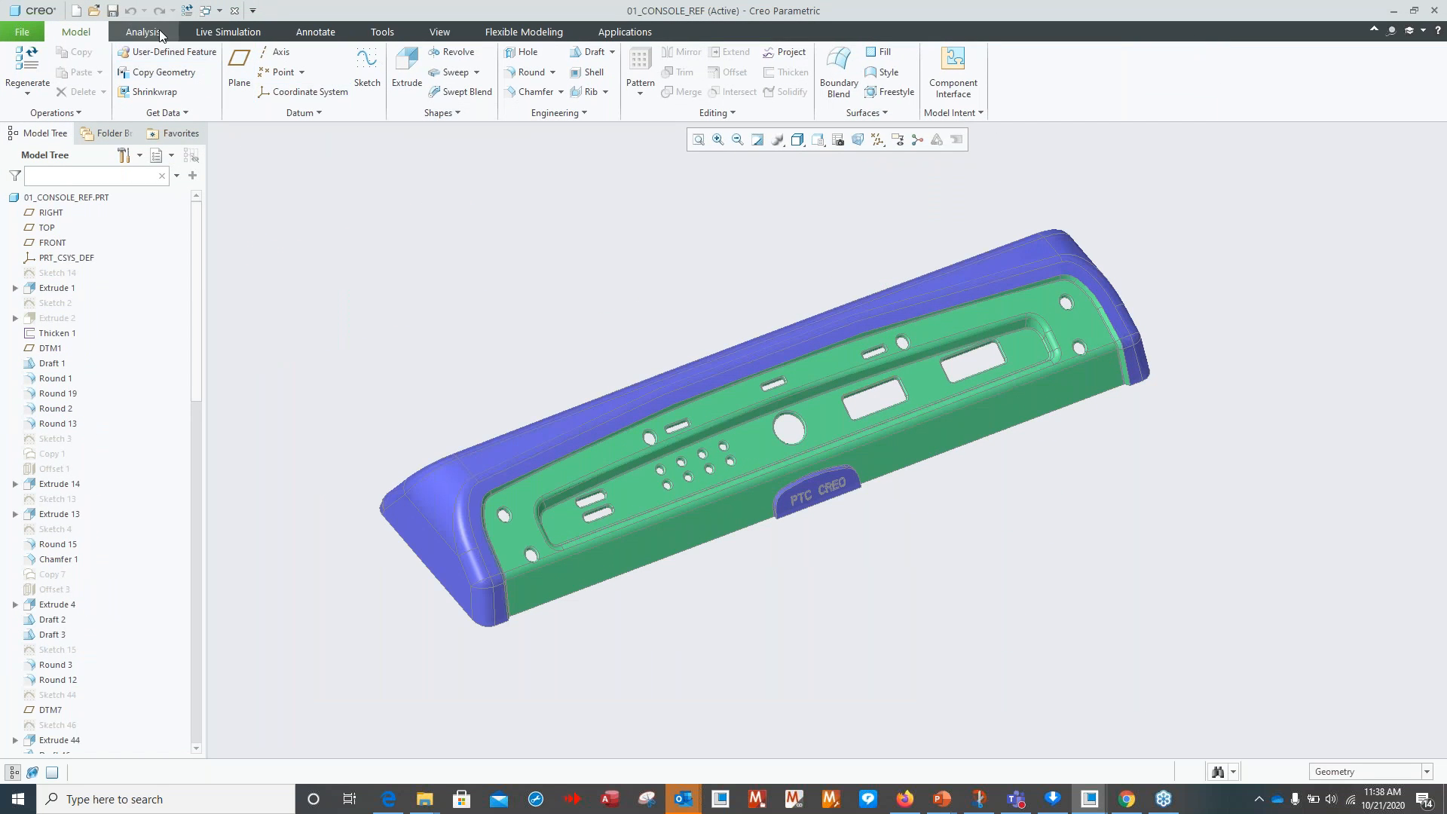
# Close the current part and set the working directory to the 01_Console_Mold_01 folder.
pyautogui.click(235, 9)
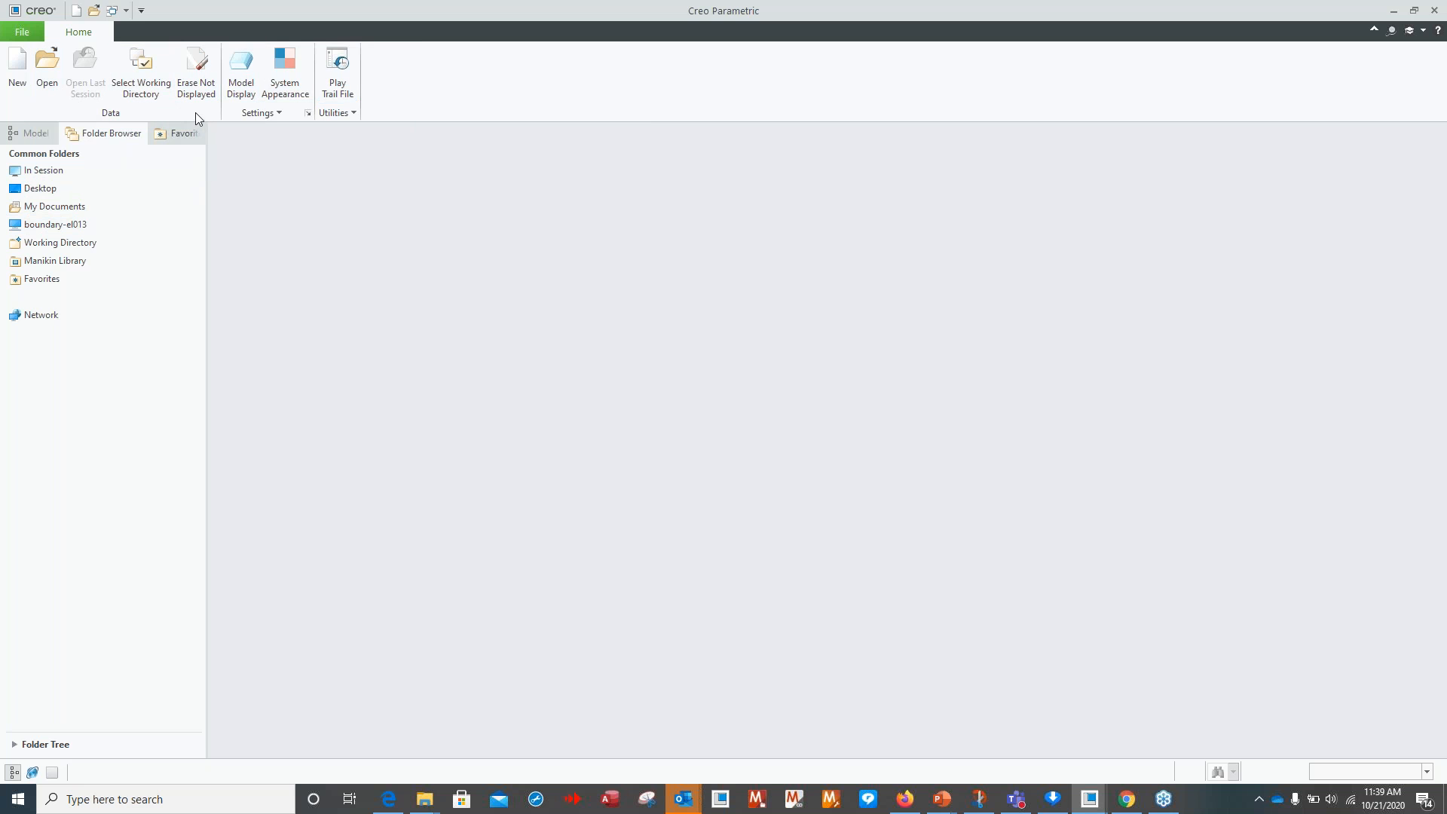
pyautogui.click(143, 83)
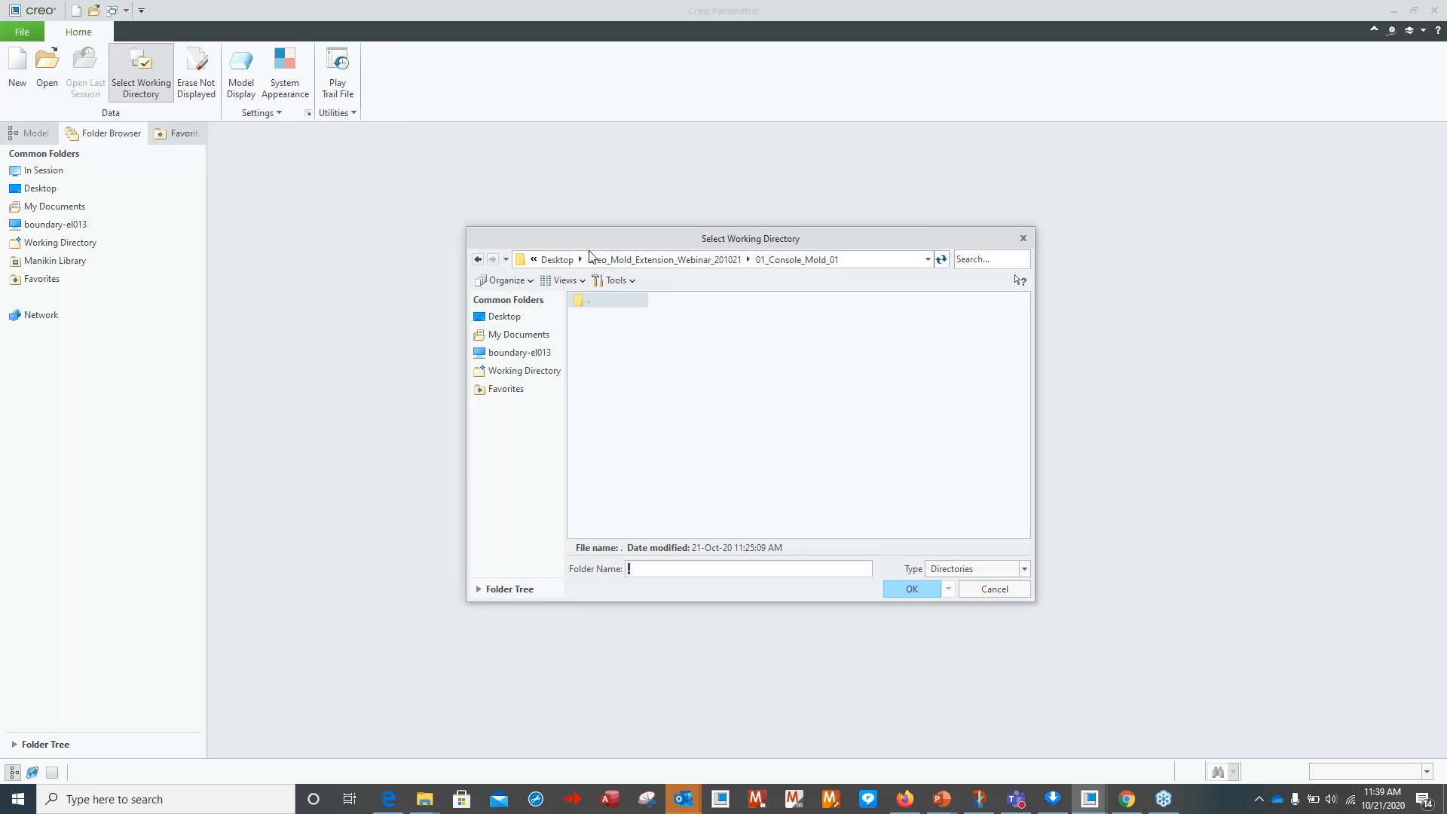
pyautogui.click(912, 589)
# Open the part 01_console_ref.prt and switch it to the Mold/Cast application.
pyautogui.click(47, 71)
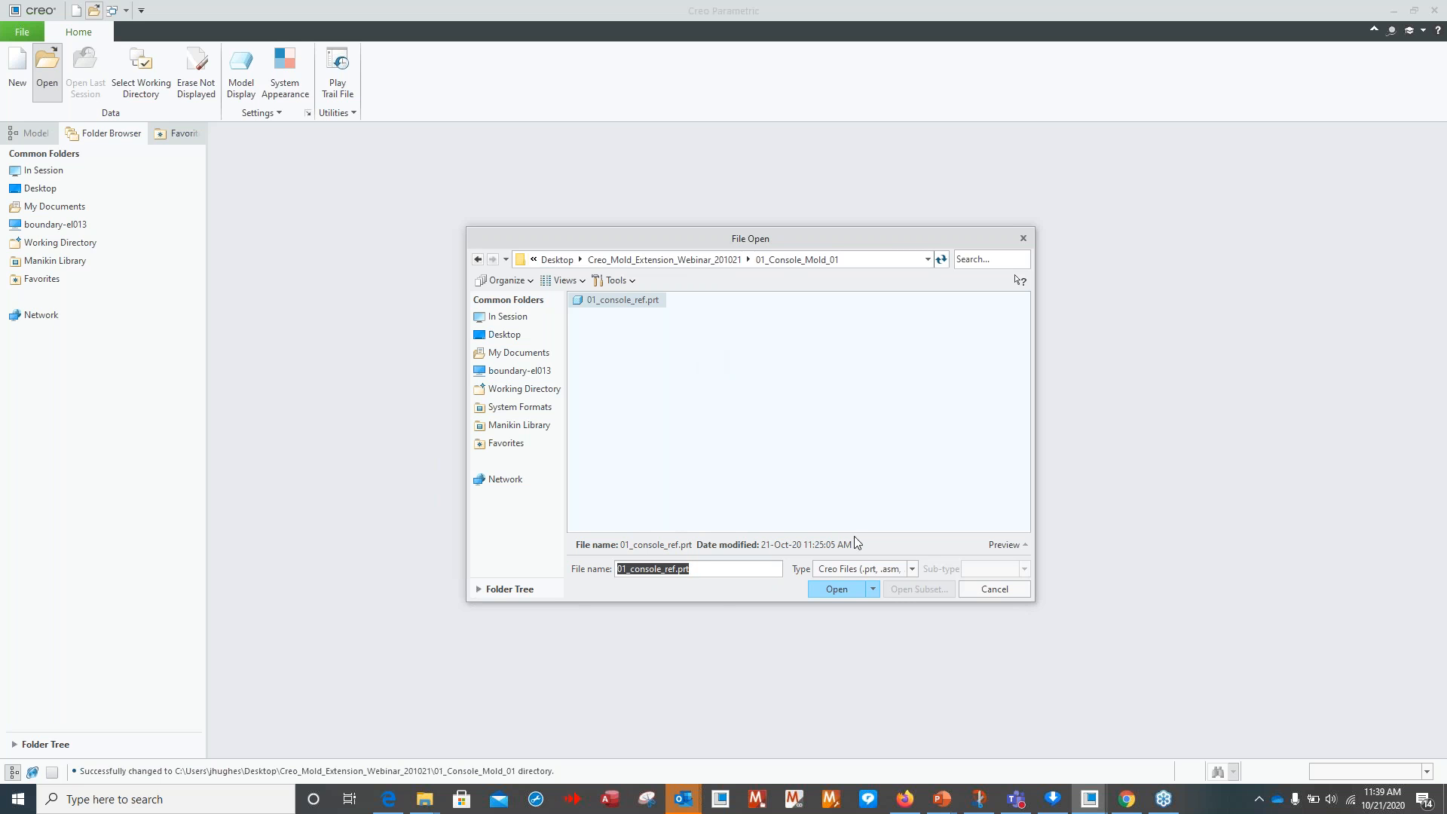
pyautogui.click(836, 589)
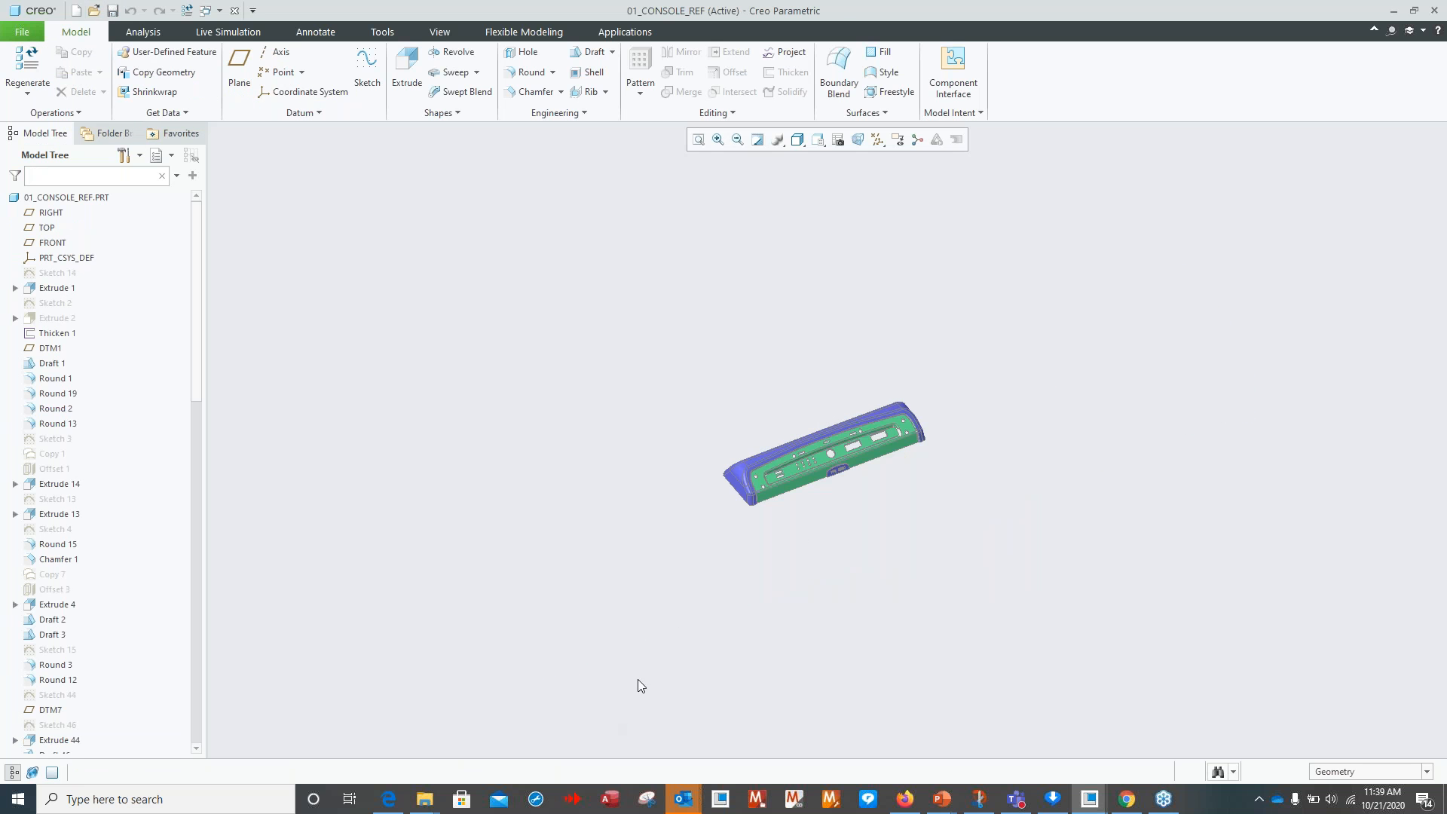
pyautogui.moveTo(802, 545)
pyautogui.mouseDown(button='middle')
pyautogui.moveTo(802, 519)
pyautogui.moveTo(785, 569)
pyautogui.moveTo(979, 507)
pyautogui.moveTo(796, 569)
pyautogui.mouseUp(button='middle')
pyautogui.keyDown('shift'); pyautogui.moveTo(872, 505); pyautogui.dragTo(713, 603, button='middle'); pyautogui.keyUp('shift')
pyautogui.scroll(-2, 864, 566)
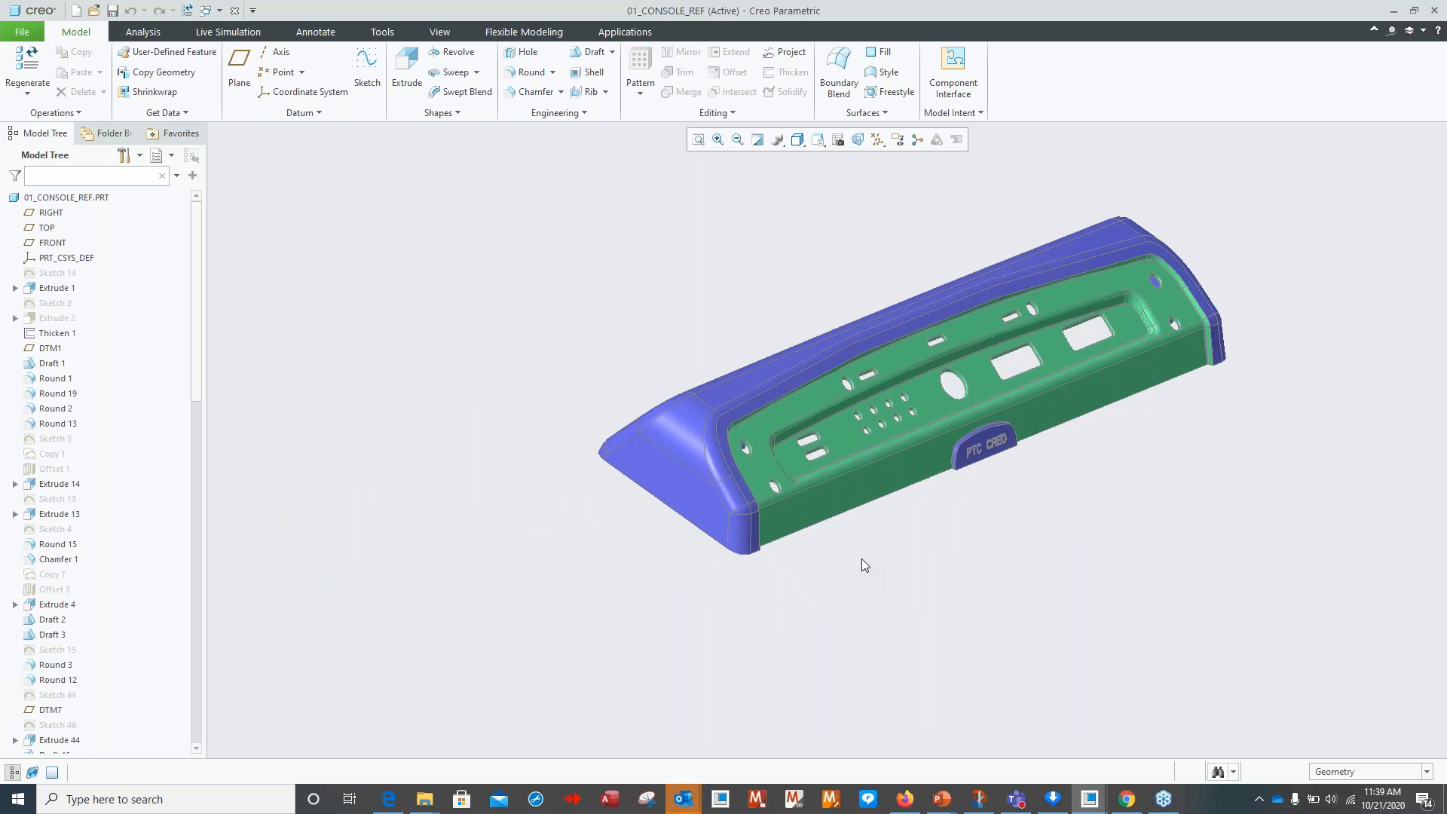
pyautogui.keyDown('shift'); pyautogui.moveTo(862, 558); pyautogui.dragTo(765, 579, button='middle'); pyautogui.keyUp('shift')
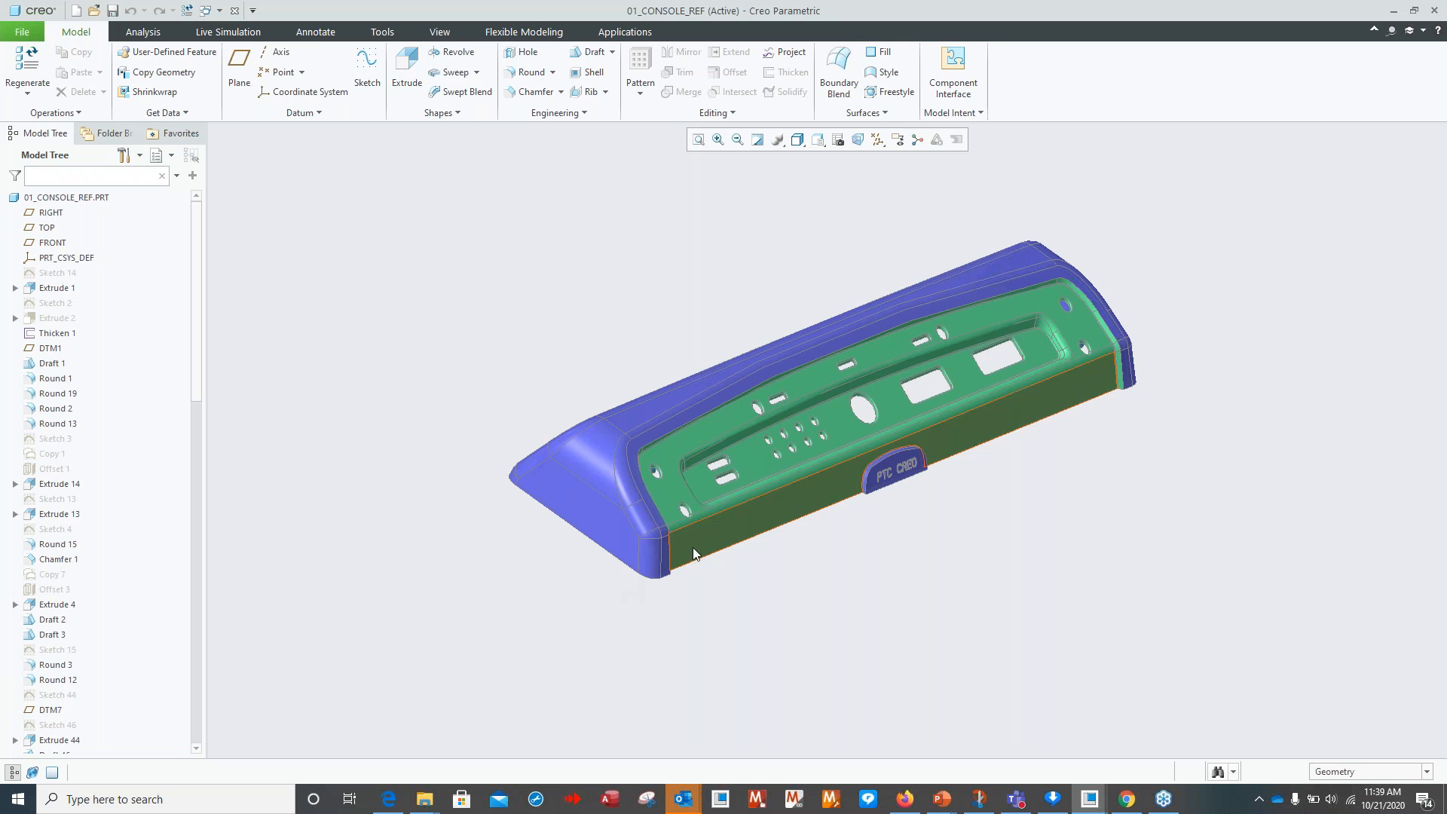
pyautogui.keyDown('shift'); pyautogui.moveTo(756, 585); pyautogui.dragTo(741, 587, button='middle'); pyautogui.keyUp('shift')
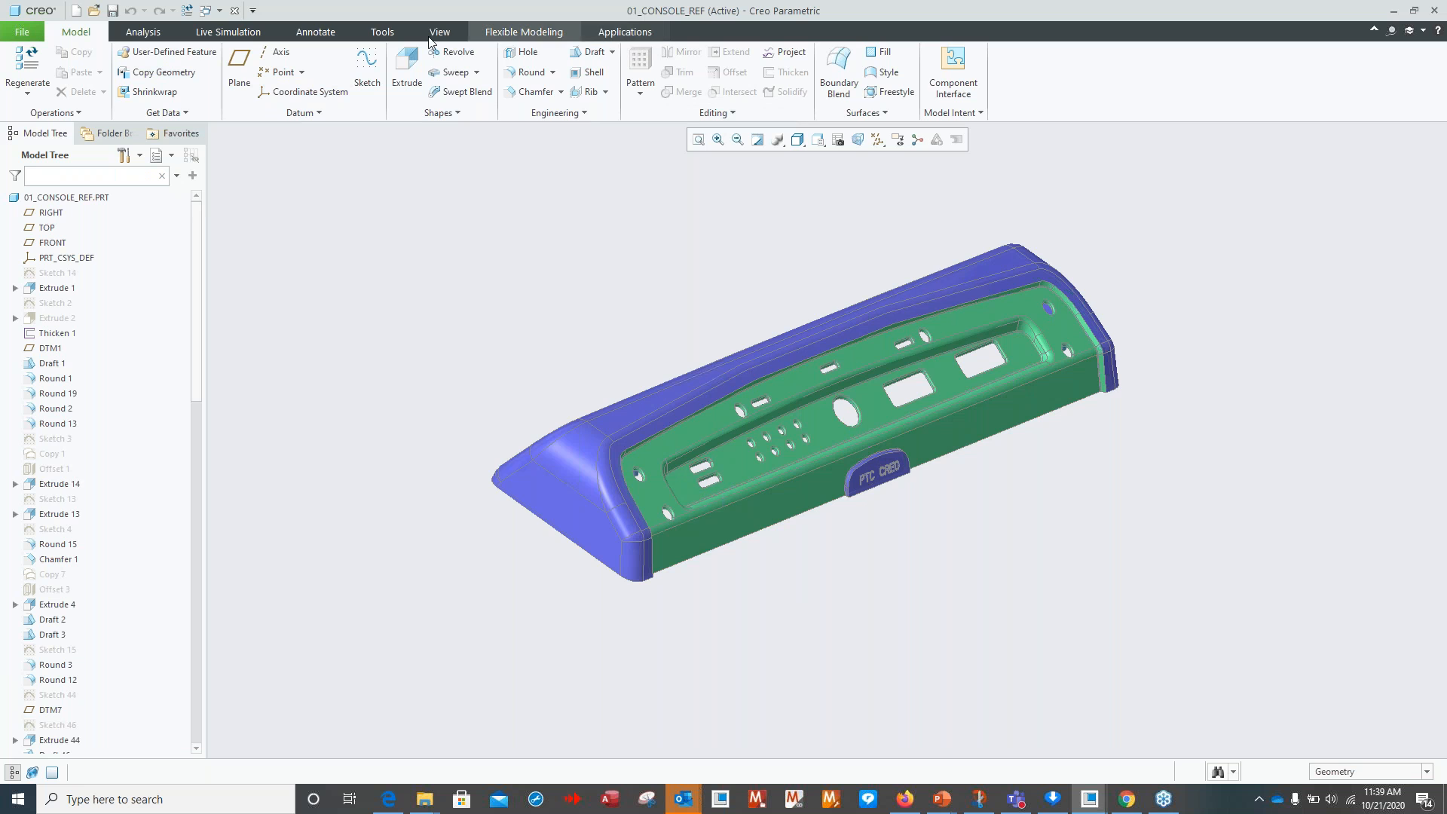
pyautogui.click(619, 33)
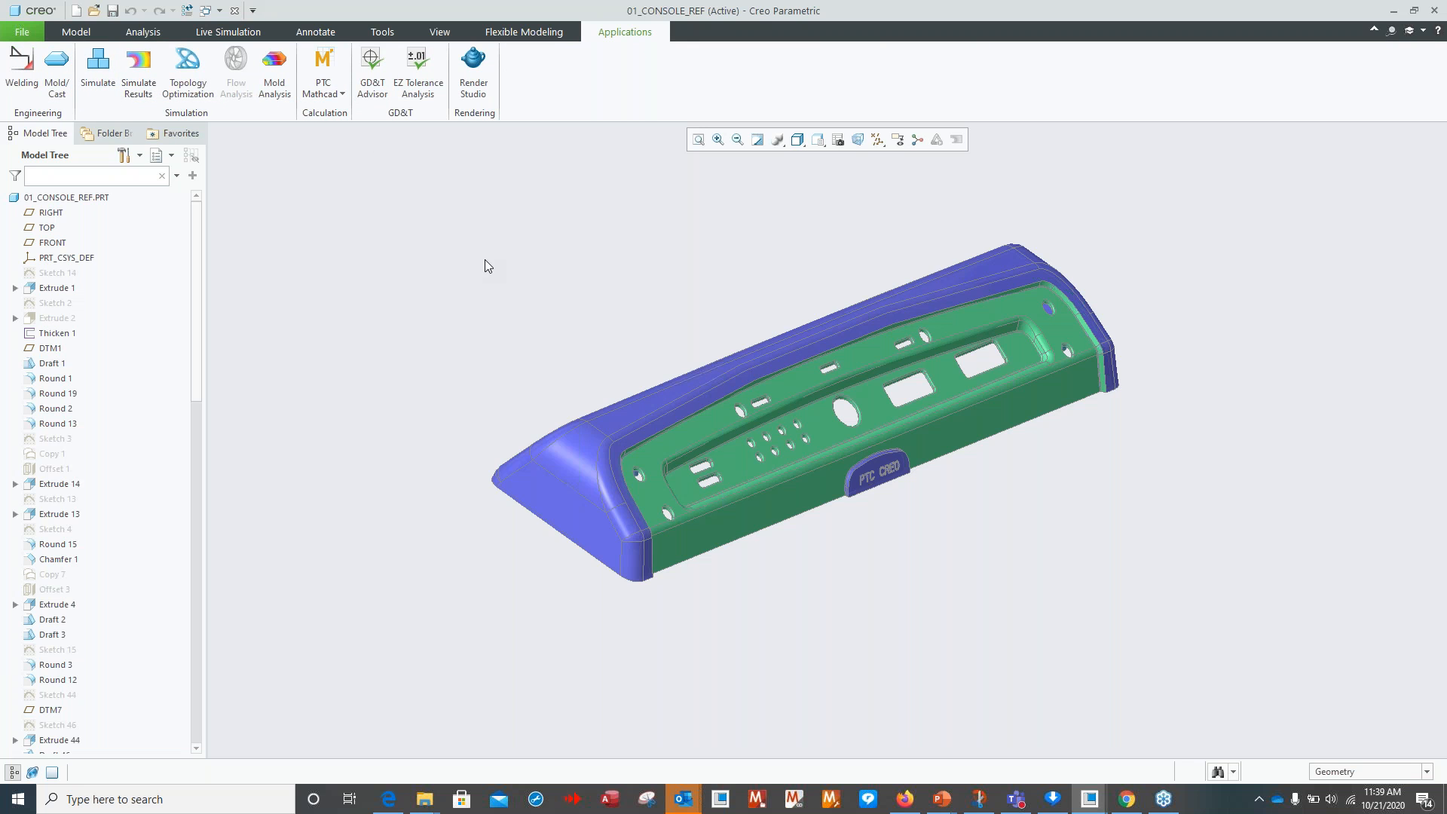
pyautogui.click(57, 84)
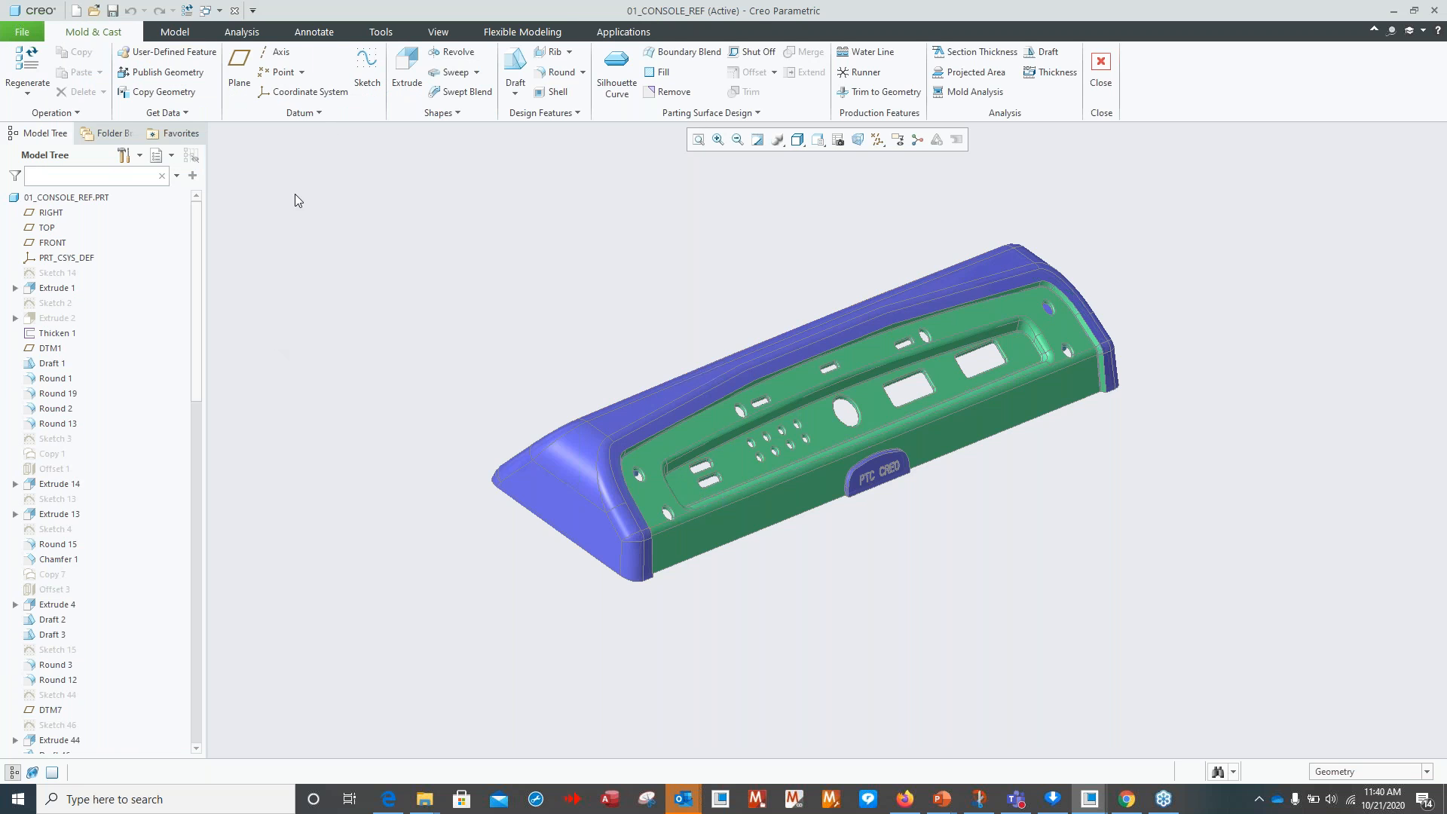
# Start a Draft Analysis with the whole part 01_CONSOLE_REF.PRT as the surface to analyze.
pyautogui.keyDown('shift'); pyautogui.moveTo(633, 510); pyautogui.dragTo(617, 548, button='middle'); pyautogui.keyUp('shift')
pyautogui.moveTo(776, 615)
pyautogui.mouseDown(button='middle')
pyautogui.moveTo(710, 630)
pyautogui.moveTo(811, 603)
pyautogui.moveTo(710, 615)
pyautogui.mouseUp(button='middle')
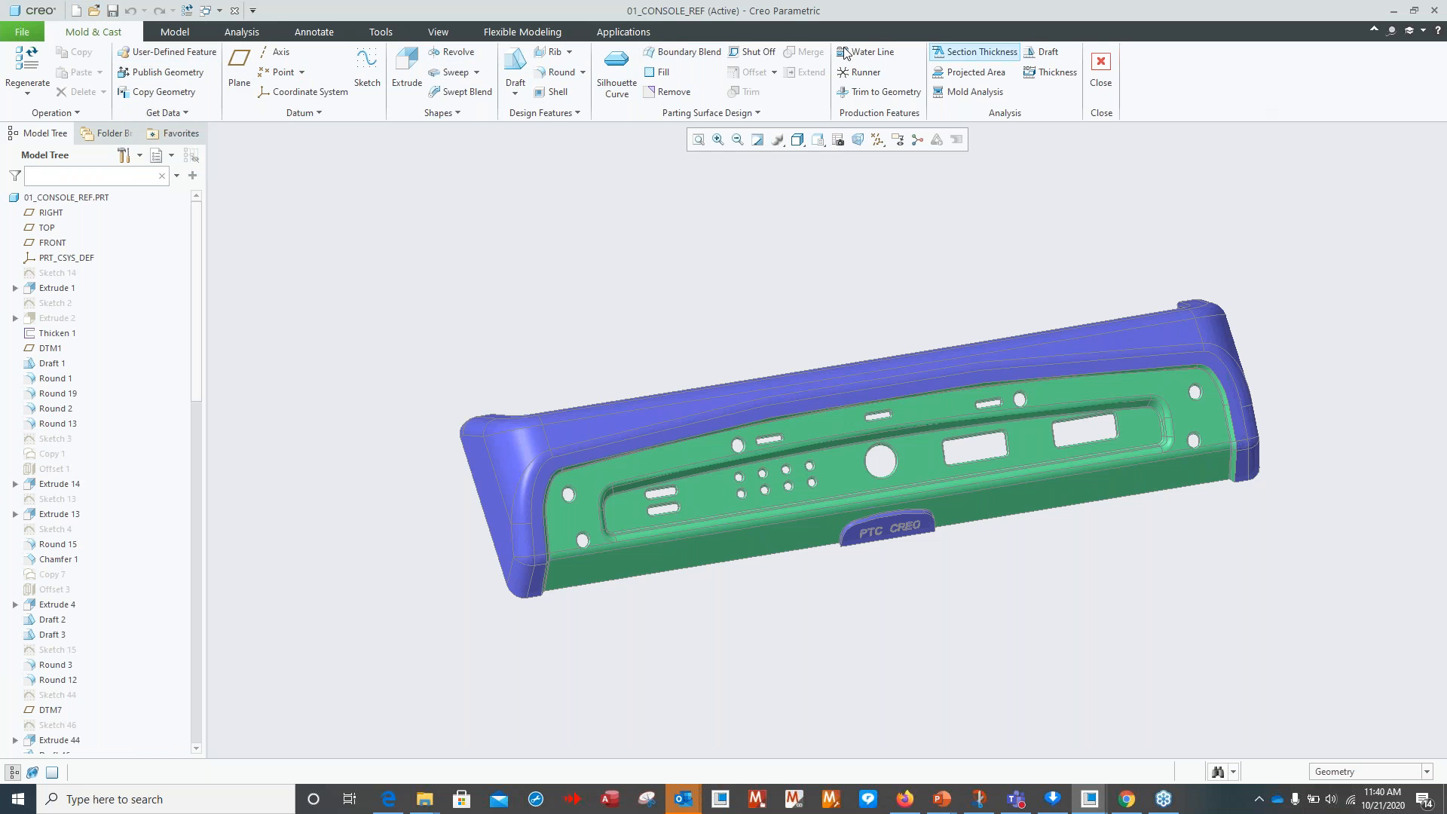
pyautogui.scroll(-1, 985, 418)
pyautogui.keyDown('shift'); pyautogui.moveTo(984, 418); pyautogui.dragTo(920, 411, button='middle'); pyautogui.keyUp('shift')
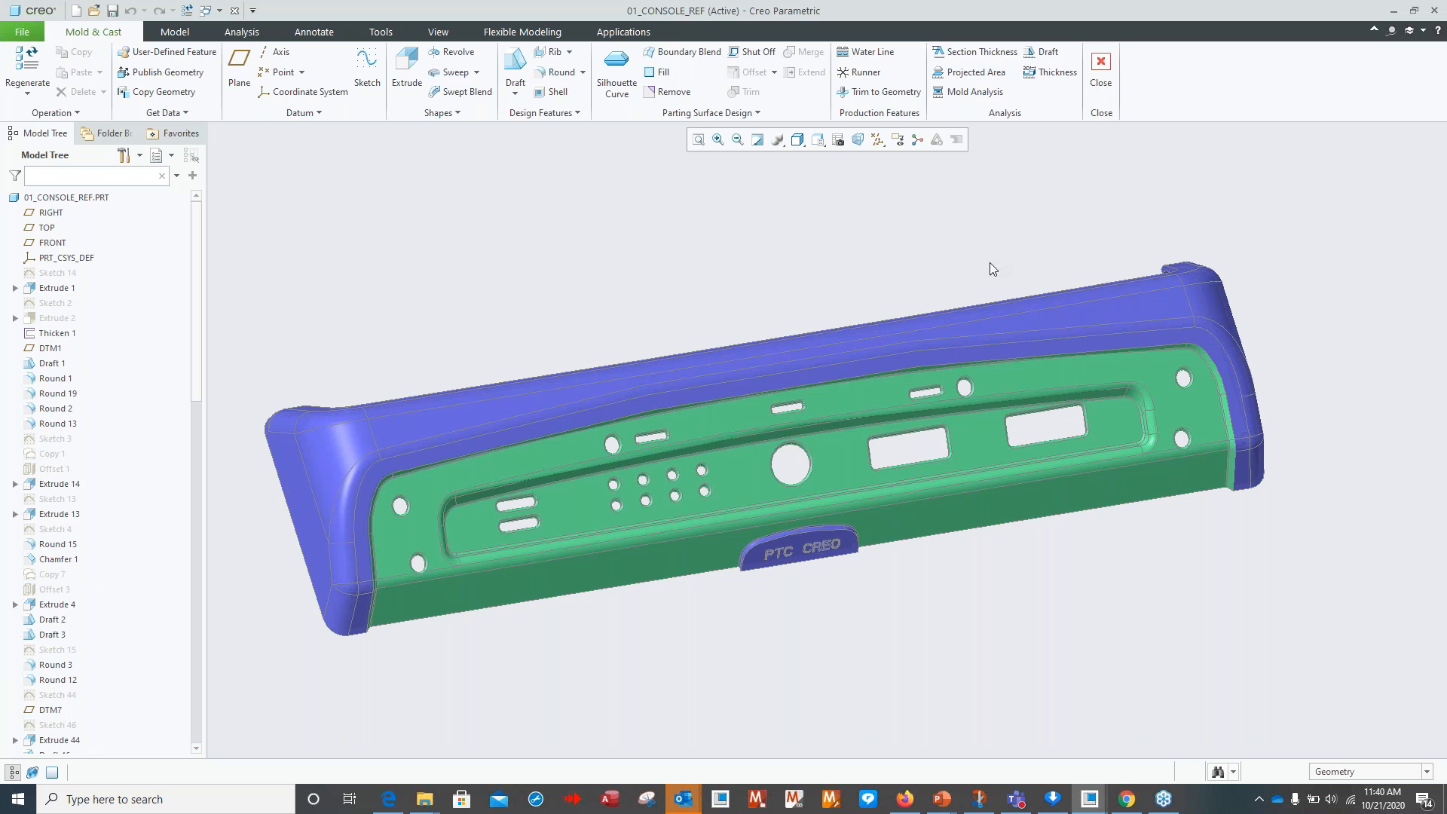
pyautogui.click(1044, 52)
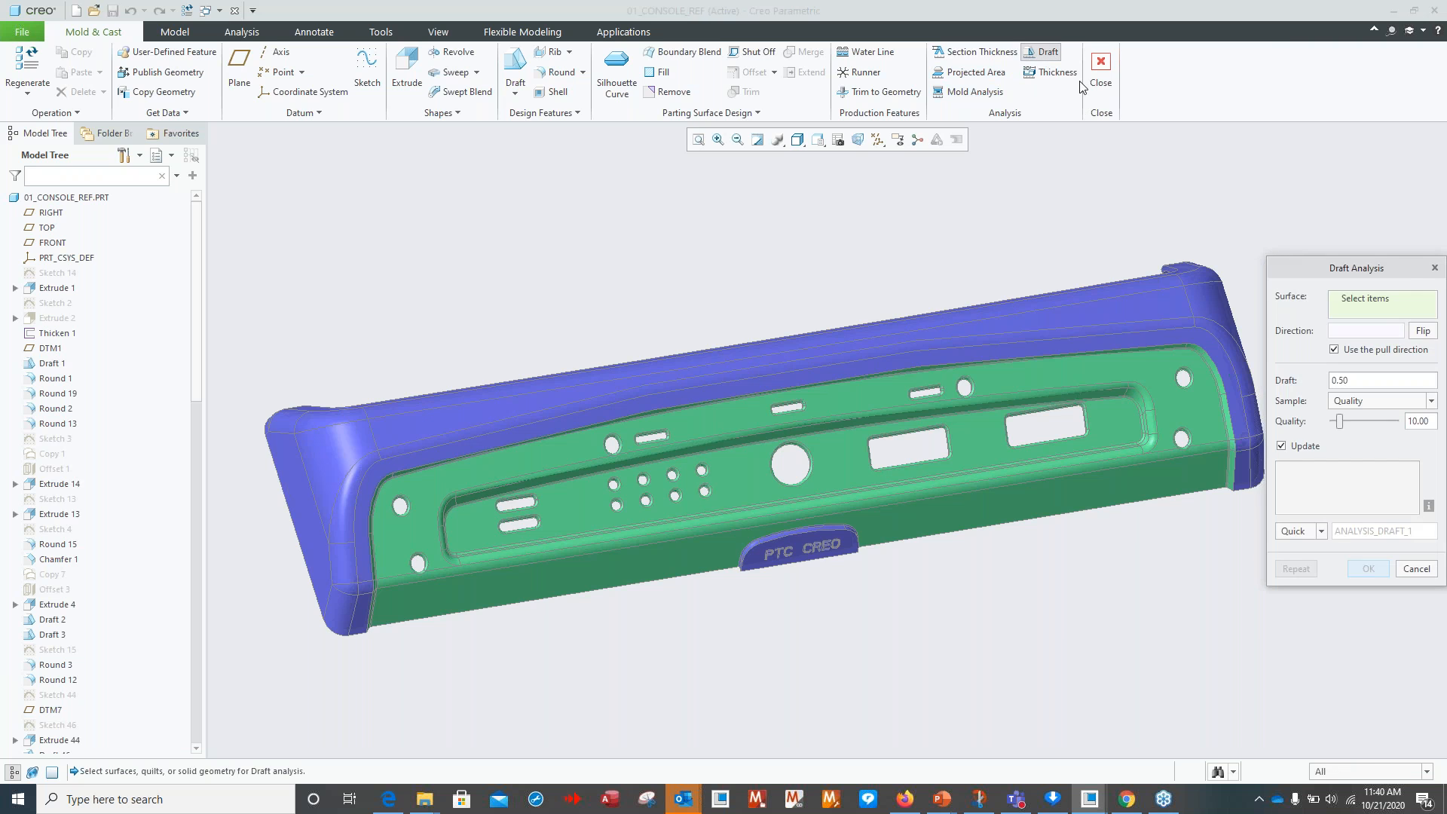
pyautogui.moveTo(1404, 268); pyautogui.dragTo(1361, 188)
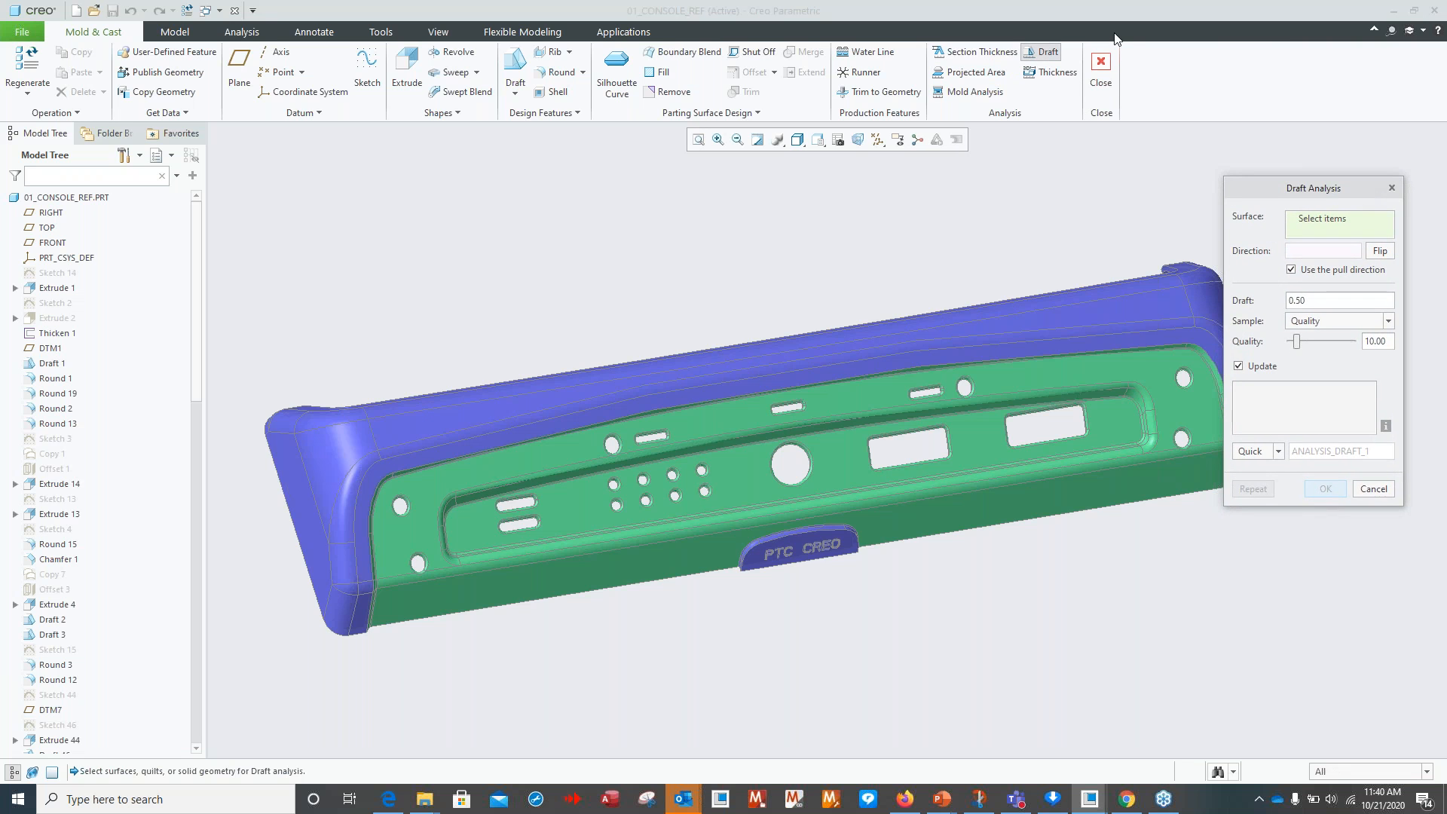
pyautogui.click(71, 198)
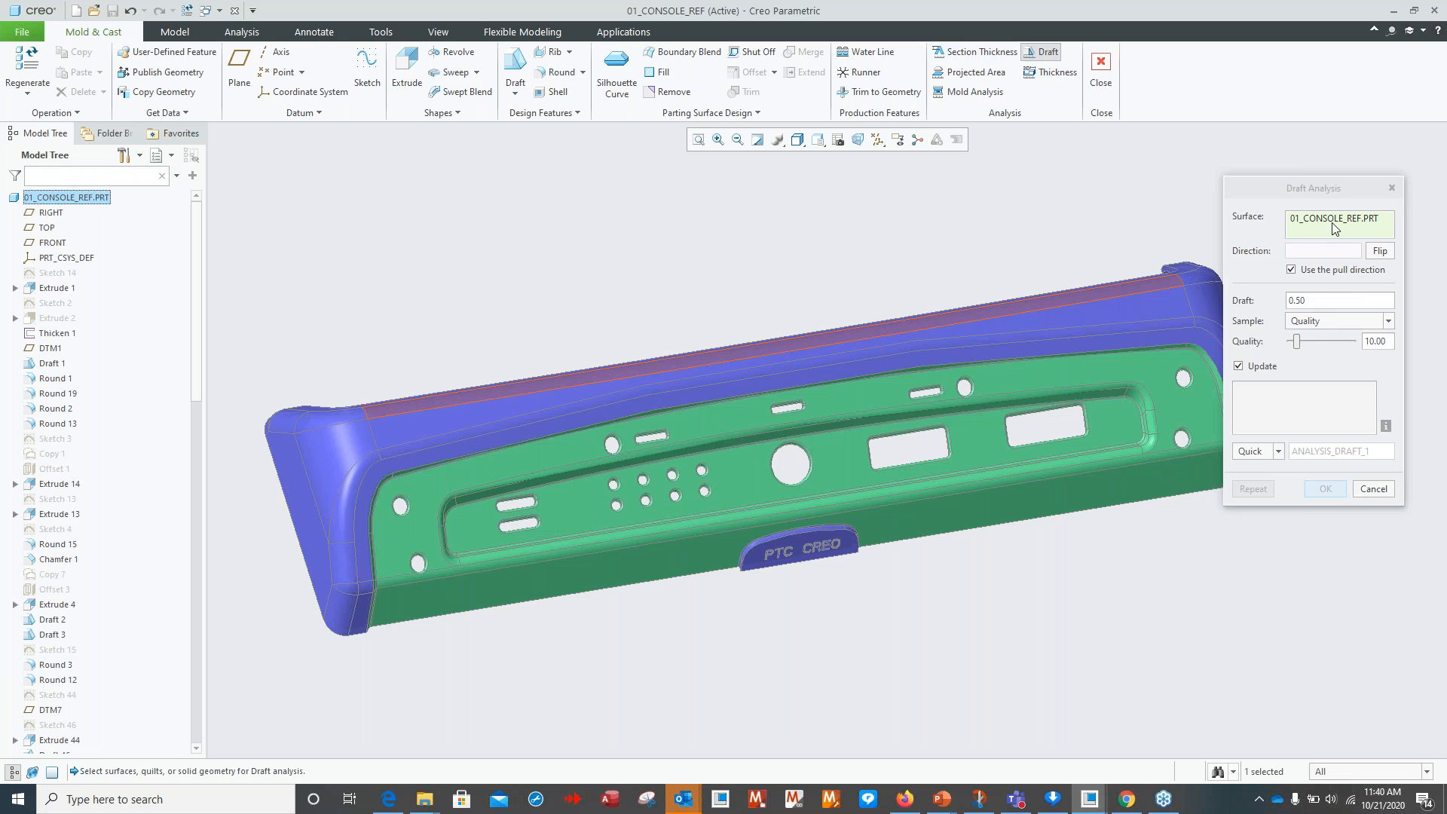
# Turn off the use of the default pull direction and use the console's bottom rim surface as the analysis direction.
pyautogui.click(1291, 271)
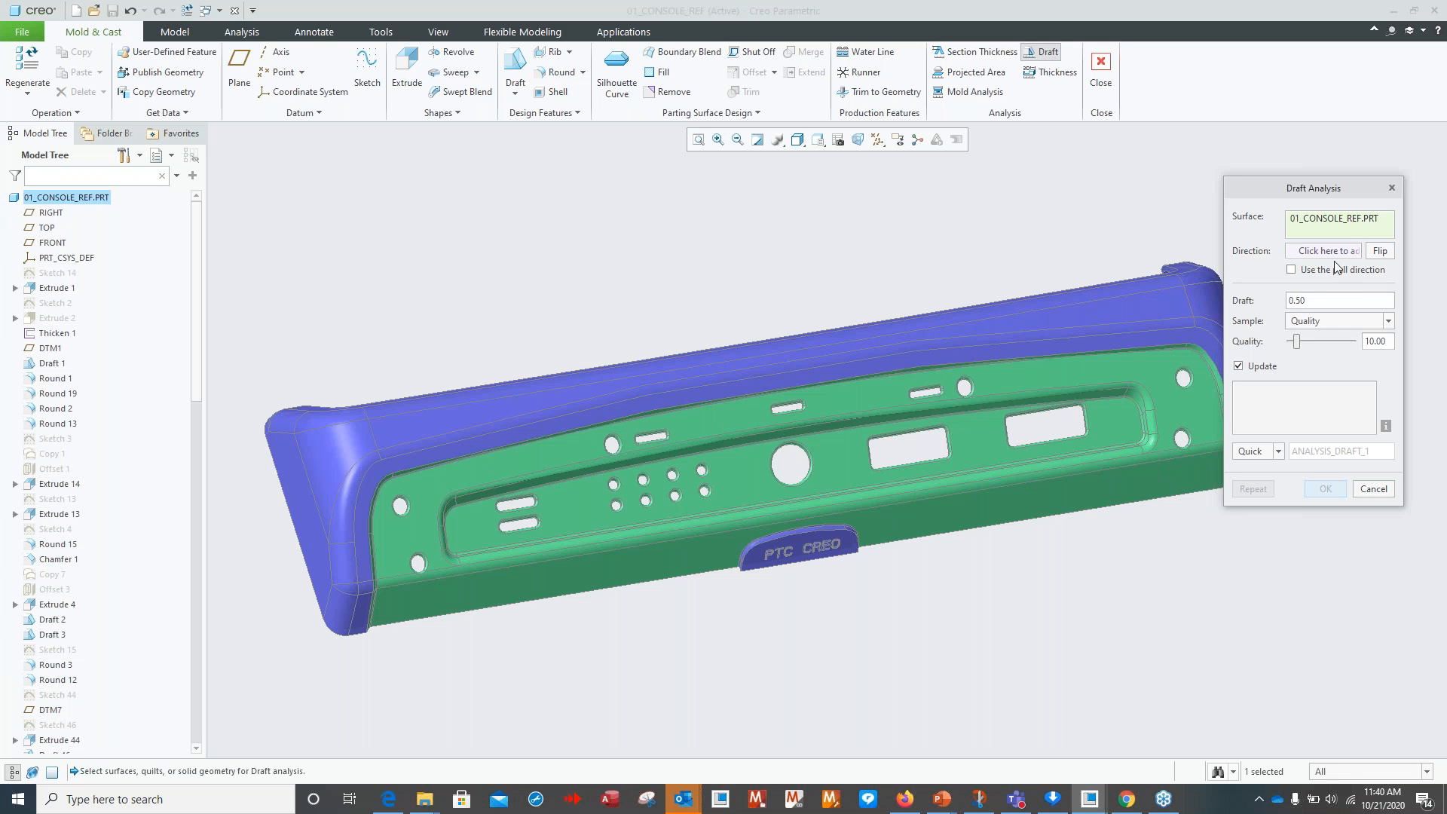
pyautogui.click(1297, 254)
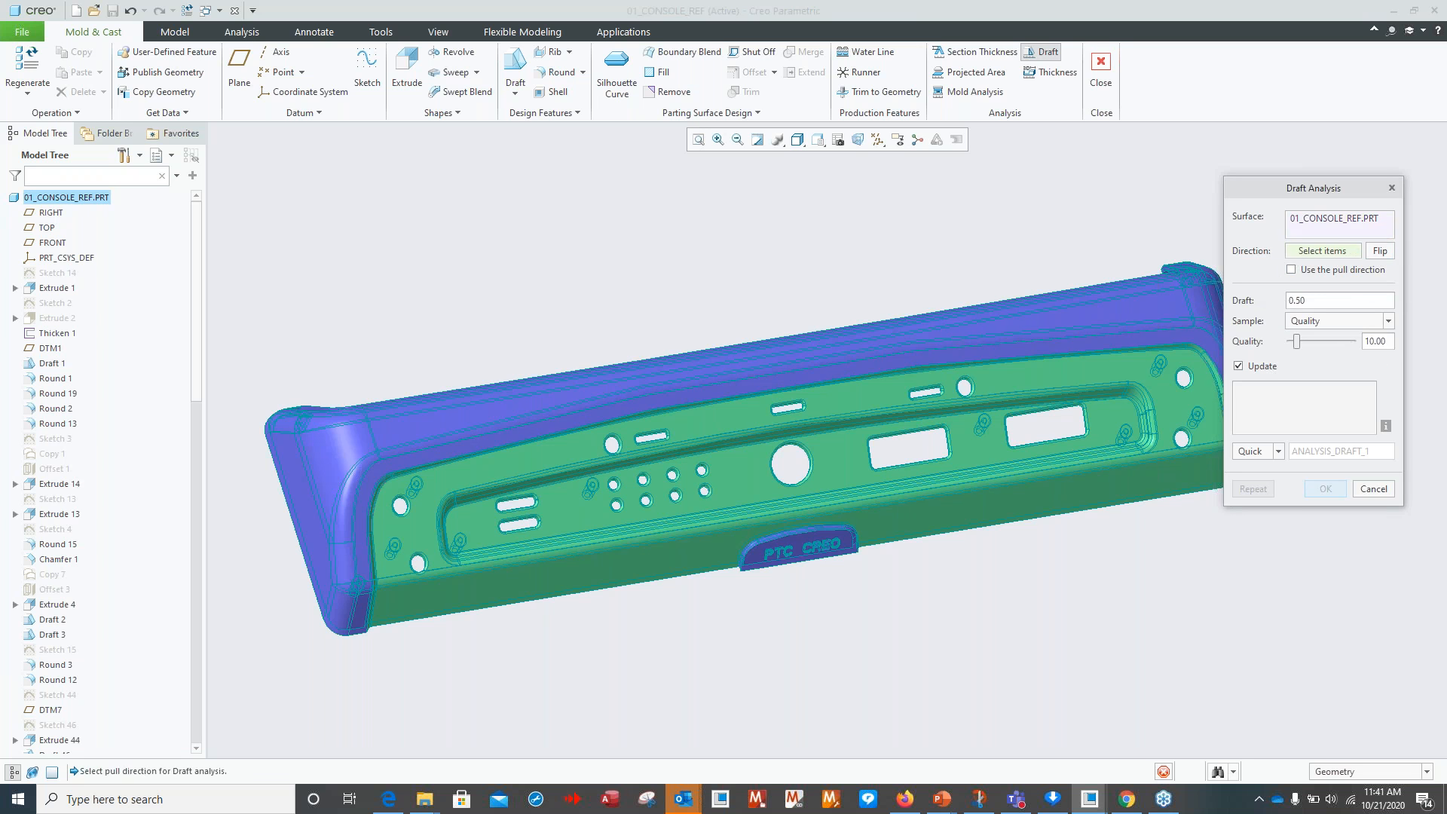
pyautogui.moveTo(829, 468); pyautogui.dragTo(497, 348, button='middle')
pyautogui.scroll(3, 497, 348)
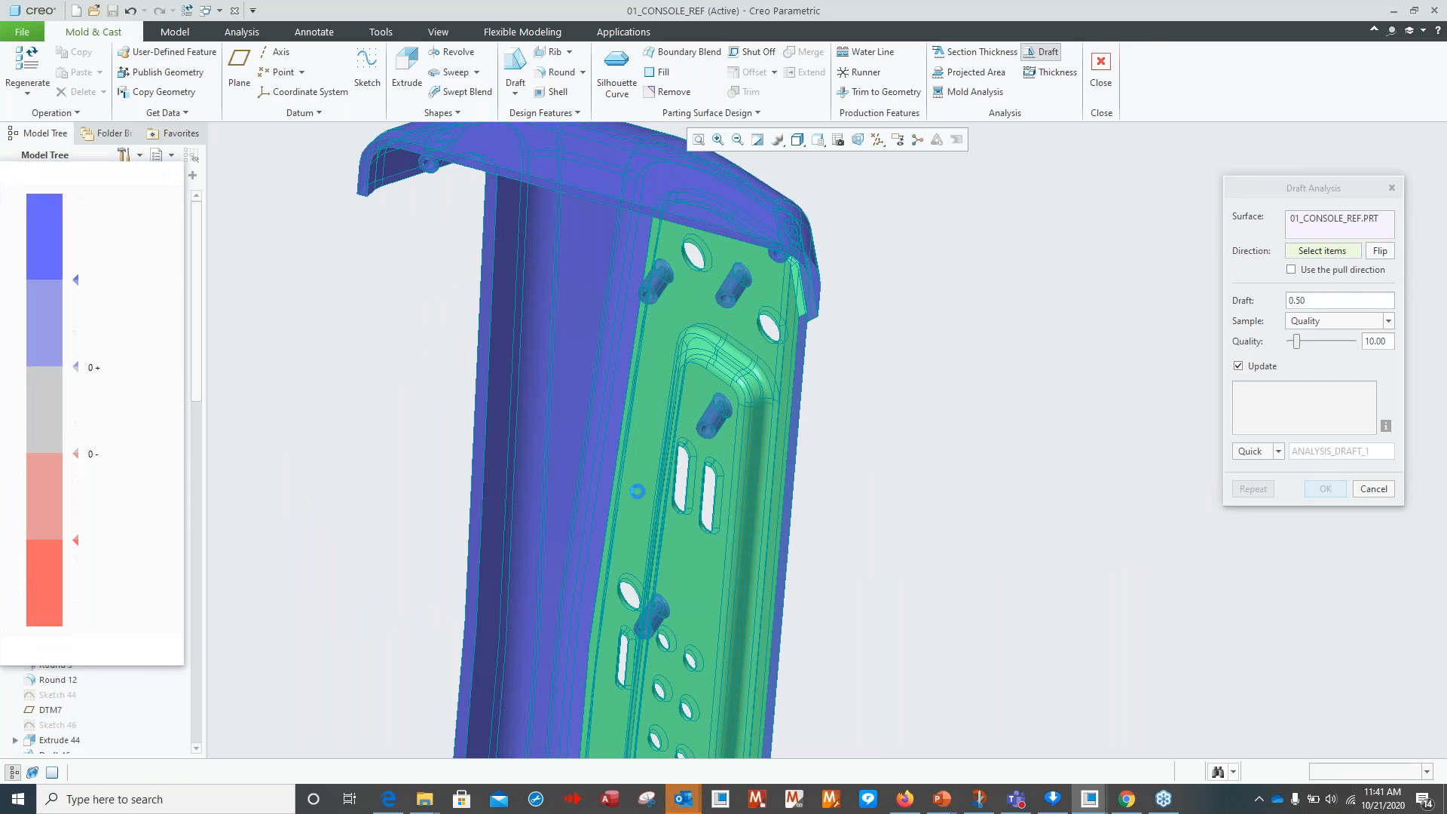
# Examine the 0.50 draft color plot on the console's inner and outer faces, including the PTC CREO badge, and finish the analysis.
pyautogui.scroll(-3, 579, 471)
pyautogui.keyDown('shift'); pyautogui.moveTo(872, 572); pyautogui.dragTo(973, 491, button='middle'); pyautogui.keyUp('shift')
pyautogui.scroll(-4, 969, 532)
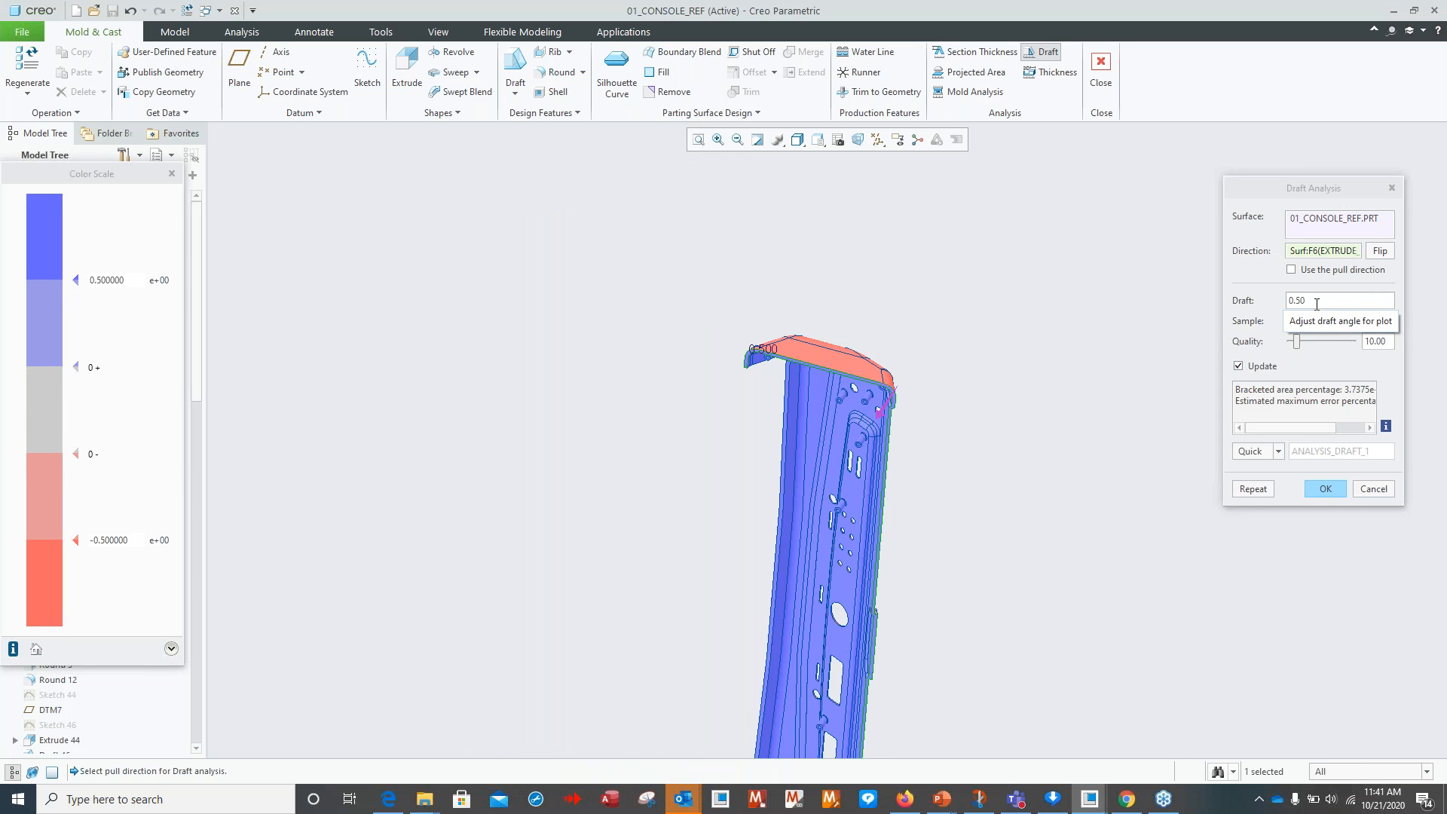
pyautogui.moveTo(1126, 530); pyautogui.dragTo(937, 543, button='middle')
pyautogui.scroll(-3, 926, 539)
pyautogui.keyDown('shift'); pyautogui.moveTo(938, 452); pyautogui.dragTo(986, 403, button='middle'); pyautogui.keyUp('shift')
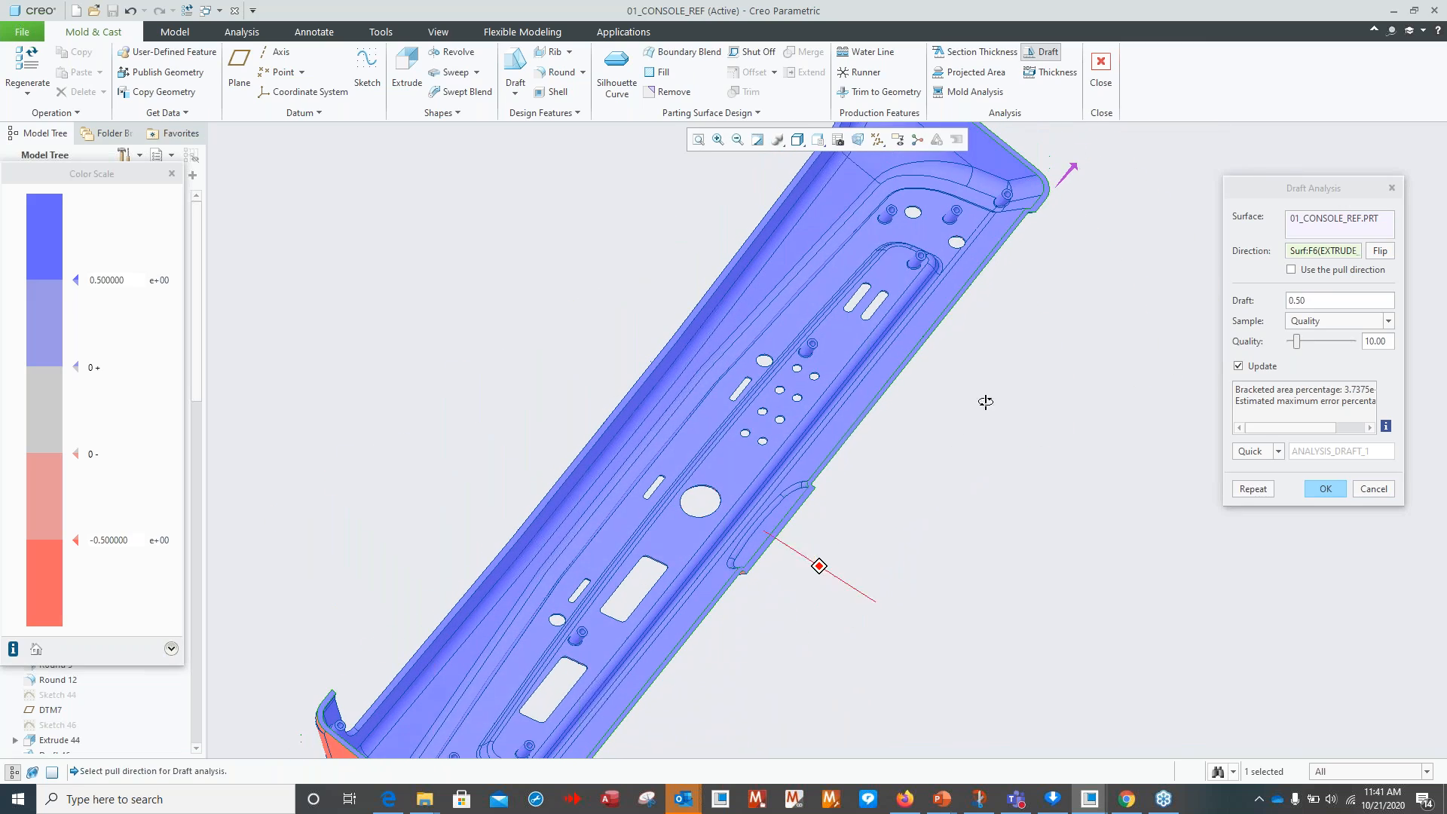
pyautogui.moveTo(872, 517); pyautogui.dragTo(826, 463, button='middle')
pyautogui.scroll(3, 826, 463)
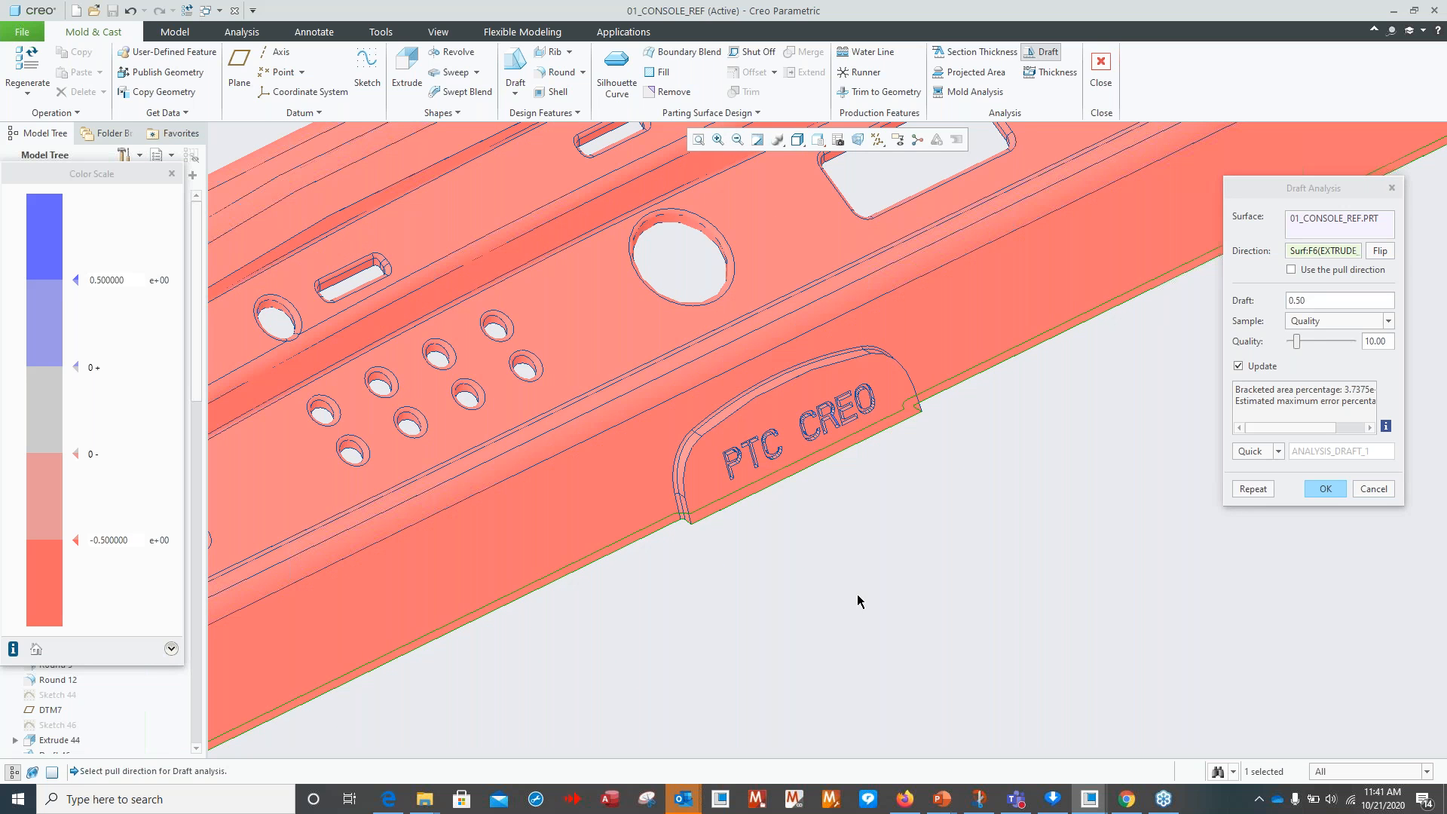
pyautogui.moveTo(882, 586); pyautogui.dragTo(880, 535, button='middle')
pyautogui.scroll(-1, 861, 600)
pyautogui.scroll(-2, 837, 607)
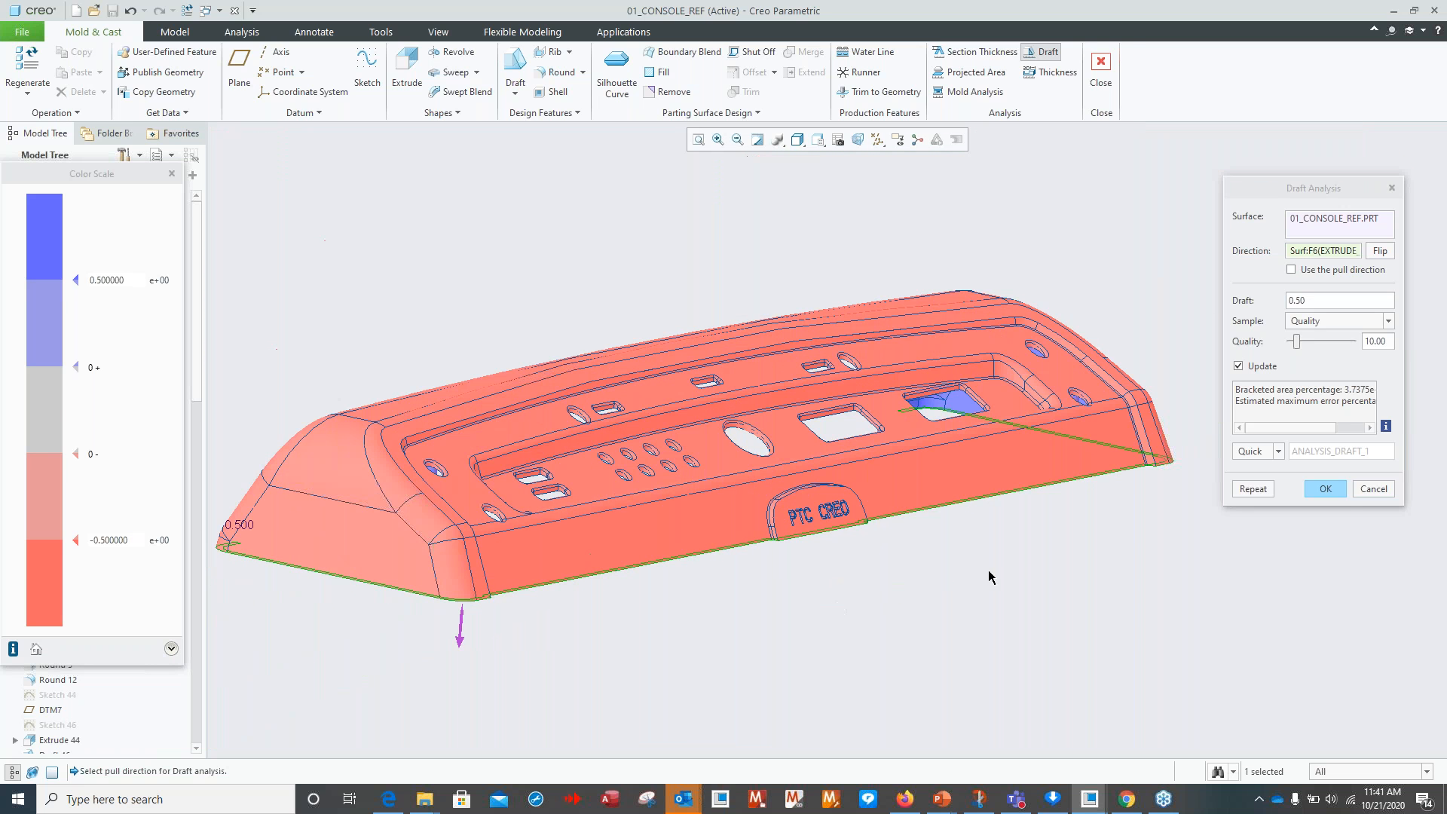
pyautogui.click(1325, 490)
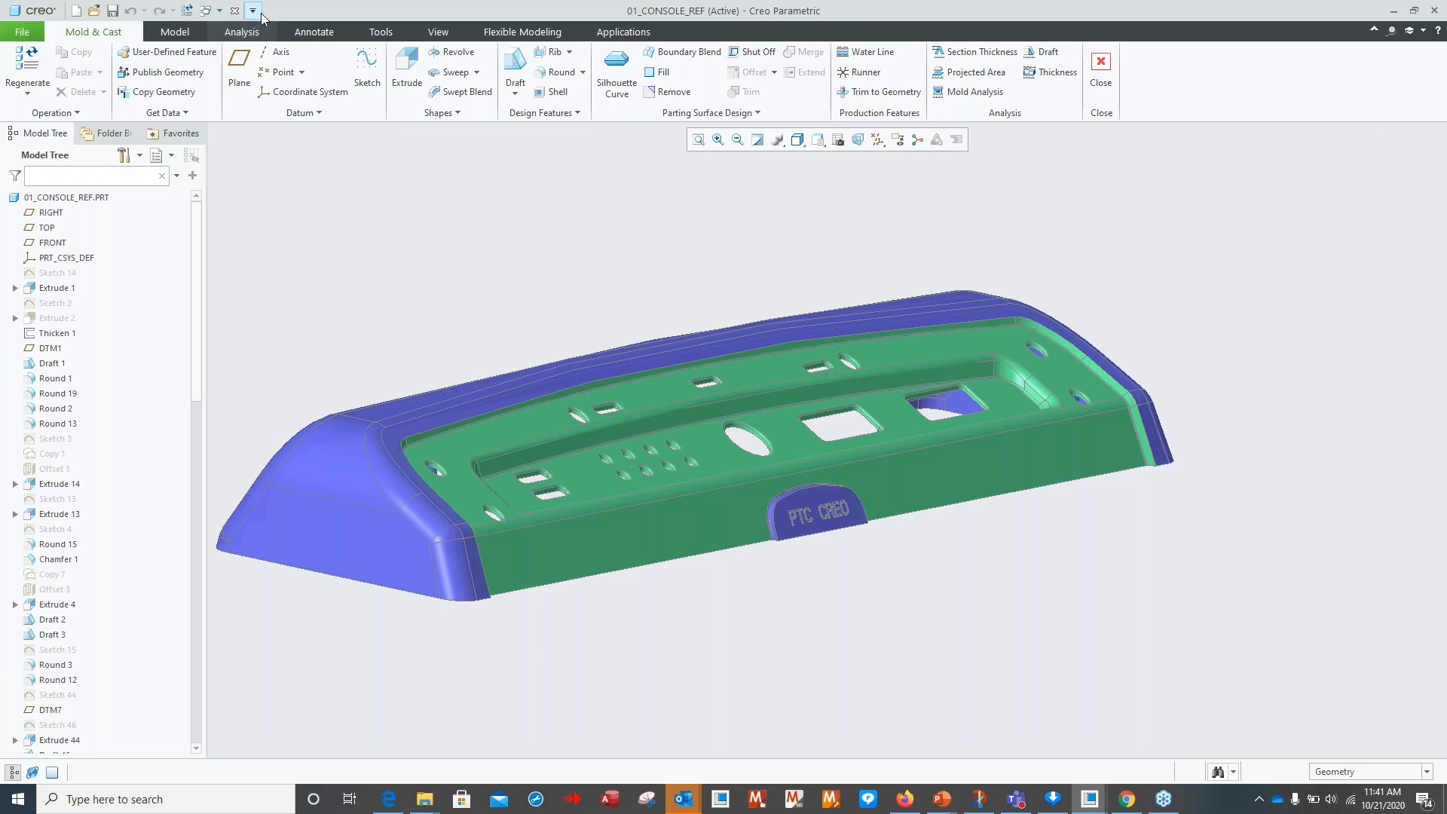
# Close the part and create a mold cavity manufacturing model named 01_Console_Mold from the inlbs_mfg_mold template.
pyautogui.click(235, 10)
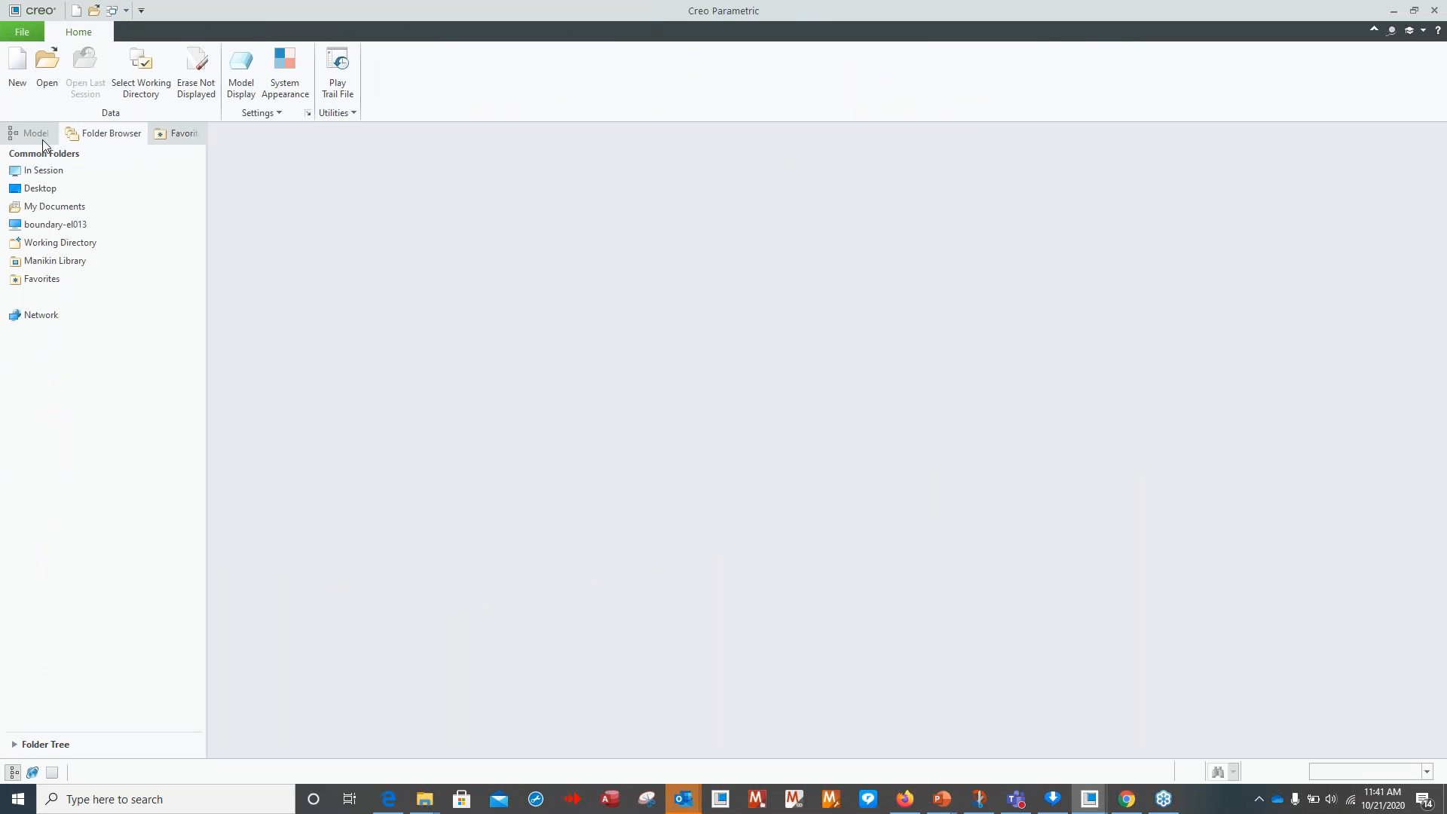
pyautogui.click(18, 84)
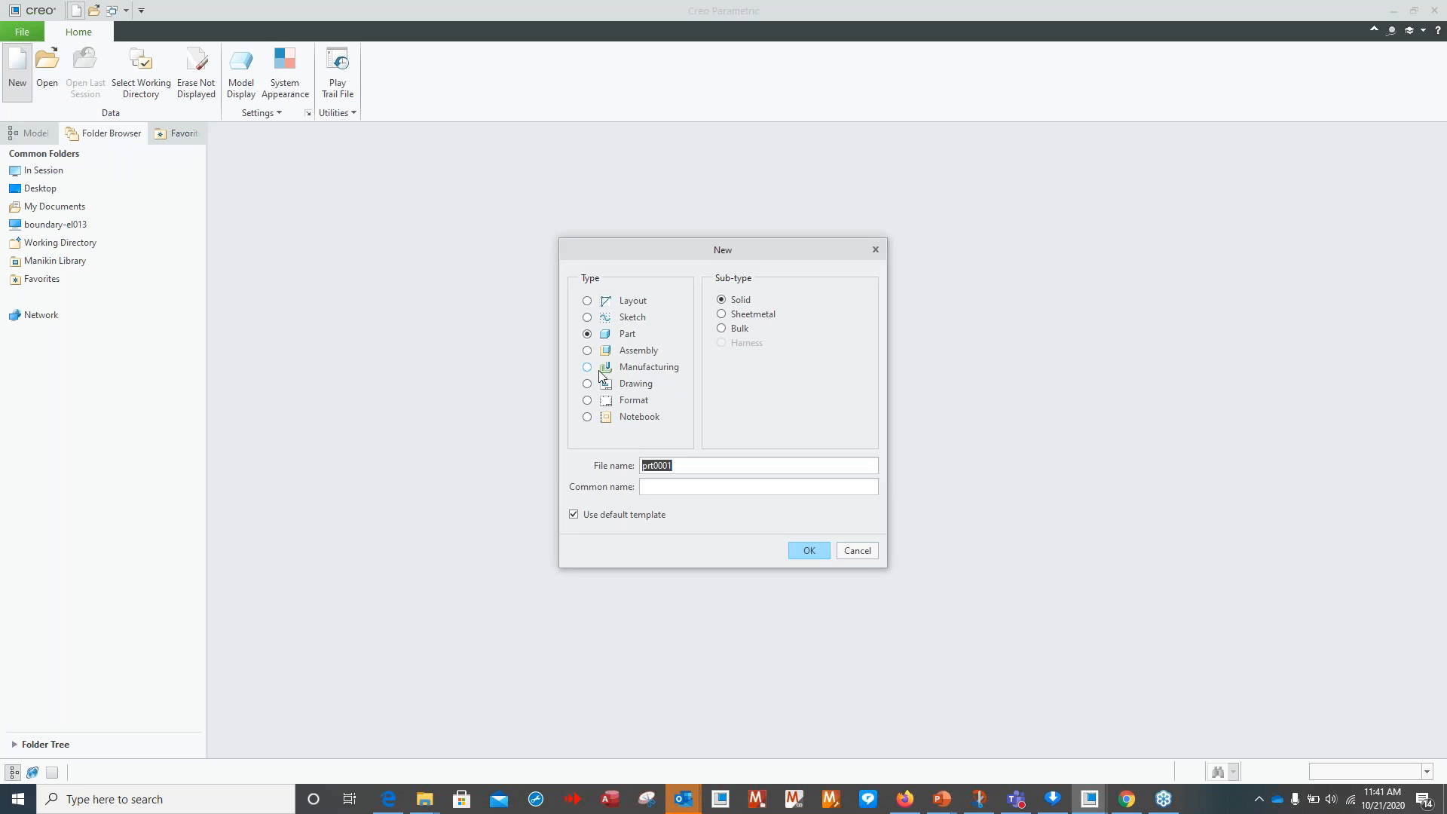
pyautogui.click(588, 368)
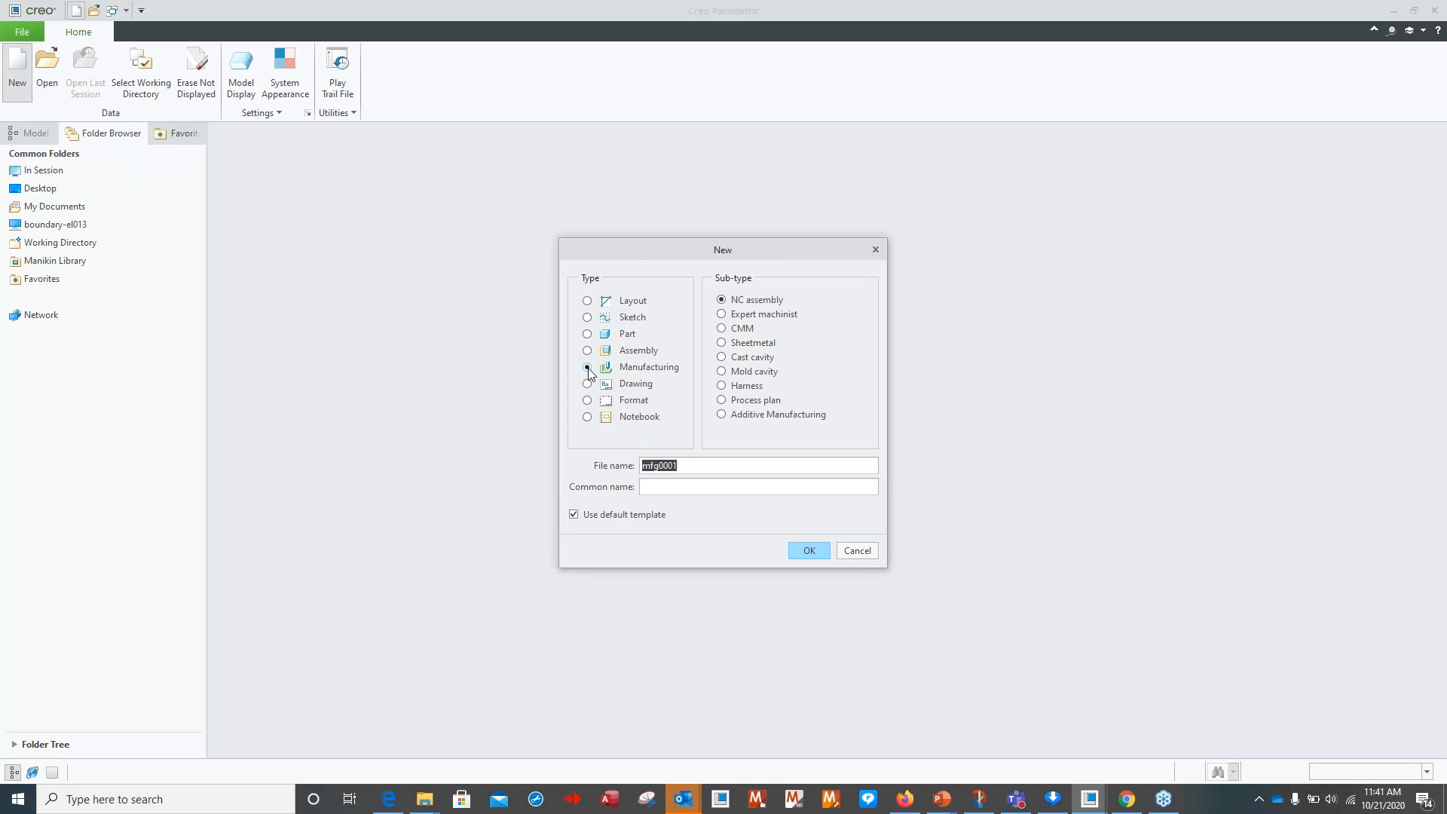
pyautogui.click(722, 372)
pyautogui.write('01_Console_Mold')
pyautogui.click(572, 514)
pyautogui.click(807, 555)
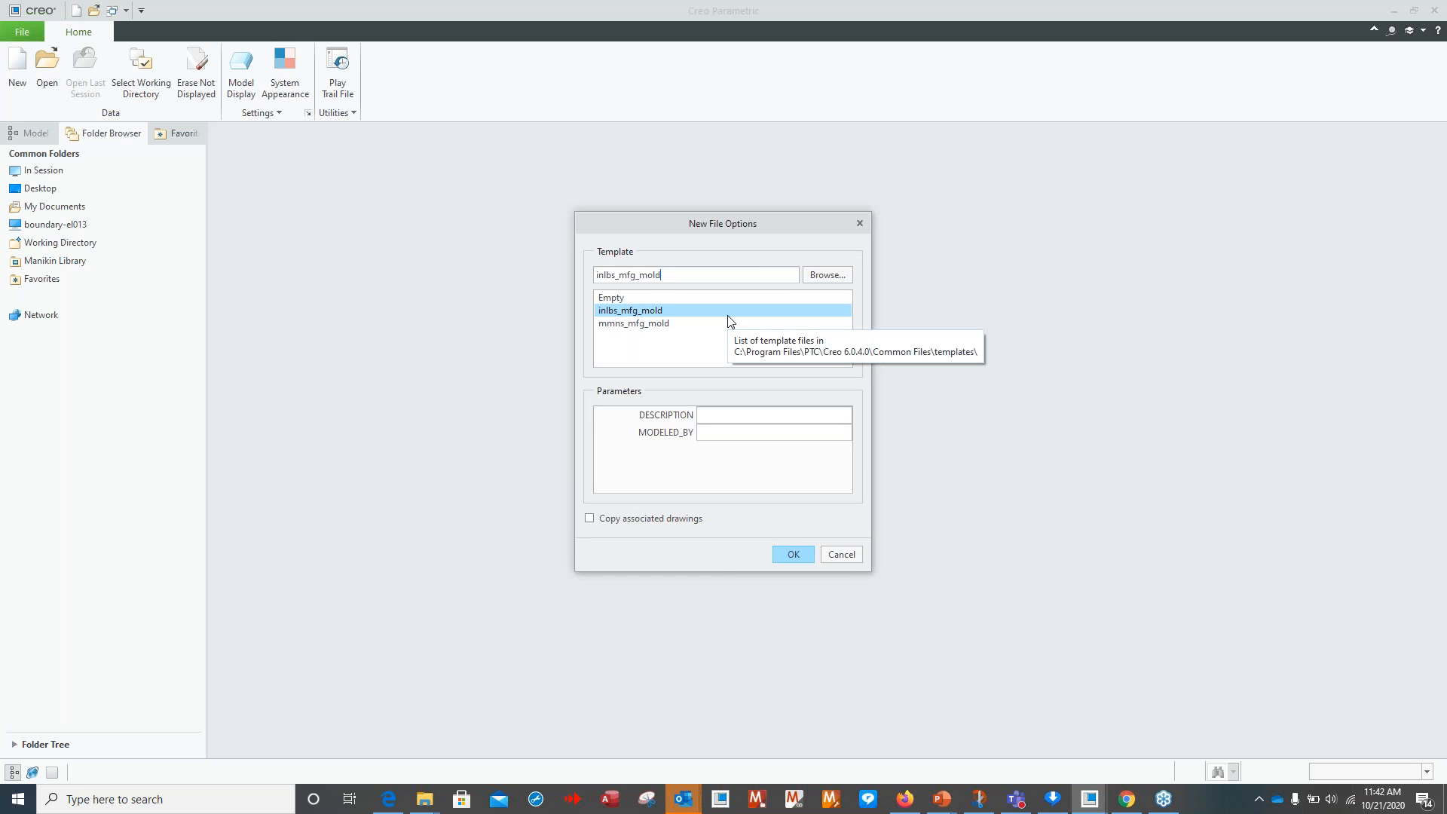
pyautogui.click(792, 555)
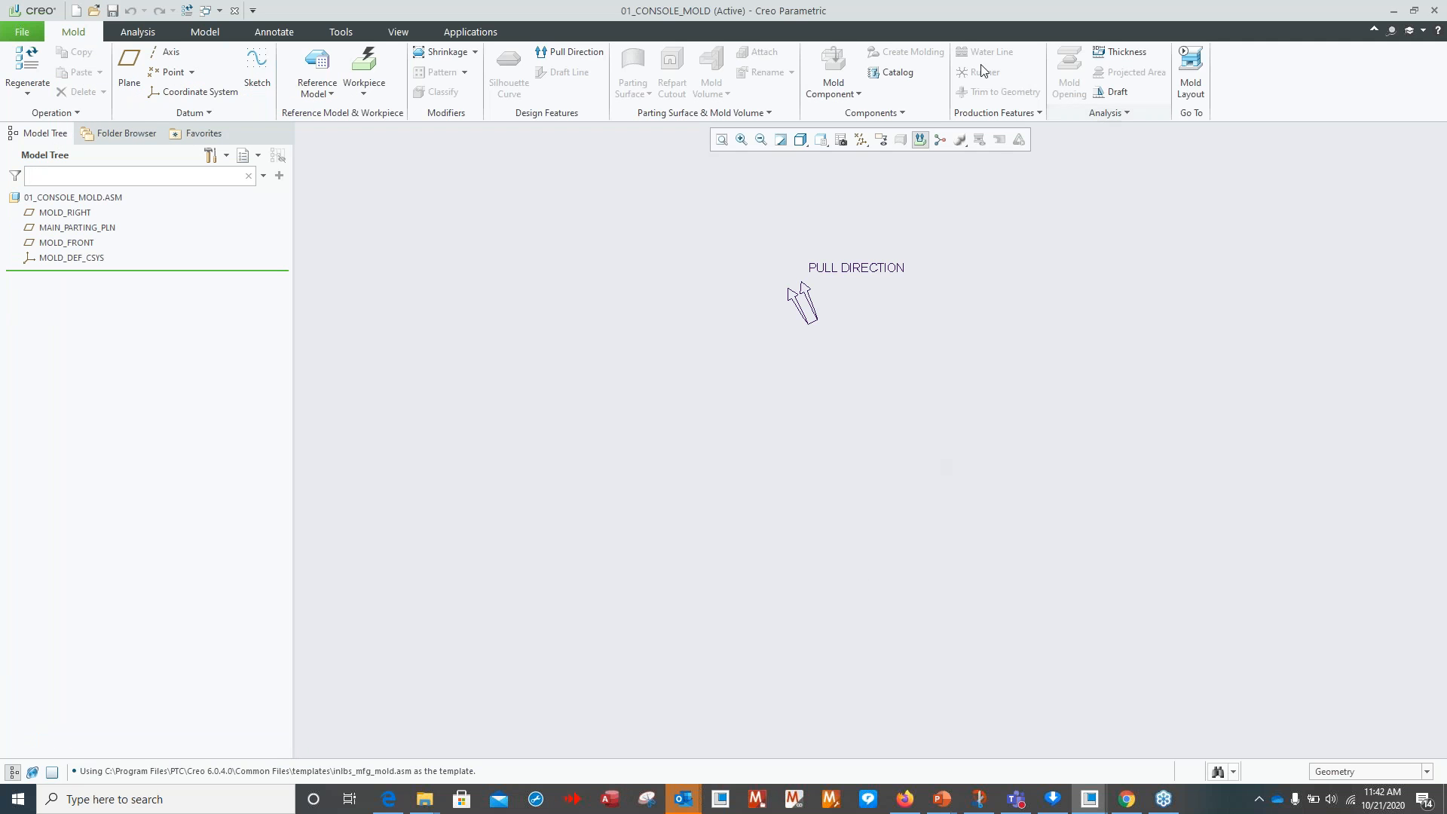
# Turn on the display of all datum axes, points, coordinate systems and planes.
pyautogui.click(860, 142)
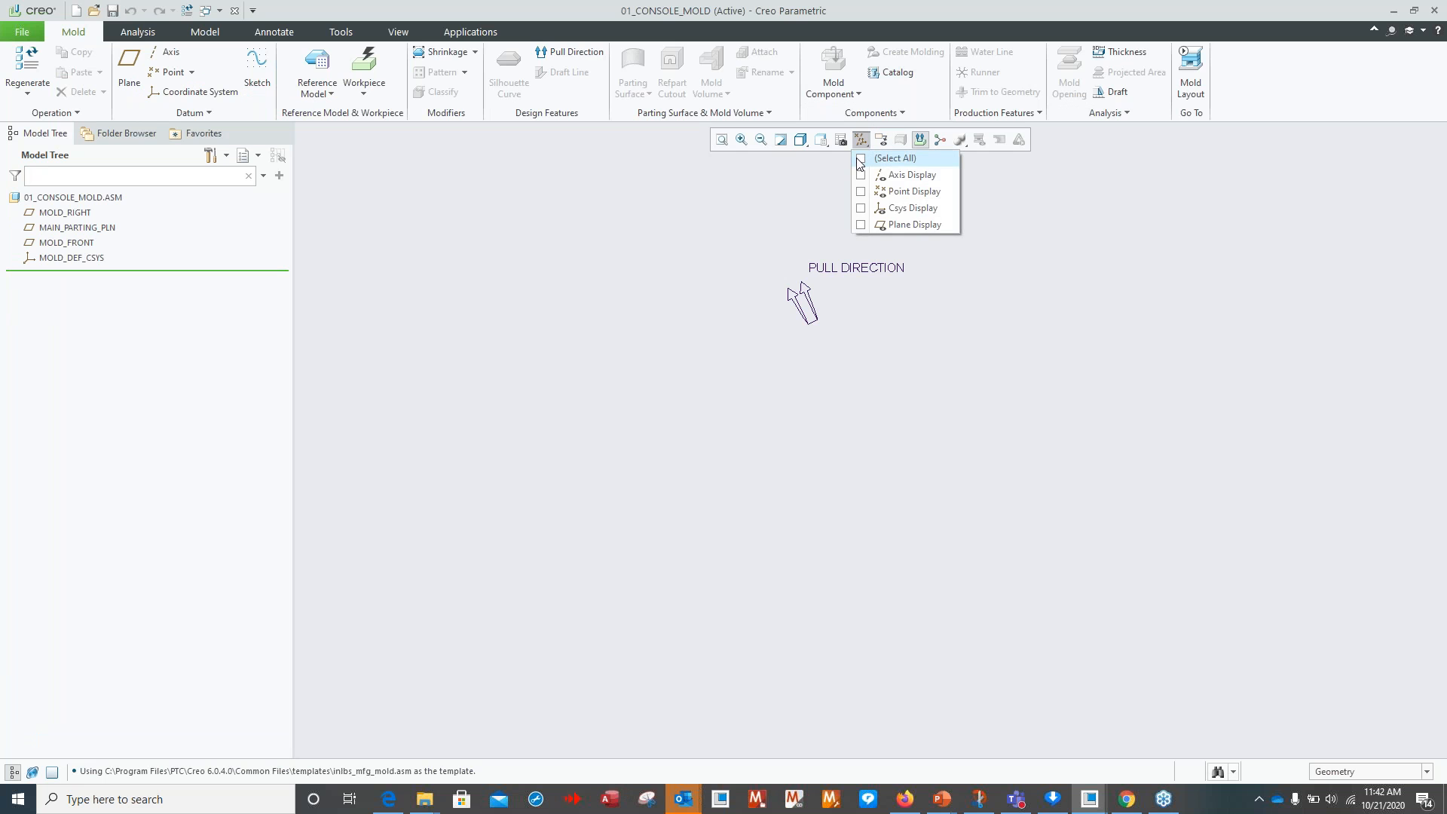
pyautogui.click(861, 159)
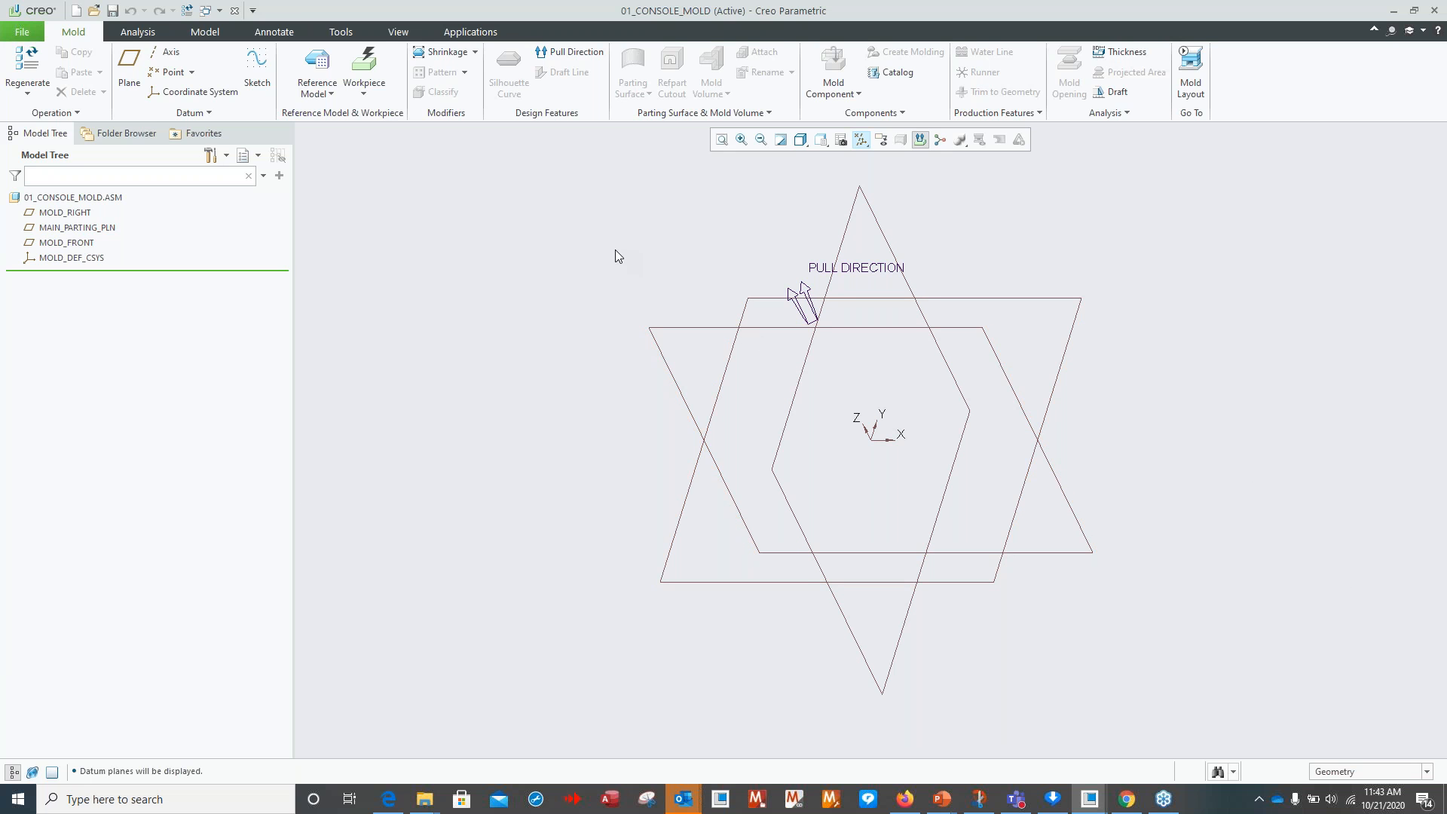
# Start adding a configuration option named enable_absolute_accuracy in the Configuration Editor.
pyautogui.click(22, 31)
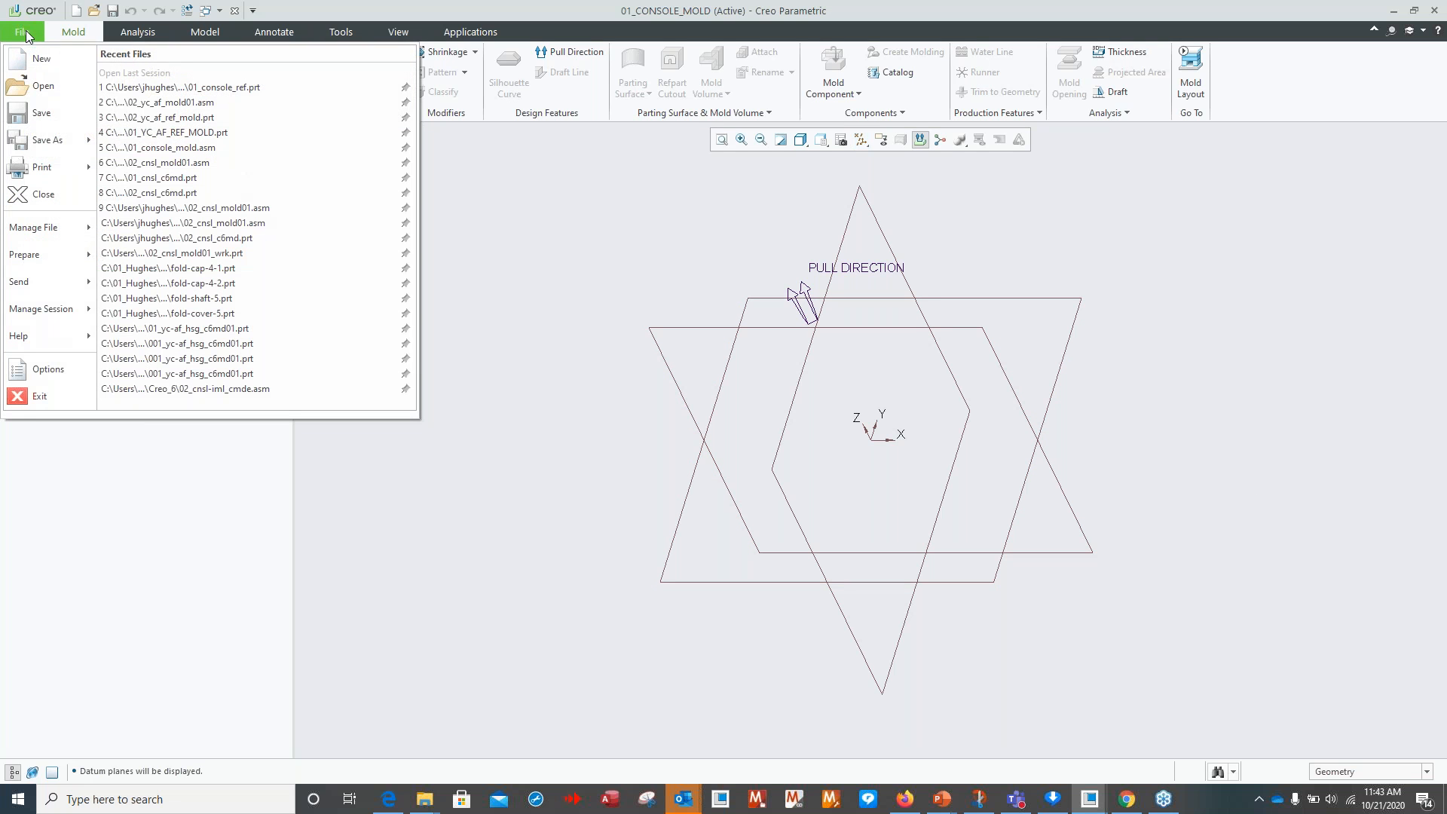
pyautogui.click(43, 370)
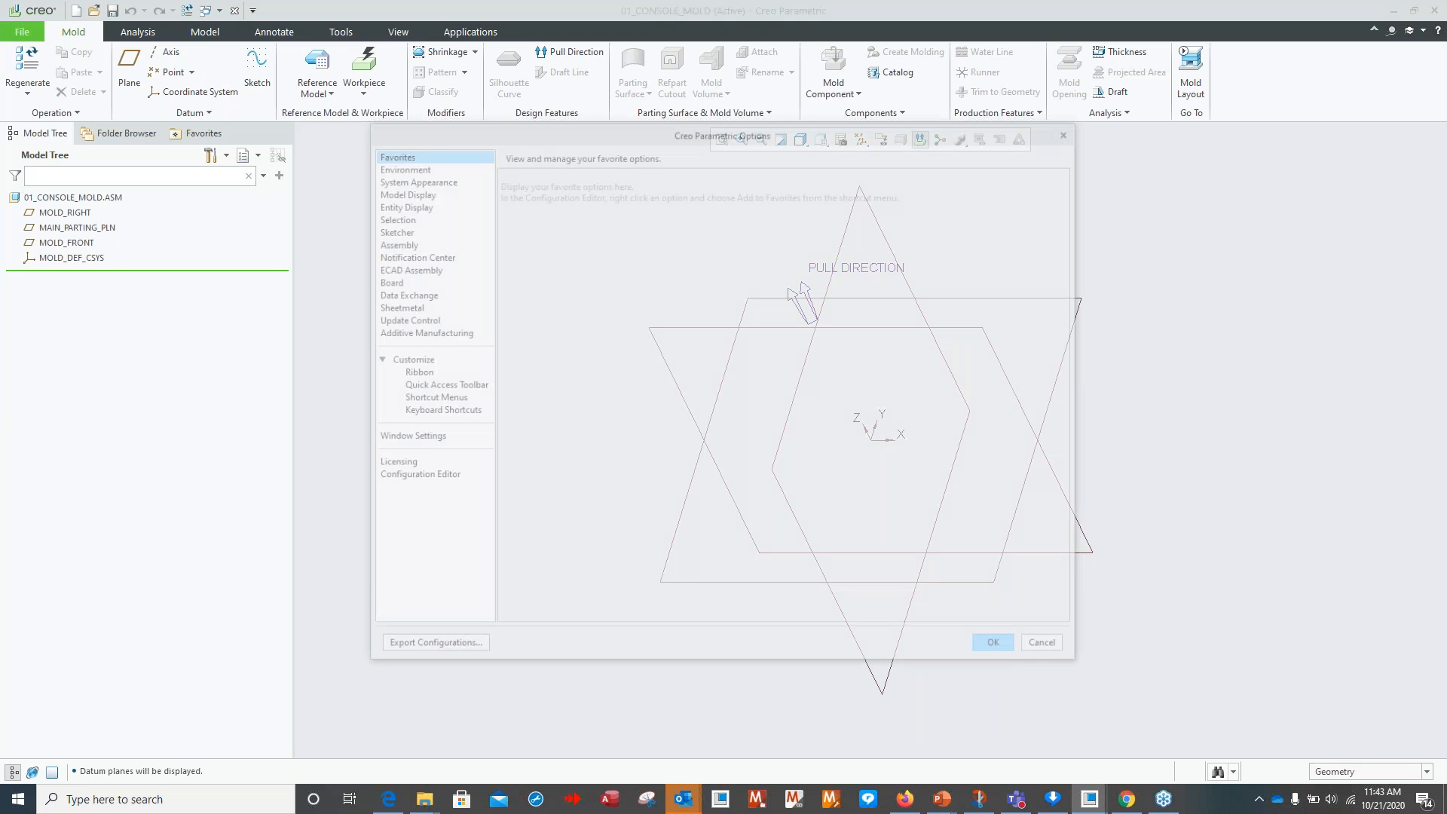
pyautogui.click(411, 477)
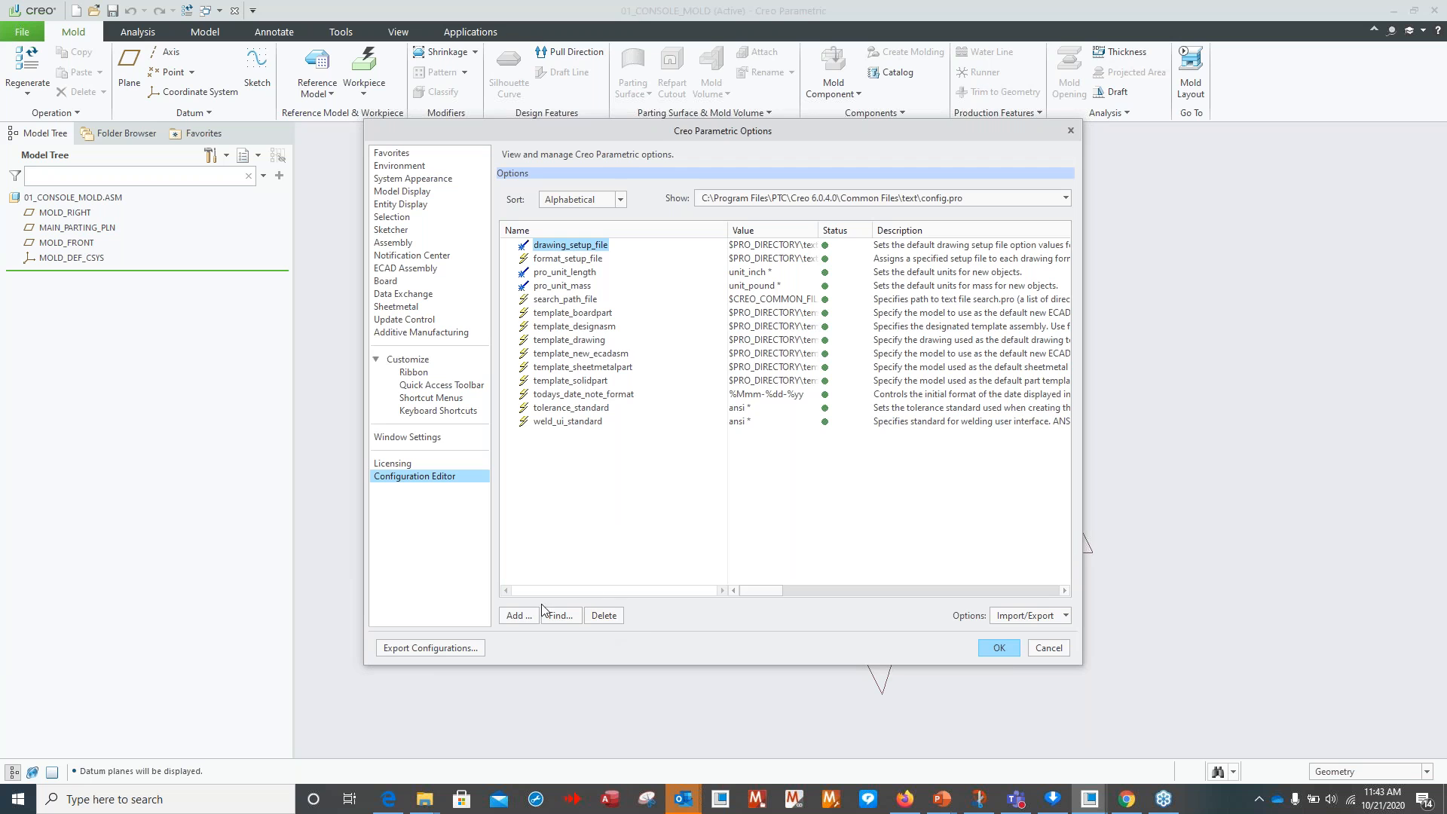
pyautogui.click(518, 616)
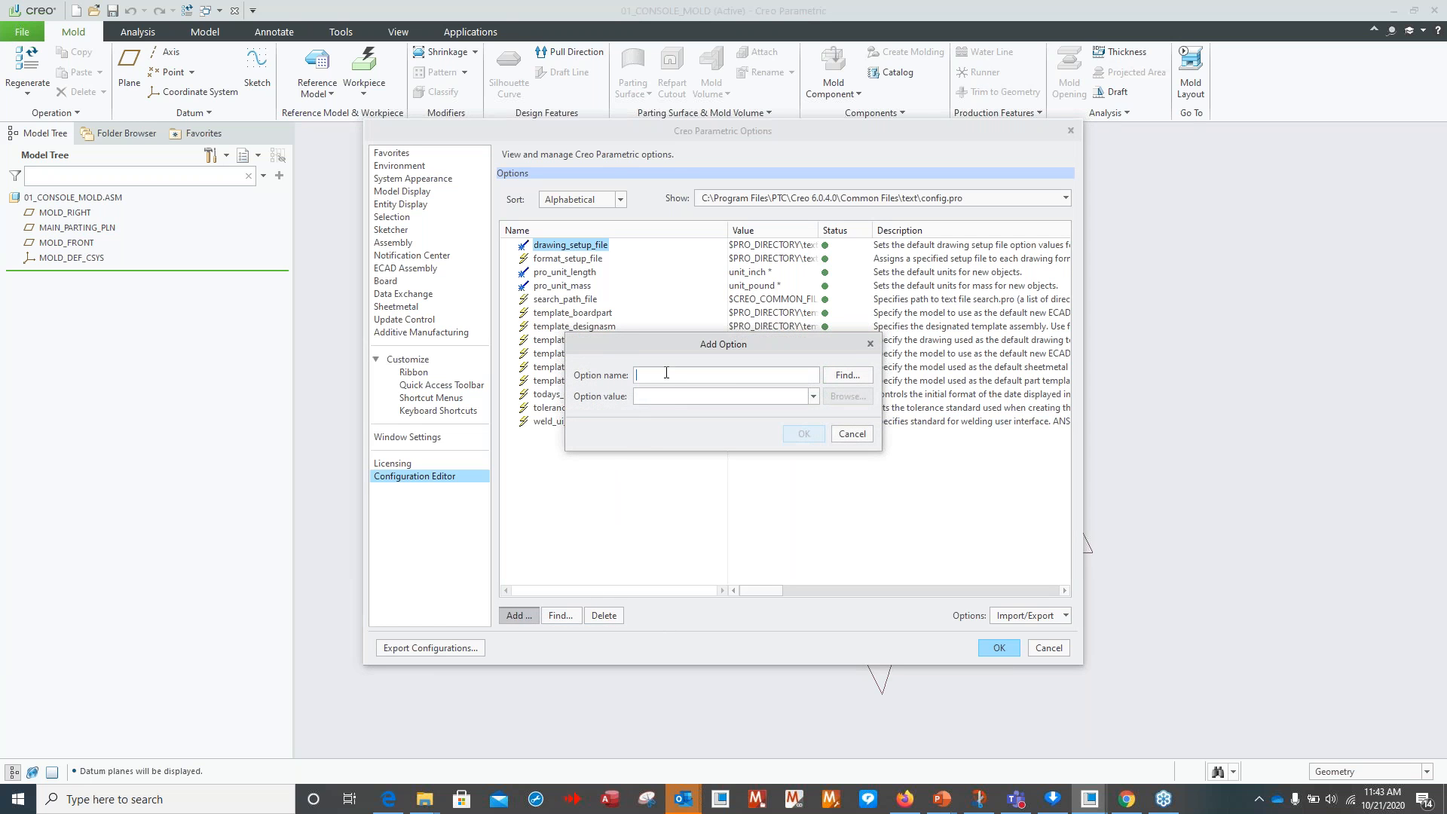
pyautogui.write('a')
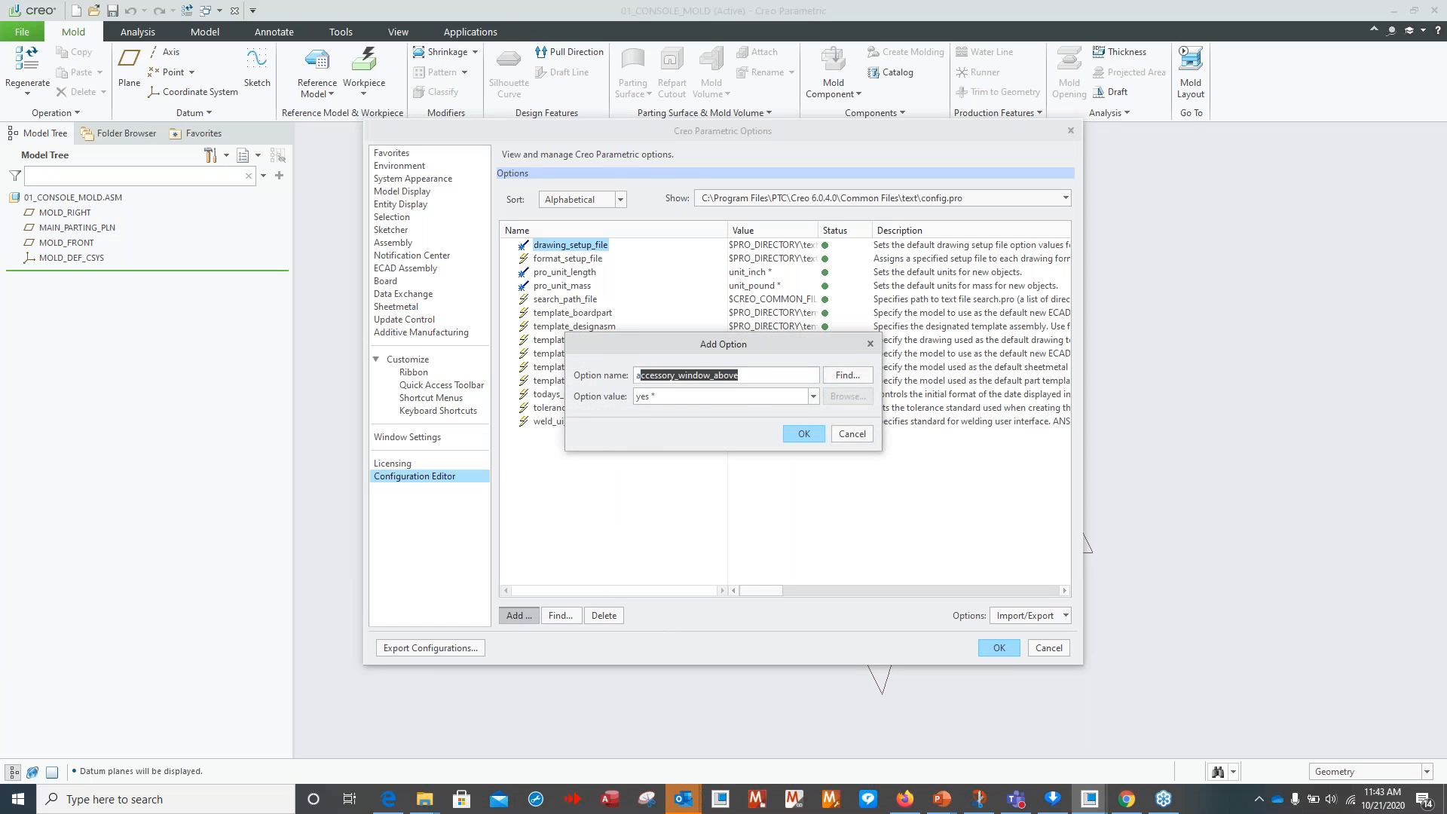
pyautogui.press('BackSpace')
pyautogui.write('enable')
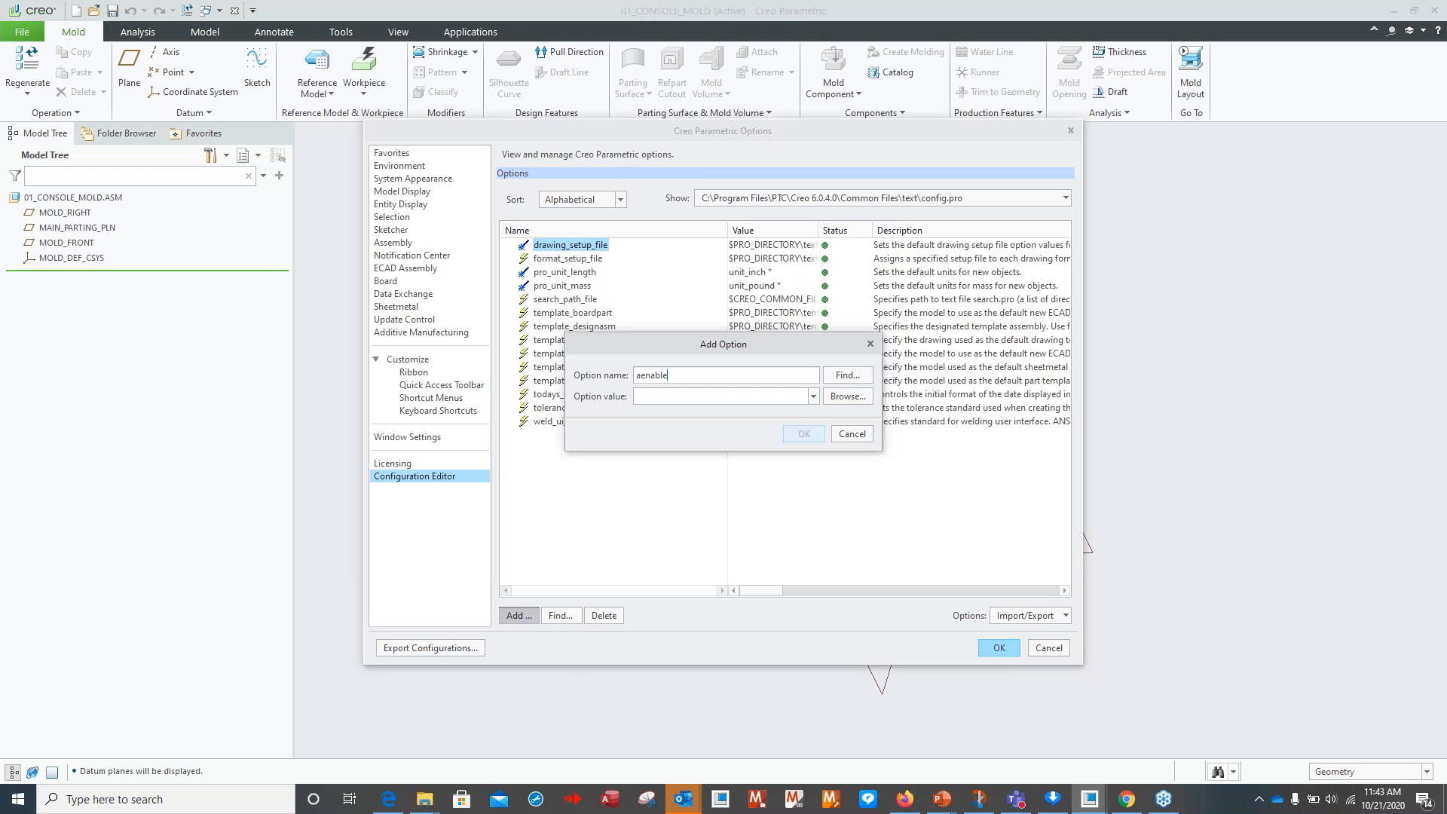
pyautogui.press('BackSpace')
pyautogui.press('BackSpace')
pyautogui.press('BackSpace')
pyautogui.press('BackSpace')
pyautogui.press('BackSpace')
pyautogui.press('BackSpace')
pyautogui.press('BackSpace')
pyautogui.write('enable_absolute_accuracy')
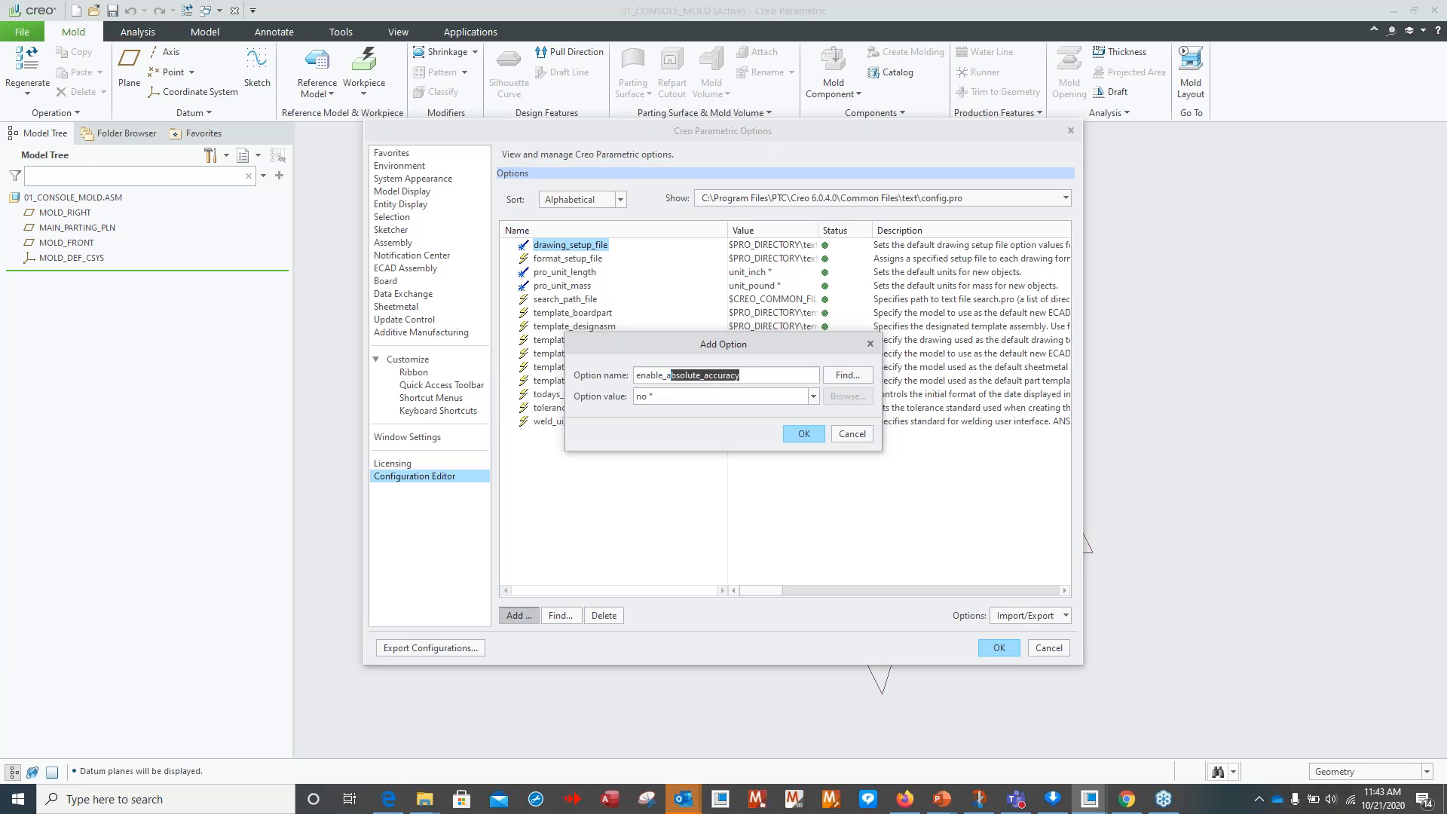
pyautogui.click(749, 377)
# Set the new option's value to yes and apply it to the current session without saving a configuration file.
pyautogui.click(814, 396)
pyautogui.click(648, 425)
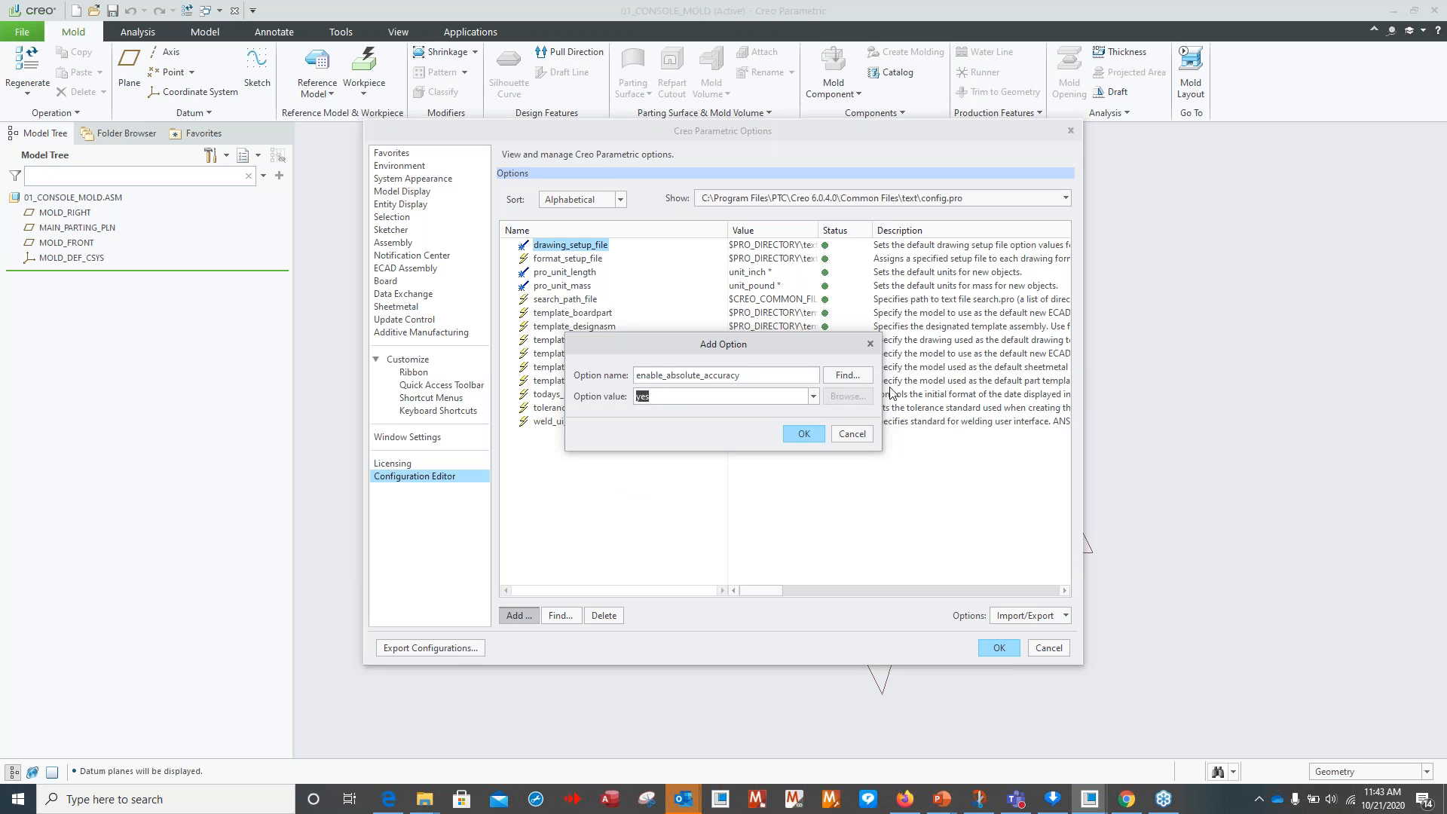
pyautogui.click(803, 437)
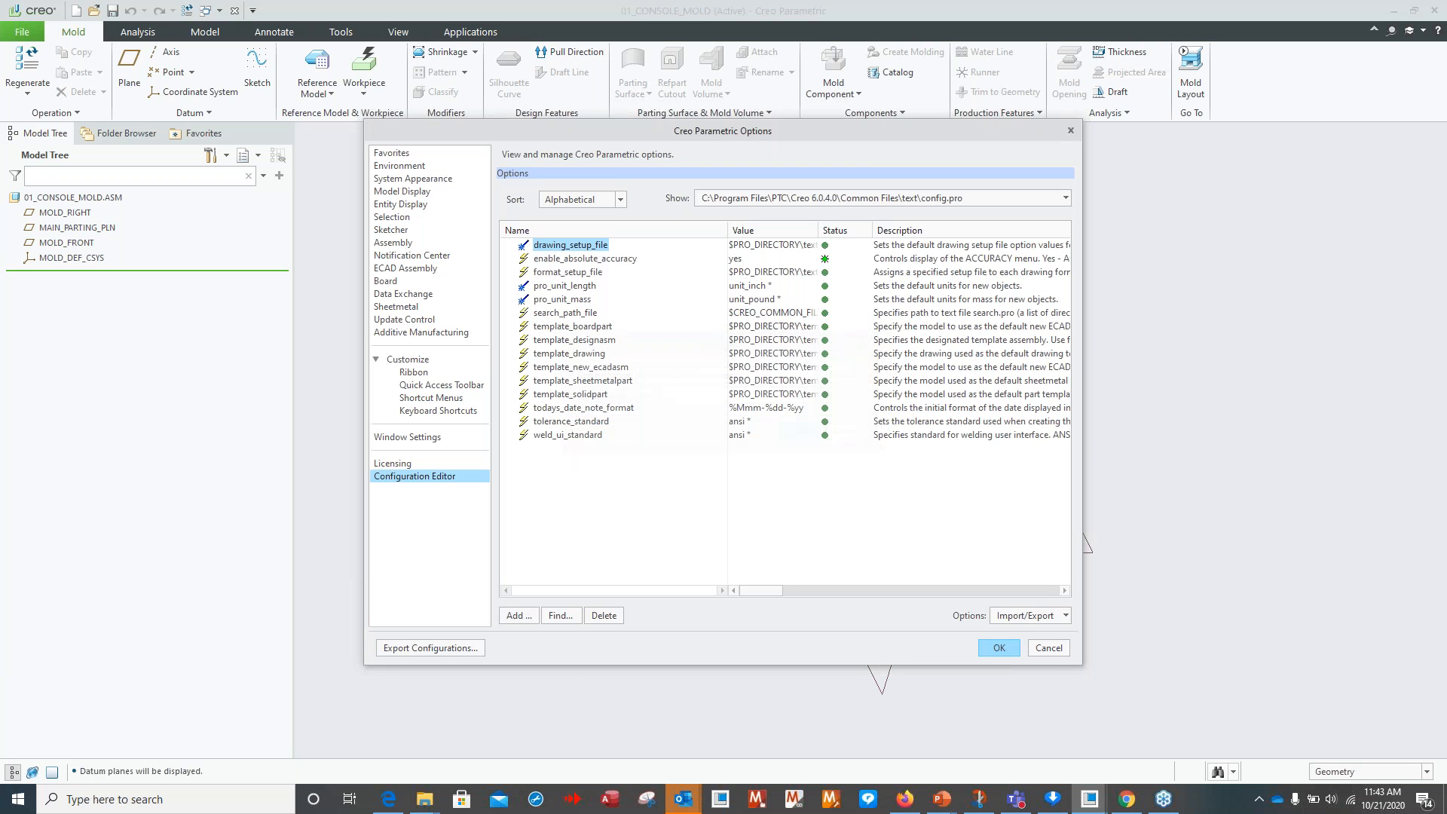
pyautogui.click(999, 649)
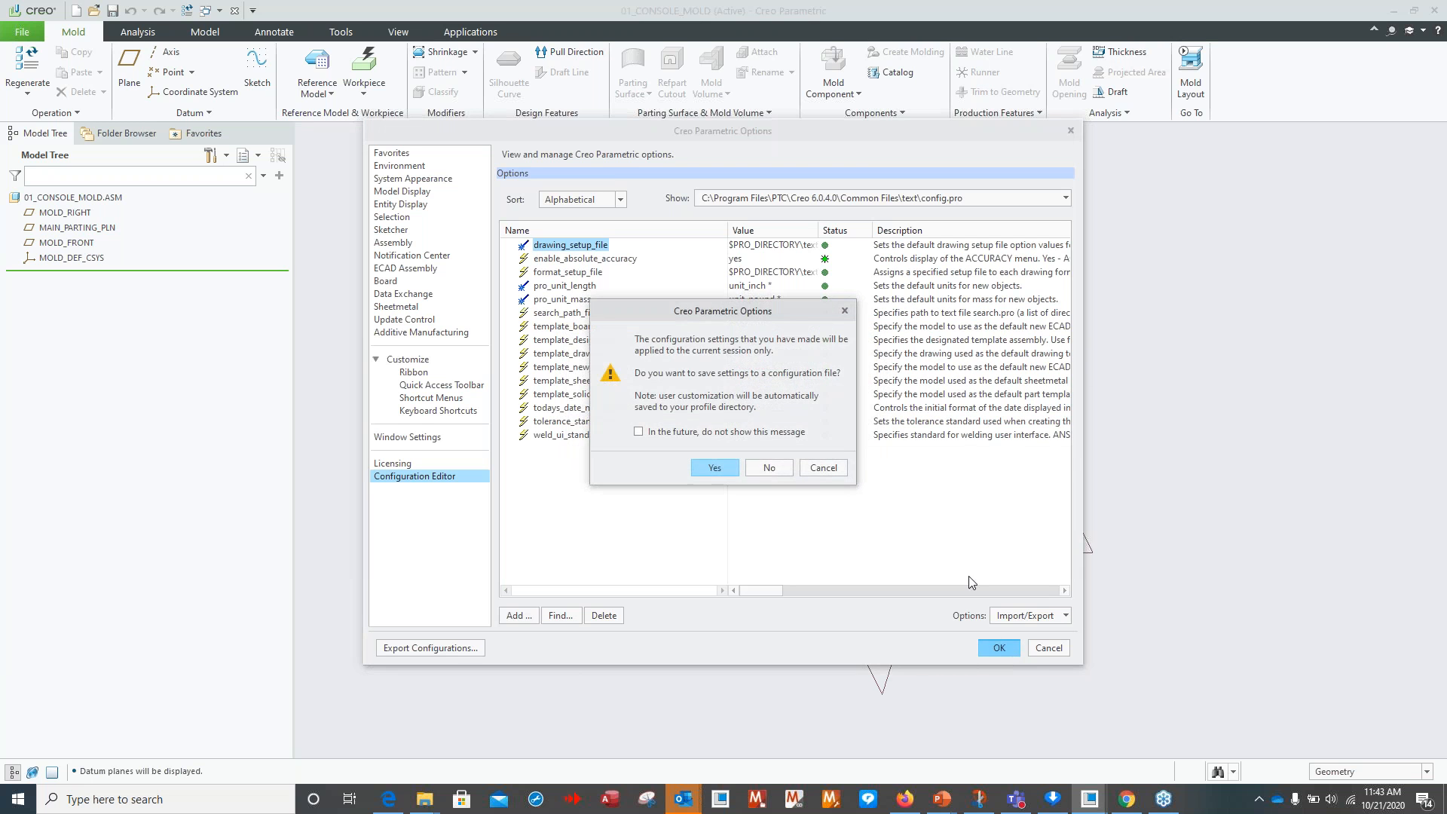
pyautogui.click(770, 468)
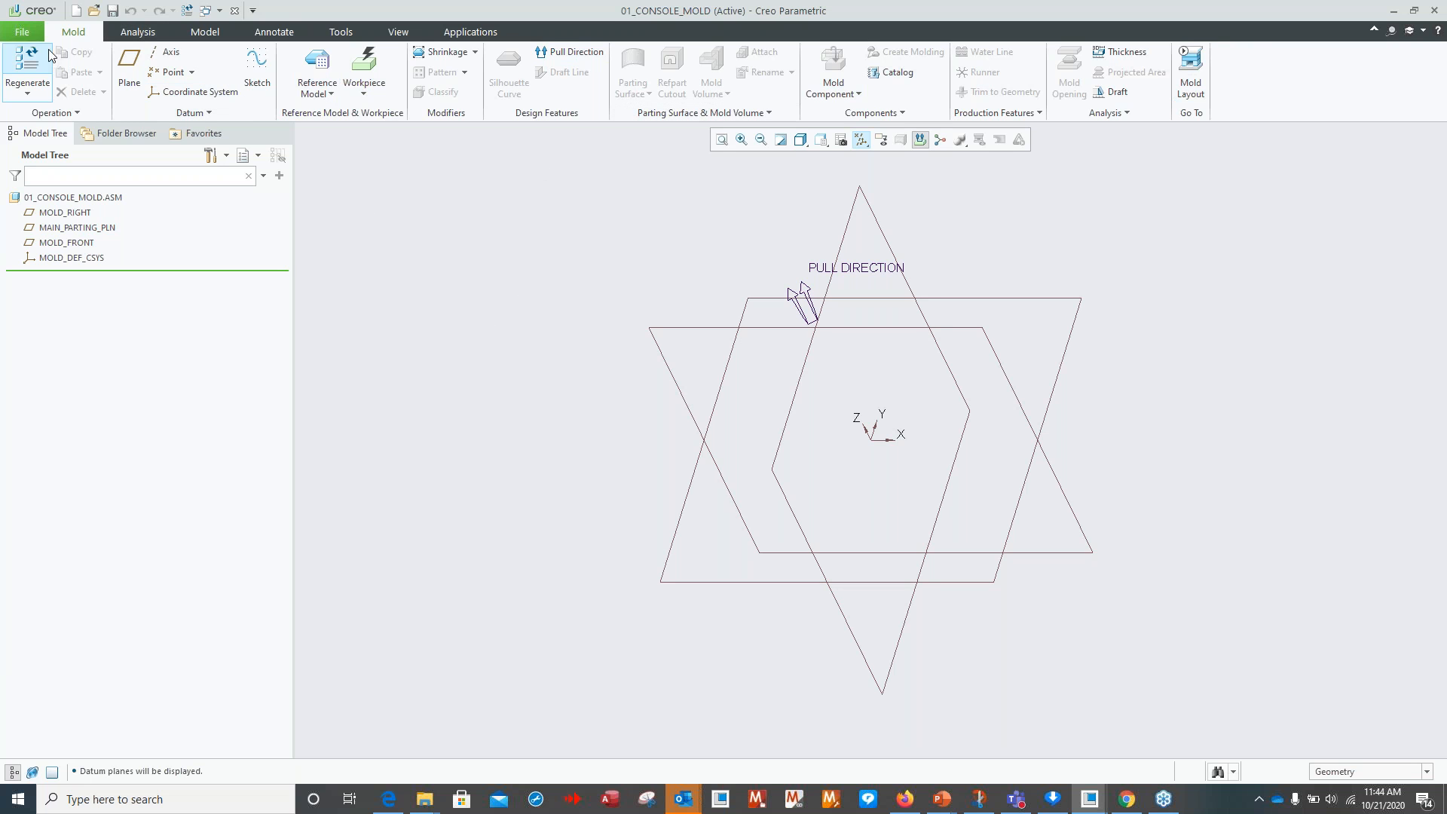
# Locate 01_console_ref.prt as the mold's reference model, using the Same model type.
pyautogui.click(330, 95)
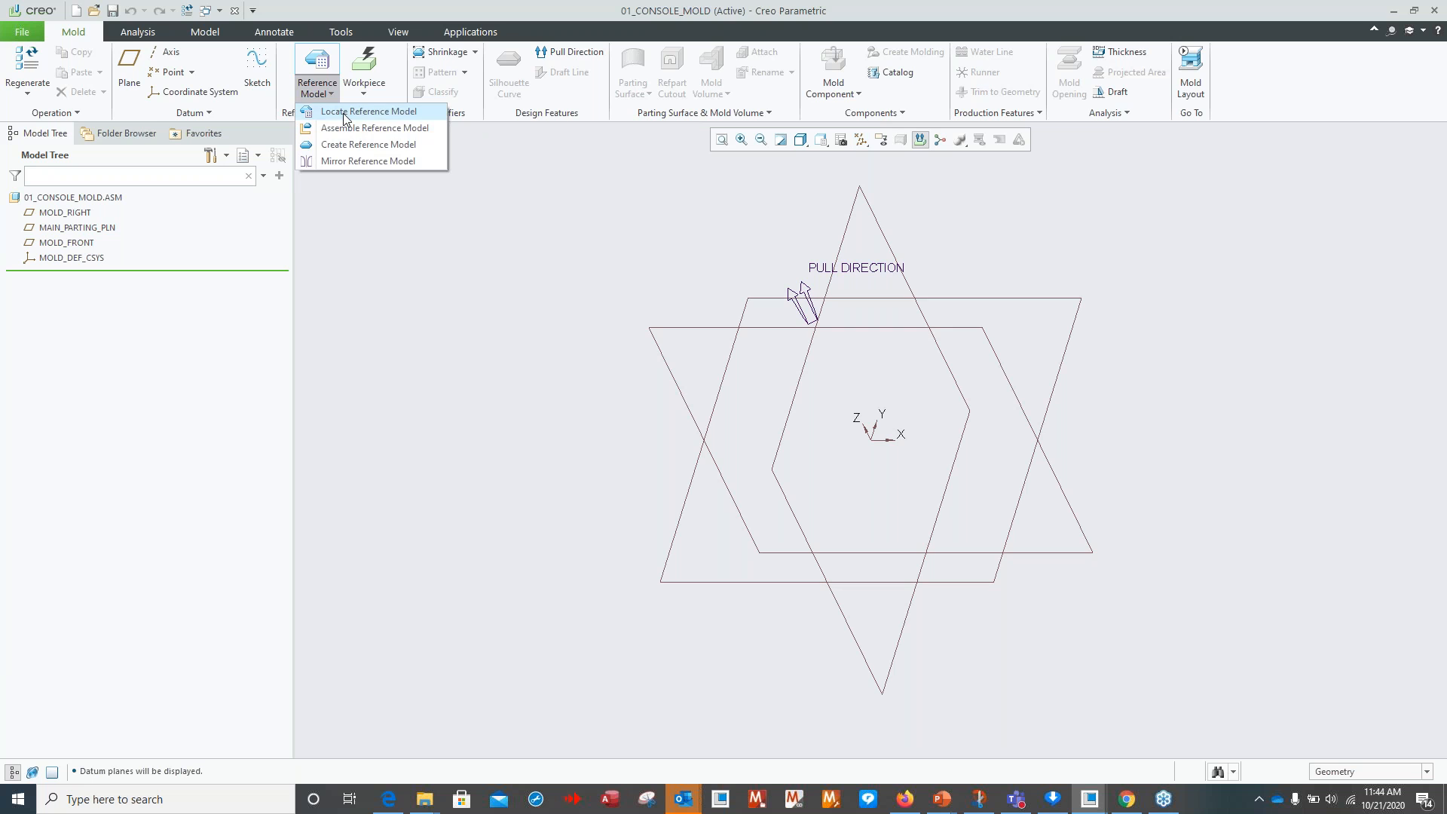
pyautogui.click(354, 111)
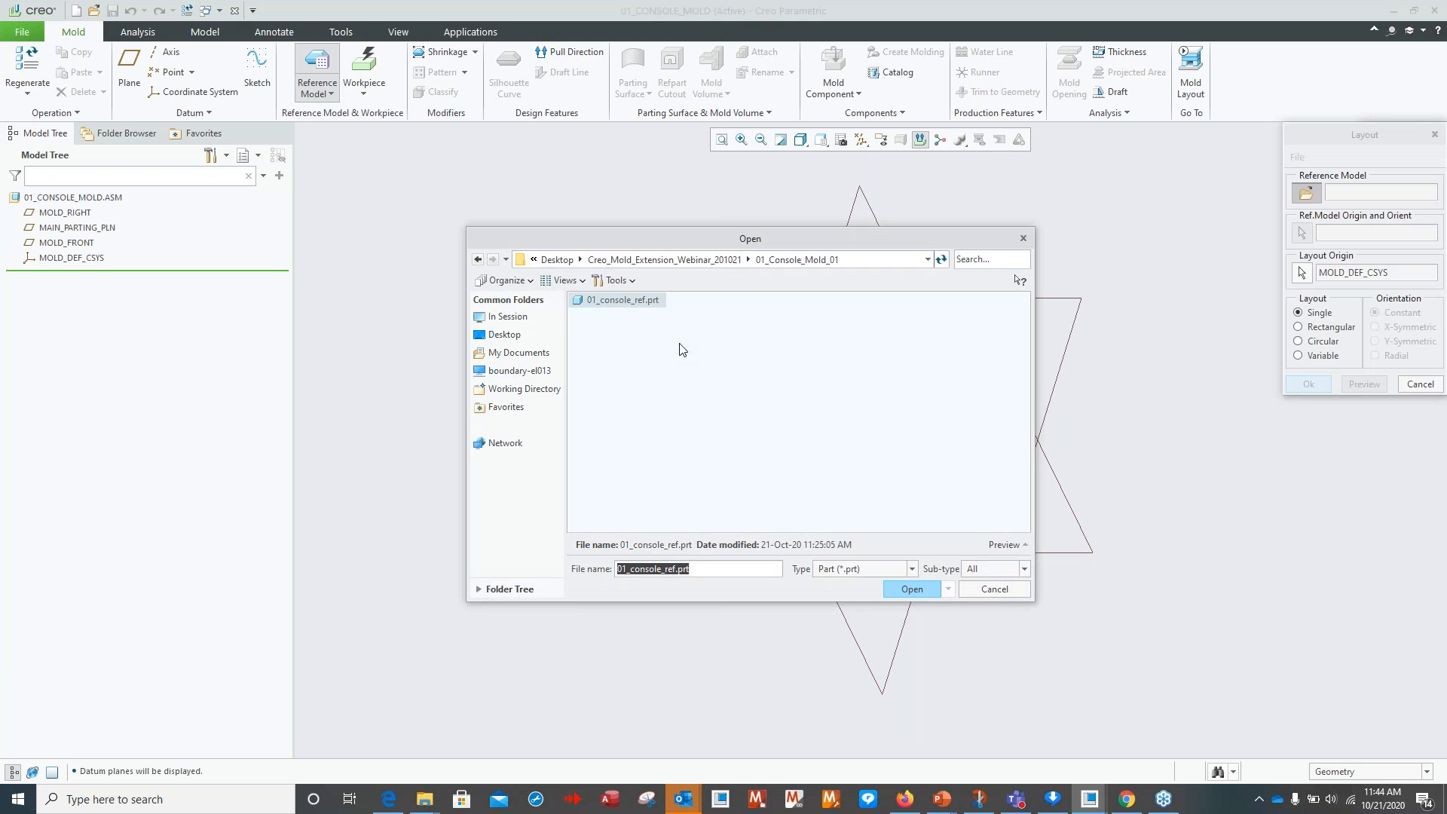
pyautogui.click(622, 300)
pyautogui.click(910, 586)
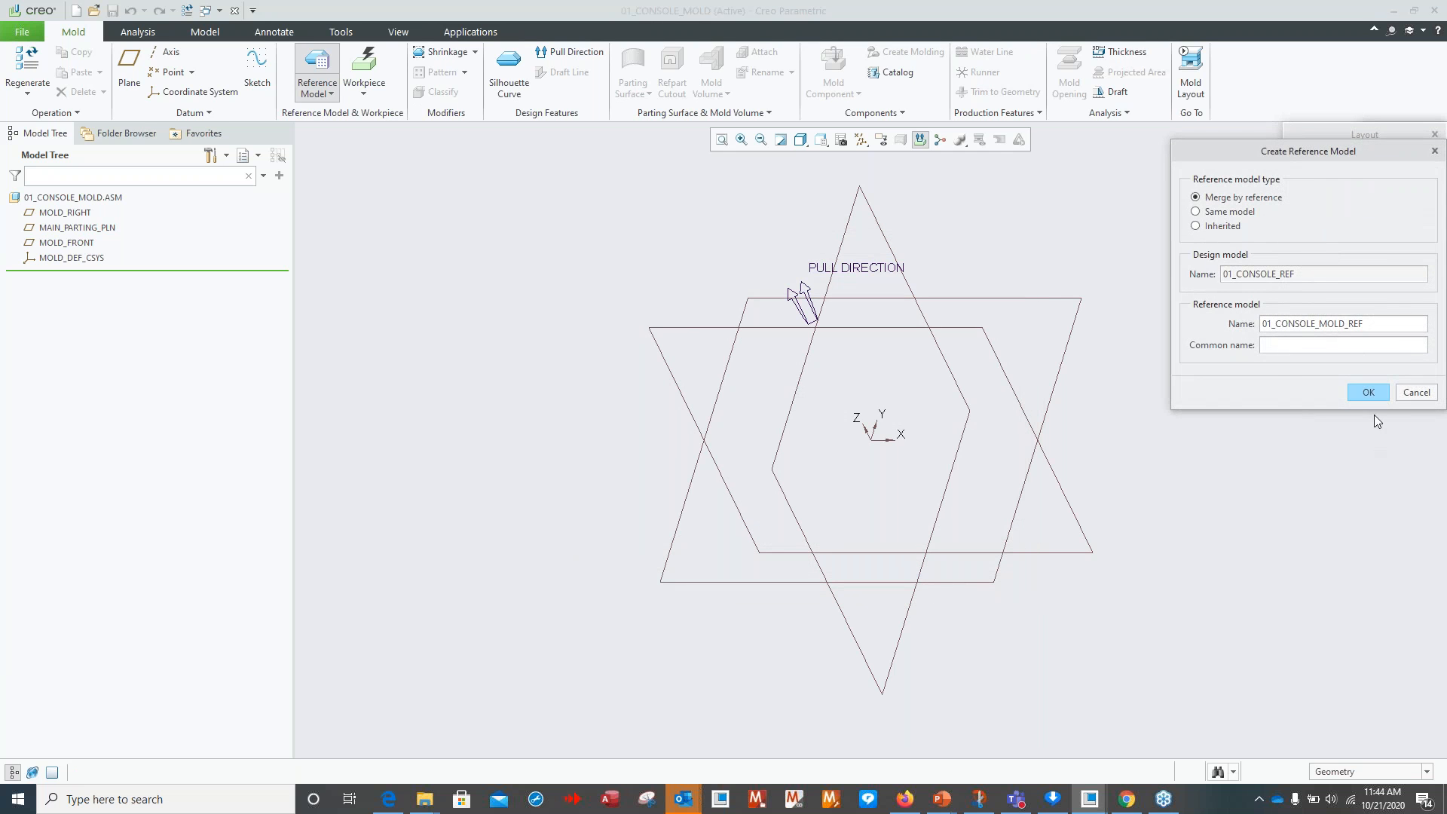
pyautogui.moveTo(1224, 143); pyautogui.dragTo(1132, 158)
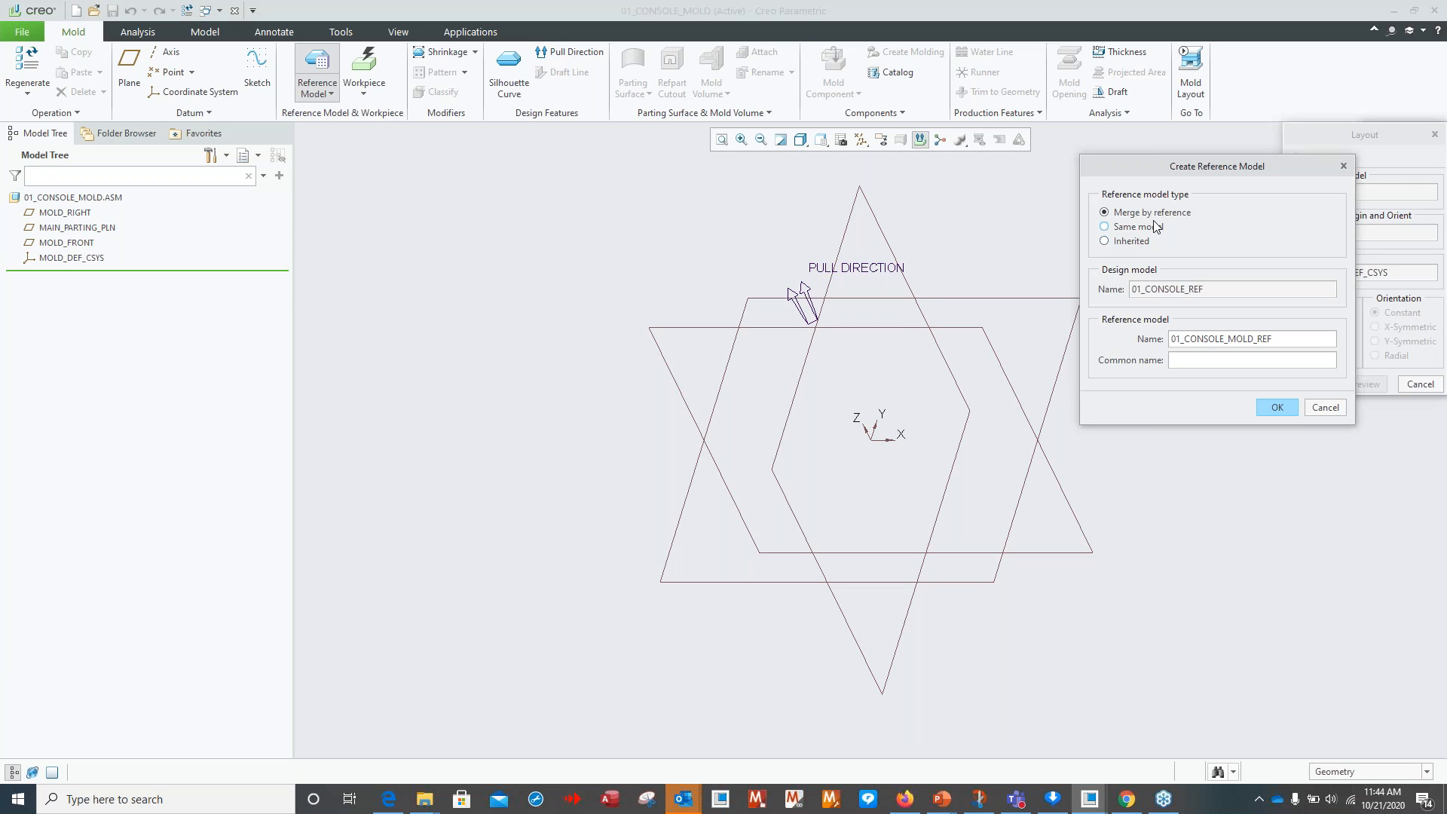
pyautogui.click(1105, 228)
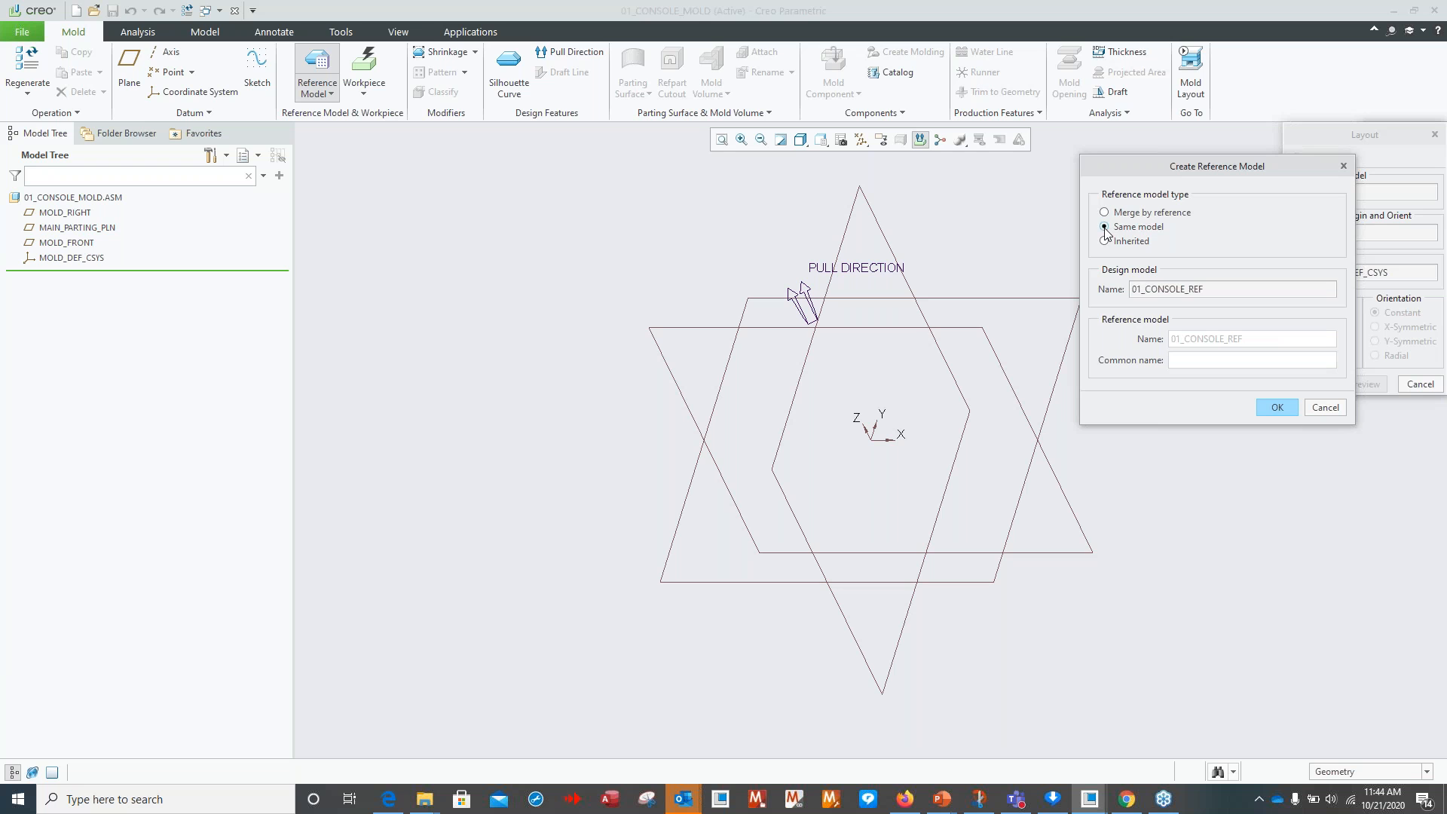
pyautogui.click(1275, 408)
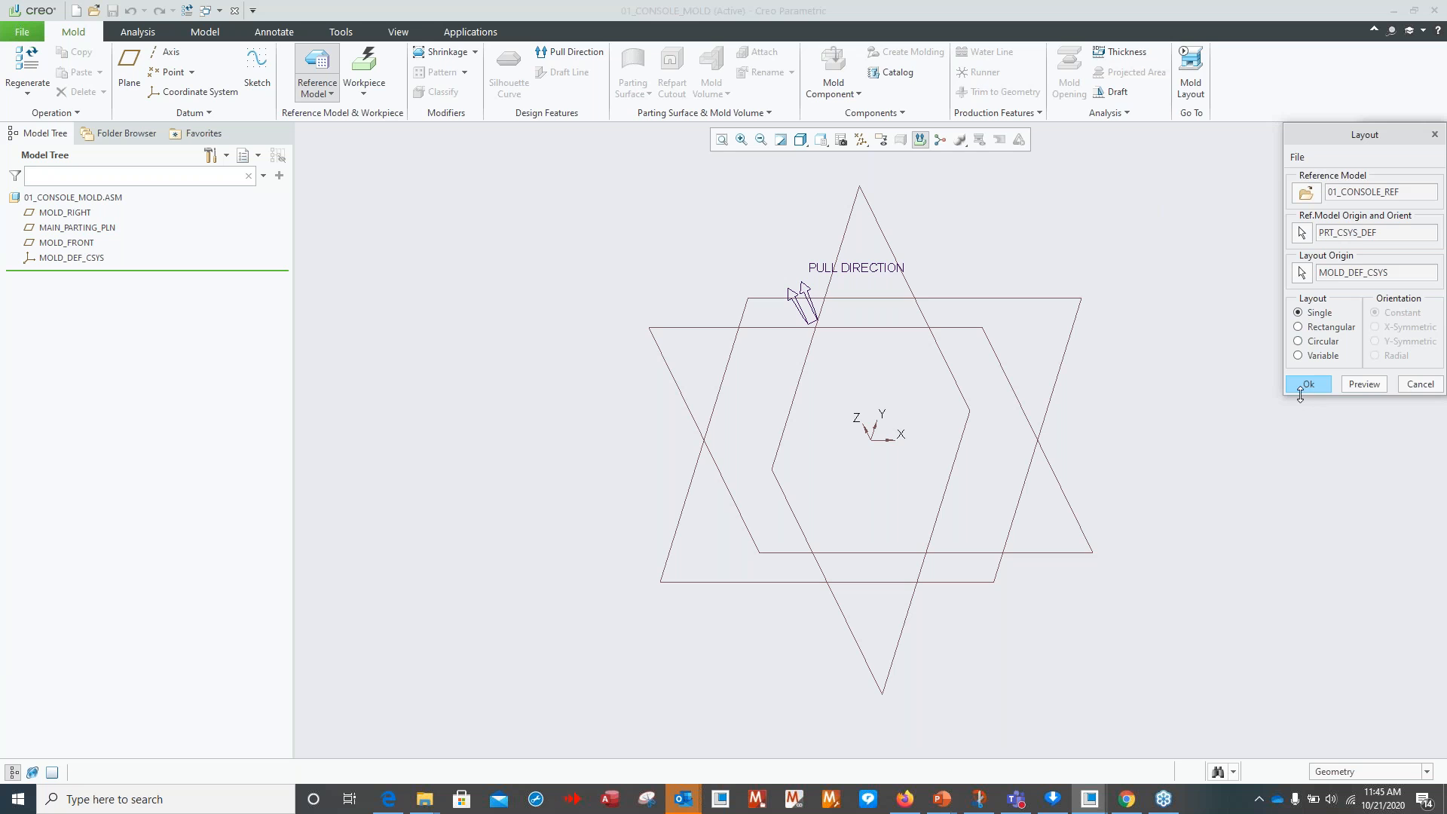
# Preview the single-cavity layout and check how the console is oriented to the pull direction.
pyautogui.click(1364, 384)
pyautogui.scroll(-3, 799, 452)
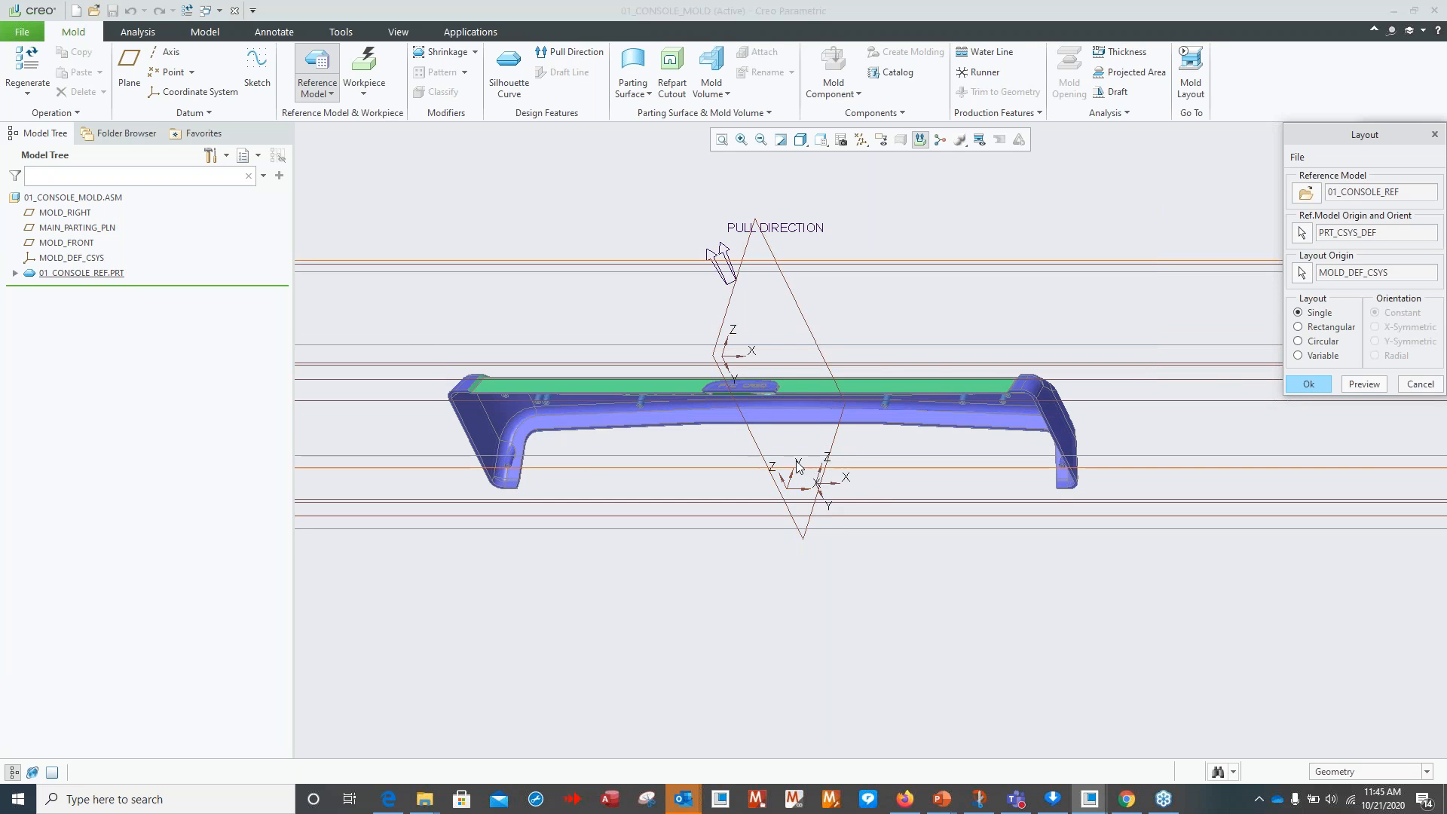
pyautogui.scroll(-1, 780, 483)
pyautogui.scroll(1, 780, 483)
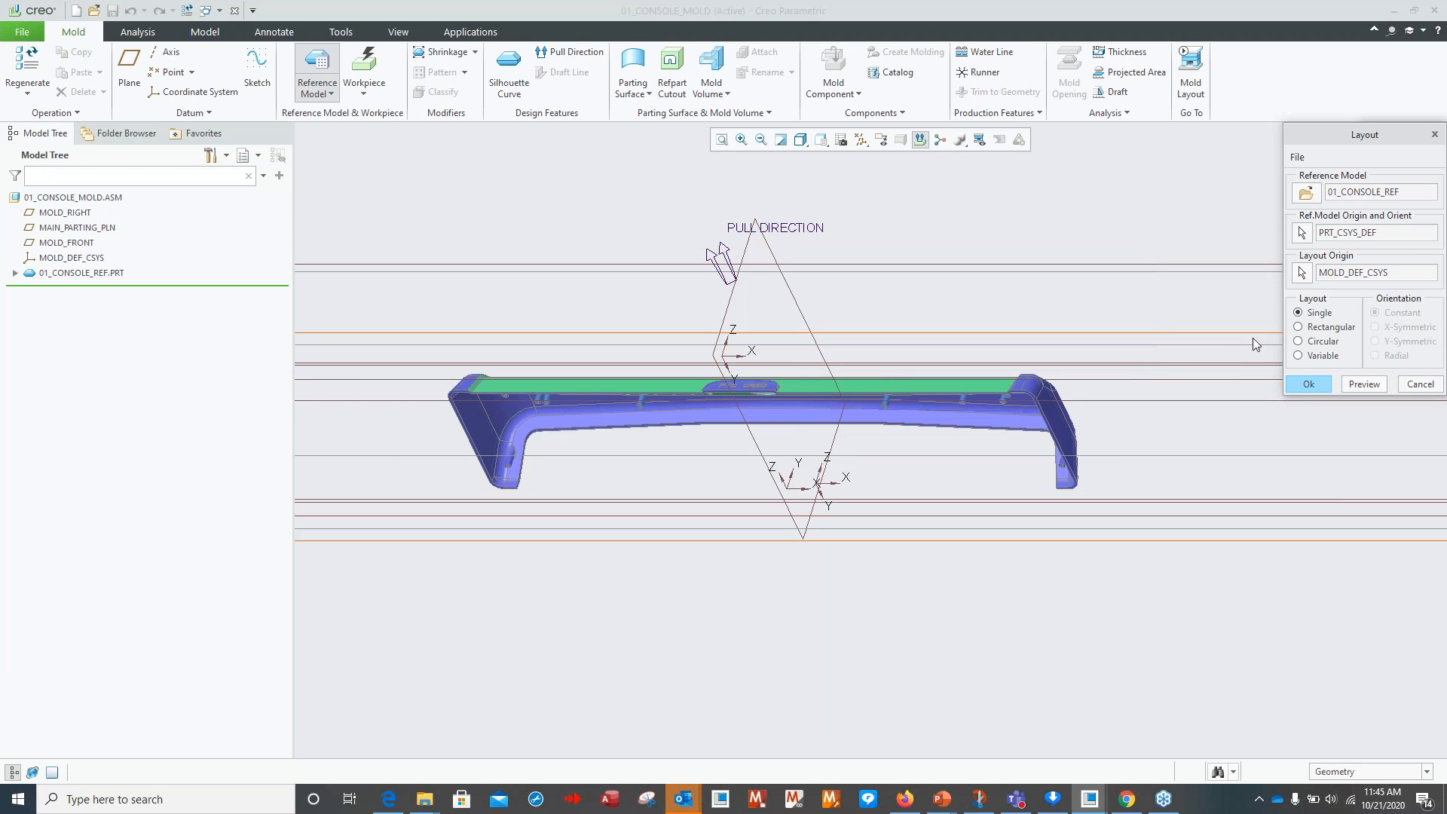
# Set the reference model's origin and orientation to the console part's coordinate system CS1.
pyautogui.click(1304, 234)
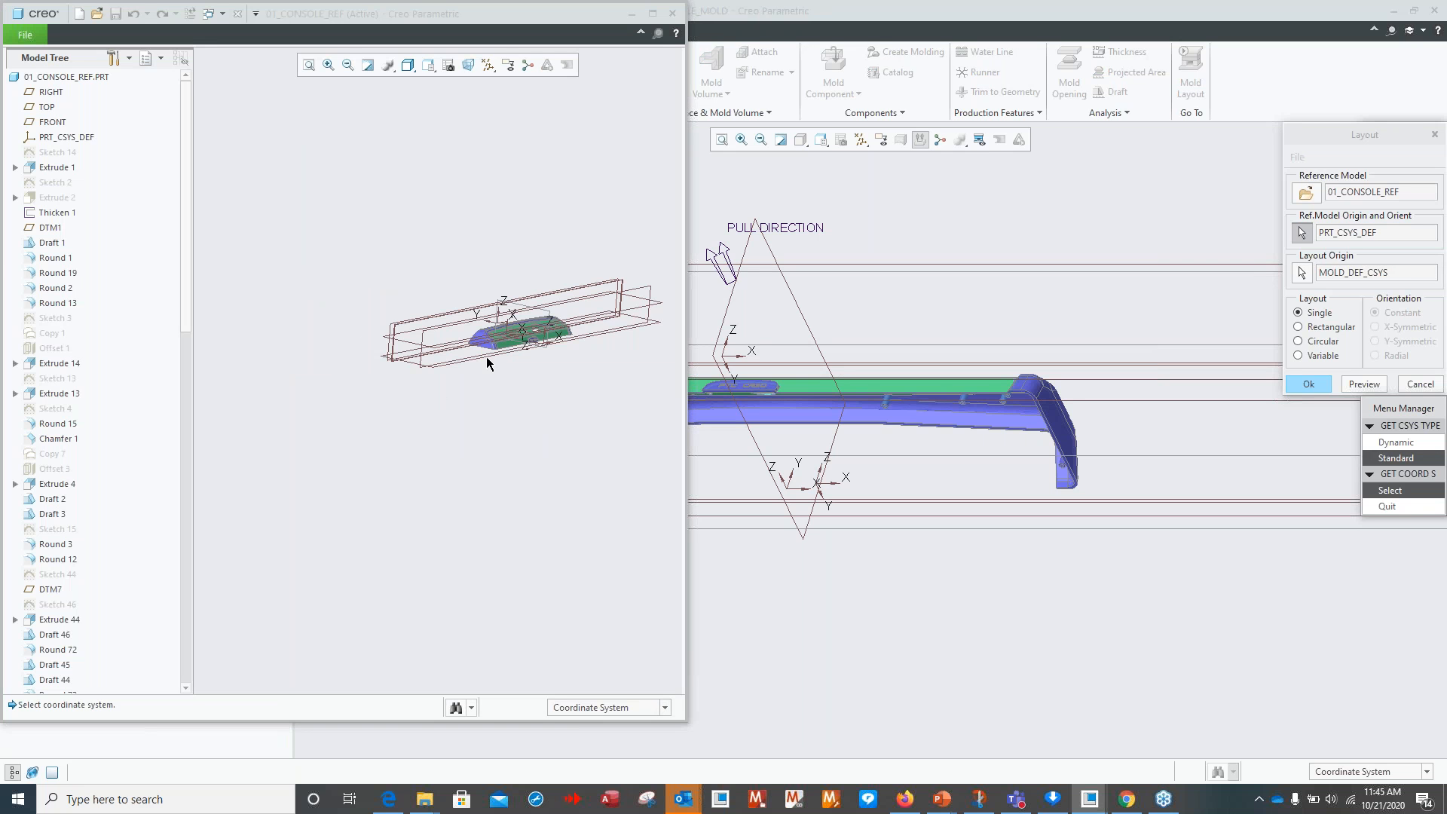
pyautogui.scroll(-4, 484, 373)
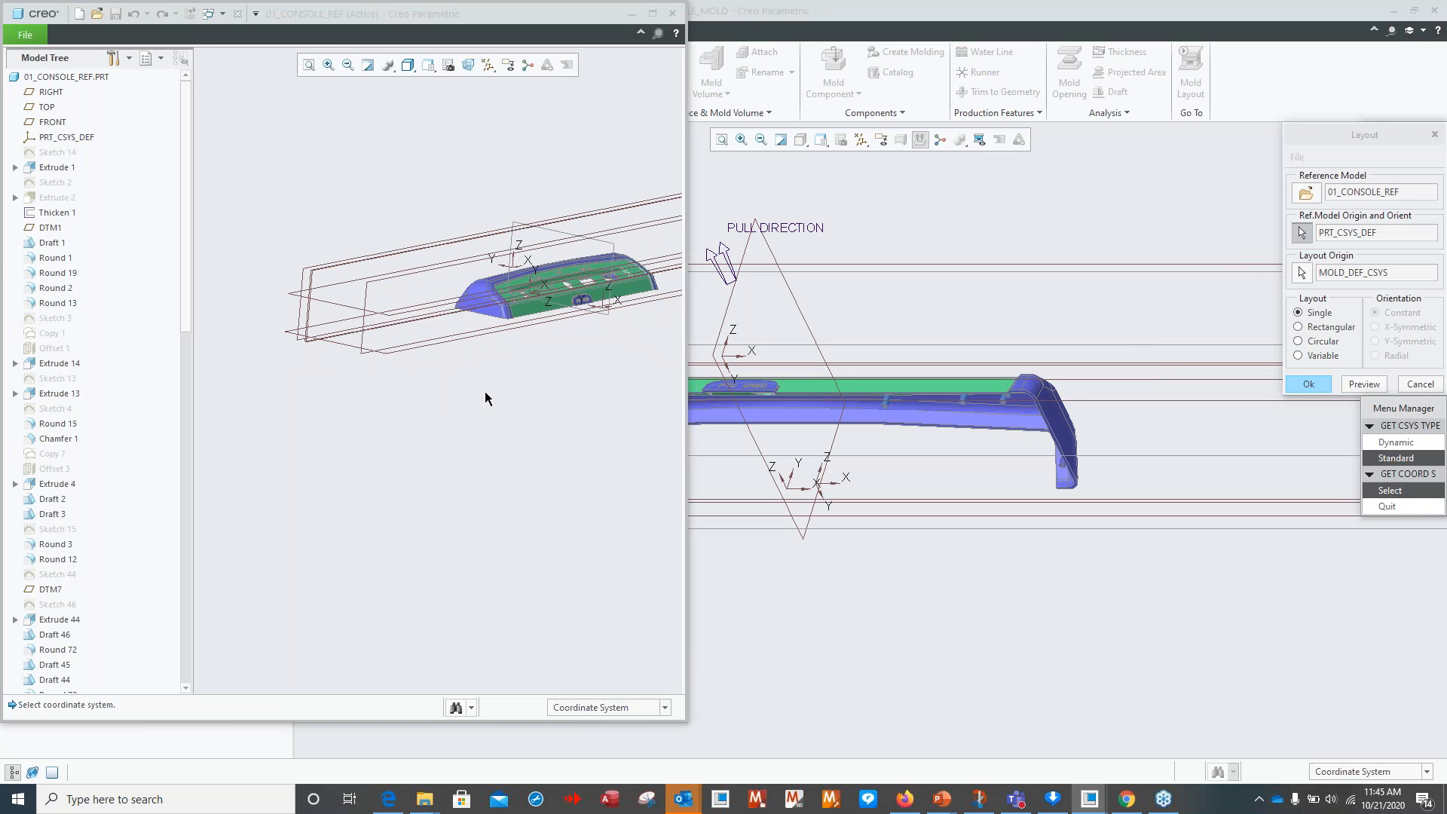
pyautogui.scroll(-4, 485, 391)
pyautogui.keyDown('shift'); pyautogui.moveTo(485, 475); pyautogui.dragTo(313, 554, button='middle'); pyautogui.keyUp('shift')
pyautogui.moveTo(460, 499)
pyautogui.mouseDown(button='middle')
pyautogui.moveTo(479, 542)
pyautogui.moveTo(453, 580)
pyautogui.mouseUp(button='middle')
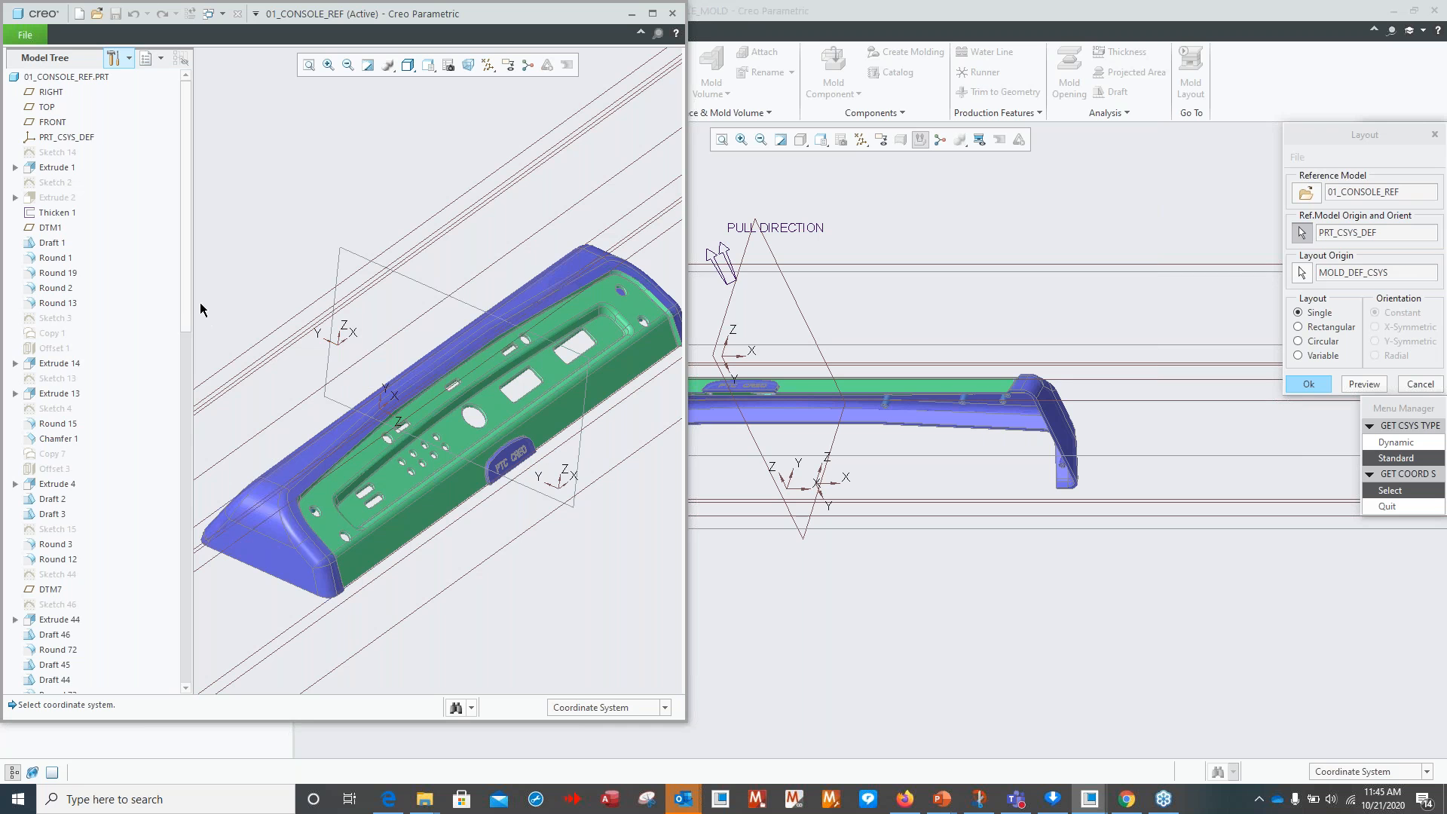
pyautogui.scroll(-1, 183, 337)
pyautogui.moveTo(182, 337); pyautogui.dragTo(183, 641)
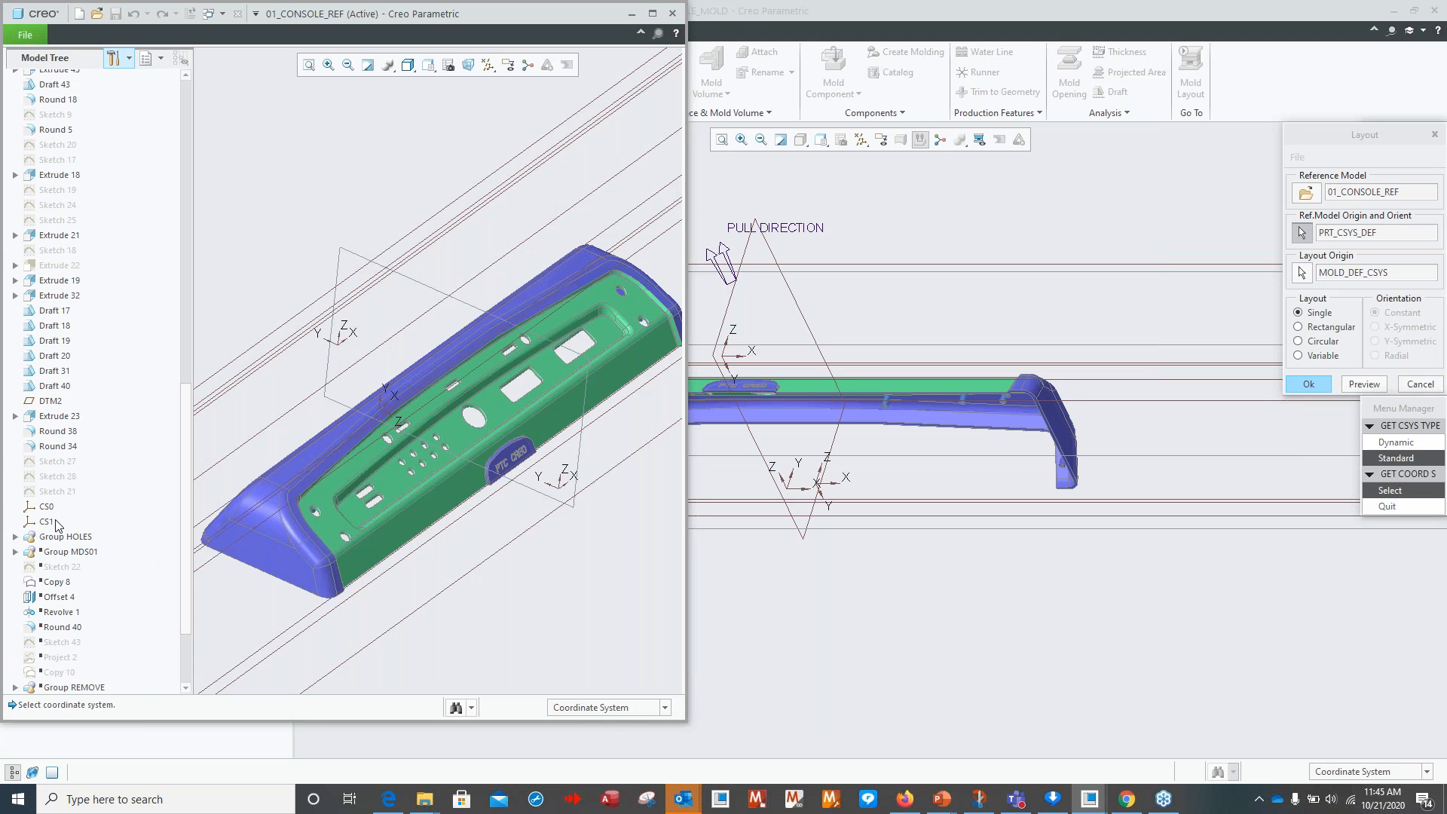
pyautogui.click(487, 66)
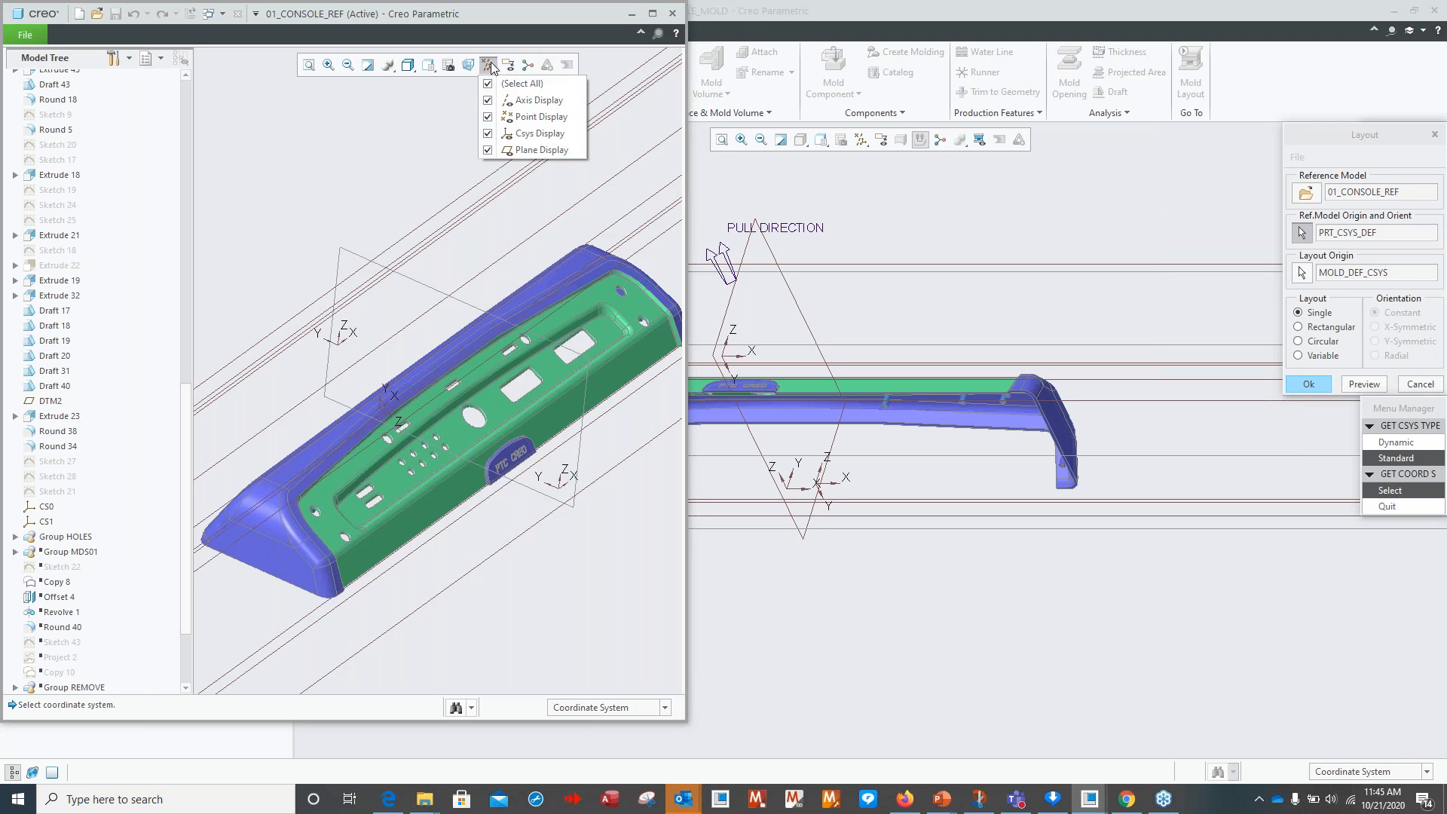
pyautogui.click(46, 523)
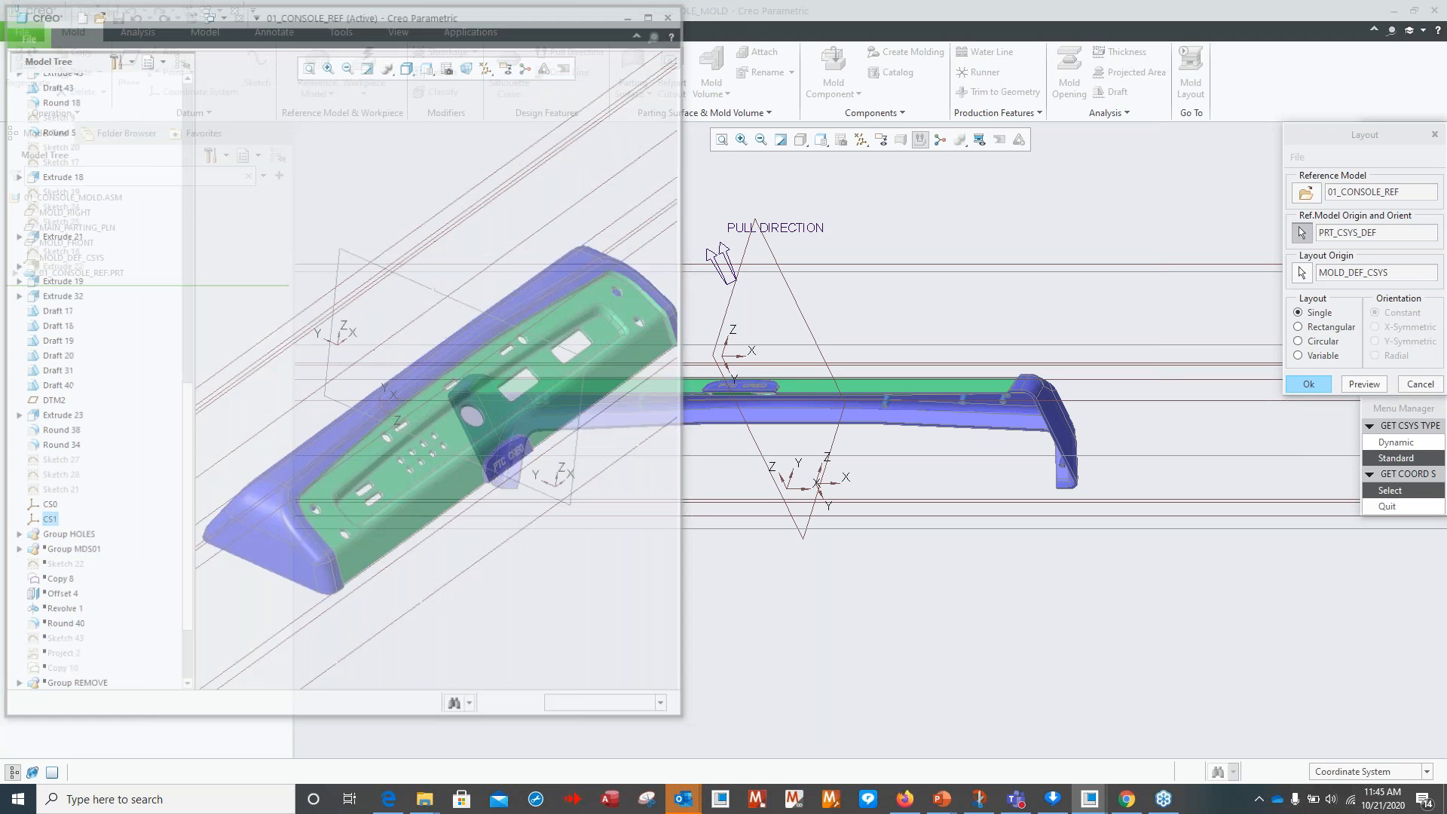
# Preview the layout with the CS1 orientation and check the console against the pull direction.
pyautogui.click(1365, 385)
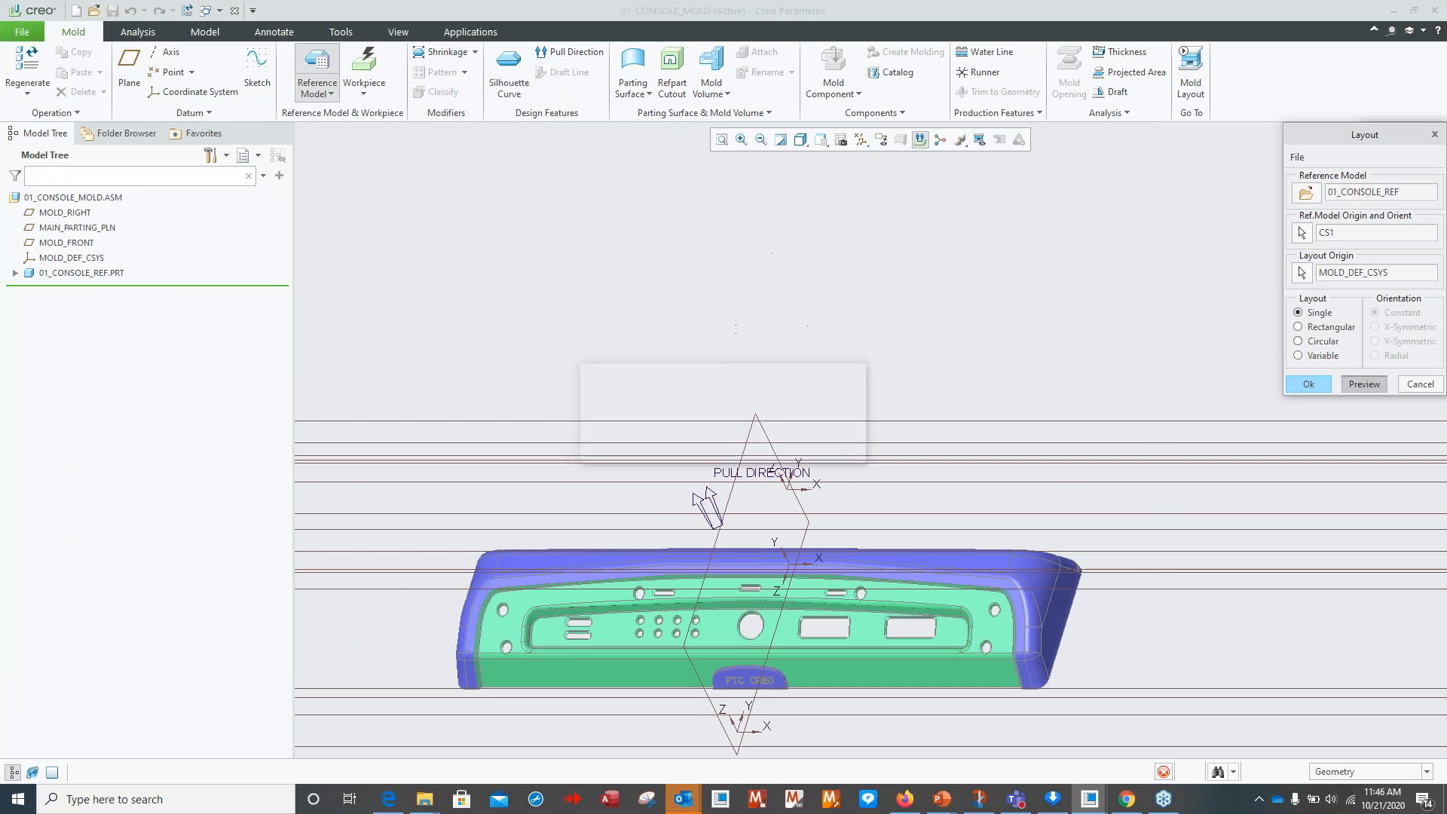
pyautogui.scroll(-5, 980, 527)
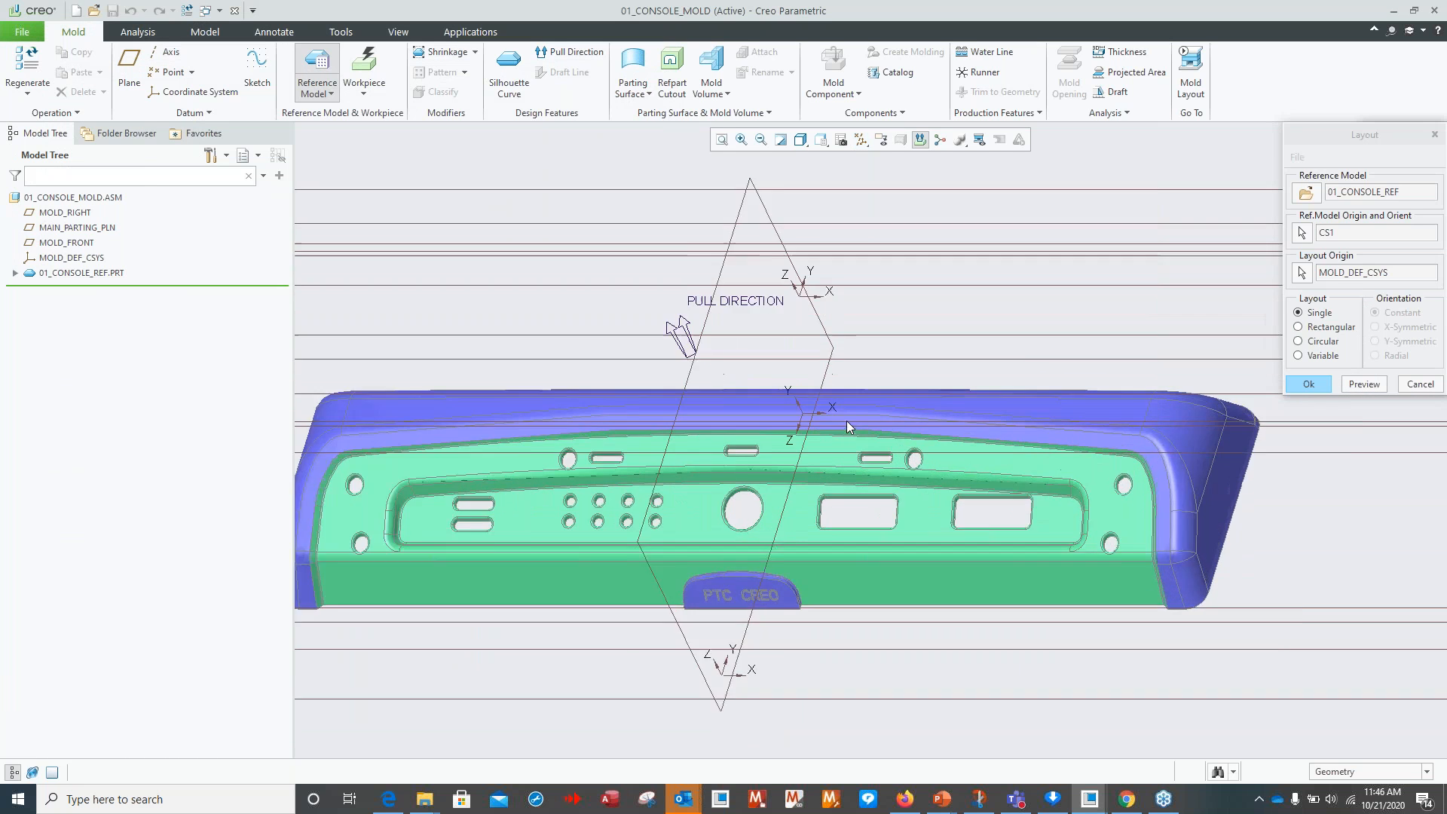
pyautogui.scroll(3, 1007, 500)
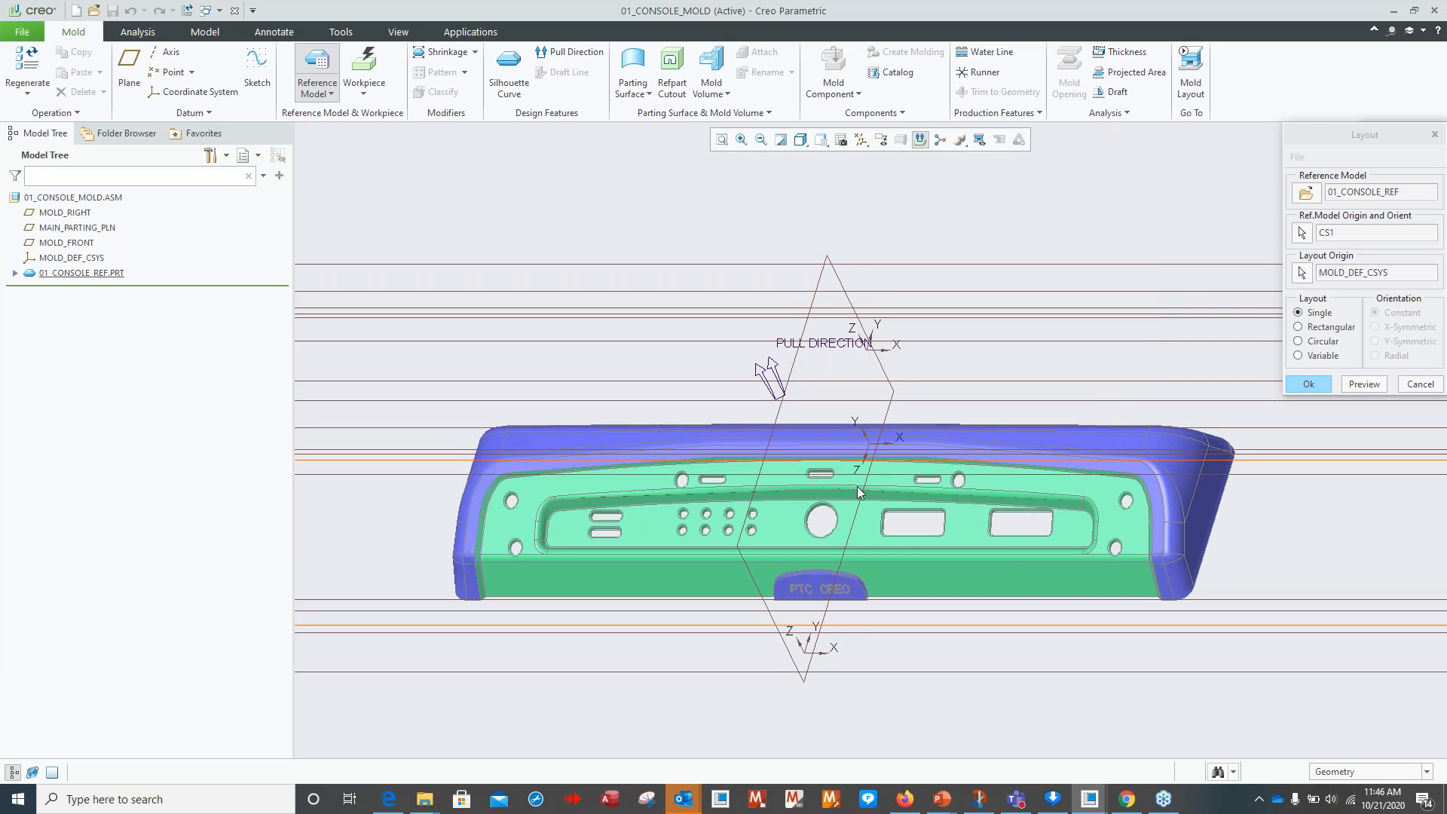
pyautogui.moveTo(1112, 591); pyautogui.dragTo(1089, 589, button='middle')
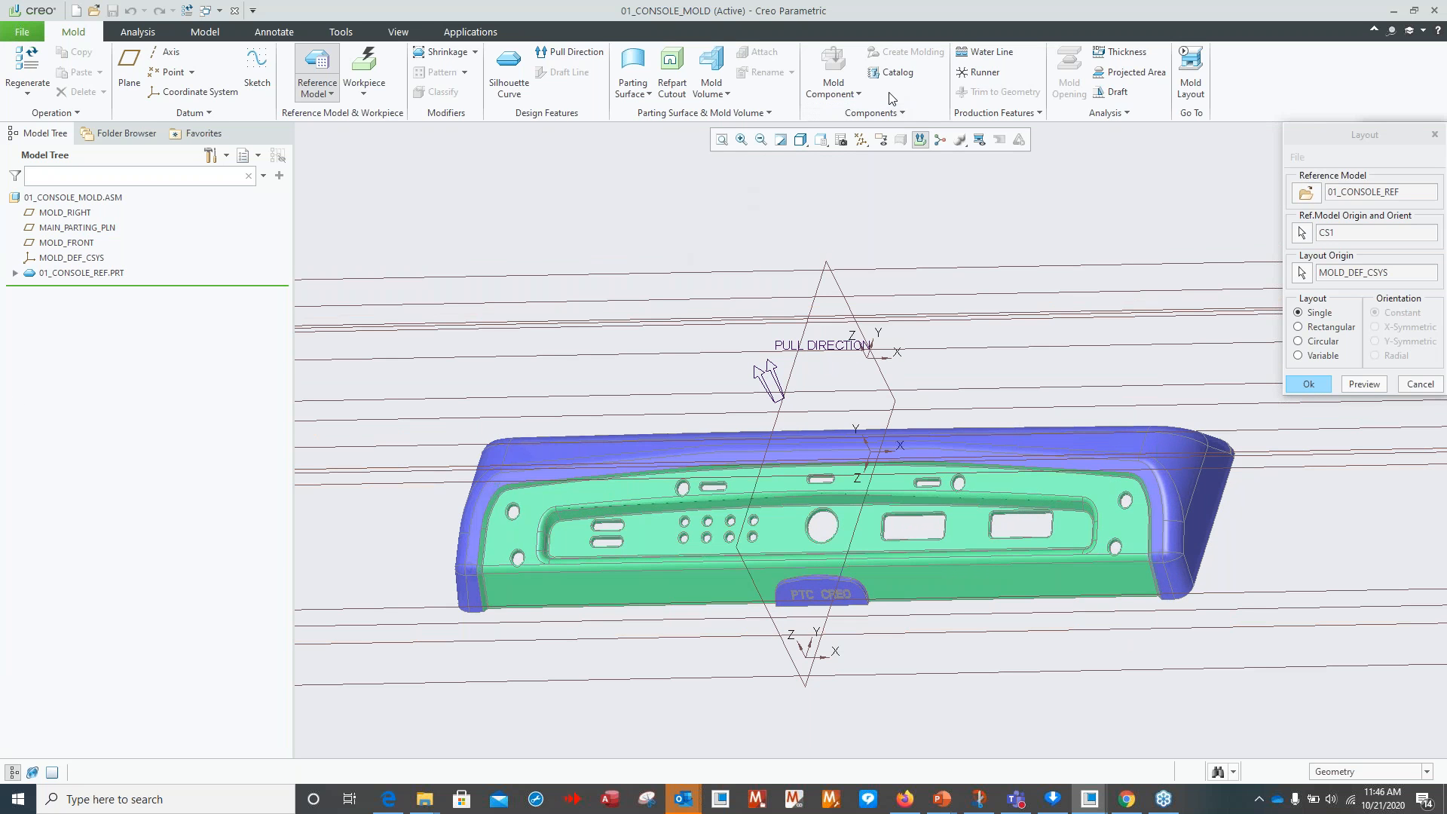
# Set a circular layout with radial orientation, 2 cavities and a radius of 0.
pyautogui.moveTo(1327, 133); pyautogui.dragTo(1285, 96)
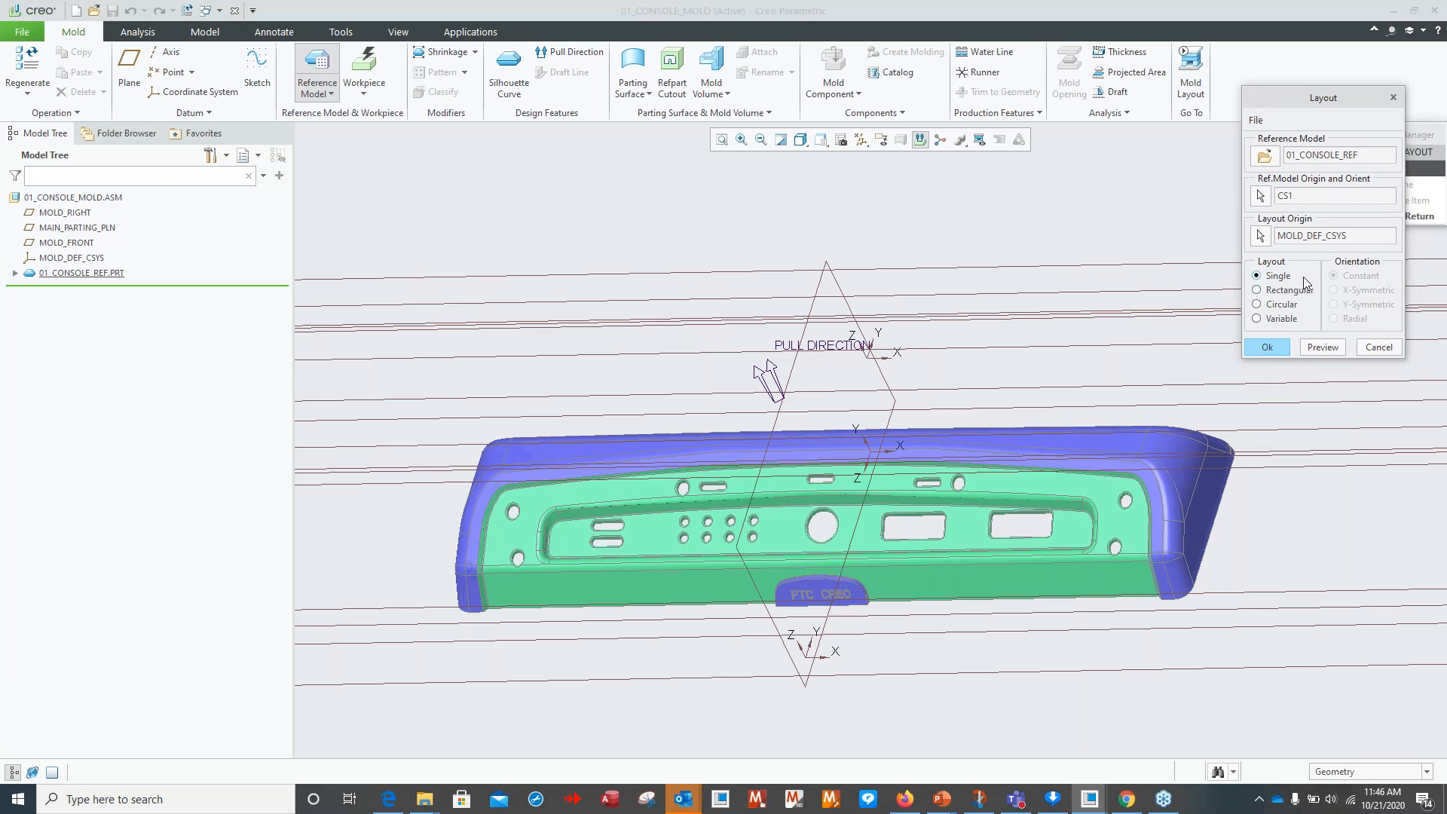
pyautogui.click(1256, 305)
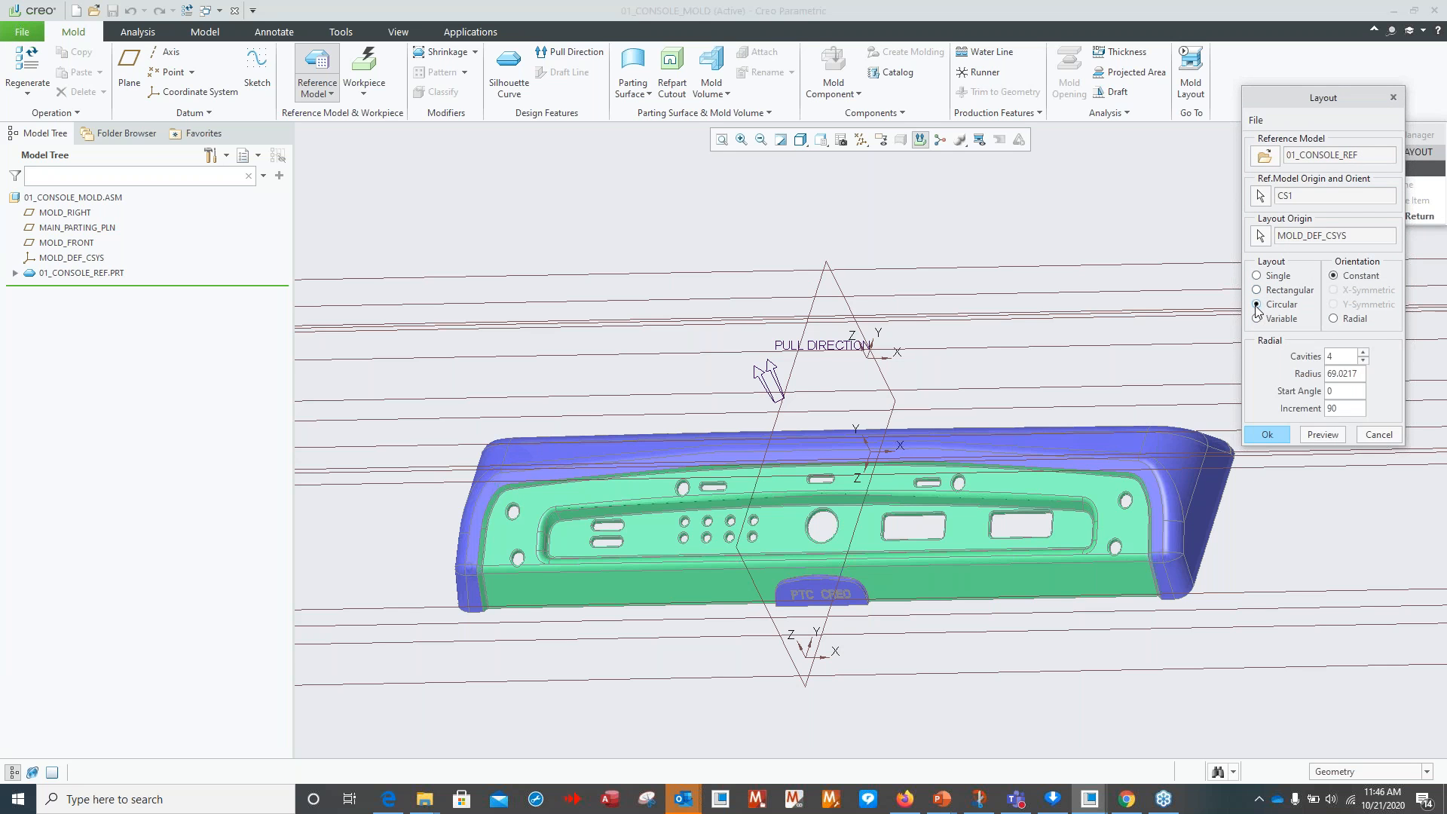
pyautogui.click(1334, 318)
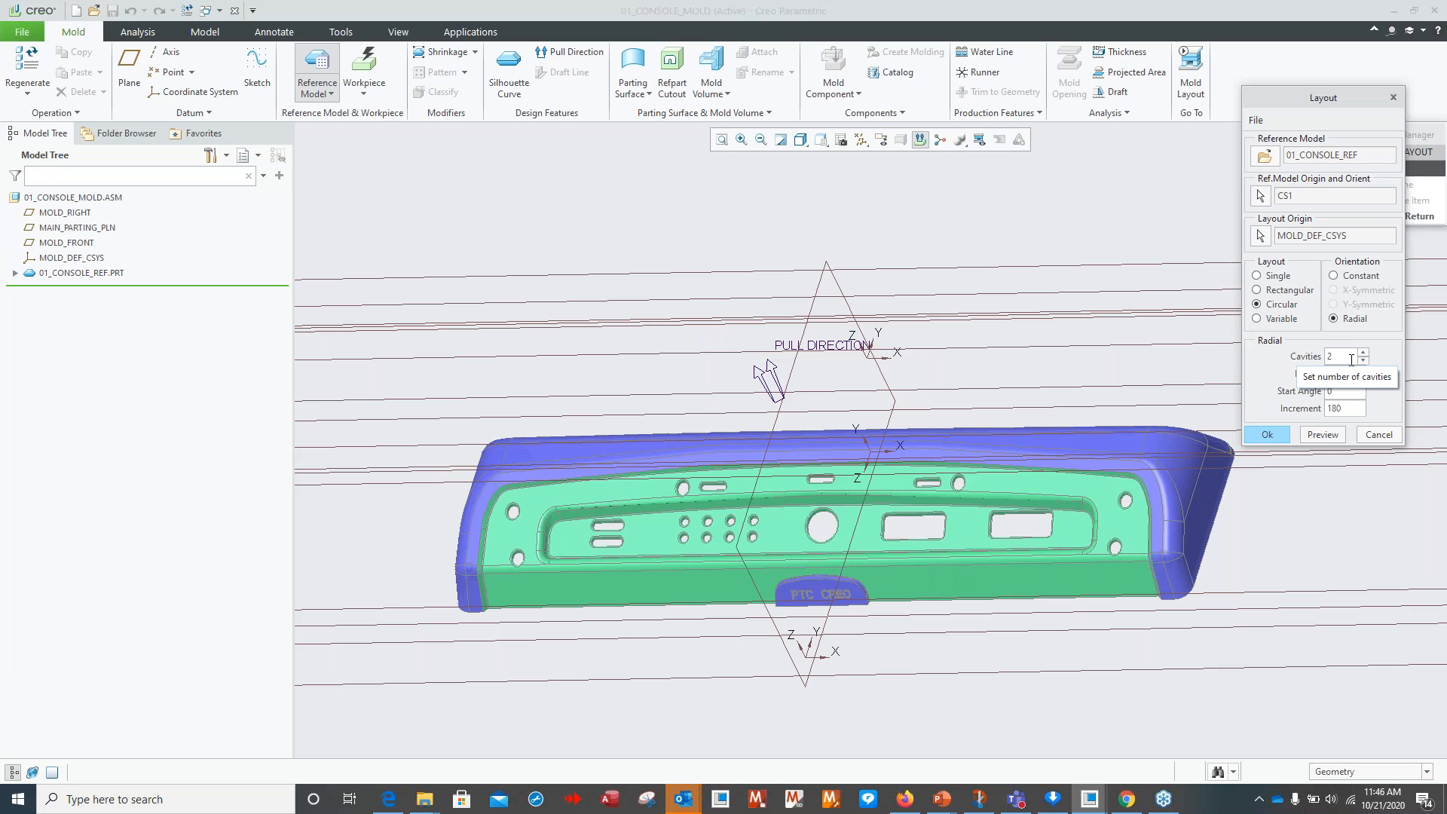
pyautogui.press('Tab')
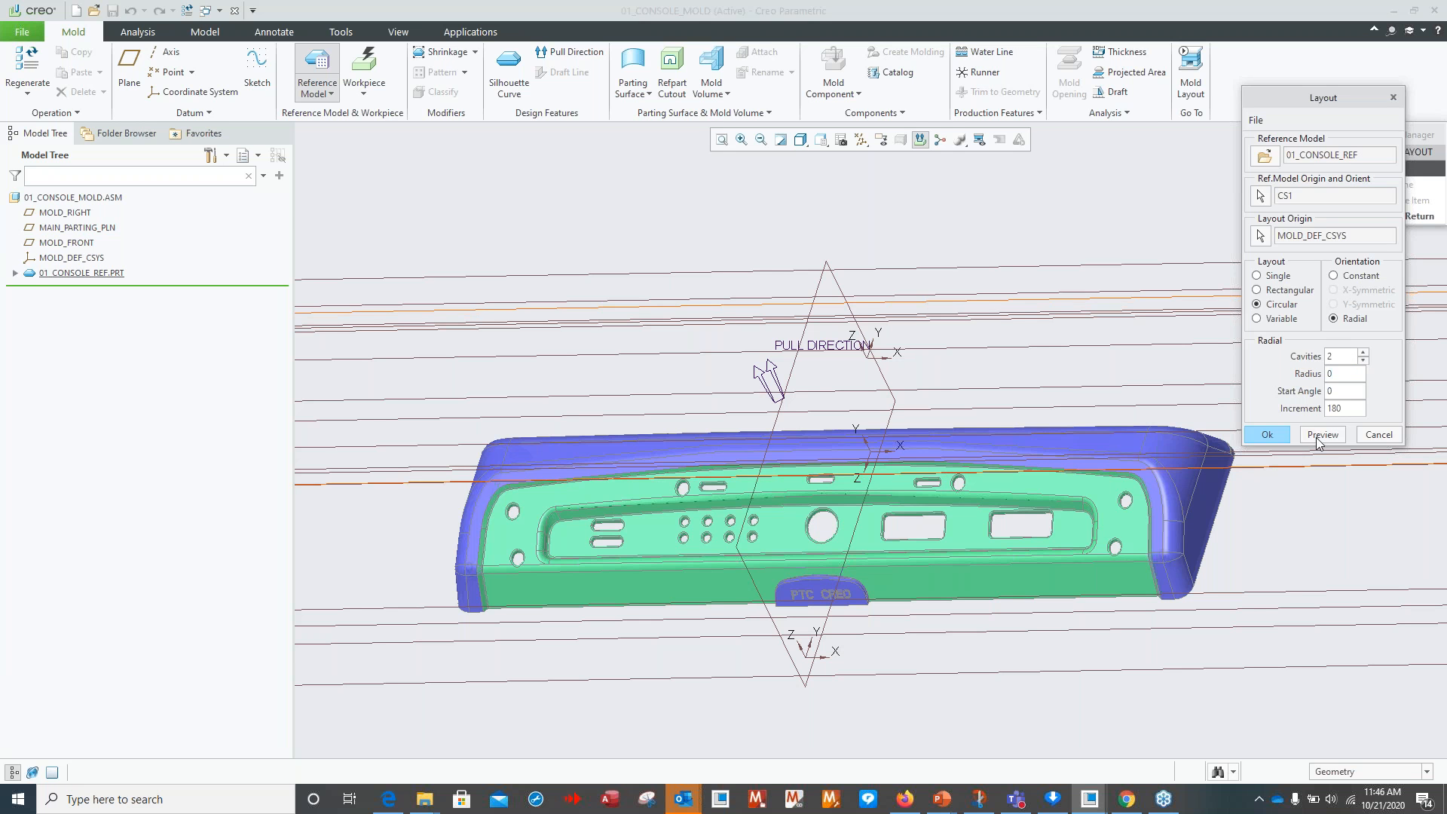
# Preview the circular layout and examine the arrangement of both console cavities.
pyautogui.click(1321, 434)
pyautogui.moveTo(978, 420); pyautogui.dragTo(972, 472, button='middle')
pyautogui.scroll(-4, 939, 513)
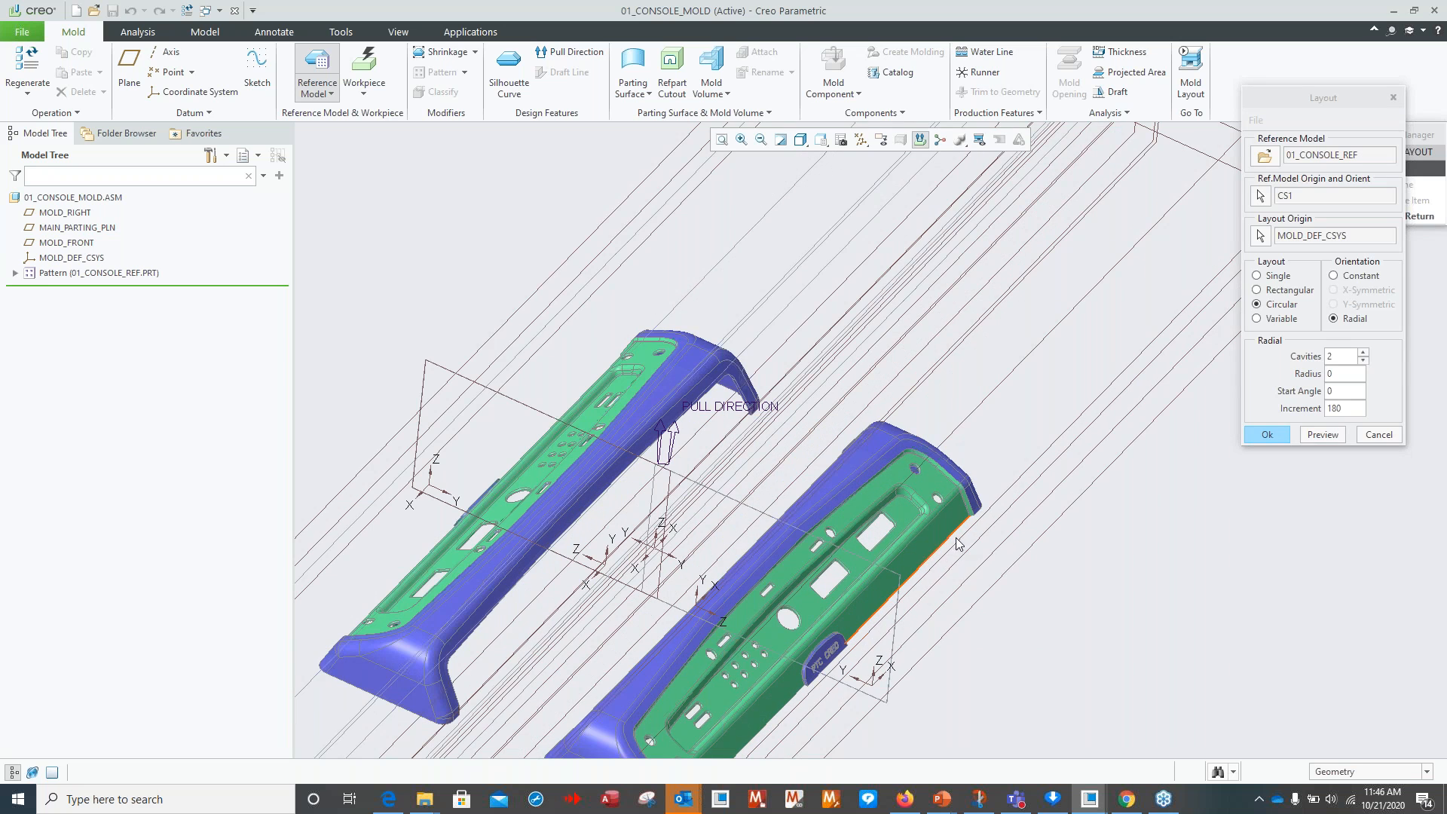
pyautogui.keyDown('shift'); pyautogui.moveTo(965, 537); pyautogui.dragTo(1079, 430, button='middle'); pyautogui.keyUp('shift')
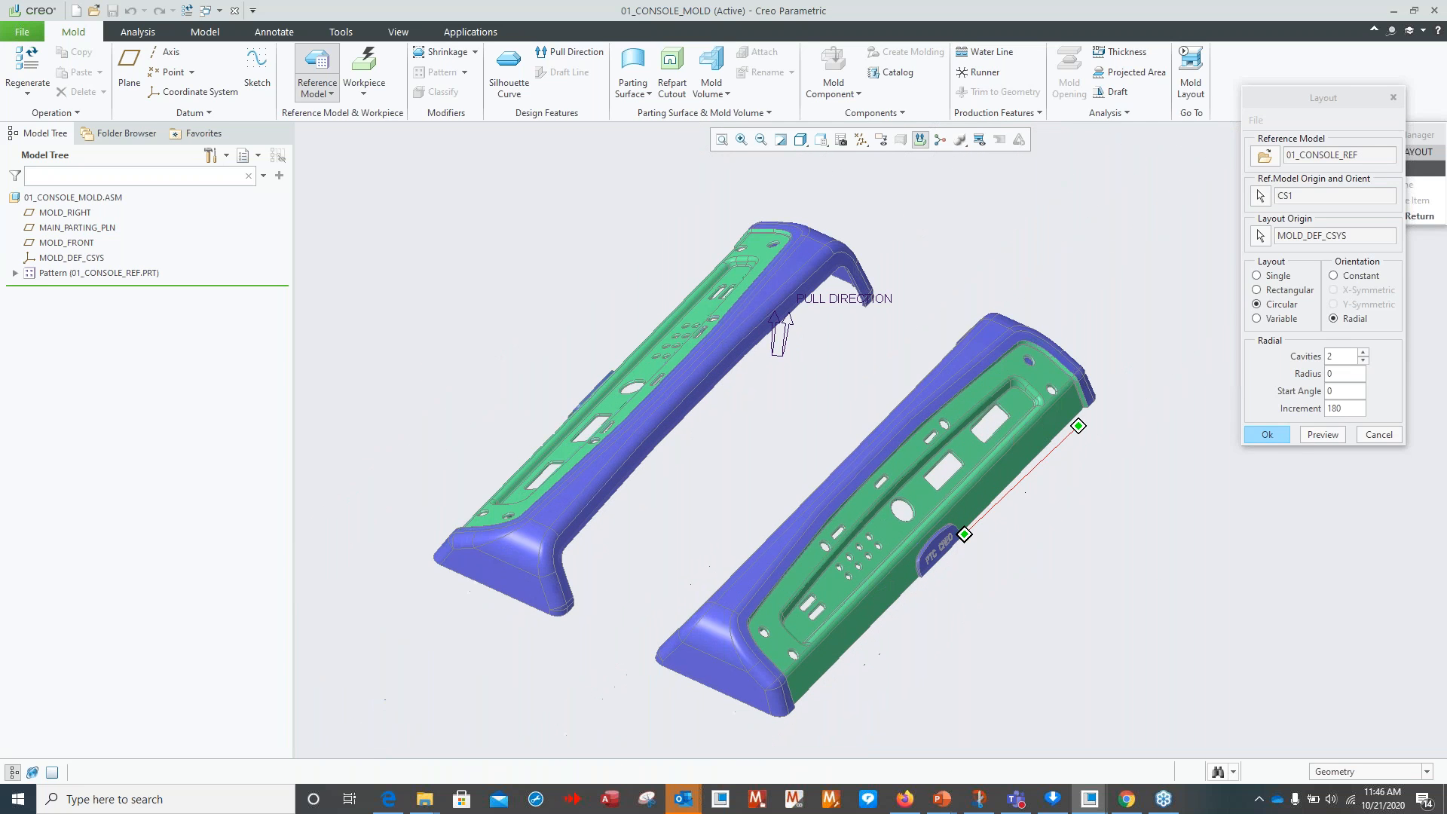
# Switch to a rectangular 2 by 2 cavity layout with constant orientation and preview it.
pyautogui.moveTo(1056, 591)
pyautogui.mouseDown(button='middle')
pyautogui.moveTo(1095, 527)
pyautogui.moveTo(1077, 588)
pyautogui.mouseUp(button='middle')
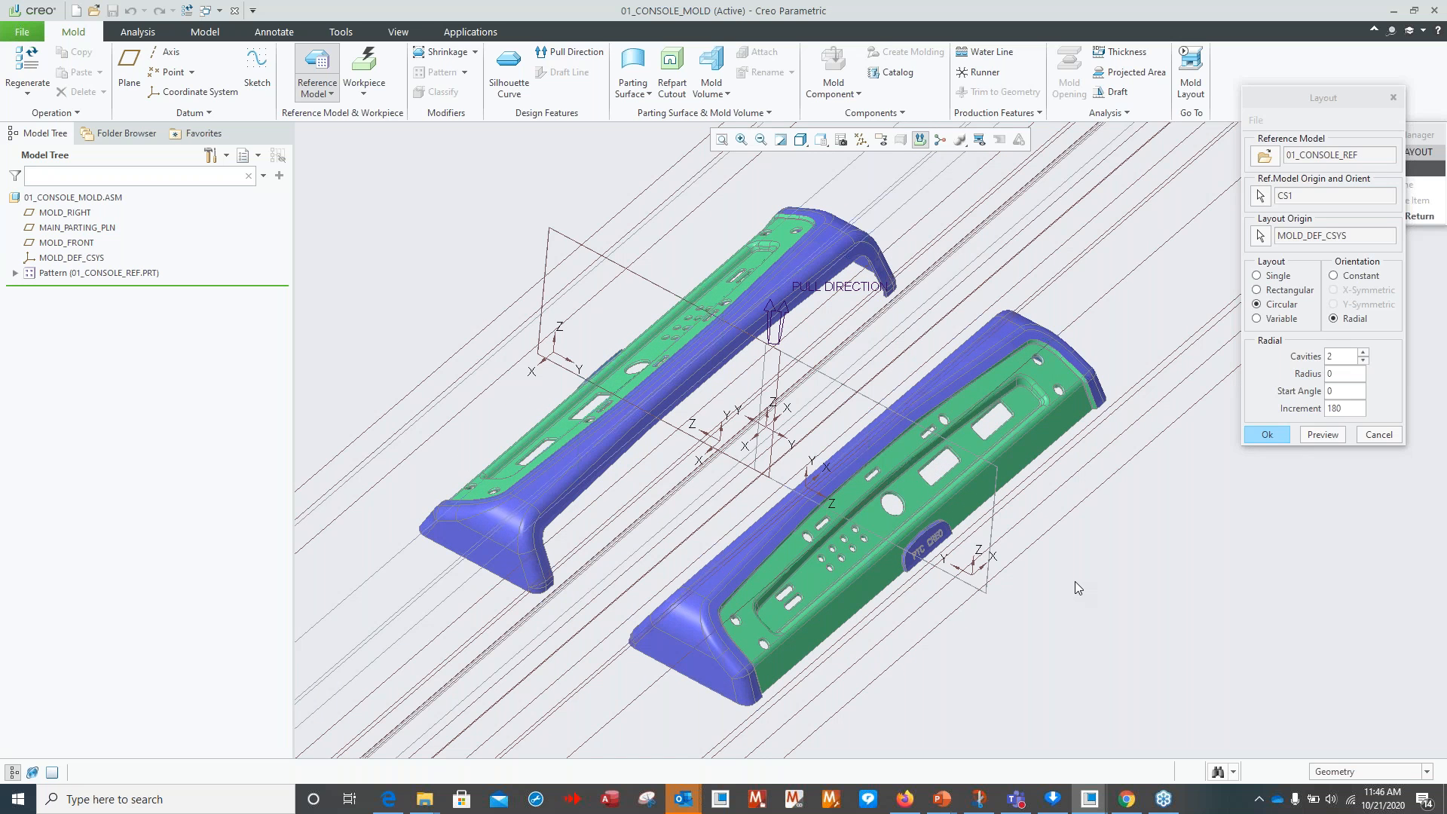
pyautogui.click(1257, 291)
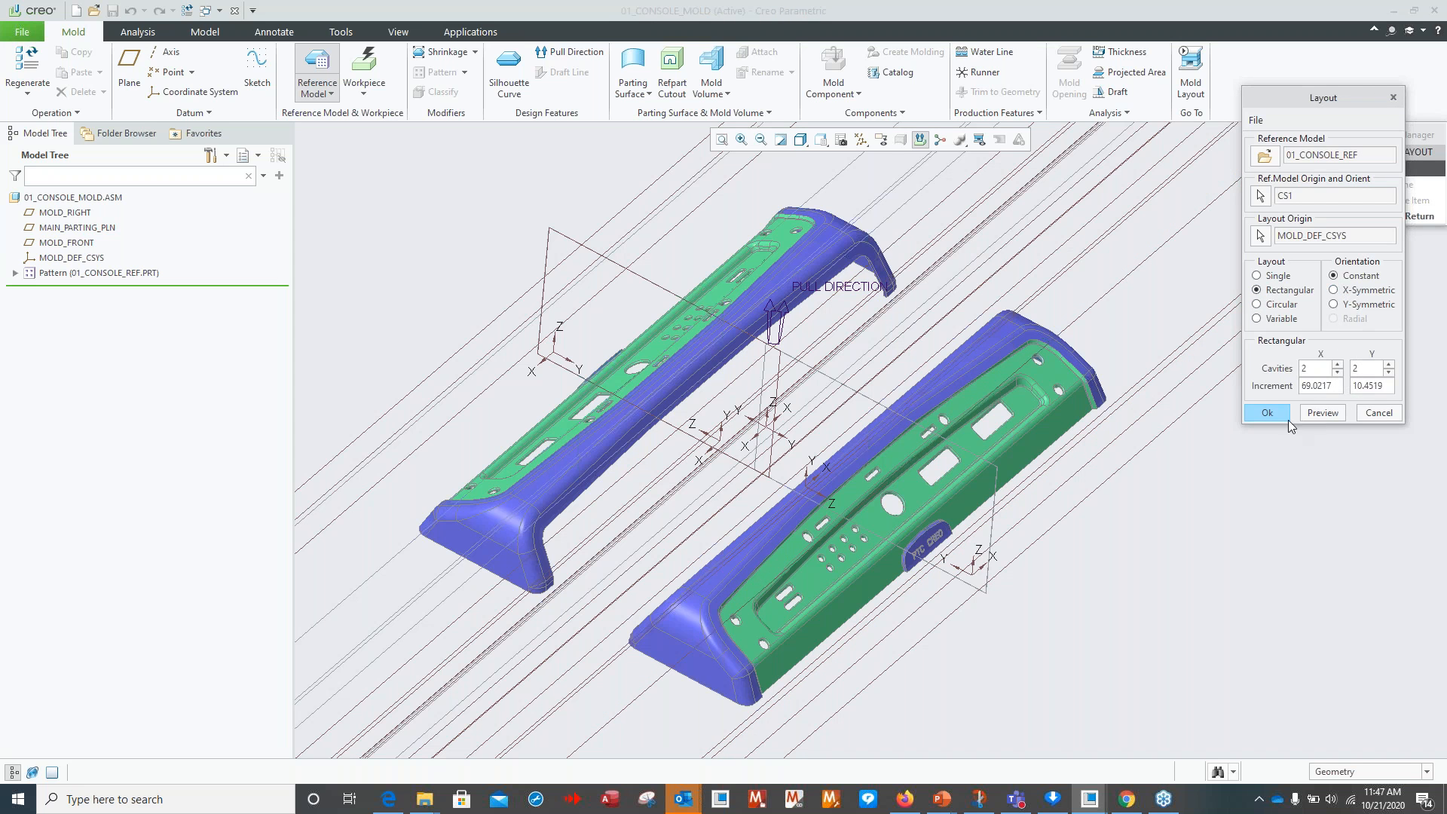
pyautogui.click(1317, 414)
pyautogui.scroll(-2, 1153, 476)
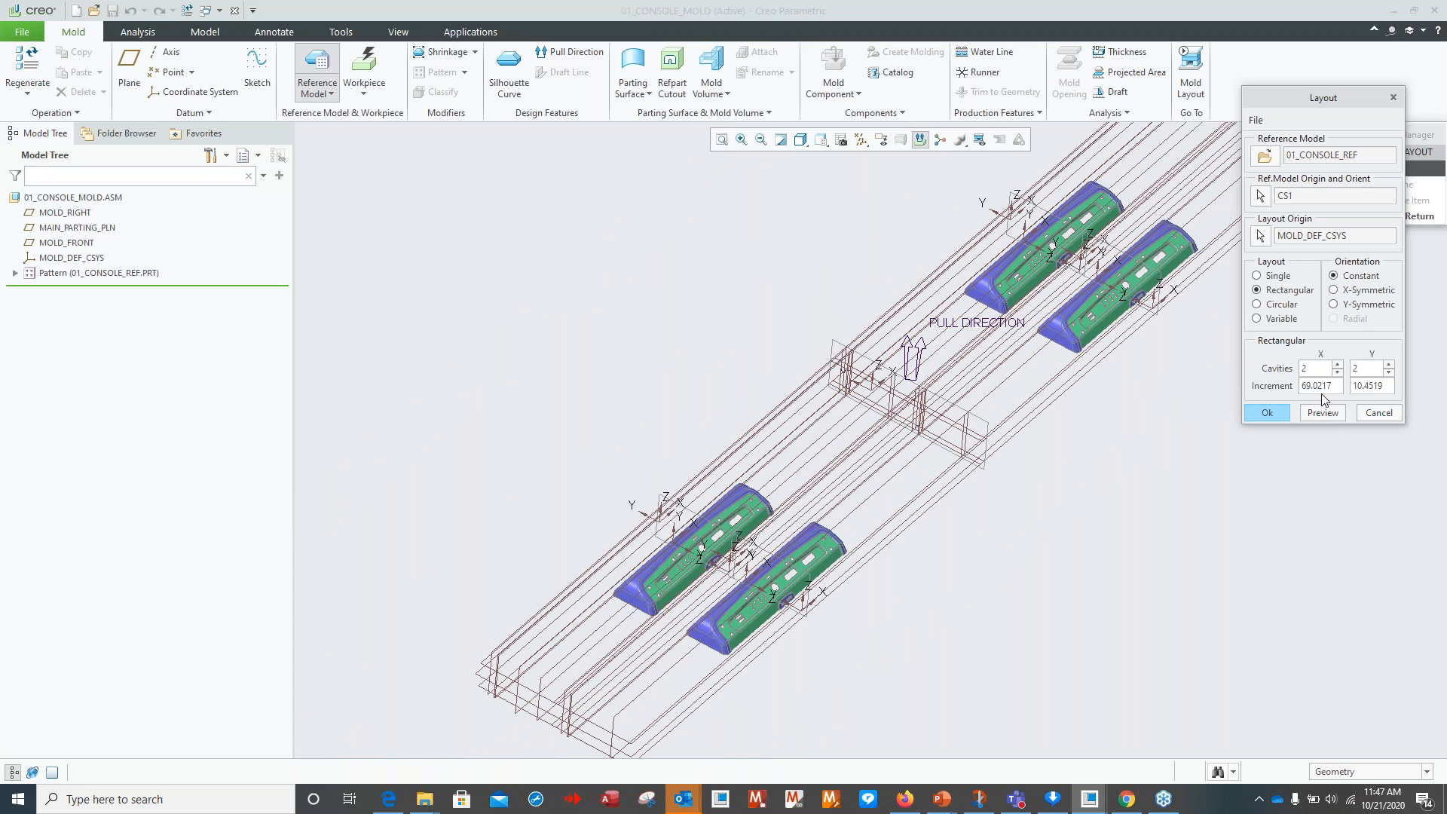
# Set the rectangular layout's X increment to 50 and preview the closer cavity spacing.
pyautogui.moveTo(1333, 382); pyautogui.dragTo(1289, 382)
pyautogui.write('0')
pyautogui.write('5')
pyautogui.click(1323, 411)
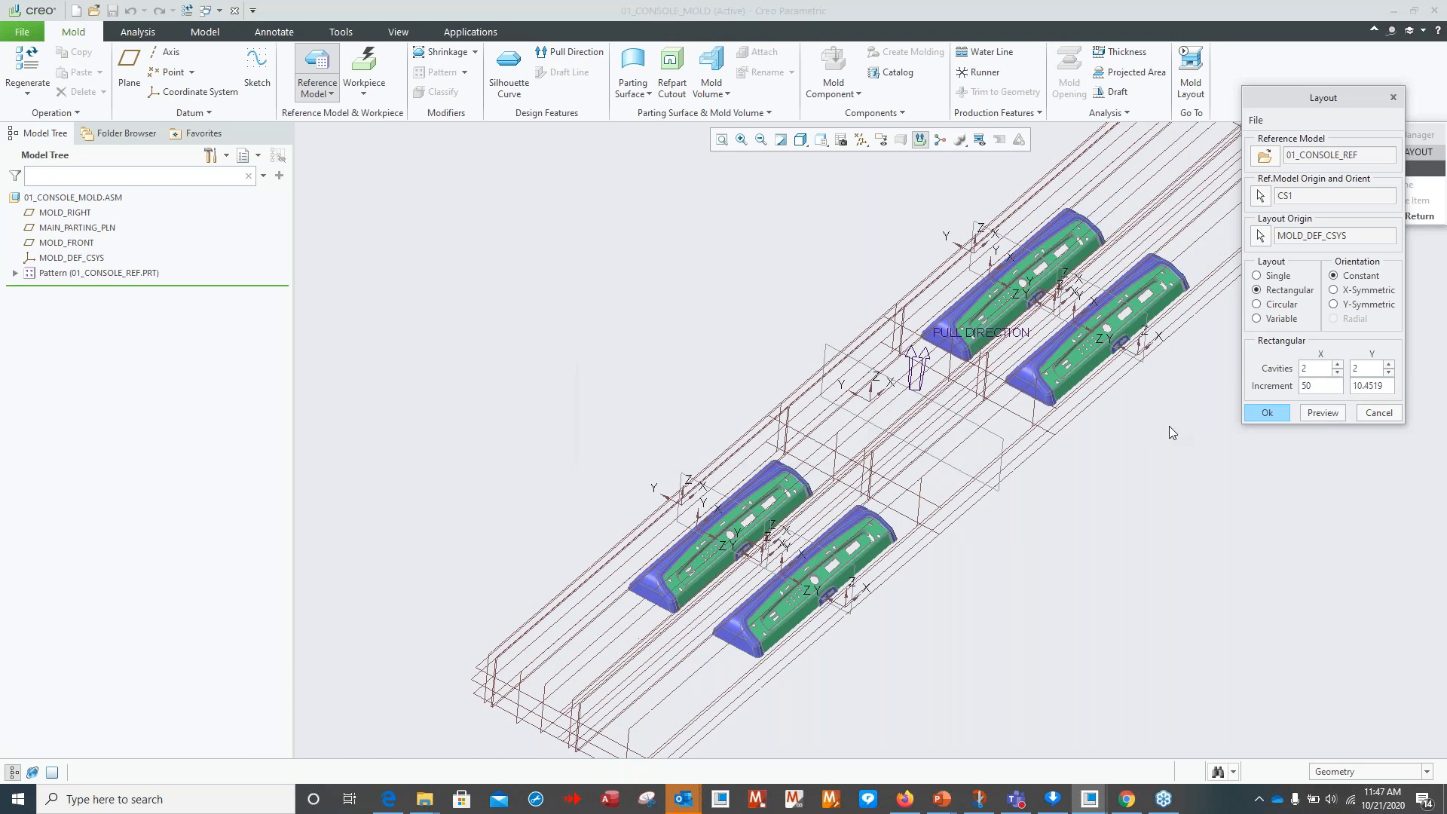
pyautogui.scroll(-3, 1012, 490)
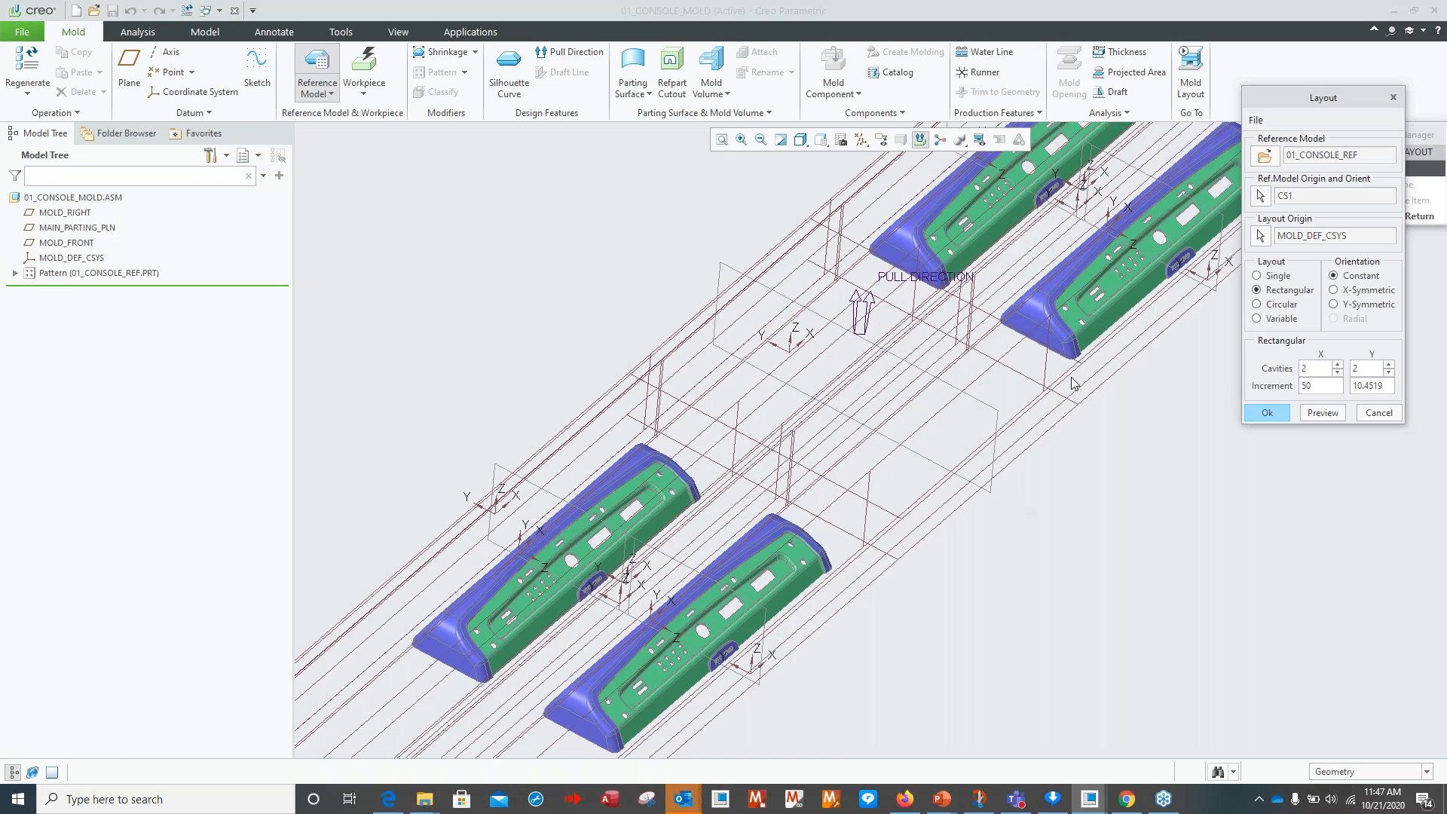
# Change the rectangular layout's orientation to X-Symmetric and preview the mirrored cavities.
pyautogui.click(1334, 291)
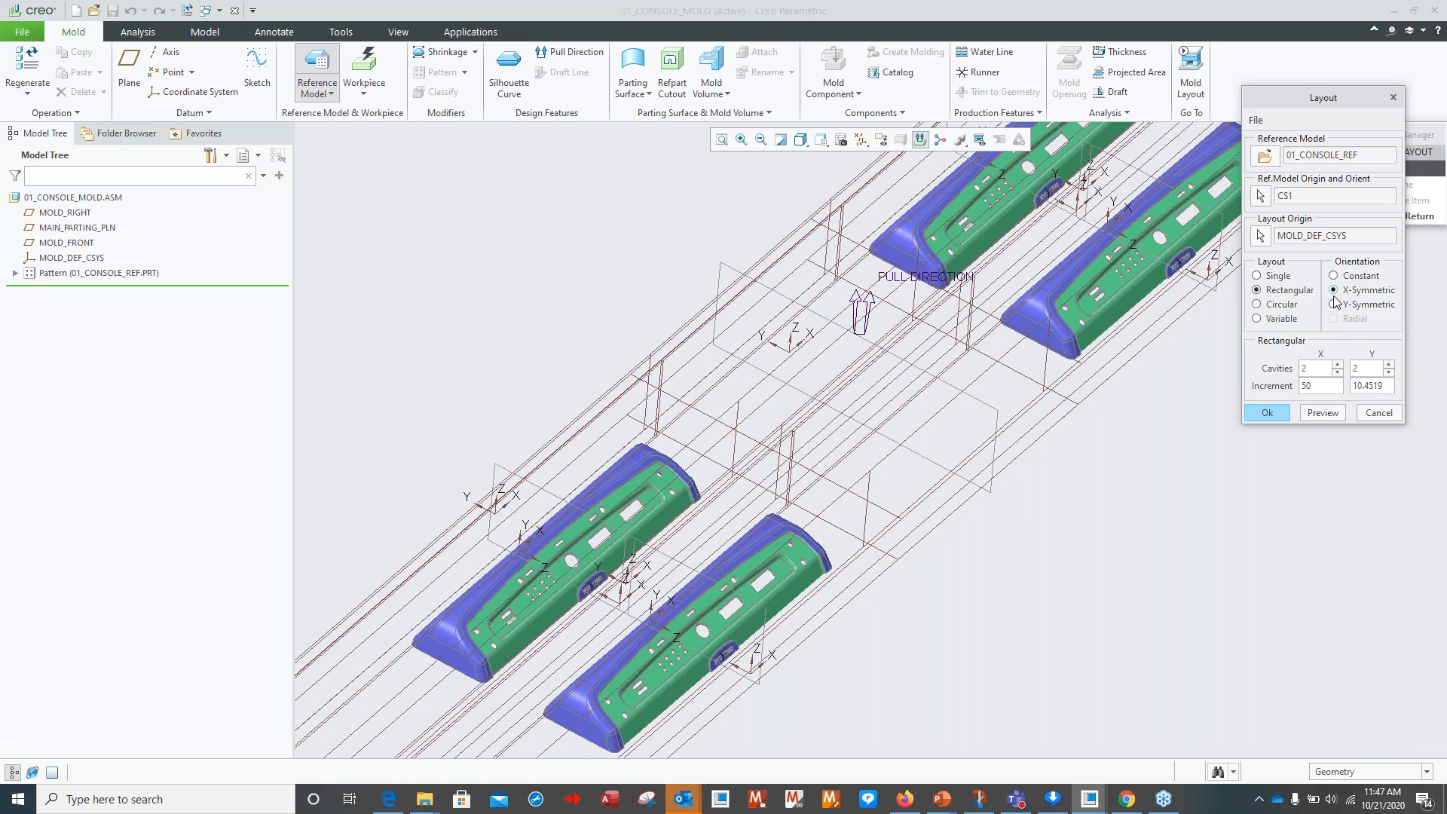
pyautogui.click(1324, 413)
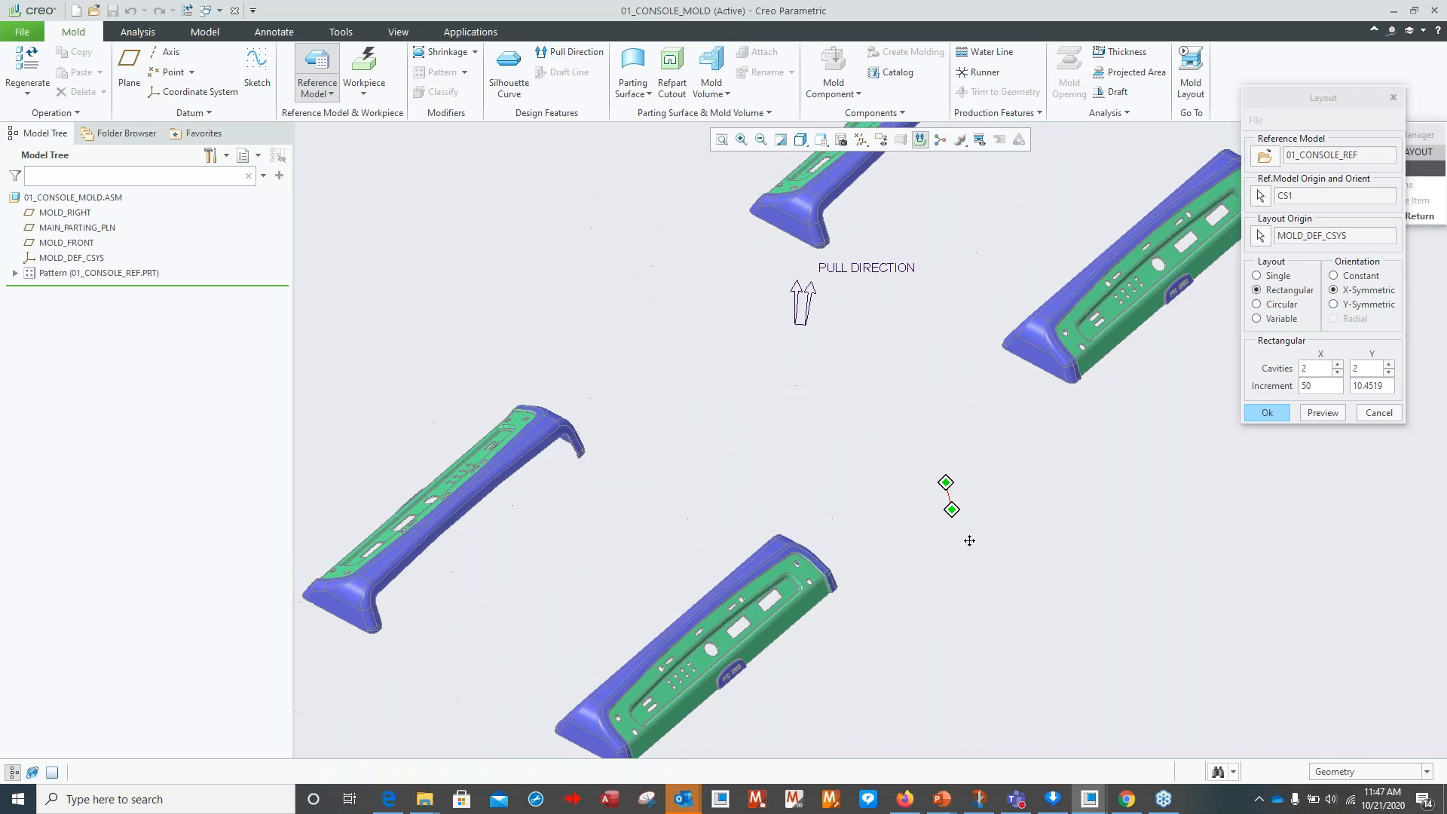
pyautogui.moveTo(1024, 535); pyautogui.dragTo(1015, 520, button='middle')
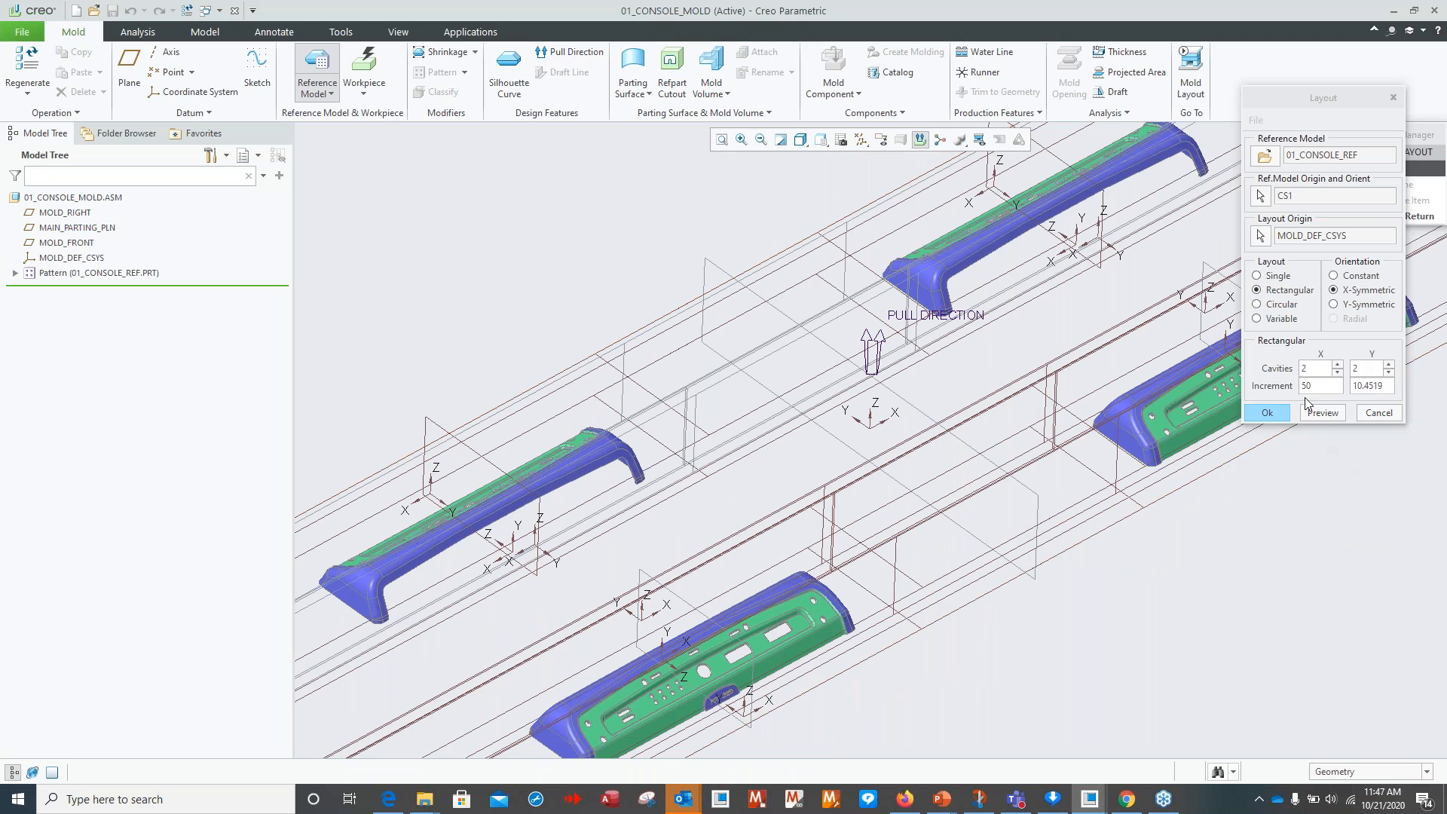
# Set a single-cavity layout, accept it with the proposed absolute accuracy for the mold assembly, and finish the cavity layout.
pyautogui.click(1256, 275)
pyautogui.click(1322, 347)
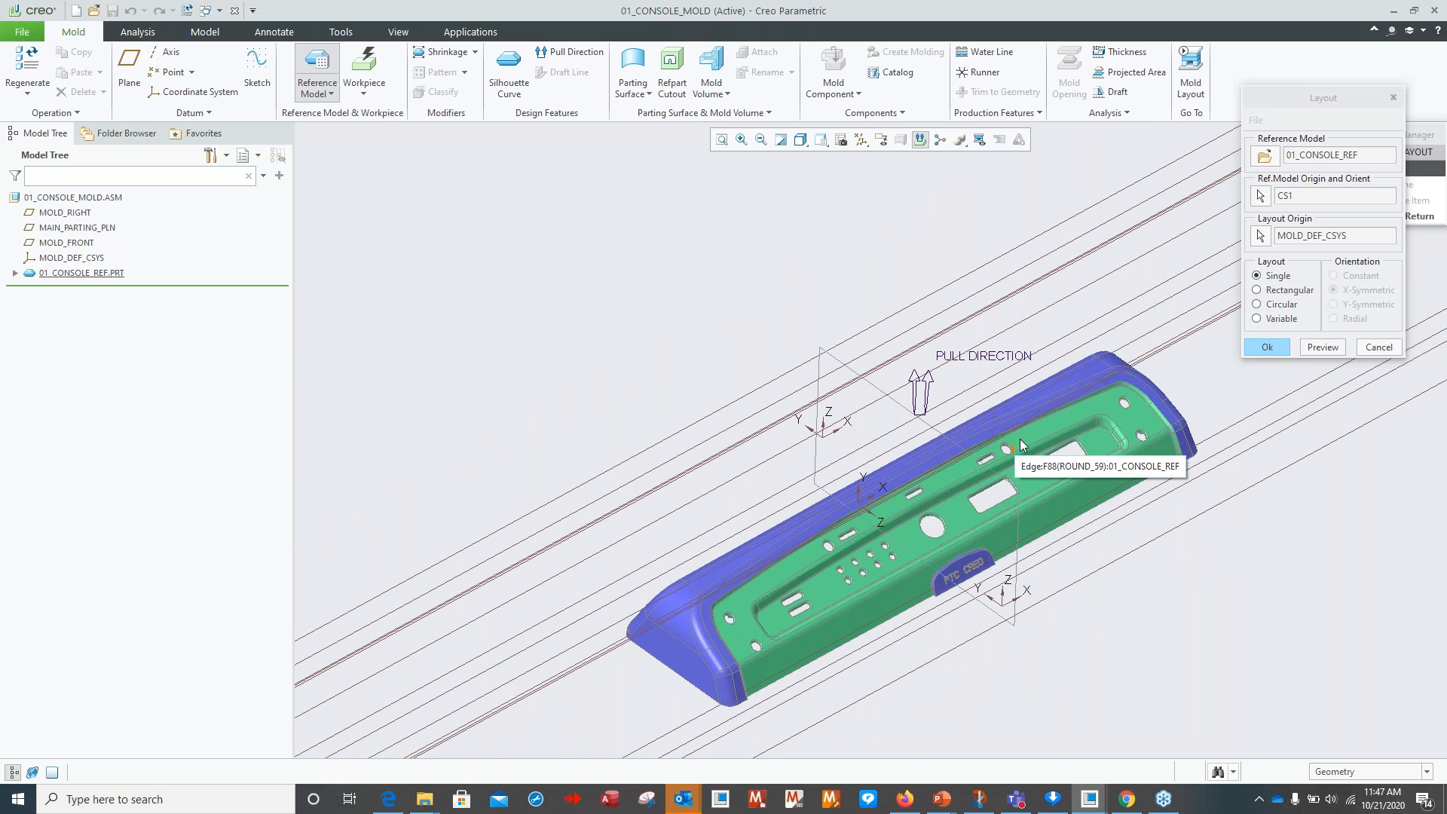
pyautogui.click(1266, 348)
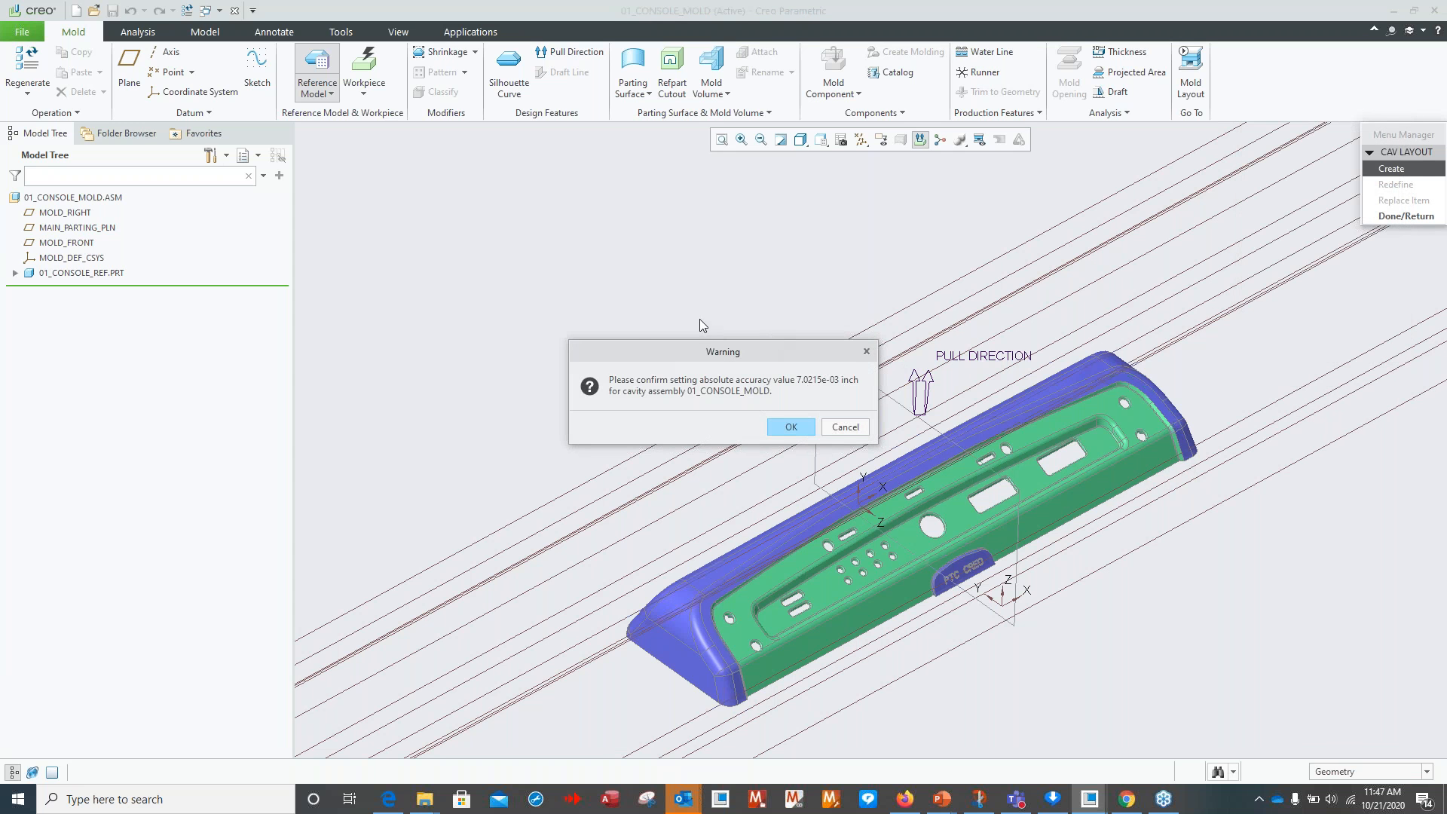
pyautogui.click(790, 427)
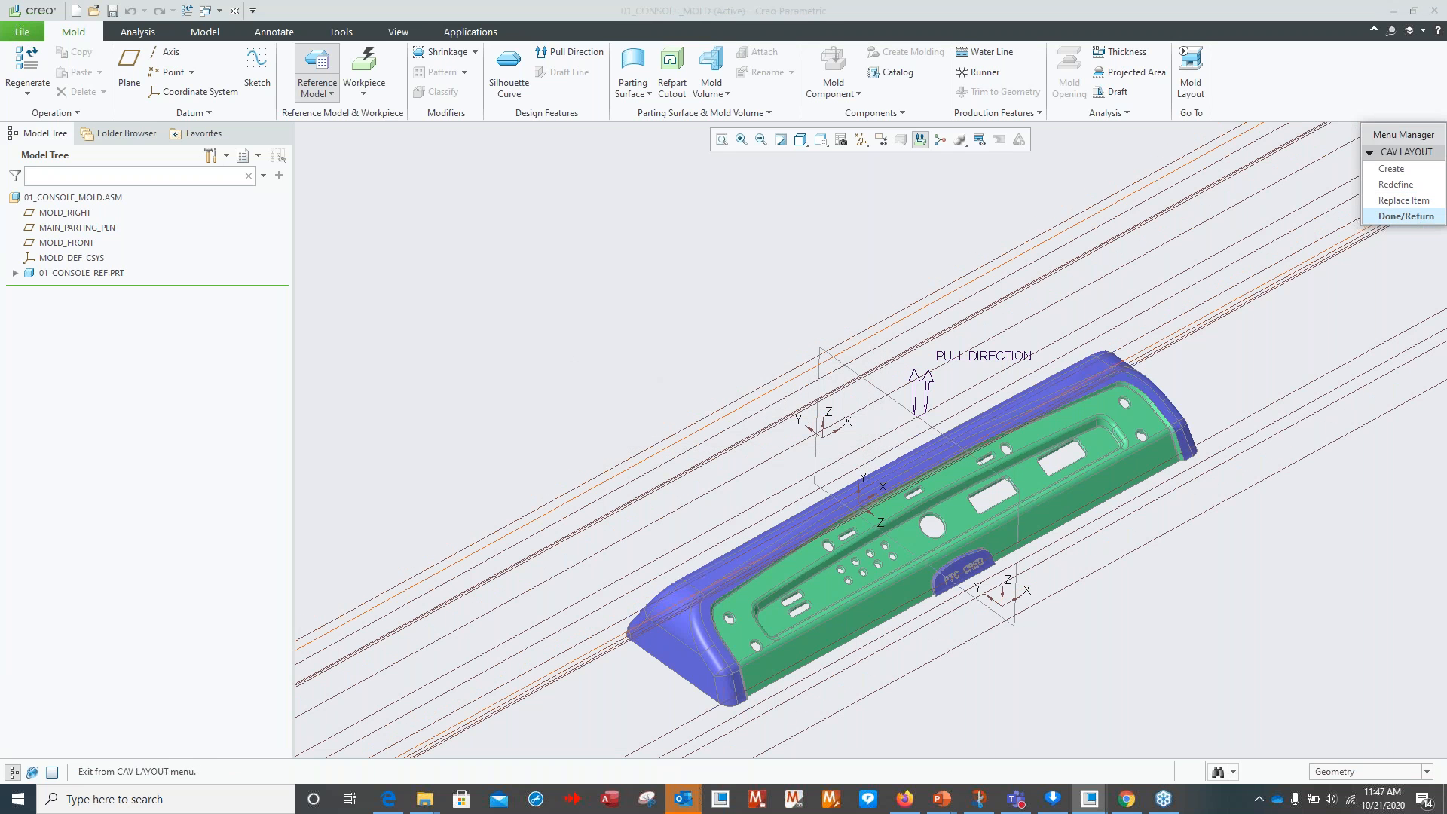
pyautogui.click(1407, 216)
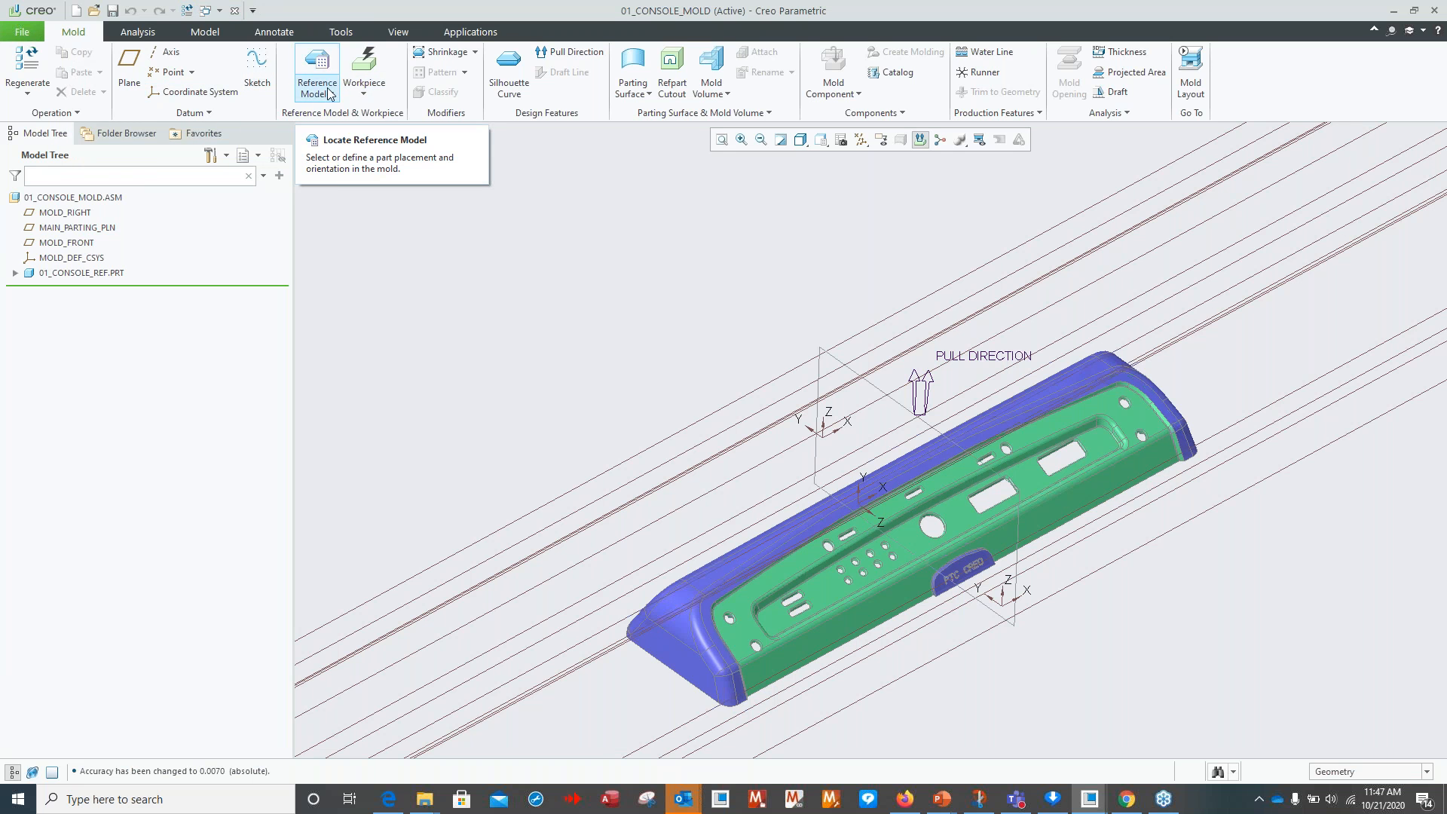
# Start an automatic workpiece for the console reference model with MOLD_DEF_CSYS as the mold origin.
pyautogui.click(366, 93)
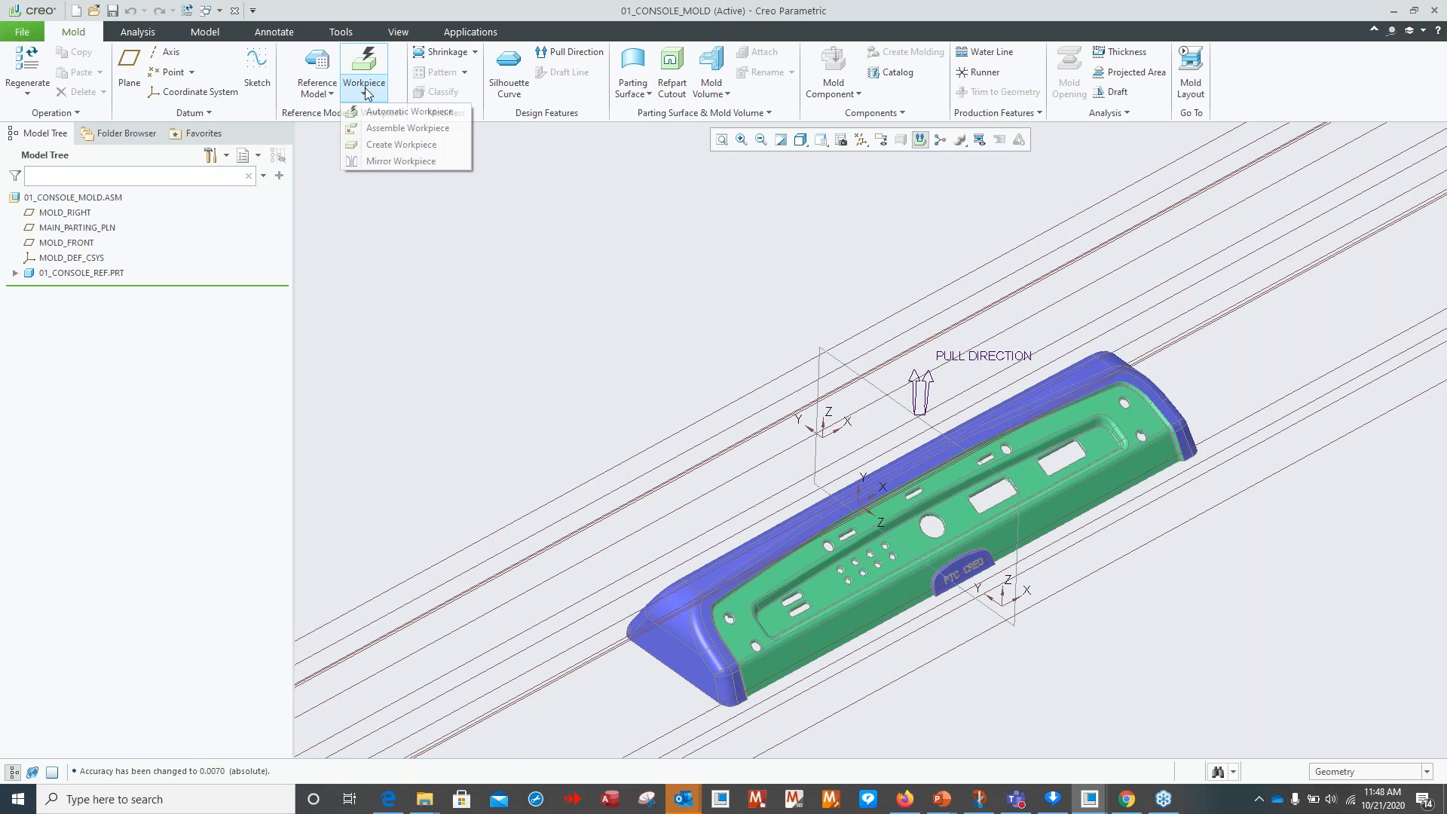
pyautogui.click(414, 113)
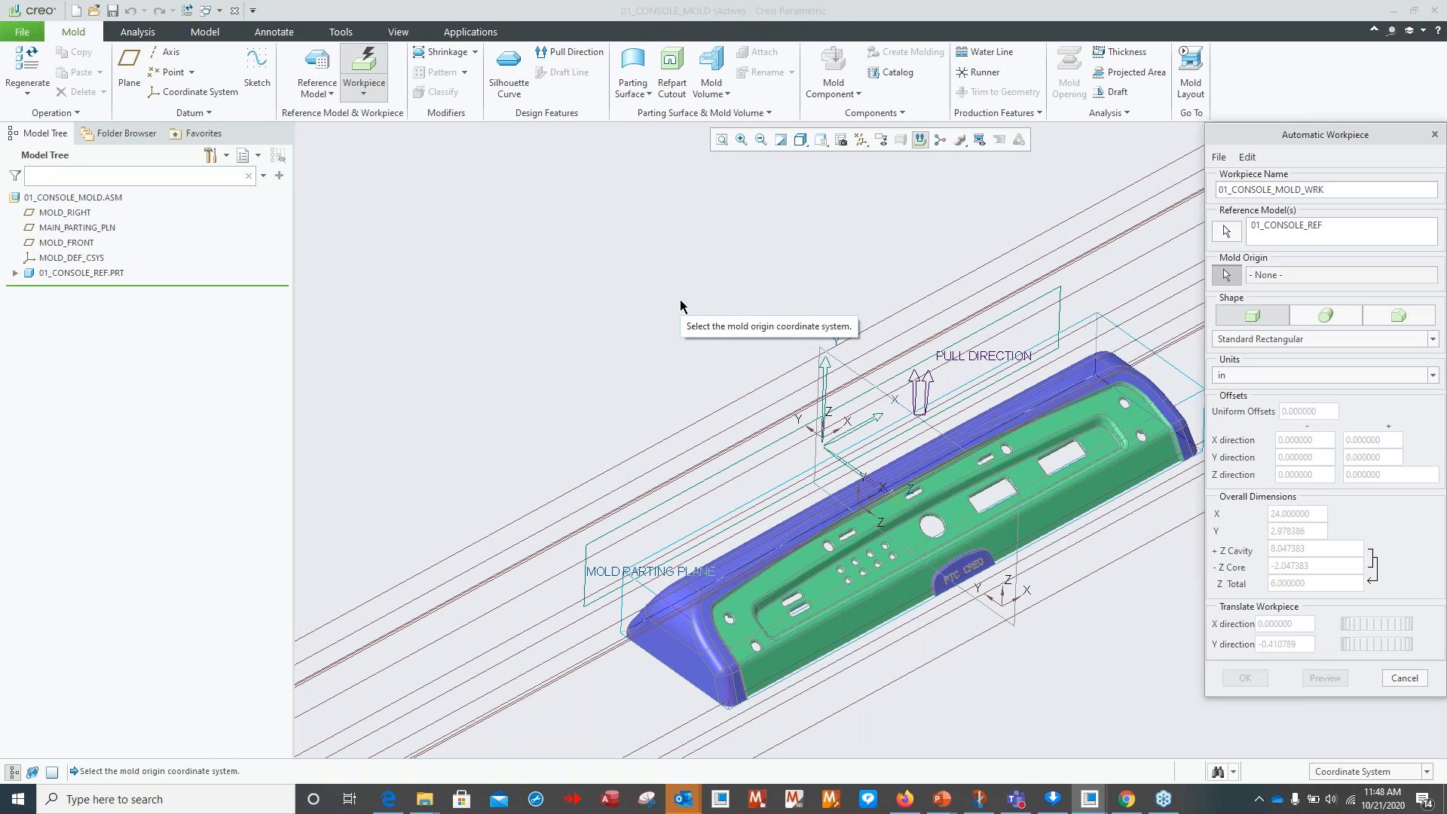
pyautogui.keyDown('shift'); pyautogui.moveTo(736, 495); pyautogui.dragTo(627, 413, button='middle'); pyautogui.keyUp('shift')
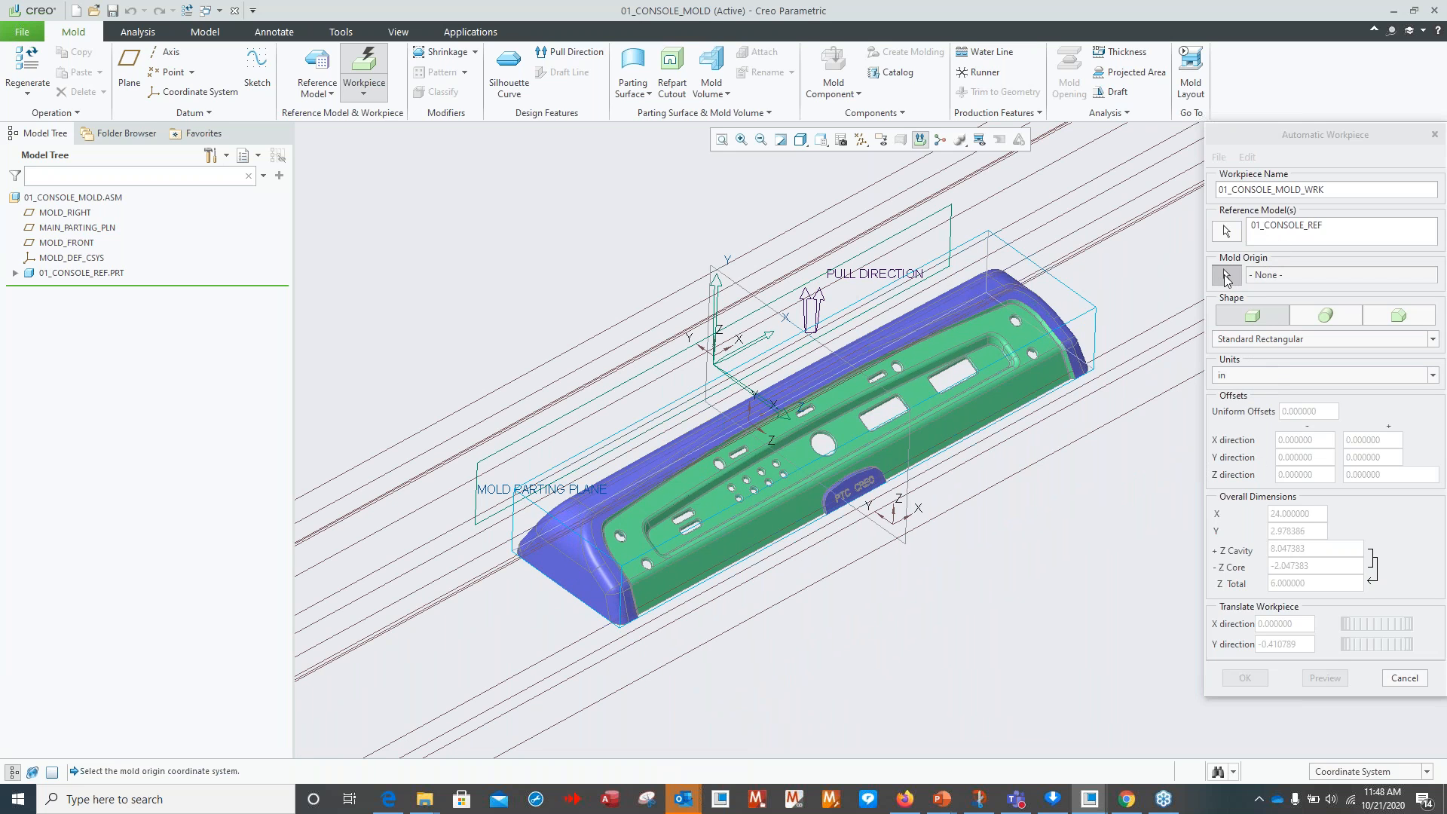
pyautogui.click(1226, 277)
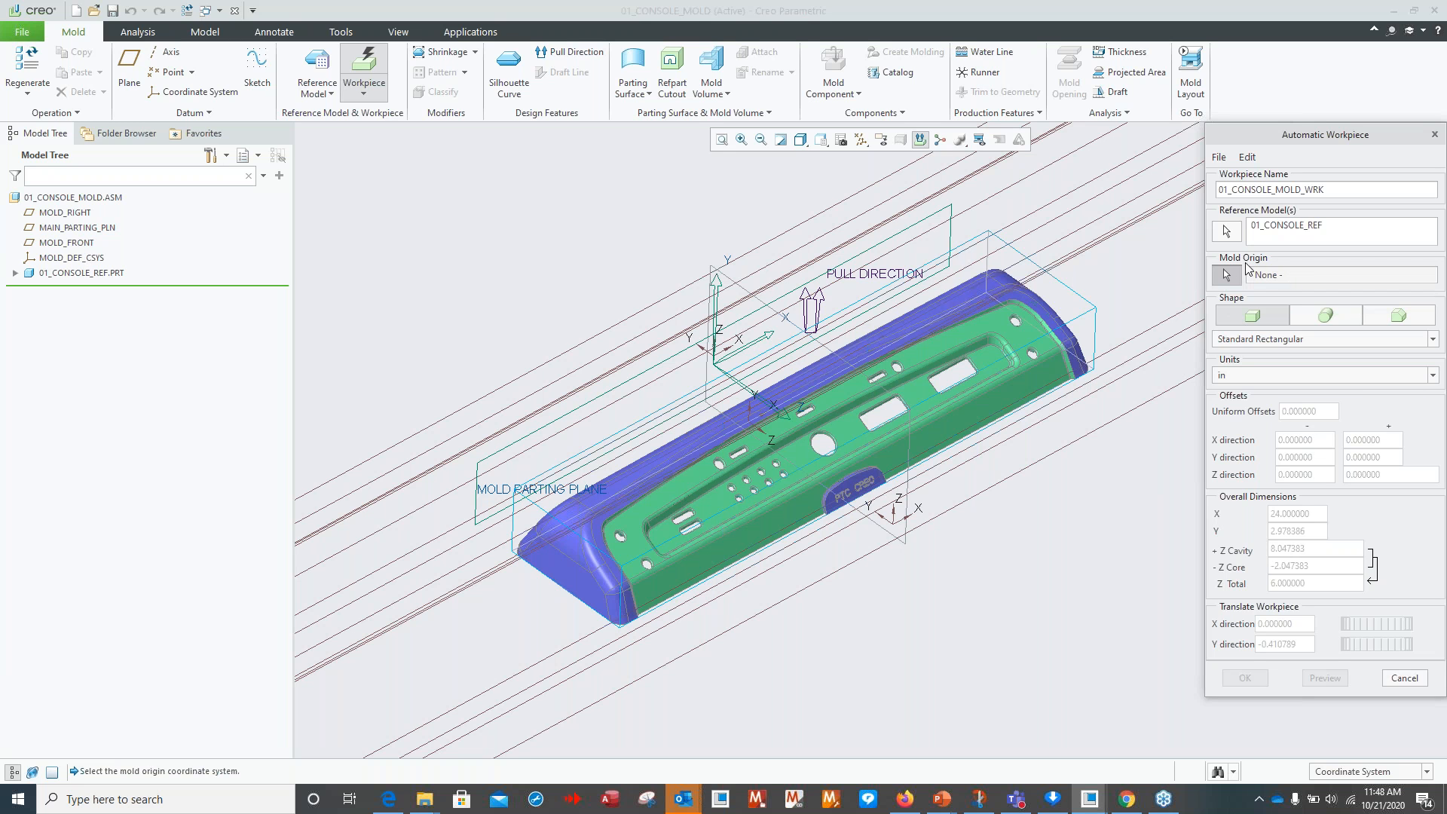
pyautogui.click(67, 260)
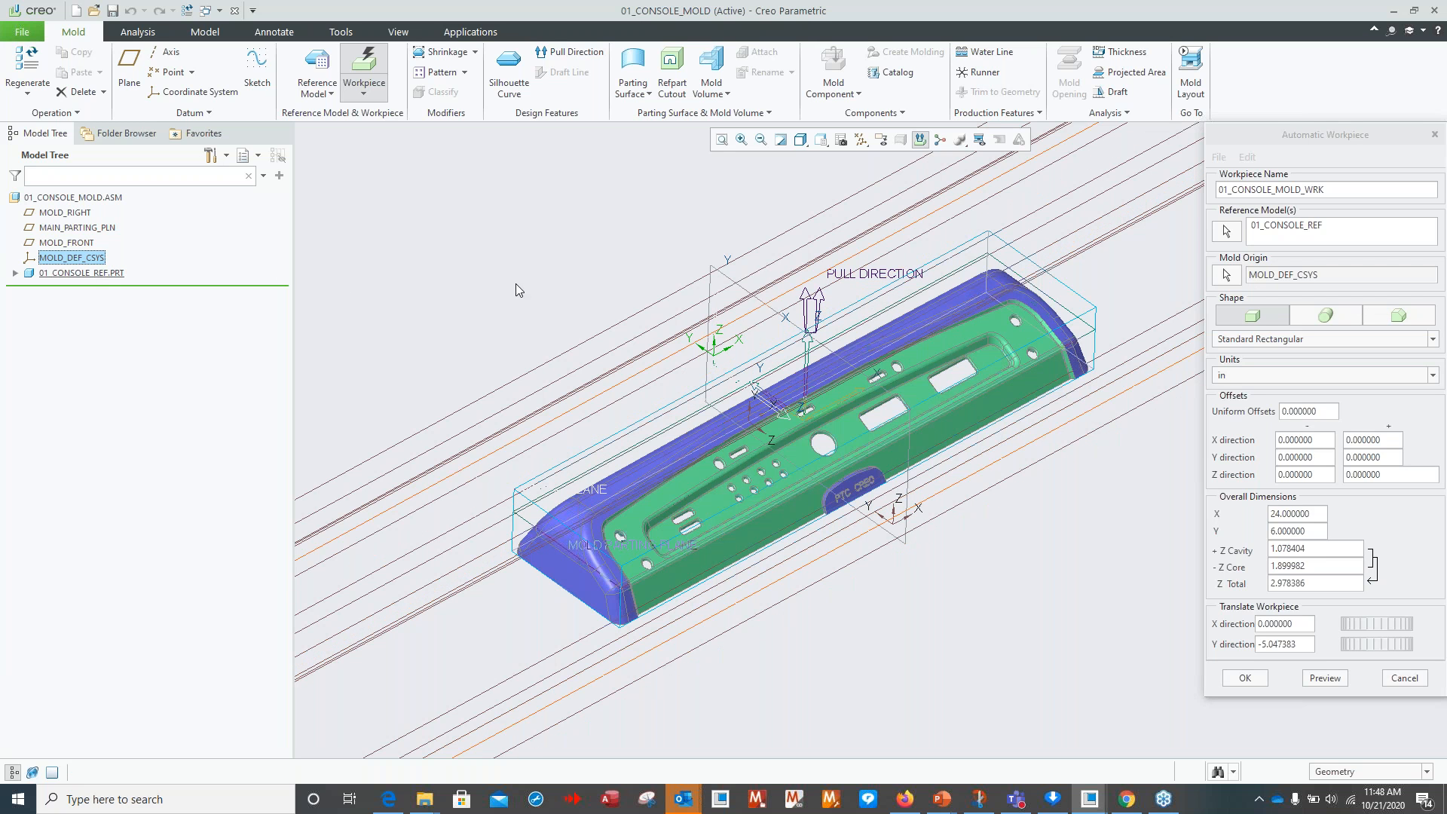
# Set the workpiece's uniform offsets to 2 in and check the block outline around the console.
pyautogui.click(1329, 412)
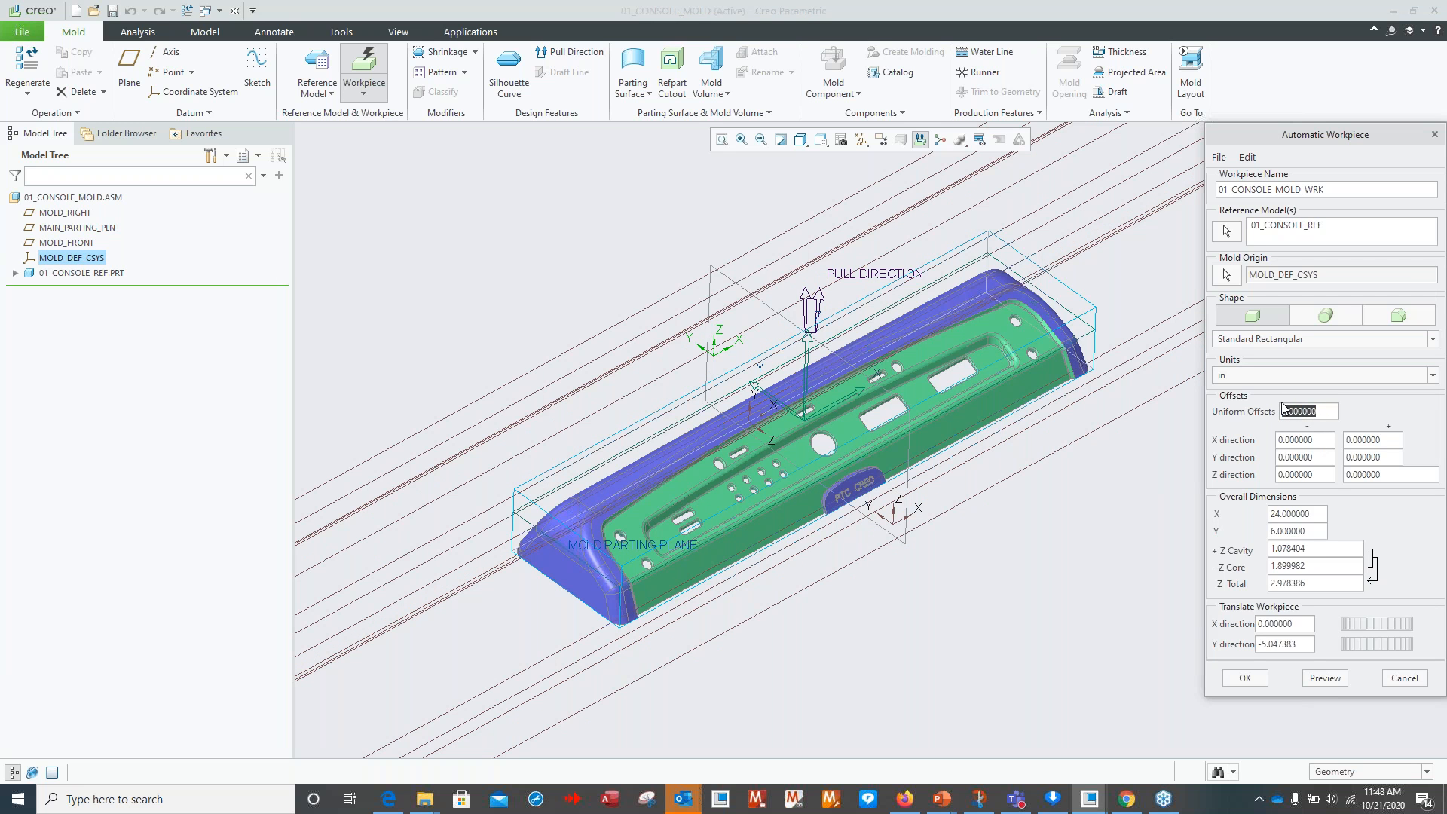
pyautogui.write('2')
pyautogui.press('Return')
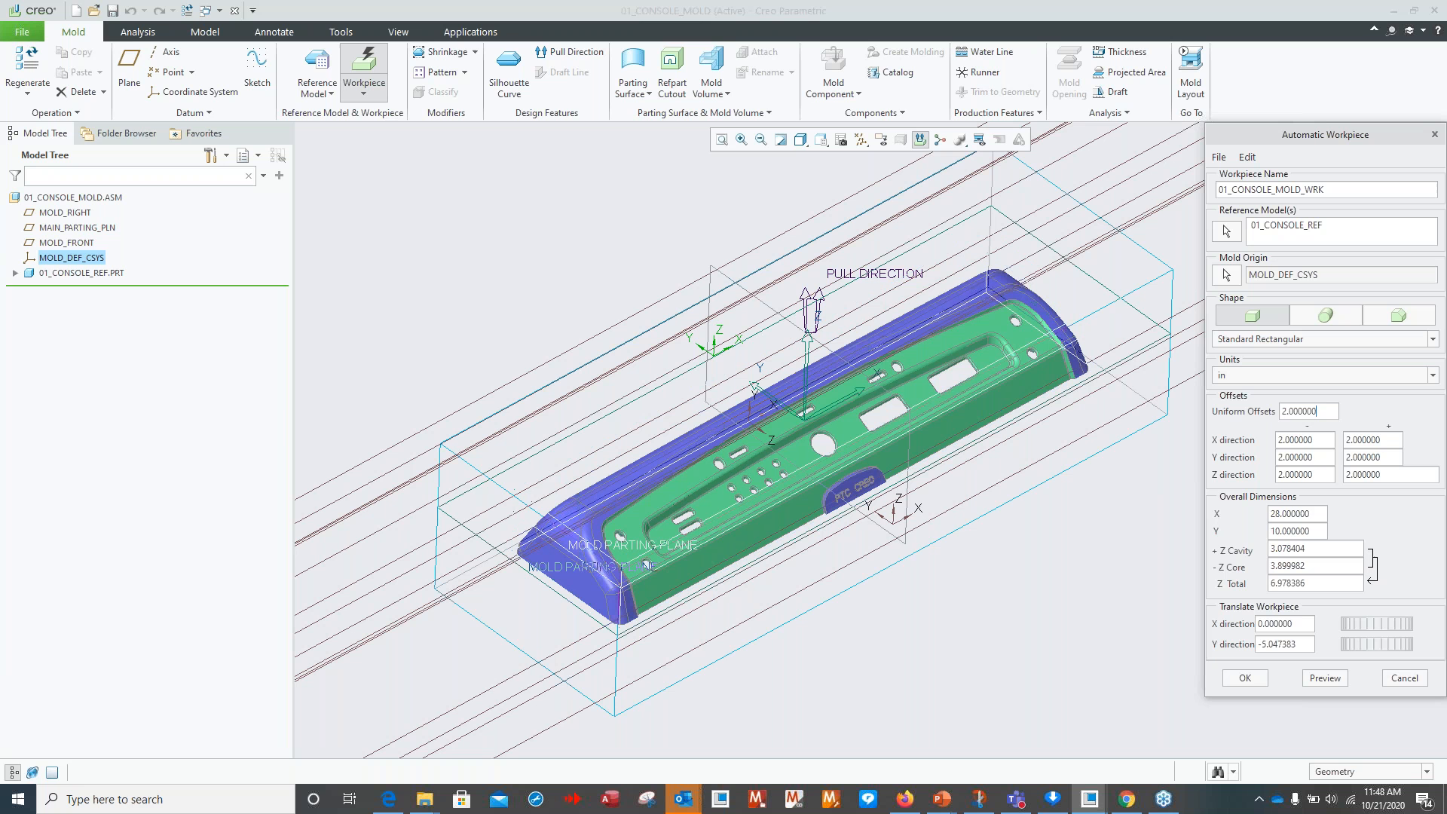
pyautogui.moveTo(992, 579)
pyautogui.mouseDown(button='middle')
pyautogui.moveTo(1017, 571)
pyautogui.moveTo(1033, 579)
pyautogui.moveTo(1026, 598)
pyautogui.moveTo(1011, 556)
pyautogui.moveTo(1055, 512)
pyautogui.moveTo(1024, 537)
pyautogui.mouseUp(button='middle')
# Try uniform offsets of 1 in for the workpiece.
pyautogui.doubleClick(1263, 412)
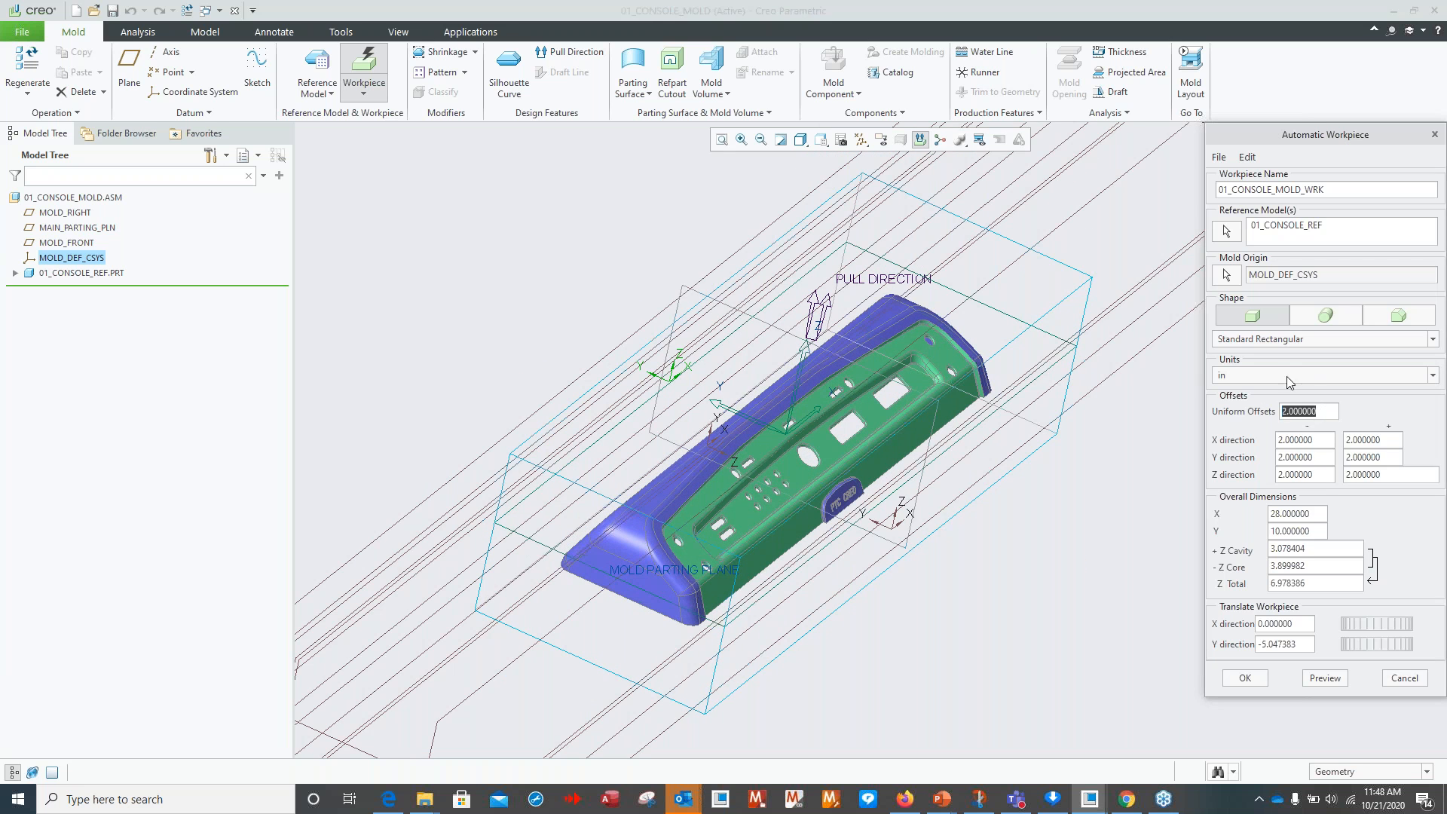
pyautogui.write('1')
pyautogui.press('Return')
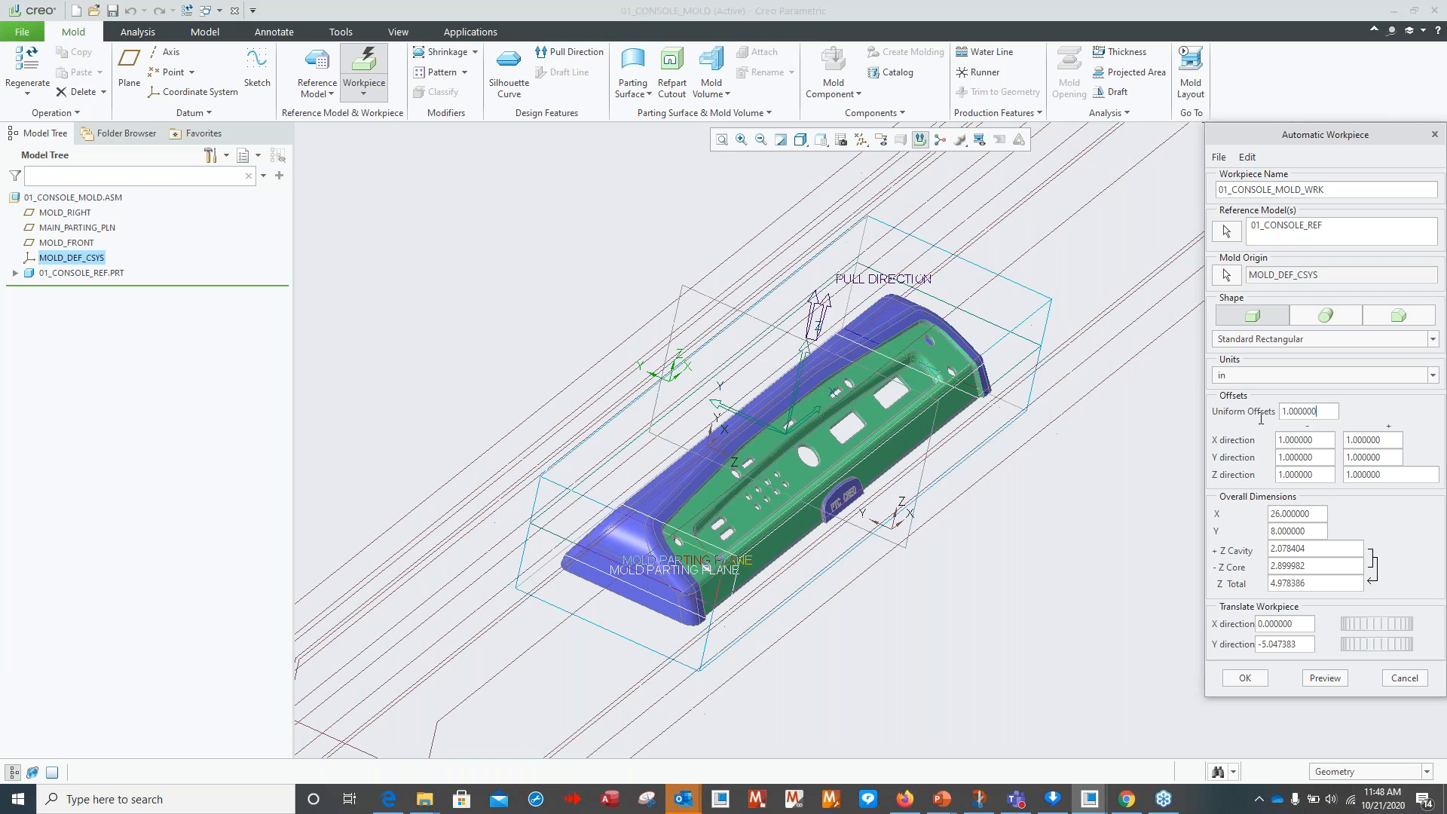
# Return the uniform offsets to 2 in, then preview the standard rectangular workpiece and create it.
pyautogui.moveTo(1320, 413); pyautogui.dragTo(1258, 411)
pyautogui.write('2')
pyautogui.press('Return')
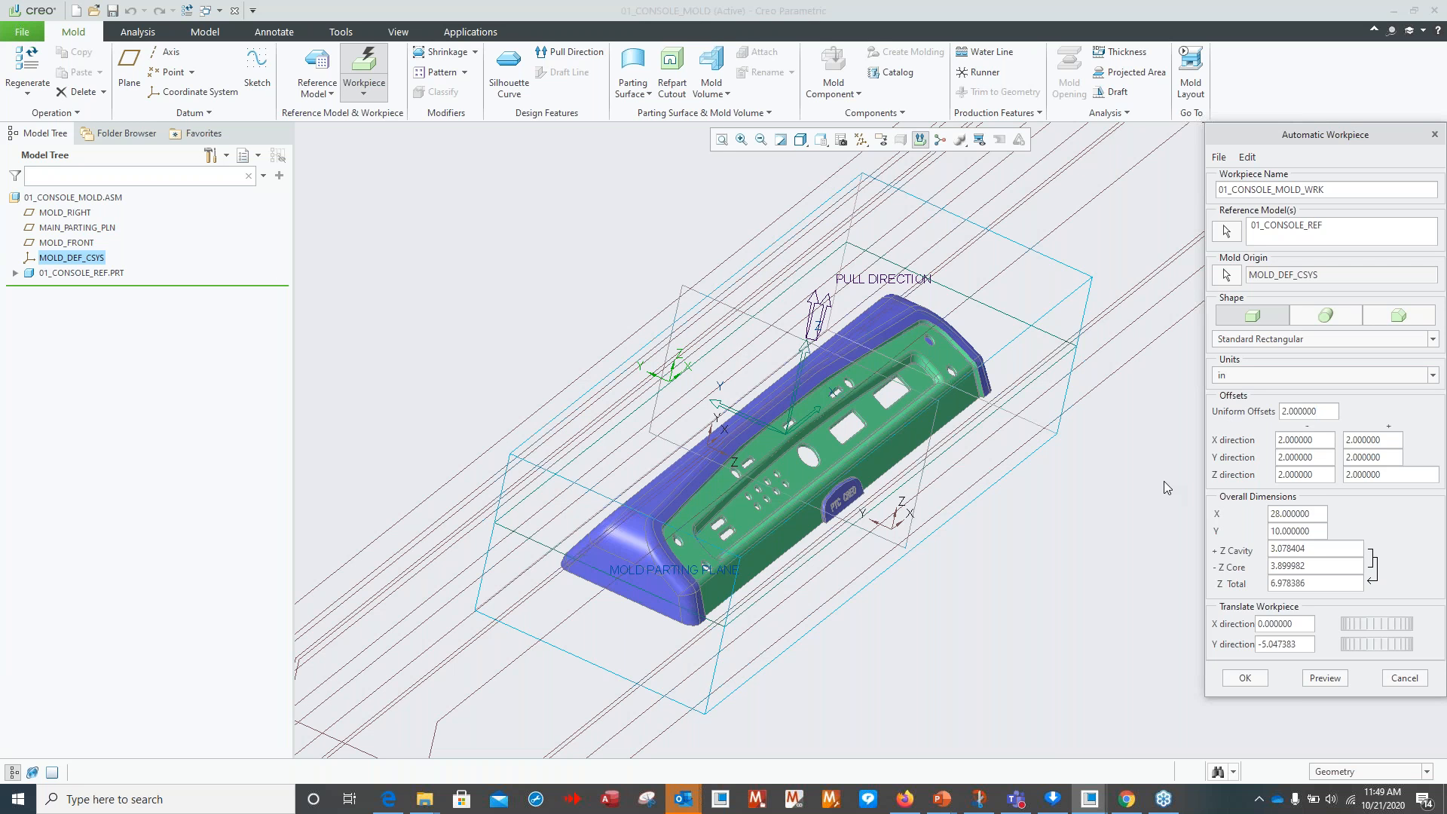
pyautogui.click(1319, 680)
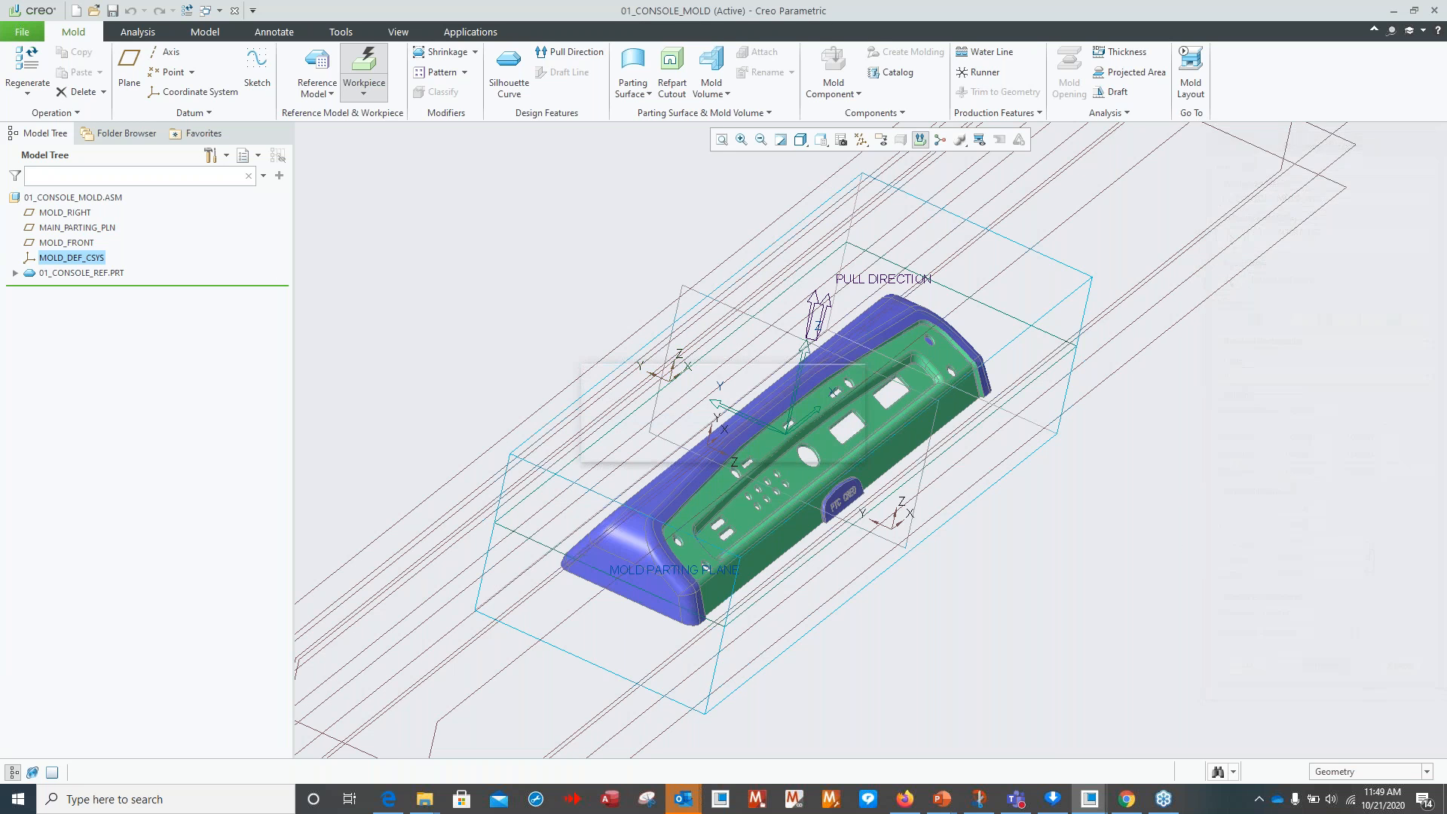
pyautogui.moveTo(991, 628)
pyautogui.mouseDown(button='middle')
pyautogui.moveTo(966, 684)
pyautogui.moveTo(972, 639)
pyautogui.mouseUp(button='middle')
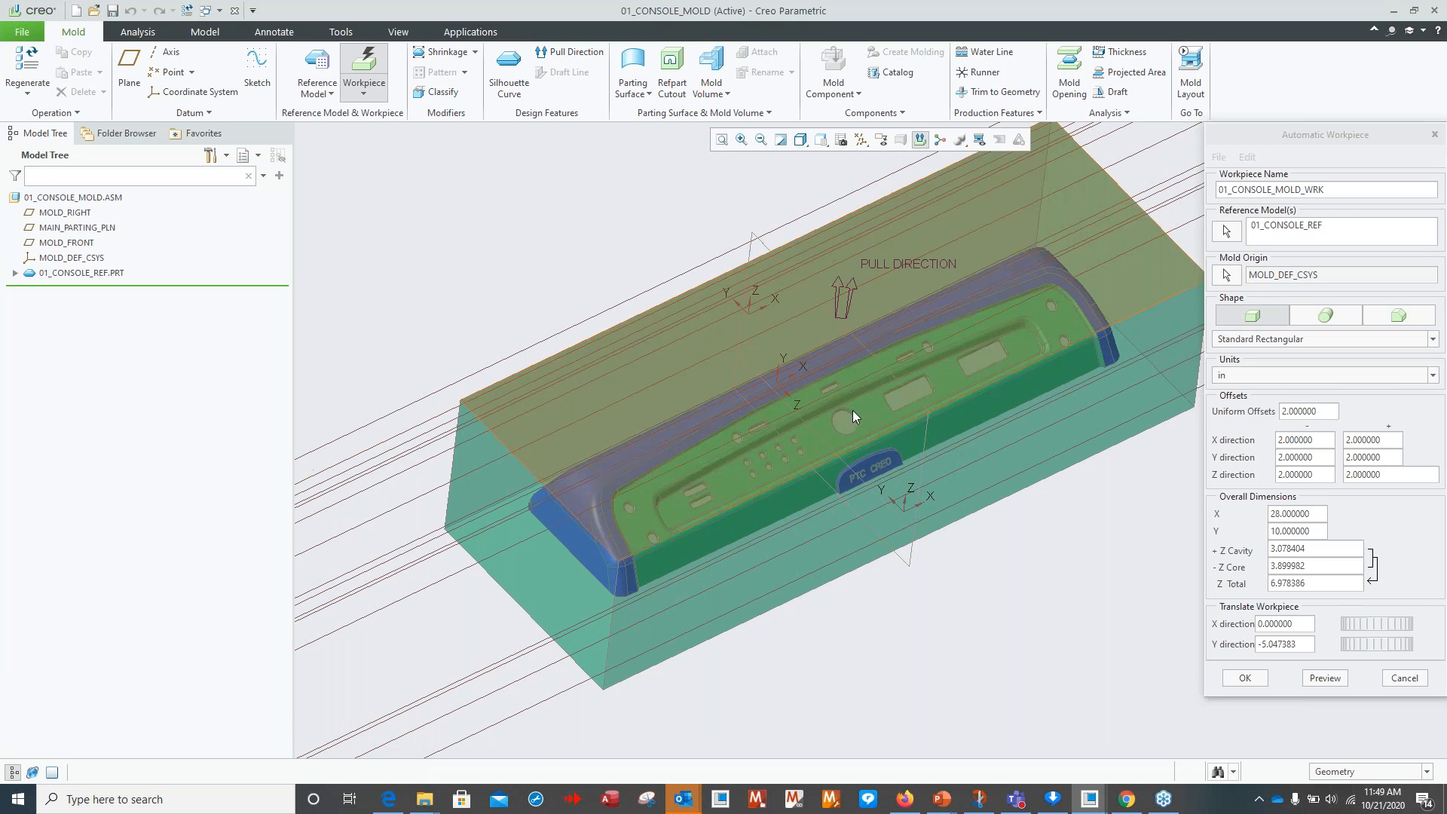
pyautogui.moveTo(908, 639); pyautogui.dragTo(952, 646, button='middle')
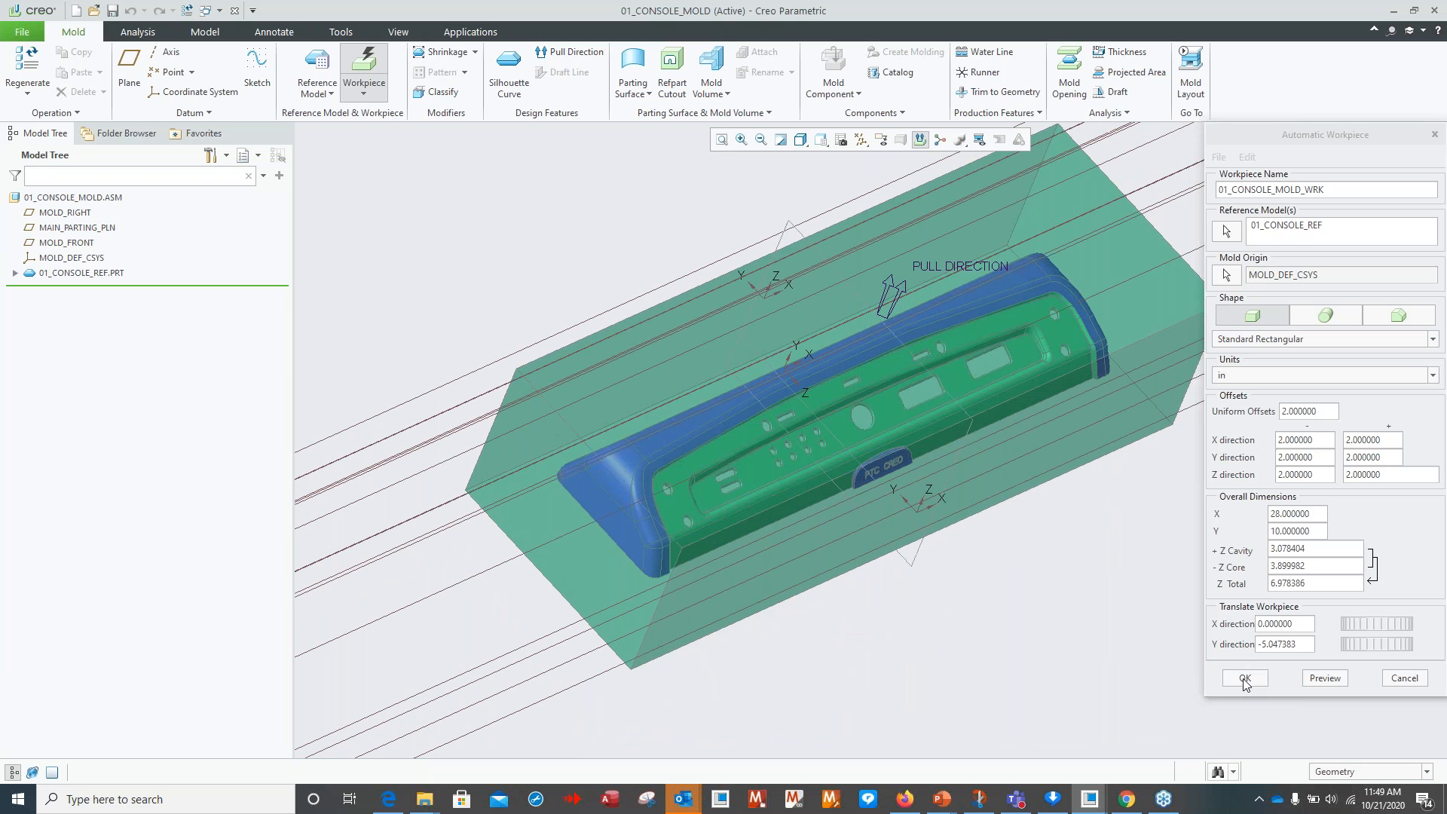
pyautogui.click(1244, 678)
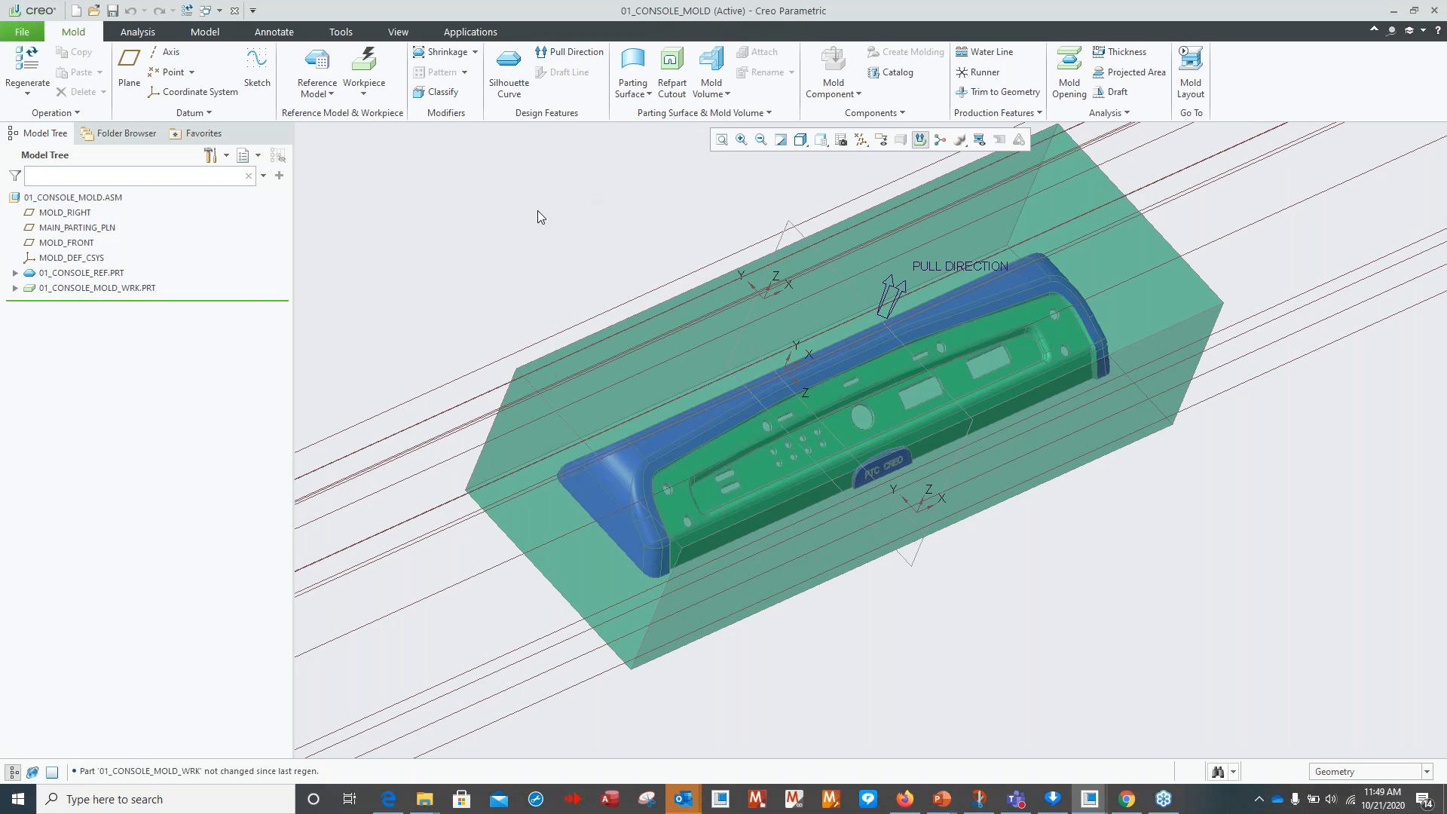
# Examine the silhouette curve preview along the console's outer edge and openings, then discard the curve.
pyautogui.click(509, 83)
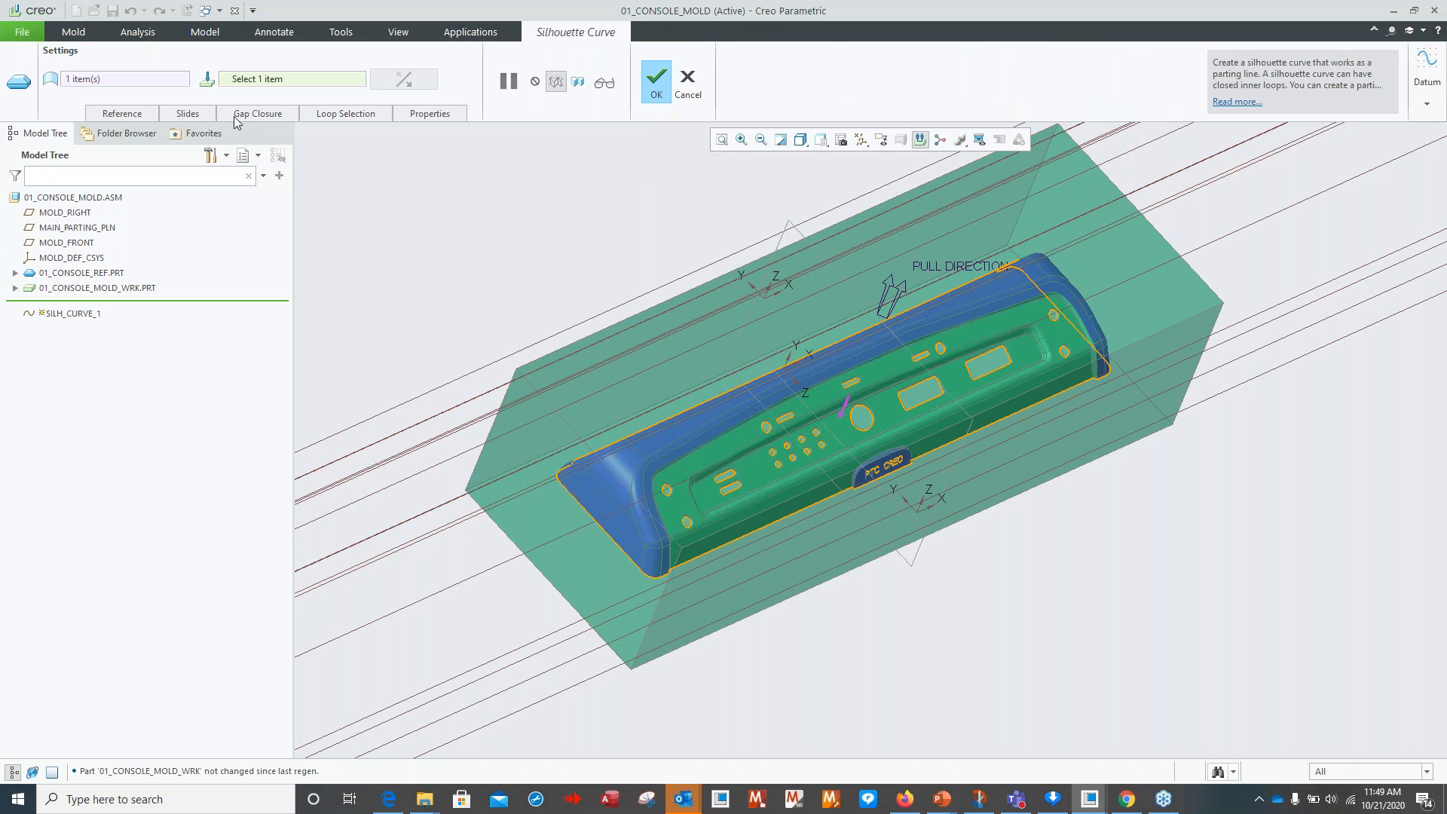
pyautogui.click(687, 96)
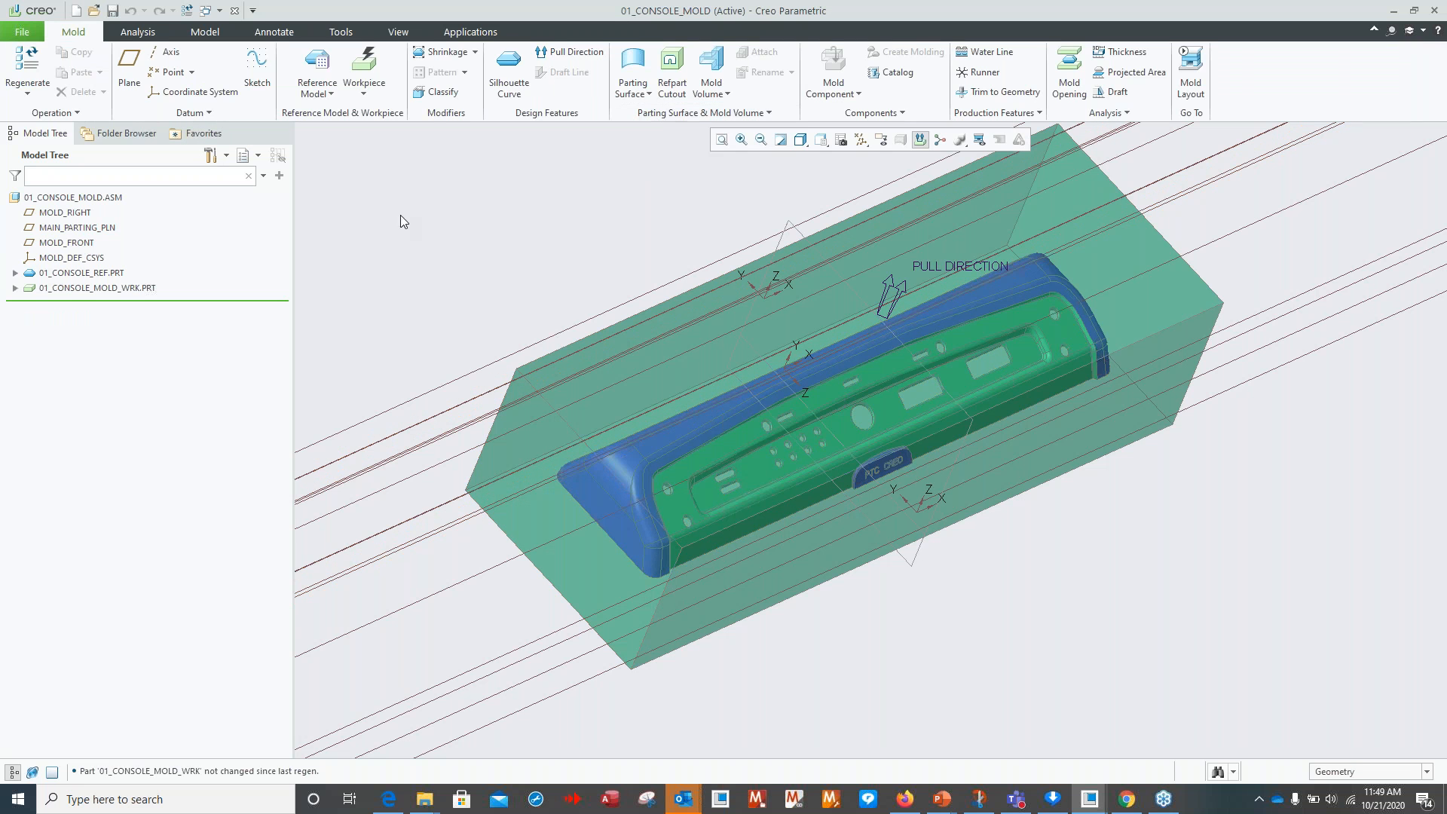
pyautogui.click(504, 87)
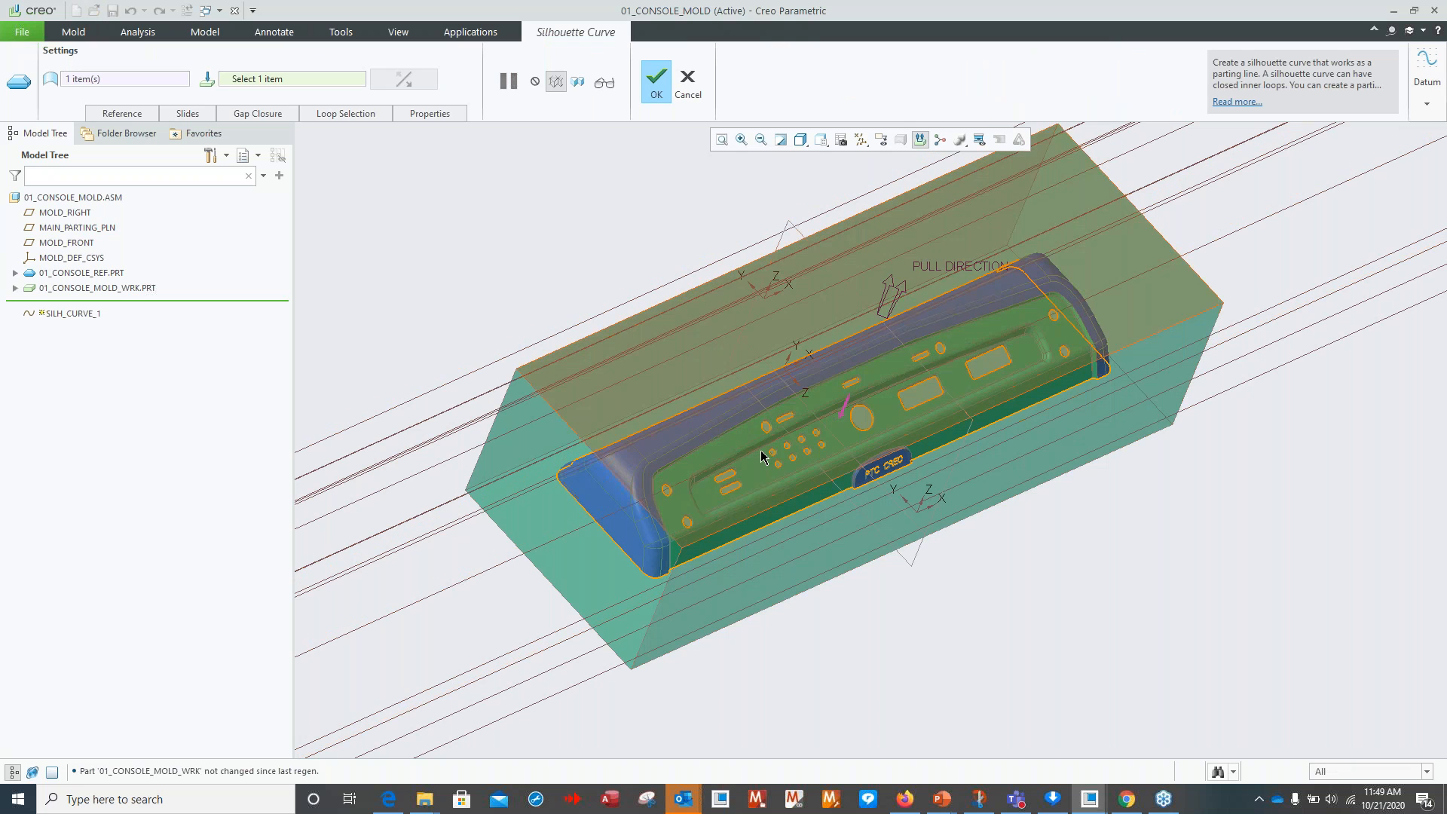
pyautogui.moveTo(936, 377)
pyautogui.mouseDown(button='middle')
pyautogui.moveTo(872, 480)
pyautogui.moveTo(829, 452)
pyautogui.mouseUp(button='middle')
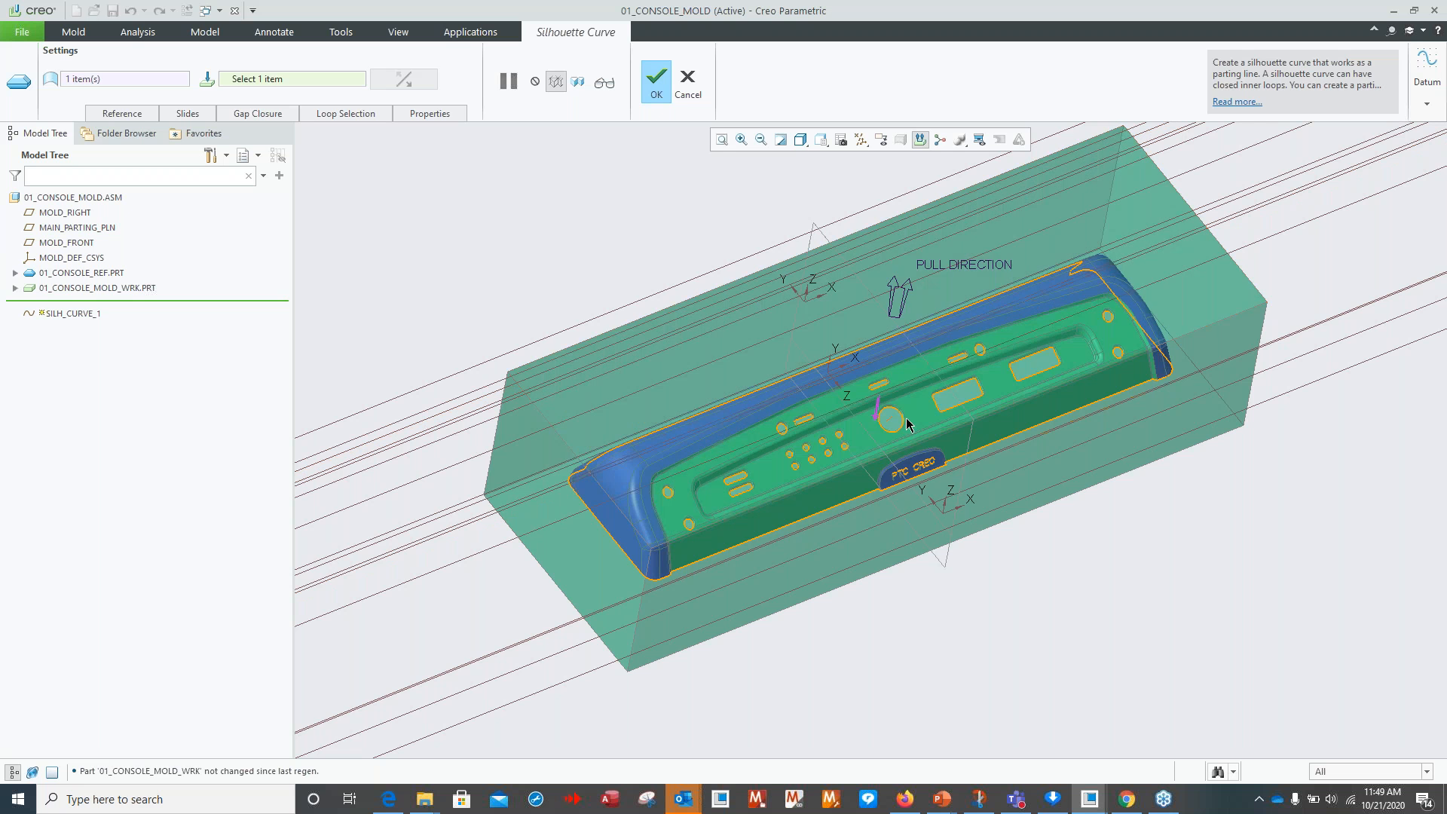
pyautogui.scroll(-5, 932, 479)
pyautogui.scroll(4, 888, 504)
pyautogui.keyDown('shift'); pyautogui.moveTo(880, 499); pyautogui.dragTo(999, 538, button='middle'); pyautogui.keyUp('shift')
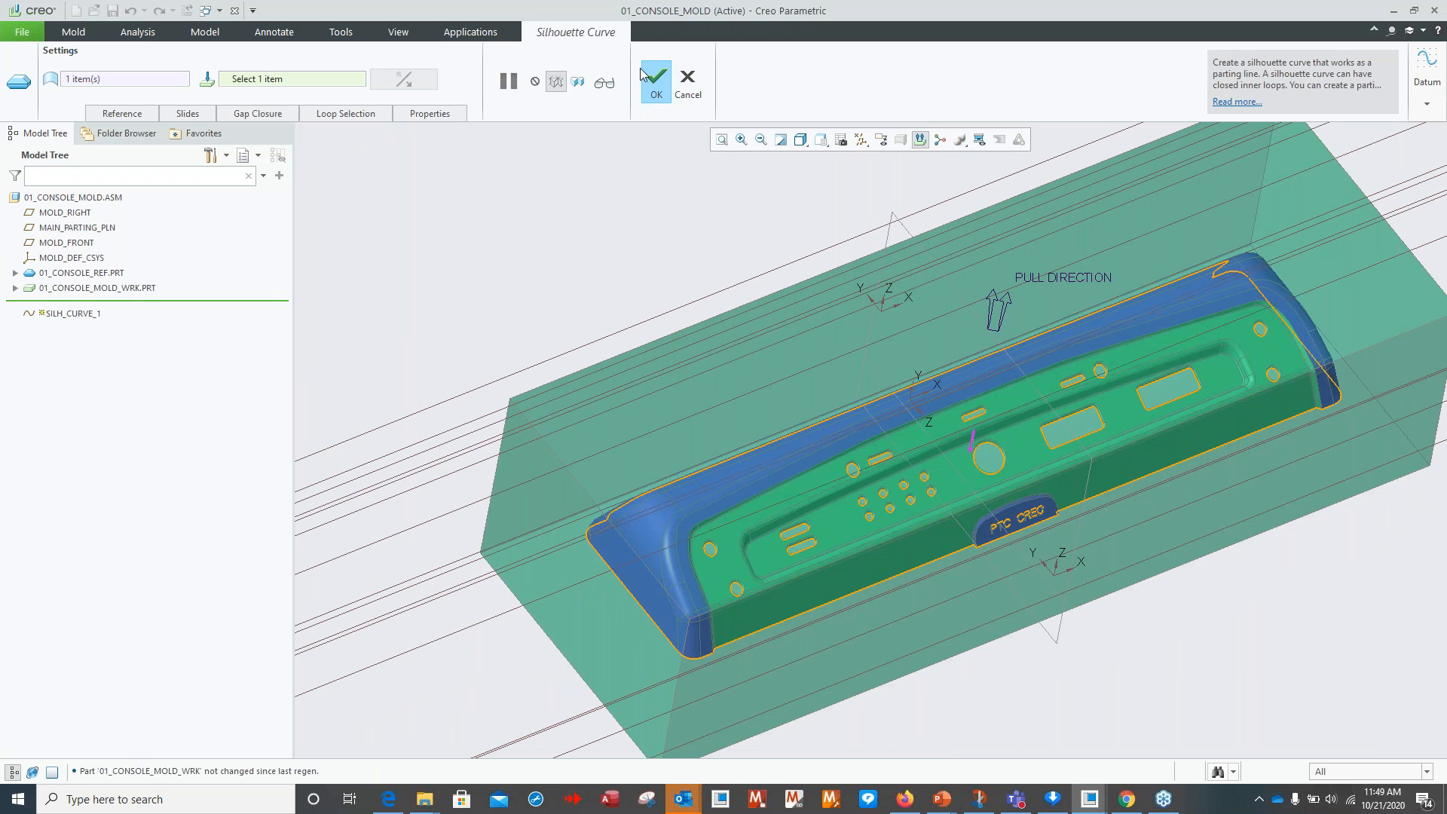
pyautogui.click(689, 95)
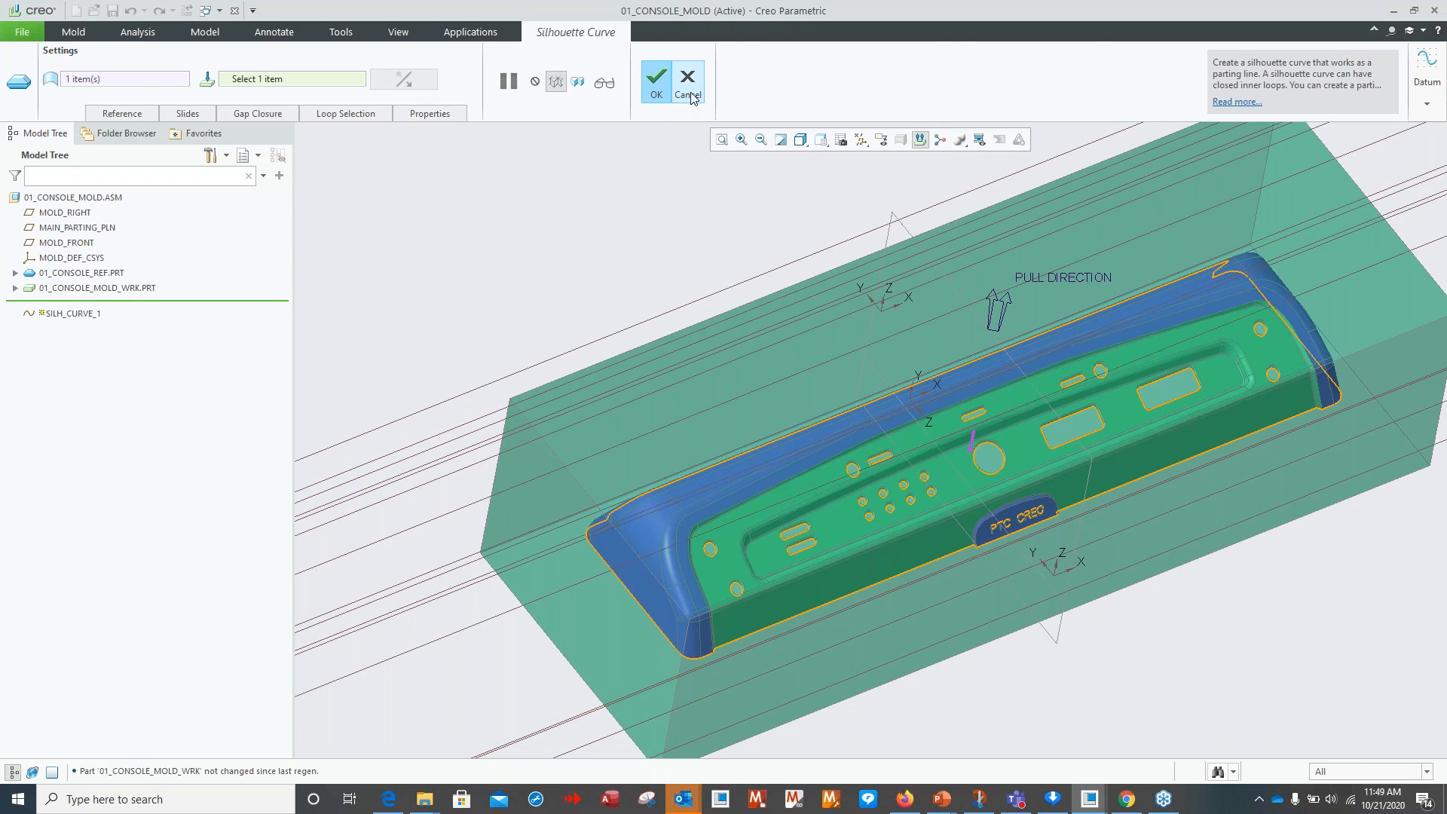
# Resume Group MDS01 in the 01_CONSOLE_REF reference model and inspect the geometry it adds at the console's rear edge.
pyautogui.click(79, 273)
pyautogui.click(15, 273)
pyautogui.moveTo(271, 407); pyautogui.dragTo(278, 682)
pyautogui.click(82, 639)
pyautogui.click(72, 567)
pyautogui.click(702, 232)
pyautogui.moveTo(702, 247); pyautogui.dragTo(720, 327, button='middle')
pyautogui.scroll(-4, 719, 327)
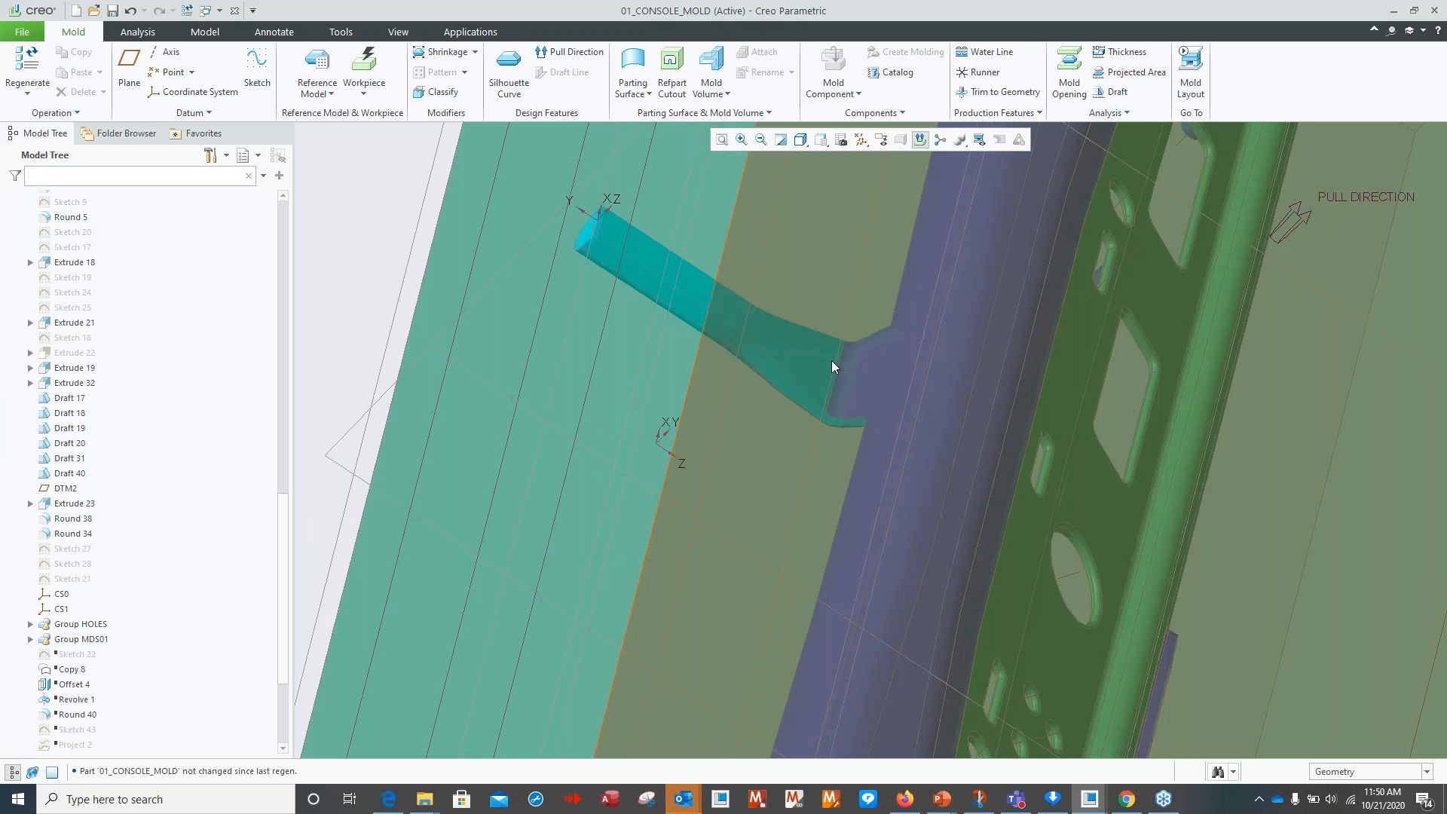
pyautogui.scroll(5, 831, 362)
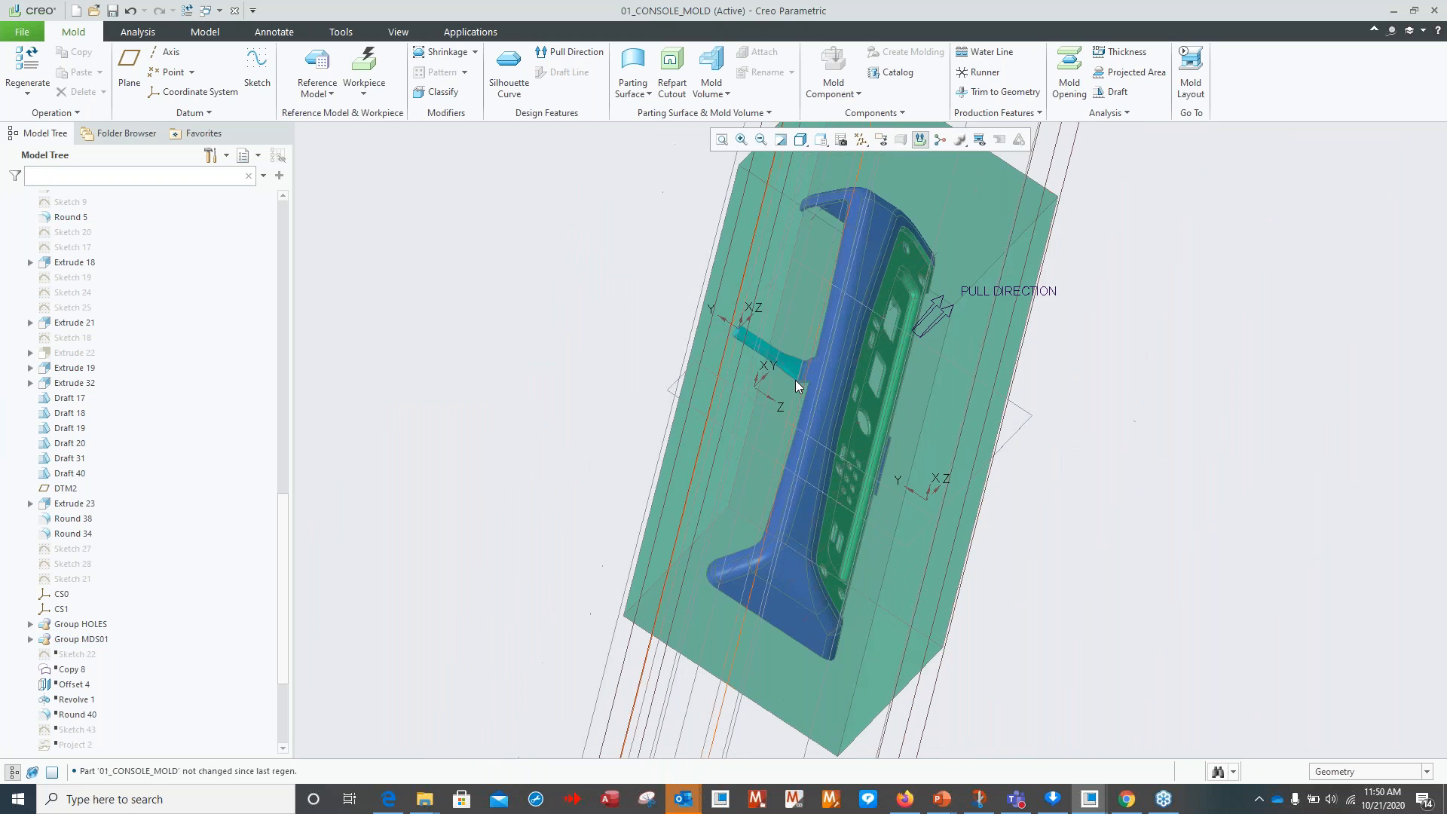
pyautogui.moveTo(796, 385); pyautogui.dragTo(769, 433, button='middle')
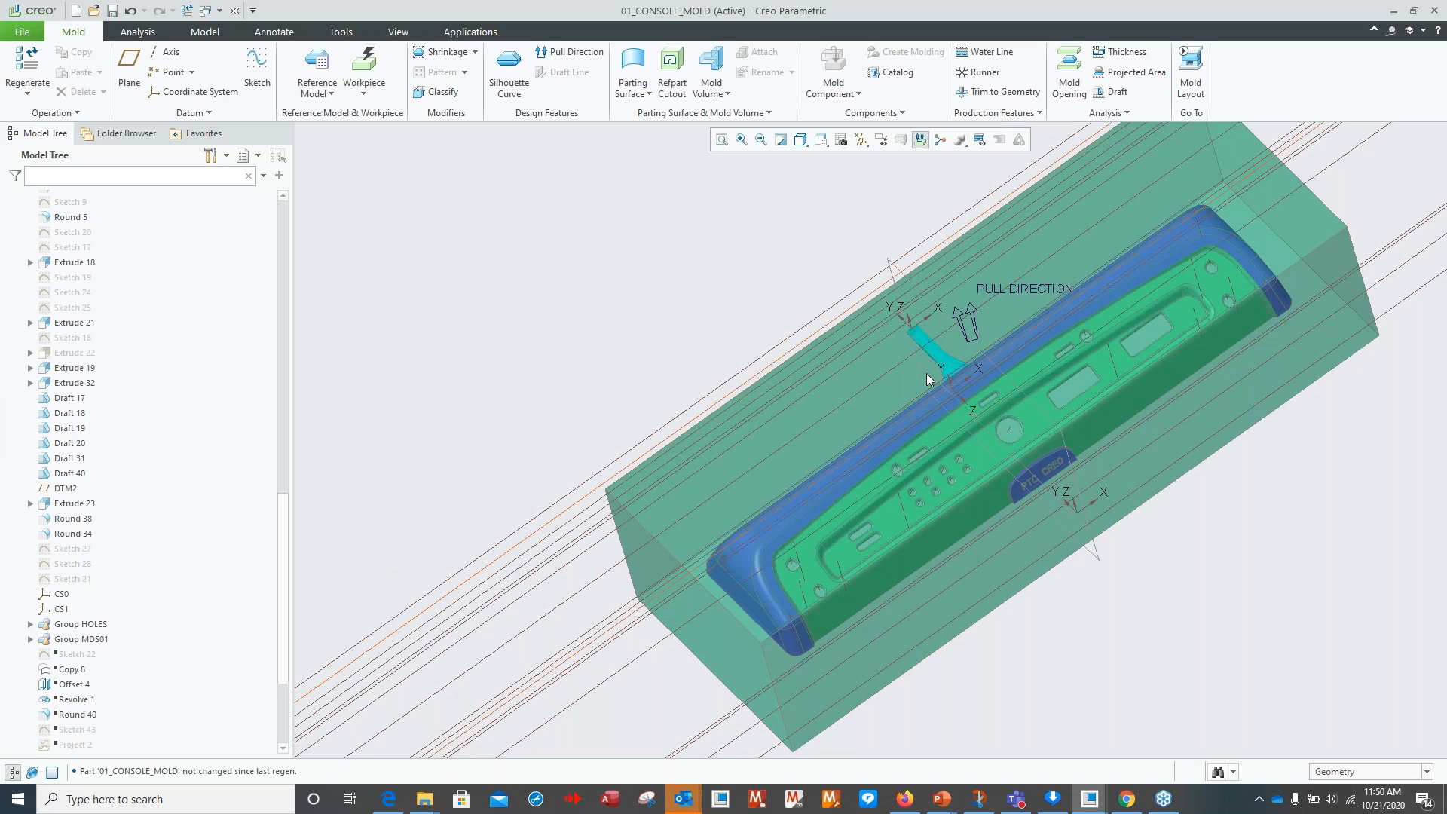
# Start a silhouette curve on the console reference model and exclude all loops along the PTC CREO lettering.
pyautogui.moveTo(284, 519); pyautogui.dragTo(308, 239)
pyautogui.click(14, 275)
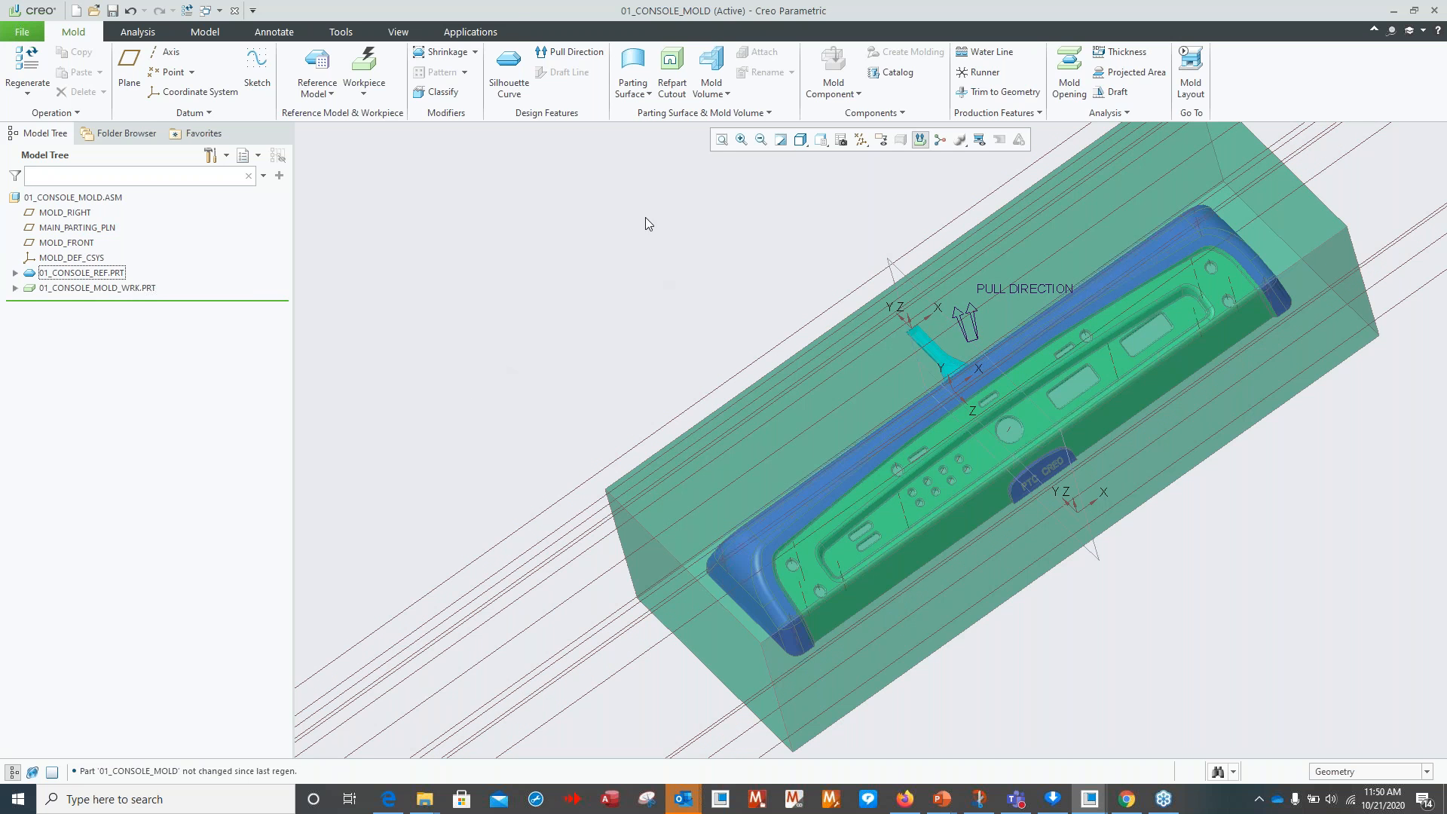
pyautogui.click(509, 75)
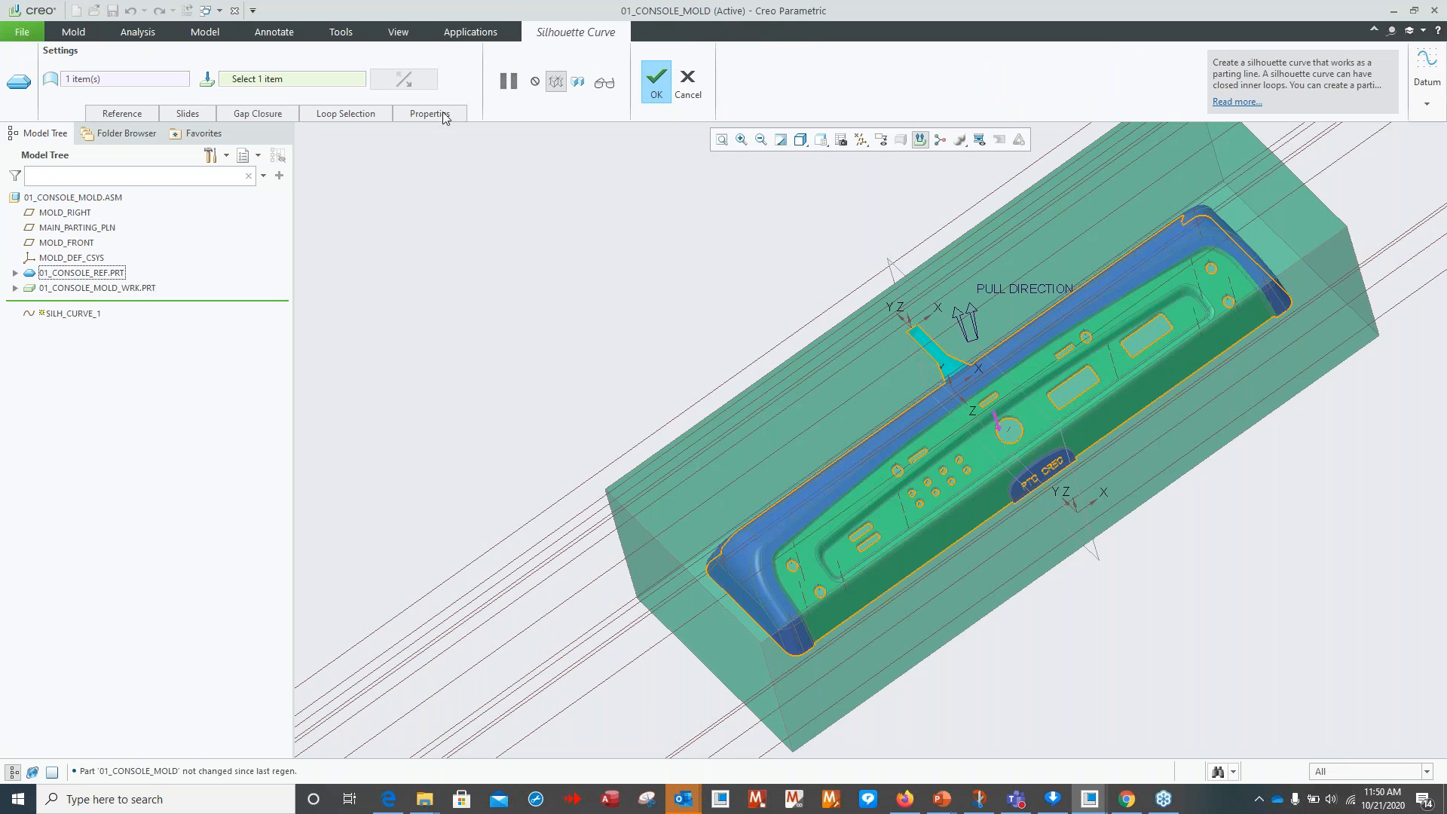
pyautogui.scroll(-5, 1012, 537)
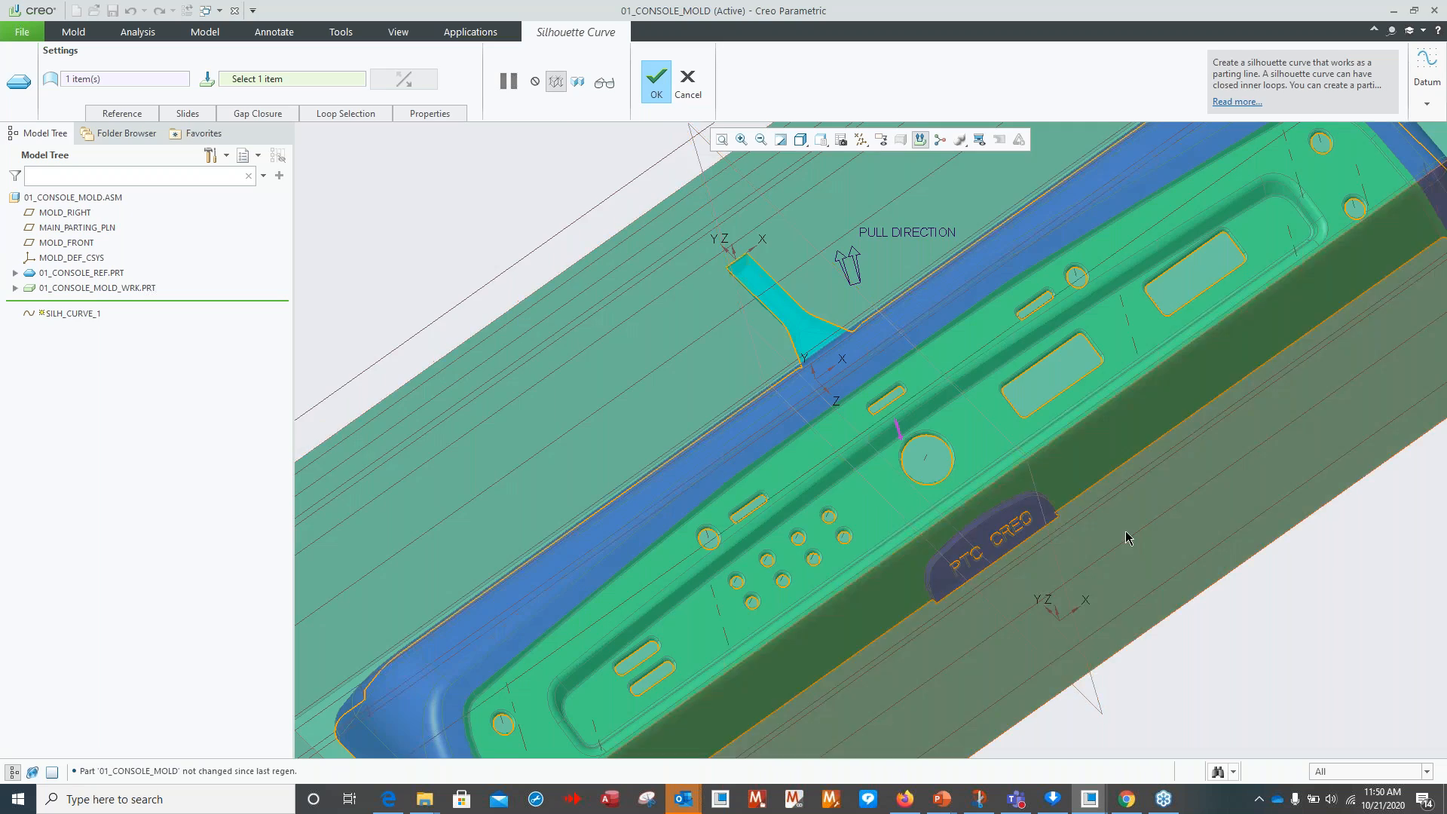
pyautogui.moveTo(1124, 531); pyautogui.dragTo(1019, 517, button='middle')
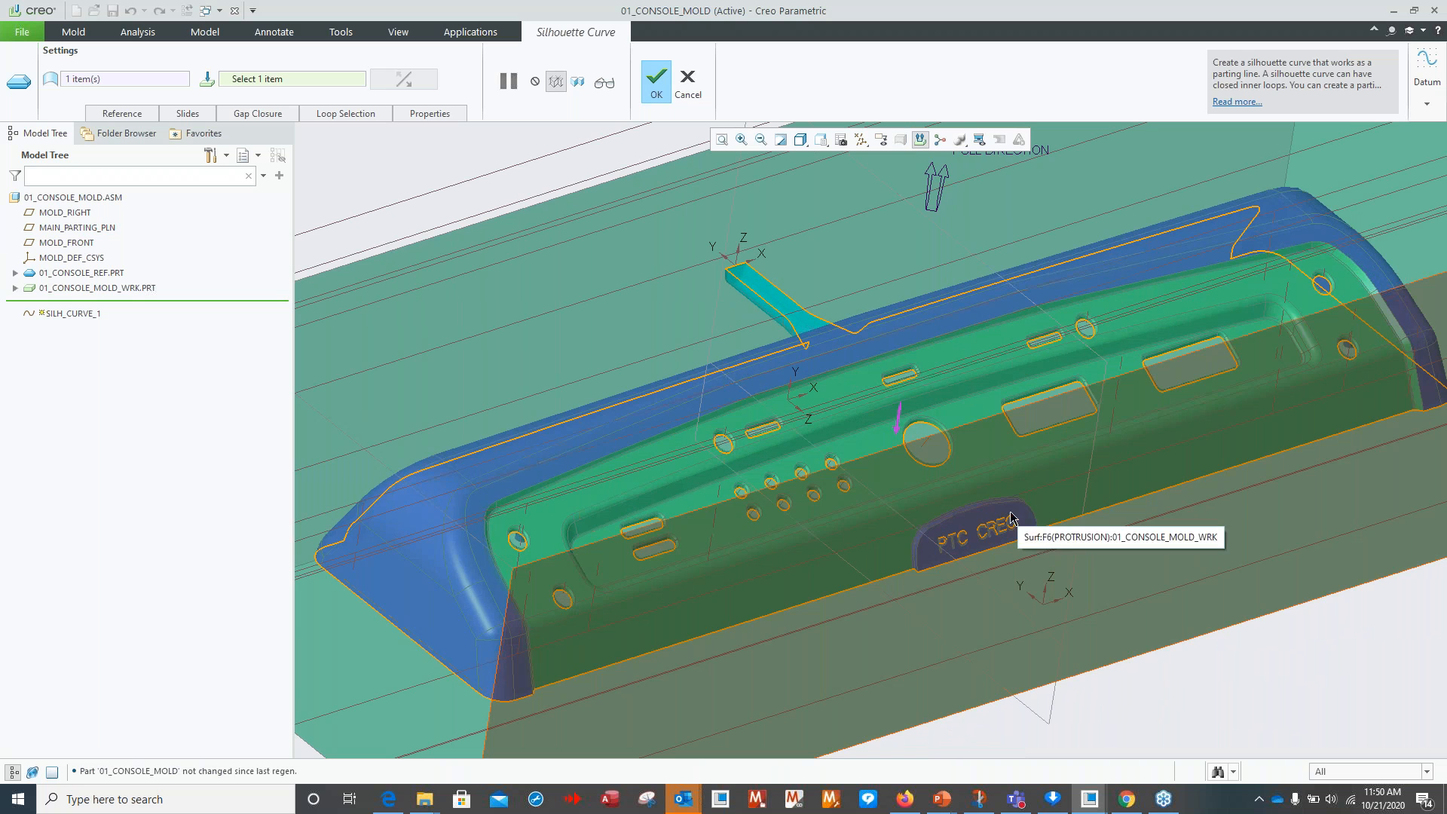
pyautogui.scroll(-4, 1016, 512)
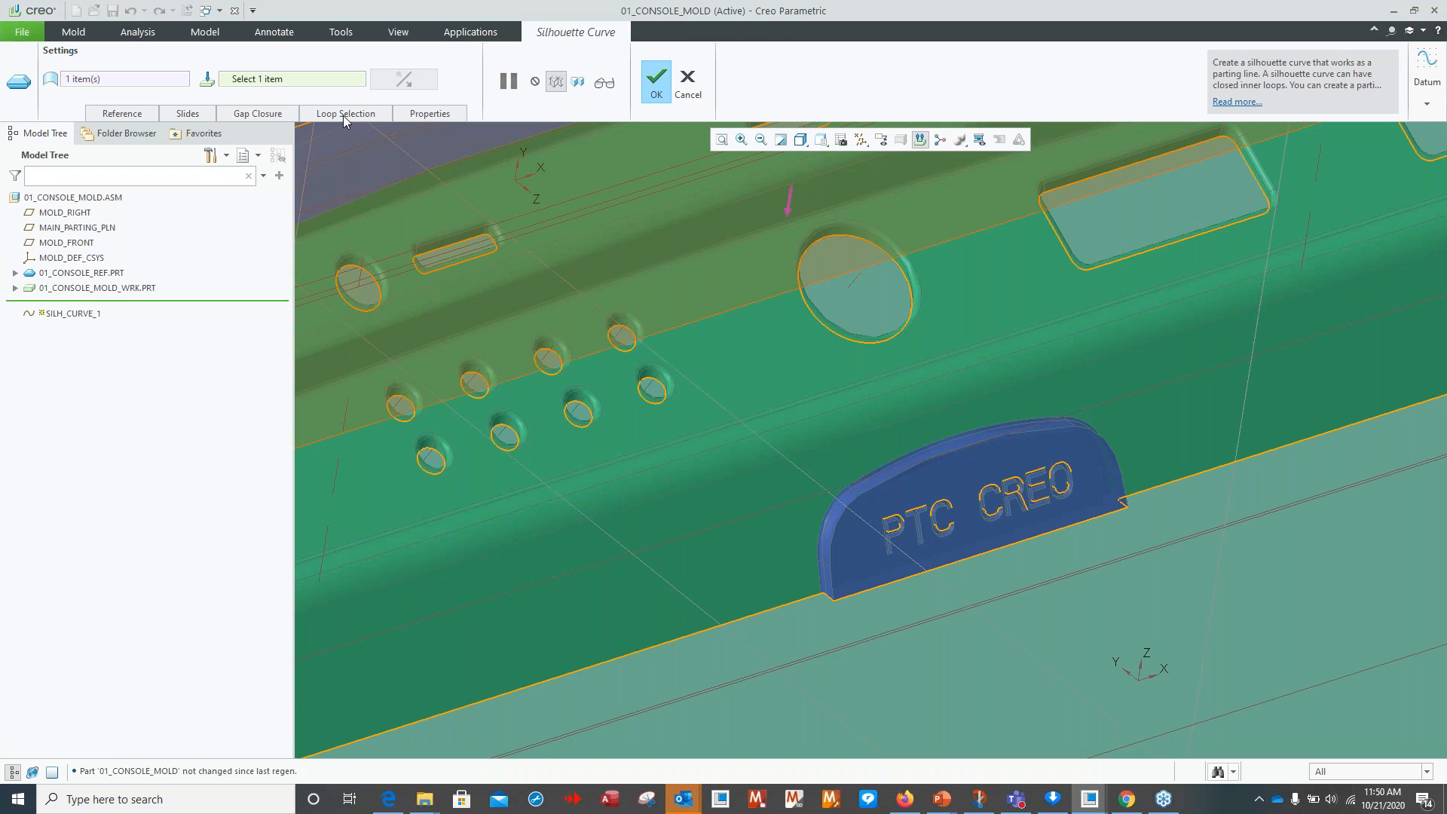
pyautogui.click(343, 114)
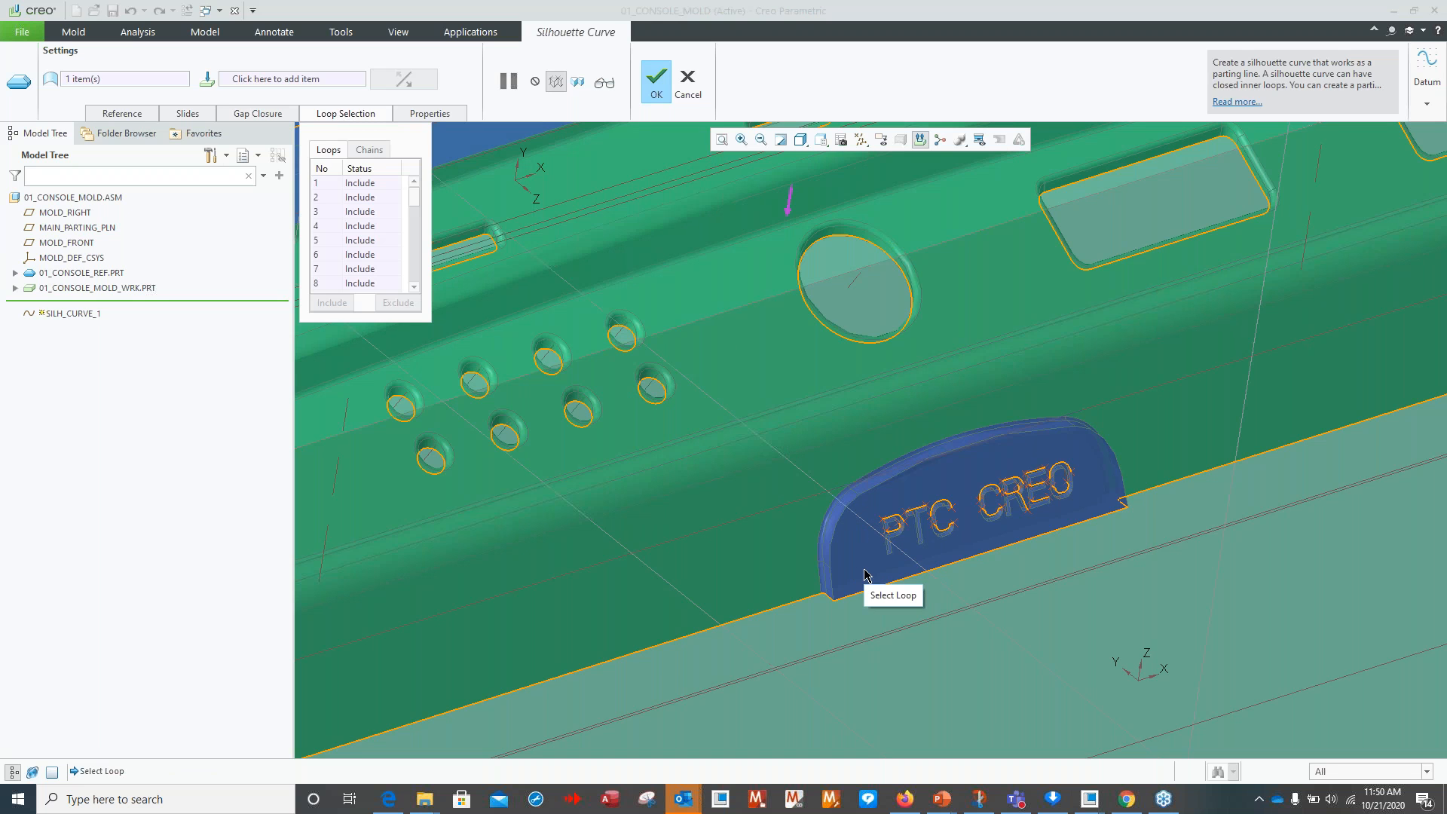
pyautogui.scroll(2, 891, 535)
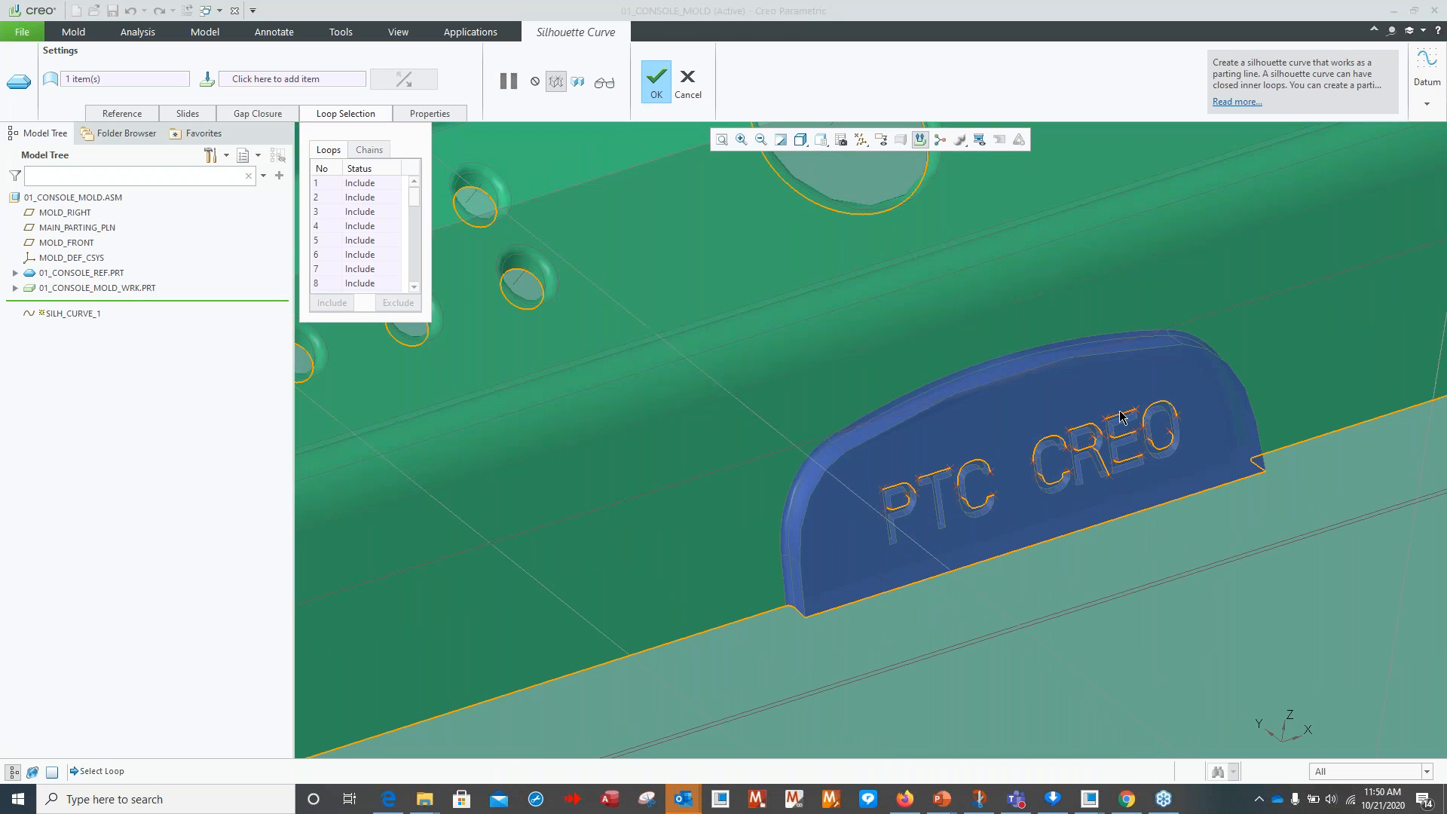
pyautogui.moveTo(854, 565); pyautogui.dragTo(1185, 355)
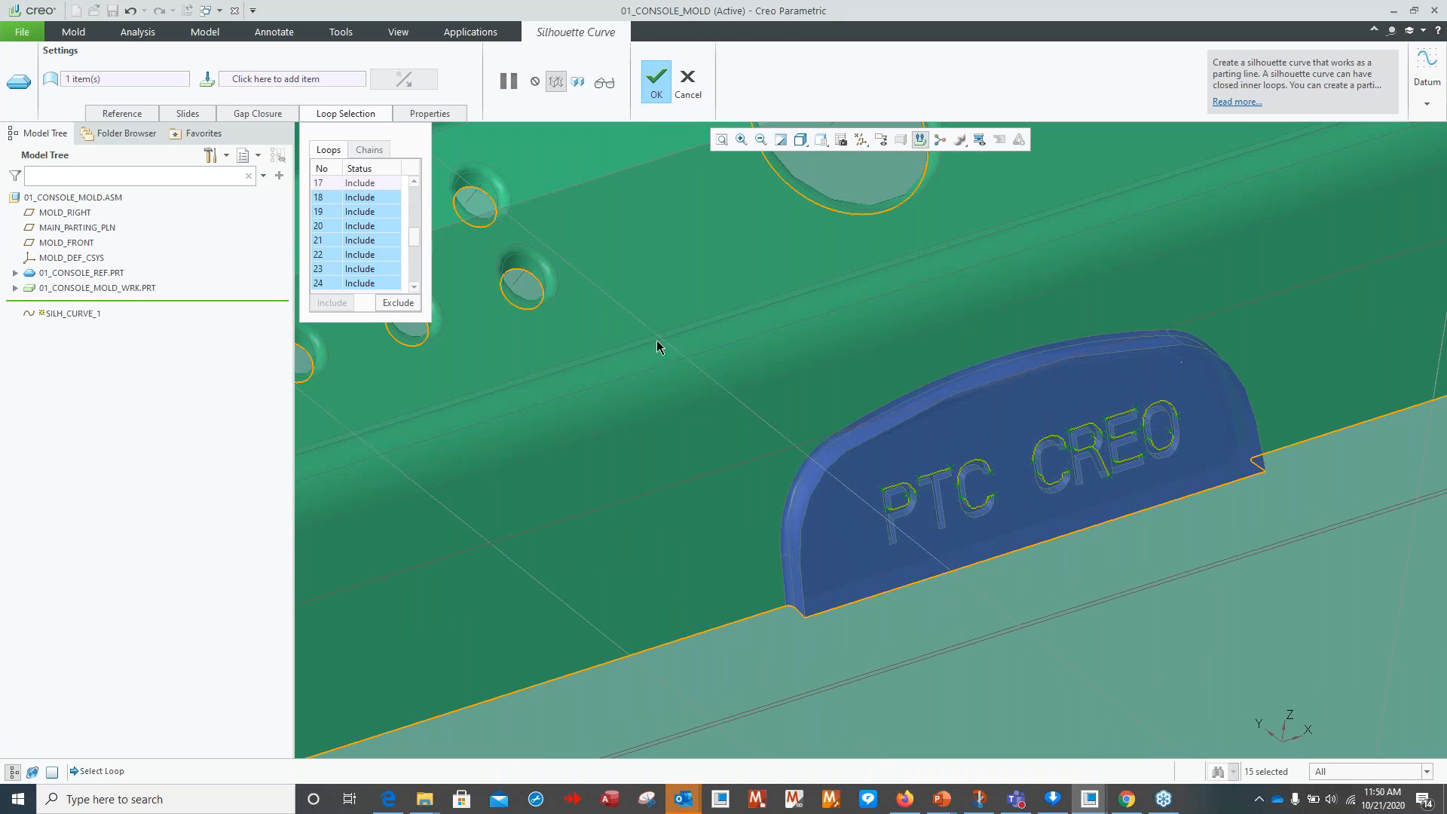
pyautogui.click(398, 303)
# Check the included silhouette loops from the inside and outside of the console and create the silhouette curve.
pyautogui.scroll(-4, 944, 461)
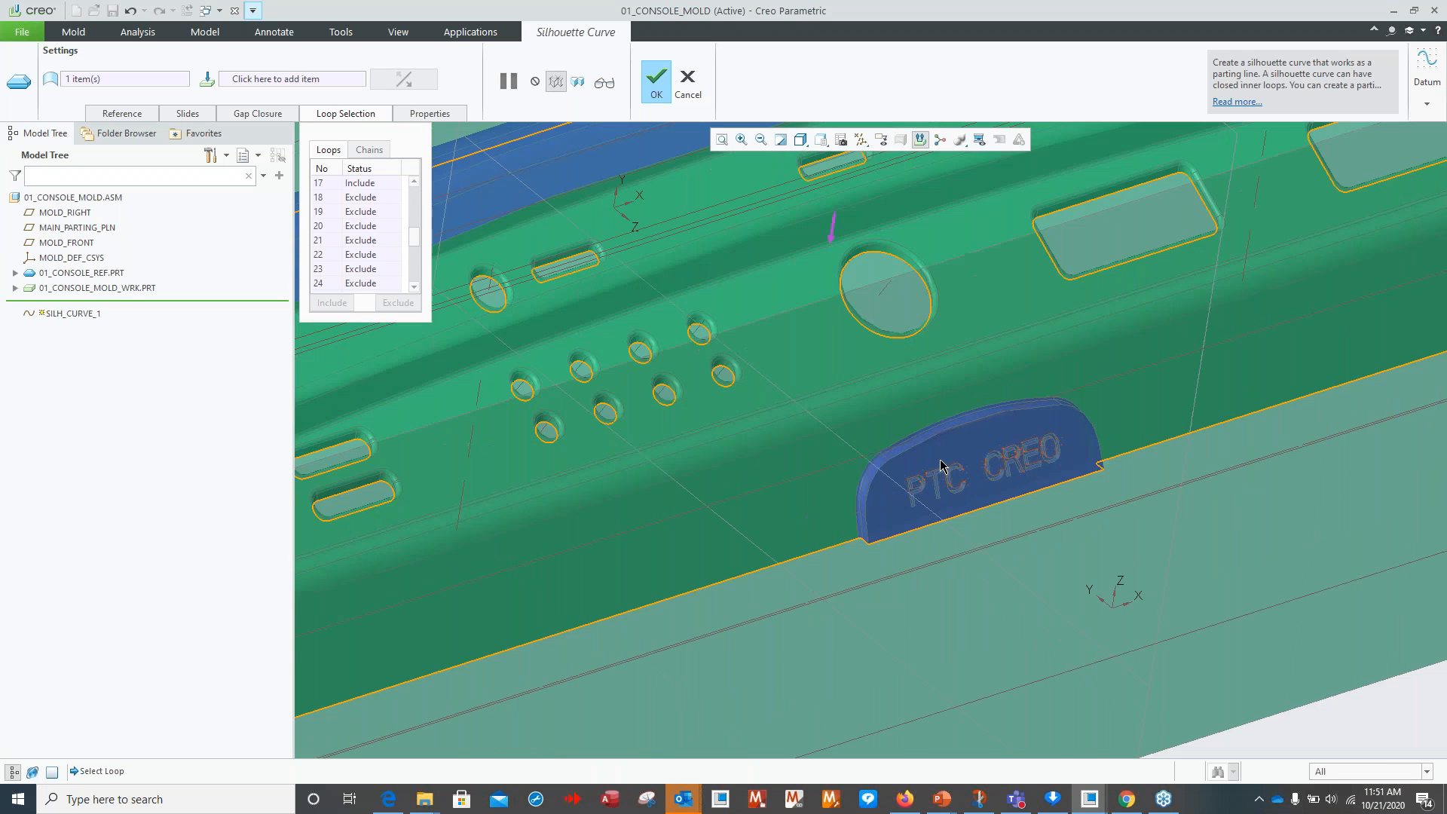
pyautogui.scroll(-5, 944, 461)
pyautogui.moveTo(945, 462); pyautogui.dragTo(1079, 476, button='middle')
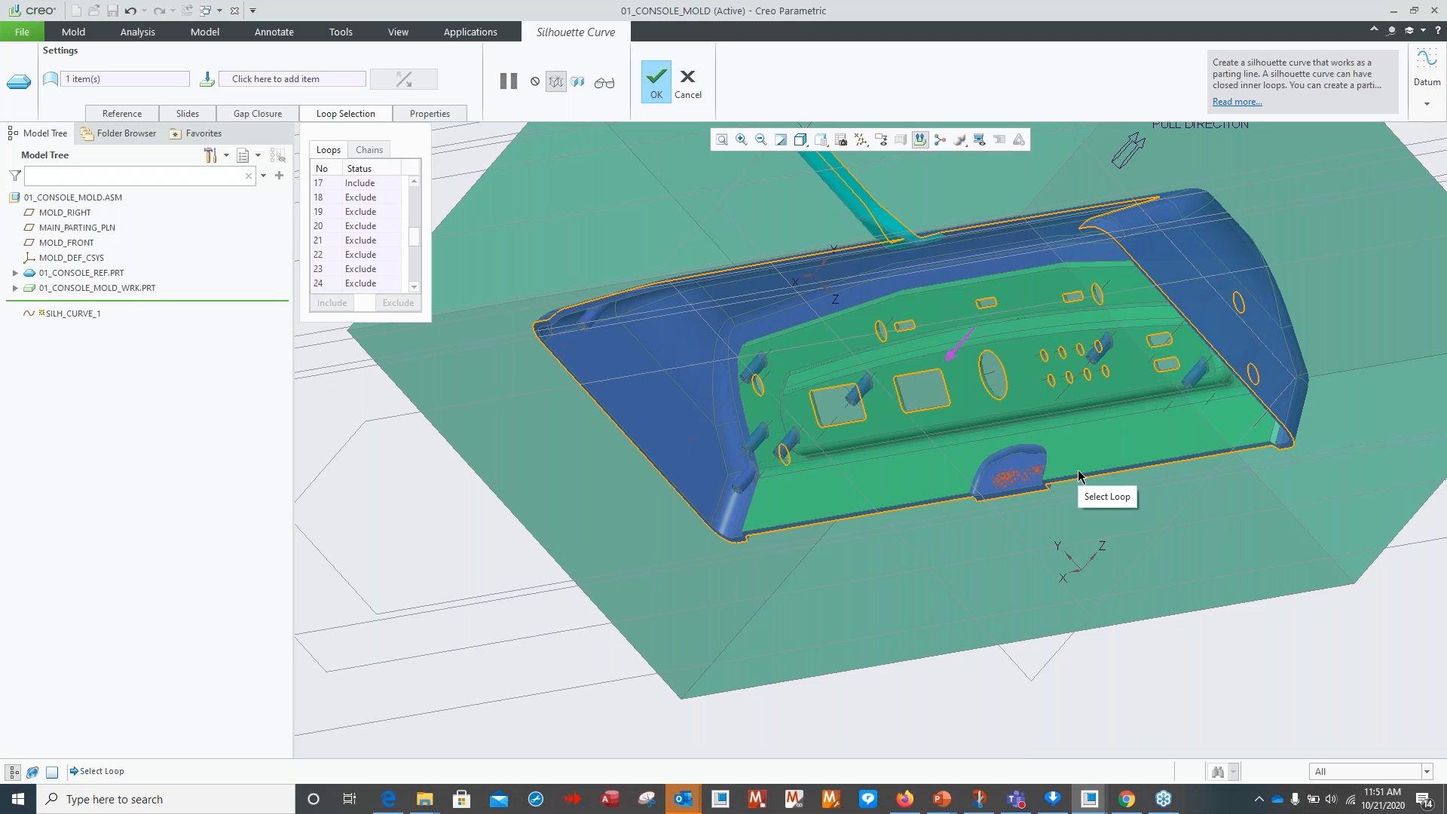
pyautogui.moveTo(1061, 616); pyautogui.dragTo(883, 641, button='middle')
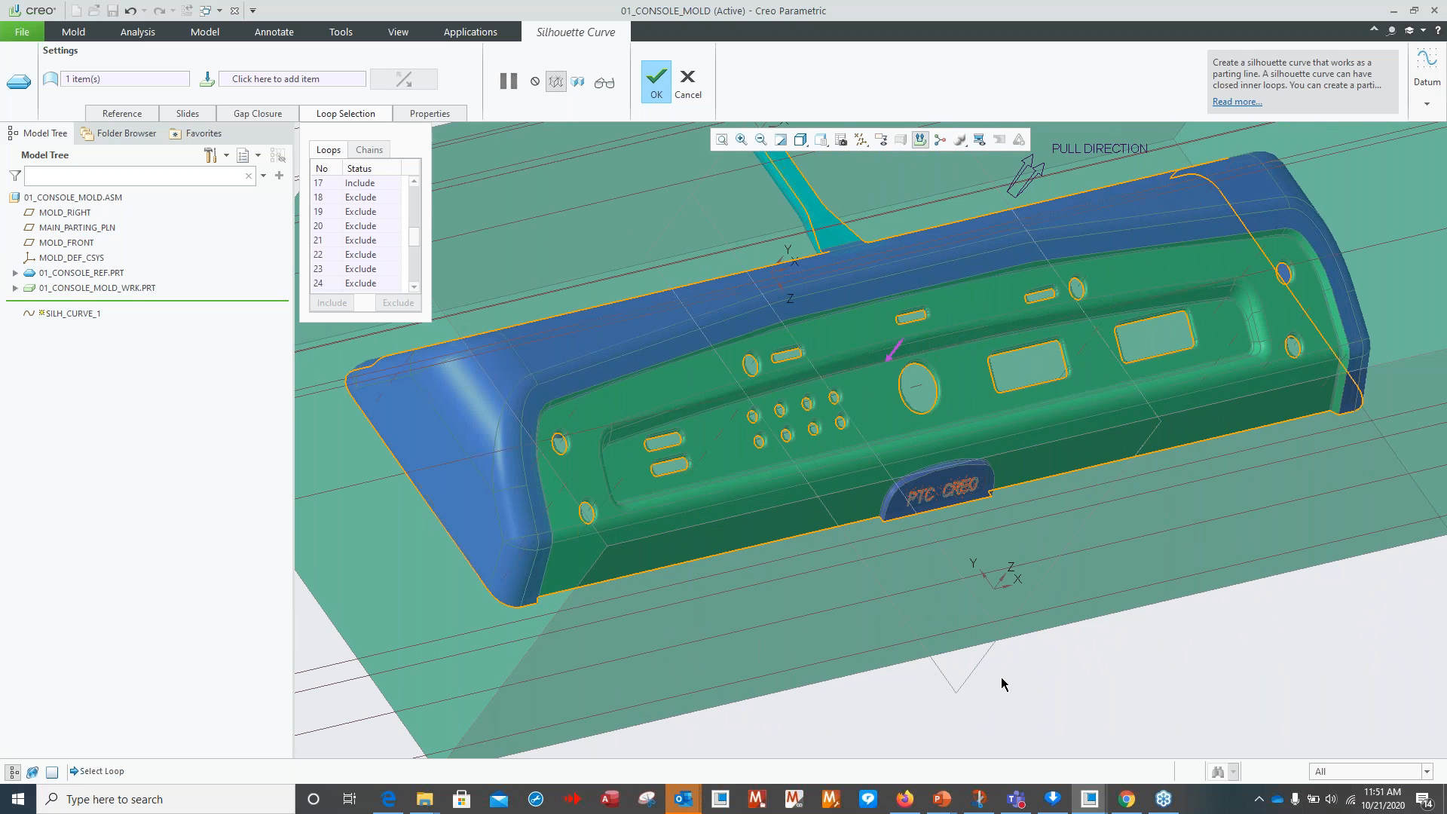
pyautogui.moveTo(1001, 684); pyautogui.dragTo(847, 458, button='middle')
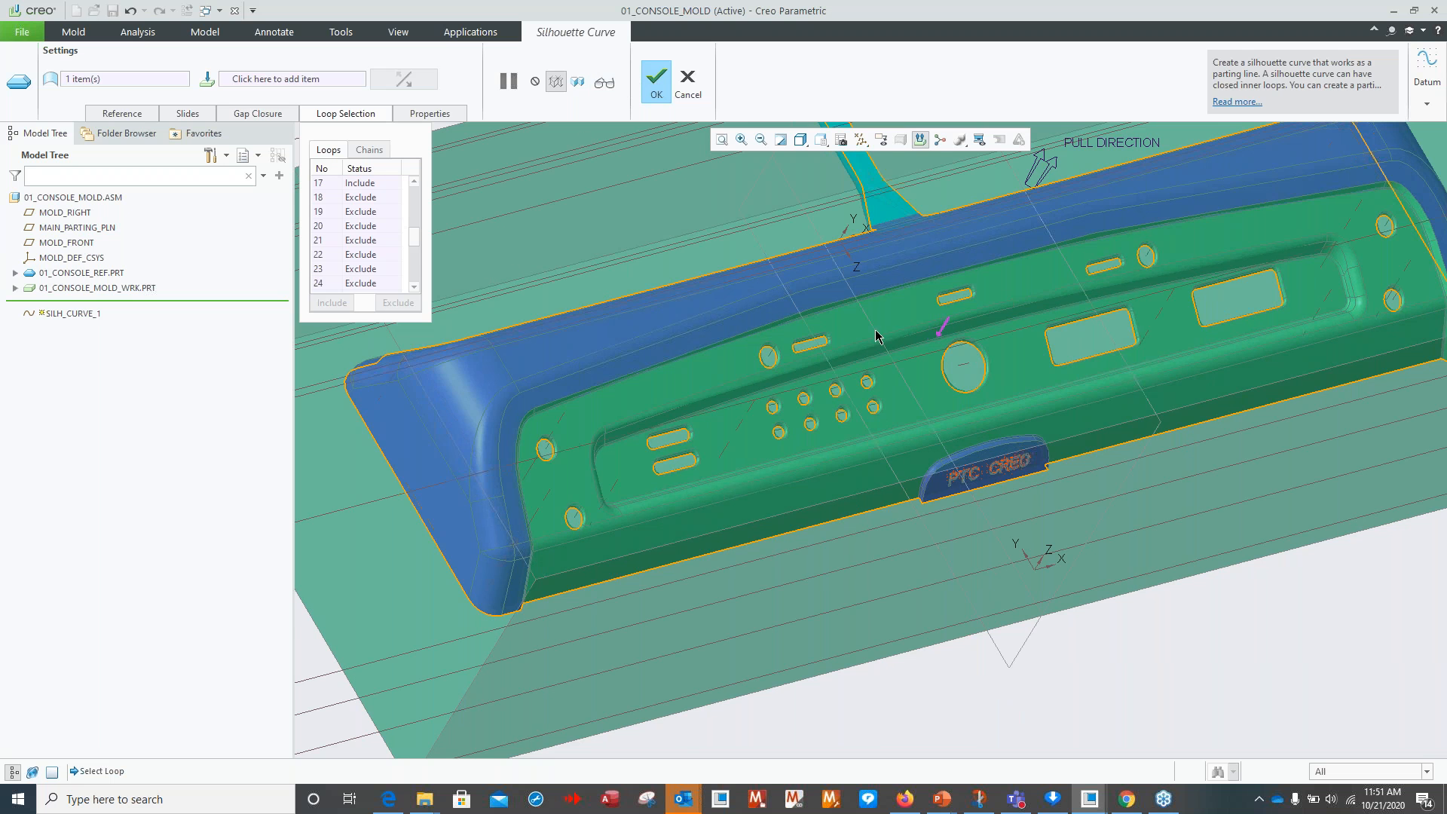
pyautogui.keyDown('shift'); pyautogui.moveTo(951, 537); pyautogui.dragTo(933, 581, button='middle'); pyautogui.keyUp('shift')
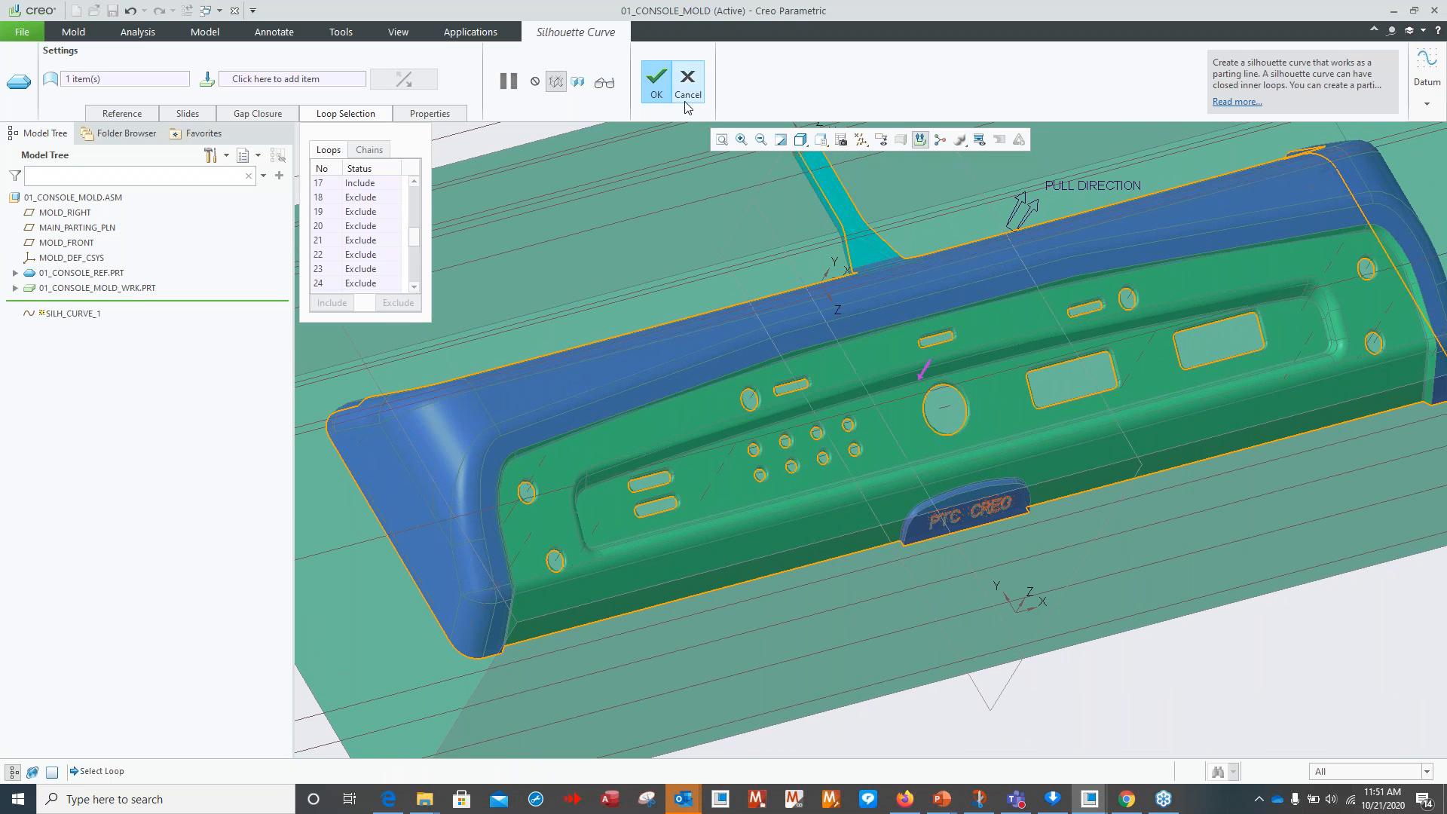
pyautogui.click(657, 83)
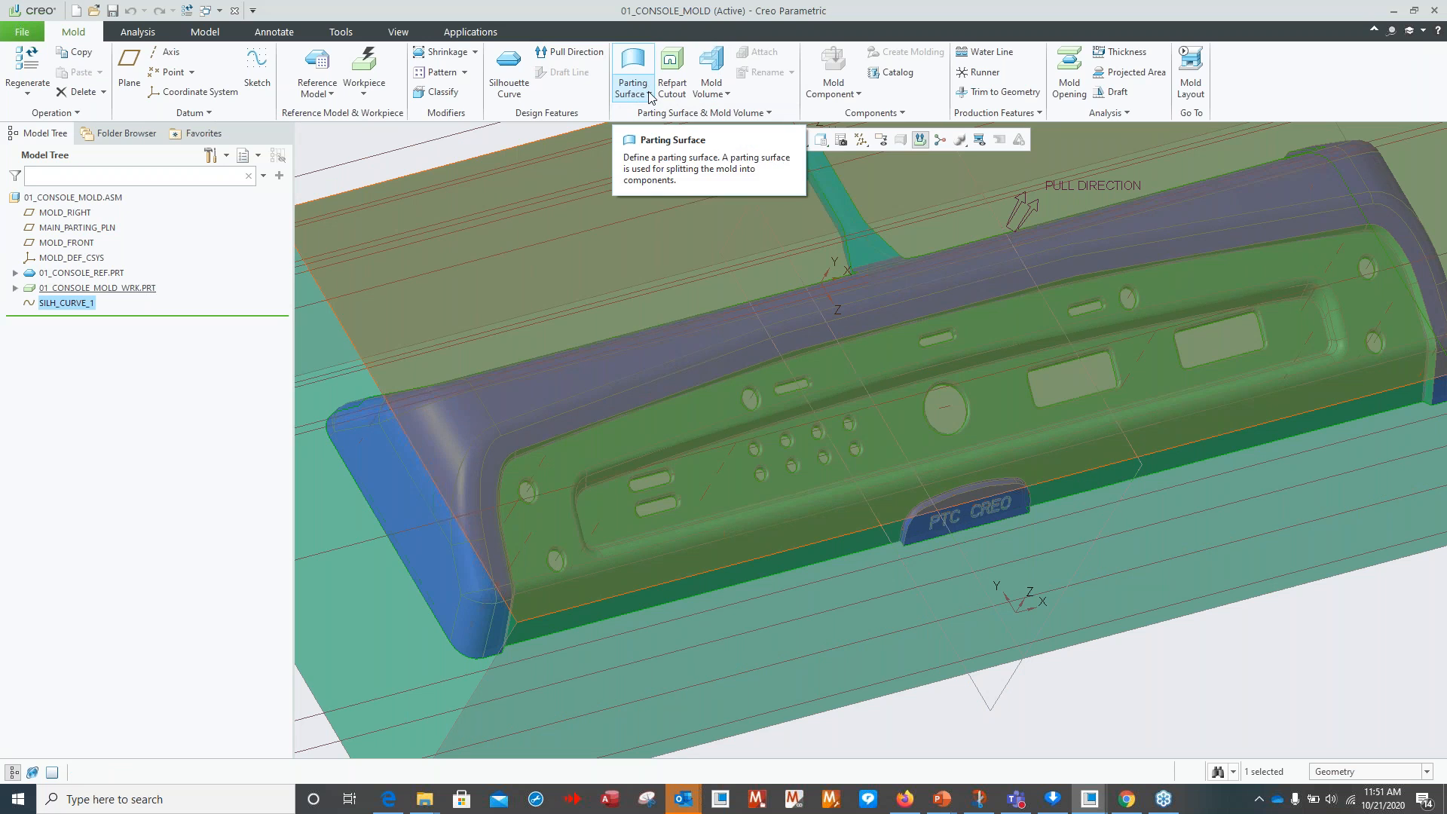
# Set the component display style of the workpiece 01_CONSOLE_MOLD_WRK.PRT to wireframe.
pyautogui.click(83, 288)
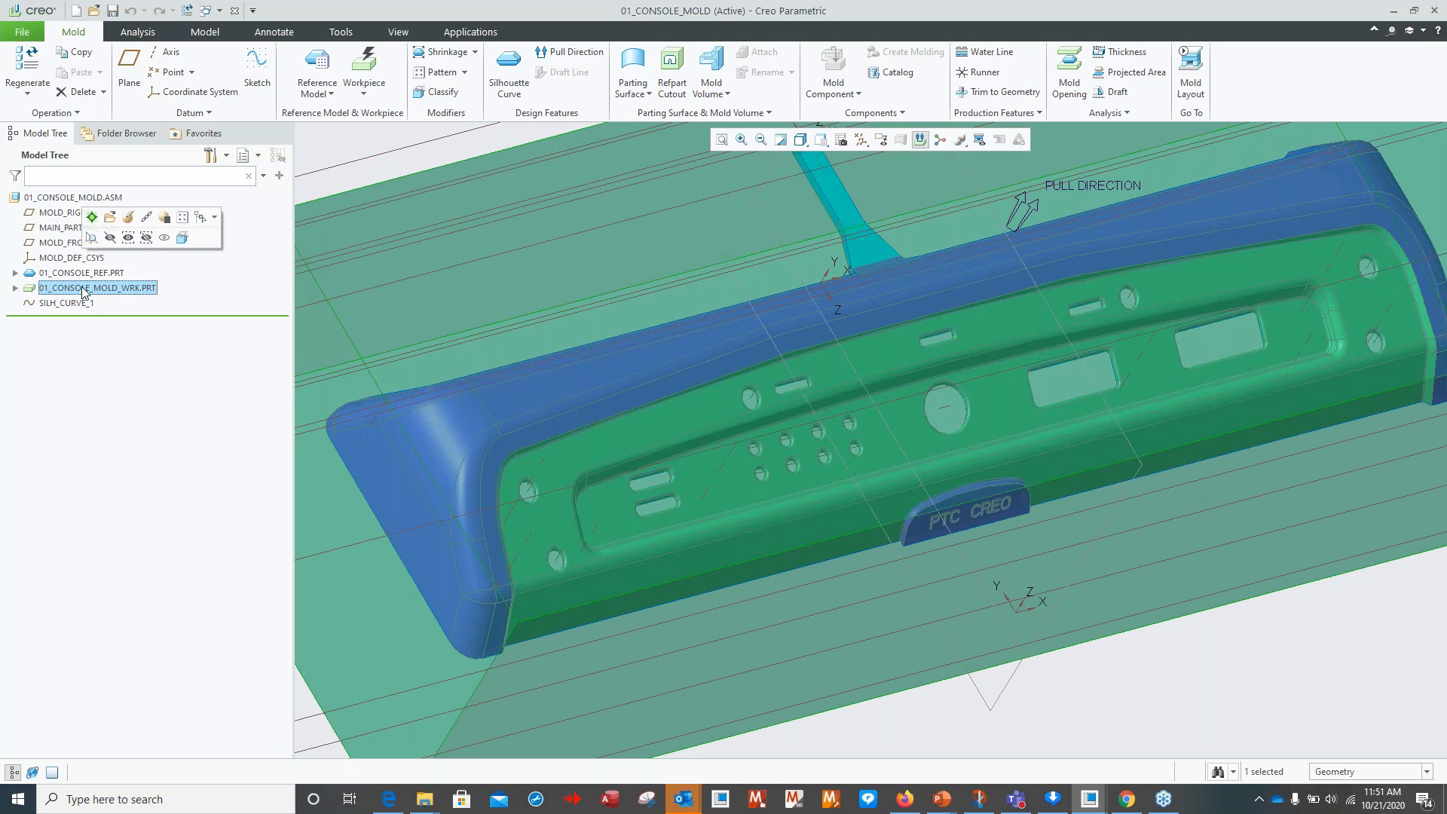
pyautogui.click(398, 32)
pyautogui.click(800, 117)
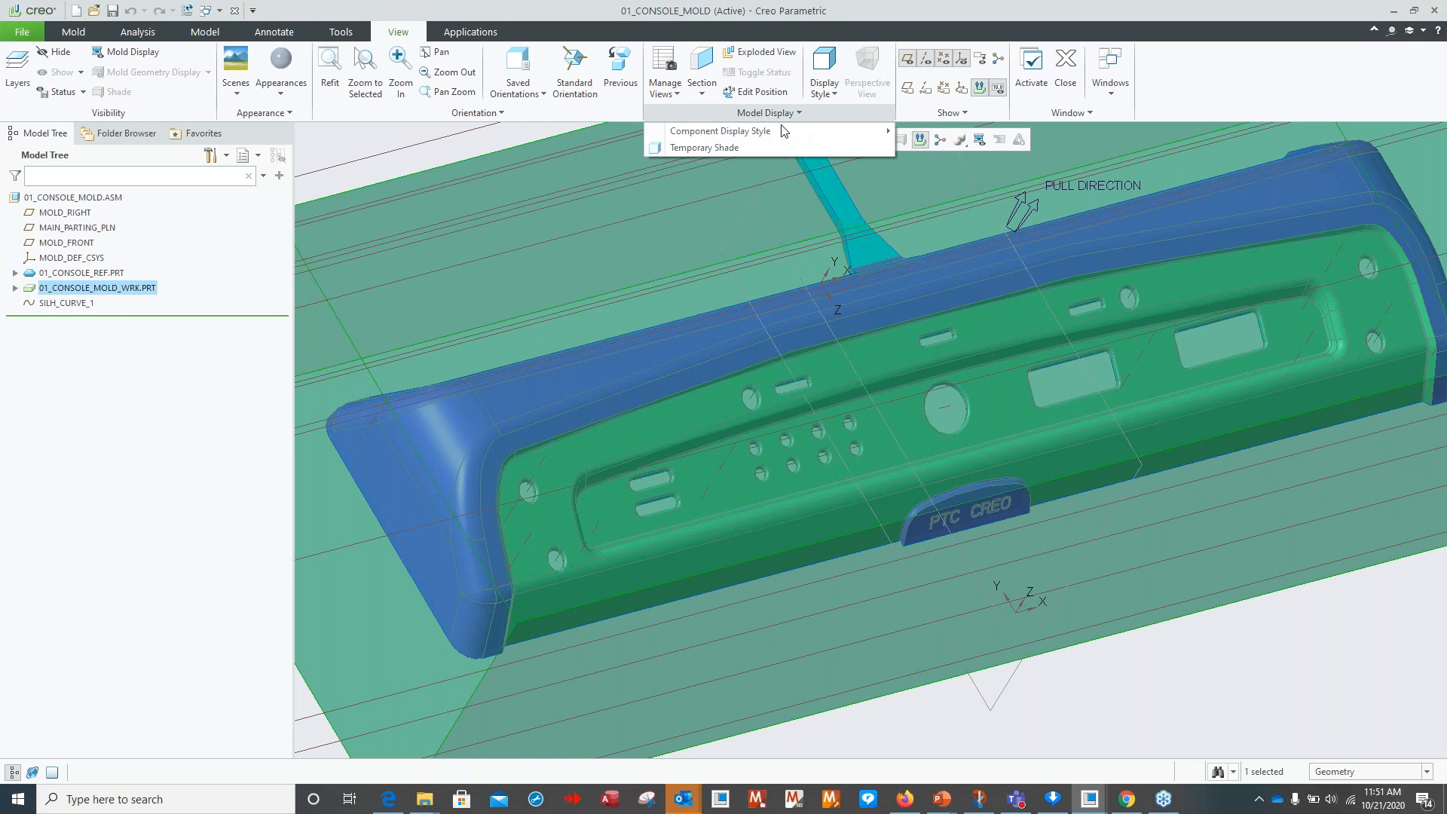
pyautogui.moveTo(867, 131)
pyautogui.click(935, 132)
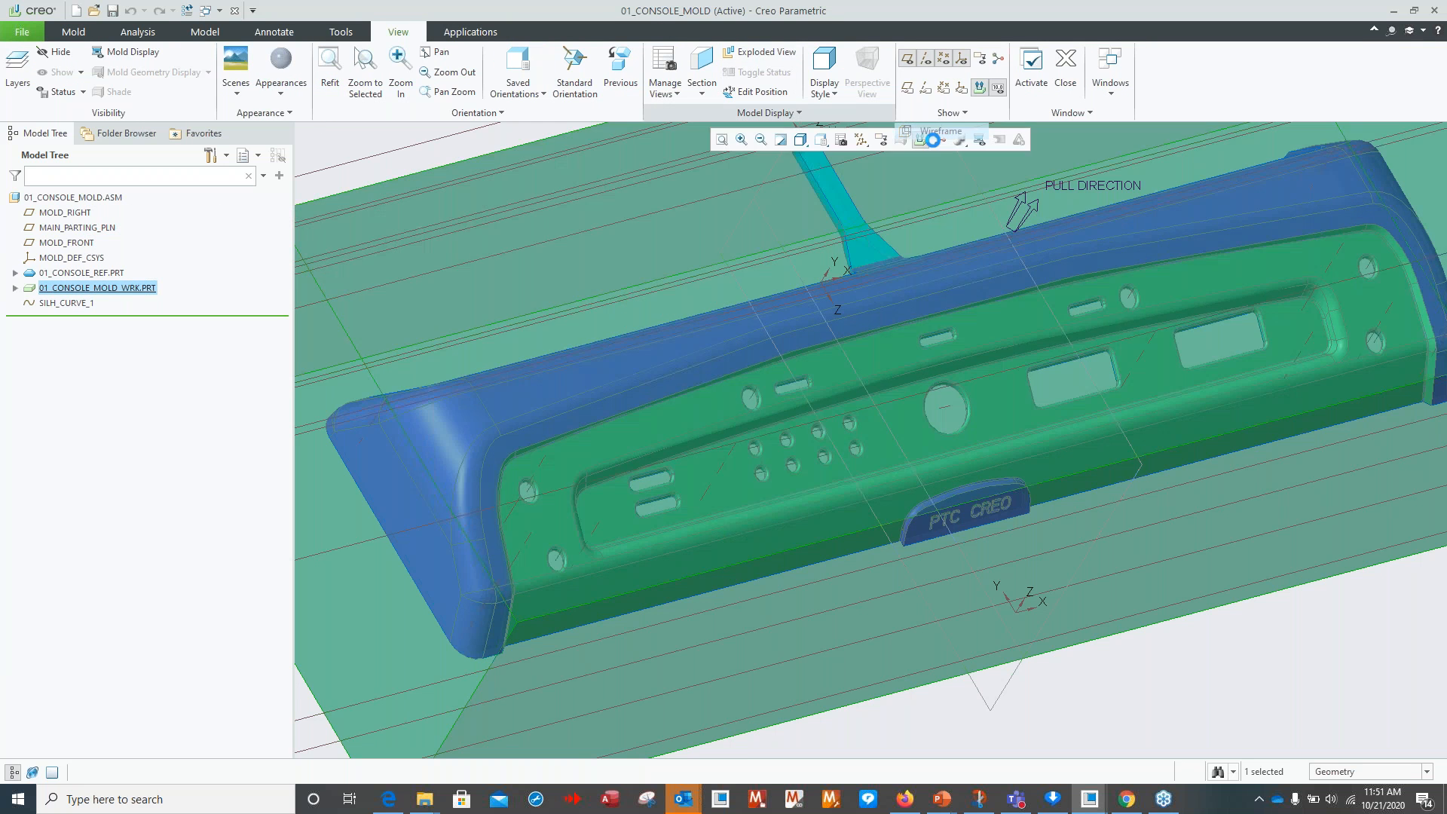
pyautogui.scroll(-2, 1159, 702)
pyautogui.keyDown('shift'); pyautogui.moveTo(1157, 701); pyautogui.dragTo(1100, 654, button='middle'); pyautogui.keyUp('shift')
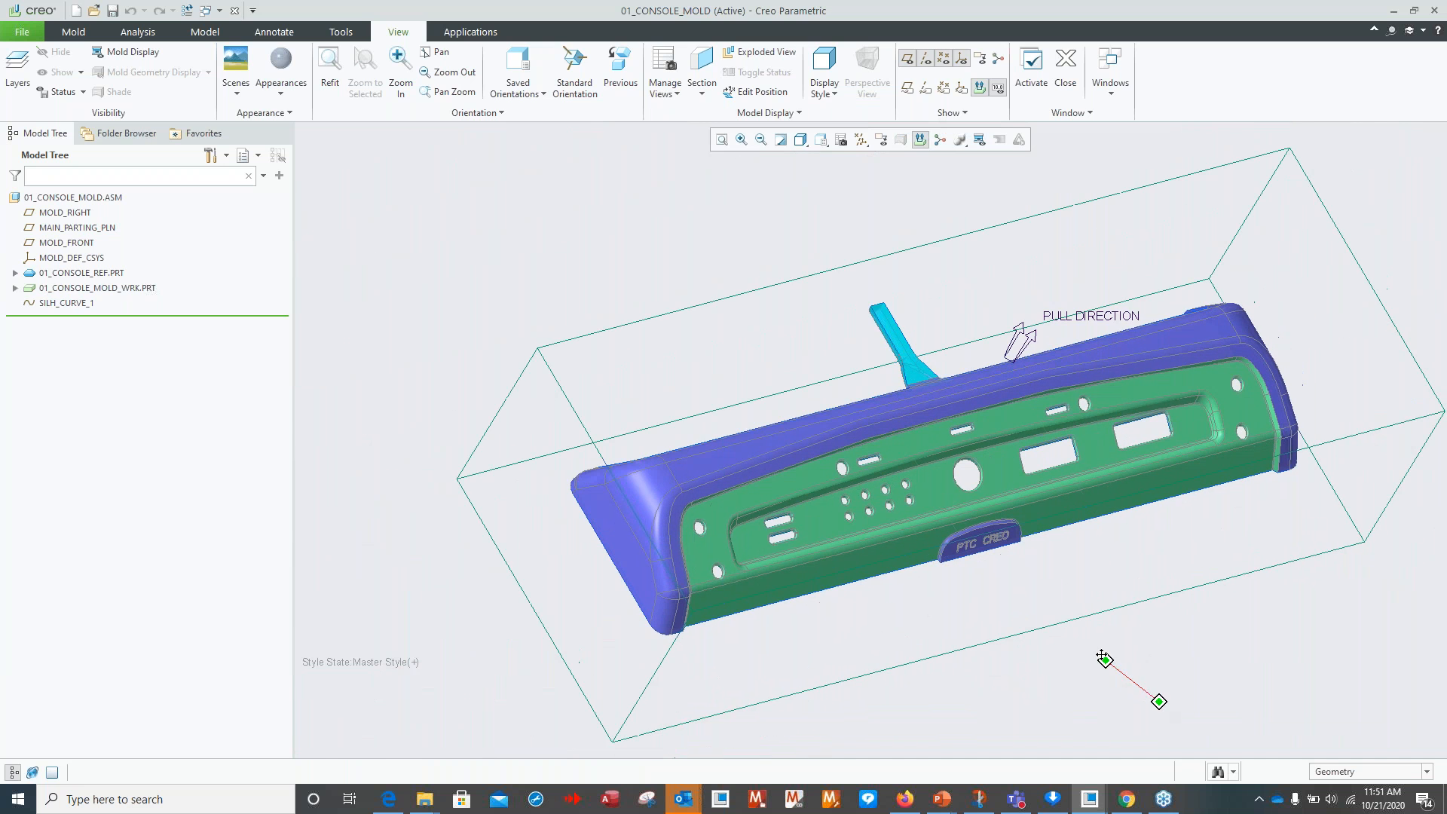
# Turn off the display of all datum axes, points, coordinate systems and planes.
pyautogui.click(861, 140)
pyautogui.click(861, 158)
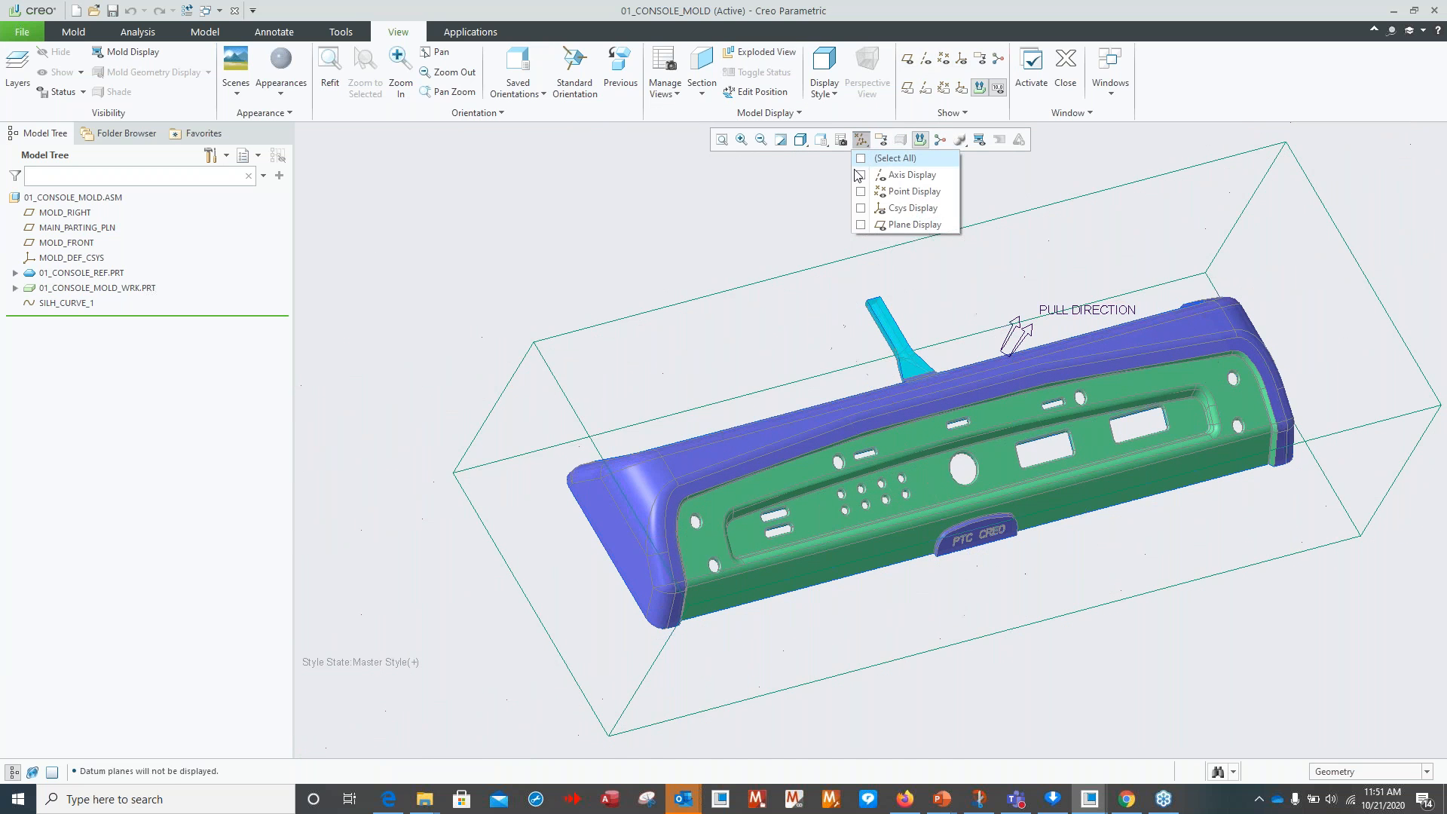
pyautogui.click(780, 470)
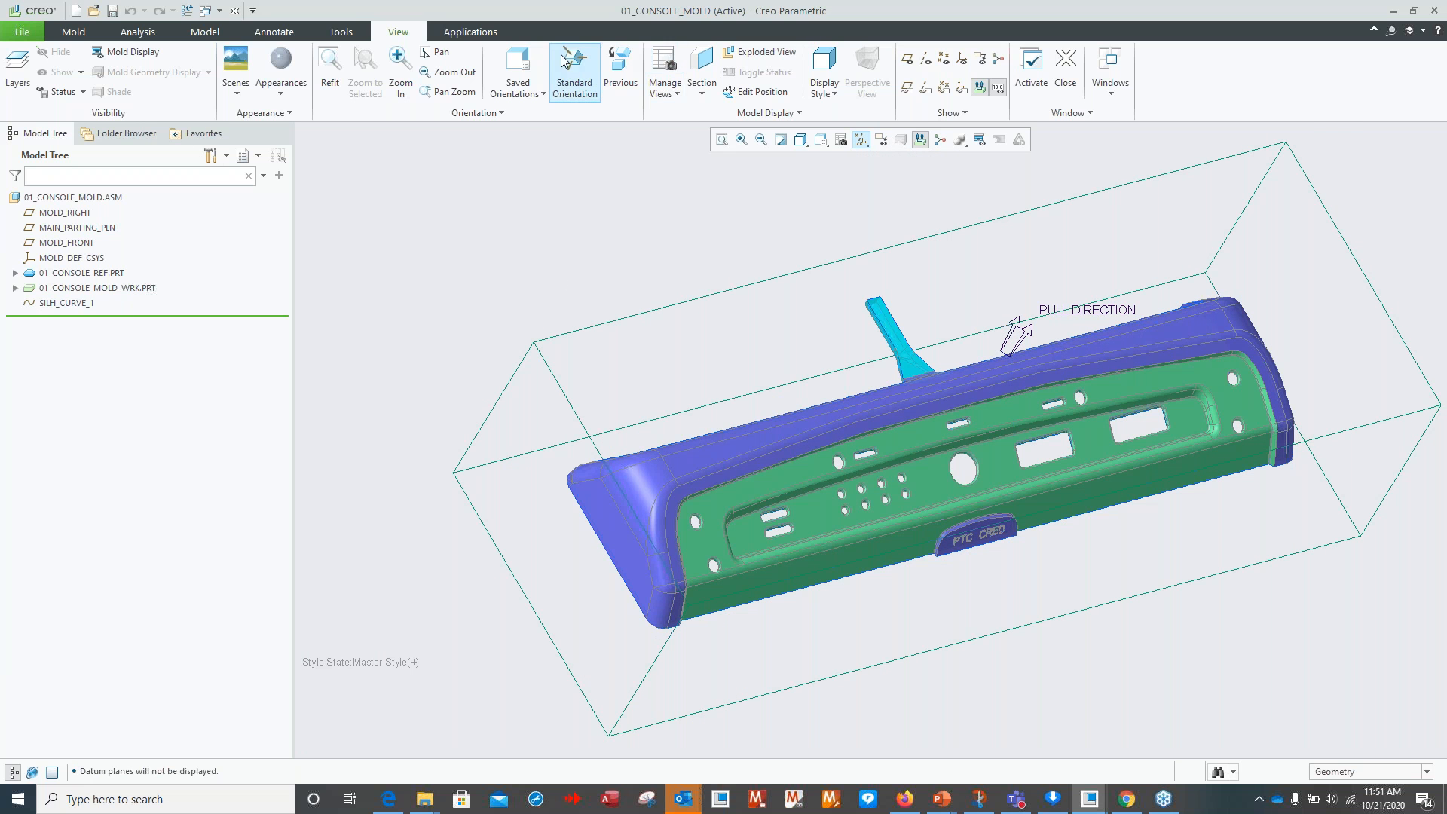
# Start a parting surface with a skirt surface and define its curves from the silhouette curve feature.
pyautogui.click(73, 32)
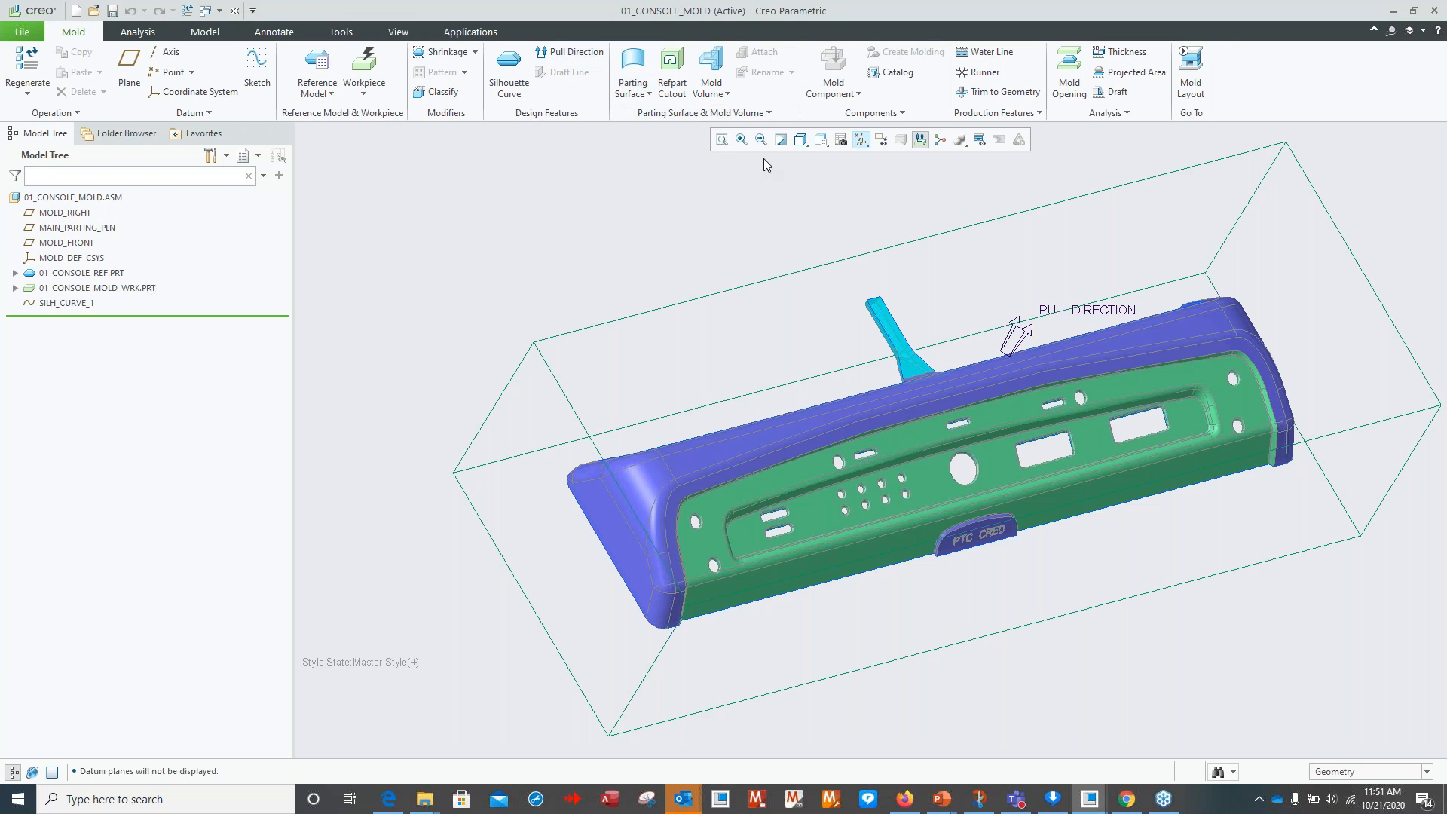
pyautogui.click(641, 90)
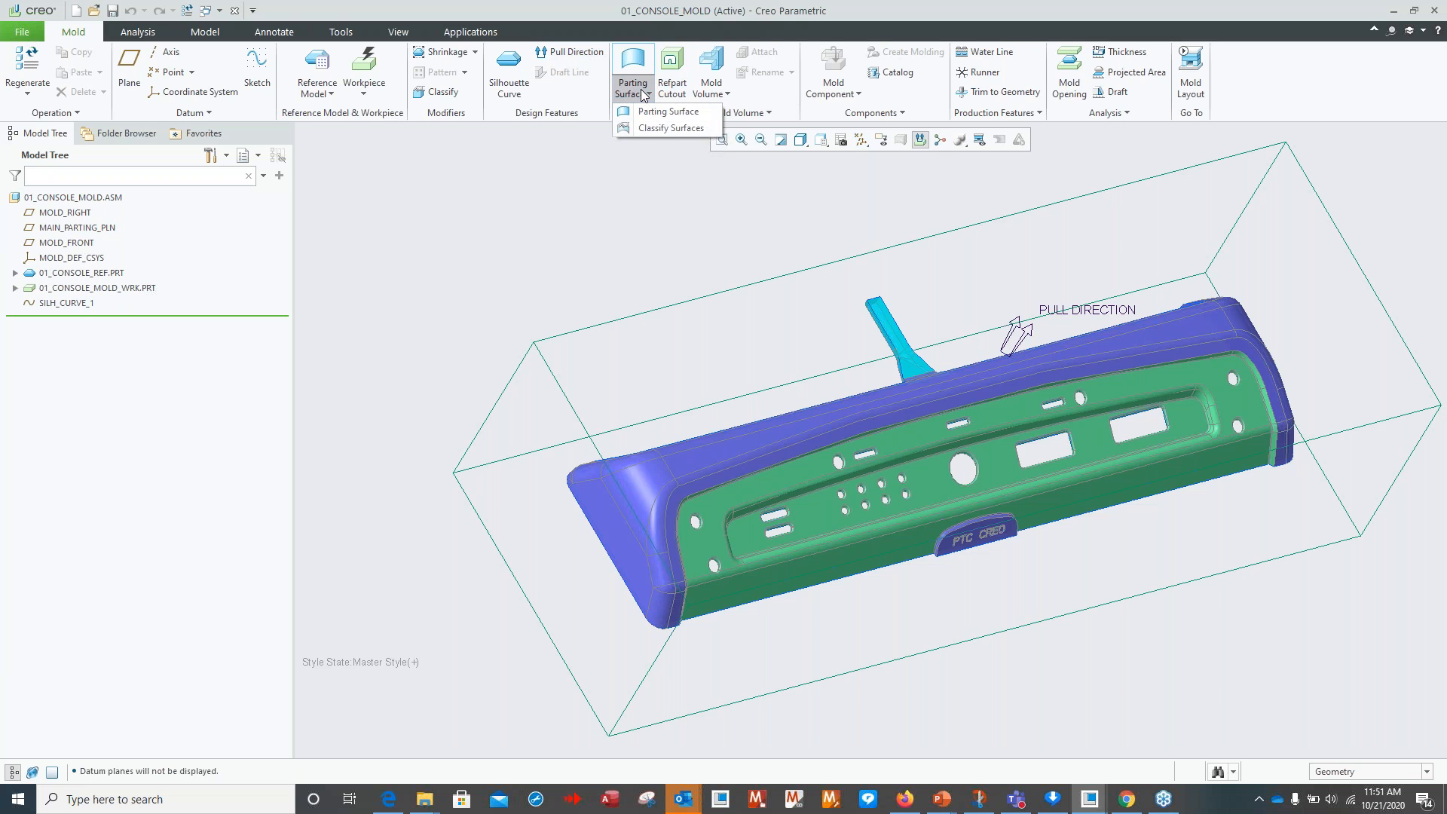
pyautogui.click(666, 111)
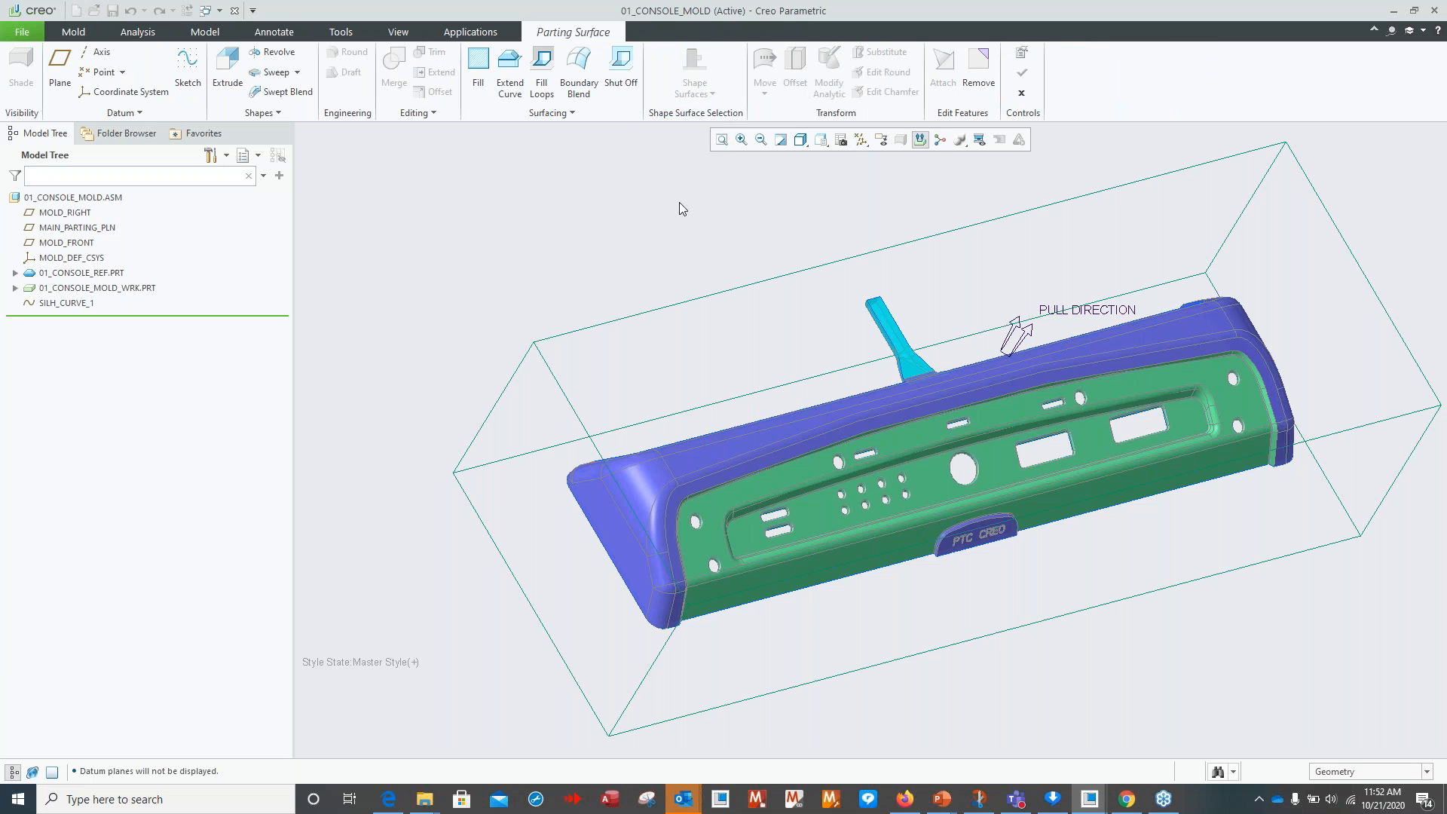
pyautogui.click(572, 110)
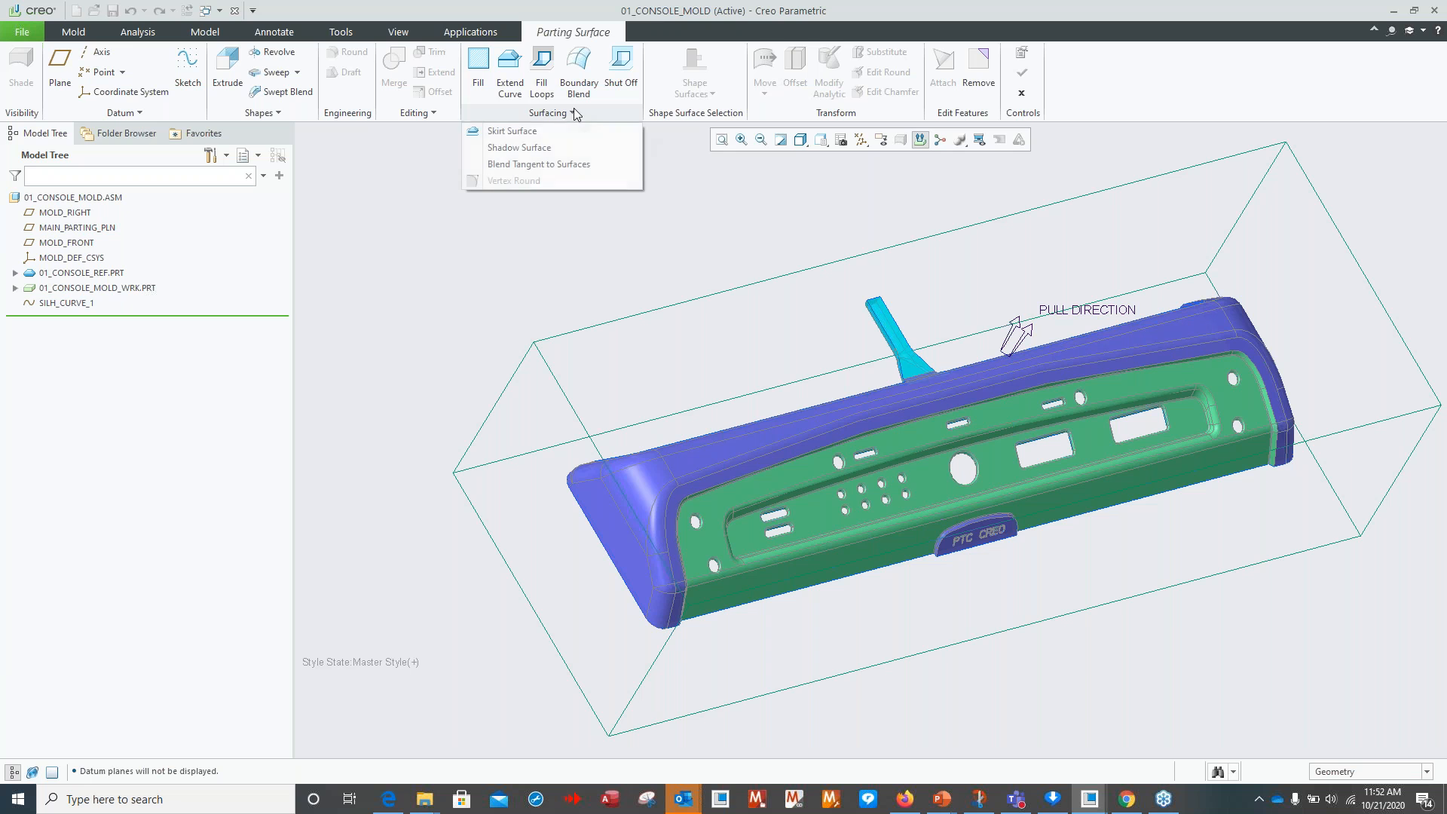
pyautogui.click(513, 131)
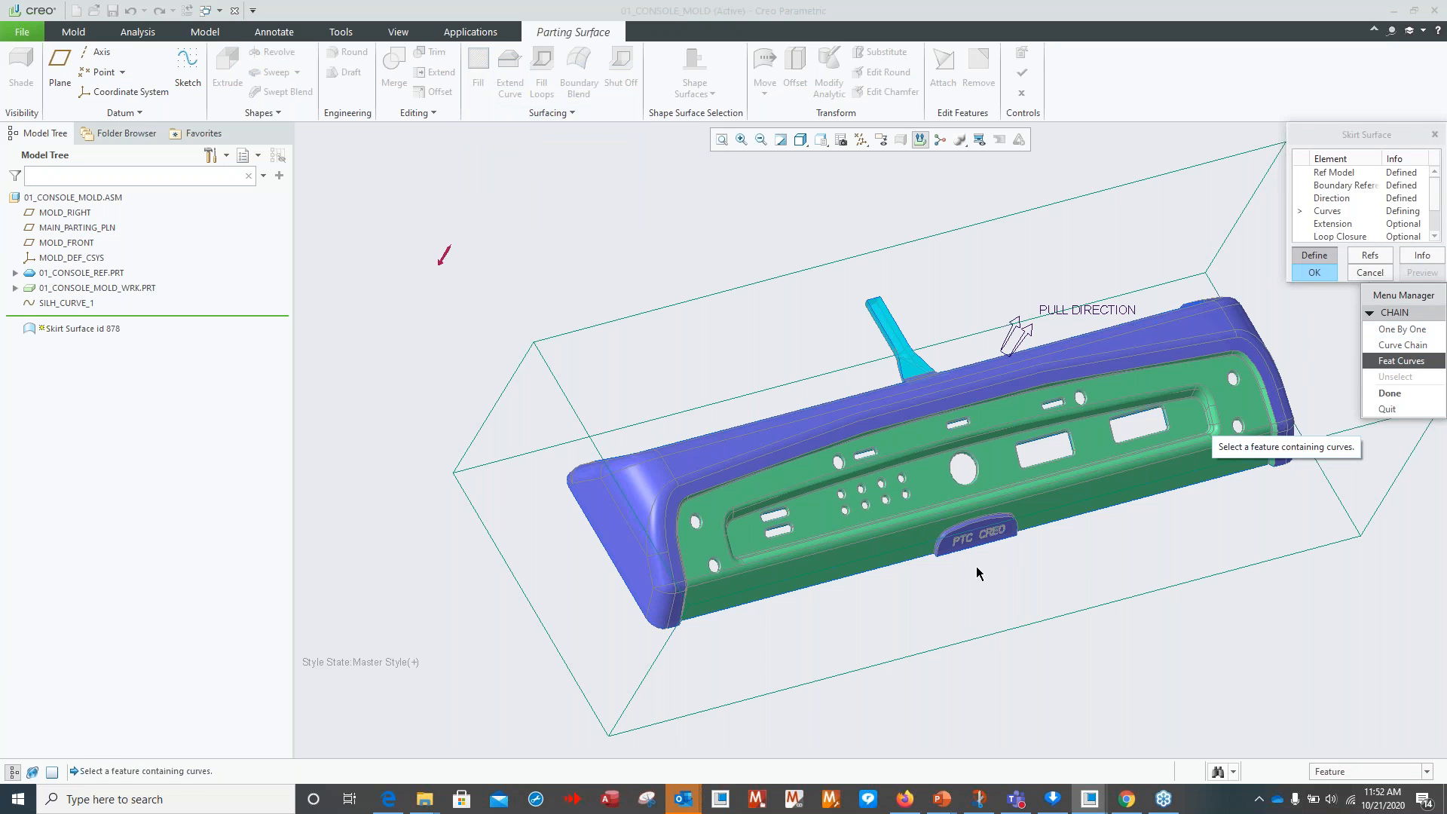
pyautogui.click(909, 571)
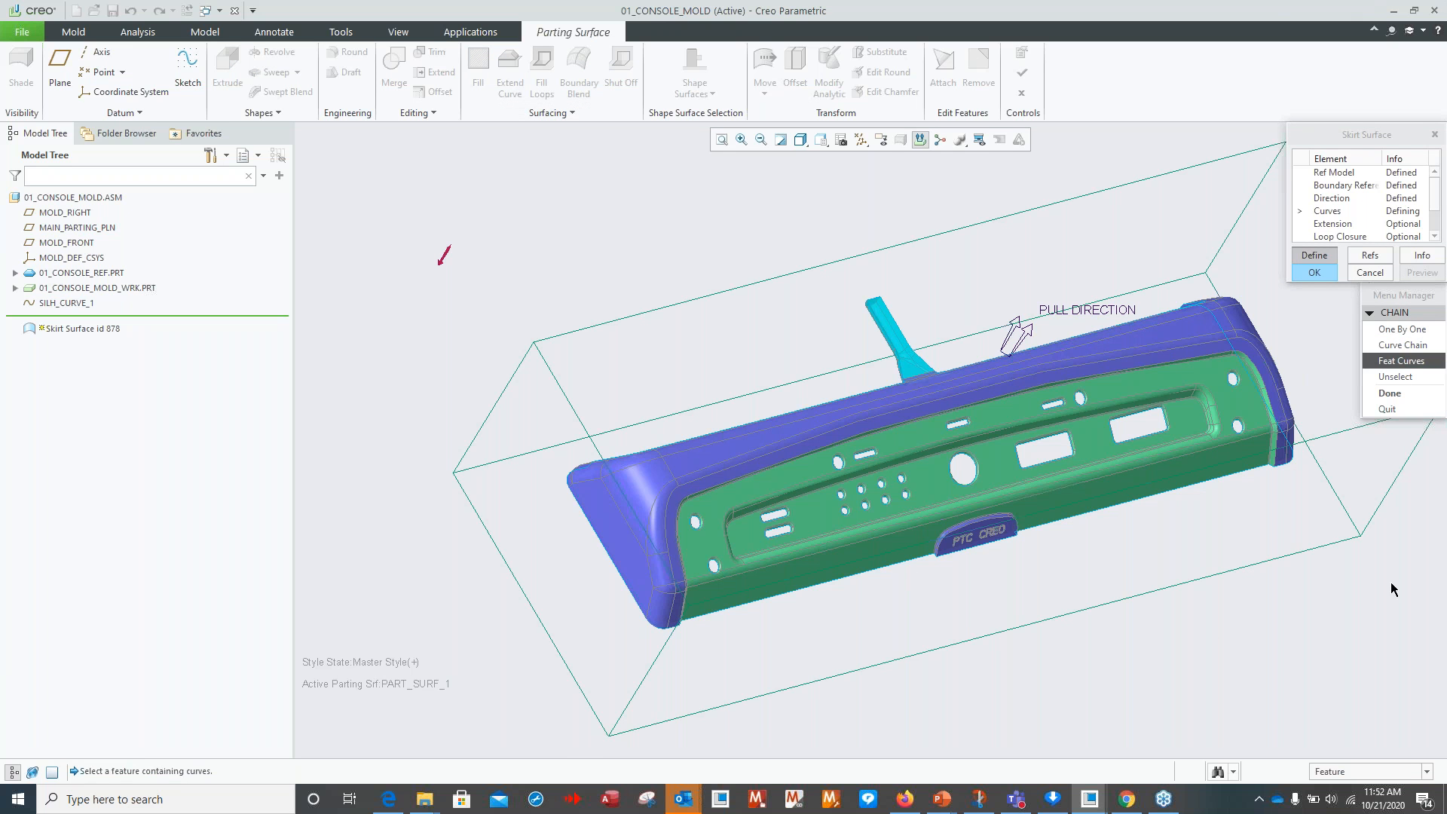
pyautogui.keyDown('shift'); pyautogui.moveTo(1393, 590); pyautogui.dragTo(1146, 560, button='middle'); pyautogui.keyUp('shift')
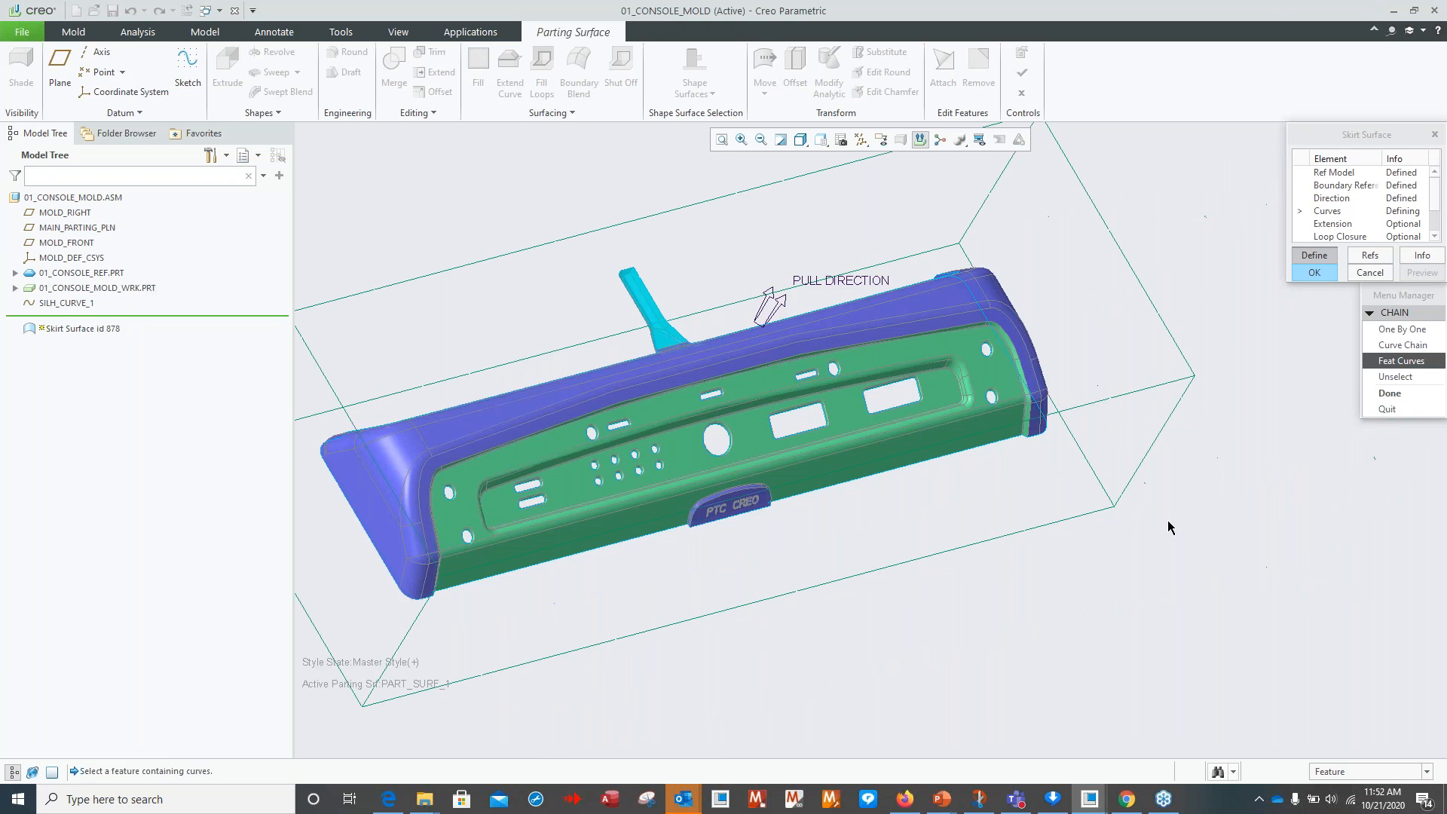
pyautogui.click(1390, 393)
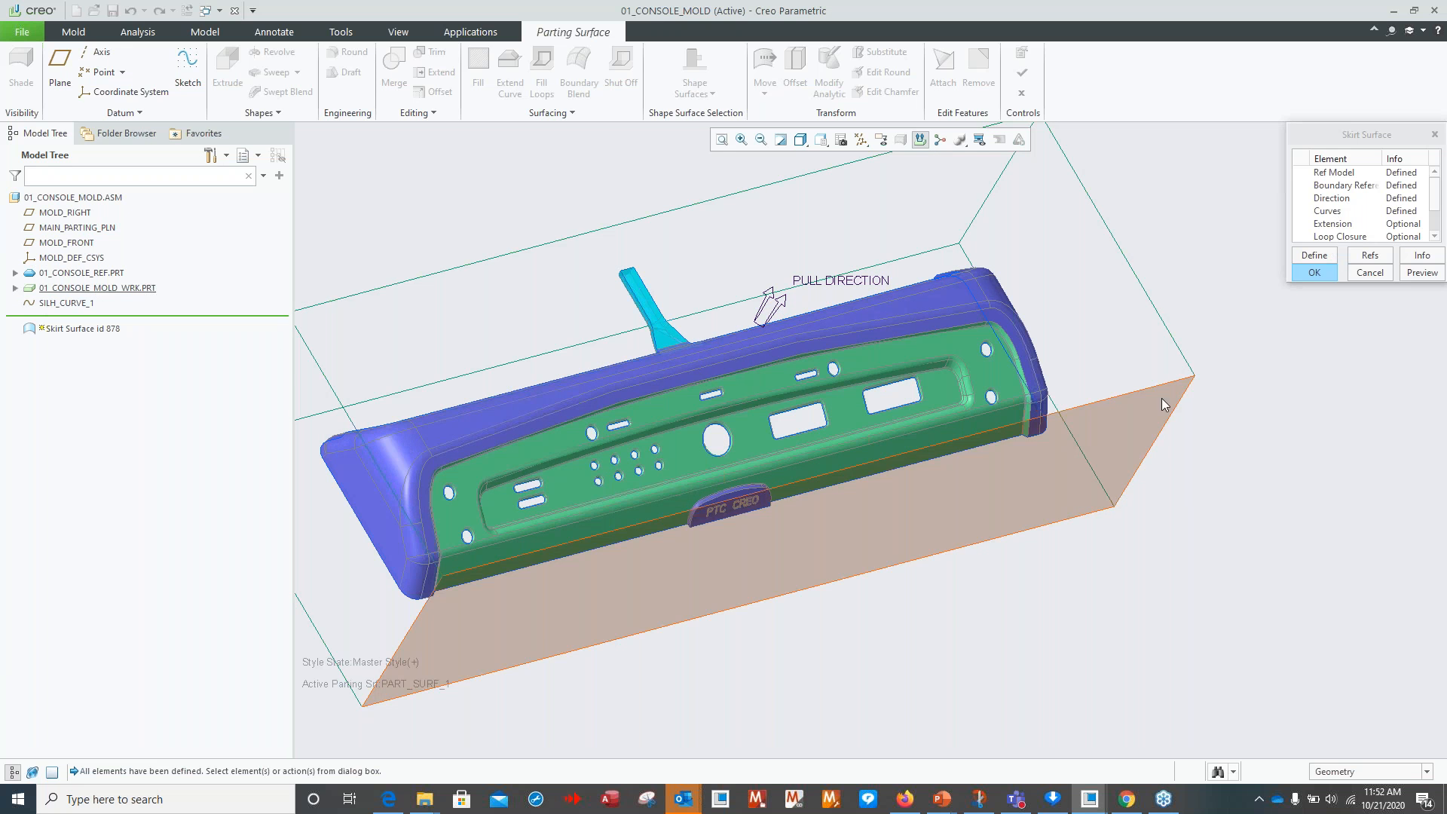
# View the skirt surface's default extension directions around the console outline, then cancel the extension settings.
pyautogui.click(1331, 224)
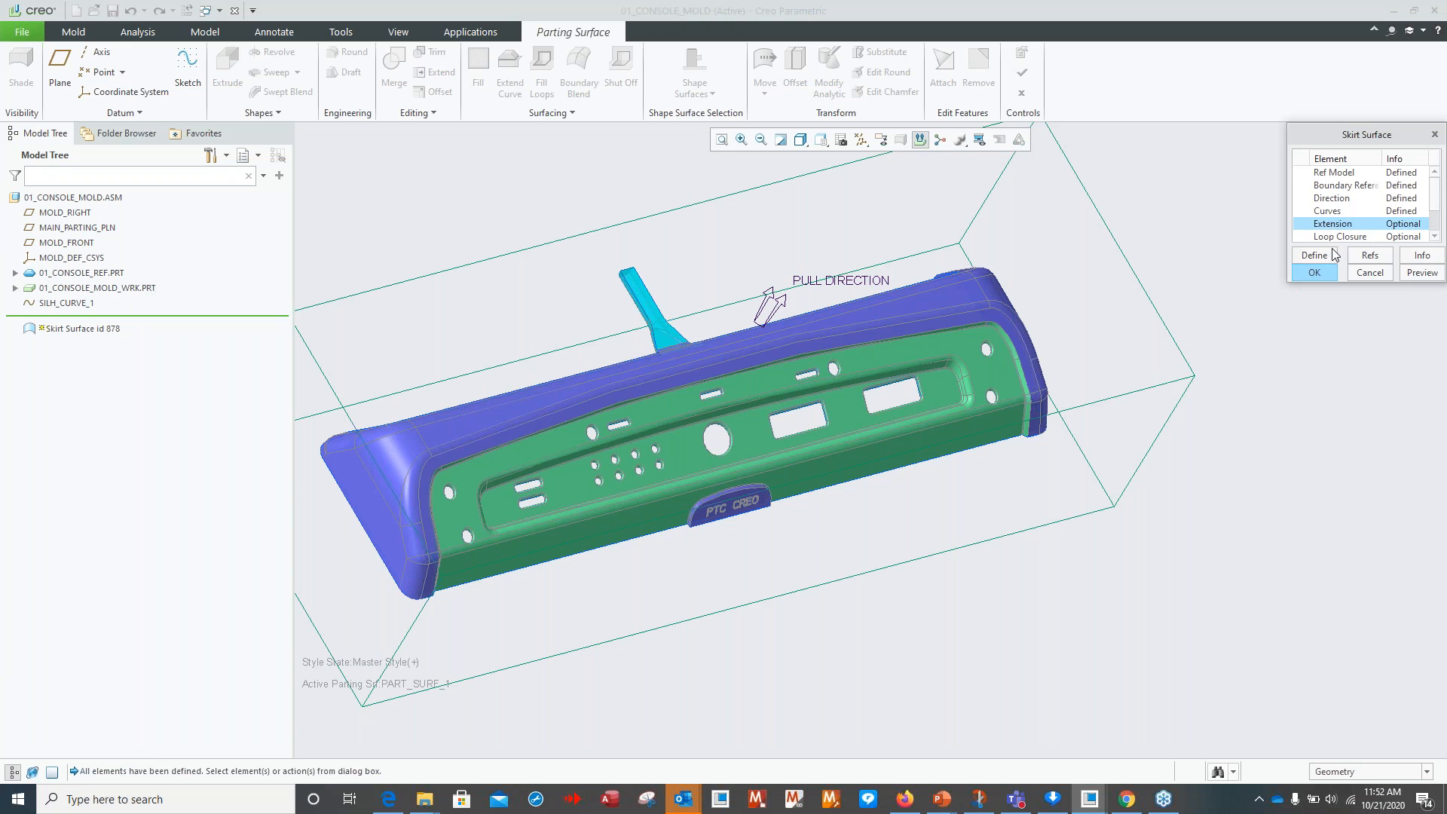
pyautogui.click(1315, 256)
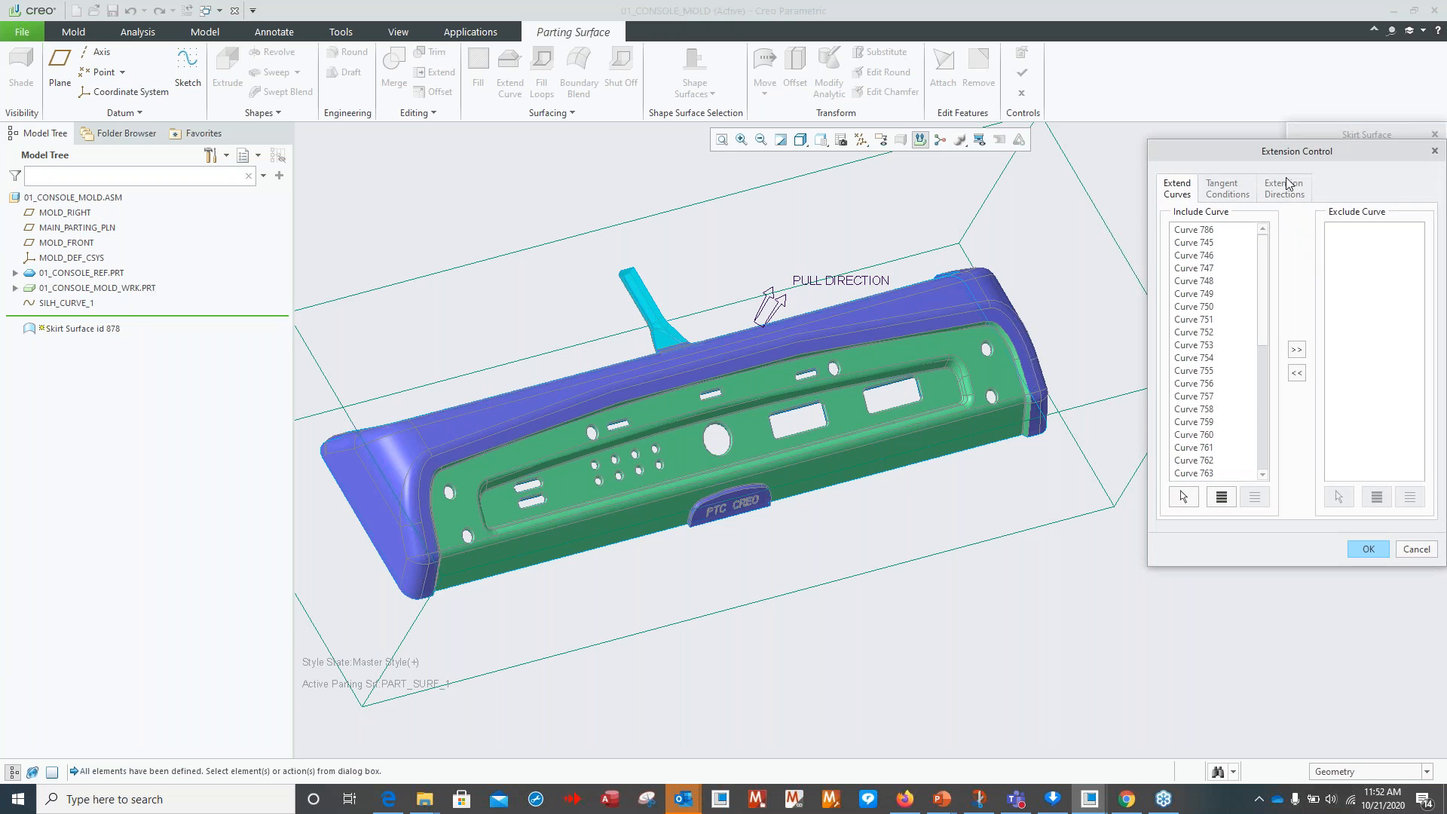
pyautogui.click(1288, 192)
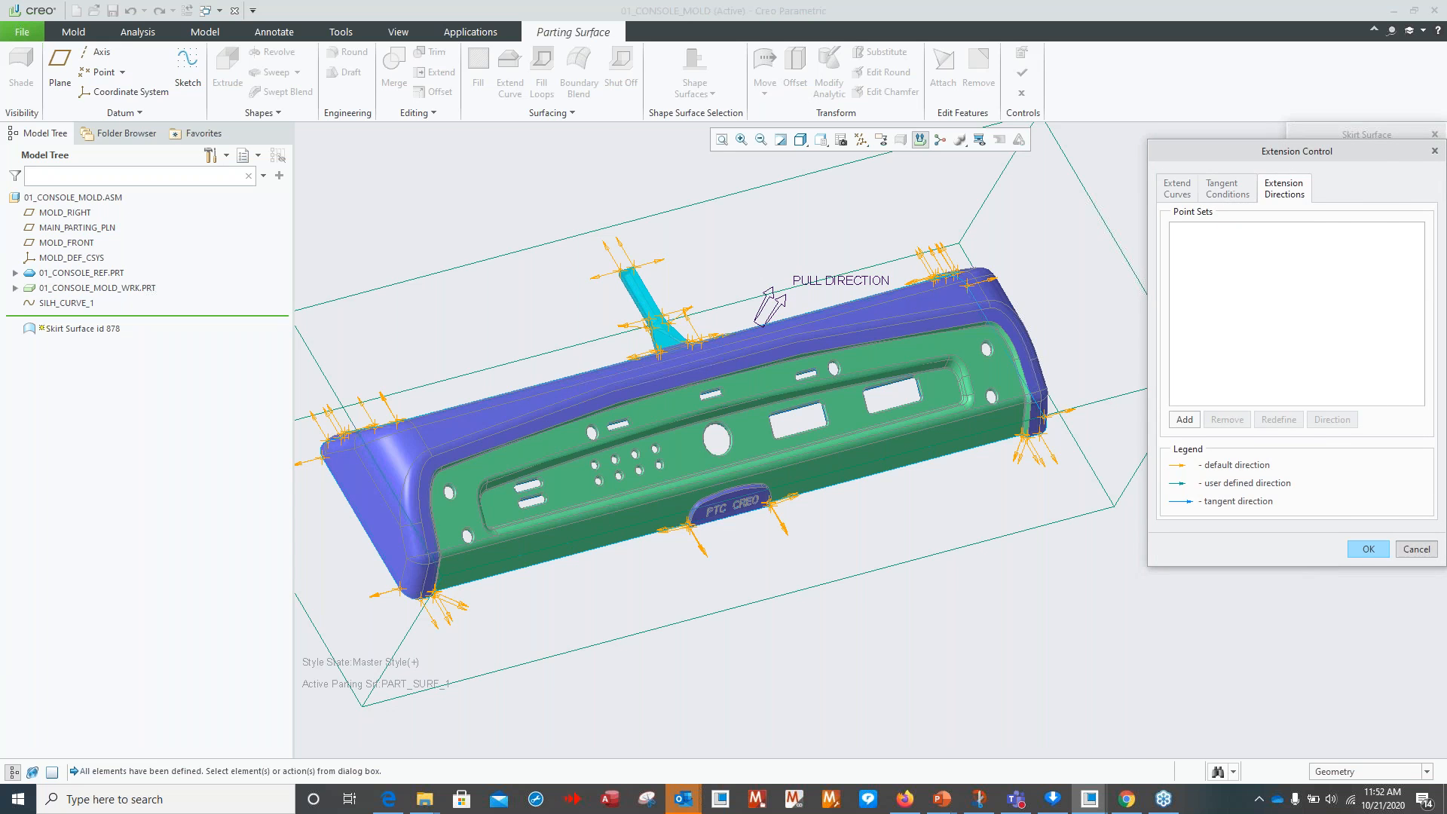
pyautogui.click(1415, 549)
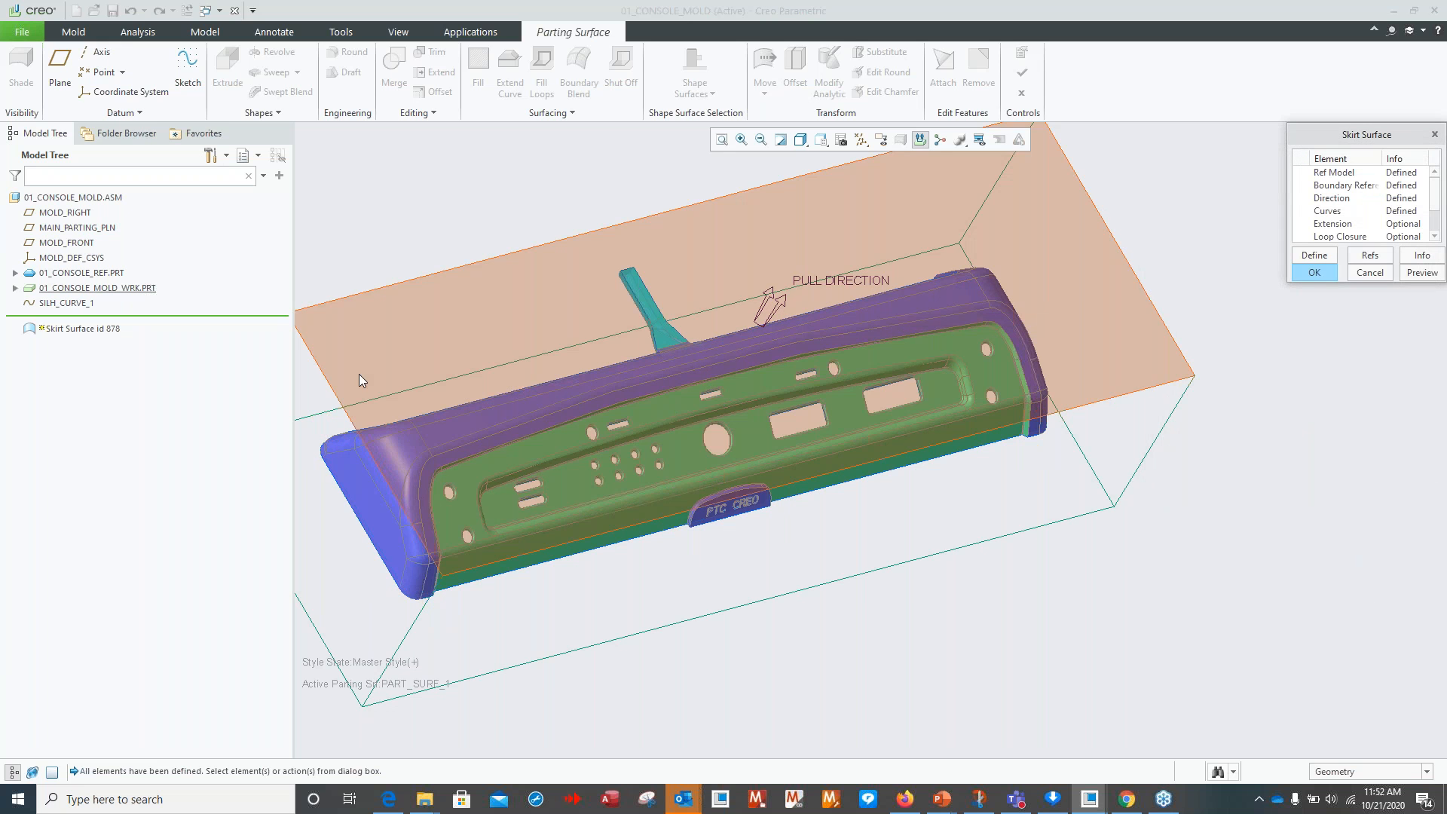
# Redefine the skirt surface's extension and examine the default extension directions at the PTC CREO tab and the adjoining front corner.
pyautogui.click(1333, 227)
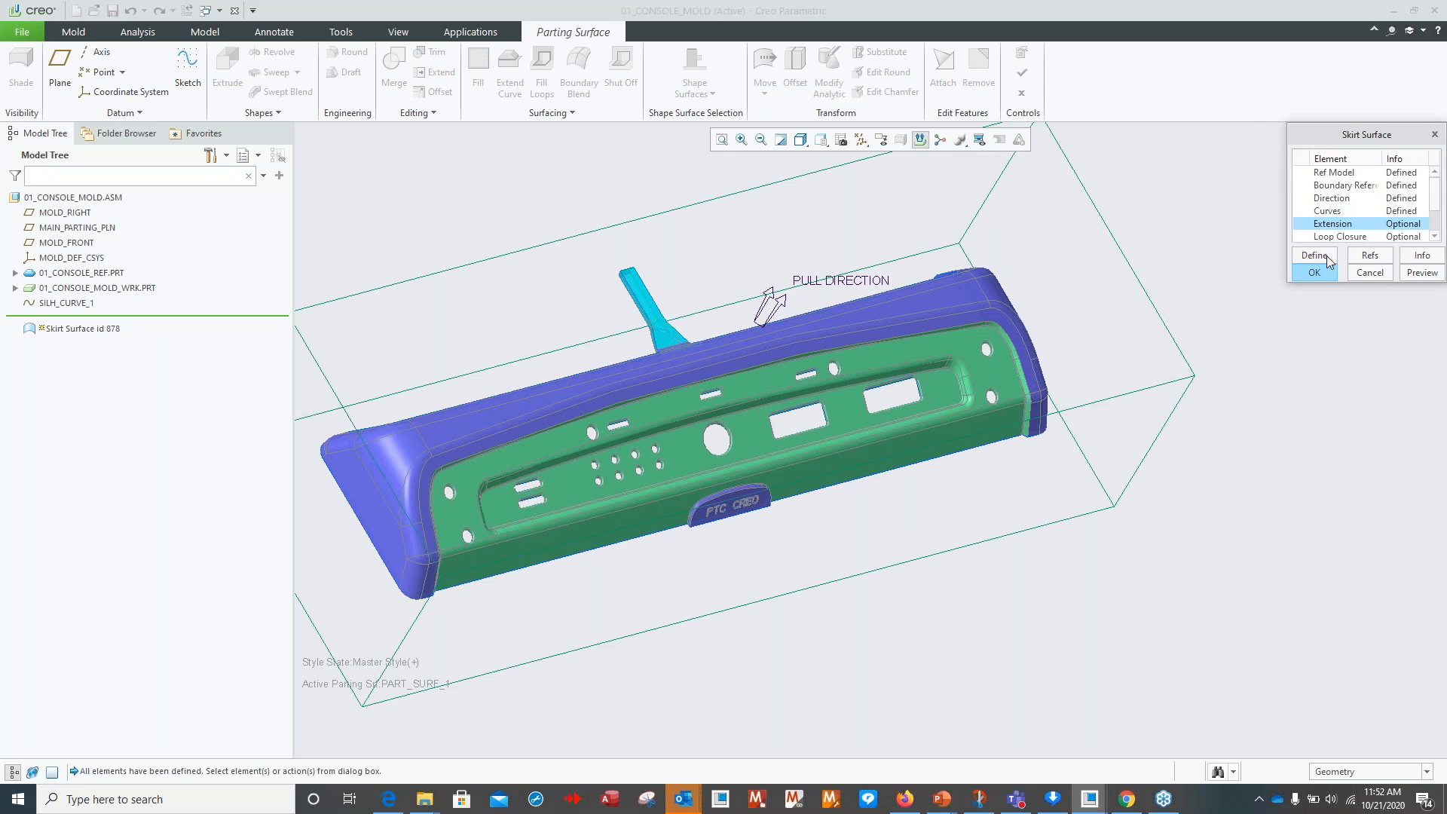
pyautogui.click(1314, 256)
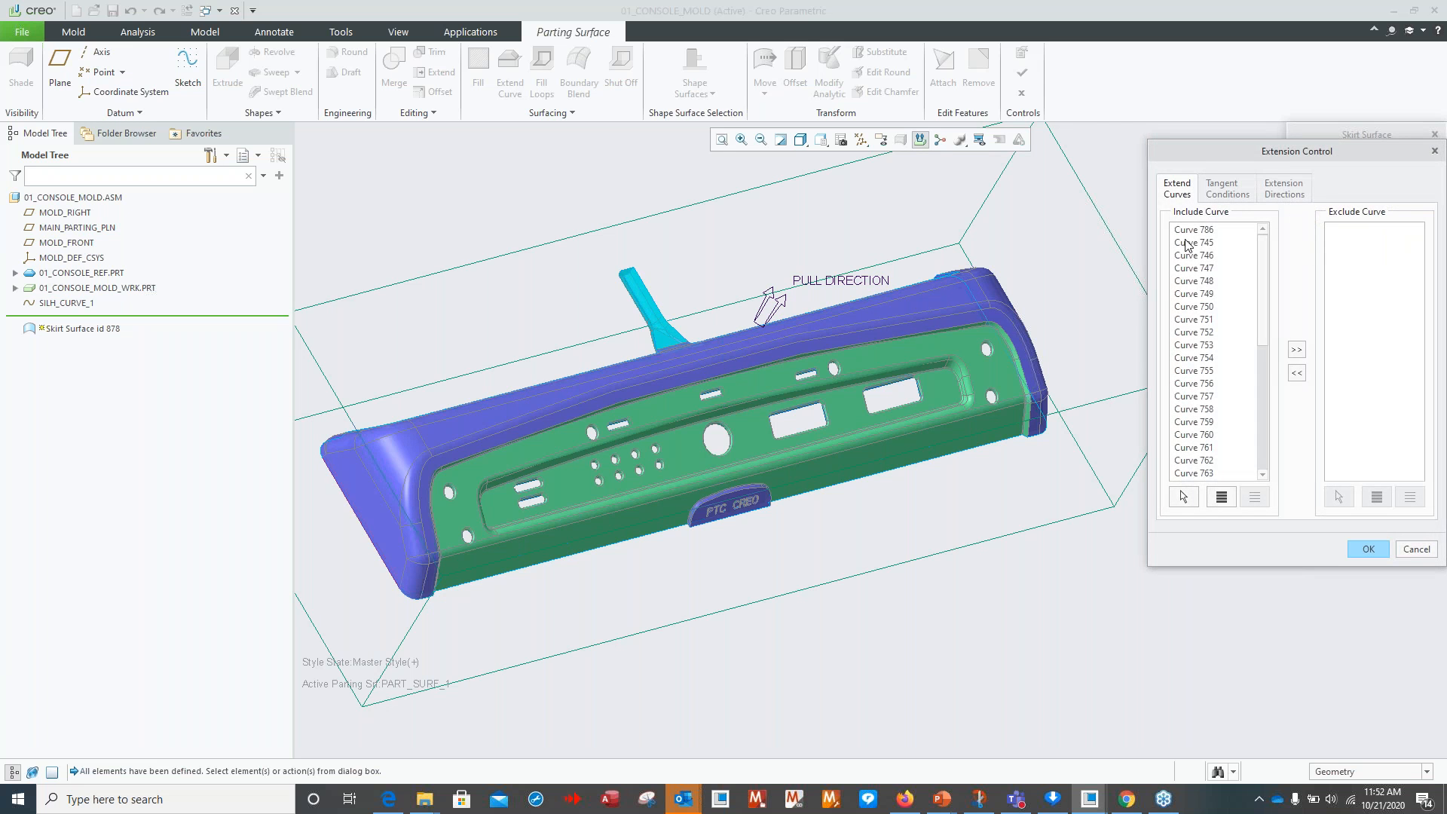
pyautogui.click(1289, 196)
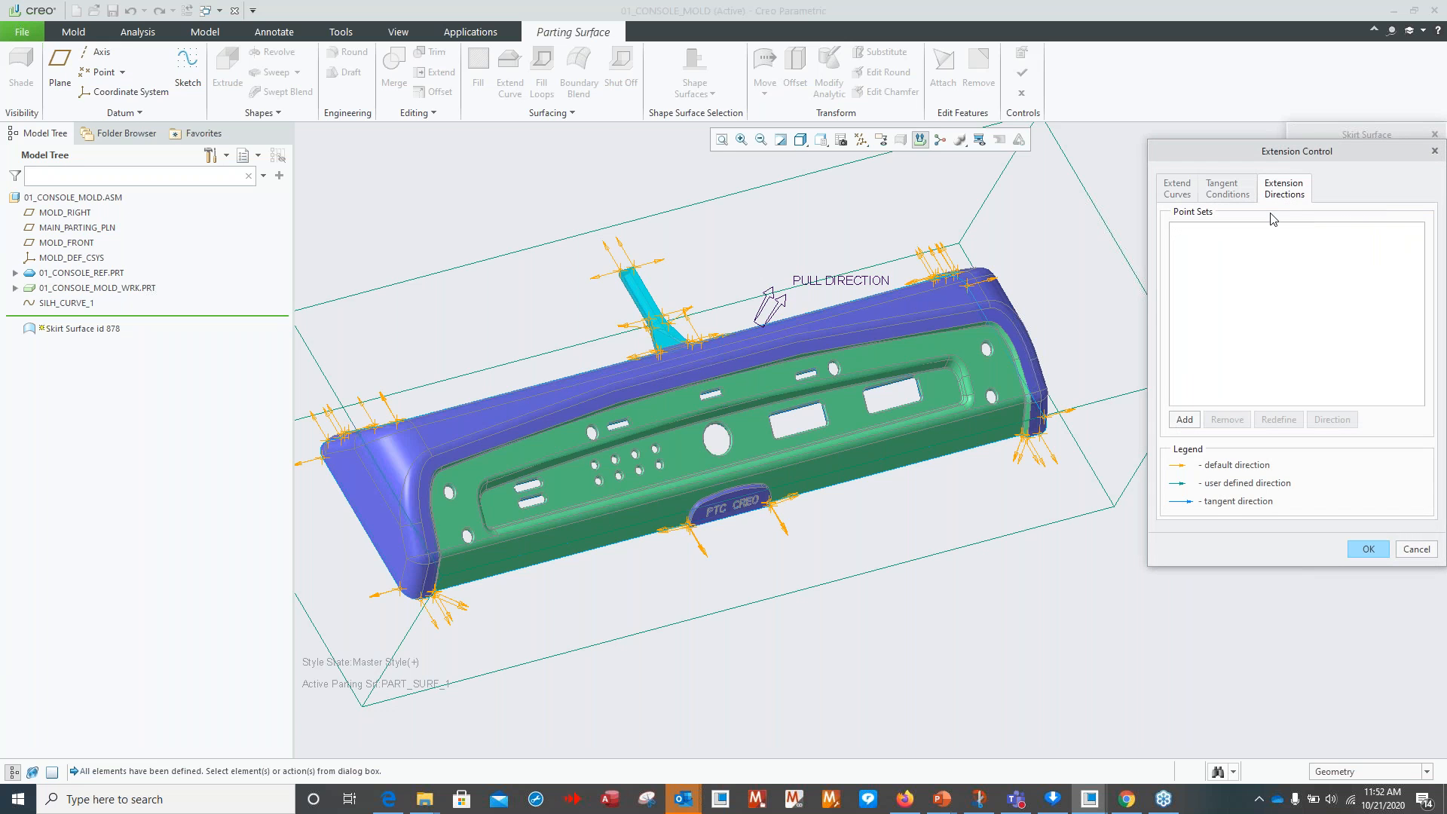
pyautogui.keyDown('shift'); pyautogui.moveTo(623, 666); pyautogui.dragTo(850, 599, button='middle'); pyautogui.keyUp('shift')
pyautogui.scroll(-2, 853, 528)
pyautogui.scroll(-8, 885, 485)
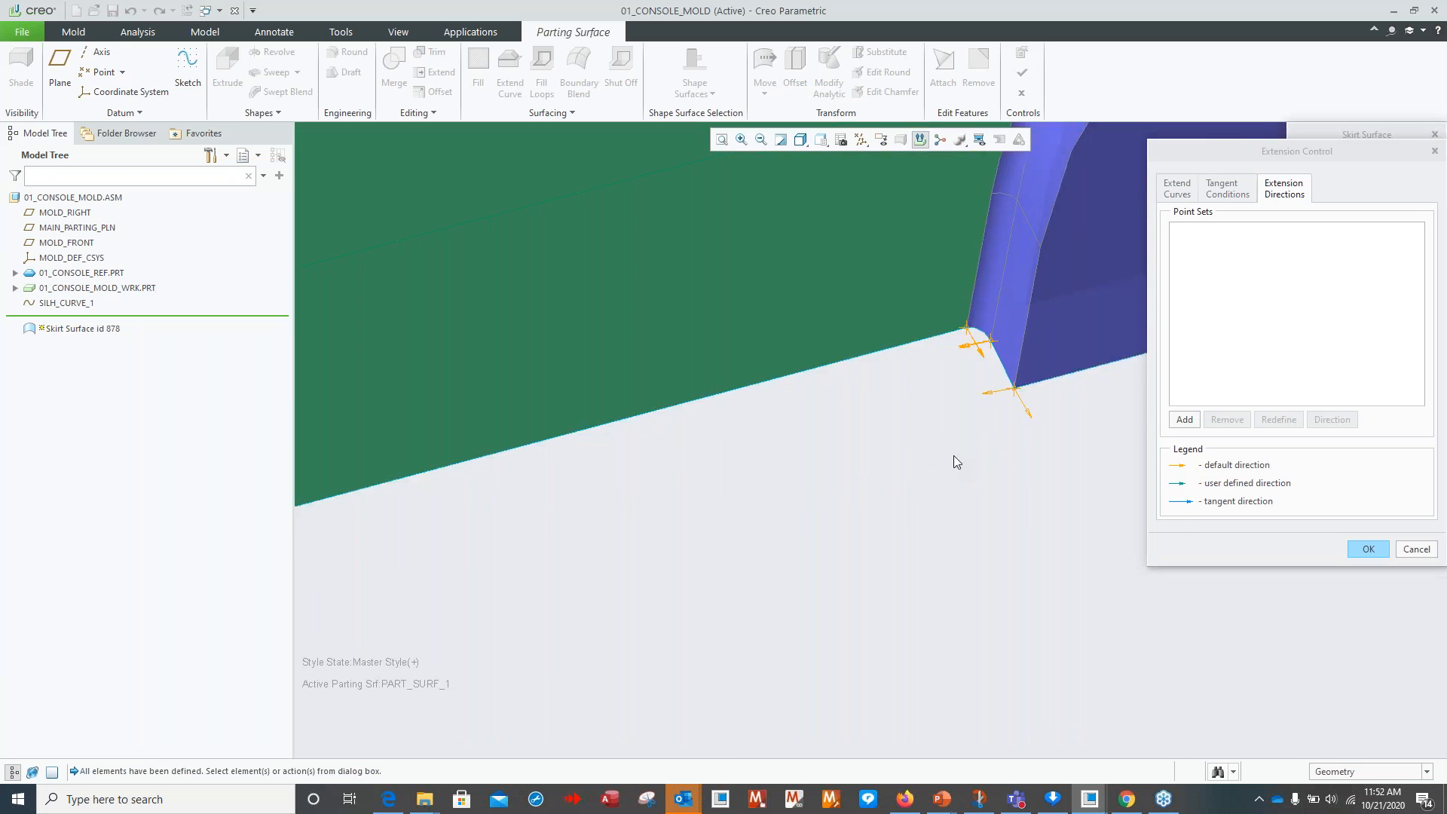
pyautogui.moveTo(952, 456)
pyautogui.mouseDown(button='middle')
pyautogui.moveTo(694, 607)
pyautogui.moveTo(825, 500)
pyautogui.mouseUp(button='middle')
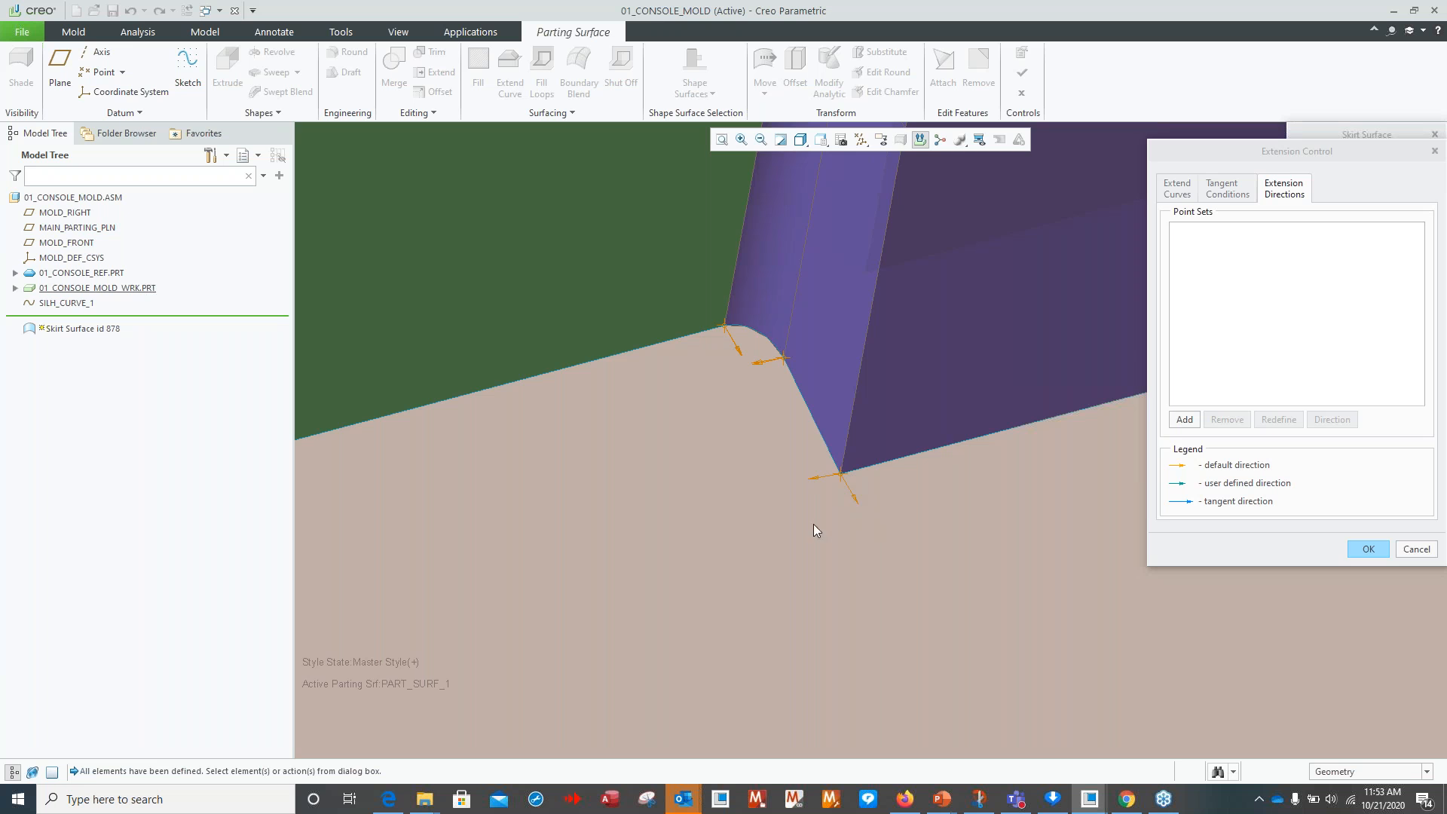
pyautogui.scroll(6, 817, 532)
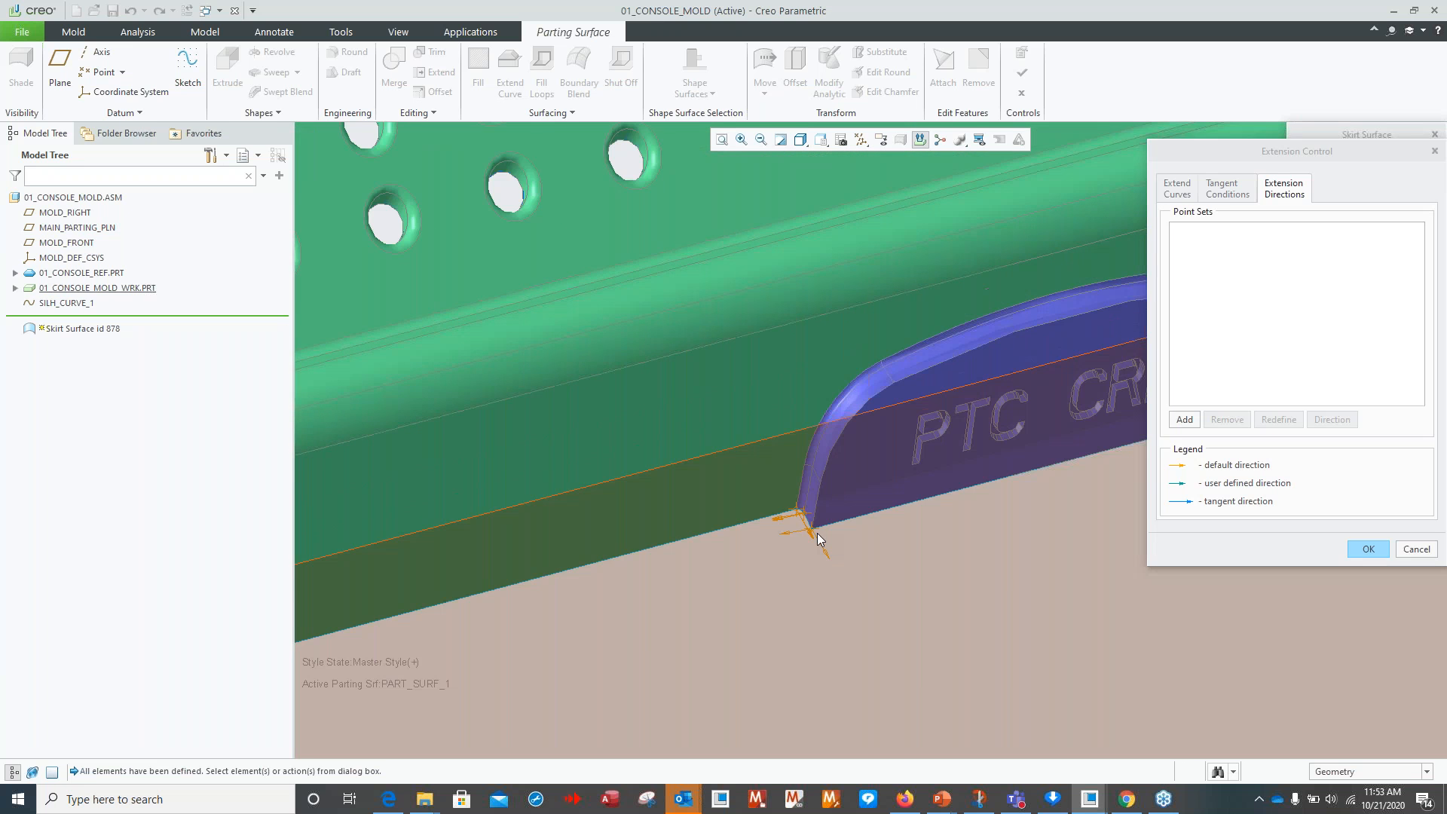
pyautogui.scroll(-3, 681, 592)
pyautogui.scroll(4, 681, 593)
pyautogui.scroll(-5, 547, 588)
pyautogui.scroll(-3, 549, 504)
pyautogui.keyDown('shift'); pyautogui.moveTo(591, 508); pyautogui.dragTo(763, 607, button='middle'); pyautogui.keyUp('shift')
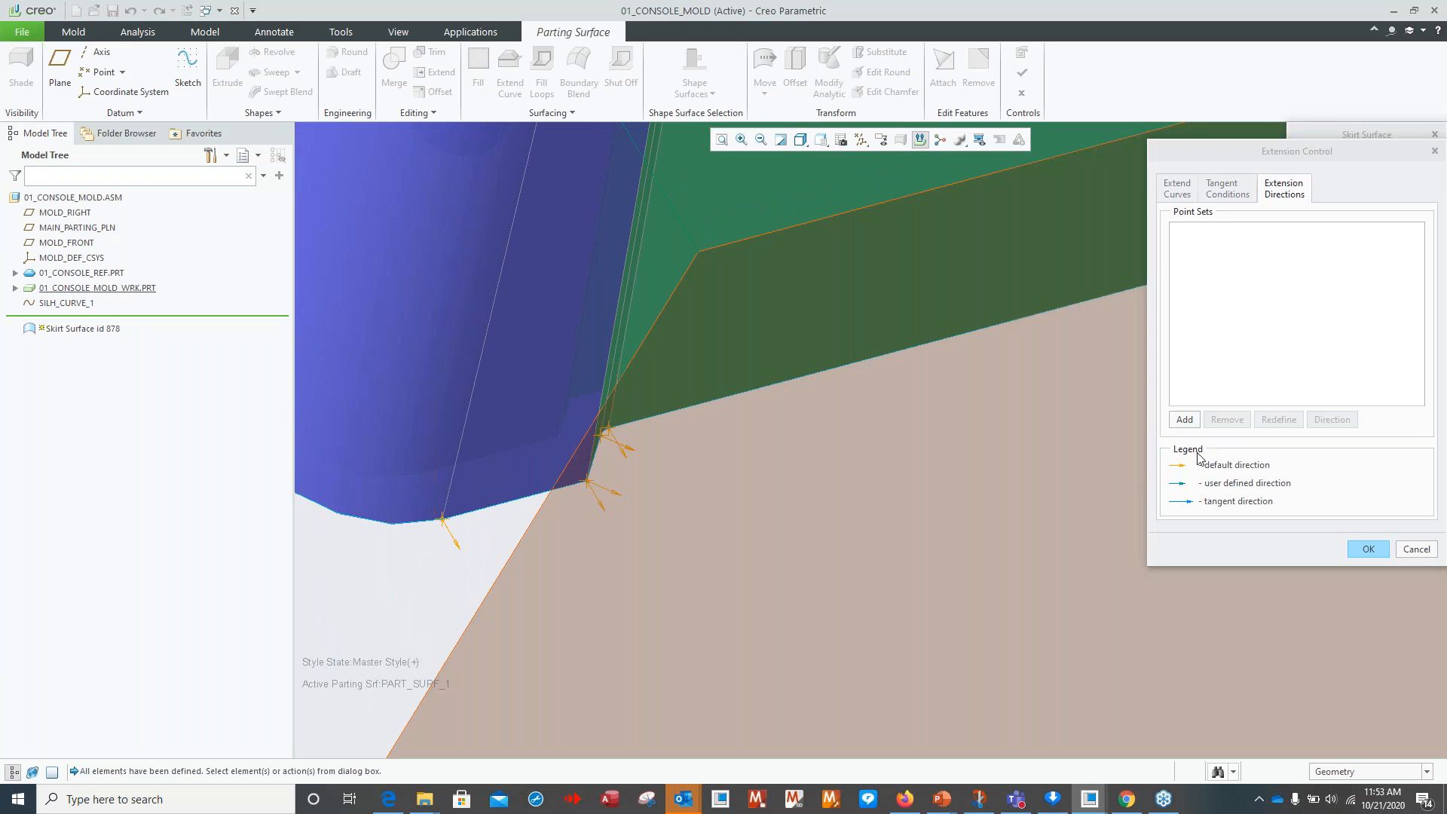
# Start a new extension direction point set with the curve end points at one front corner and both ends of the PTC CREO tab.
pyautogui.click(1185, 419)
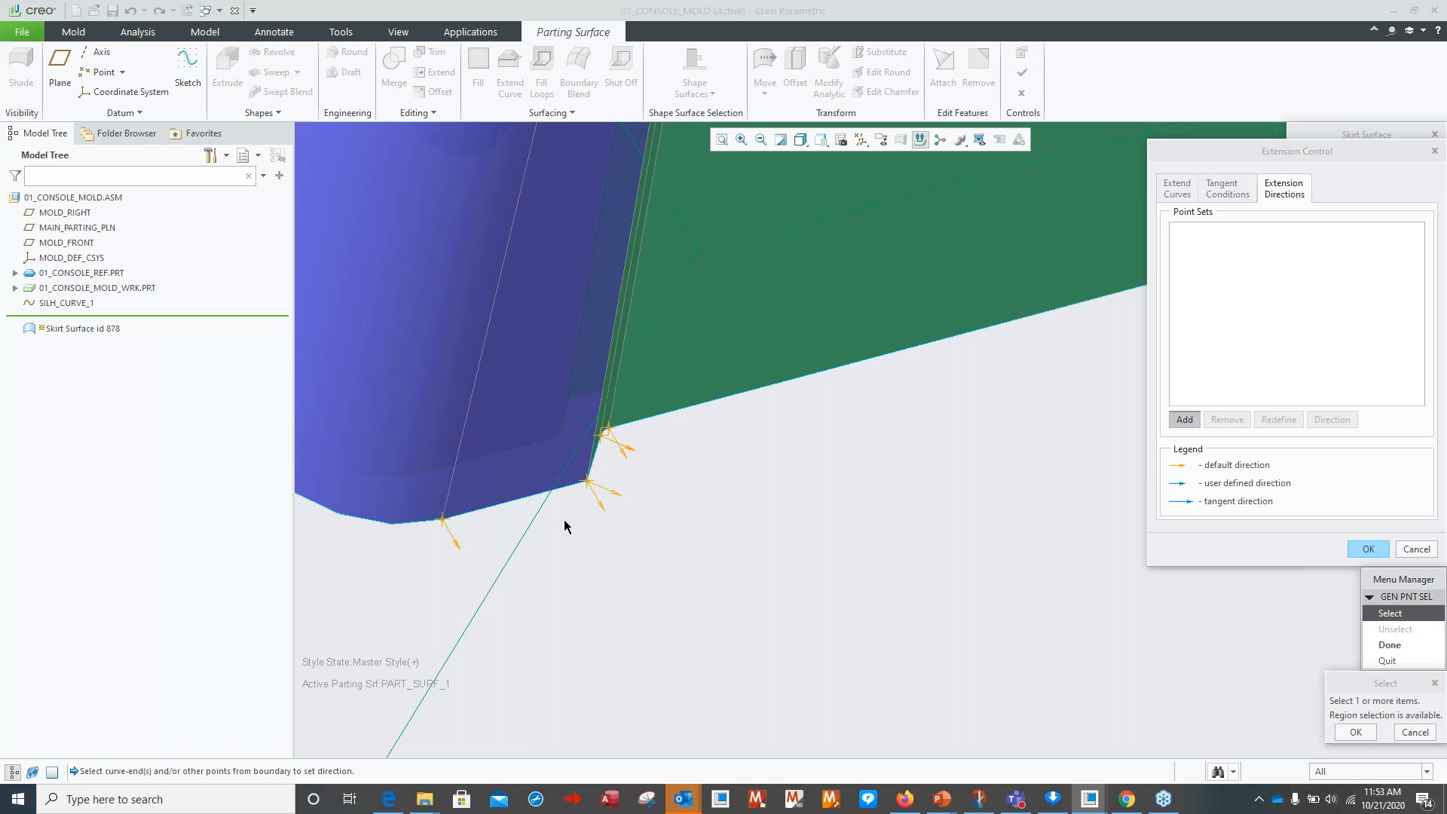
pyautogui.moveTo(566, 522); pyautogui.dragTo(695, 376)
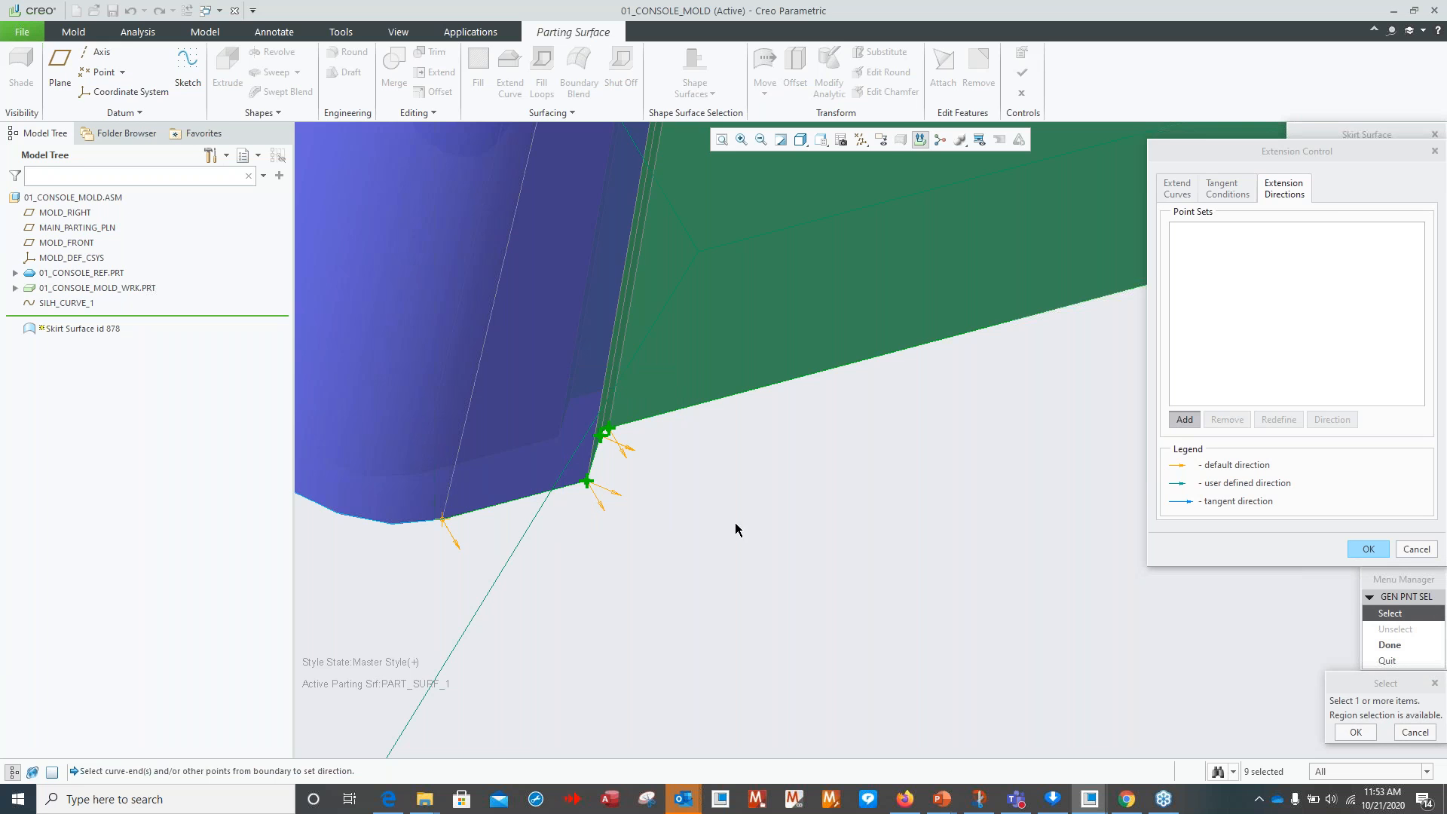
pyautogui.scroll(-3, 729, 564)
pyautogui.scroll(5, 729, 564)
pyautogui.keyDown('shift'); pyautogui.moveTo(756, 527); pyautogui.dragTo(30, 676, button='middle'); pyautogui.keyUp('shift')
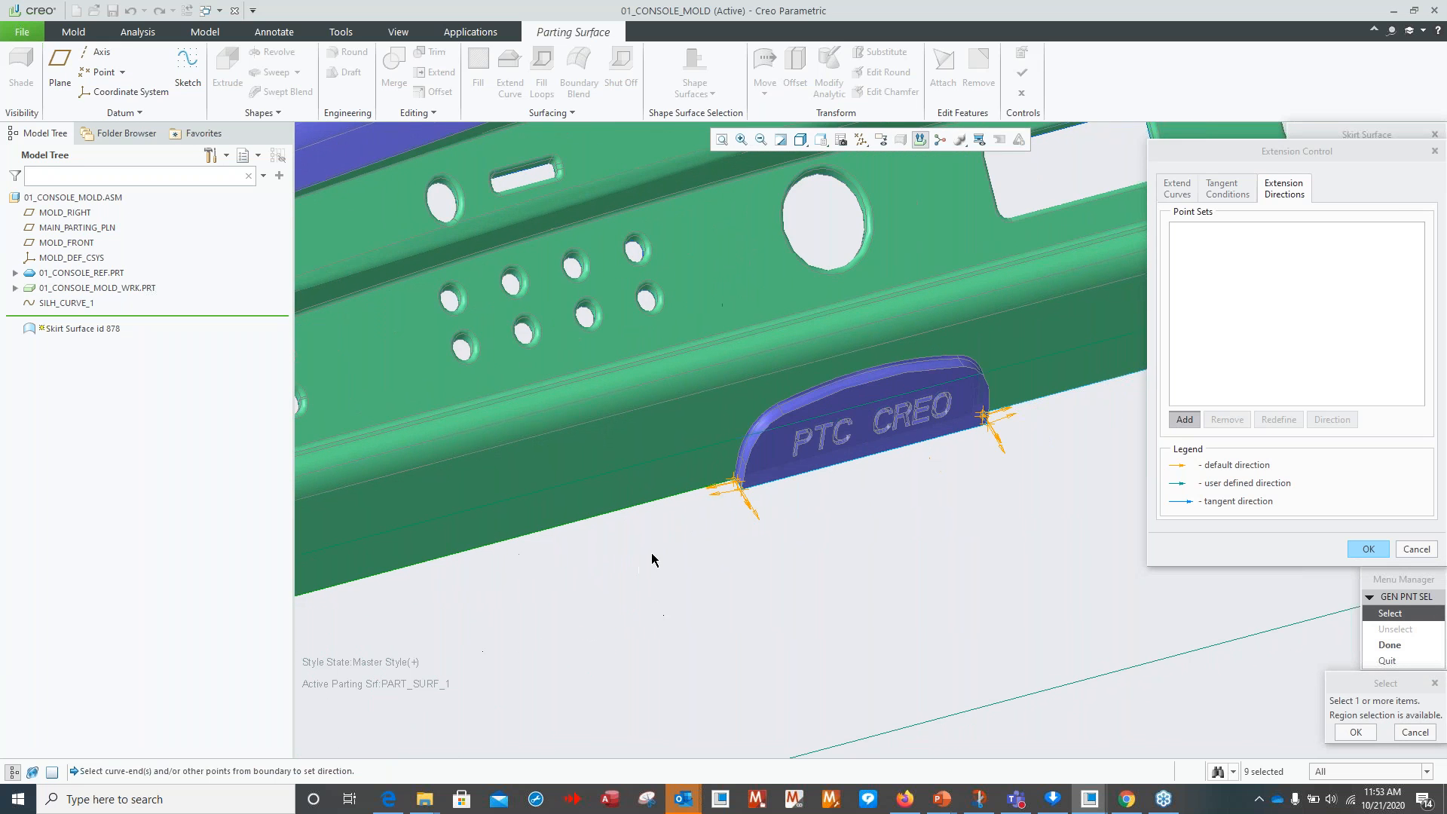
pyautogui.moveTo(734, 497); pyautogui.dragTo(786, 477)
pyautogui.moveTo(931, 466); pyautogui.dragTo(1029, 407)
# Add the curve end points at the opposite front corner to the point set and confirm the picked points.
pyautogui.keyDown('shift'); pyautogui.moveTo(1029, 422); pyautogui.dragTo(624, 507, button='middle'); pyautogui.keyUp('shift')
pyautogui.scroll(3, 655, 501)
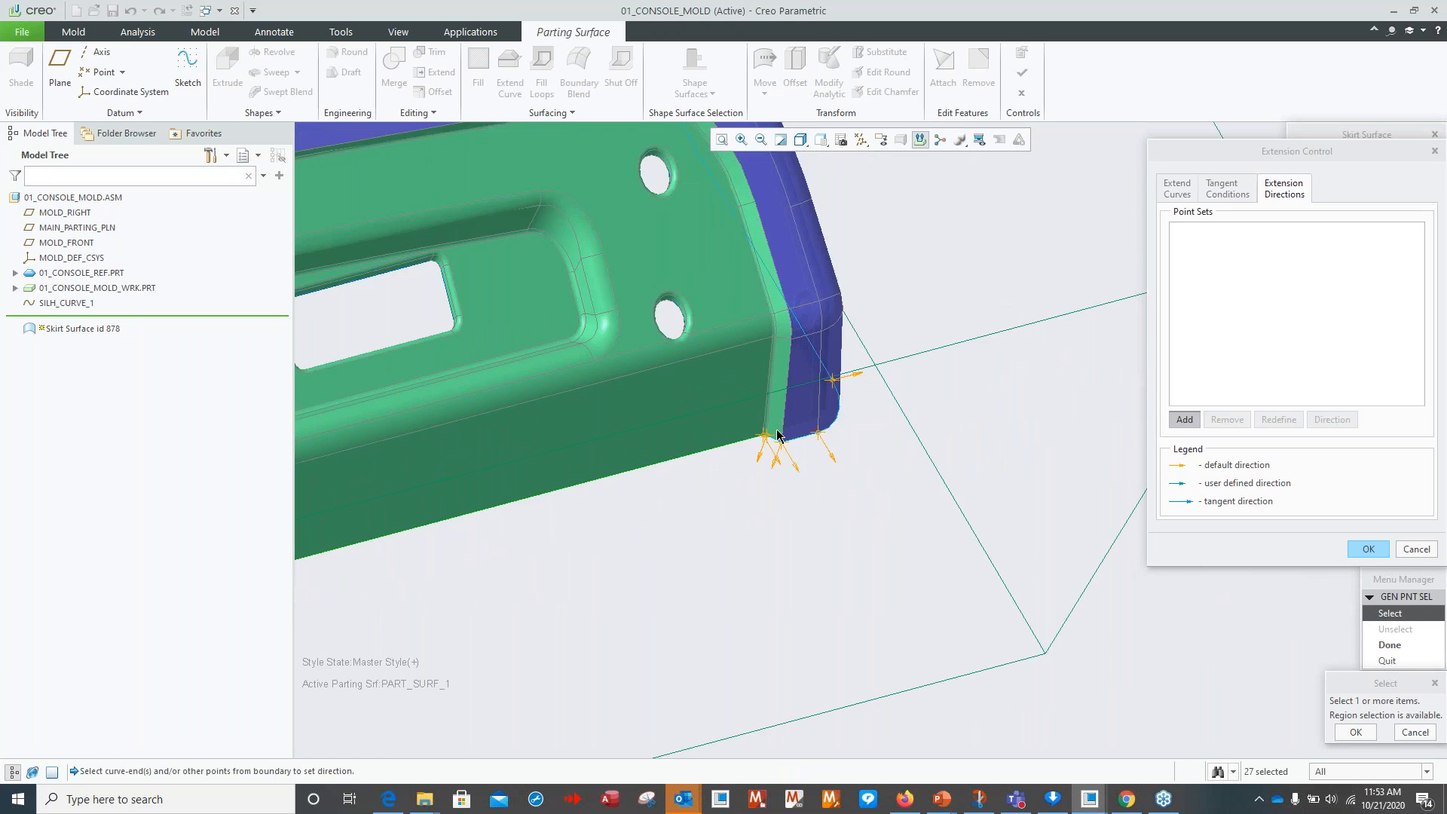
pyautogui.scroll(-5, 777, 433)
pyautogui.moveTo(692, 545); pyautogui.dragTo(935, 365)
pyautogui.scroll(4, 889, 493)
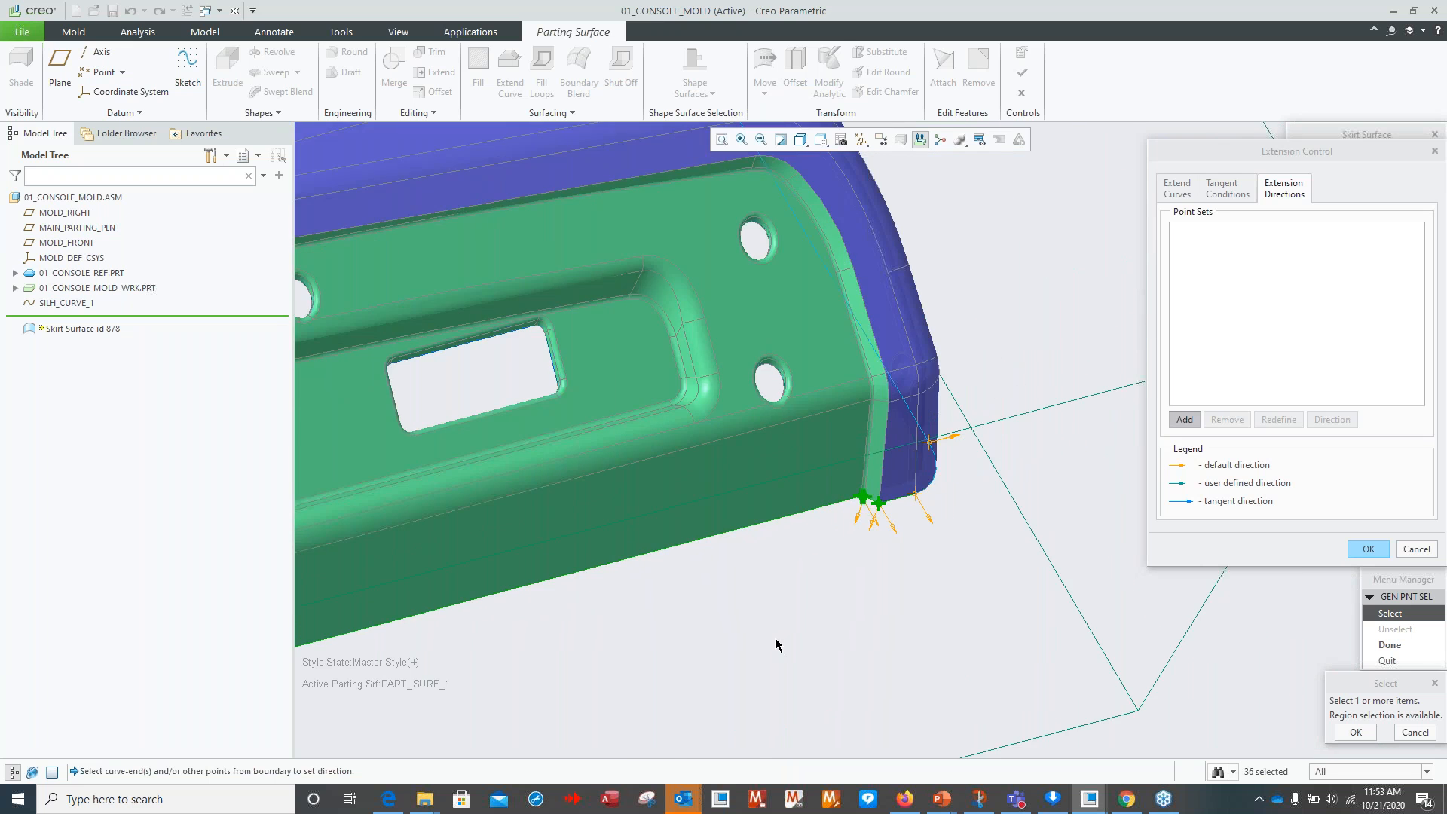
pyautogui.scroll(4, 779, 646)
pyautogui.keyDown('shift'); pyautogui.moveTo(781, 608); pyautogui.dragTo(963, 411, button='middle'); pyautogui.keyUp('shift')
pyautogui.keyDown('shift'); pyautogui.moveTo(926, 459); pyautogui.dragTo(1063, 379, button='middle'); pyautogui.keyUp('shift')
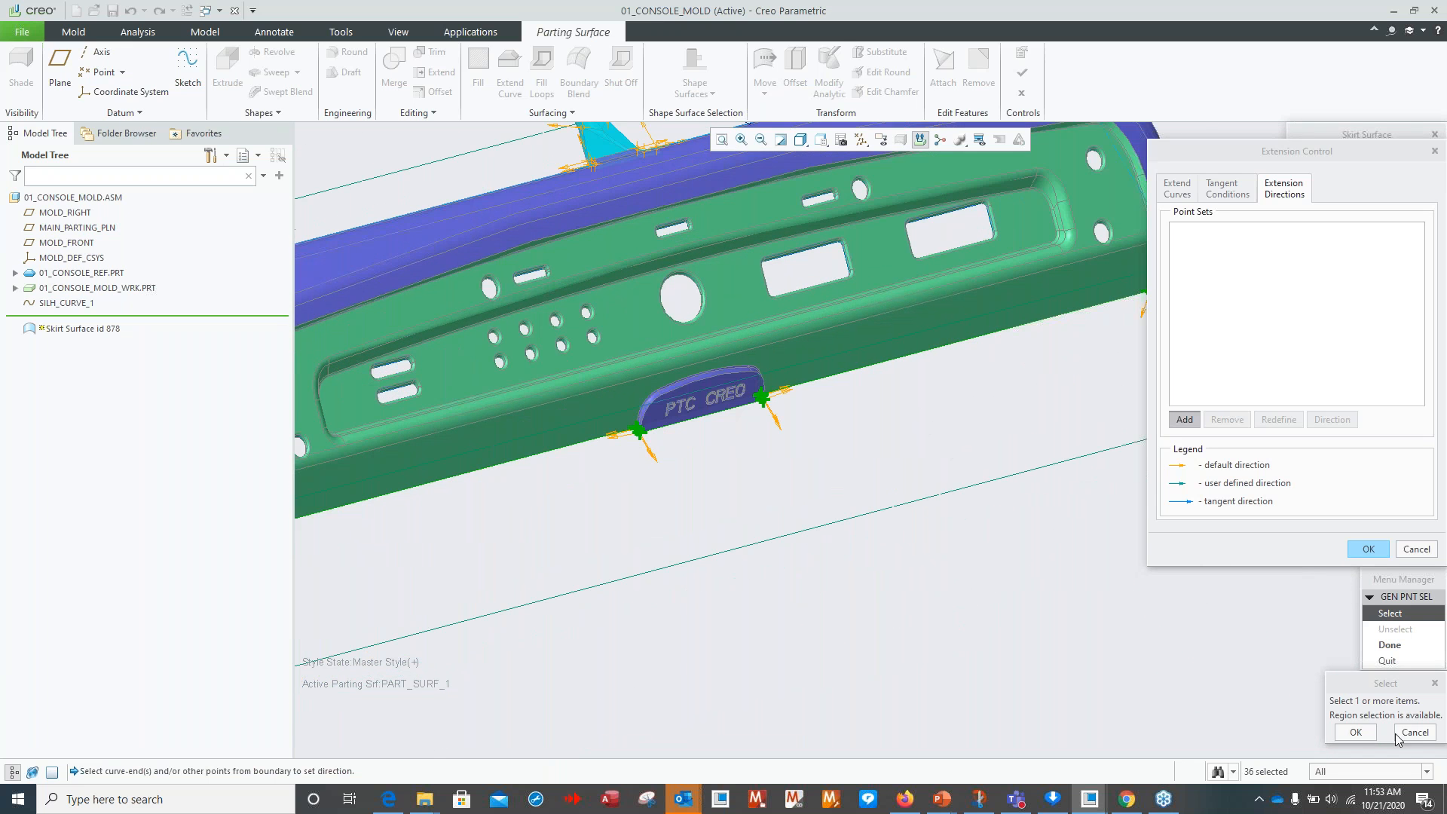
pyautogui.click(1366, 735)
pyautogui.scroll(3, 1108, 658)
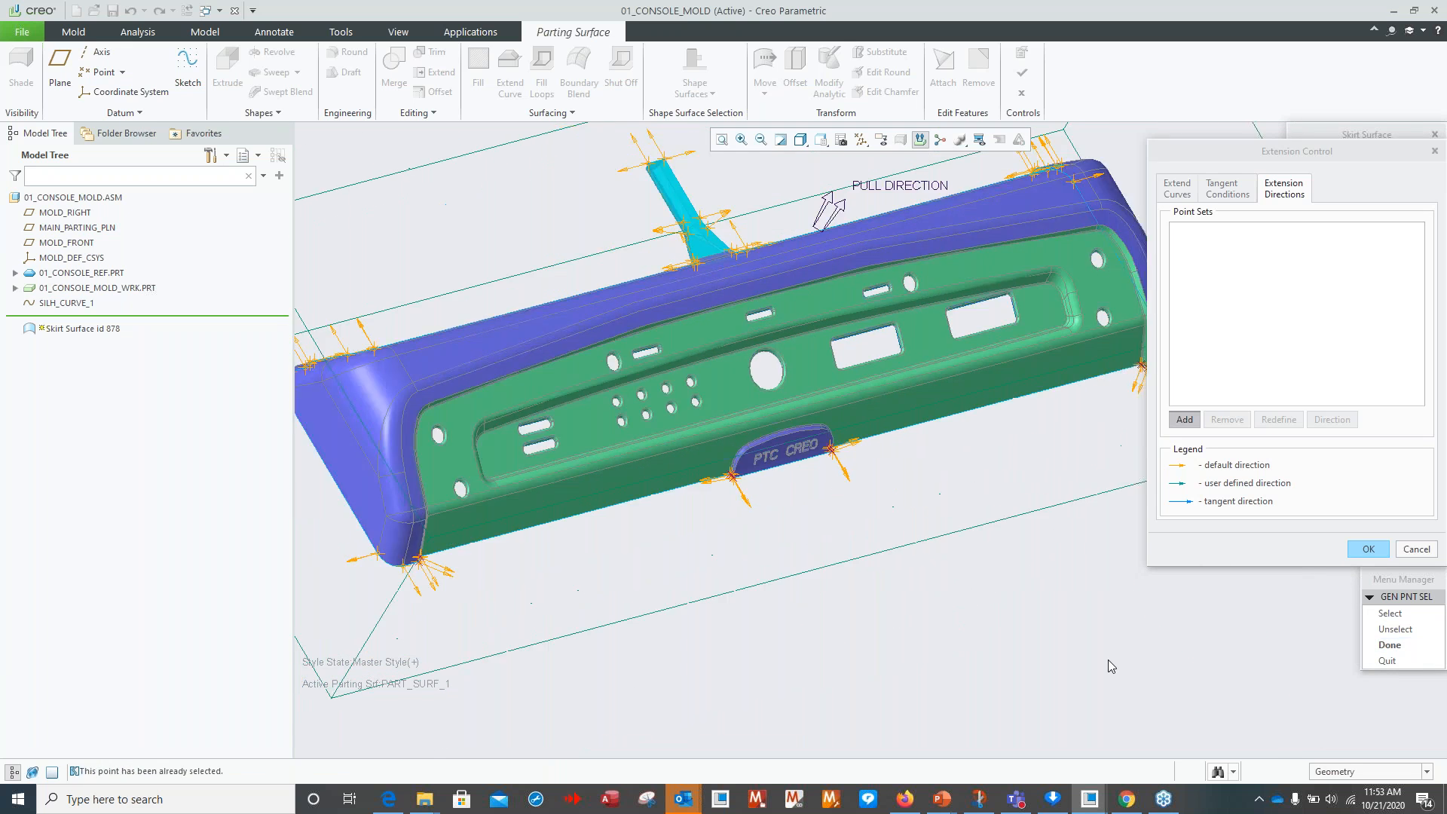
# Set the first point set's extension direction normal to the workpiece's front face, pointing outward.
pyautogui.click(1390, 644)
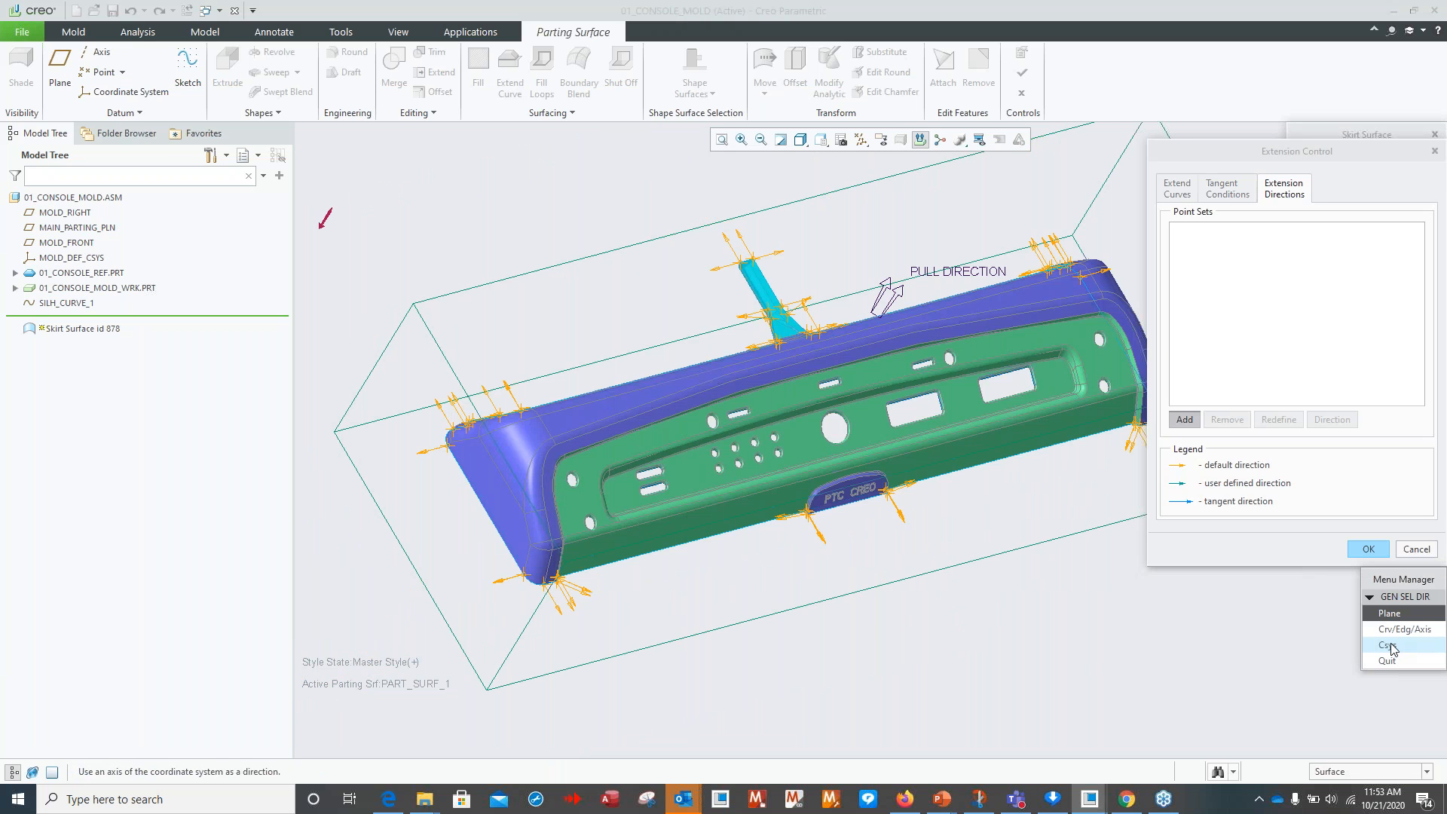
pyautogui.click(780, 584)
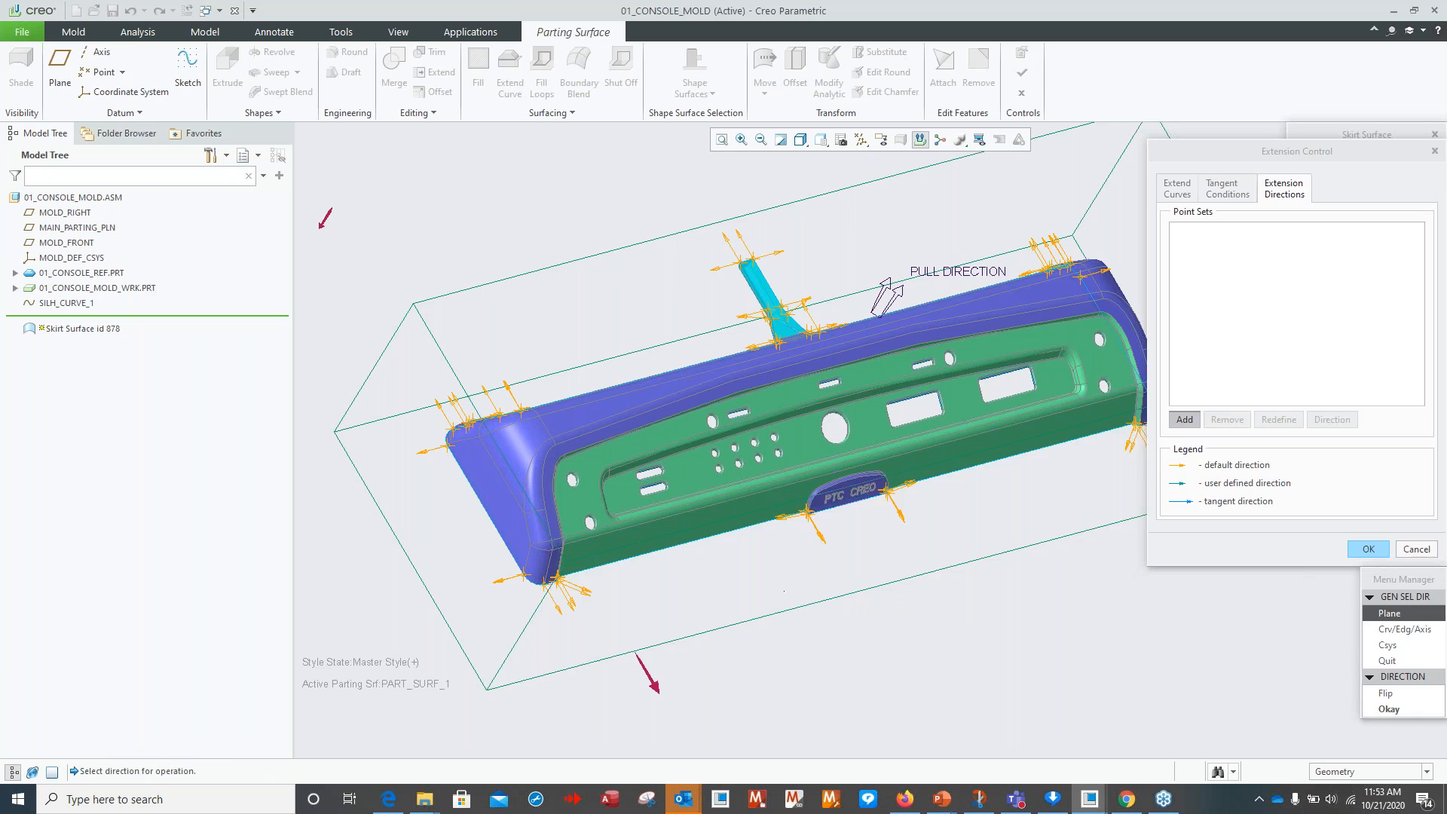
pyautogui.click(1394, 712)
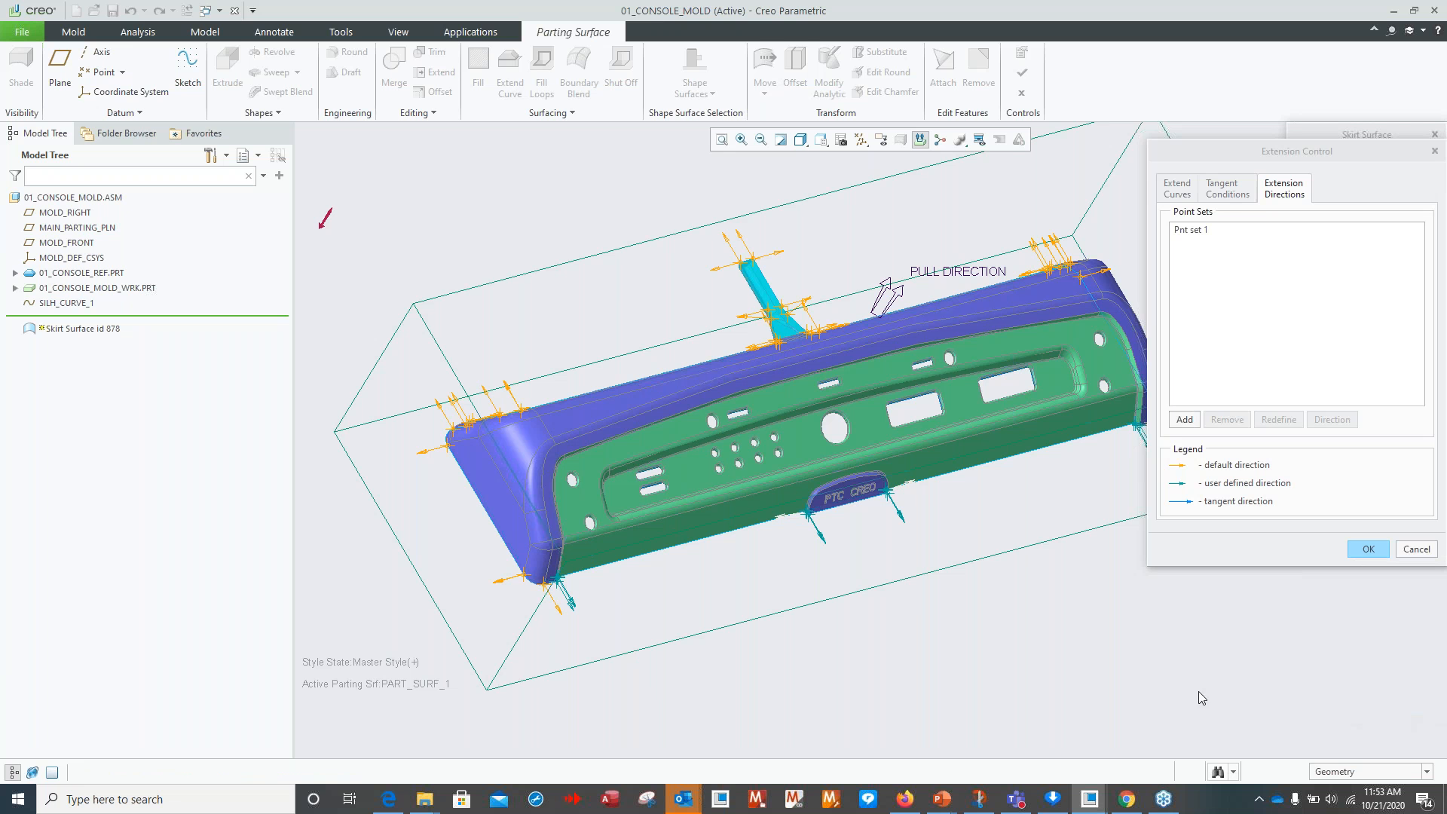
# Start a second point set and select the curve end points around the console's rear corner notch.
pyautogui.click(1185, 421)
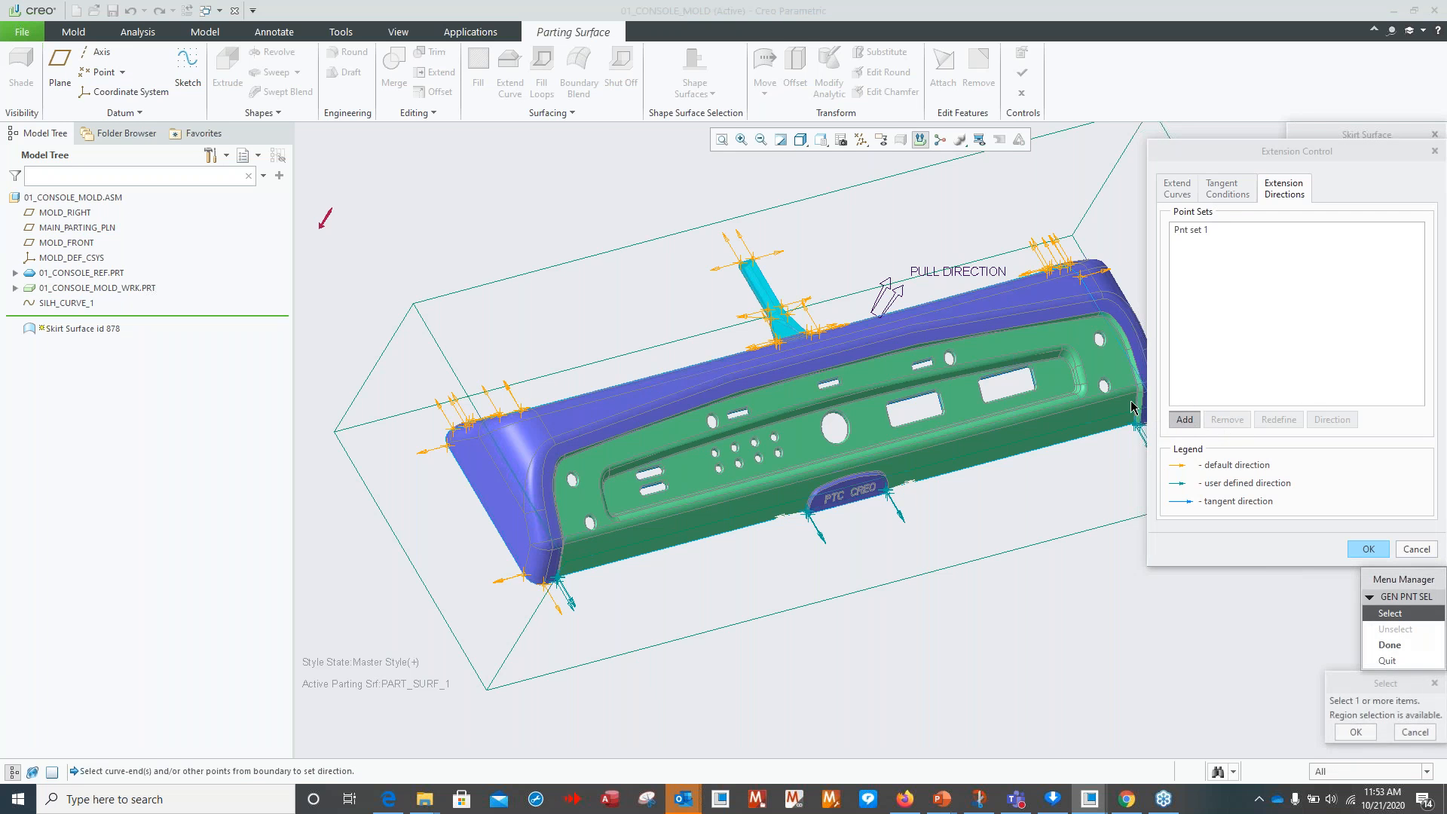
pyautogui.scroll(-8, 502, 528)
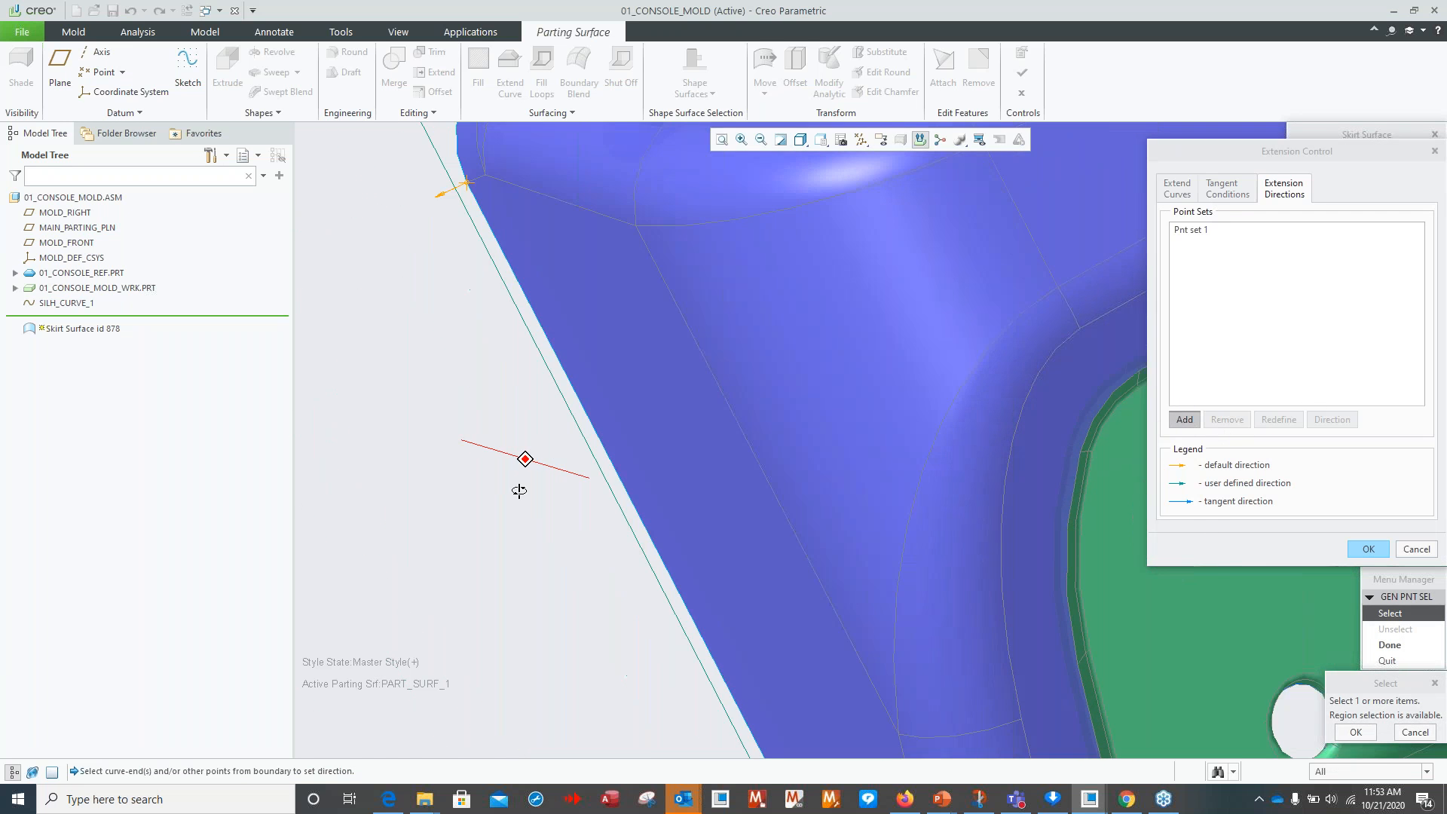
pyautogui.moveTo(520, 491); pyautogui.dragTo(700, 539, button='middle')
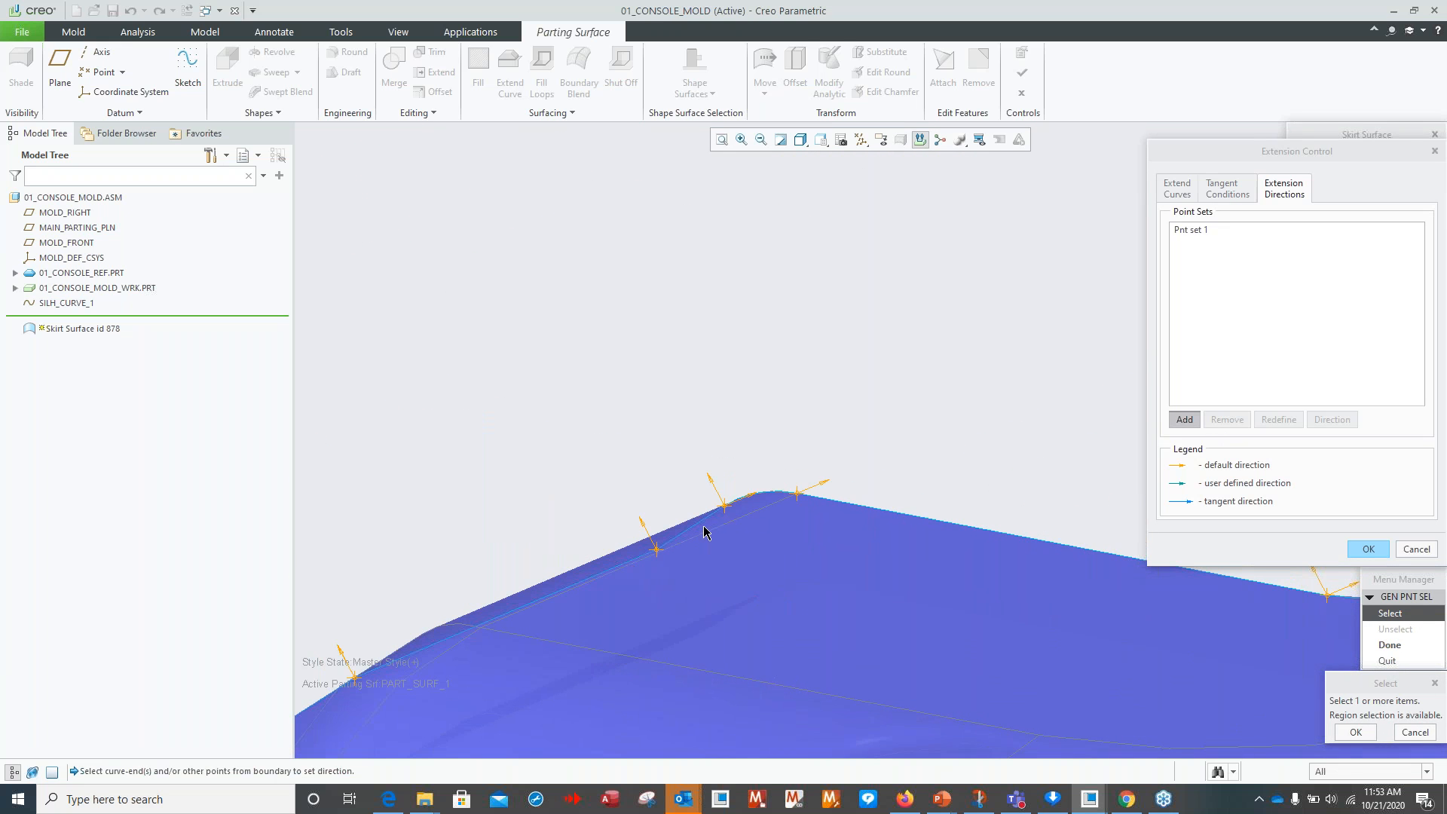
pyautogui.moveTo(709, 524); pyautogui.dragTo(847, 449)
pyautogui.scroll(-3, 852, 497)
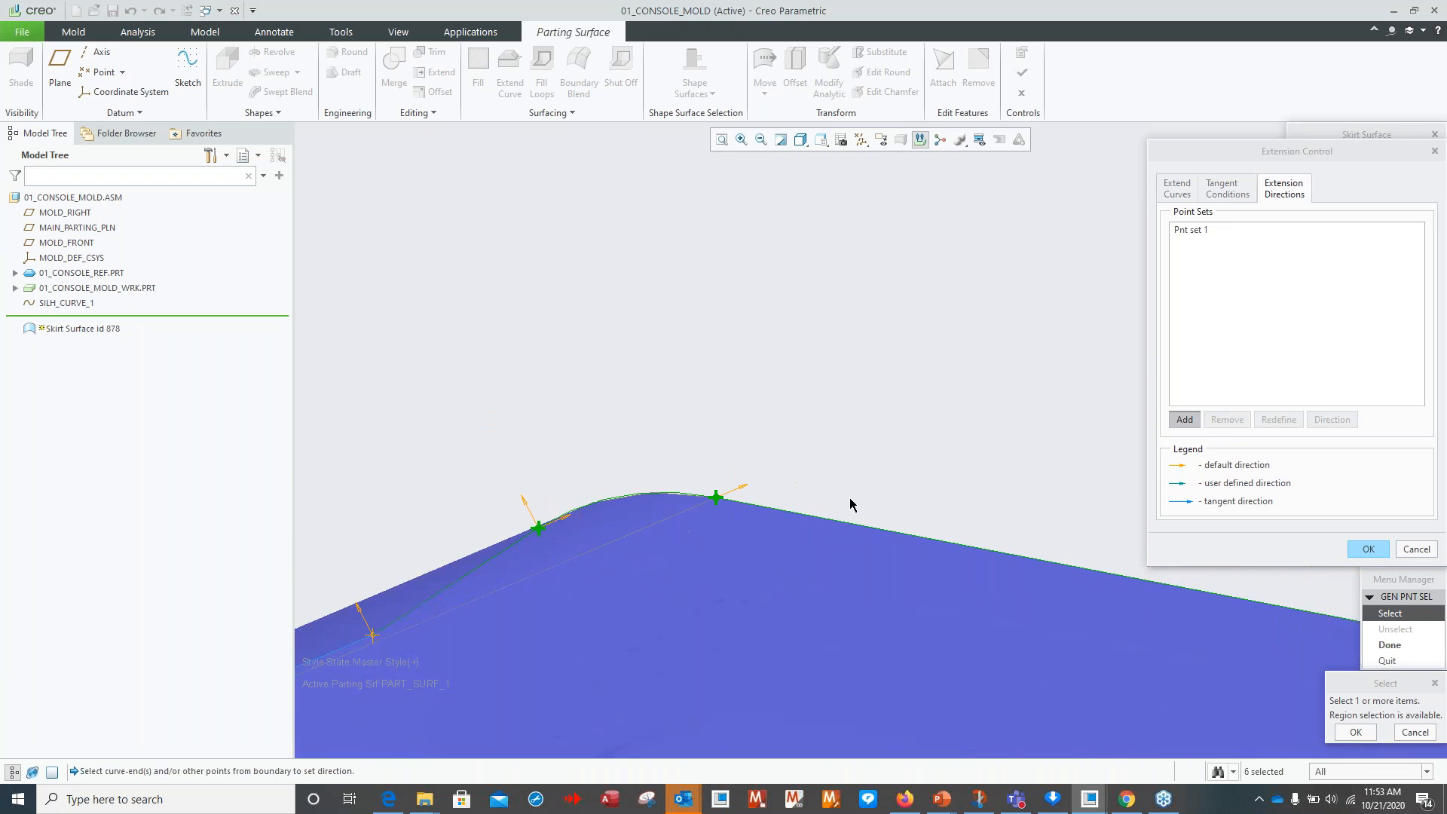
pyautogui.scroll(6, 834, 507)
pyautogui.keyDown('shift'); pyautogui.moveTo(816, 518); pyautogui.dragTo(490, 433, button='middle'); pyautogui.keyUp('shift')
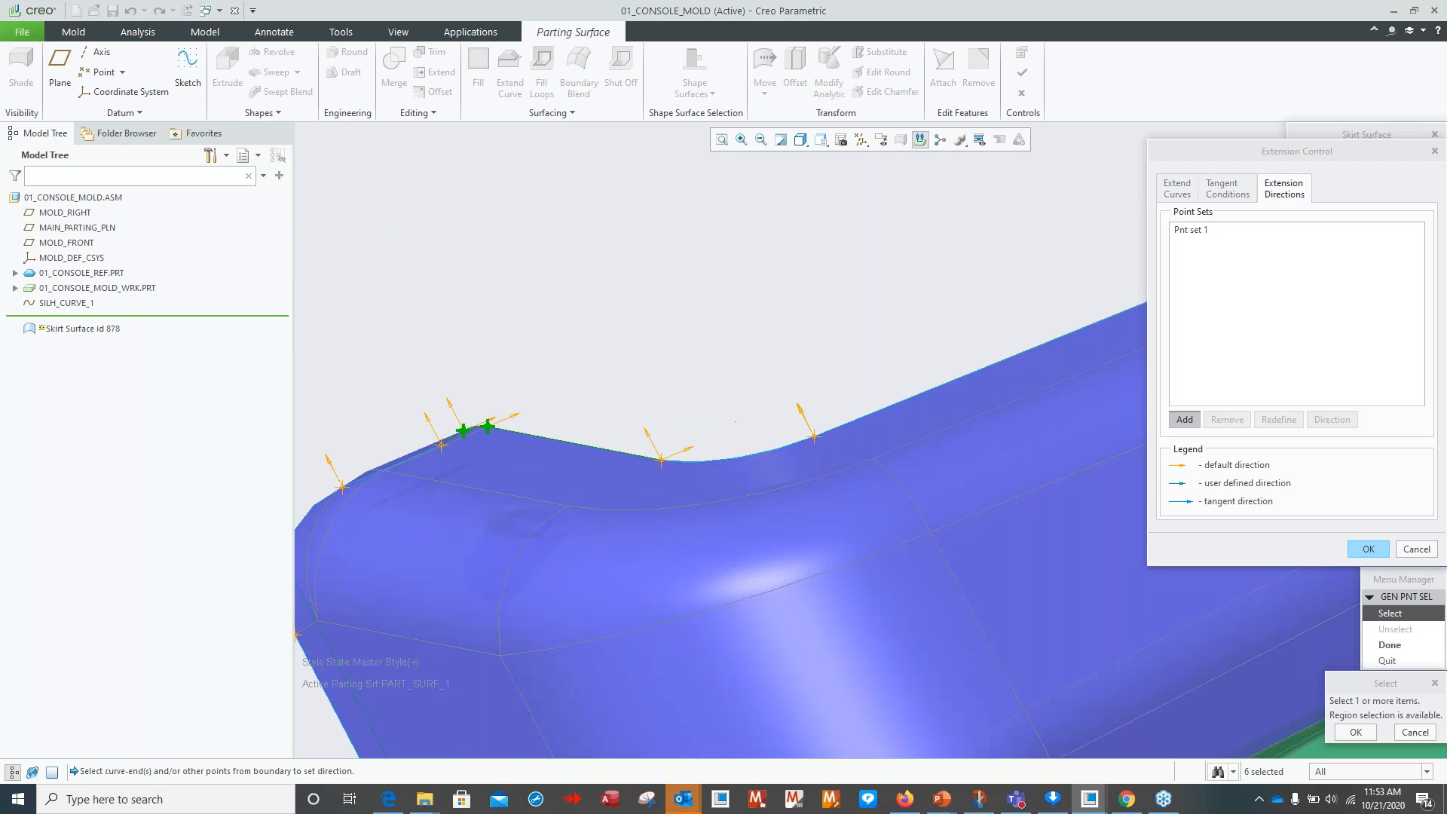
pyautogui.keyDown('ctrl'); pyautogui.moveTo(645, 480); pyautogui.dragTo(713, 432); pyautogui.keyUp('ctrl')
# Add the curve end points around the cyan arm on the console's rear side to the second point set.
pyautogui.scroll(7, 710, 431)
pyautogui.keyDown('shift'); pyautogui.moveTo(927, 360); pyautogui.dragTo(680, 422, button='middle'); pyautogui.keyUp('shift')
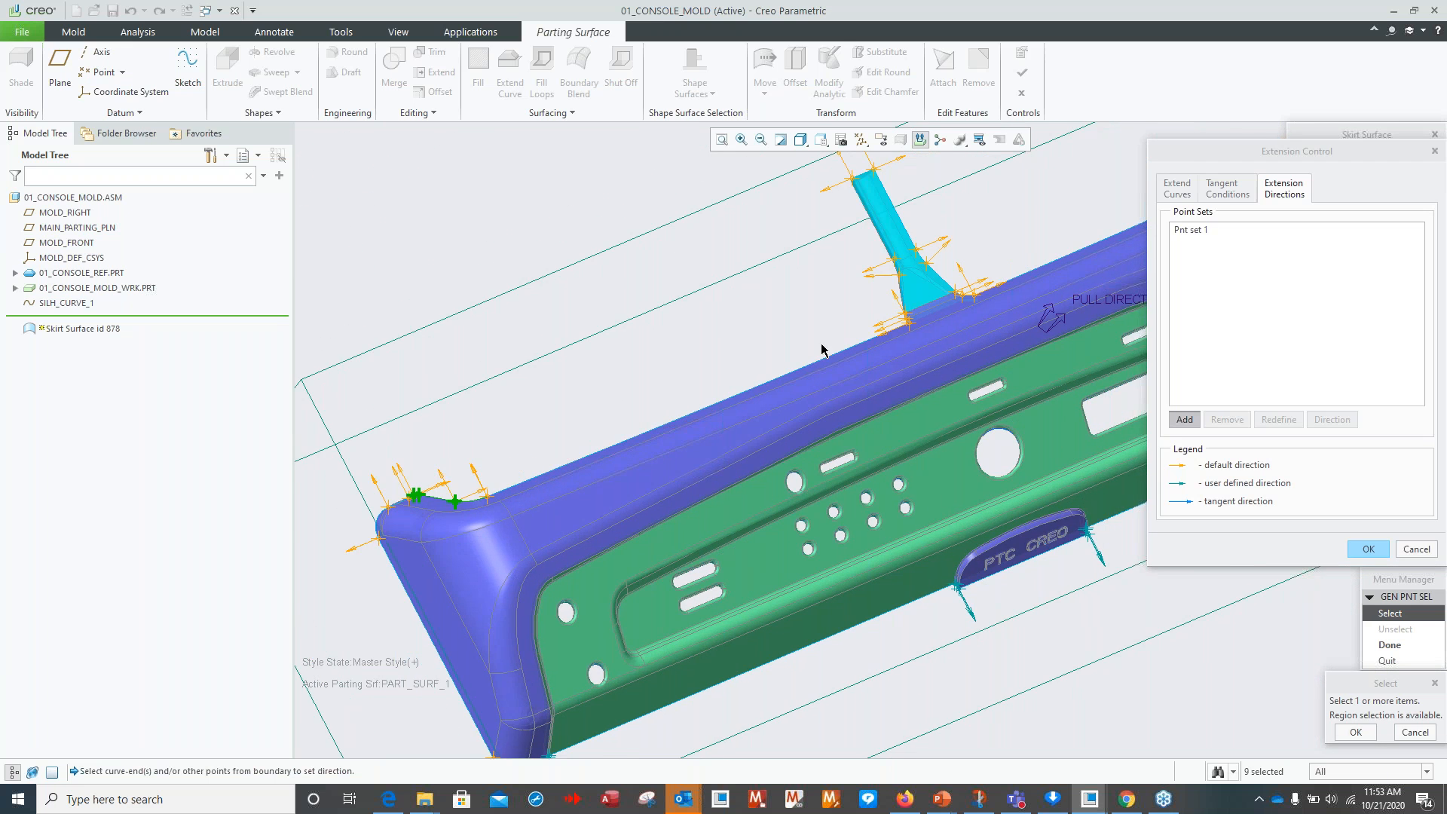
pyautogui.keyDown('shift'); pyautogui.moveTo(824, 345); pyautogui.dragTo(652, 444, button='middle'); pyautogui.keyUp('shift')
pyautogui.keyDown('ctrl'); pyautogui.moveTo(658, 451); pyautogui.dragTo(845, 299); pyautogui.keyUp('ctrl')
pyautogui.keyDown('ctrl'); pyautogui.moveTo(623, 320); pyautogui.dragTo(747, 243); pyautogui.keyUp('ctrl')
# Add the curve end points around the notch at the console's other rear corner to the second point set.
pyautogui.keyDown('shift'); pyautogui.moveTo(869, 312); pyautogui.dragTo(422, 428, button='middle'); pyautogui.keyUp('shift')
pyautogui.scroll(-6, 747, 305)
pyautogui.keyDown('ctrl'); pyautogui.moveTo(612, 445); pyautogui.dragTo(830, 254); pyautogui.keyUp('ctrl')
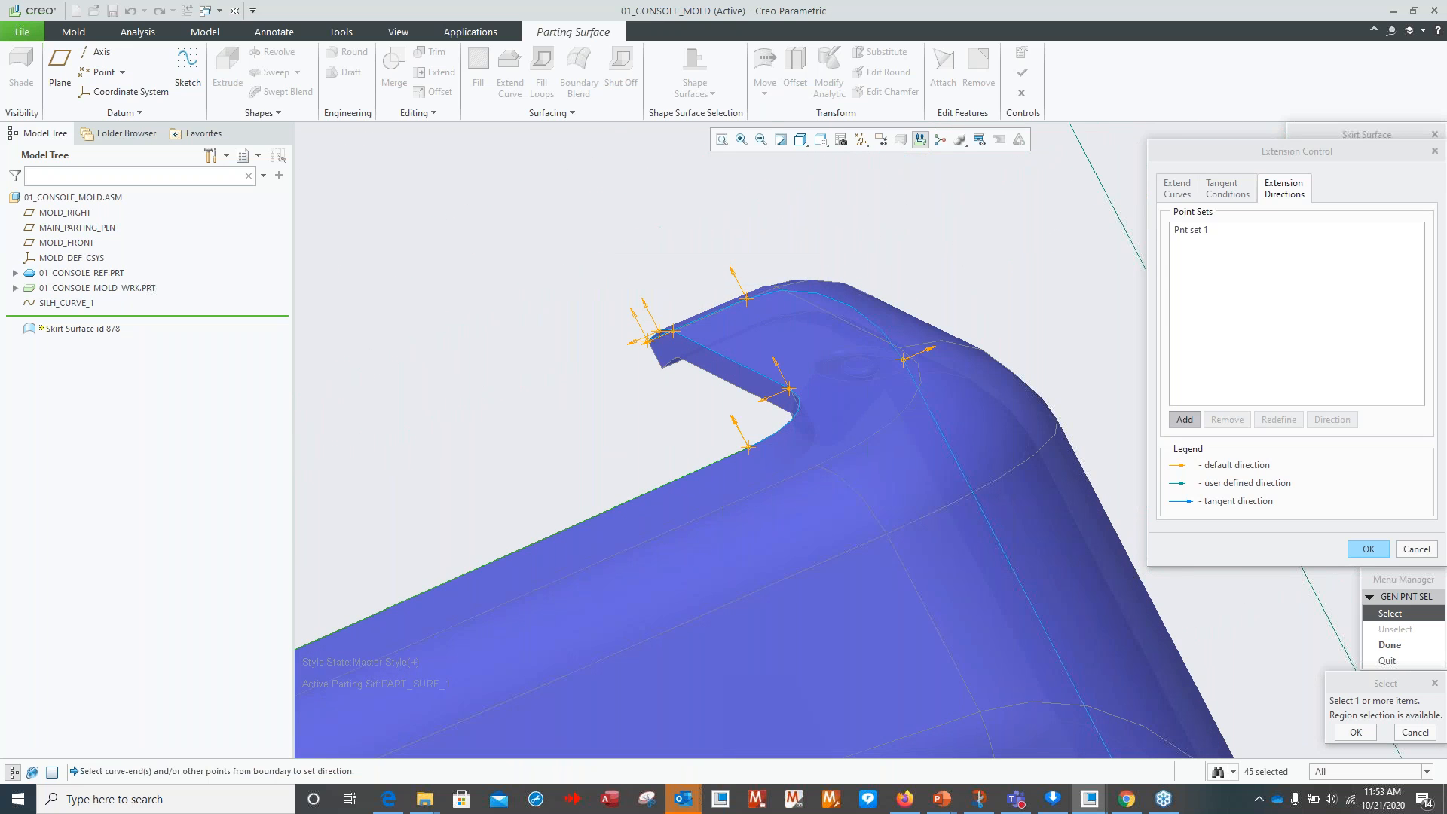
pyautogui.keyDown('ctrl'); pyautogui.moveTo(720, 477); pyautogui.dragTo(812, 381); pyautogui.keyUp('ctrl')
pyautogui.scroll(-5, 735, 428)
pyautogui.scroll(6, 699, 451)
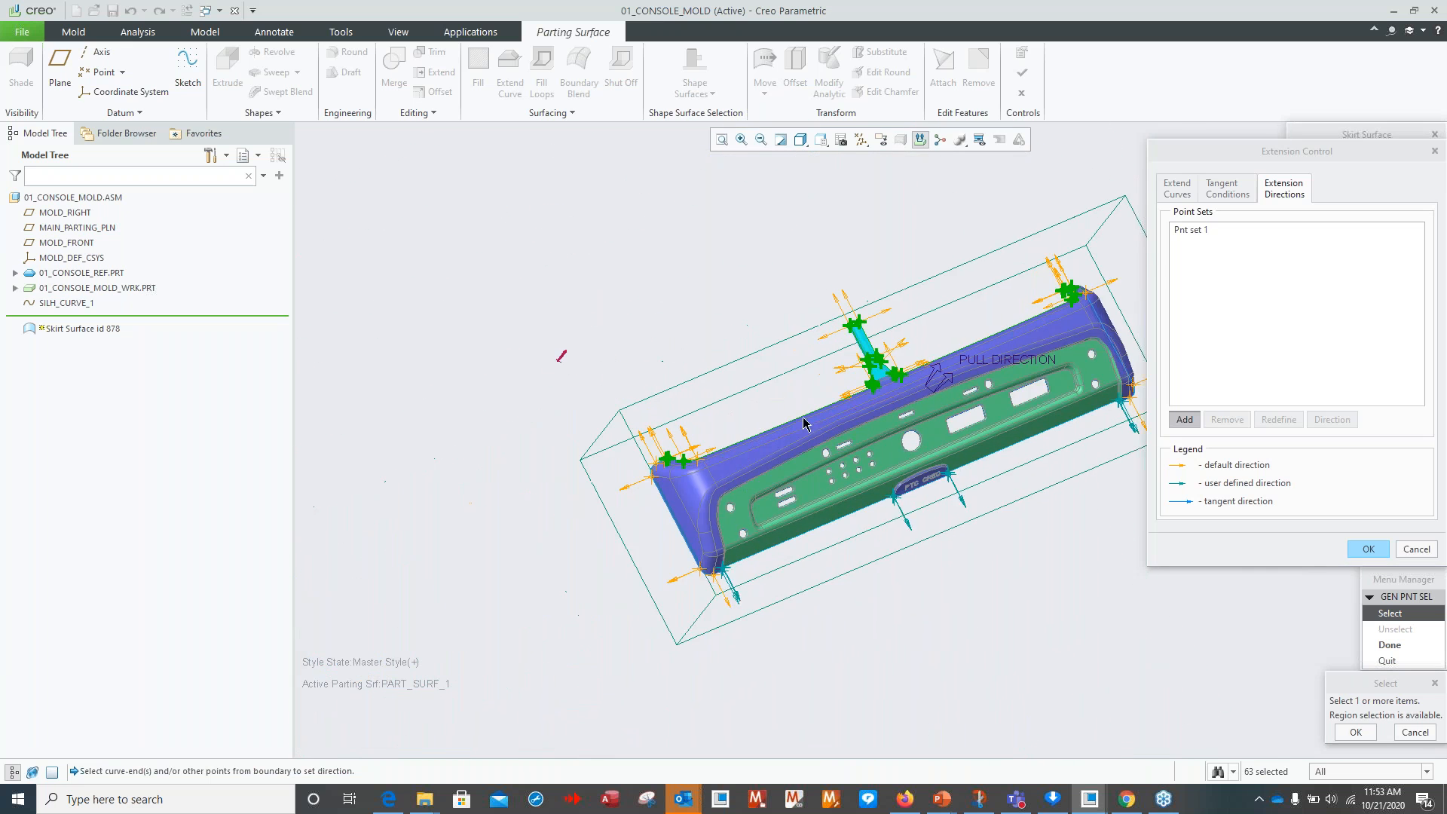
# Add the remaining curve end points on both sides of the first rear corner notch and confirm the picked points.
pyautogui.scroll(-5, 637, 504)
pyautogui.keyDown('ctrl'); pyautogui.moveTo(656, 478); pyautogui.dragTo(692, 416); pyautogui.keyUp('ctrl')
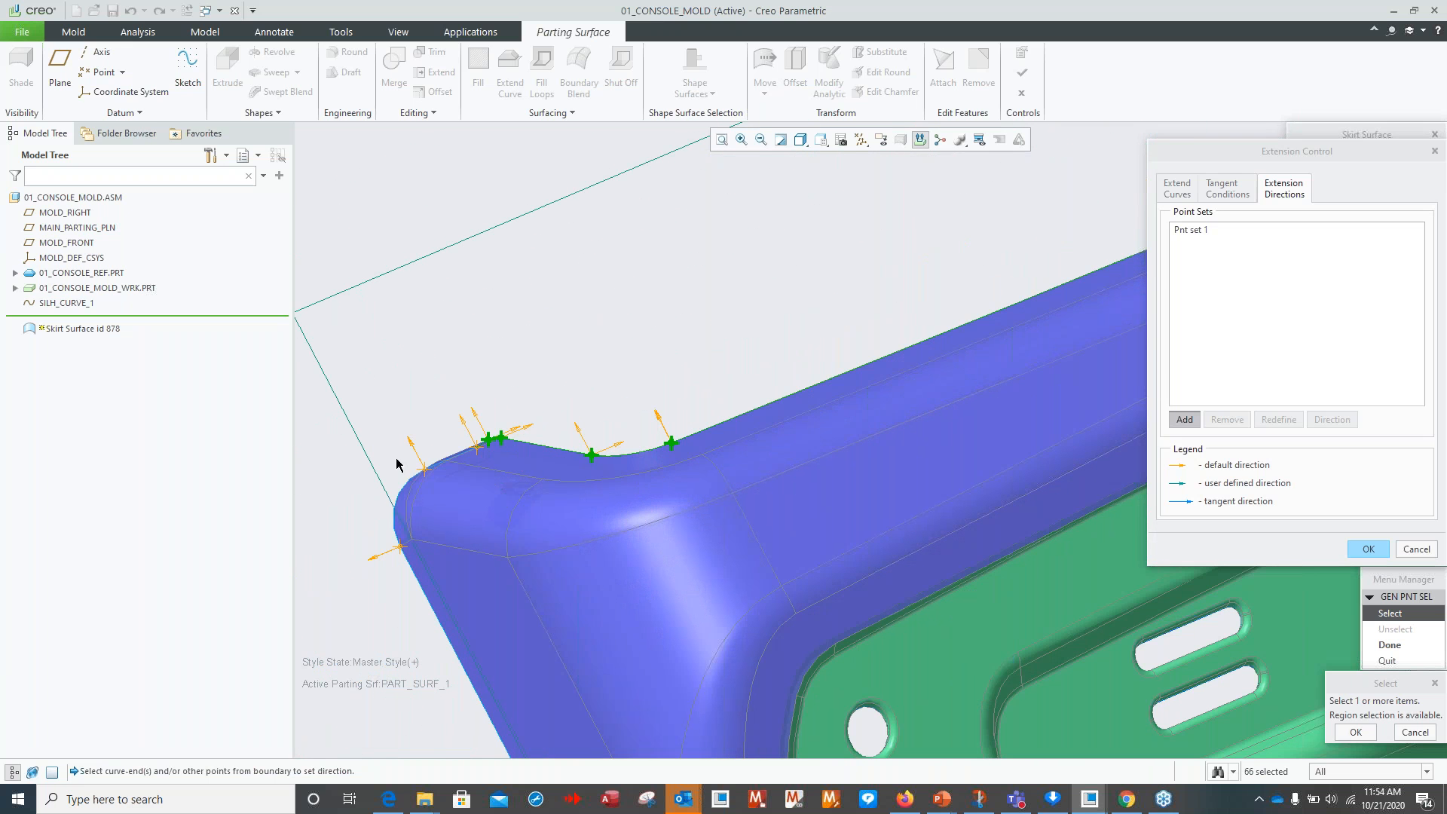
pyautogui.keyDown('ctrl'); pyautogui.moveTo(411, 482); pyautogui.dragTo(461, 428); pyautogui.keyUp('ctrl')
pyautogui.click(1356, 732)
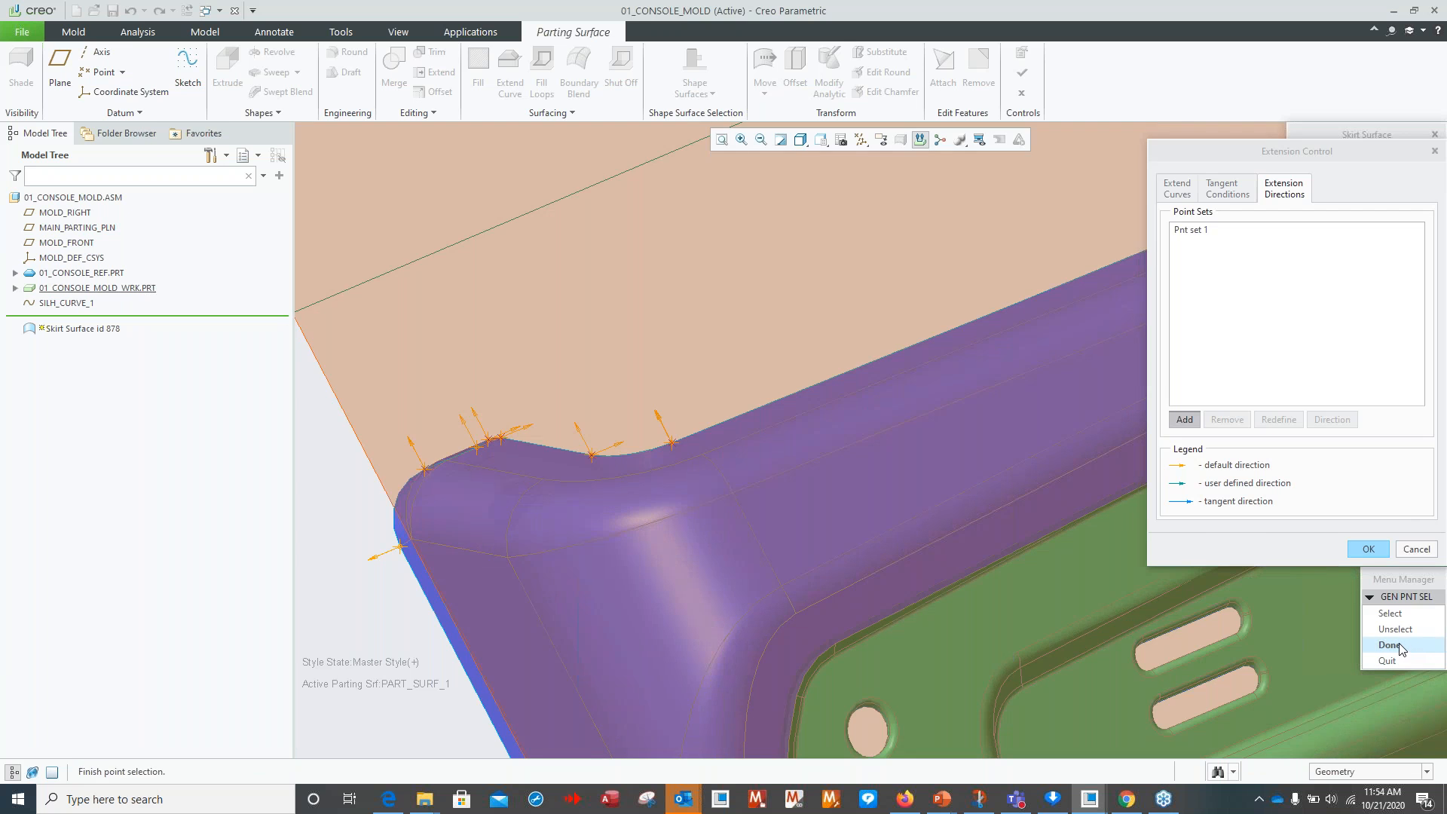
# Set the second point set's direction normal to the workpiece's rear face and accept the extension control settings.
pyautogui.click(1389, 645)
pyautogui.scroll(-5, 743, 484)
pyautogui.moveTo(576, 404); pyautogui.dragTo(591, 430, button='middle')
pyautogui.click(615, 322)
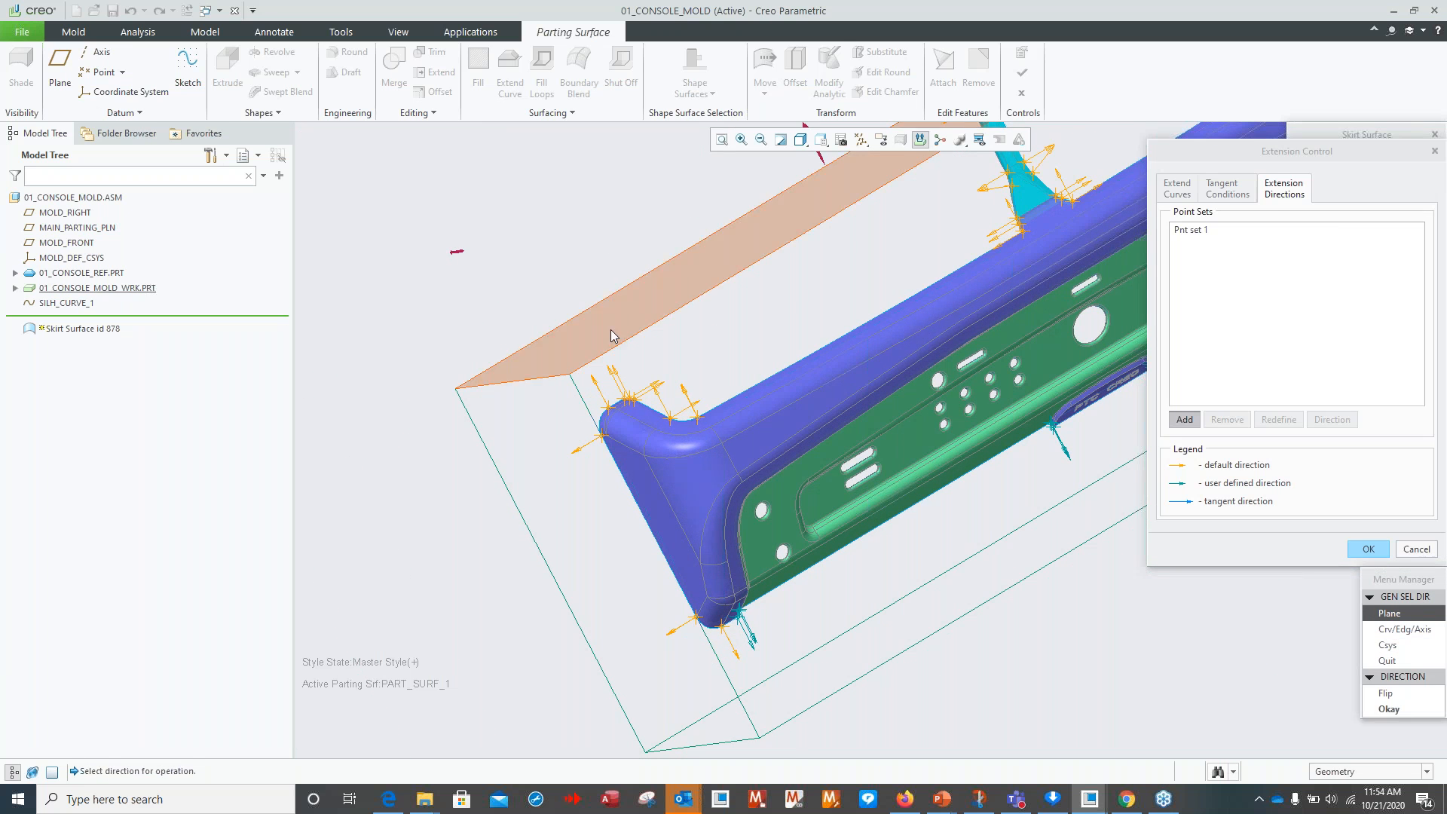
pyautogui.click(1391, 708)
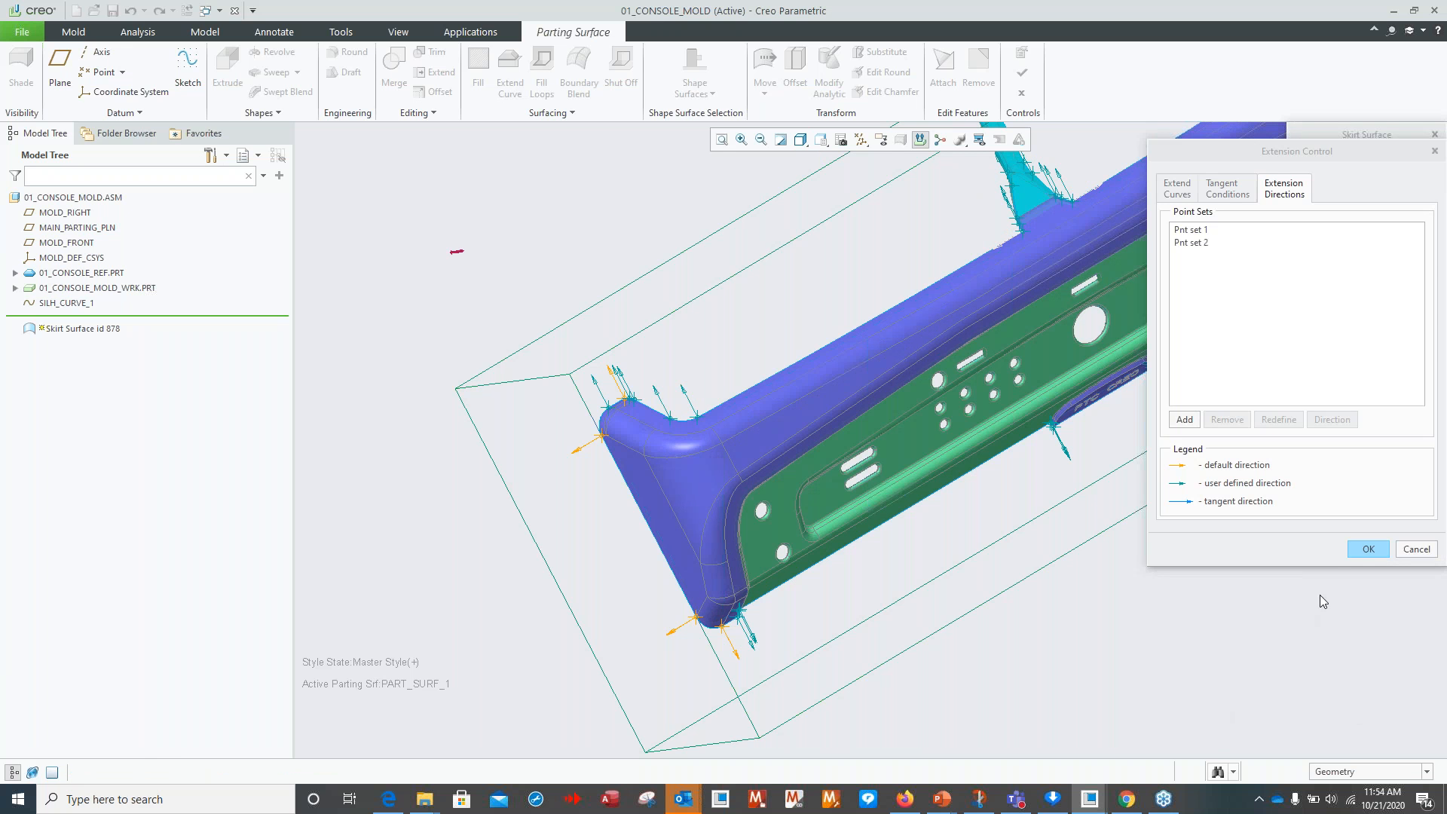
pyautogui.click(1371, 552)
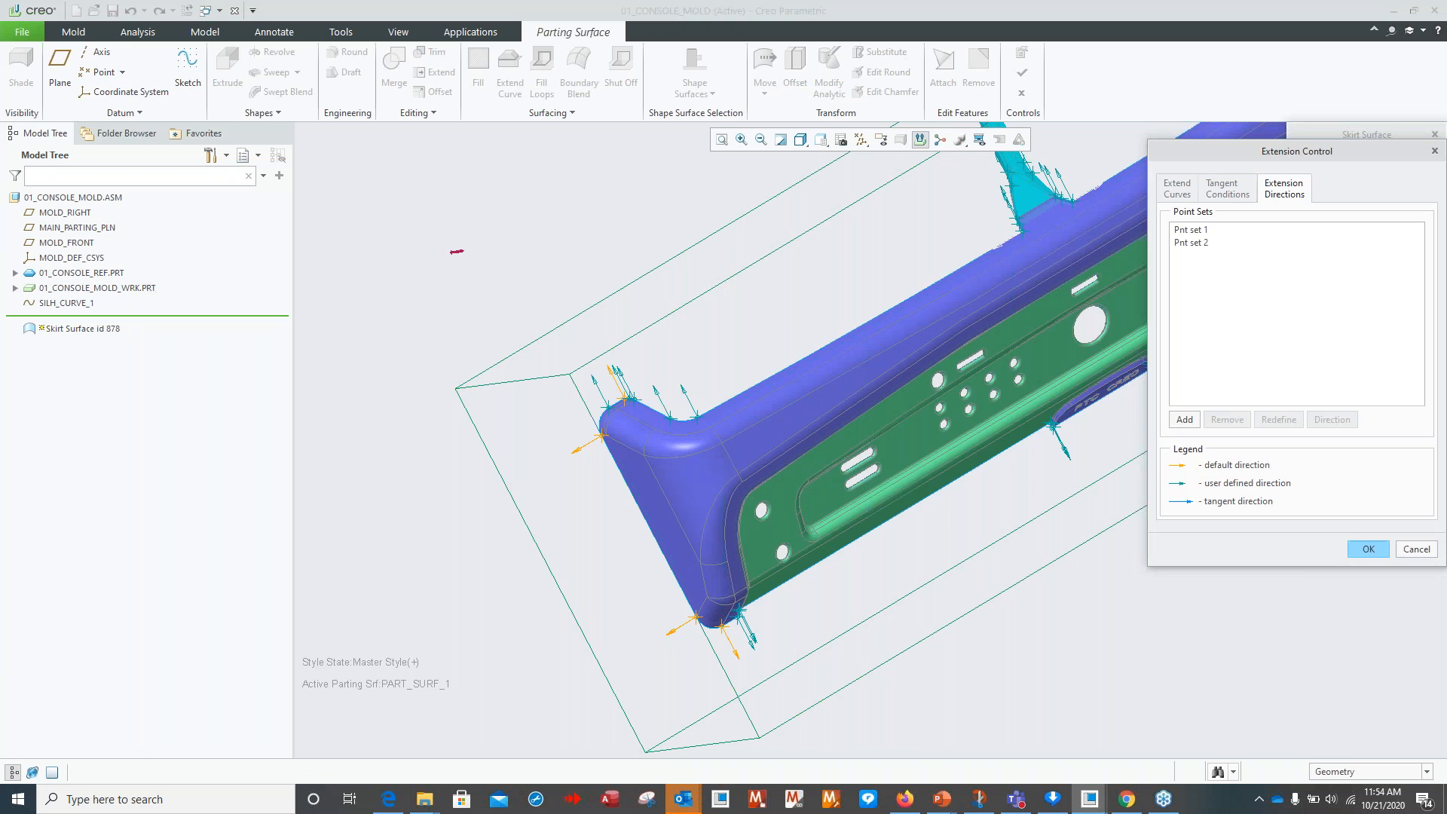
# Preview the skirt surface and examine how it runs around the cyan arm, the corners and out to the workpiece faces.
pyautogui.scroll(4, 1072, 552)
pyautogui.moveTo(1044, 559); pyautogui.dragTo(899, 566, button='middle')
pyautogui.click(1420, 272)
pyautogui.moveTo(1093, 422)
pyautogui.mouseDown(button='middle')
pyautogui.moveTo(1000, 409)
pyautogui.moveTo(1130, 403)
pyautogui.moveTo(1043, 607)
pyautogui.mouseUp(button='middle')
pyautogui.scroll(-4, 927, 583)
pyautogui.scroll(-2, 927, 583)
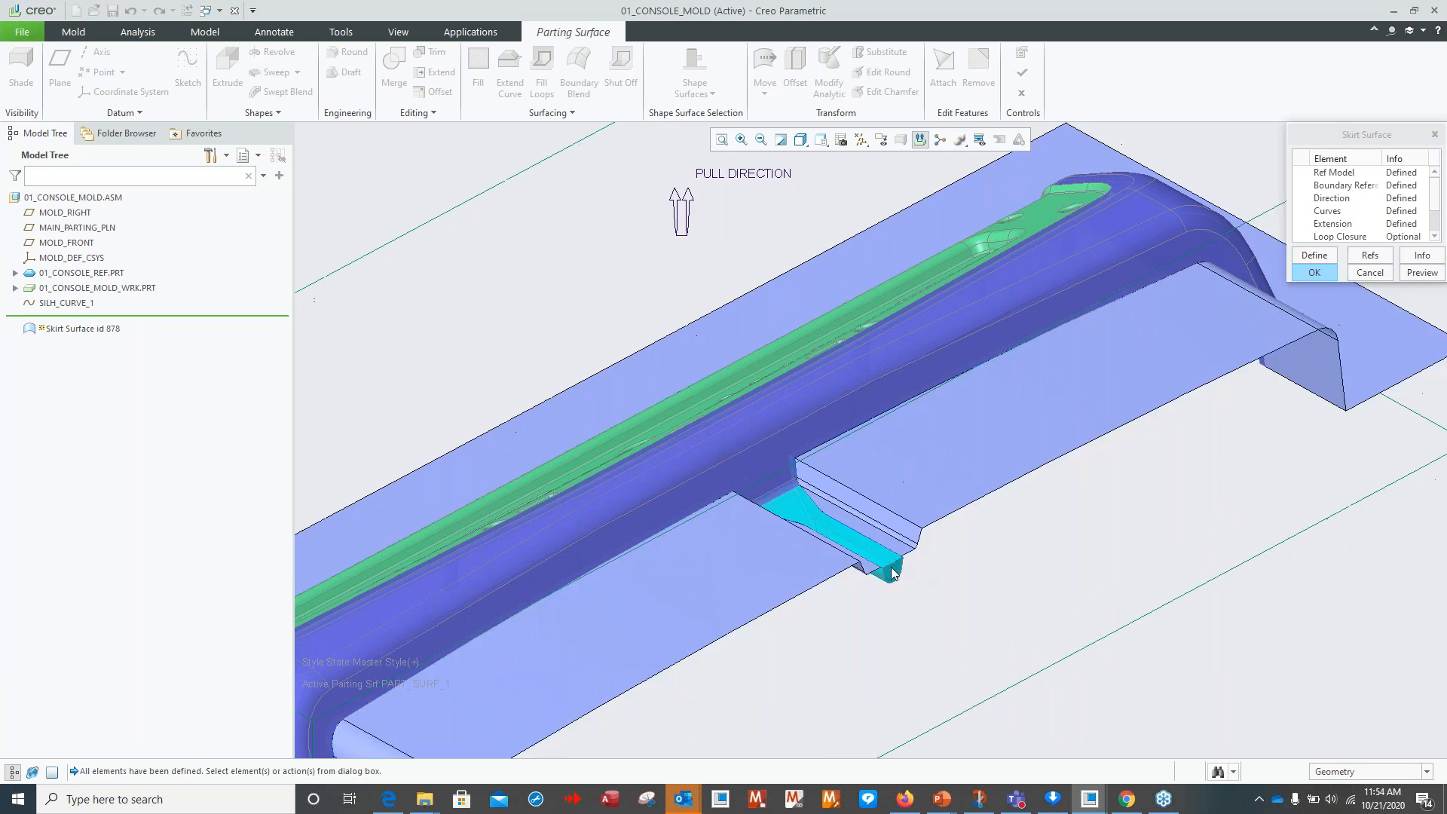
pyautogui.moveTo(803, 497)
pyautogui.mouseDown(button='middle')
pyautogui.moveTo(845, 672)
pyautogui.moveTo(1084, 530)
pyautogui.moveTo(960, 613)
pyautogui.moveTo(972, 528)
pyautogui.moveTo(947, 551)
pyautogui.mouseUp(button='middle')
pyautogui.hotkey('ctrl', 'd')
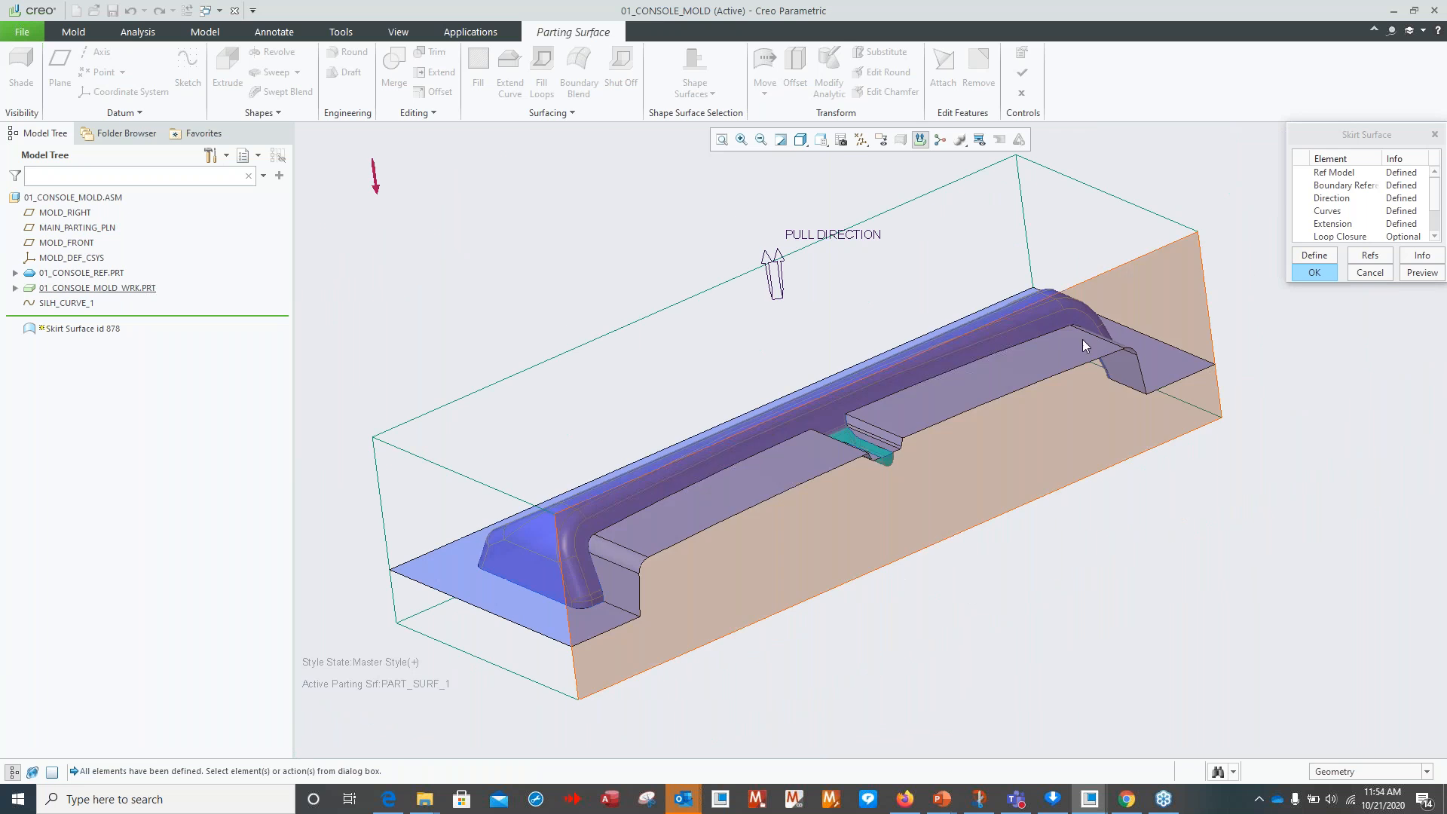
pyautogui.moveTo(904, 597); pyautogui.dragTo(971, 513, button='middle')
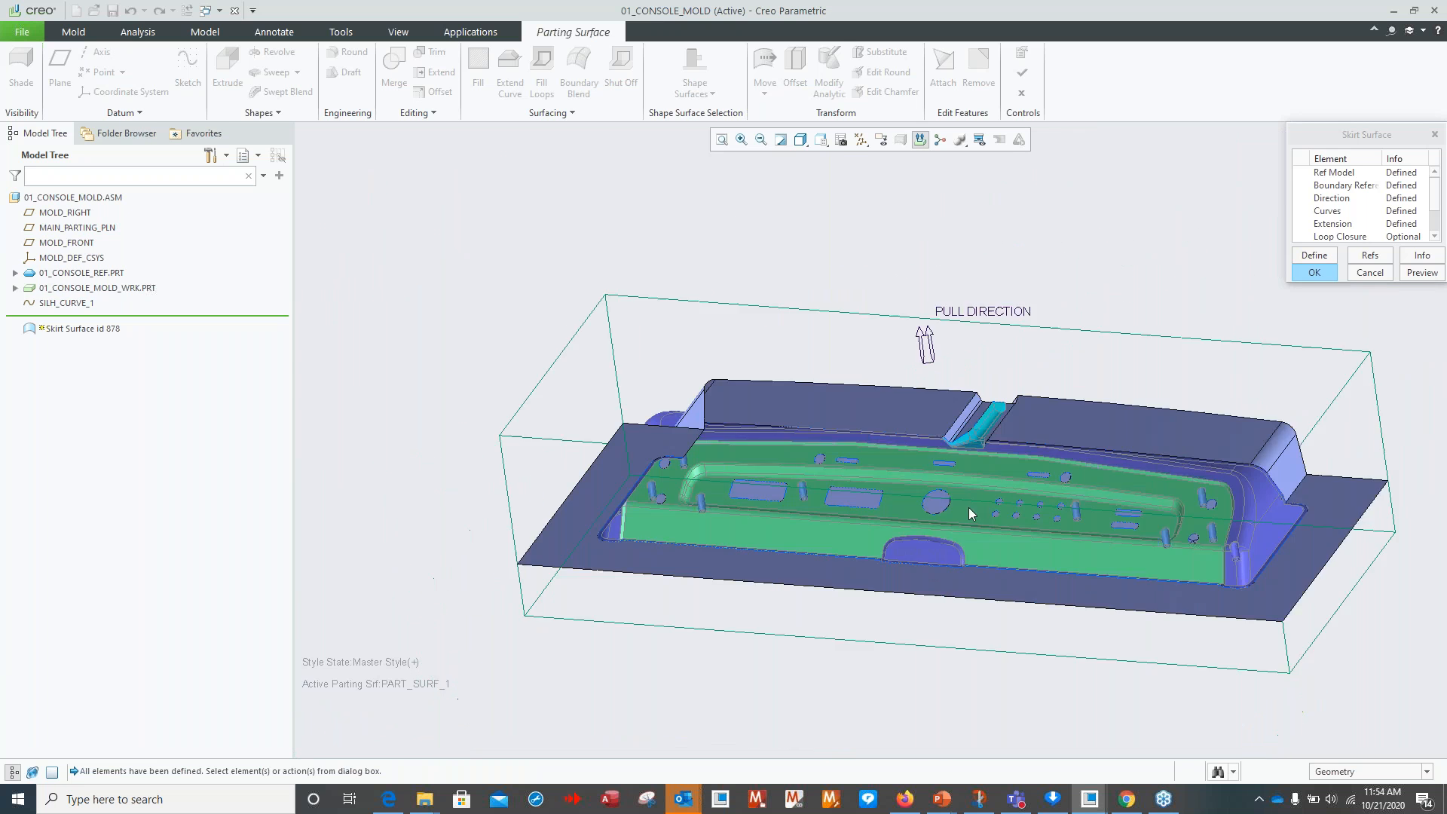
pyautogui.scroll(-5, 972, 507)
pyautogui.keyDown('shift'); pyautogui.moveTo(1263, 520); pyautogui.dragTo(937, 518, button='middle'); pyautogui.keyUp('shift')
pyautogui.hotkey('ctrl', 'd')
pyautogui.moveTo(1155, 586); pyautogui.dragTo(1080, 510, button='middle')
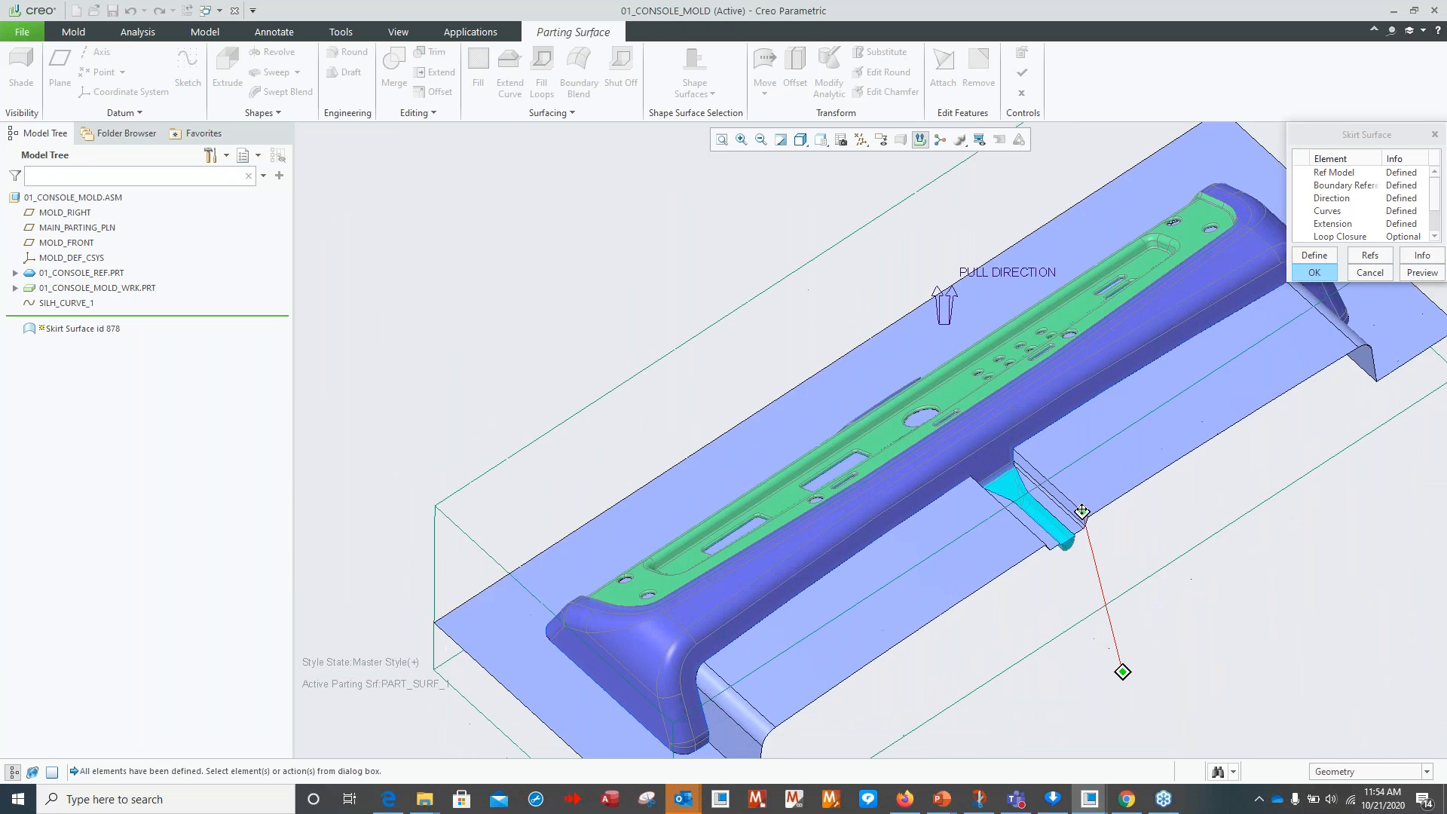
pyautogui.scroll(2, 1019, 530)
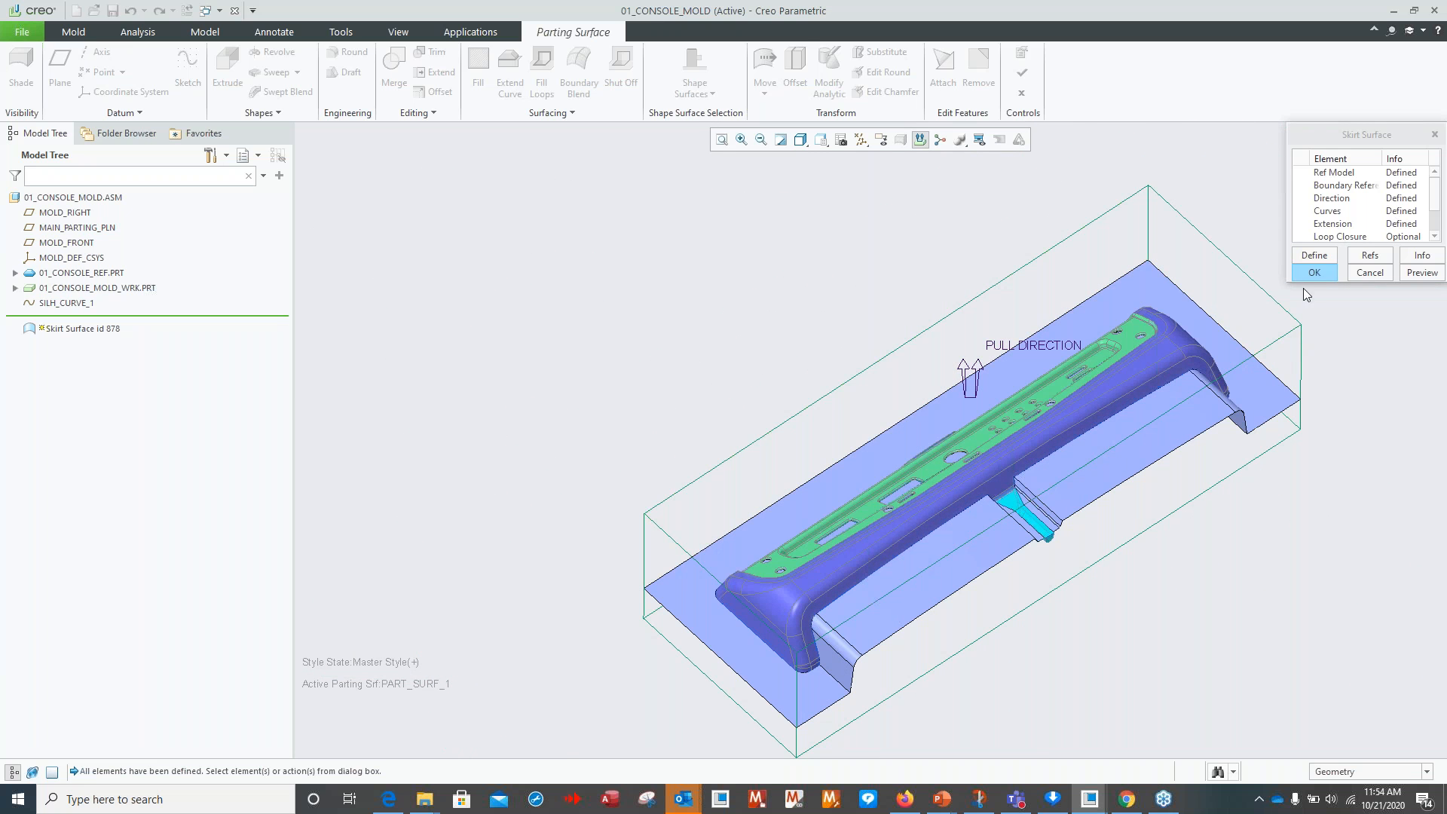
# Accept the skirt surface definition and finish the parting surface.
pyautogui.click(1313, 273)
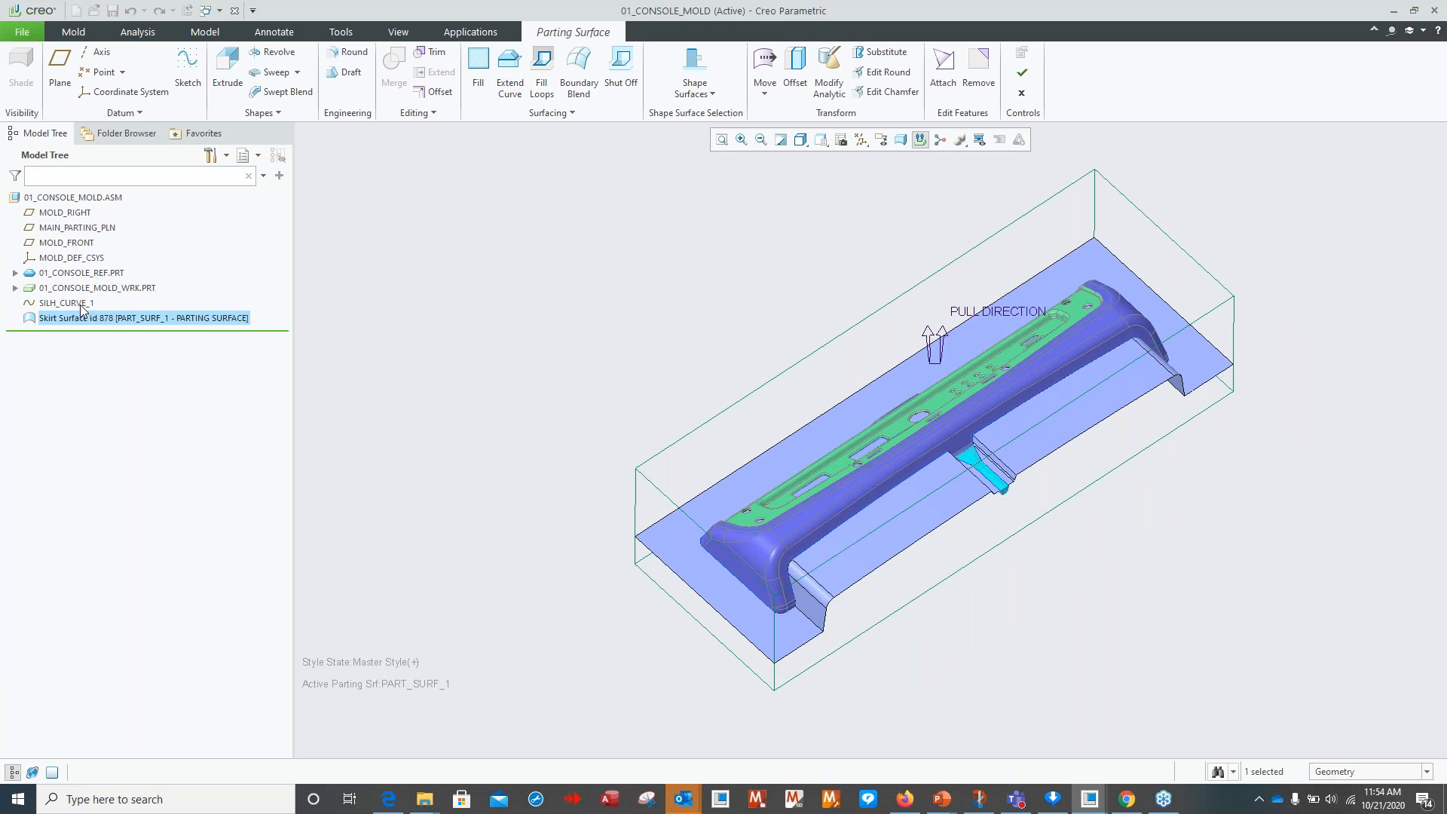
pyautogui.keyDown('shift'); pyautogui.moveTo(608, 376); pyautogui.dragTo(456, 392, button='middle'); pyautogui.keyUp('shift')
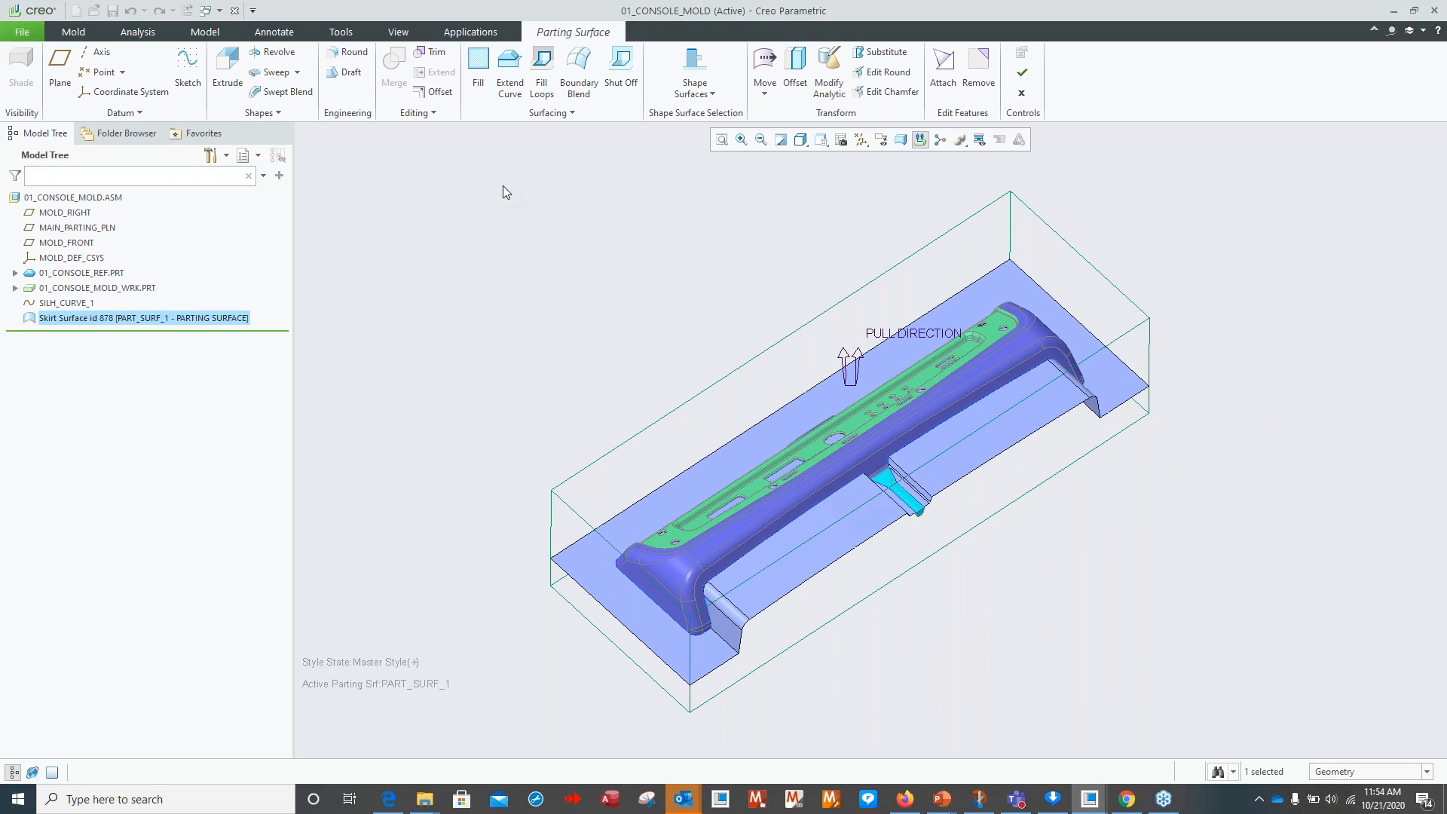
pyautogui.click(1023, 74)
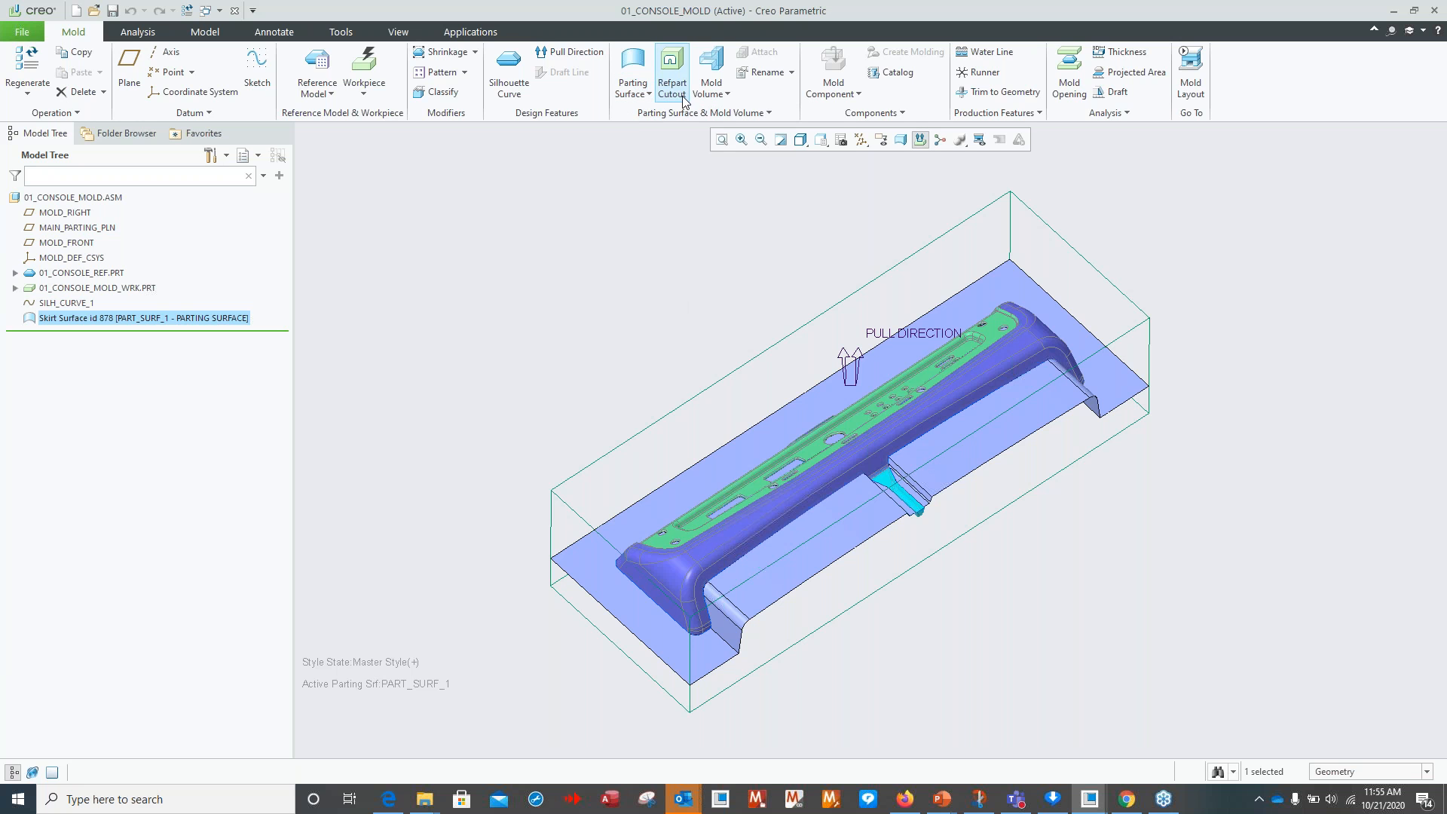
pyautogui.moveTo(758, 291); pyautogui.dragTo(901, 214, button='middle')
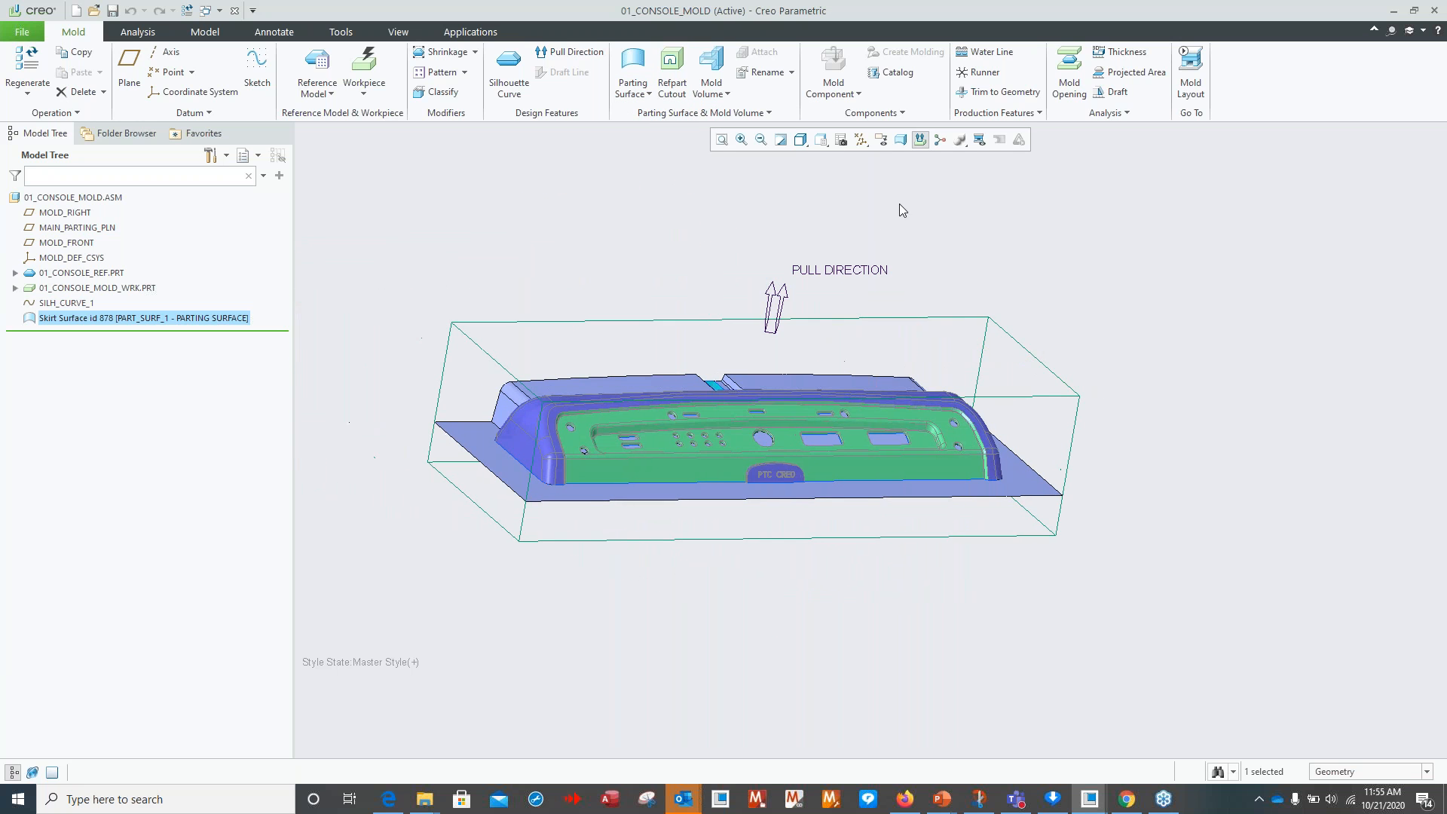
pyautogui.click(728, 93)
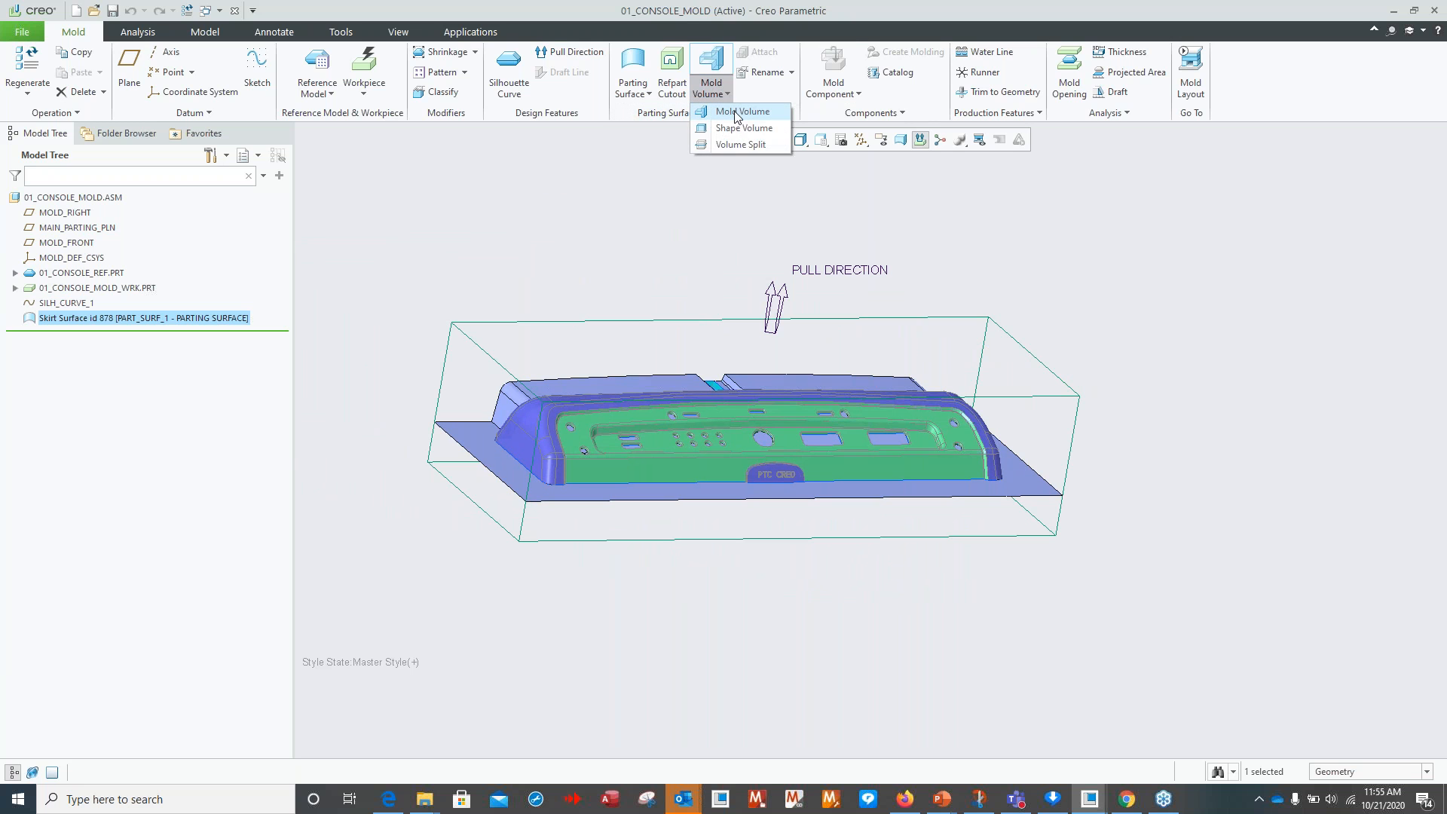
pyautogui.click(737, 112)
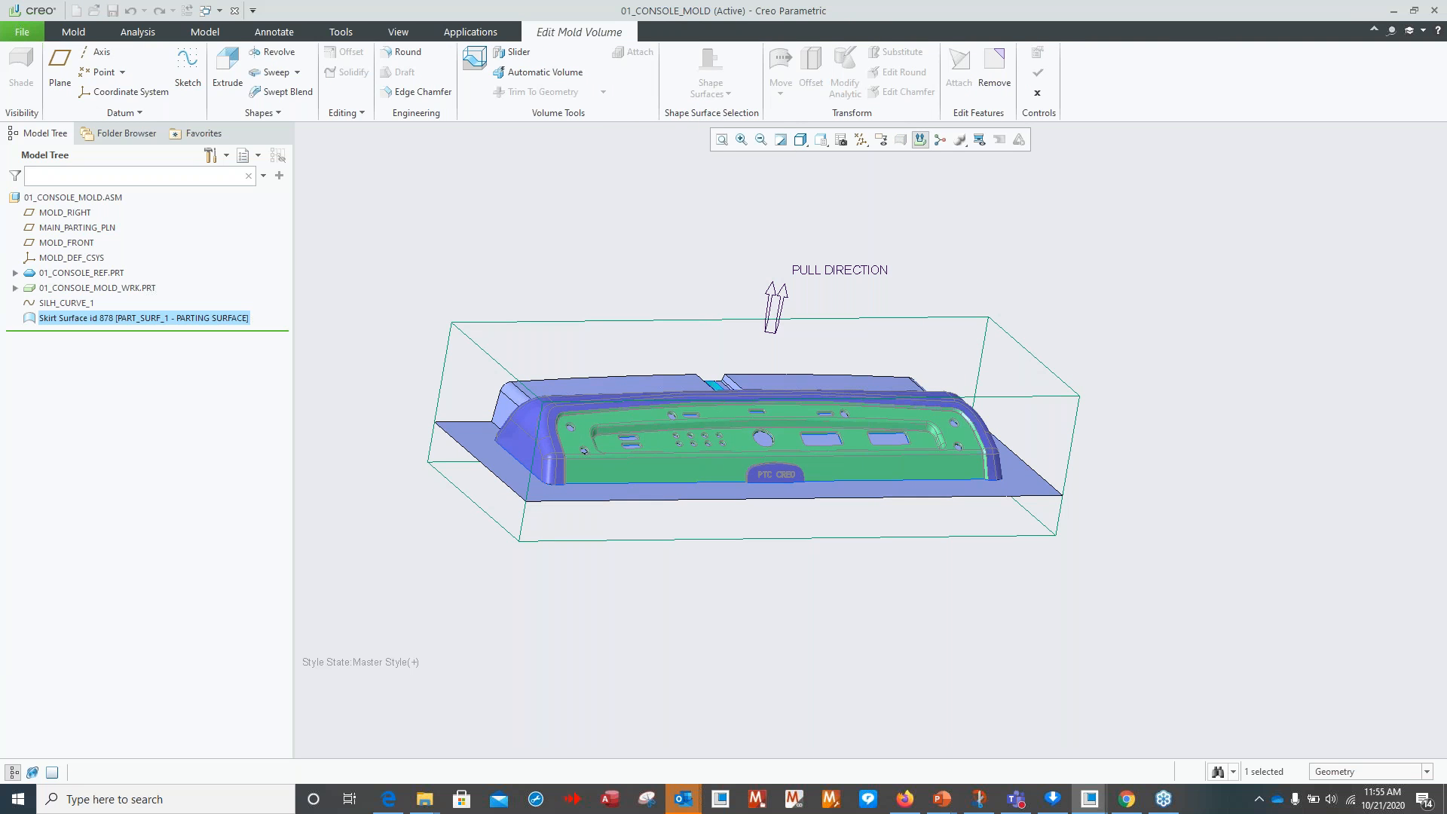
pyautogui.click(1037, 94)
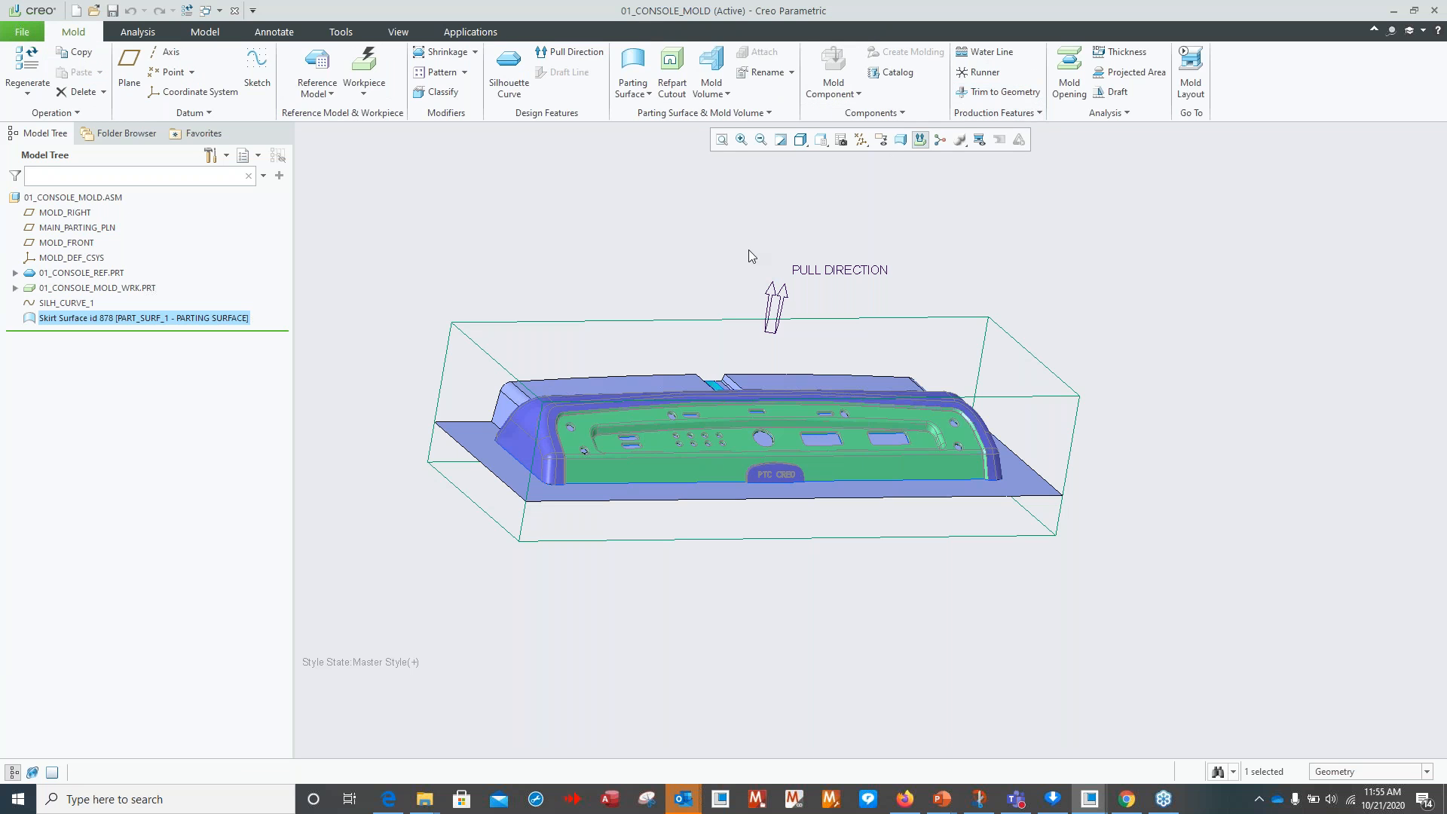
pyautogui.click(859, 93)
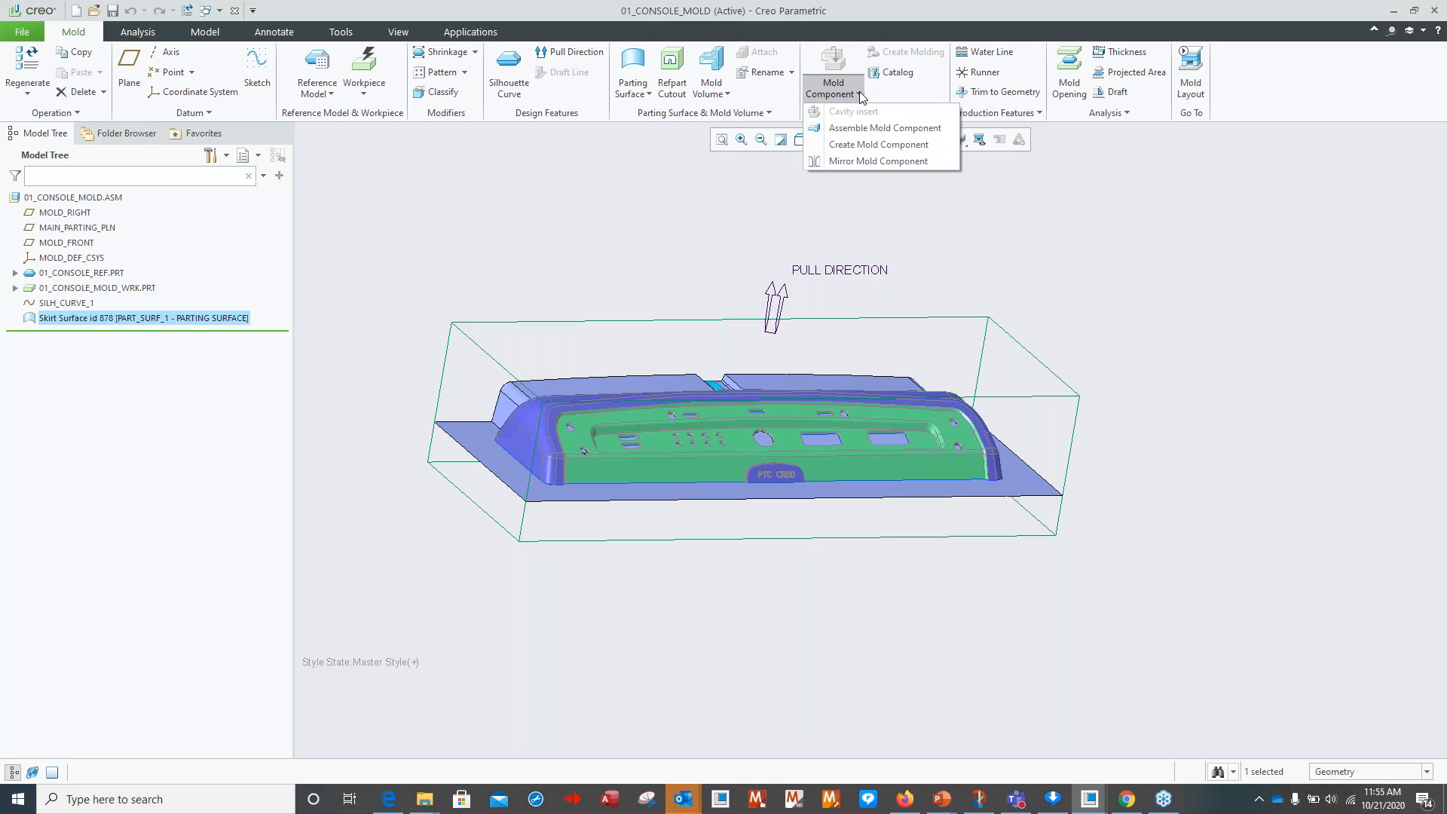
pyautogui.click(869, 146)
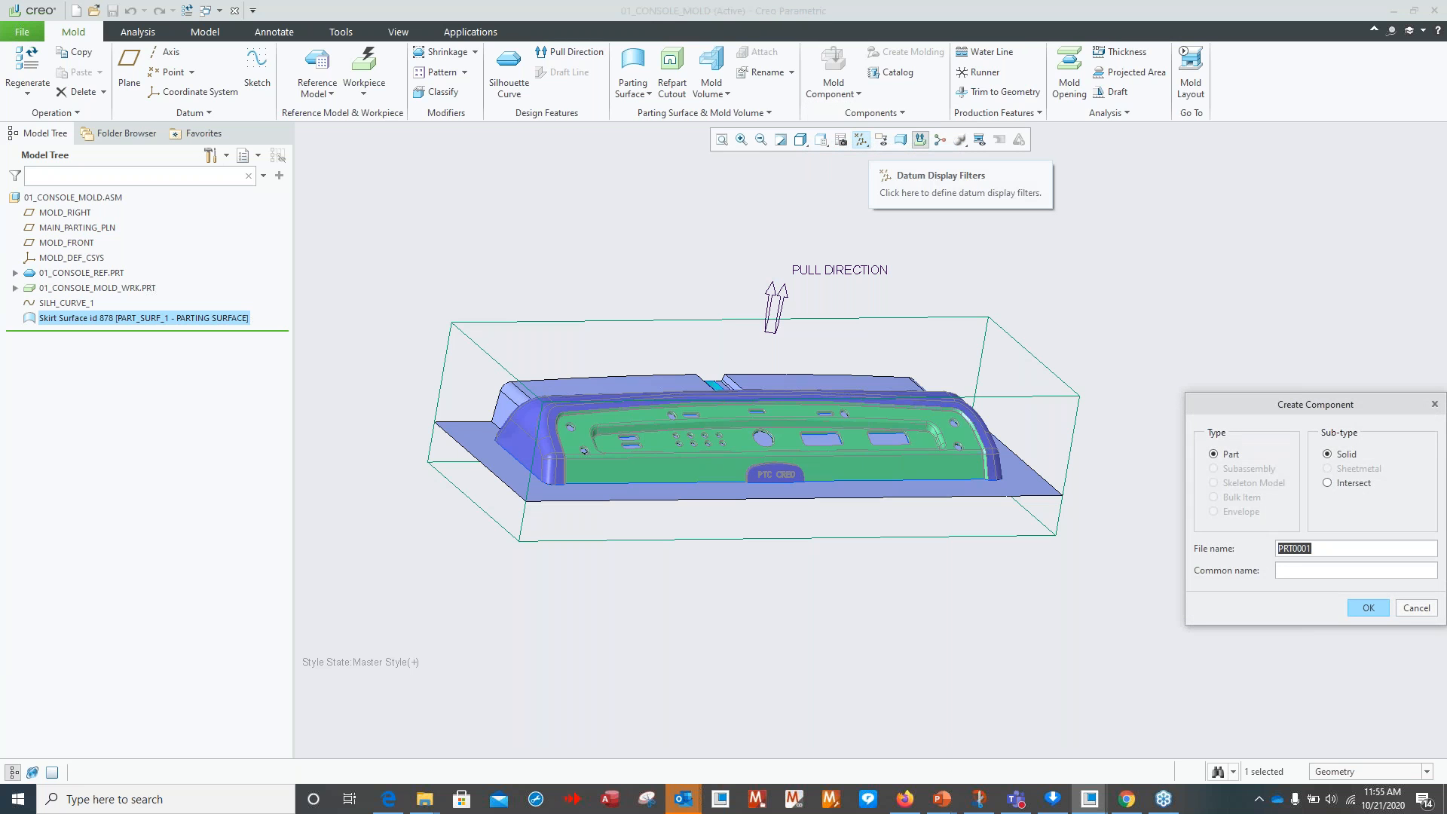
pyautogui.click(1368, 607)
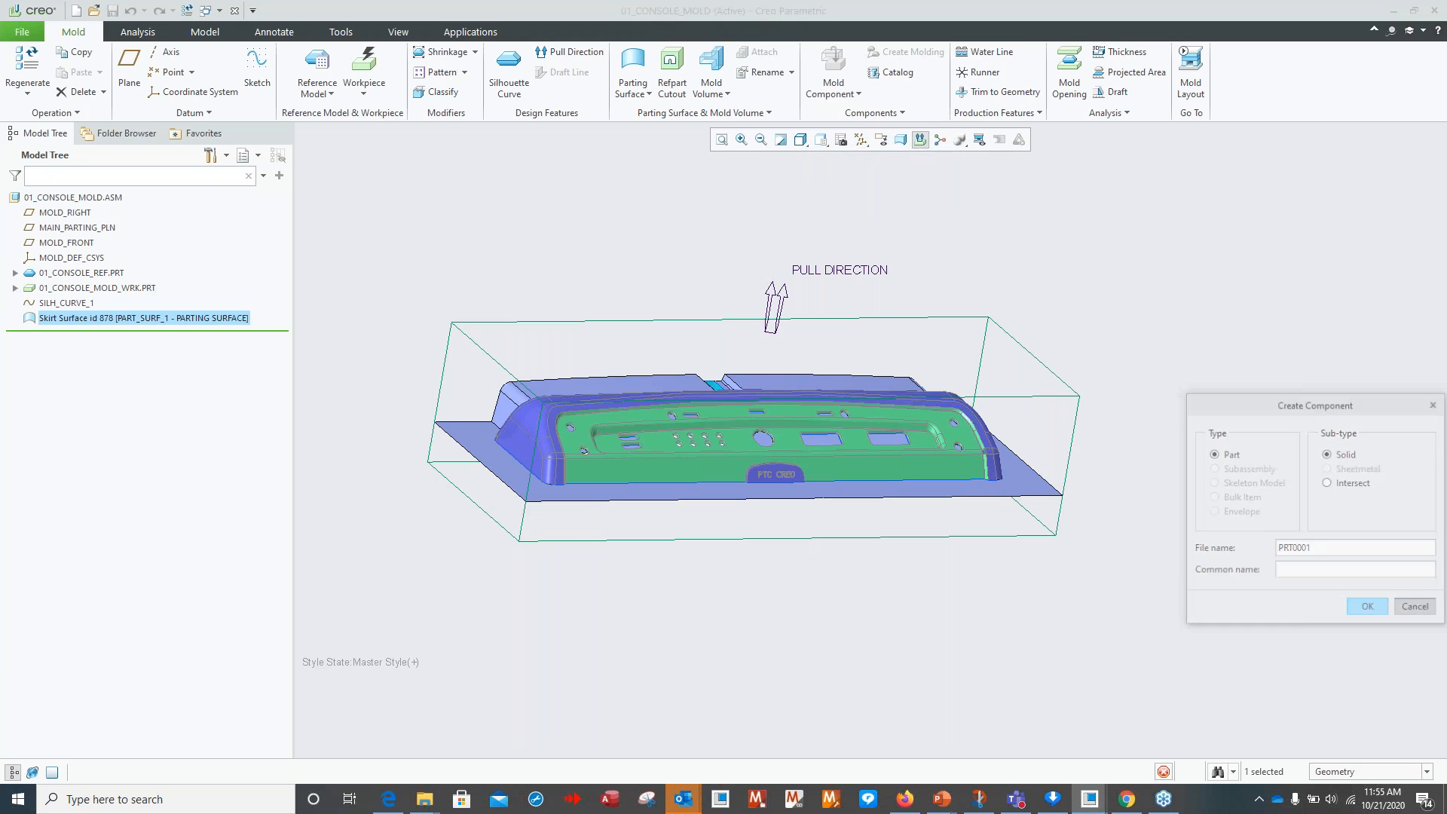
pyautogui.keyDown('shift'); pyautogui.moveTo(1291, 588); pyautogui.dragTo(1310, 591, button='middle'); pyautogui.keyUp('shift')
pyautogui.moveTo(955, 252); pyautogui.dragTo(935, 350, button='middle')
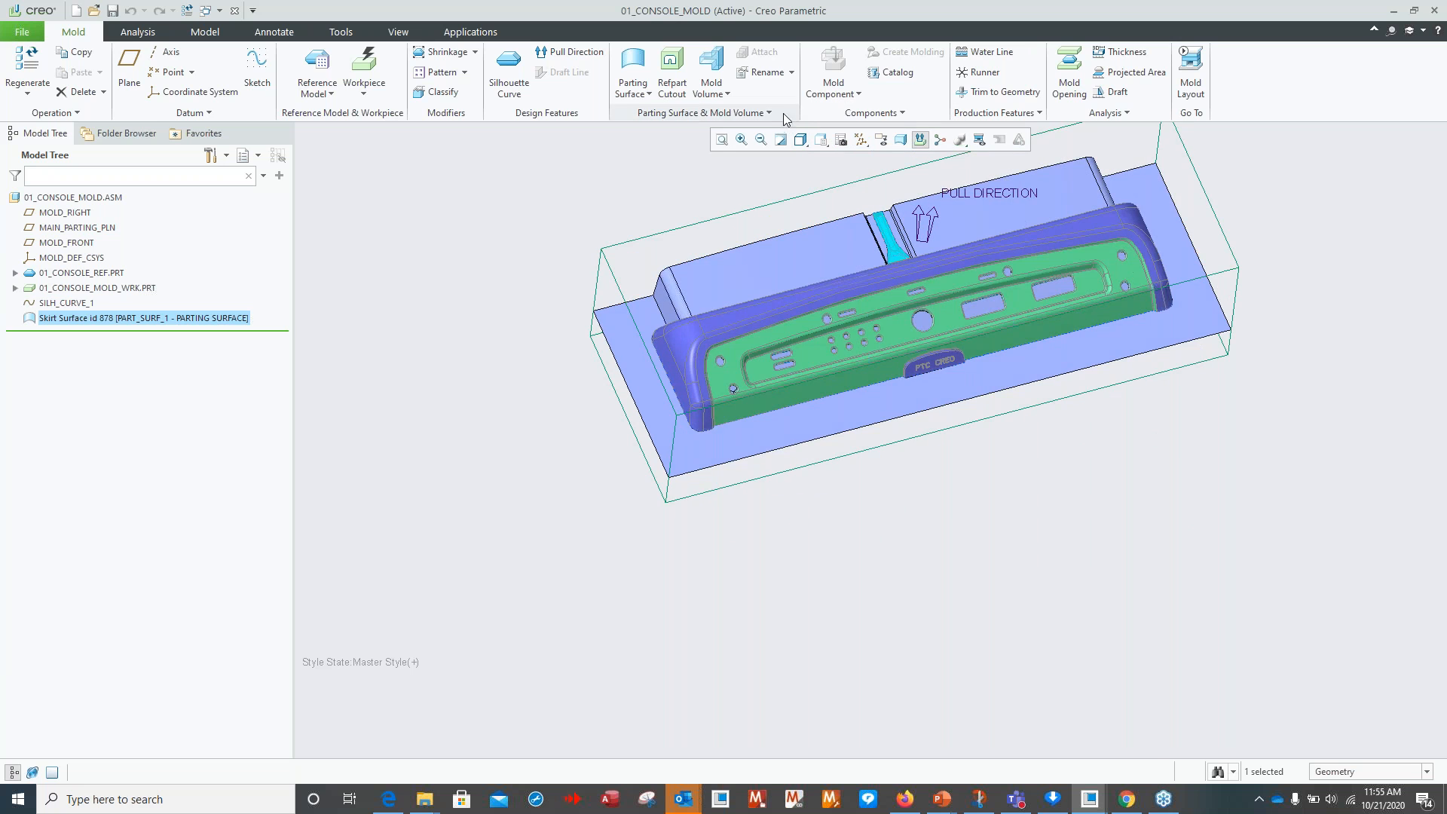
pyautogui.keyDown('shift'); pyautogui.moveTo(654, 220); pyautogui.dragTo(617, 323, button='middle'); pyautogui.keyUp('shift')
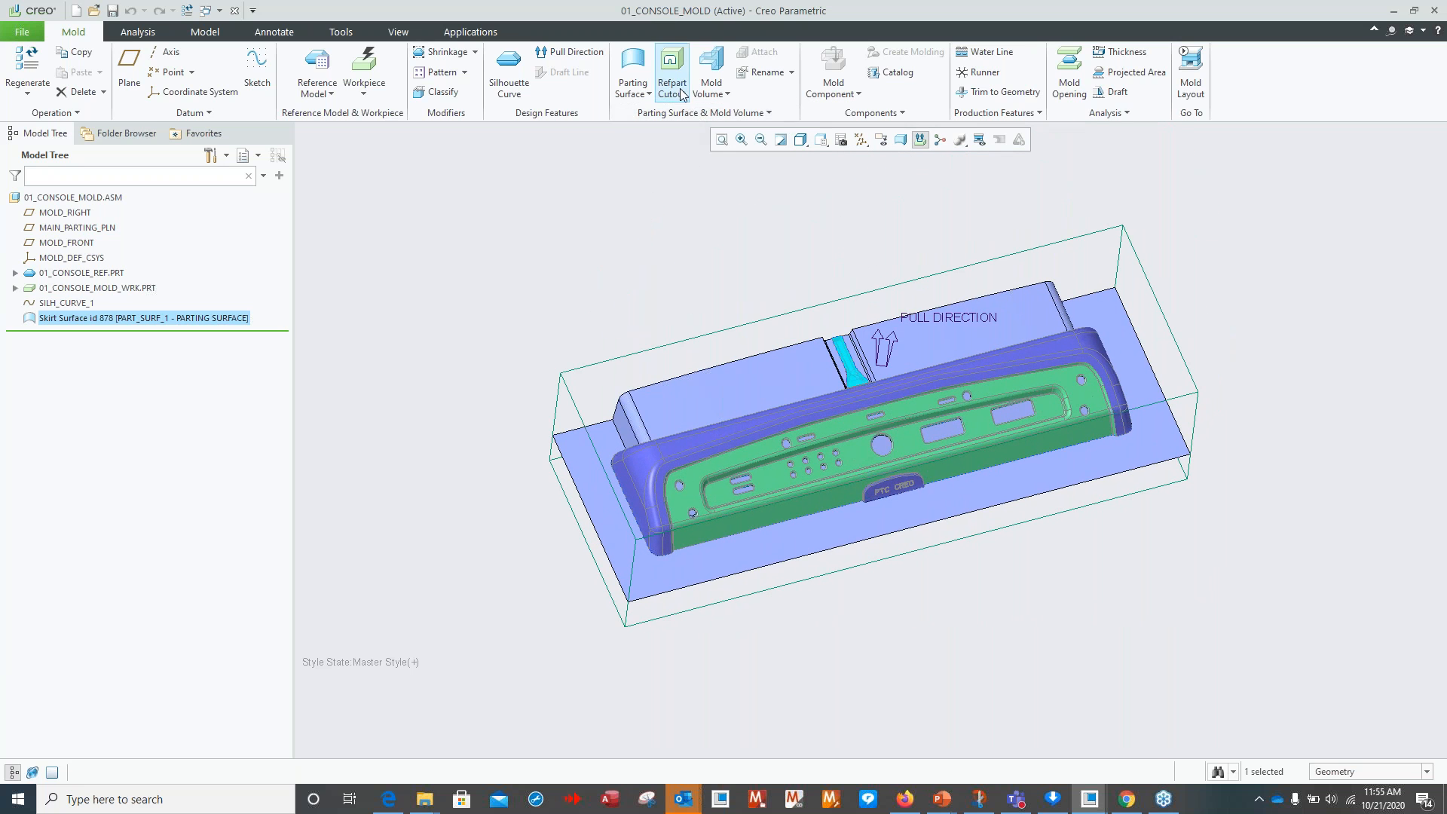
pyautogui.click(769, 111)
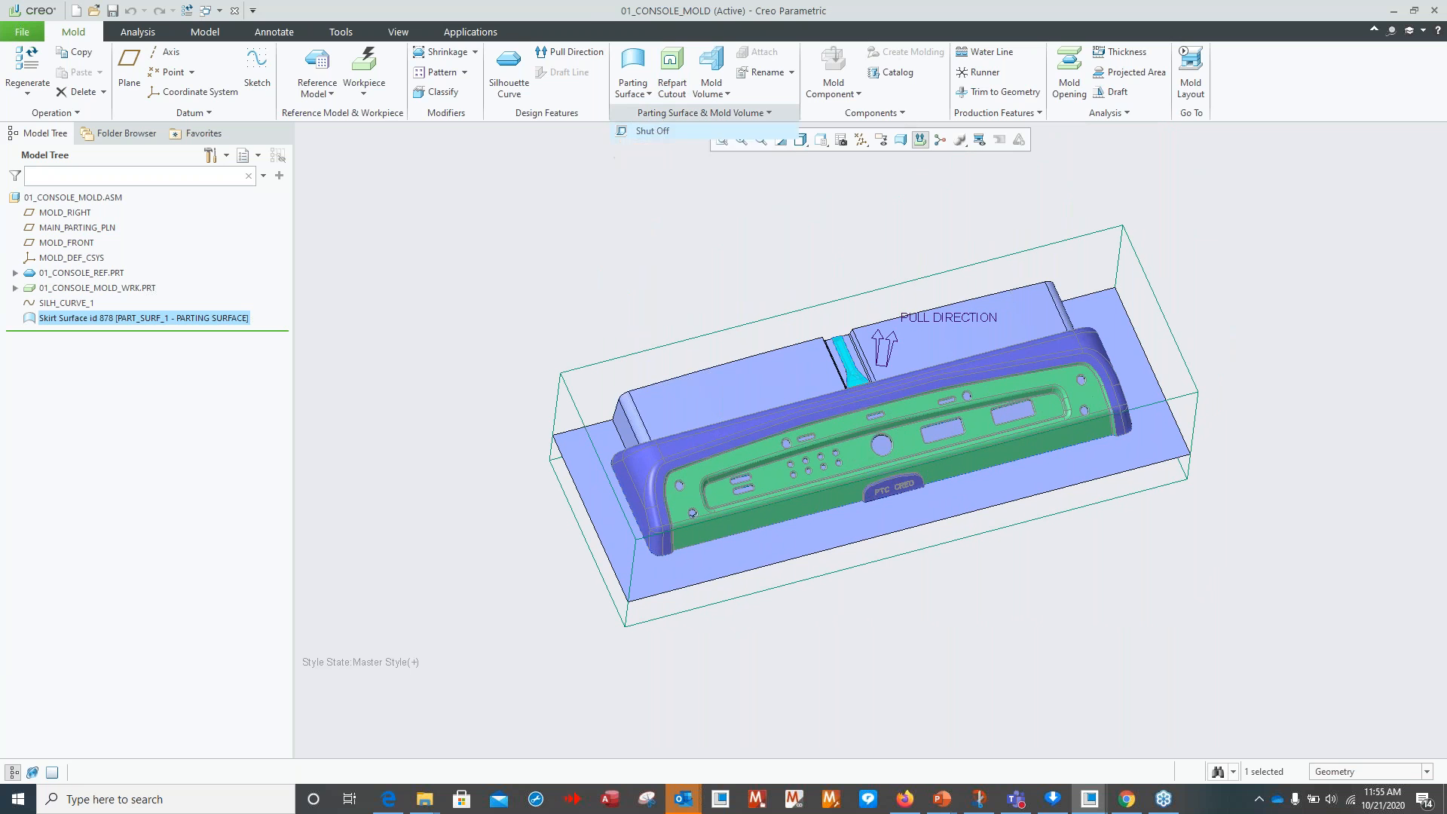
pyautogui.click(652, 131)
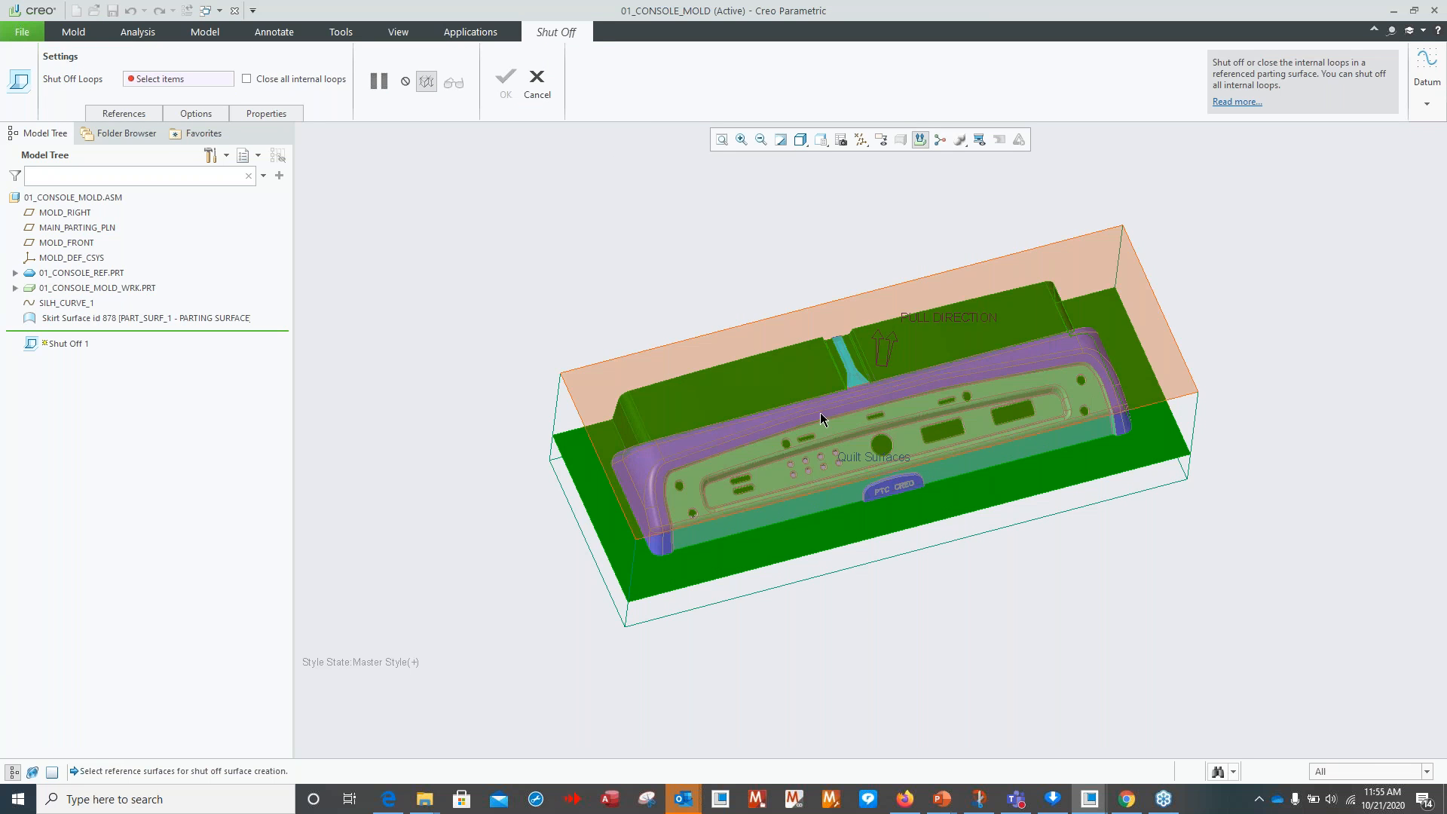
pyautogui.moveTo(744, 321); pyautogui.dragTo(817, 414, button='middle')
pyautogui.scroll(-2, 907, 563)
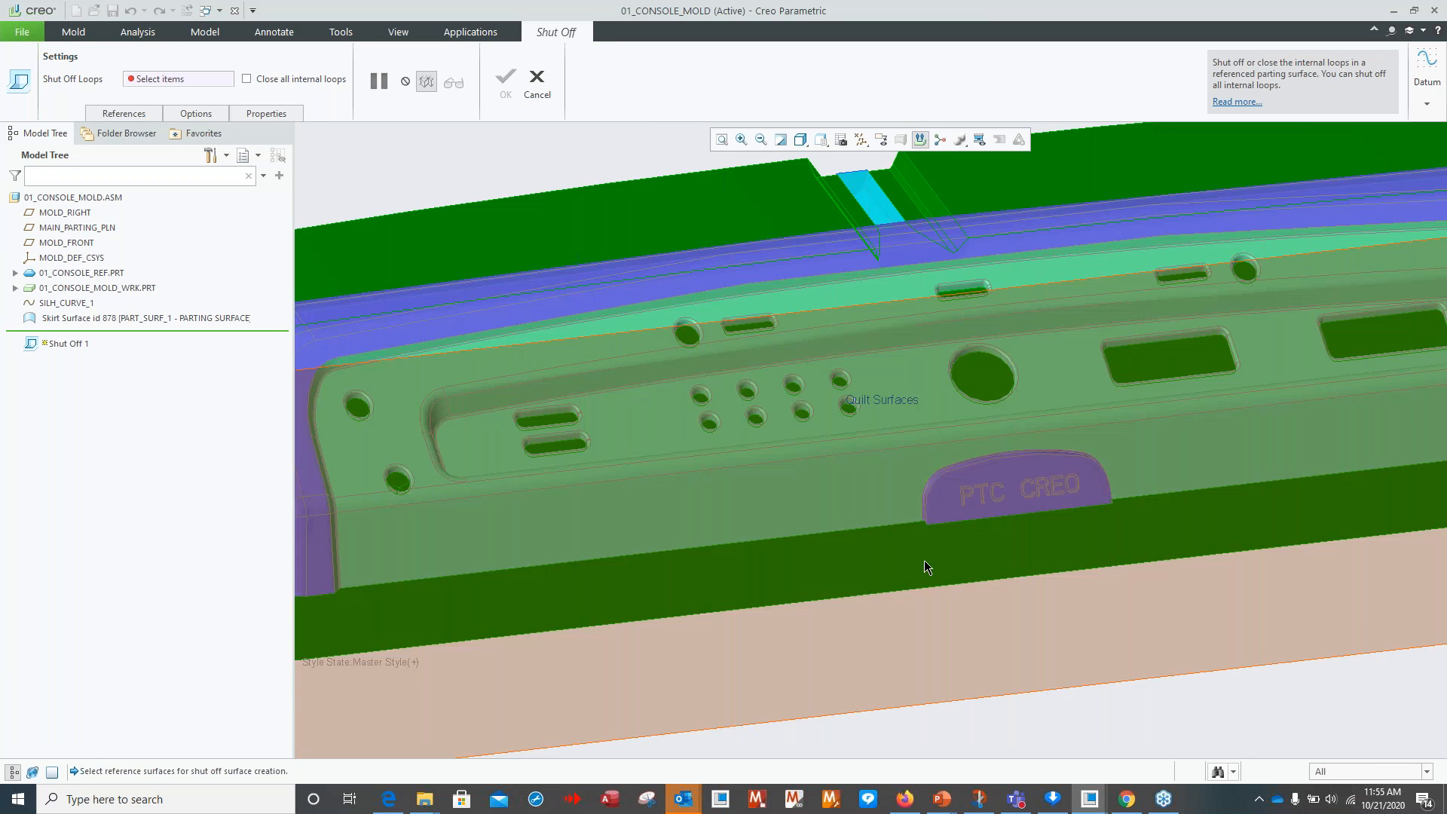
pyautogui.scroll(2, 950, 520)
pyautogui.click(537, 81)
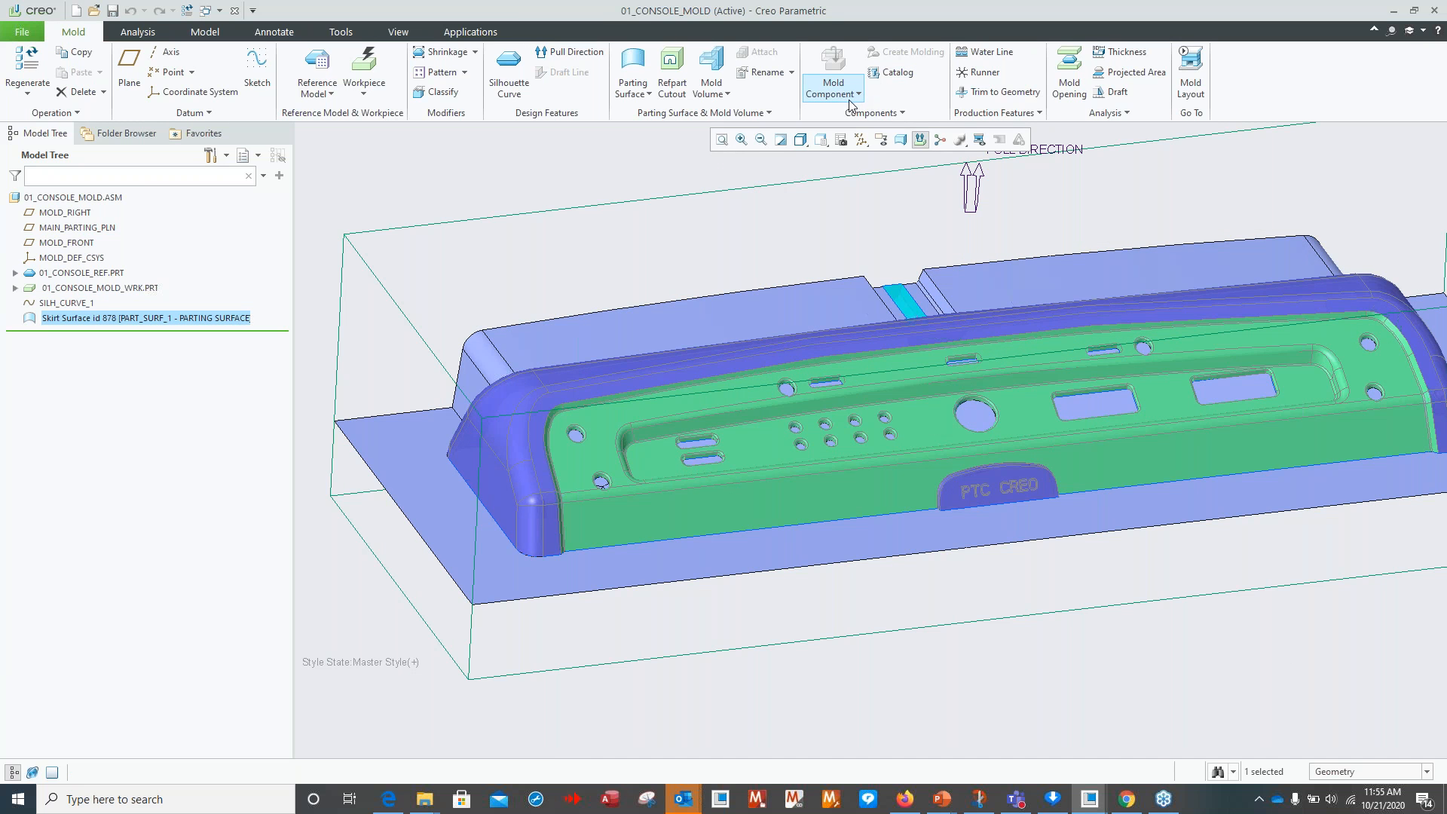
pyautogui.click(859, 95)
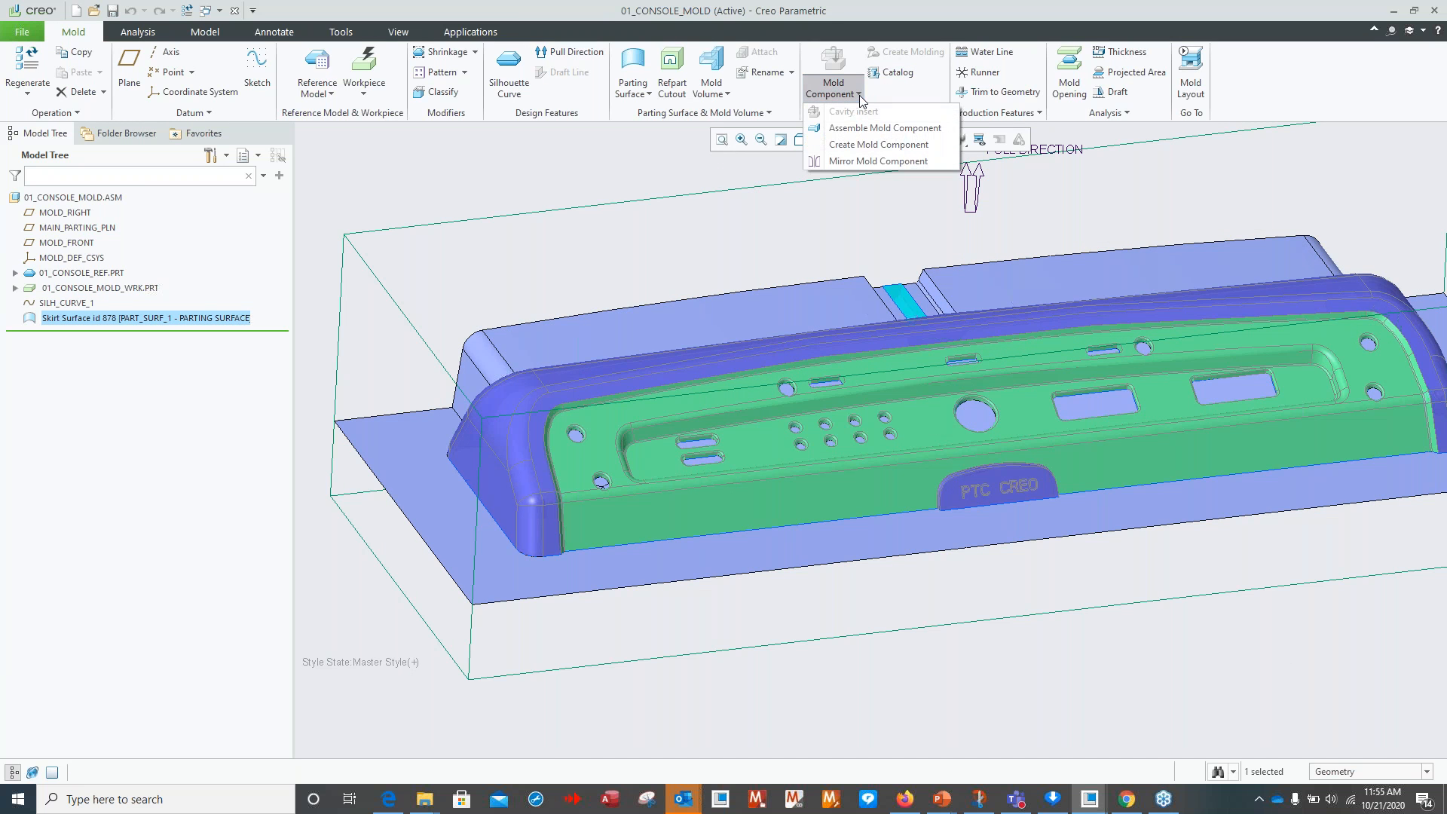
pyautogui.click(684, 163)
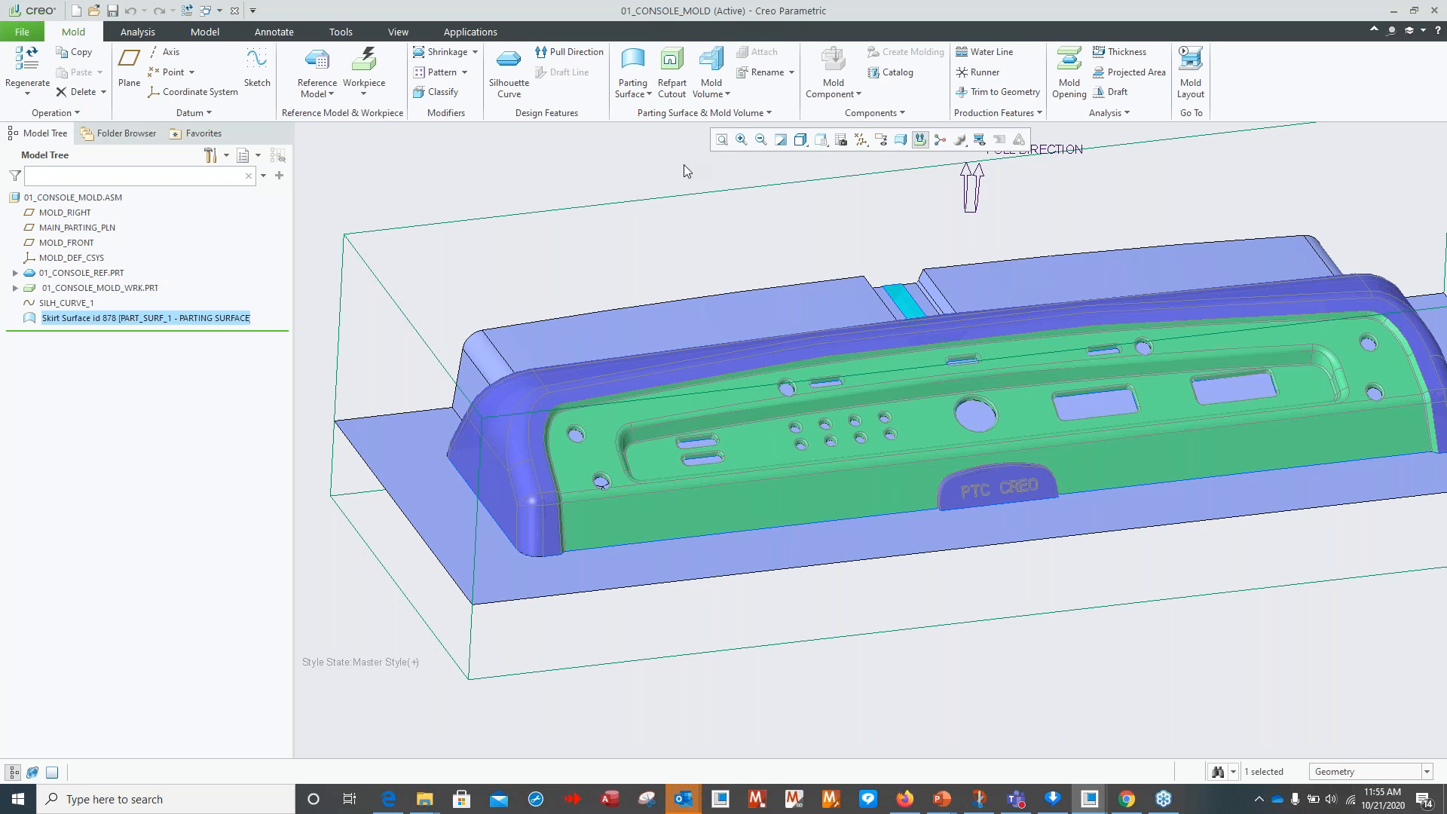
# Create a new mold volume and start an Extrude sketch on the workpiece's front face, viewed straight on at the PTC CREO badge.
pyautogui.click(726, 91)
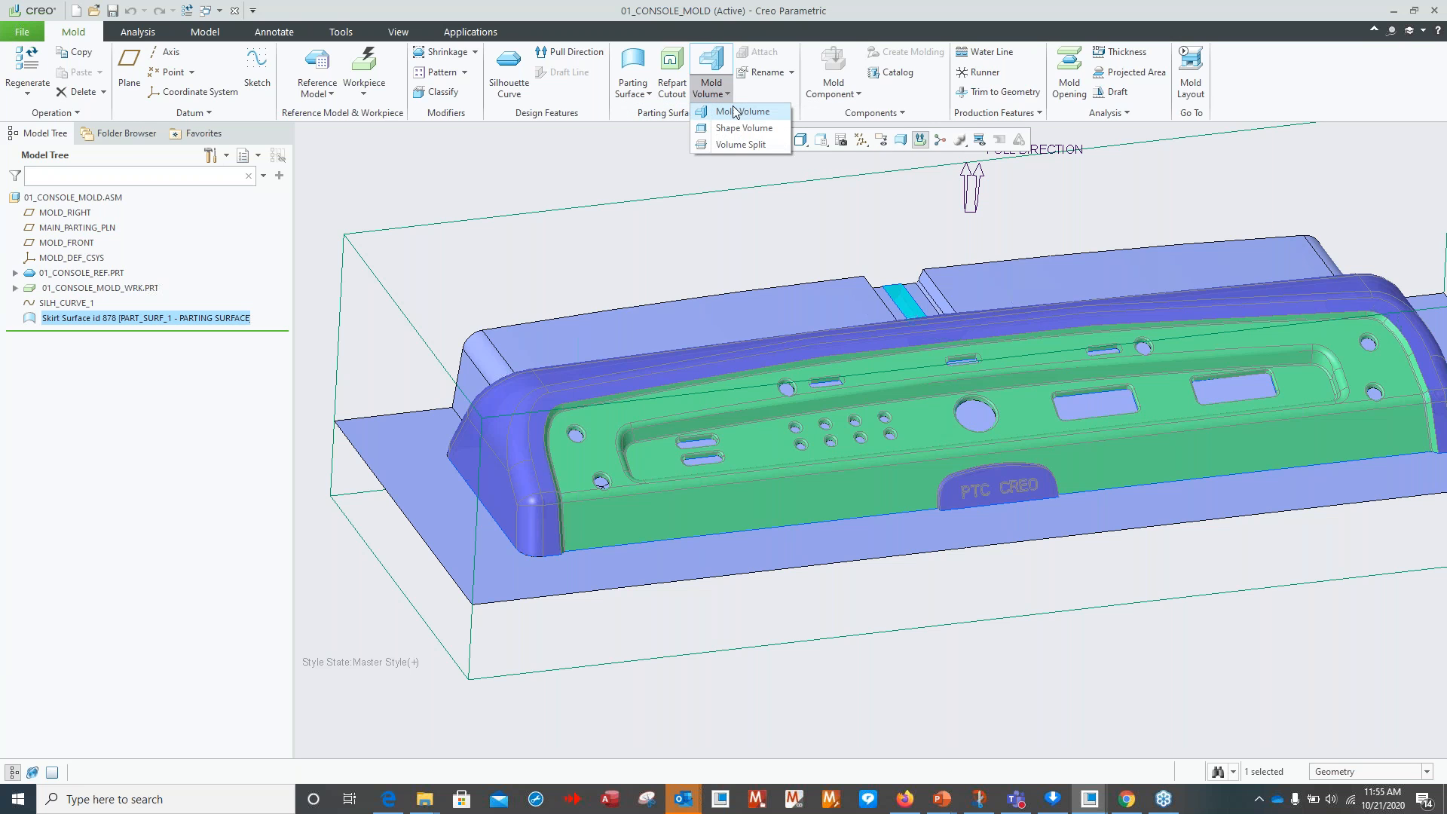
pyautogui.click(738, 115)
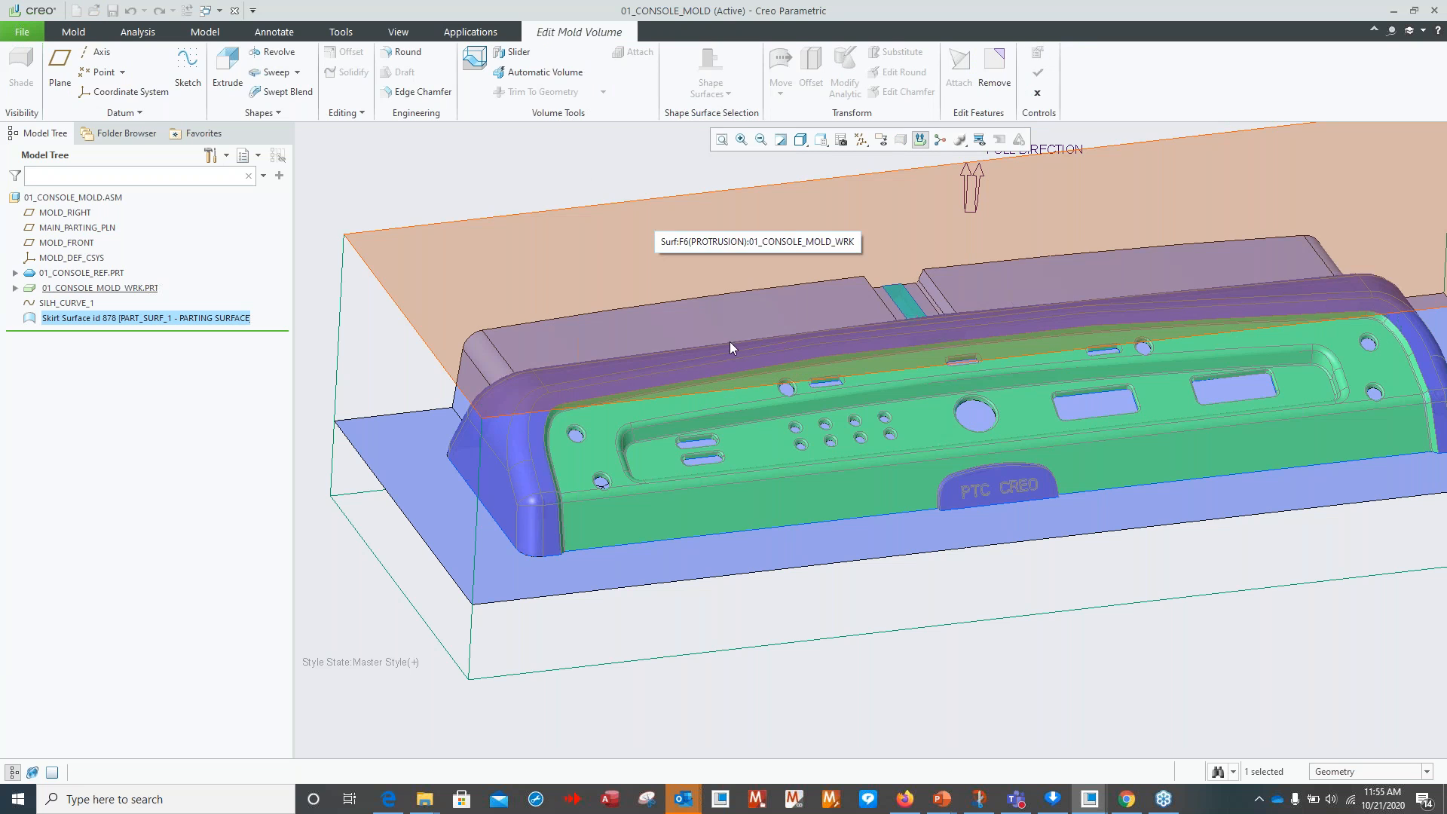
pyautogui.scroll(5, 955, 551)
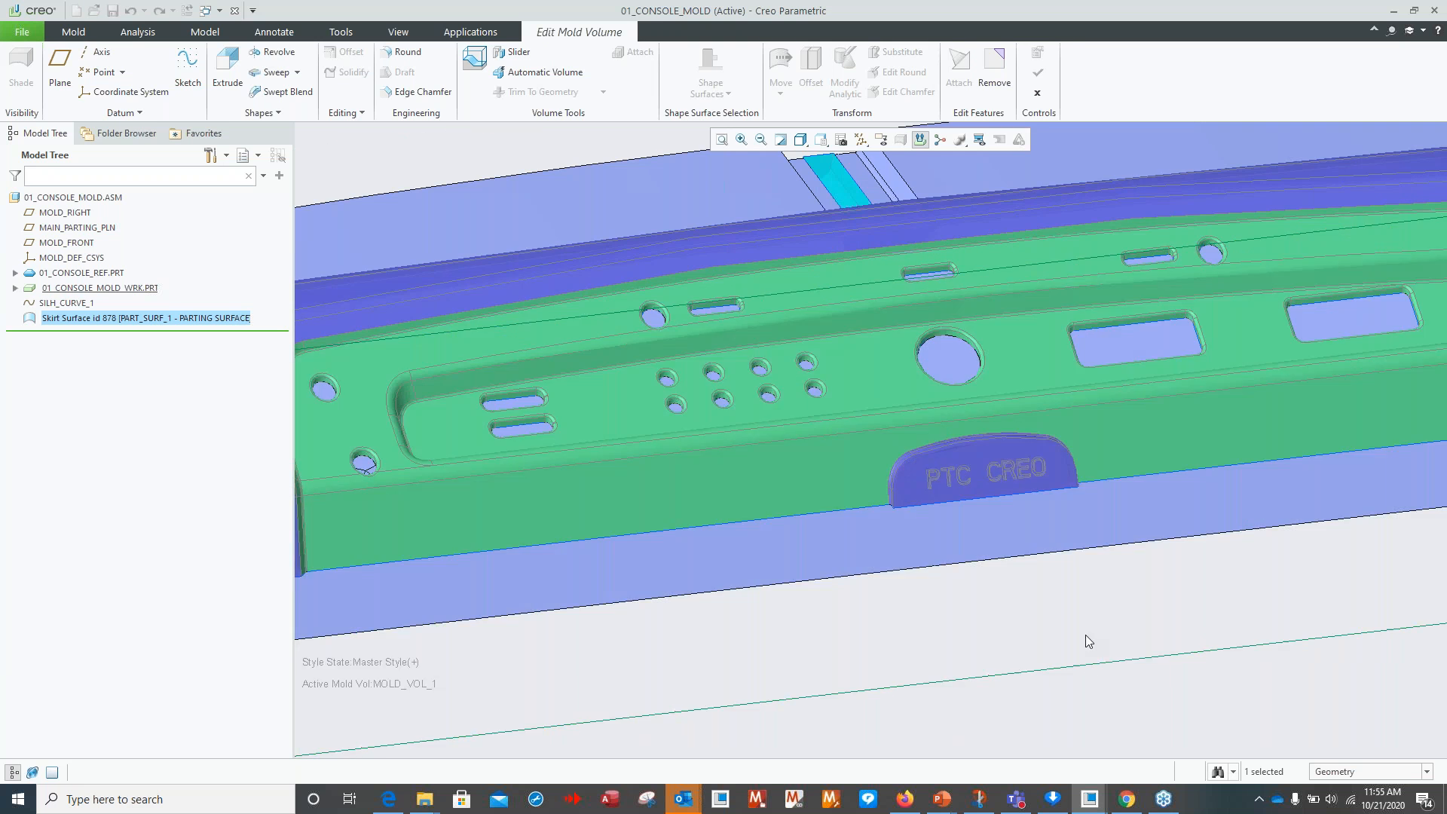
pyautogui.scroll(-5, 718, 336)
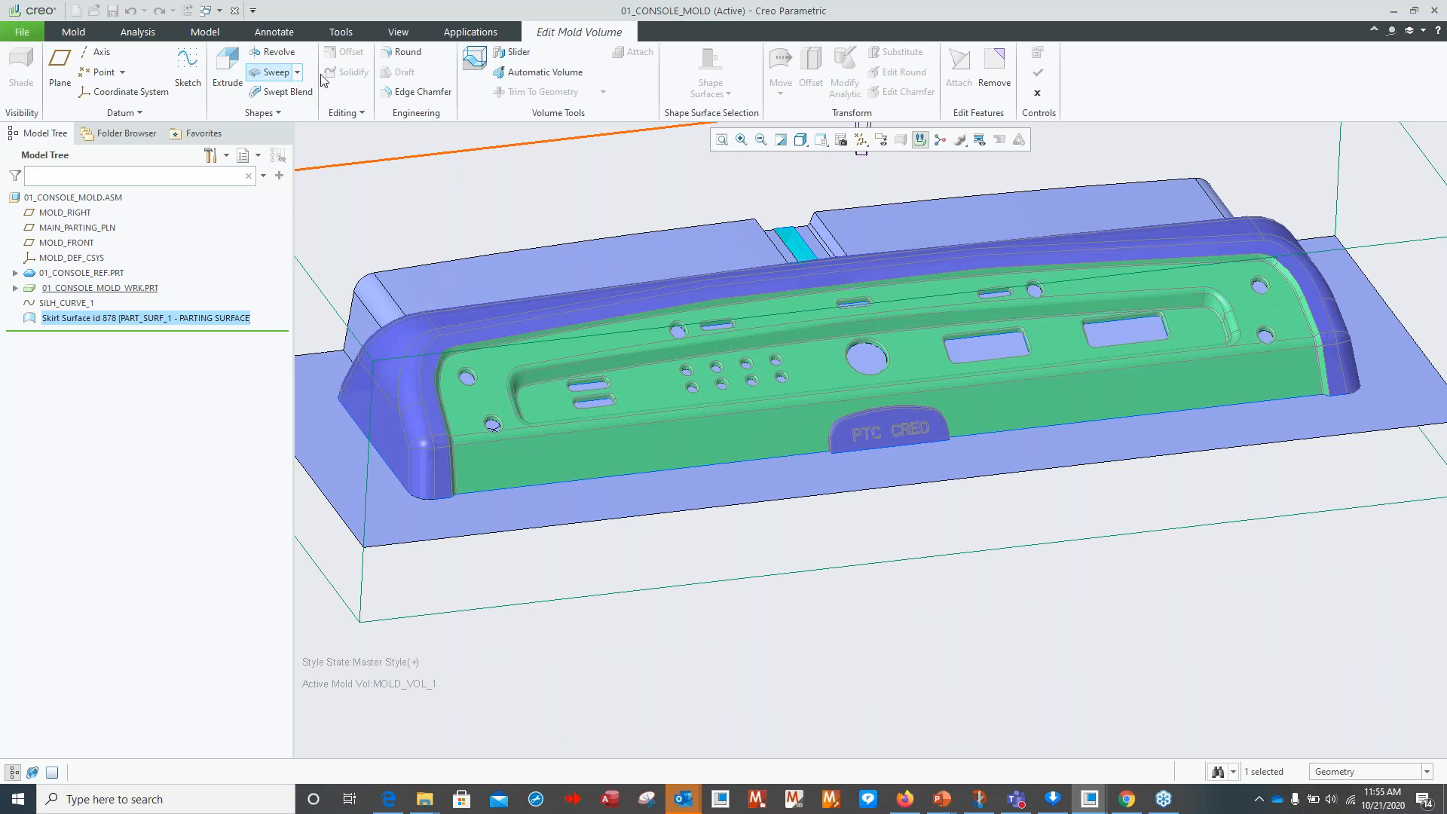
pyautogui.click(228, 75)
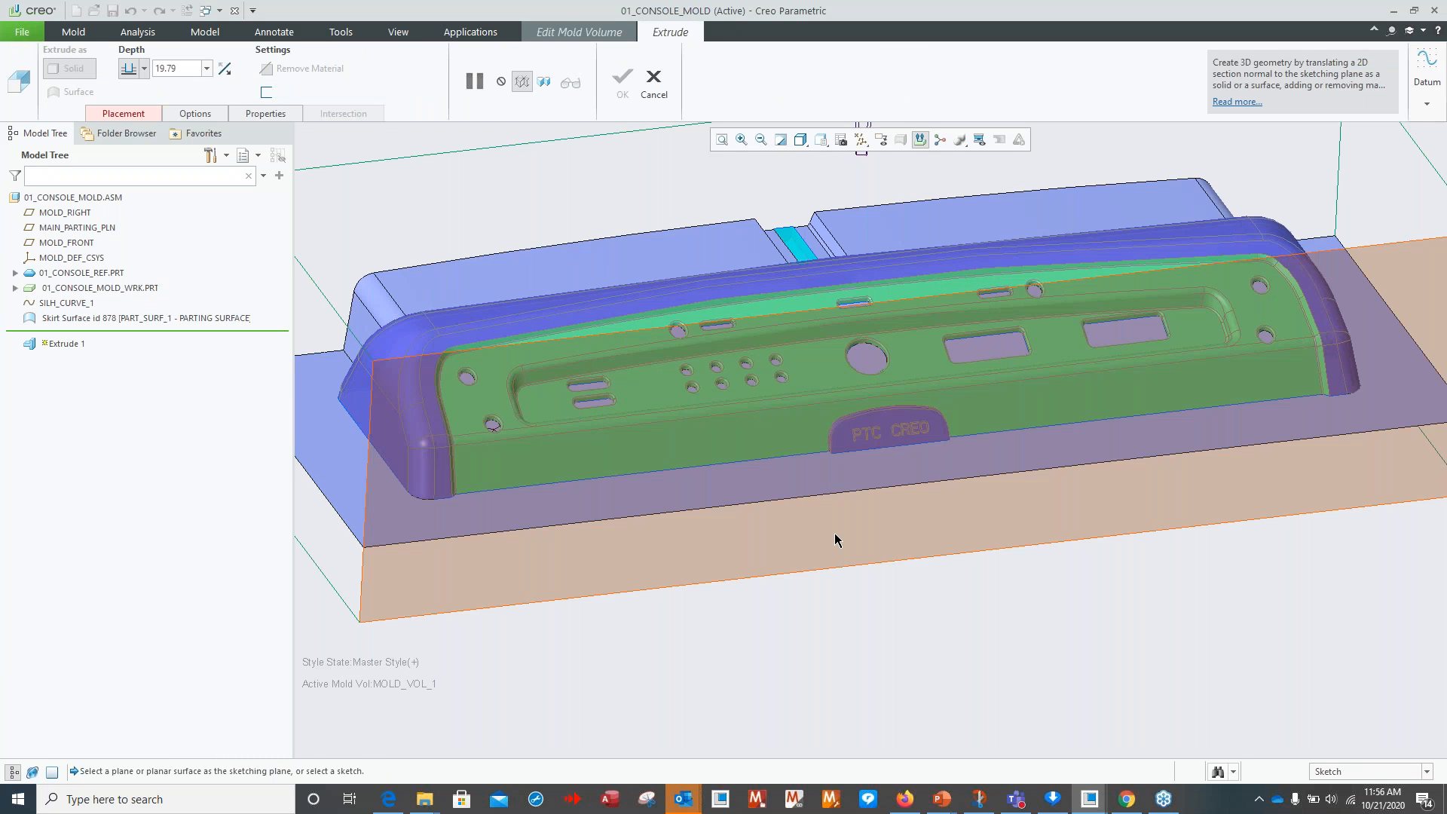
pyautogui.hotkey('ctrl', 'd')
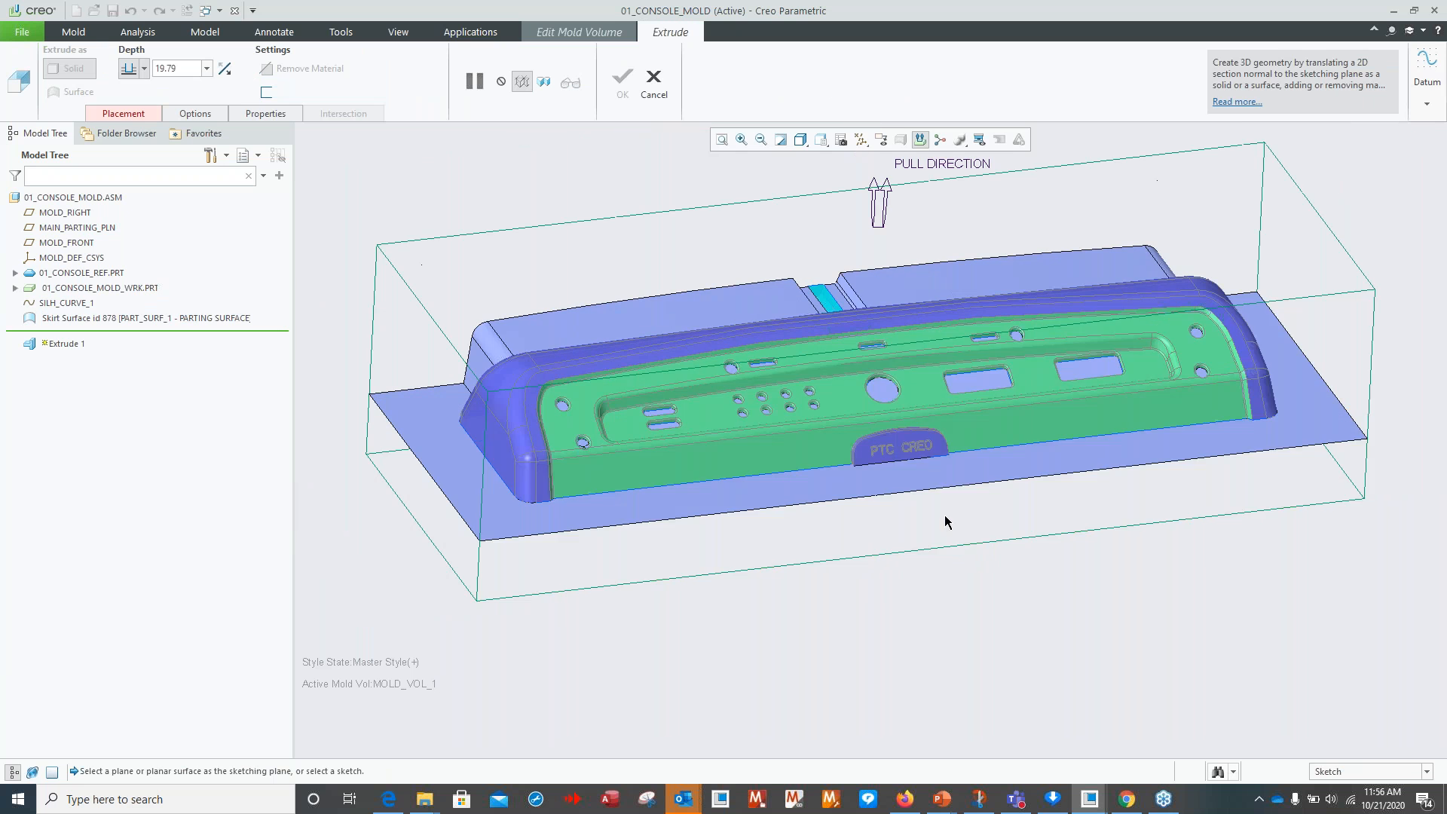
pyautogui.click(969, 520)
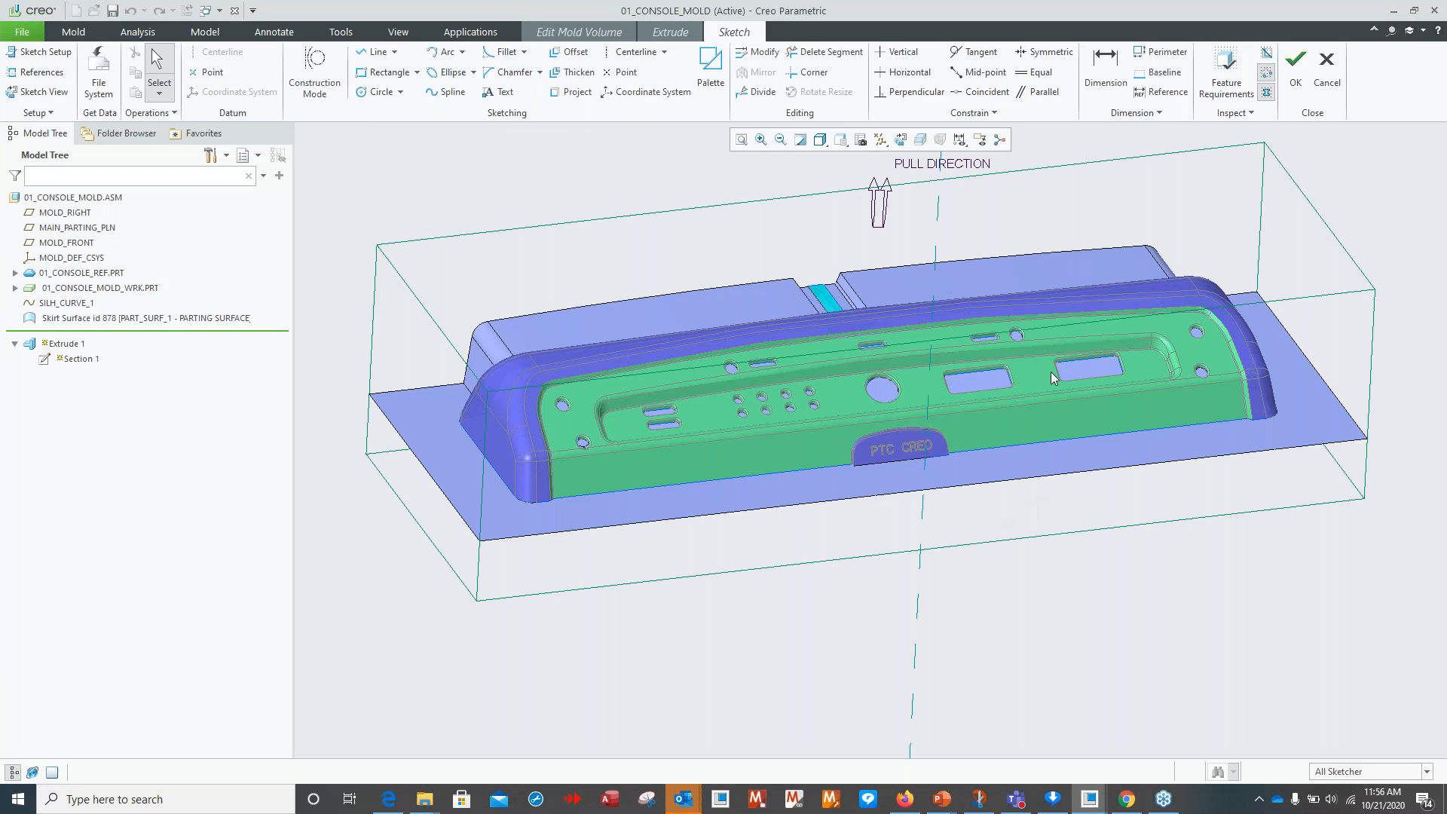
pyautogui.click(902, 139)
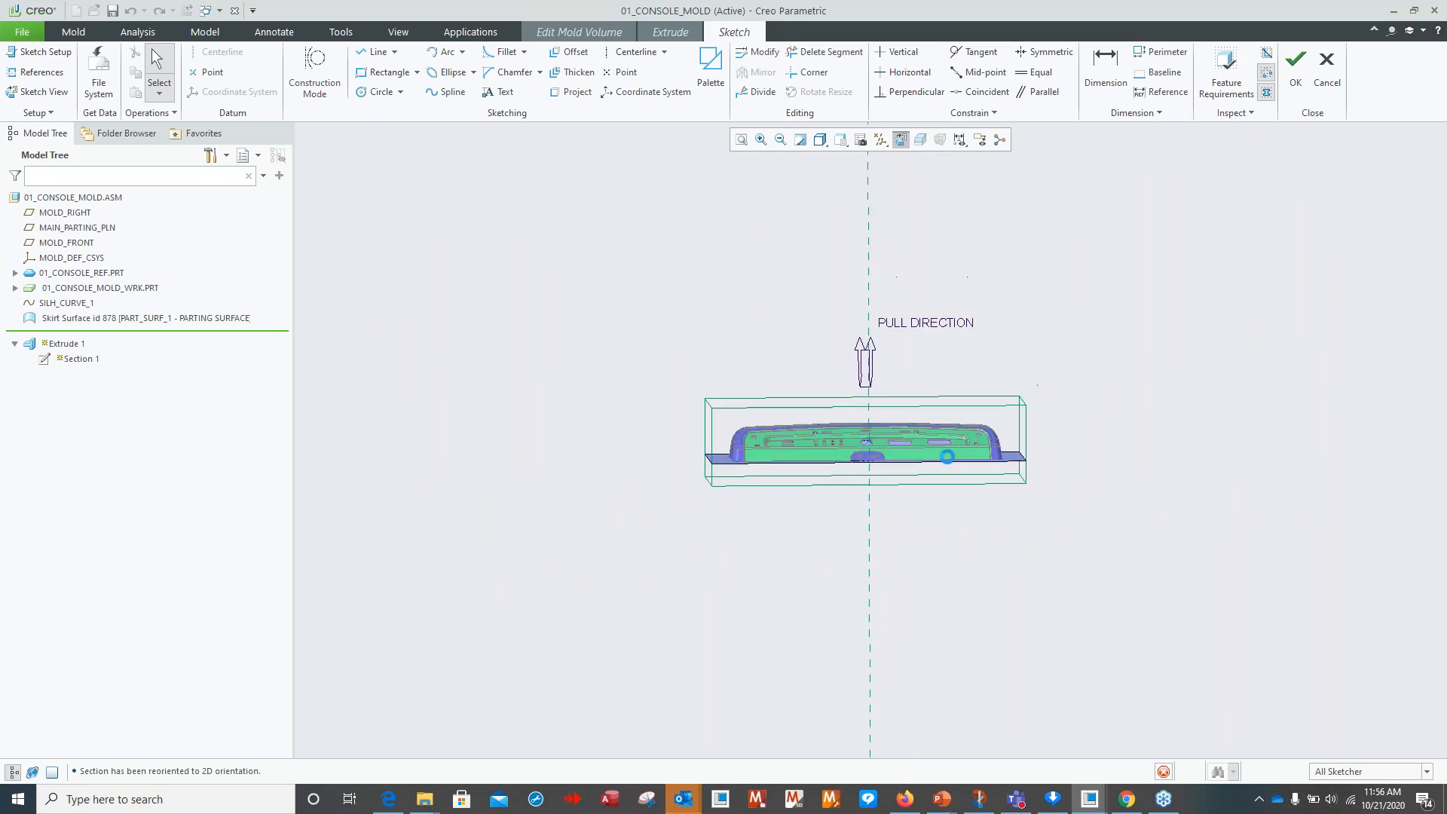
pyautogui.keyDown('shift'); pyautogui.moveTo(879, 450); pyautogui.dragTo(803, 701, button='middle'); pyautogui.keyUp('shift')
pyautogui.scroll(-3, 833, 593)
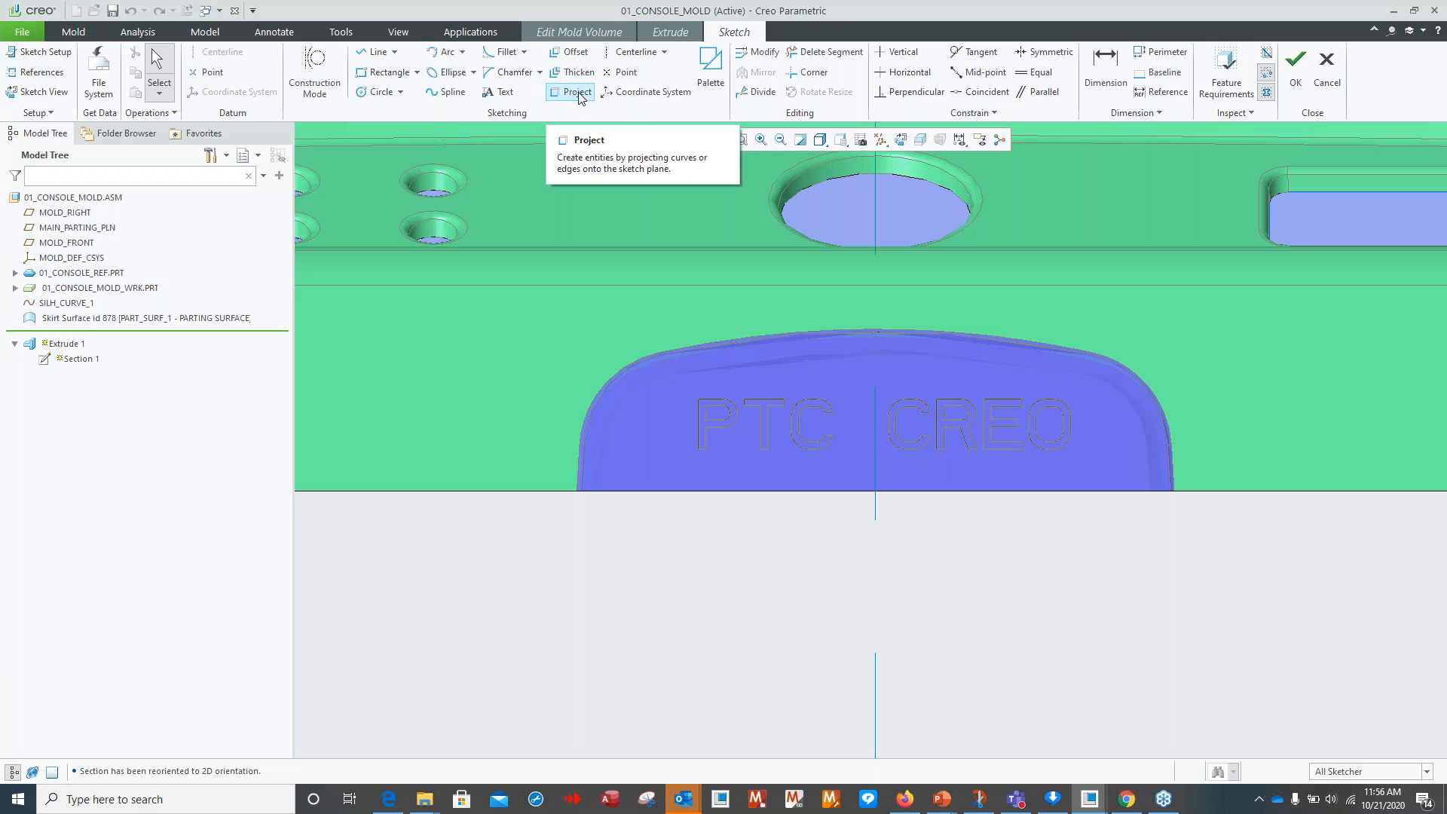
# Offset the outer contour loop of the PTC CREO badge face outward by 0.1 in the sketch.
pyautogui.click(571, 51)
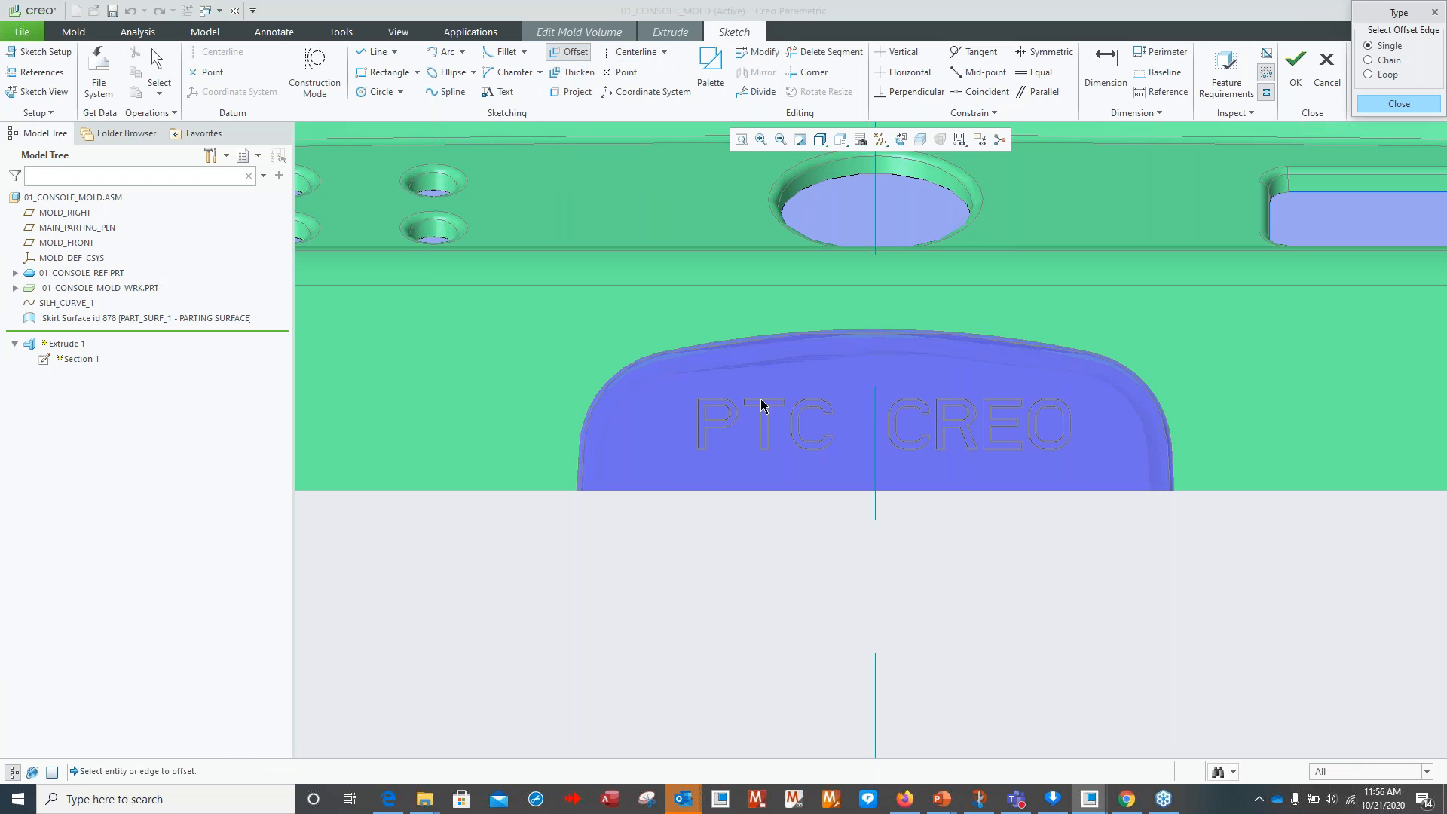
pyautogui.click(1385, 74)
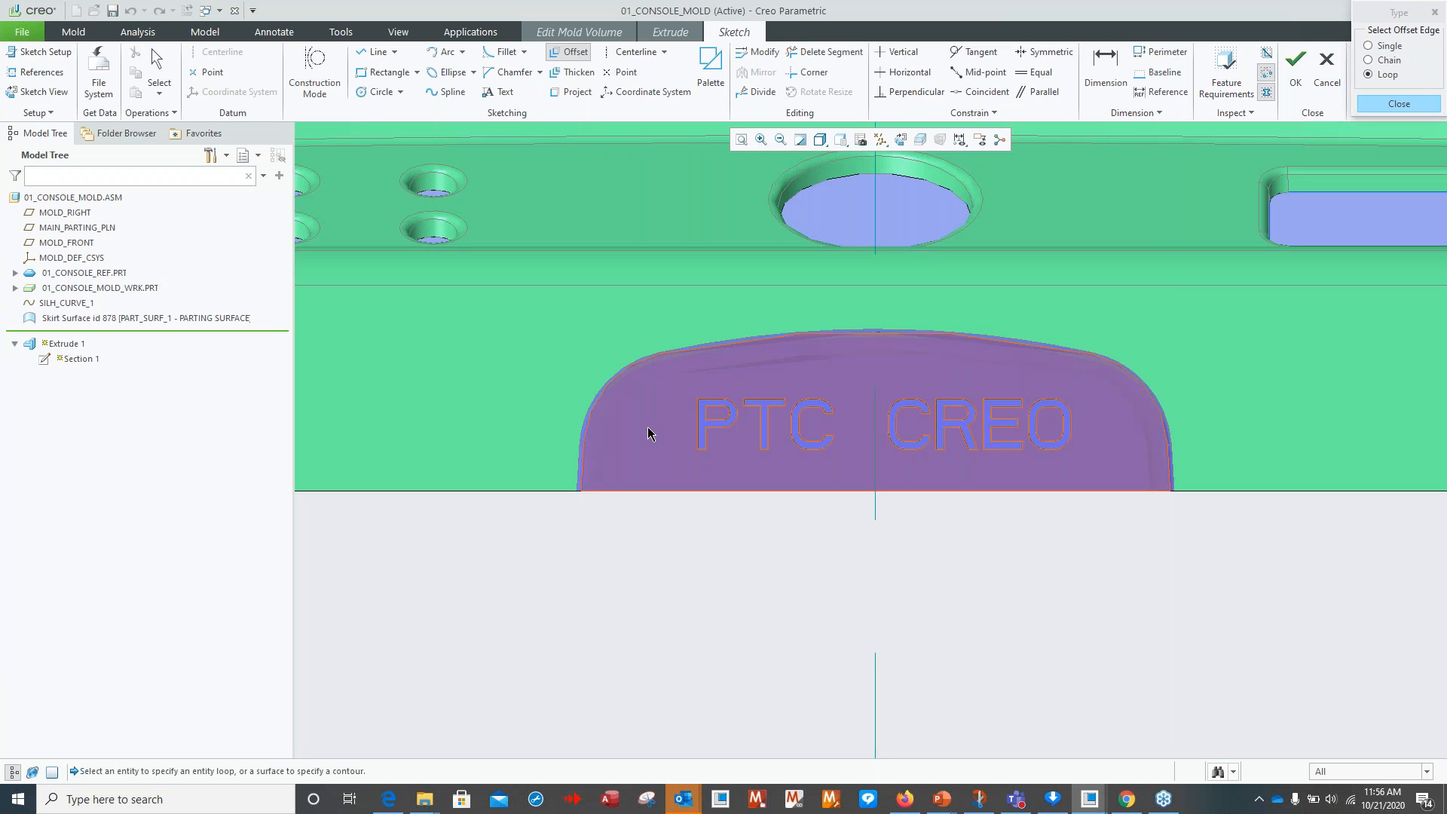
pyautogui.click(648, 434)
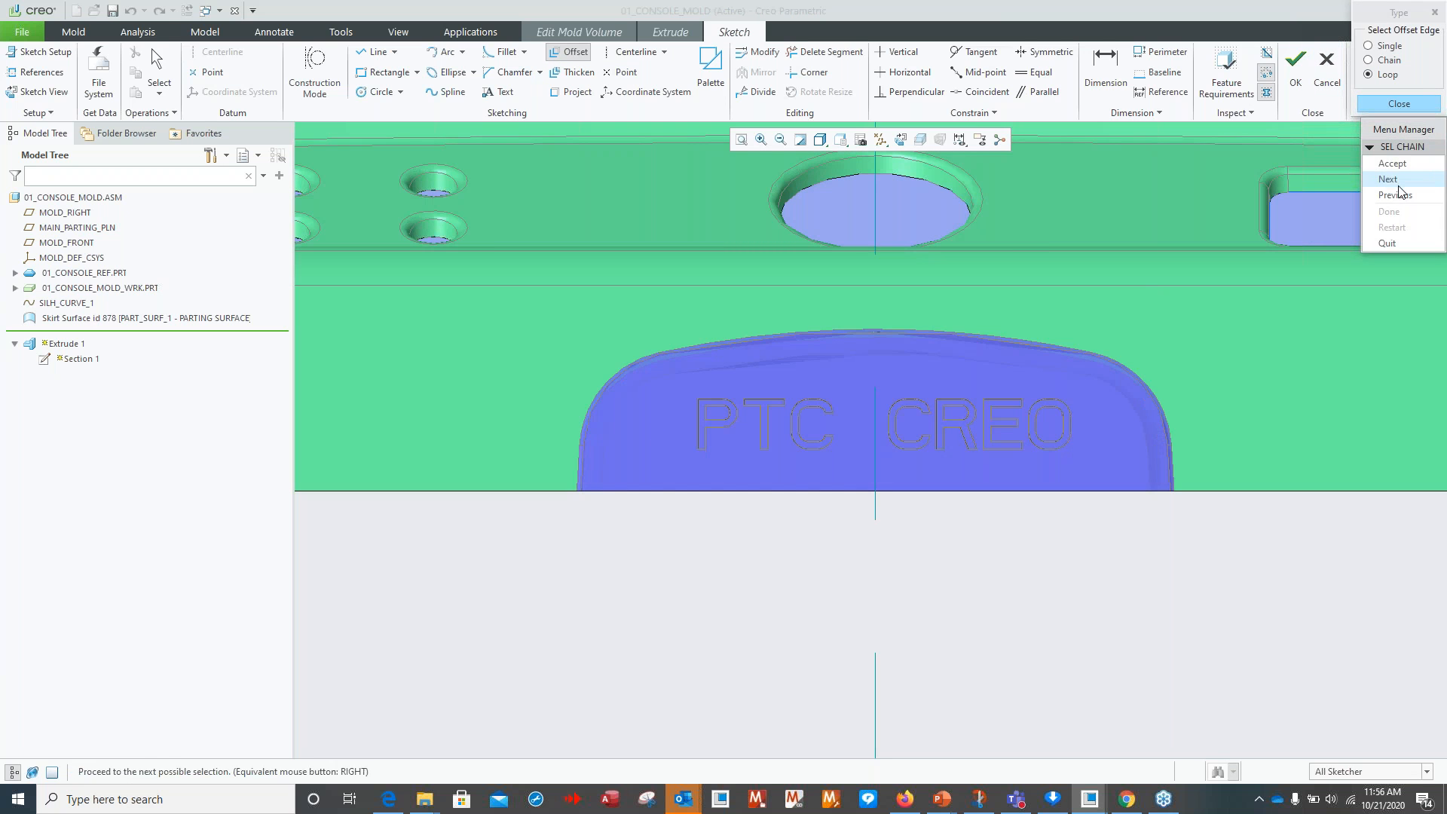
pyautogui.click(1399, 164)
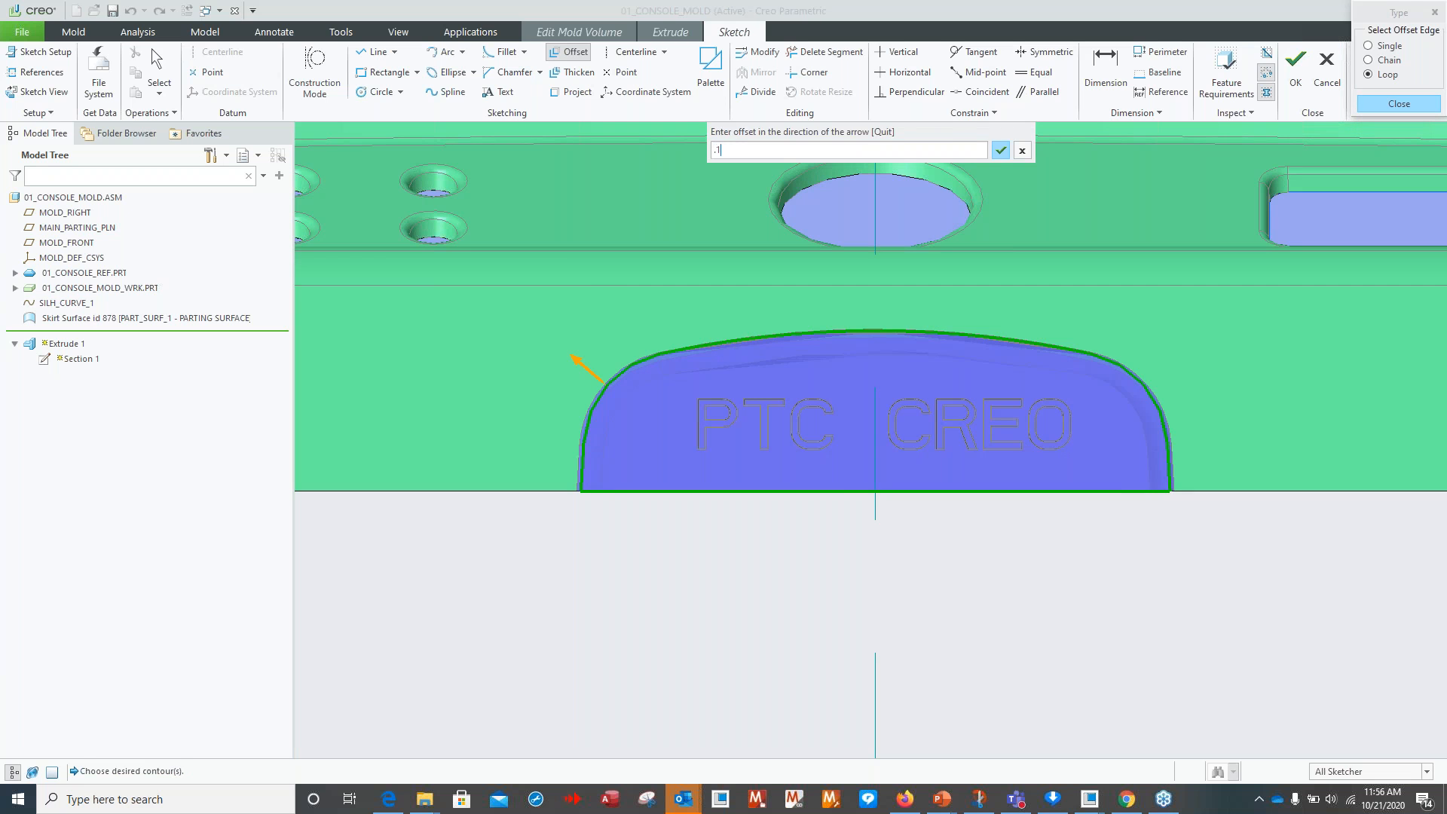
pyautogui.write('.1')
pyautogui.press('Return')
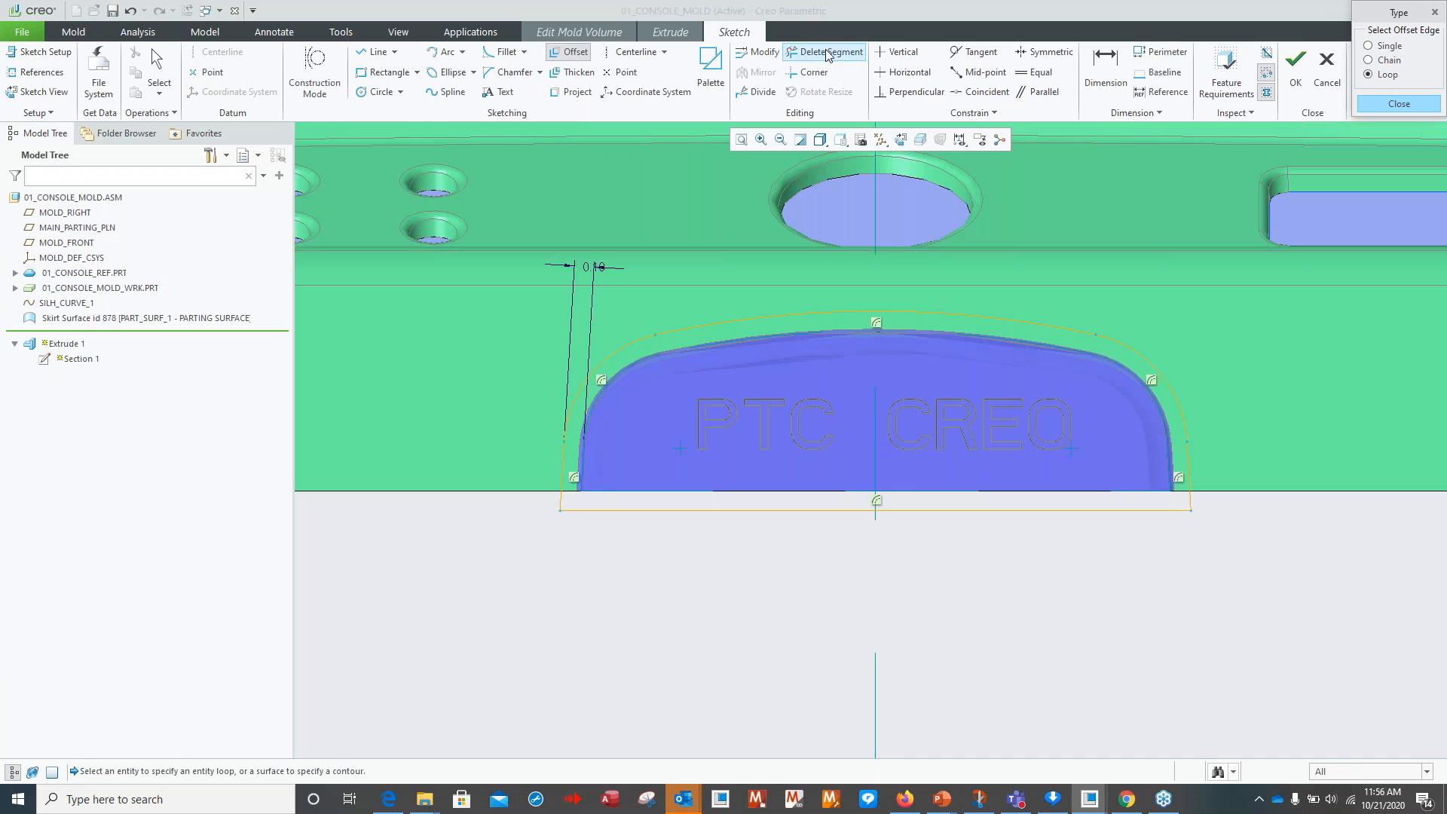
# Delete the straight segments of the offset profile that run below the badge.
pyautogui.click(828, 53)
pyautogui.click(767, 511)
pyautogui.click(1009, 513)
# Close the offset profile by projecting the badge's bottom edge and corner-trimming it with both side curves, and accept the sketch.
pyautogui.click(577, 91)
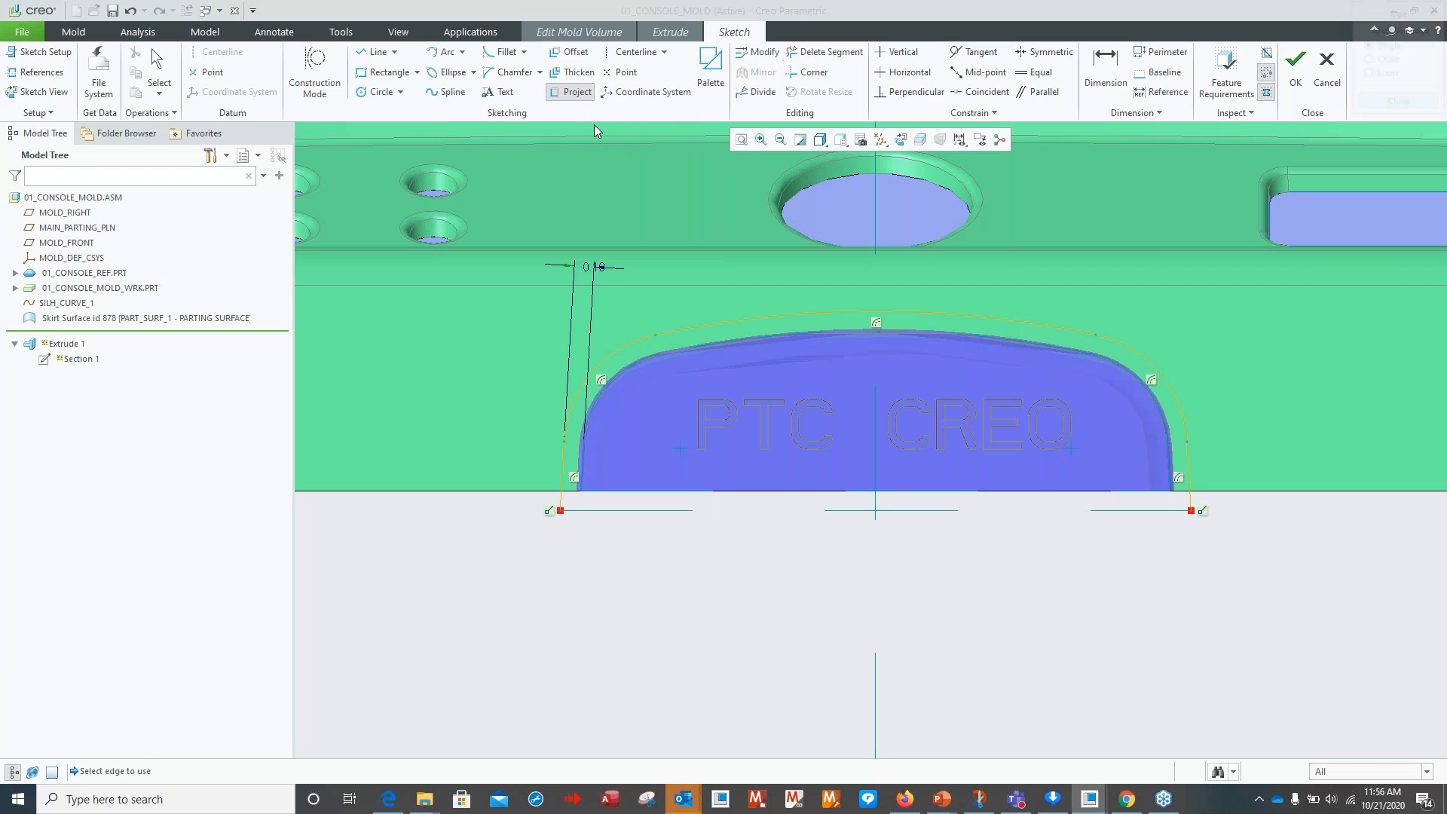
pyautogui.click(766, 490)
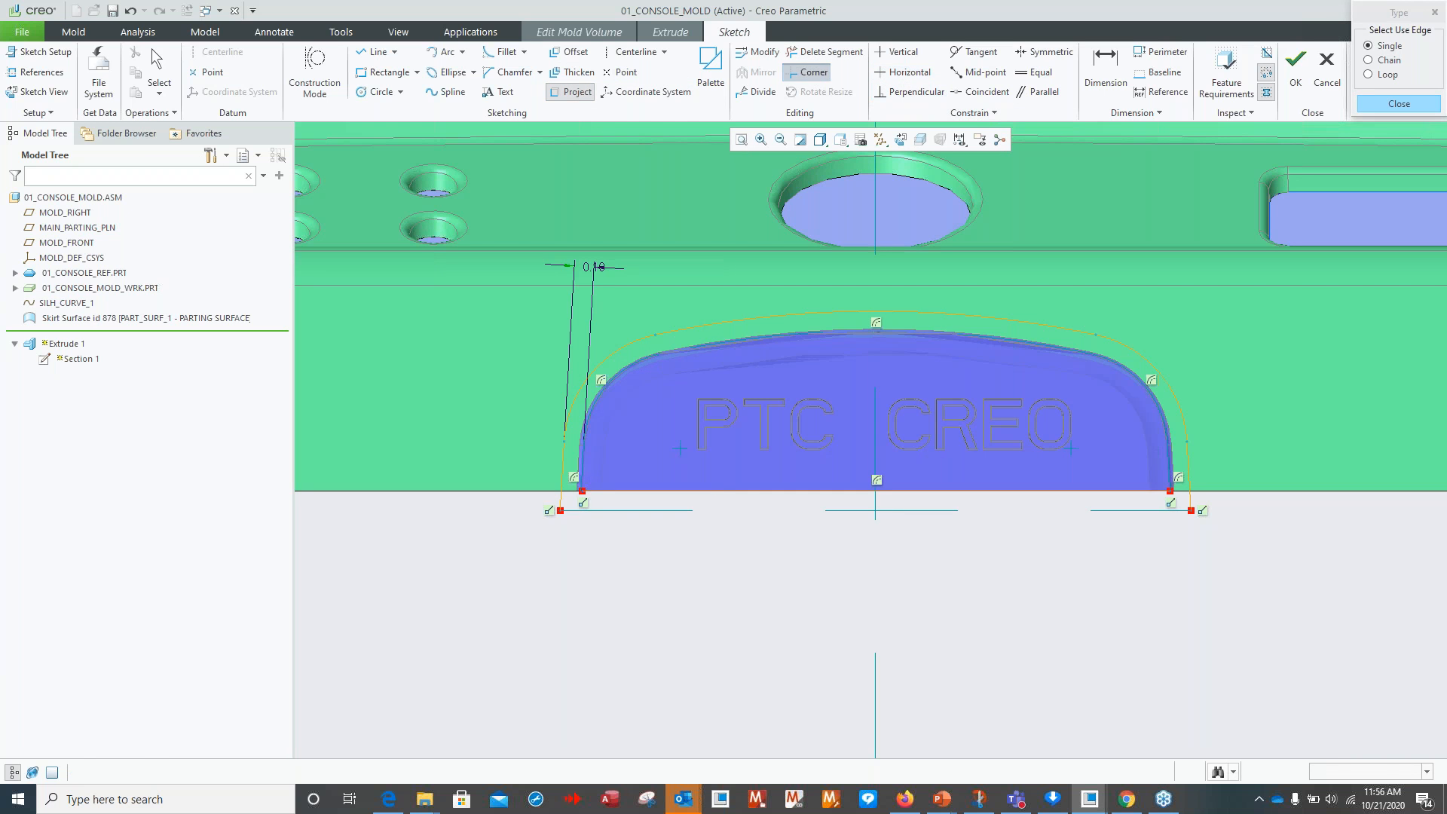
pyautogui.click(807, 71)
pyautogui.click(566, 464)
pyautogui.click(701, 495)
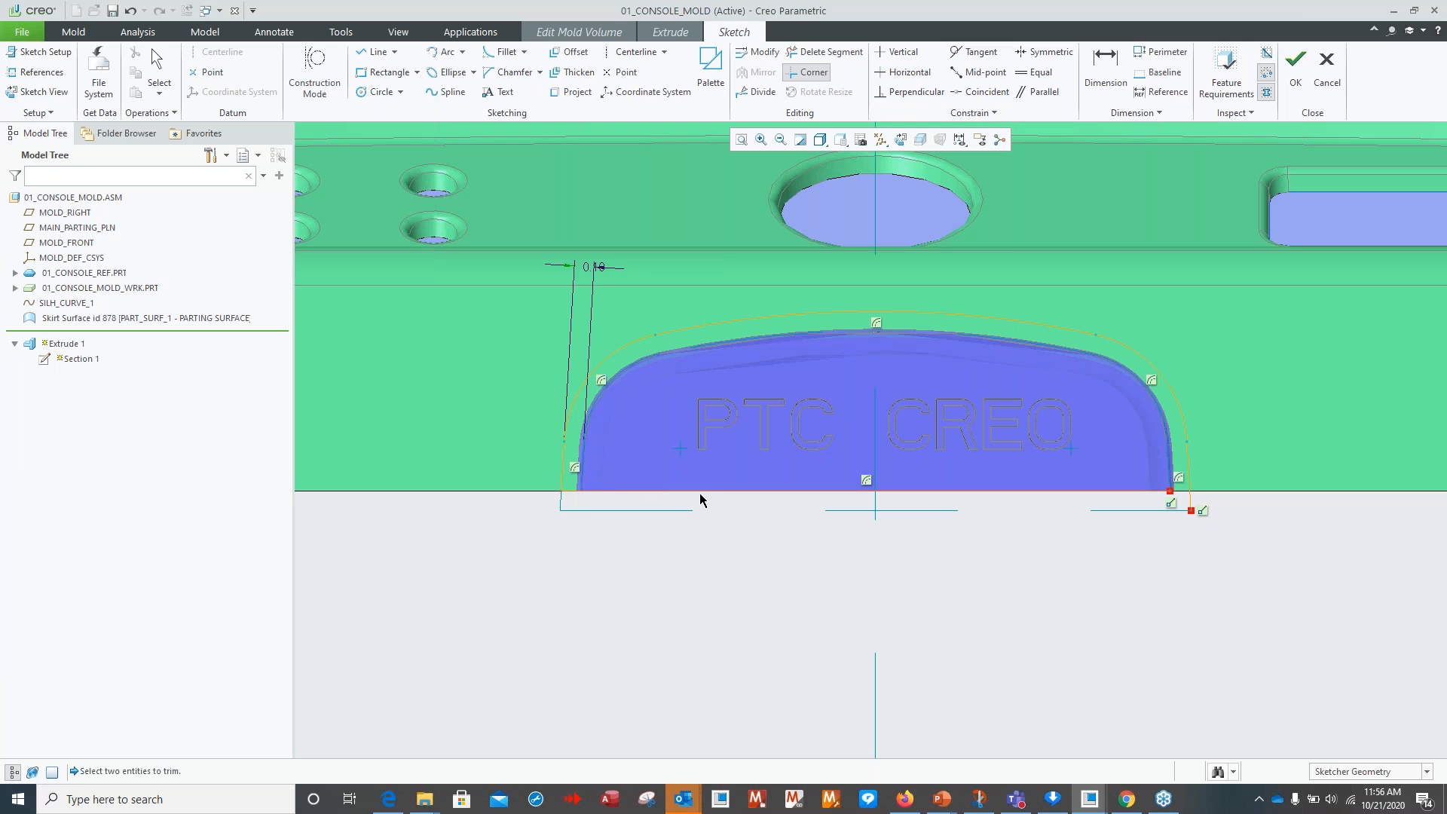
pyautogui.click(1186, 472)
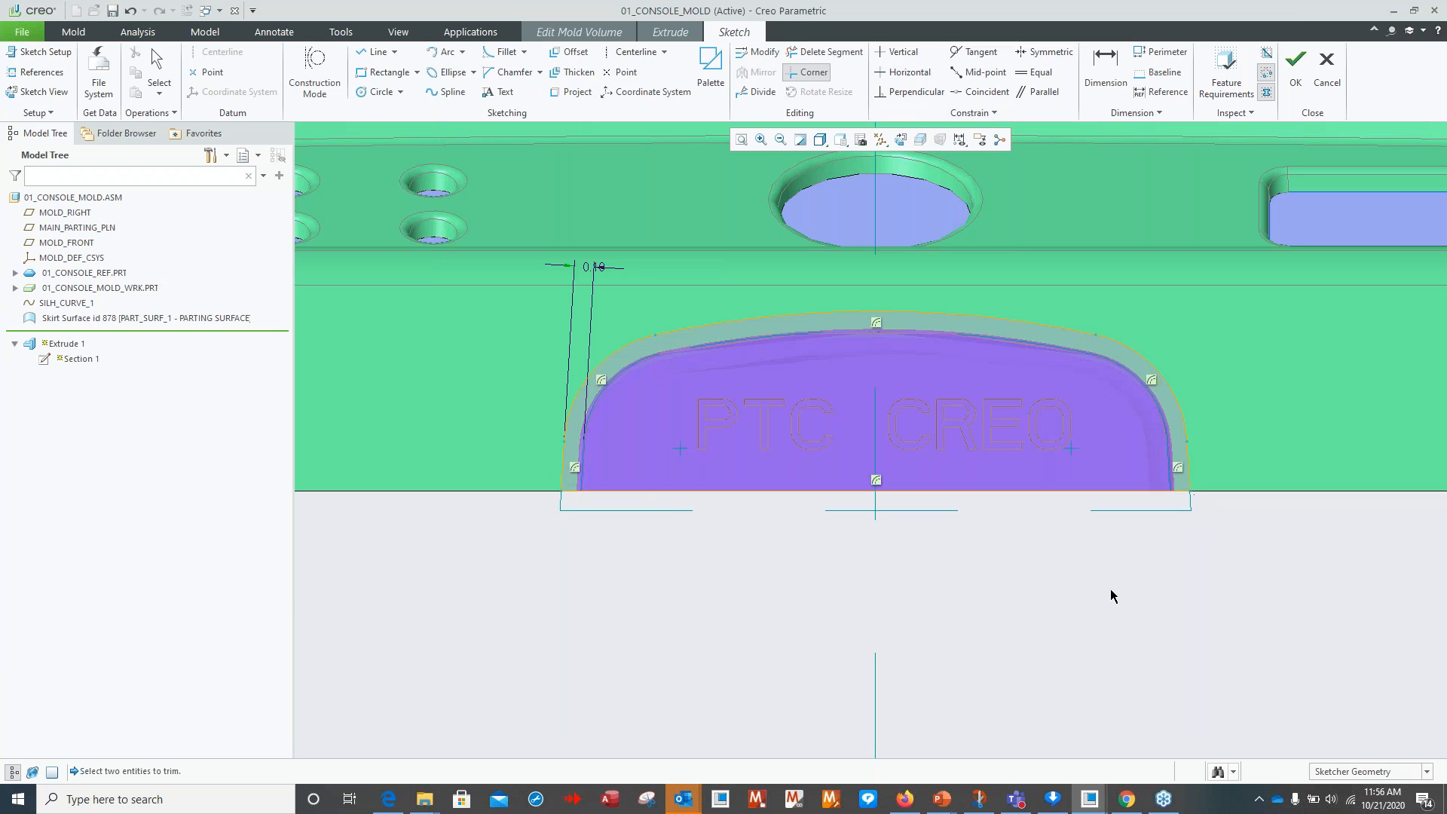
pyautogui.click(1297, 81)
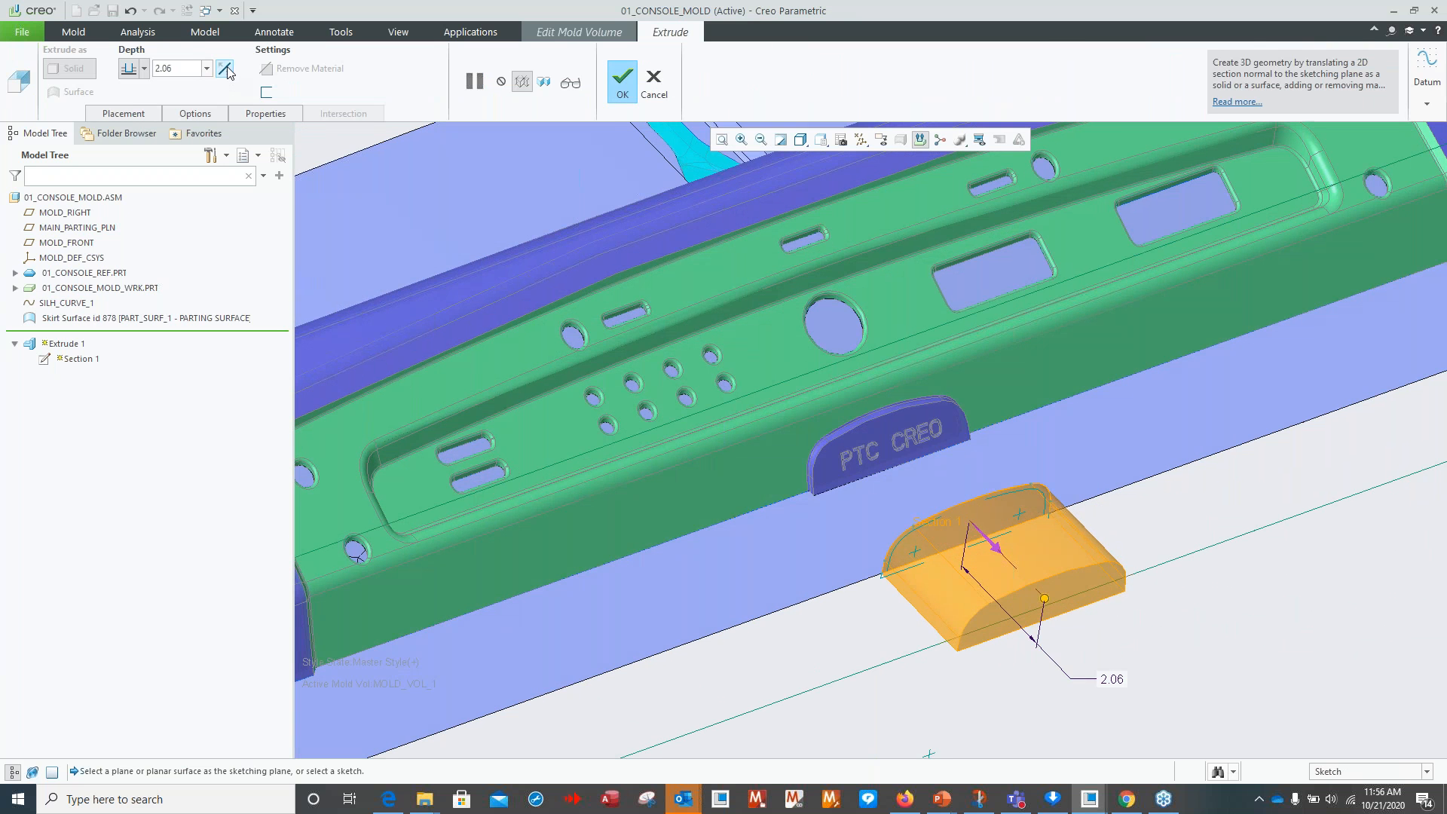
# Reverse the extrude toward the badge, set its depth up to the console's front wall face, and accept the feature.
pyautogui.click(224, 68)
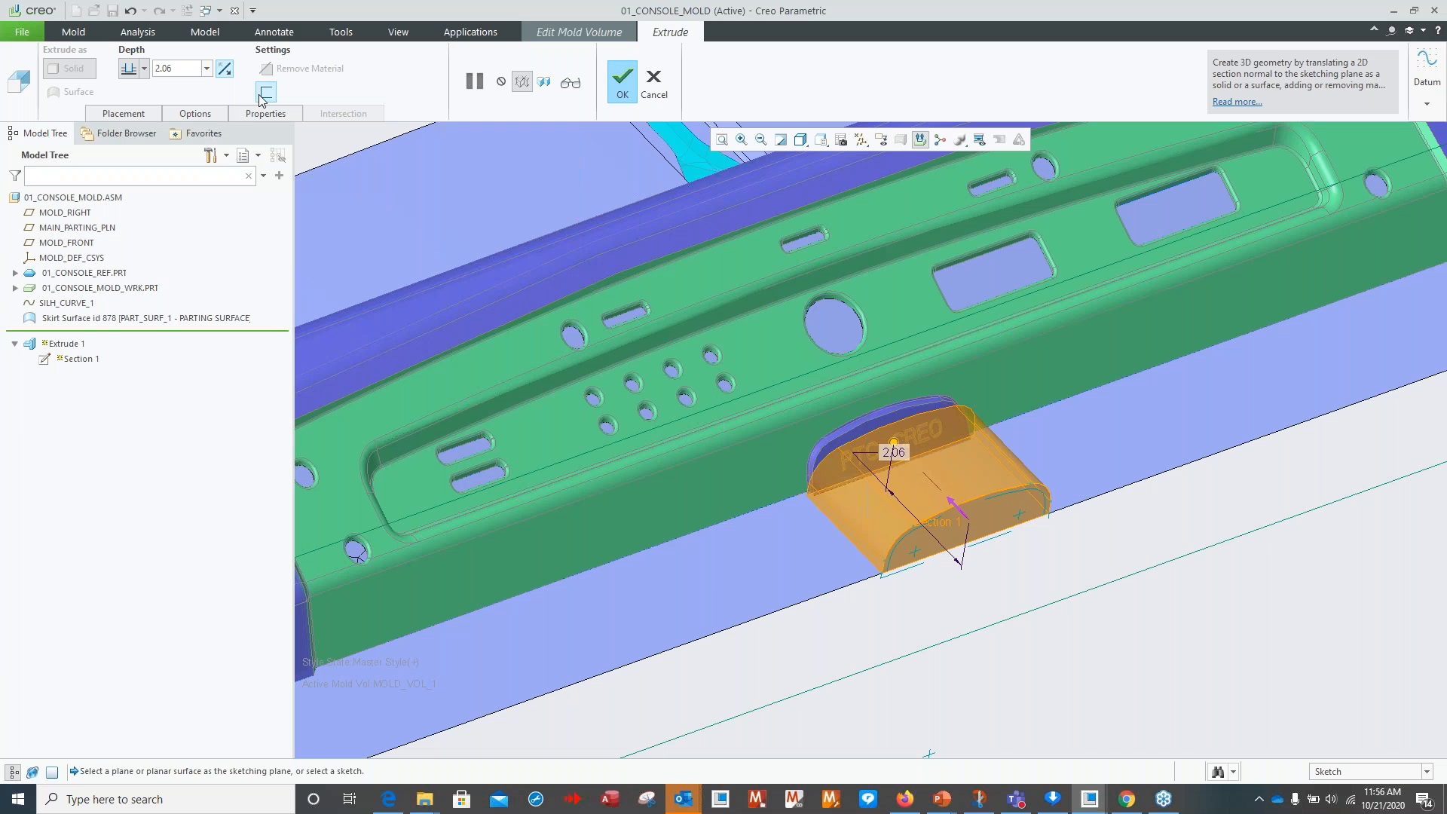
pyautogui.click(144, 69)
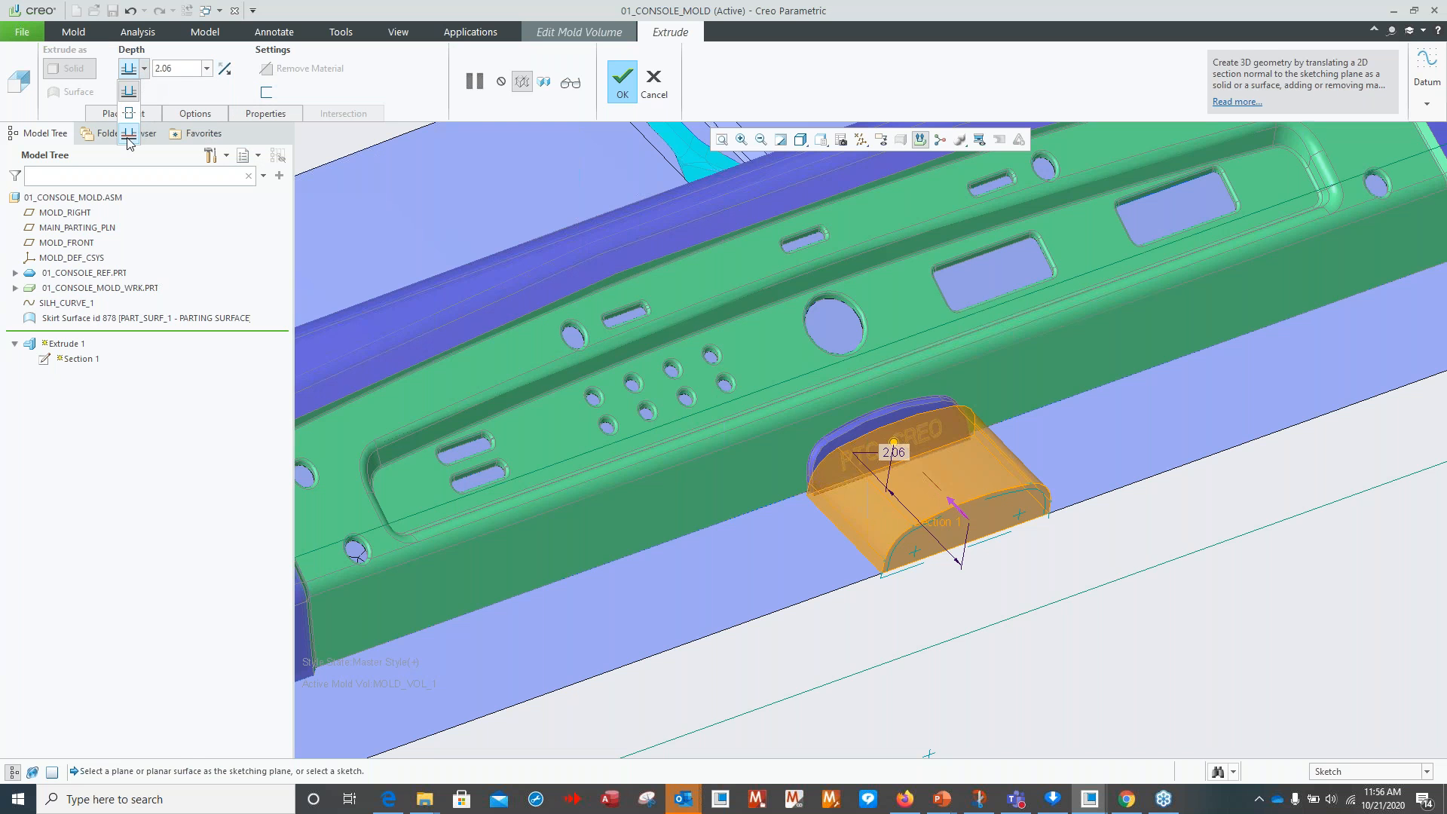
pyautogui.click(132, 139)
pyautogui.click(756, 470)
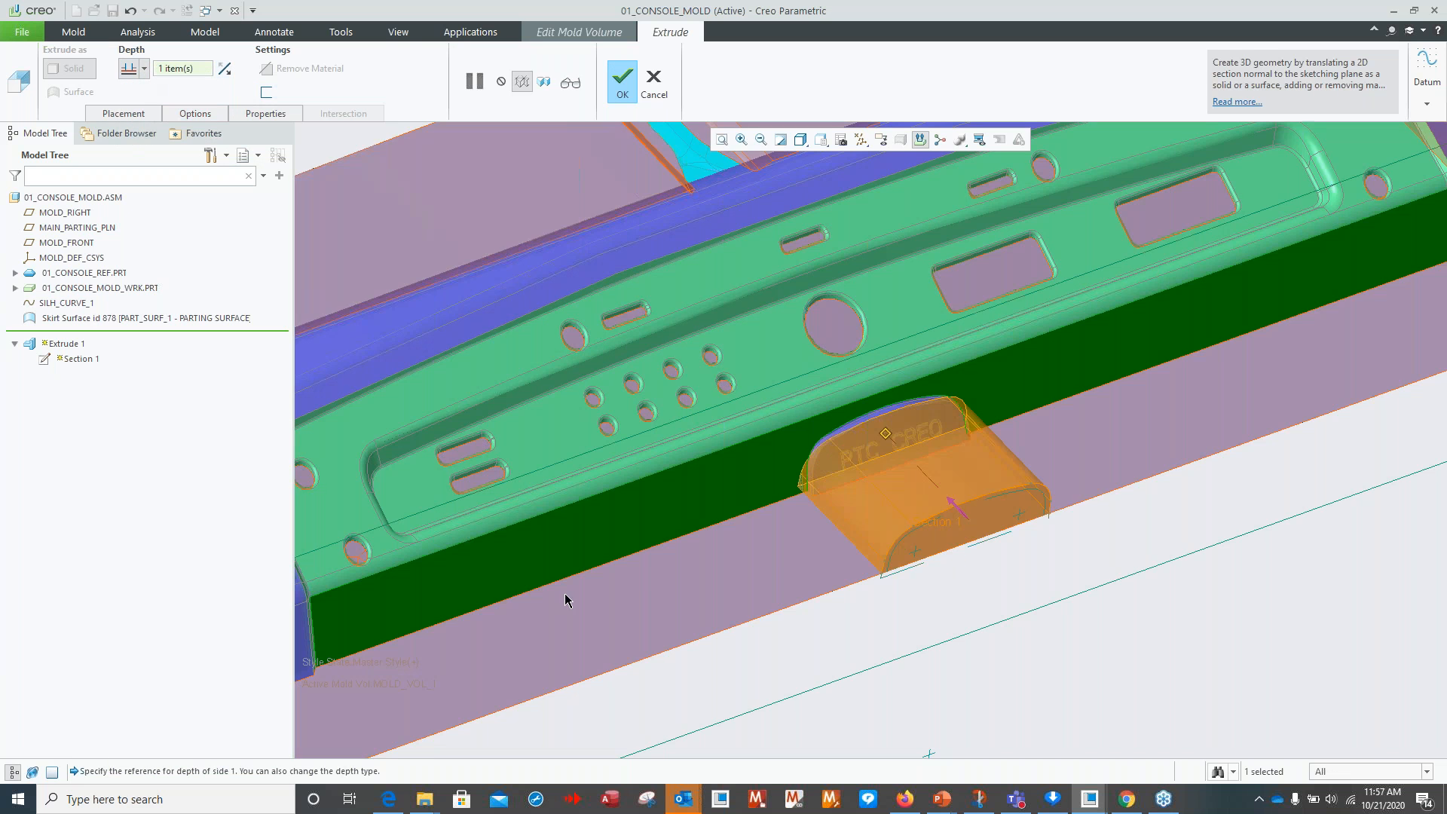
pyautogui.click(625, 92)
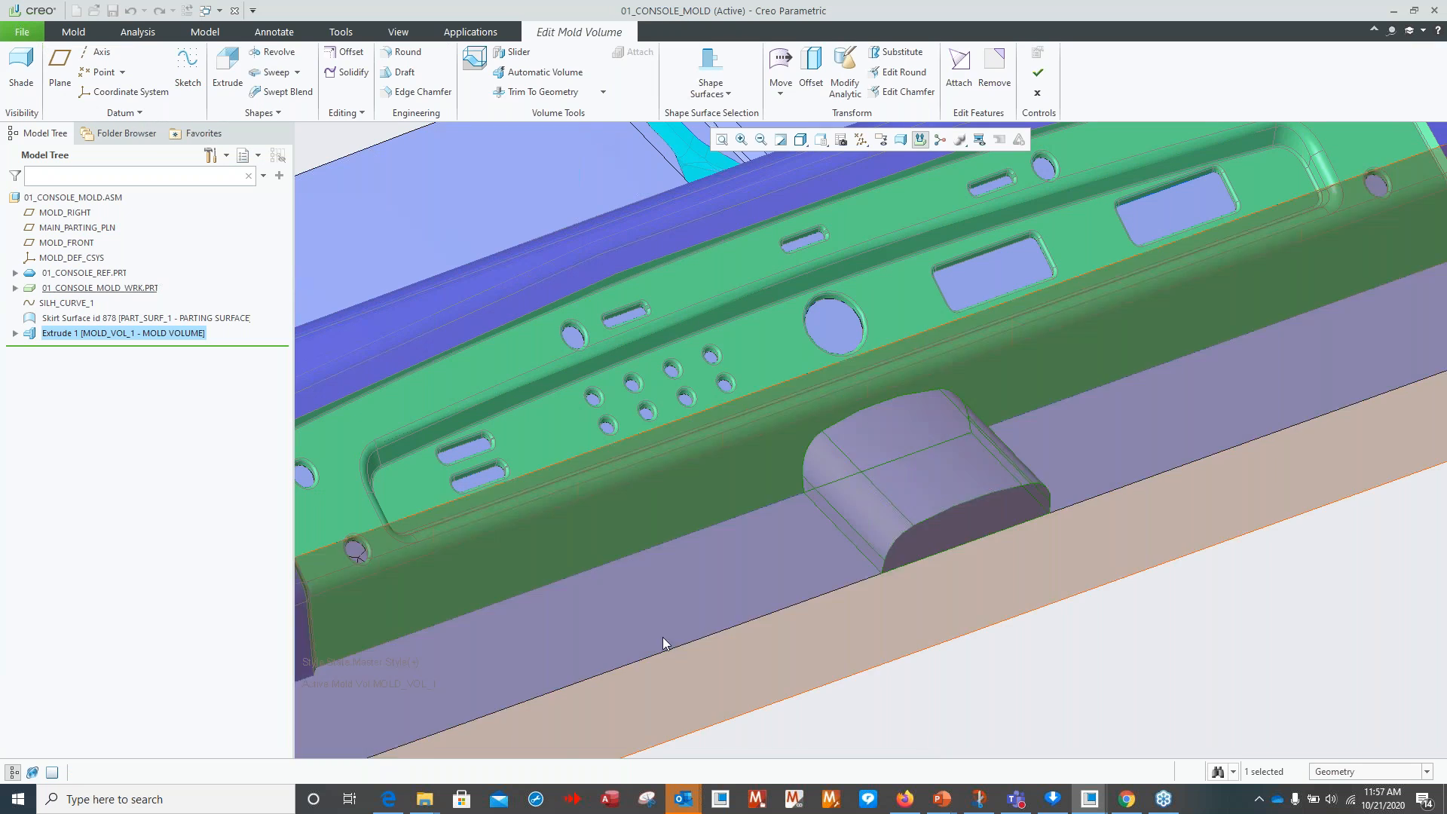
# Subtract the console reference part from the extruded mold volume with Reference Part Cutout and finish the mold volume.
pyautogui.moveTo(1128, 587); pyautogui.dragTo(926, 508, button='middle')
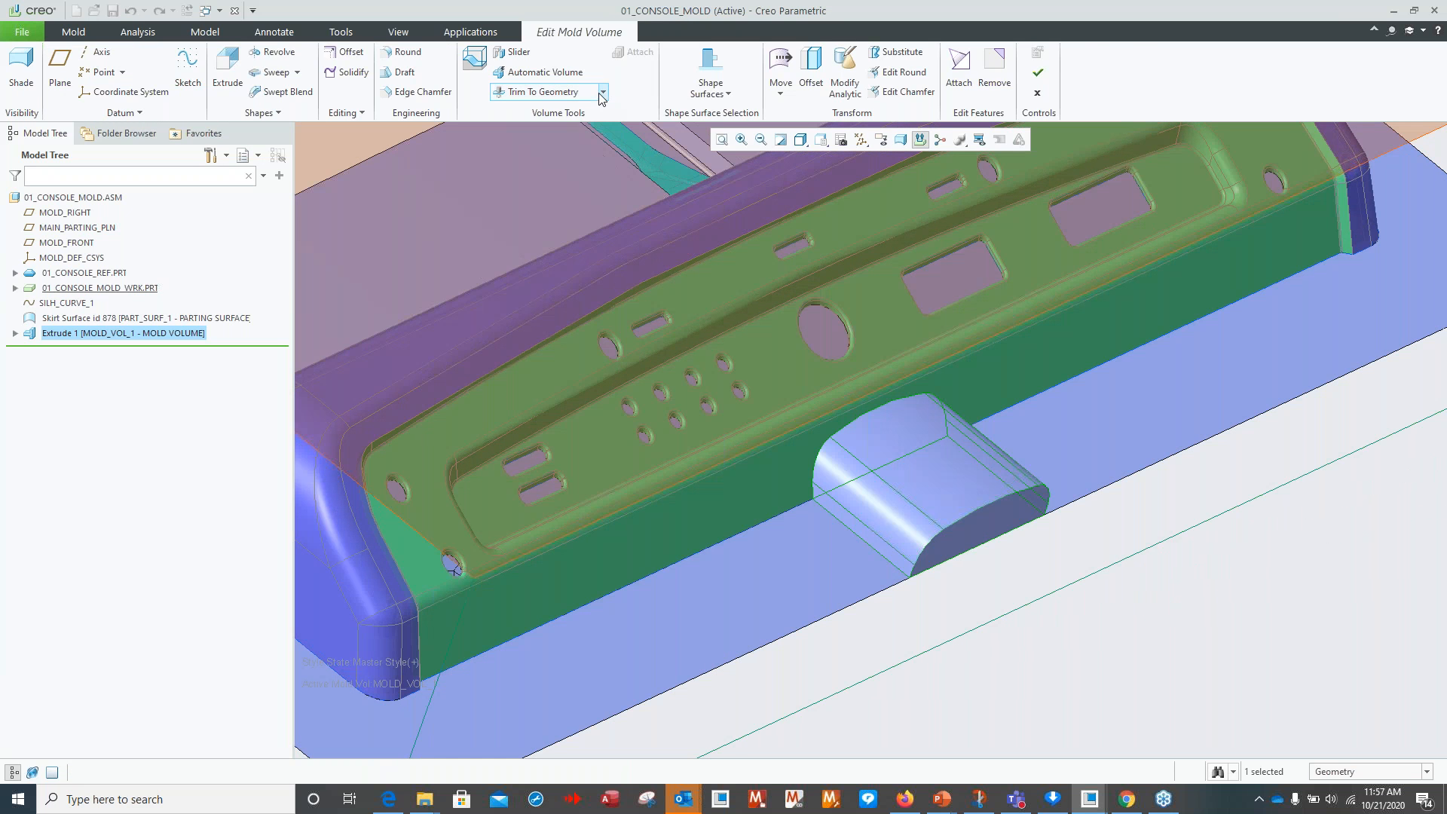
pyautogui.click(602, 92)
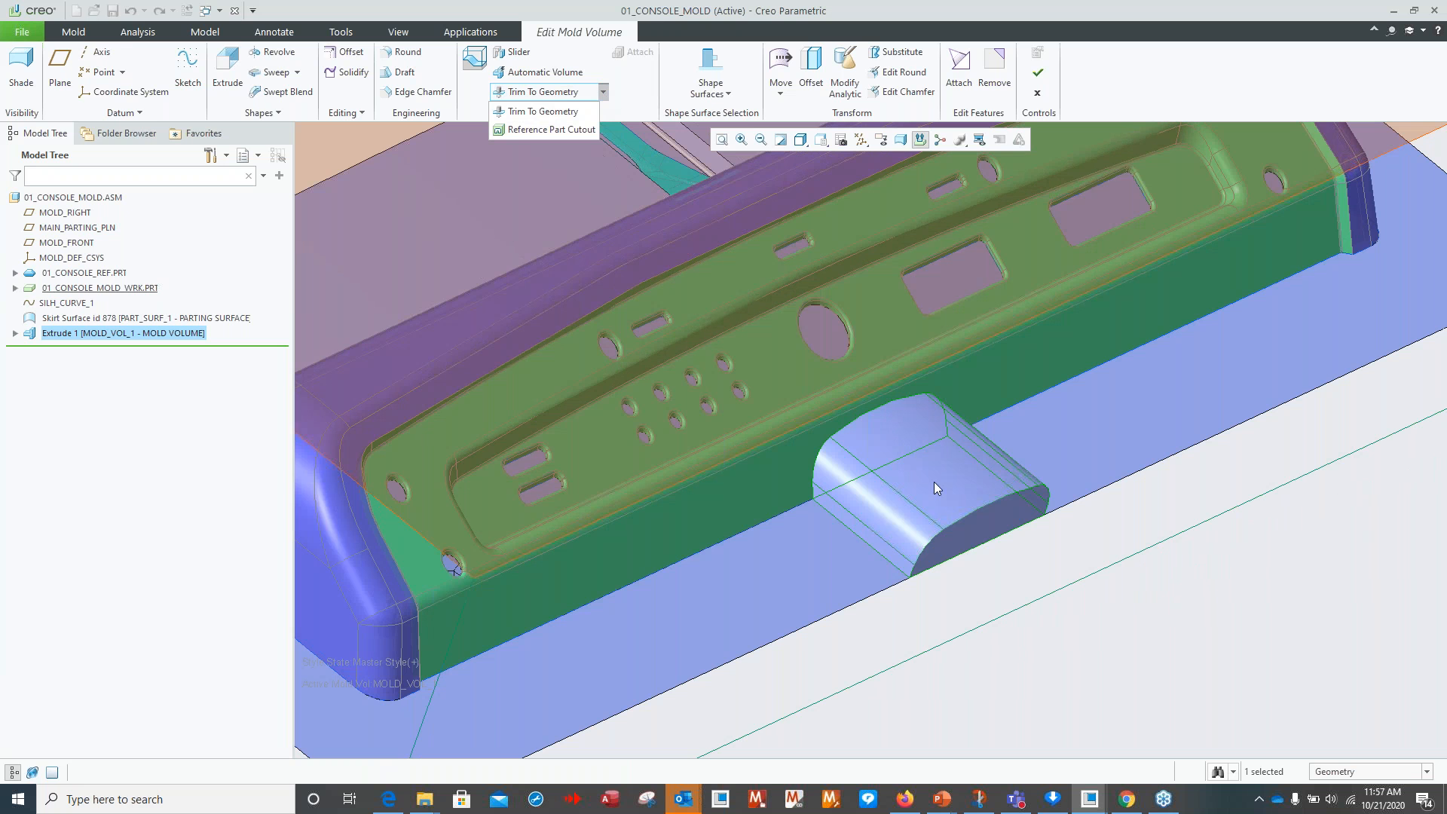
pyautogui.click(551, 130)
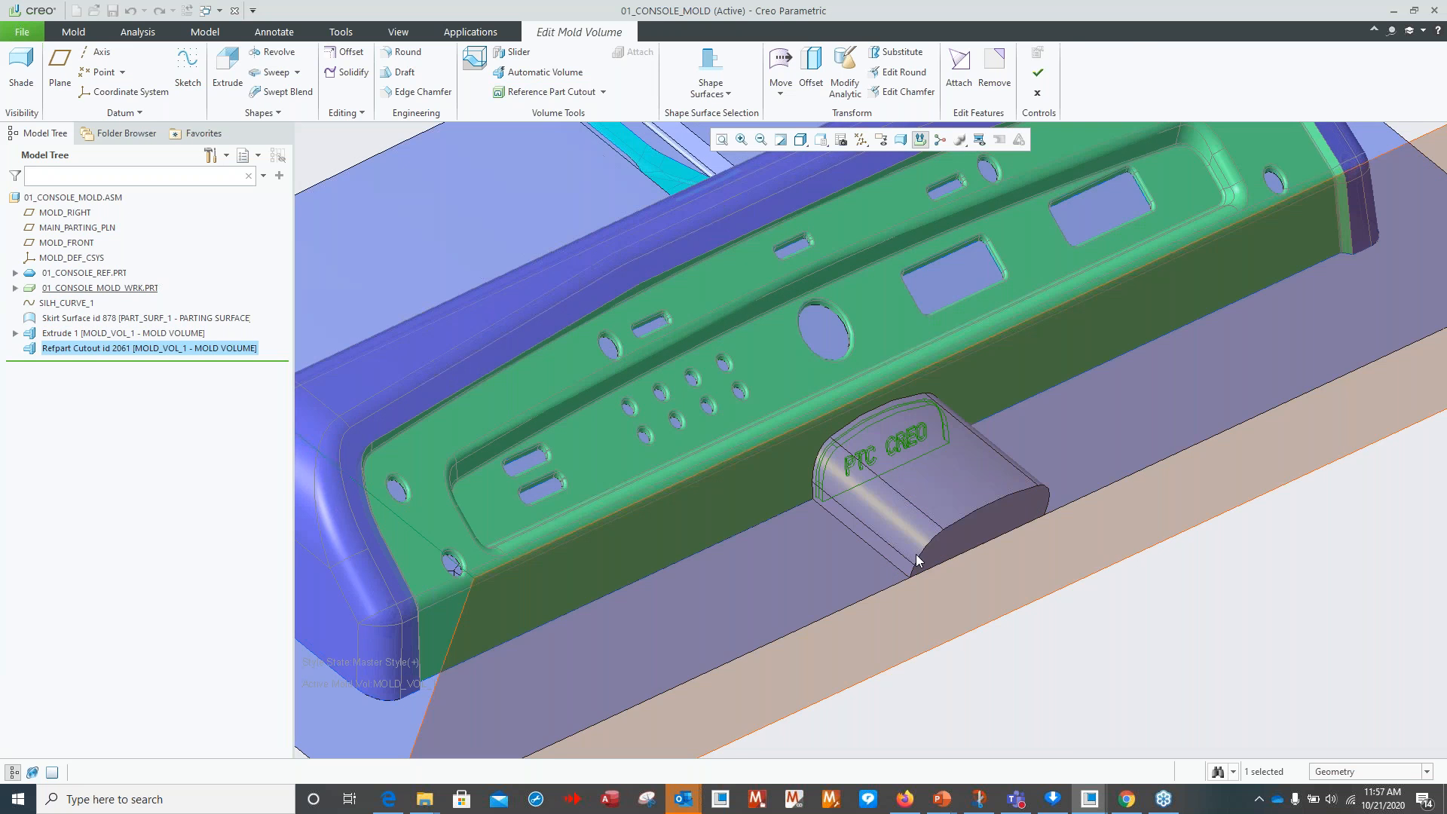
pyautogui.scroll(-4, 917, 560)
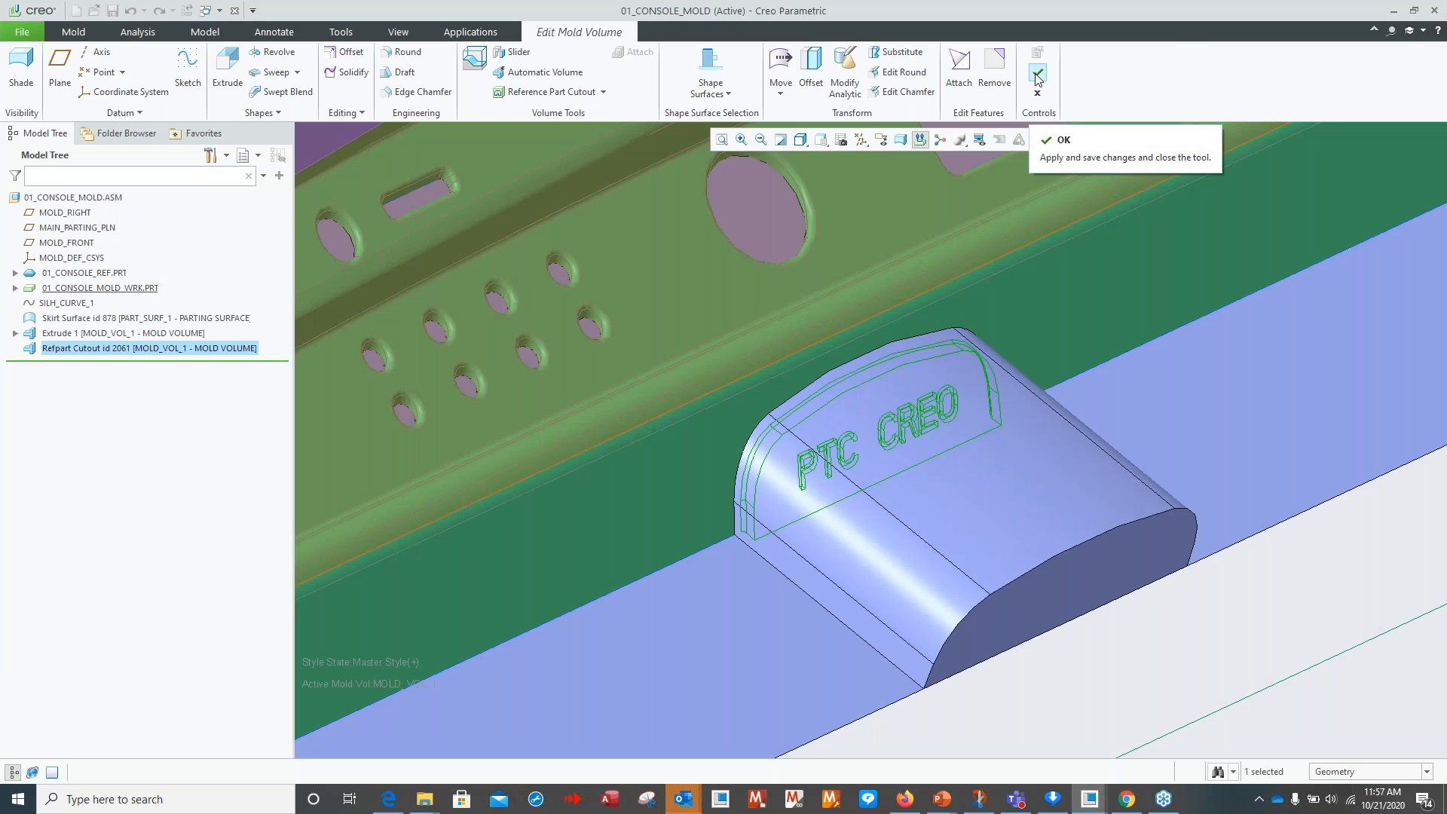
pyautogui.click(1037, 76)
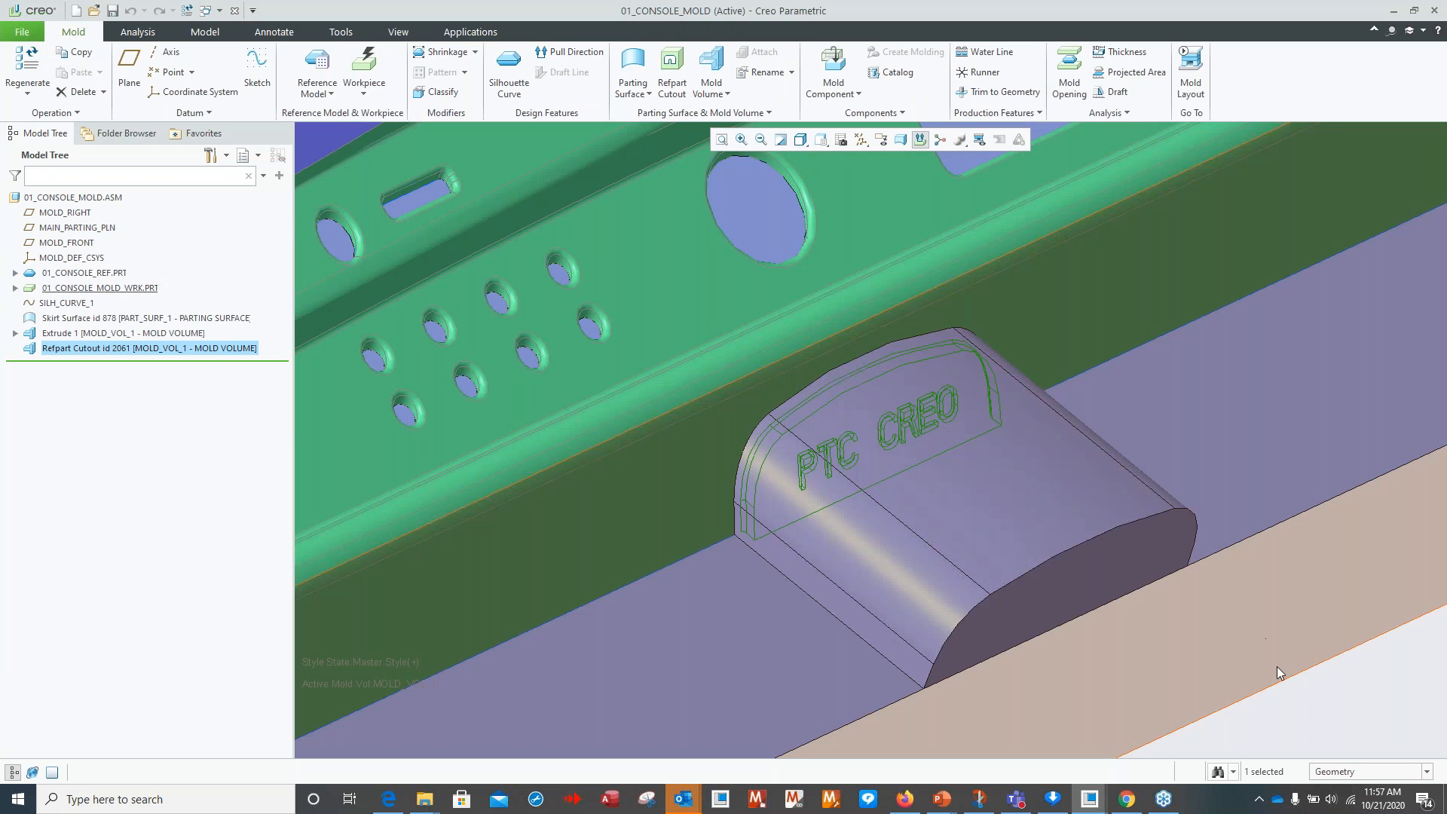
# Set the component display style of the workpiece 01_CONSOLE_MOLD_WRK.PRT to Transparent.
pyautogui.scroll(5, 1291, 722)
pyautogui.keyDown('shift'); pyautogui.moveTo(1291, 724); pyautogui.dragTo(1163, 632, button='middle'); pyautogui.keyUp('shift')
pyautogui.scroll(2, 1008, 419)
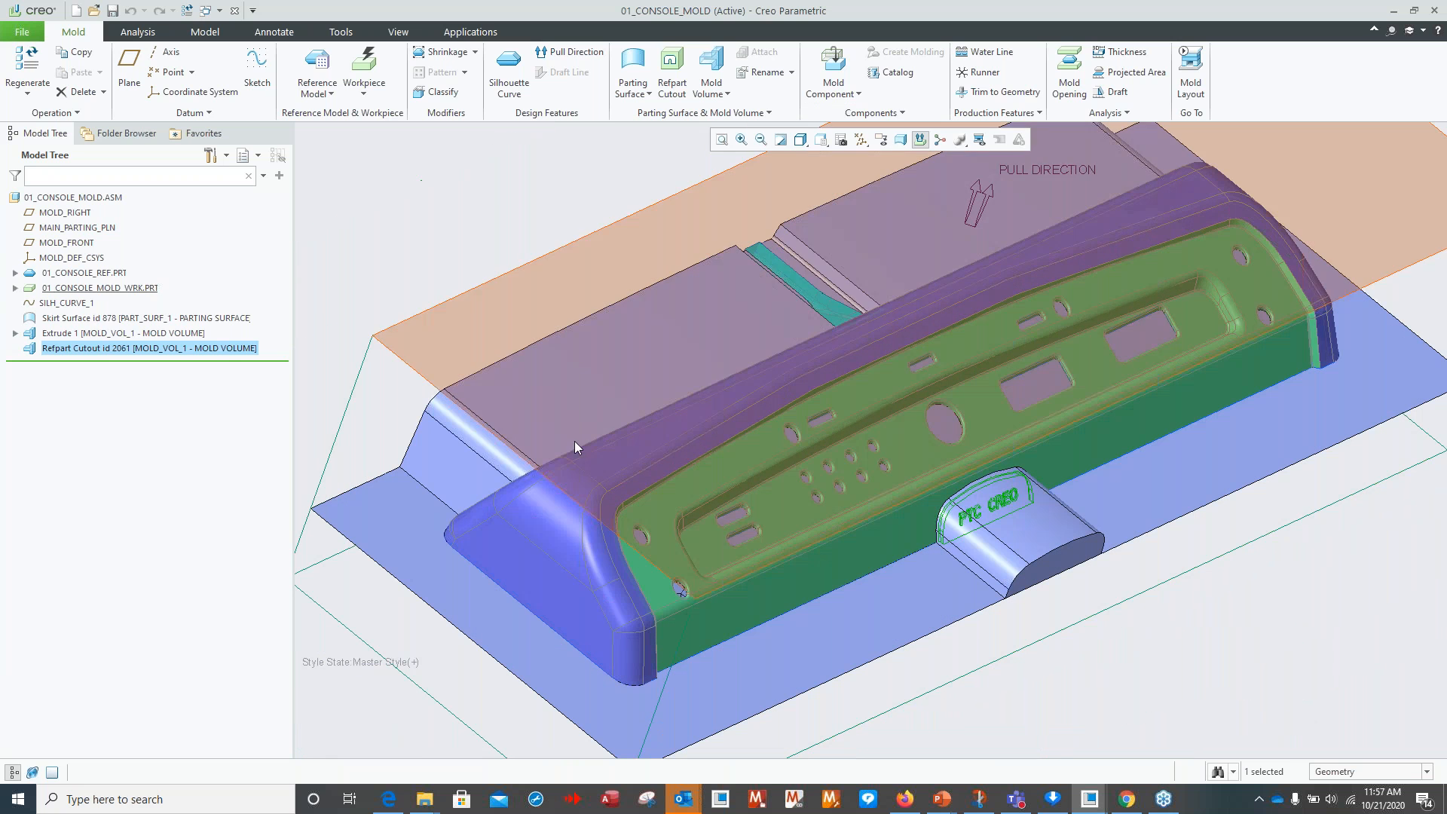
pyautogui.click(94, 289)
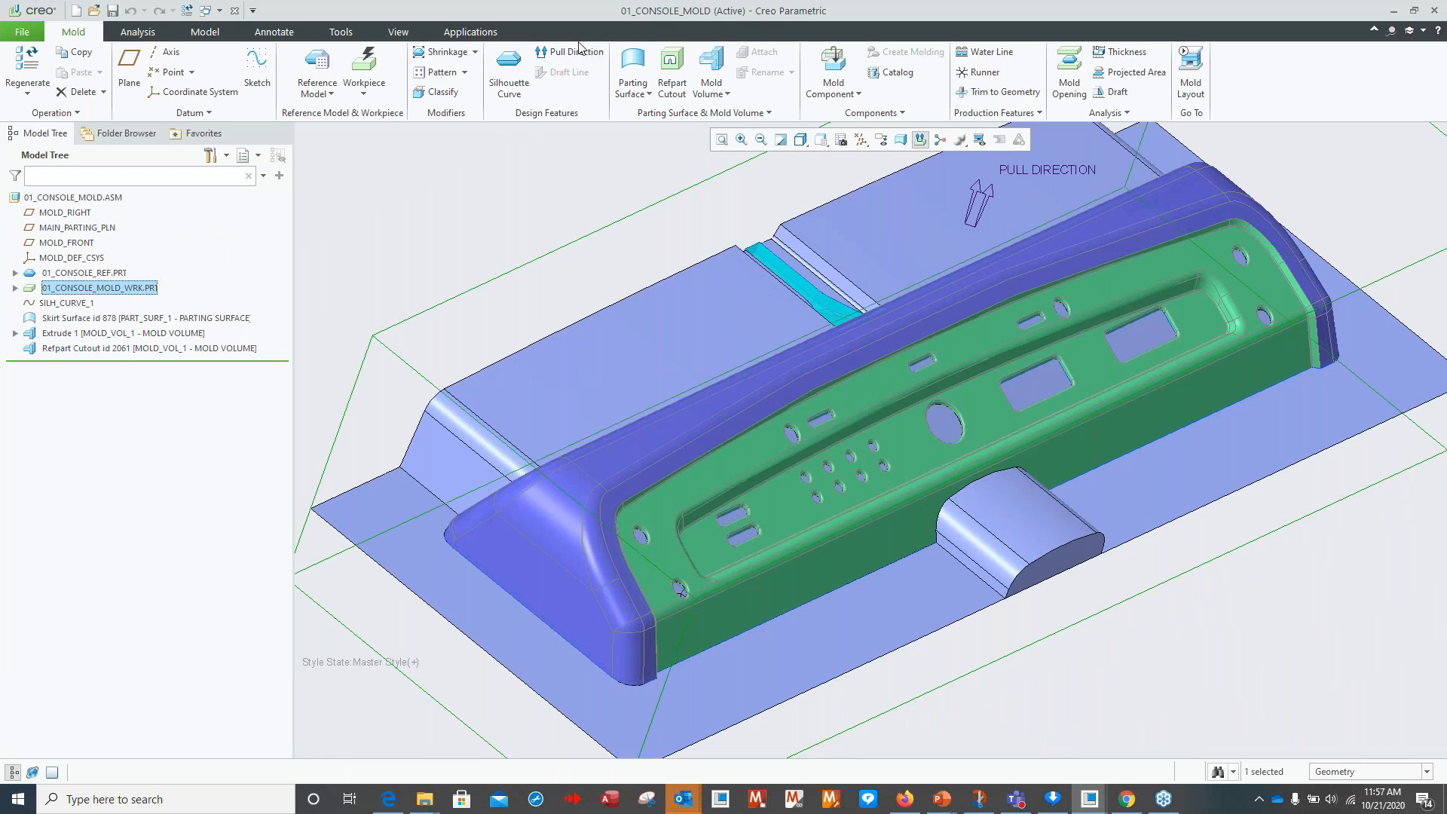
pyautogui.click(393, 33)
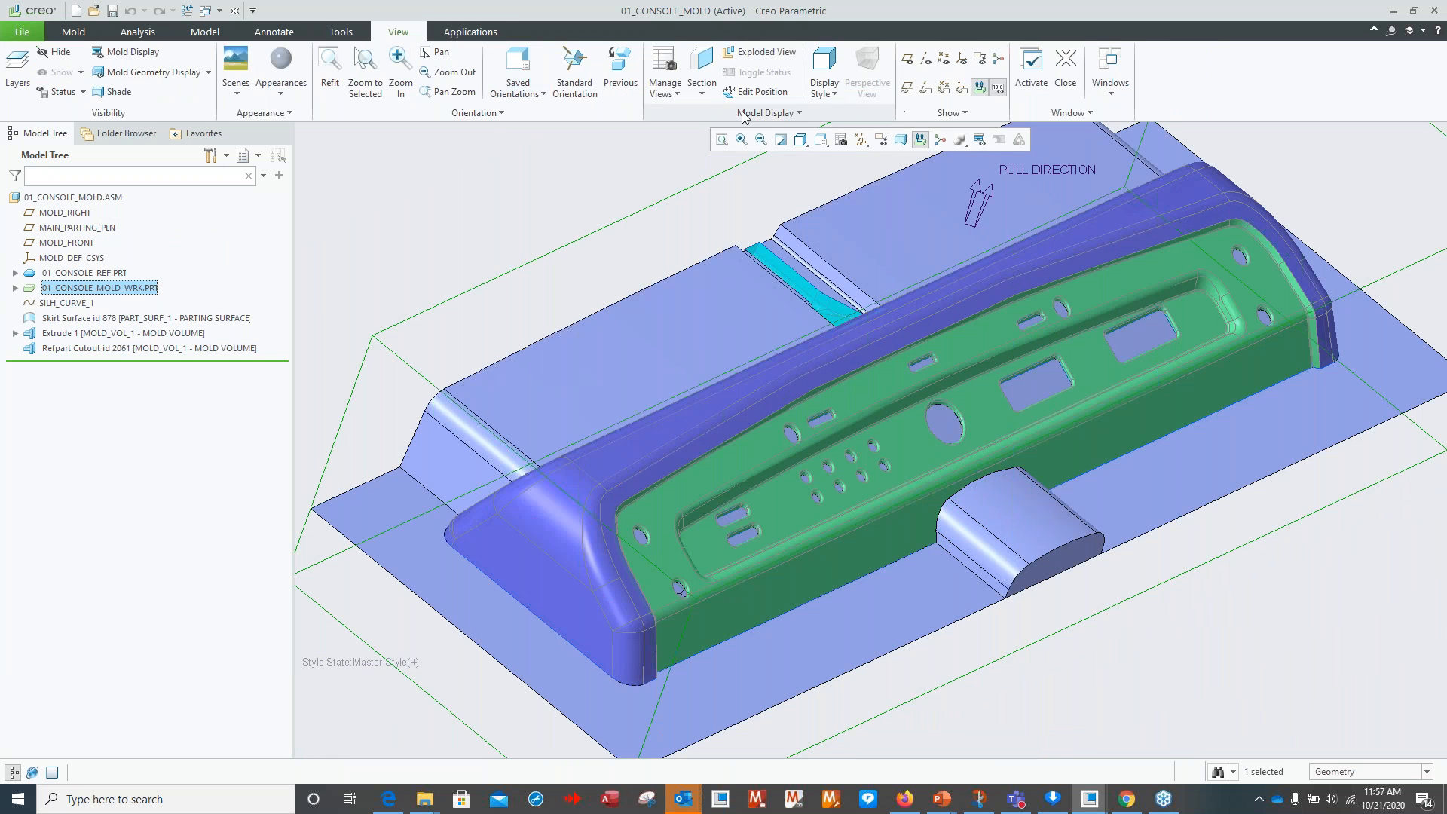
pyautogui.click(799, 114)
pyautogui.moveTo(762, 128)
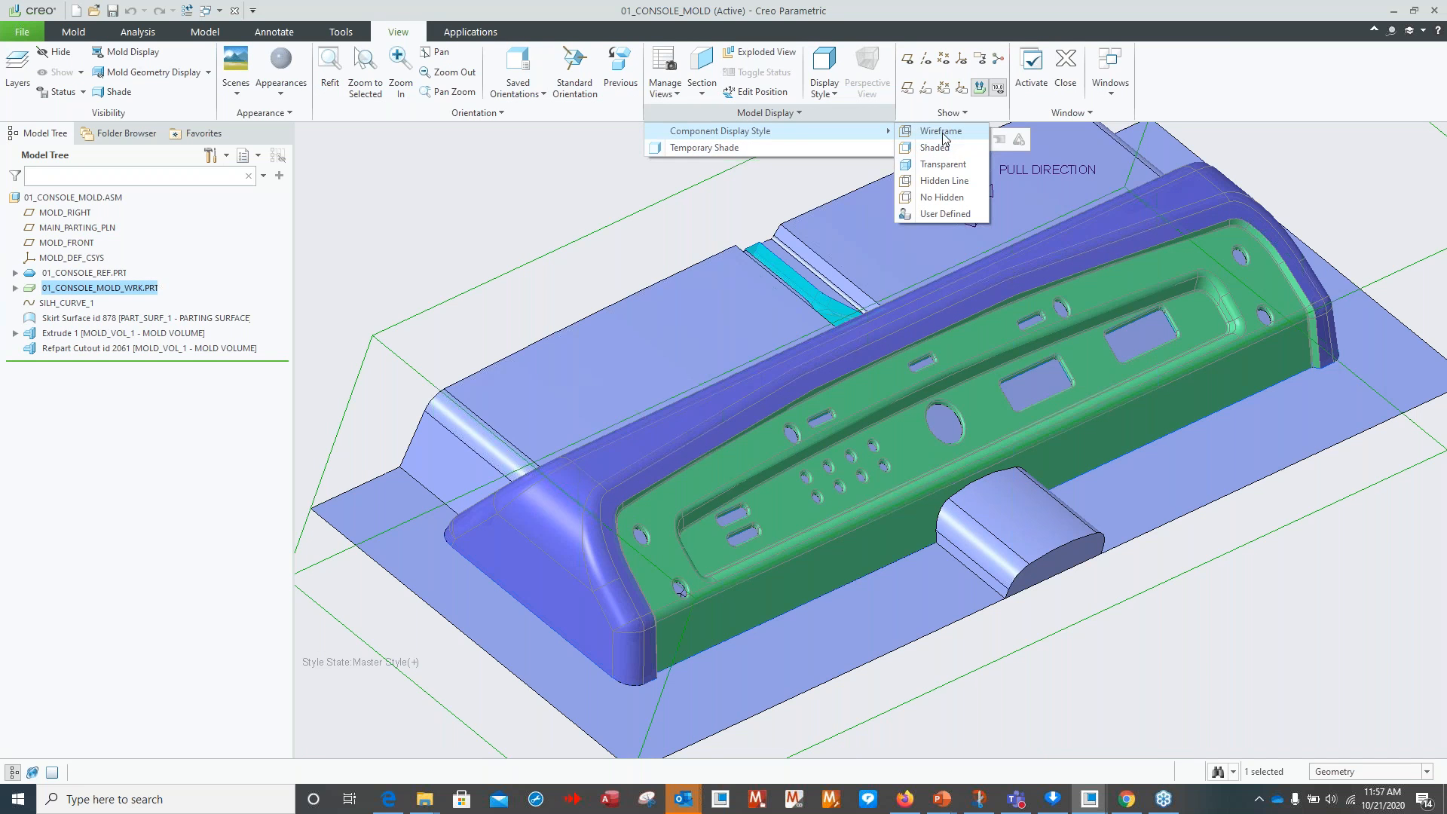
pyautogui.click(942, 163)
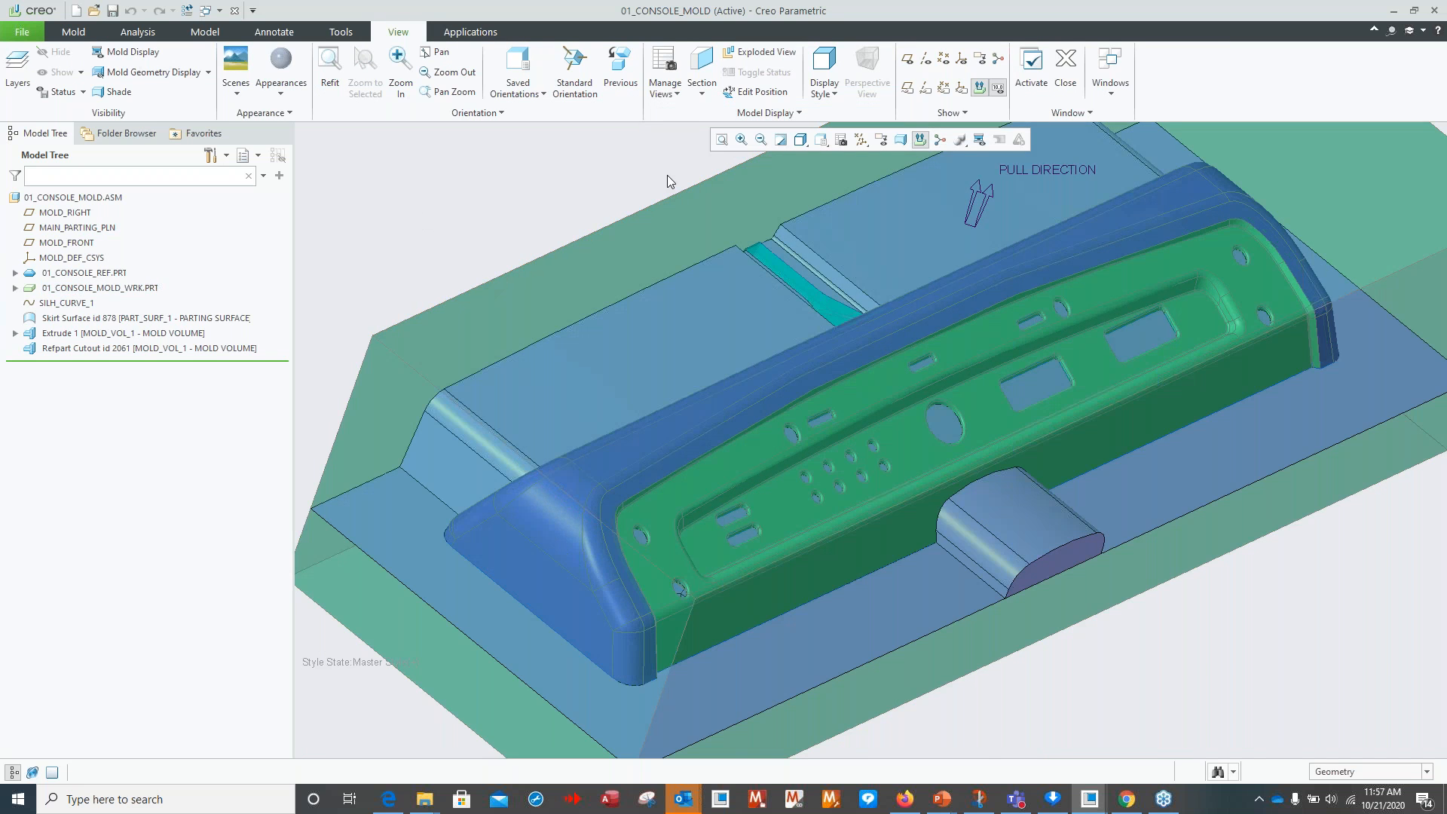
pyautogui.moveTo(792, 455); pyautogui.dragTo(679, 472, button='middle')
# Create a Refpart Cutout that cuts the console reference part out of the workpiece.
pyautogui.click(74, 31)
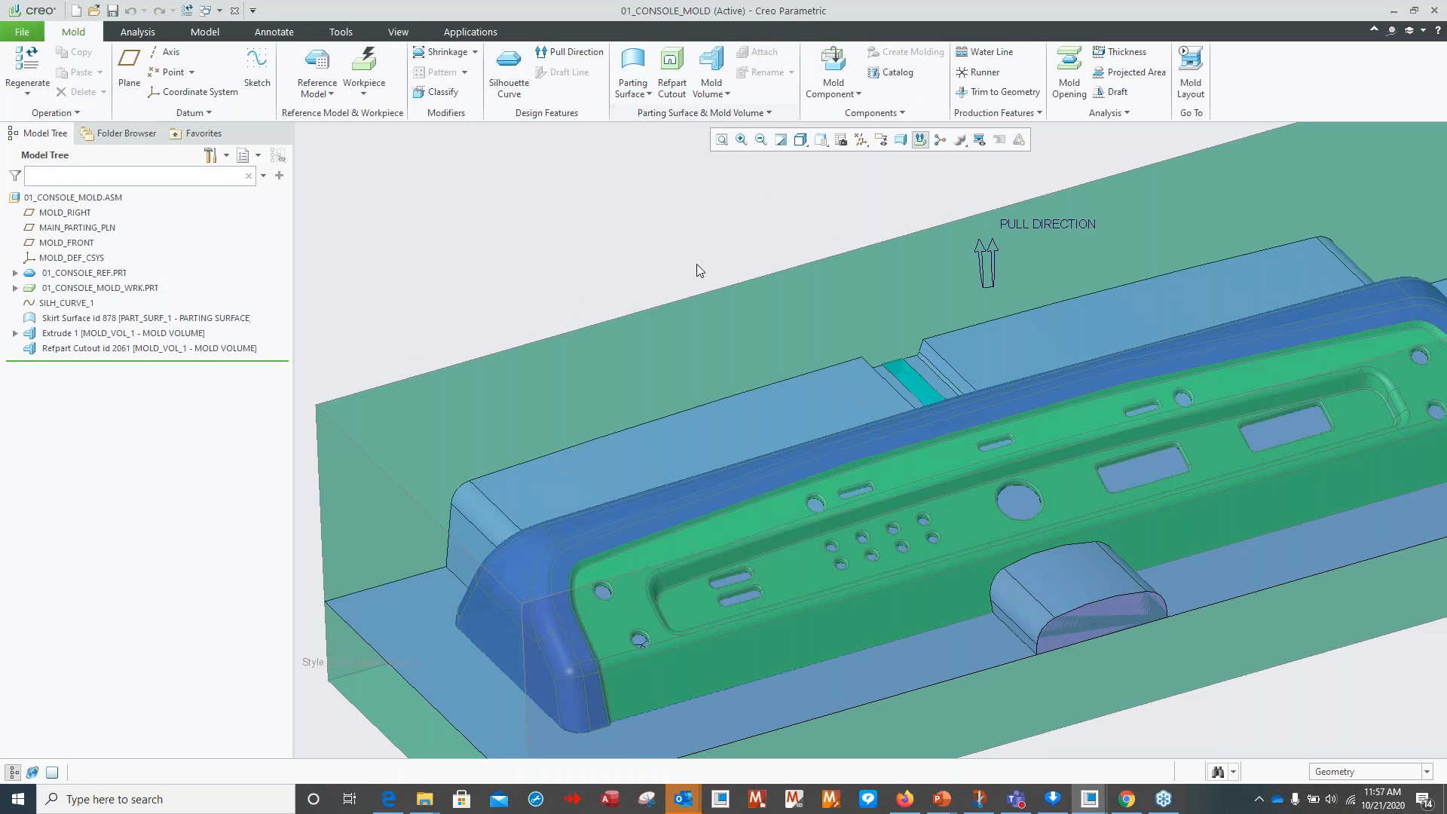
pyautogui.hotkey('ctrl', 'd')
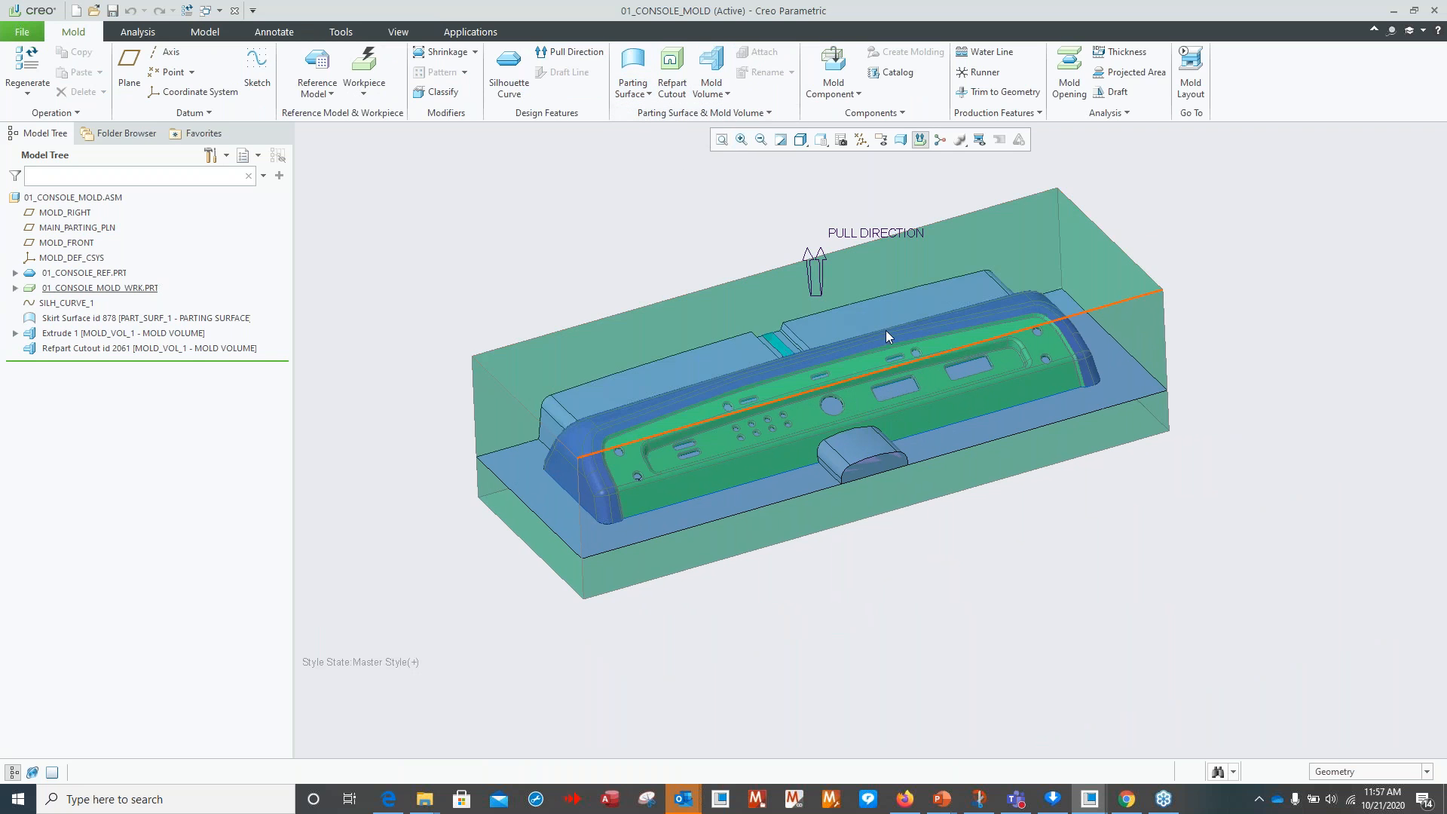
pyautogui.click(678, 94)
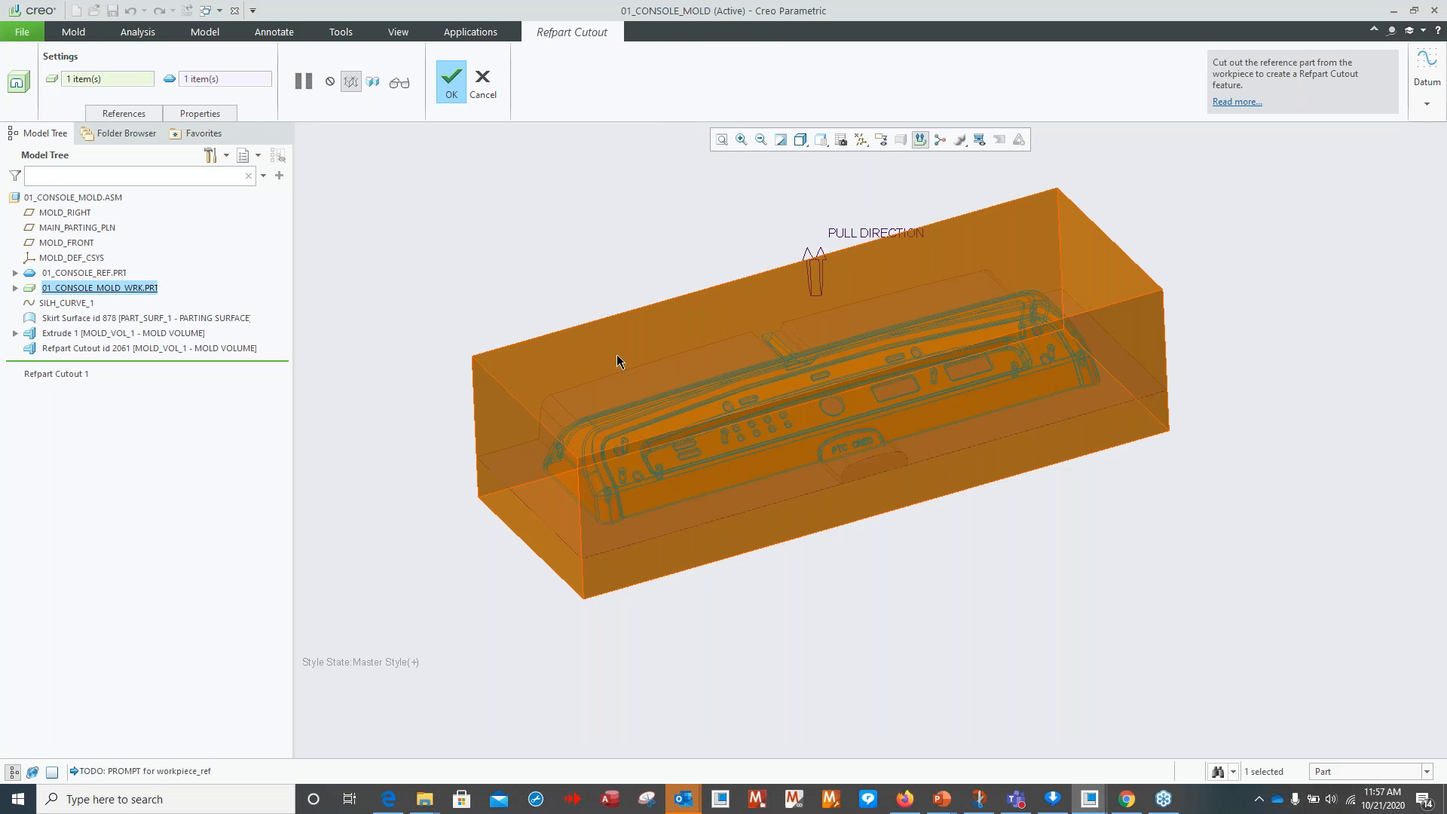
pyautogui.scroll(-3, 622, 355)
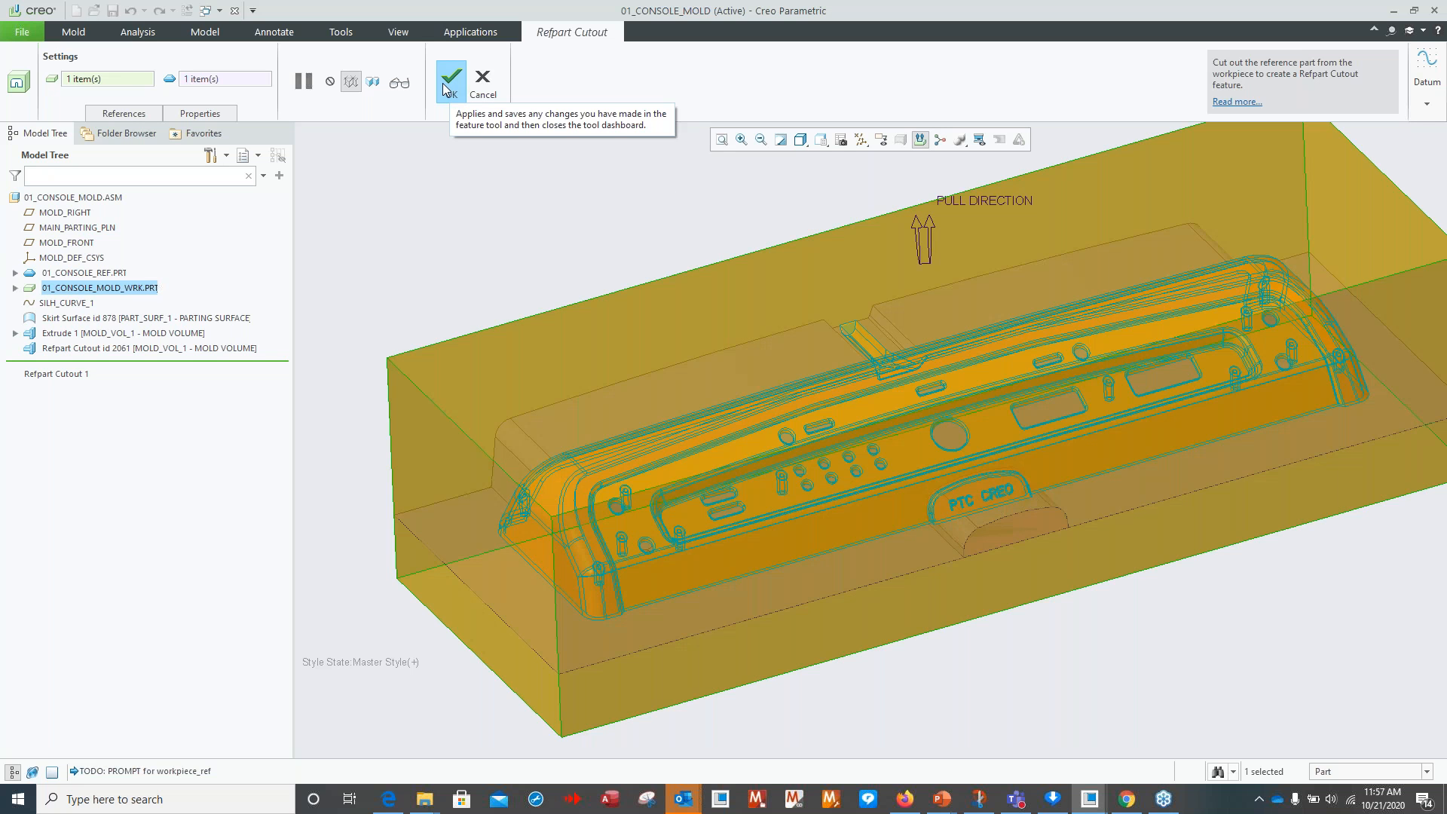
pyautogui.click(452, 83)
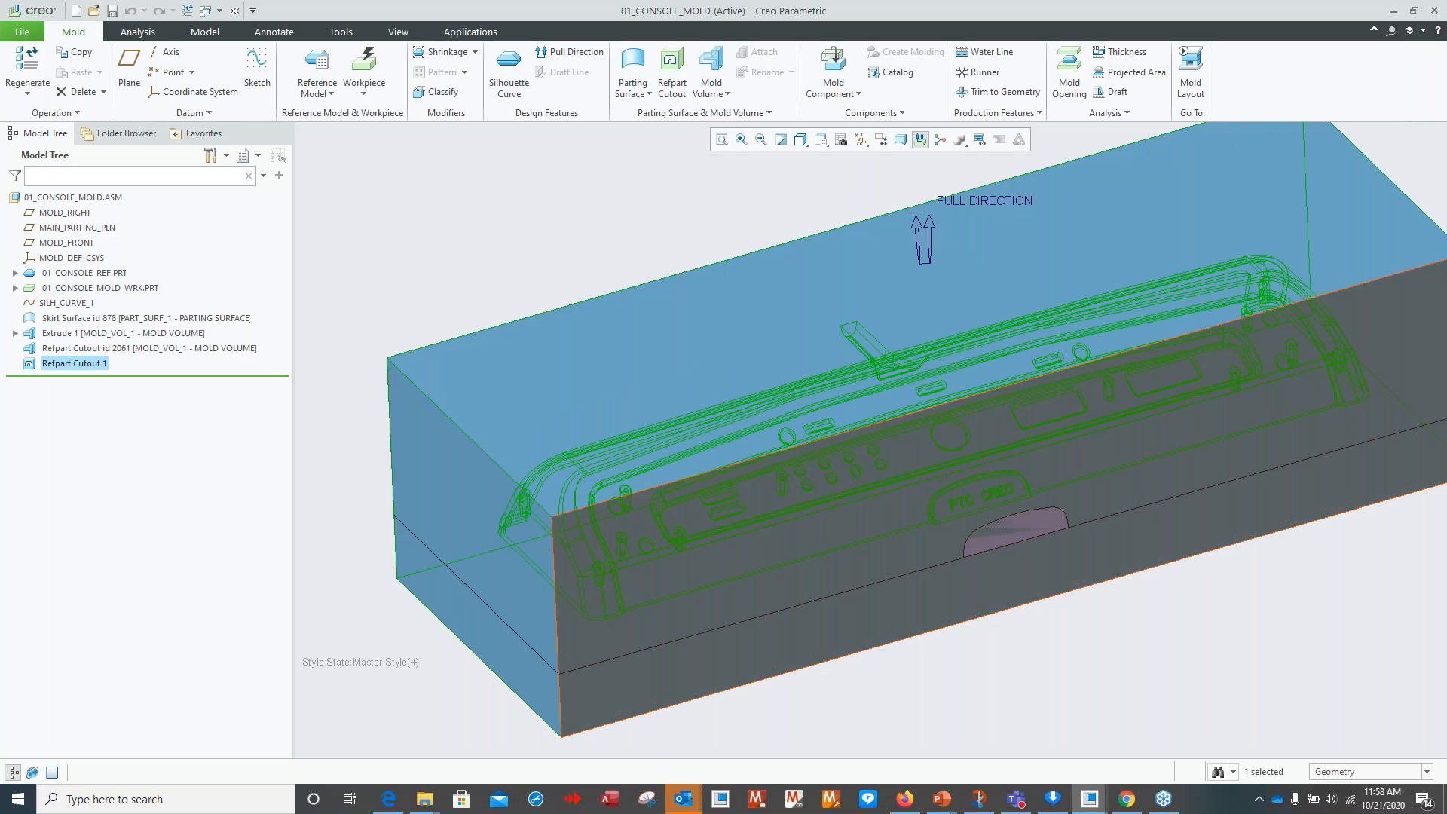
# Hide the workpiece, the silhouette curve SILH_CURVE_1 and the skirt parting surface.
pyautogui.scroll(2, 946, 637)
pyautogui.moveTo(944, 639); pyautogui.dragTo(904, 626, button='middle')
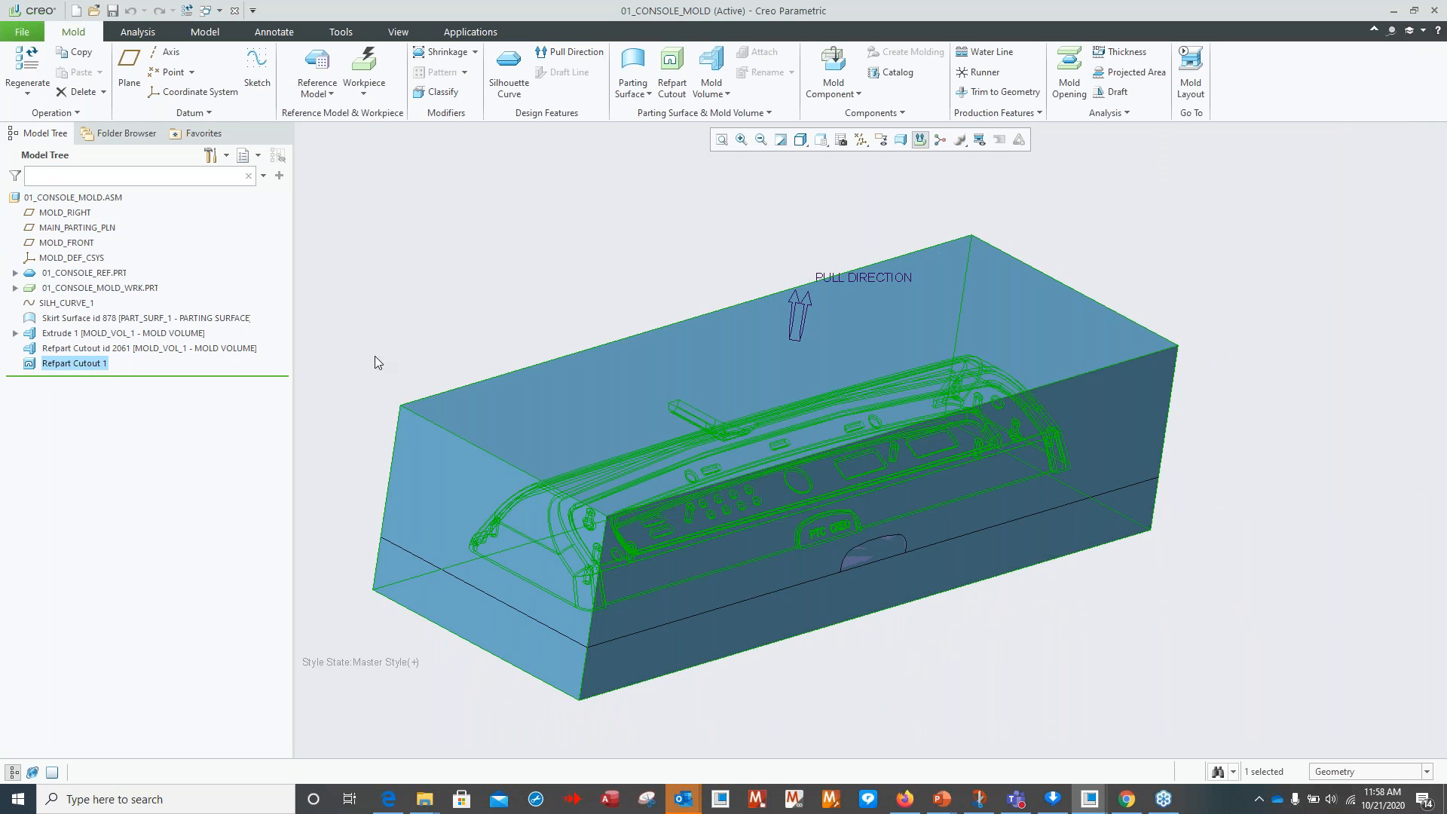
pyautogui.keyDown('shift'); pyautogui.moveTo(419, 320); pyautogui.dragTo(543, 307, button='middle'); pyautogui.keyUp('shift')
pyautogui.moveTo(689, 246)
pyautogui.mouseDown(button='middle')
pyautogui.moveTo(678, 177)
pyautogui.moveTo(661, 184)
pyautogui.moveTo(743, 388)
pyautogui.mouseUp(button='middle')
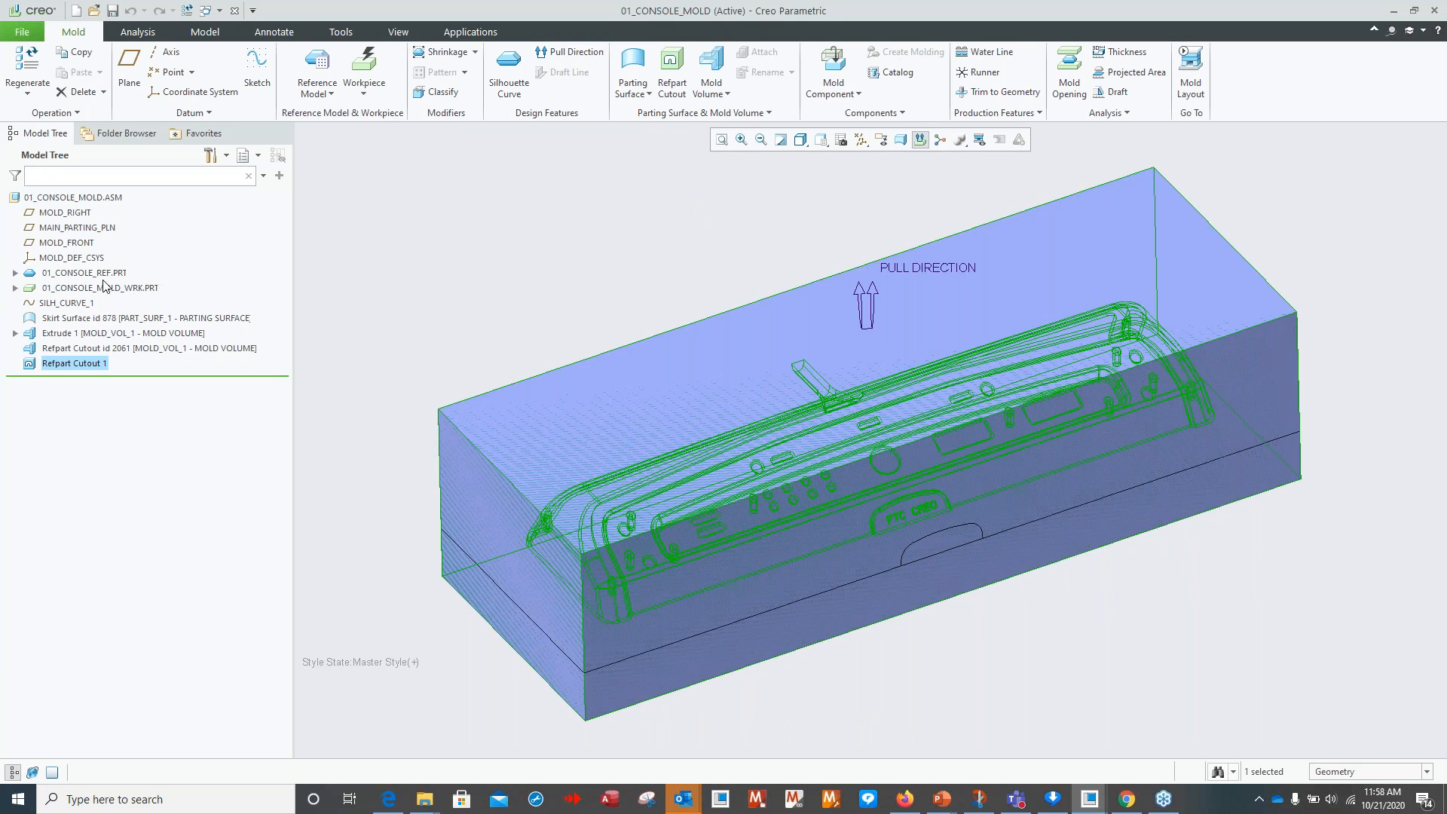
pyautogui.click(105, 289)
pyautogui.keyDown('ctrl'); pyautogui.click(78, 309); pyautogui.keyUp('ctrl')
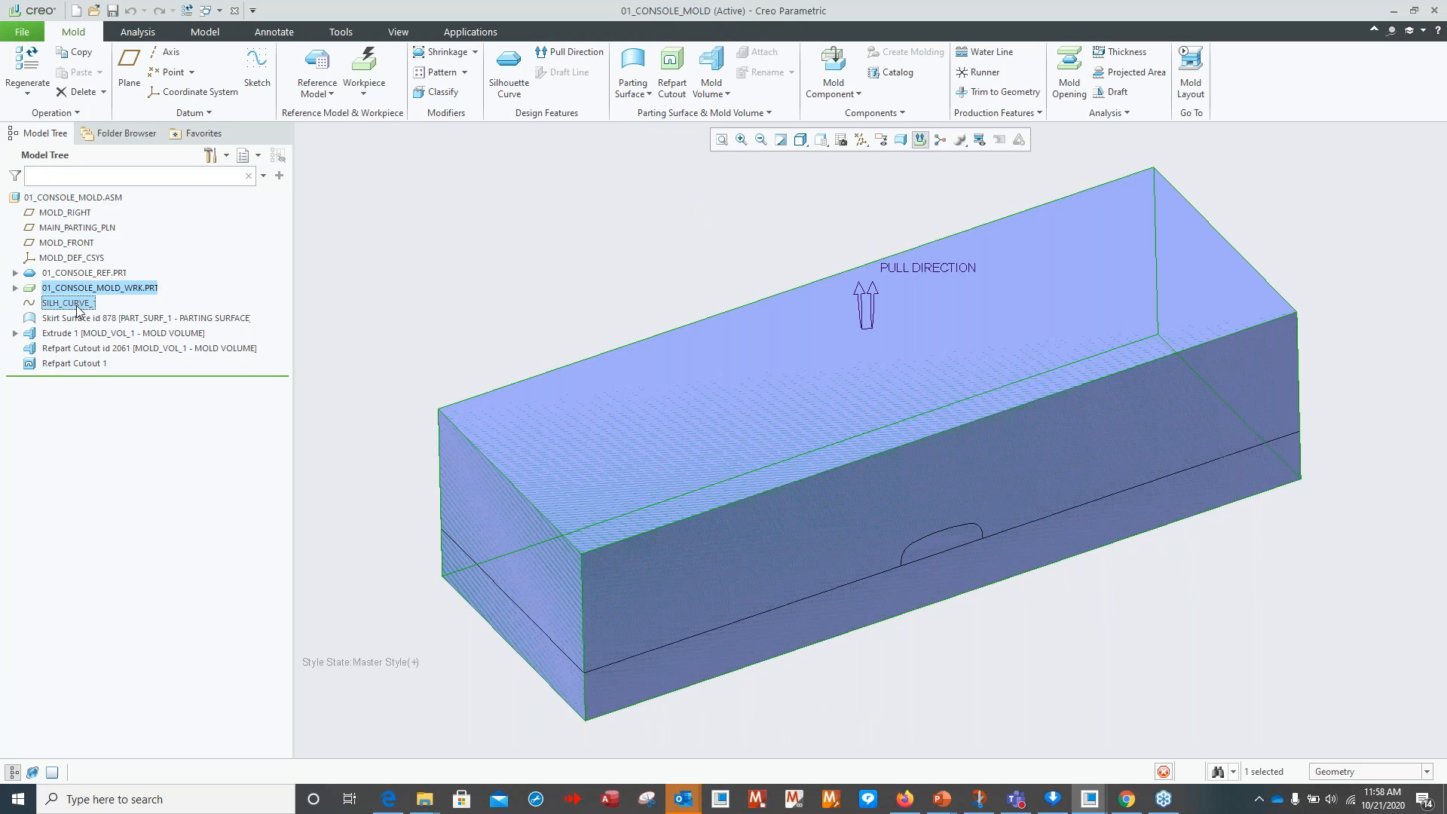
pyautogui.keyDown('ctrl'); pyautogui.click(85, 319); pyautogui.keyUp('ctrl')
pyautogui.click(110, 274)
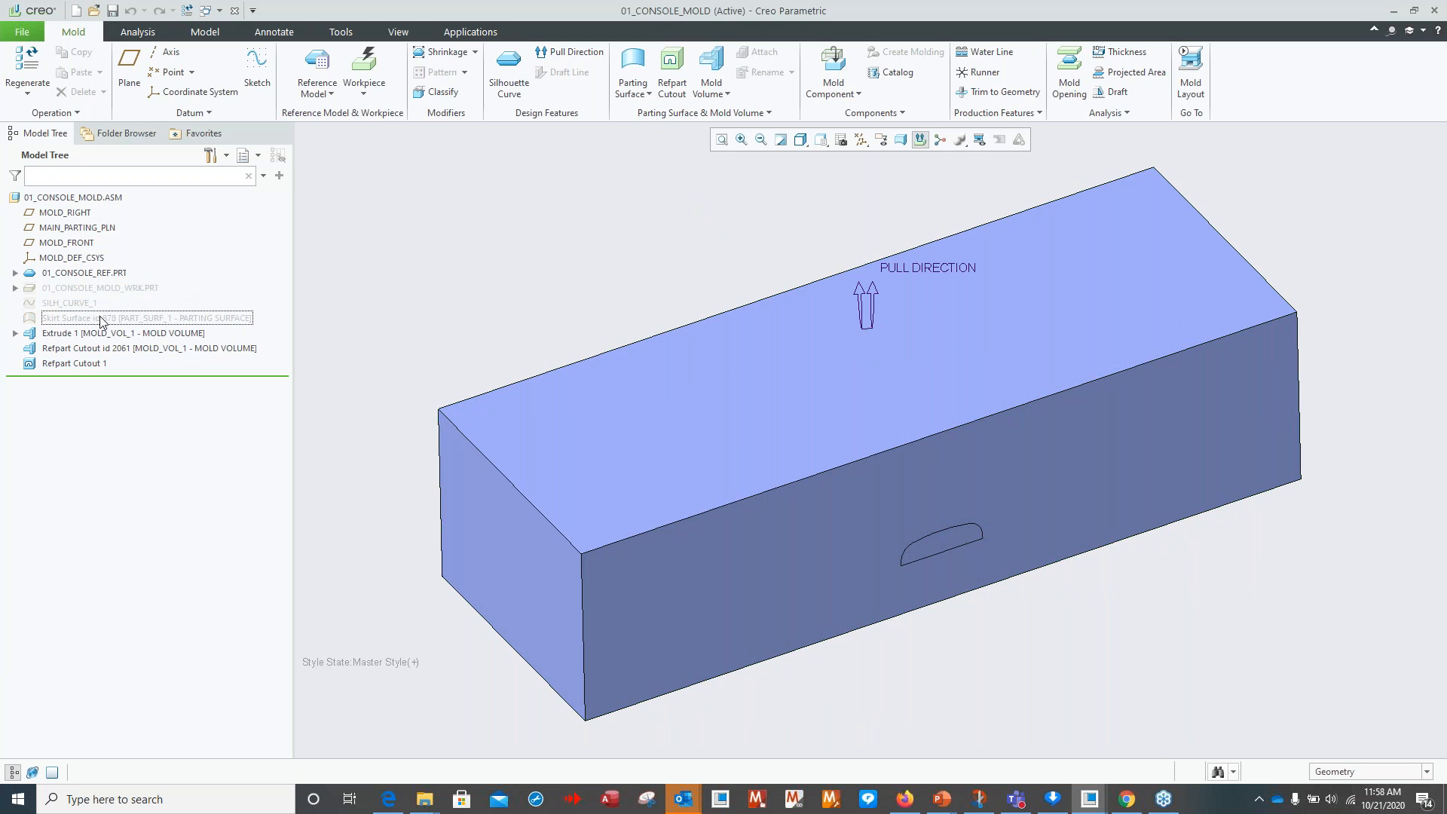
pyautogui.click(83, 335)
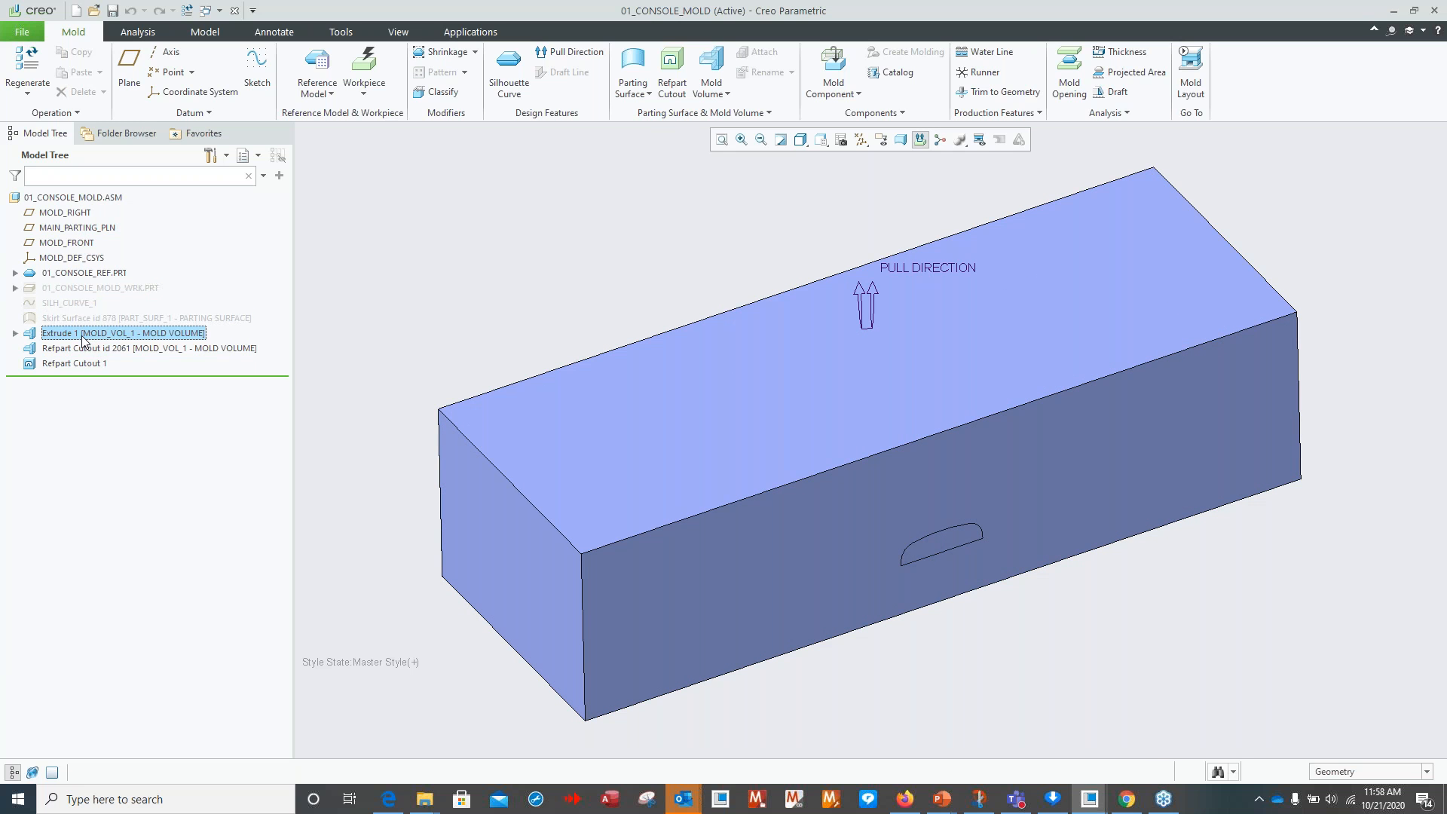
pyautogui.click(403, 296)
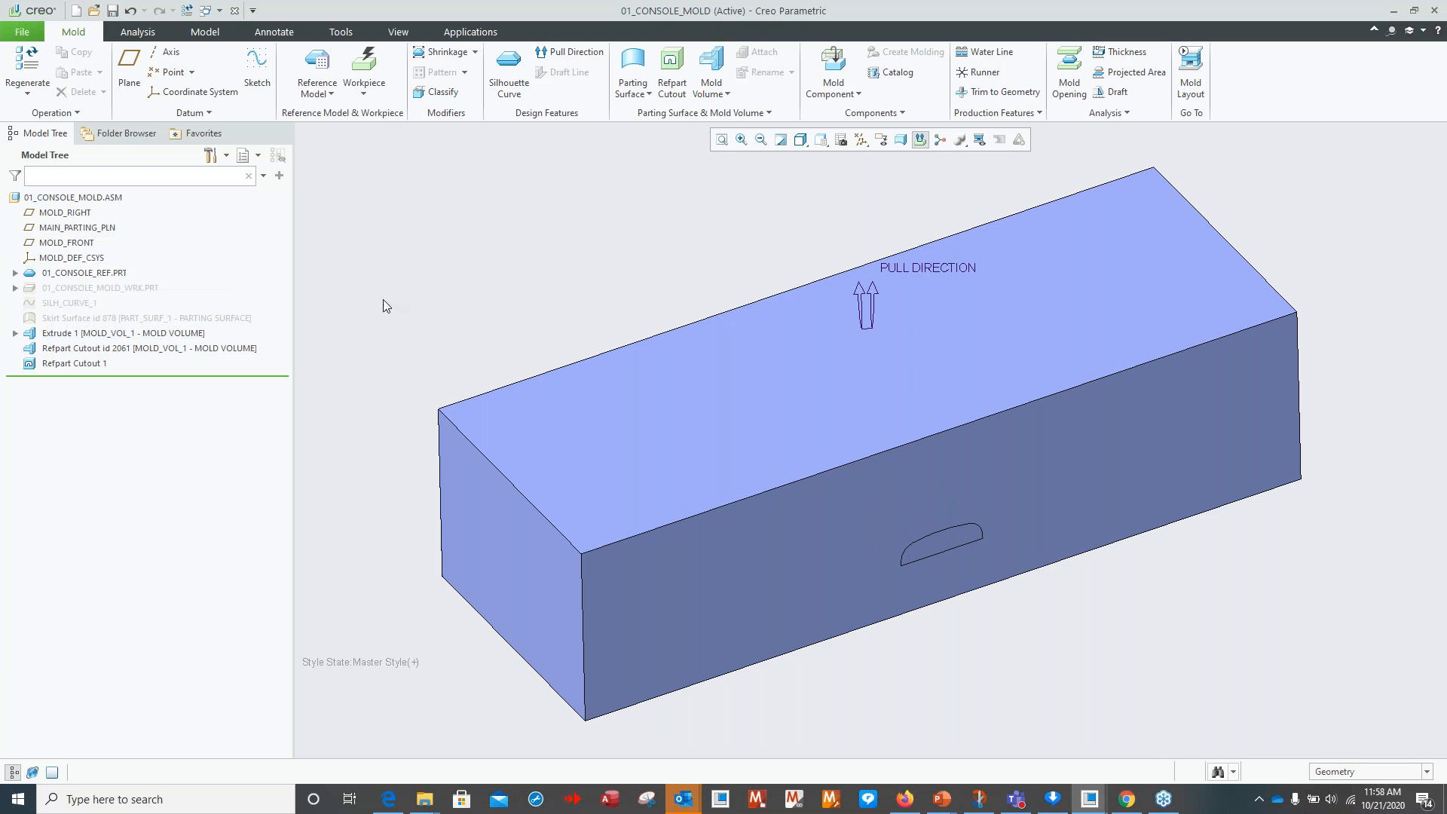
pyautogui.click(859, 95)
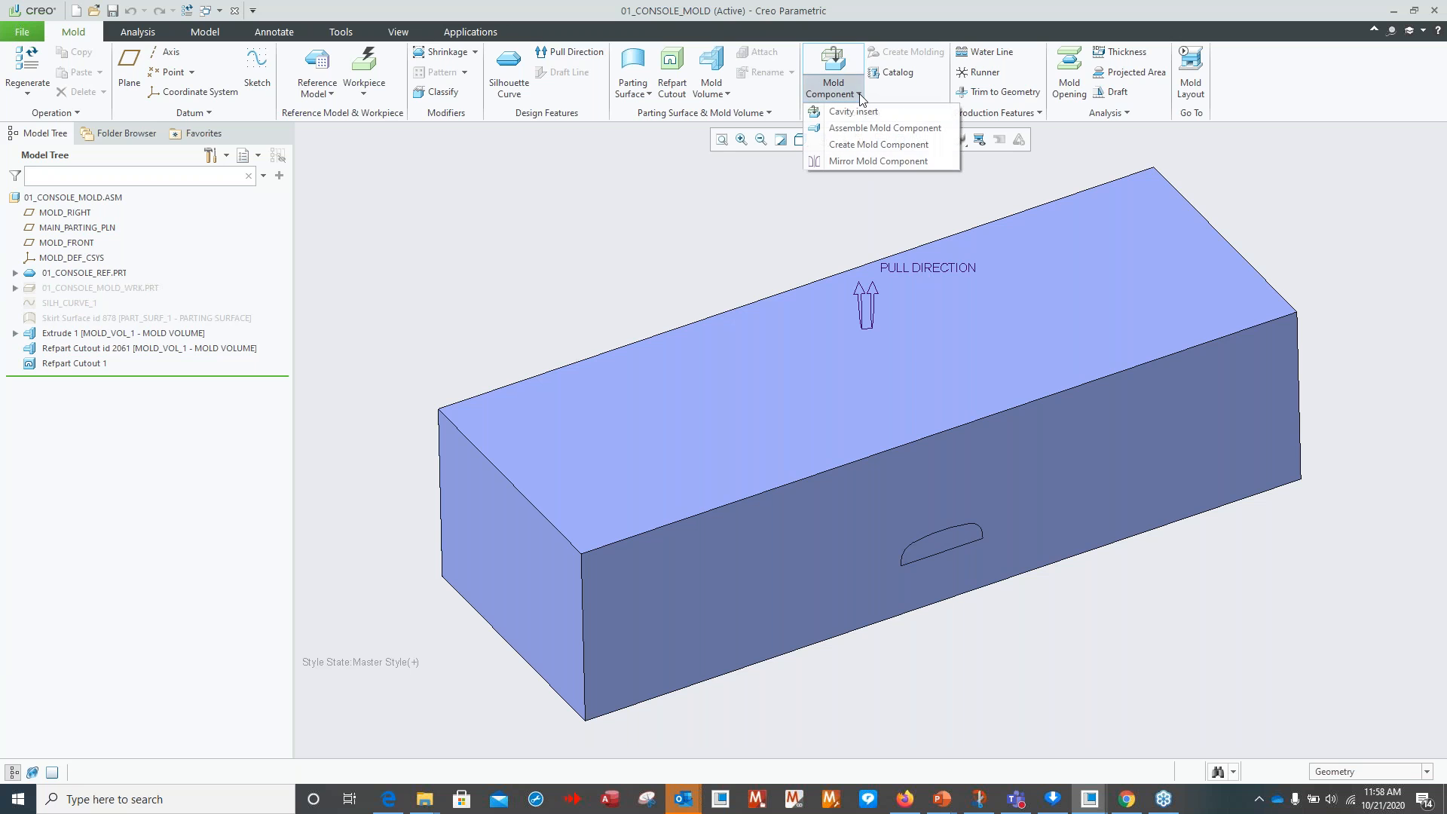
pyautogui.click(728, 92)
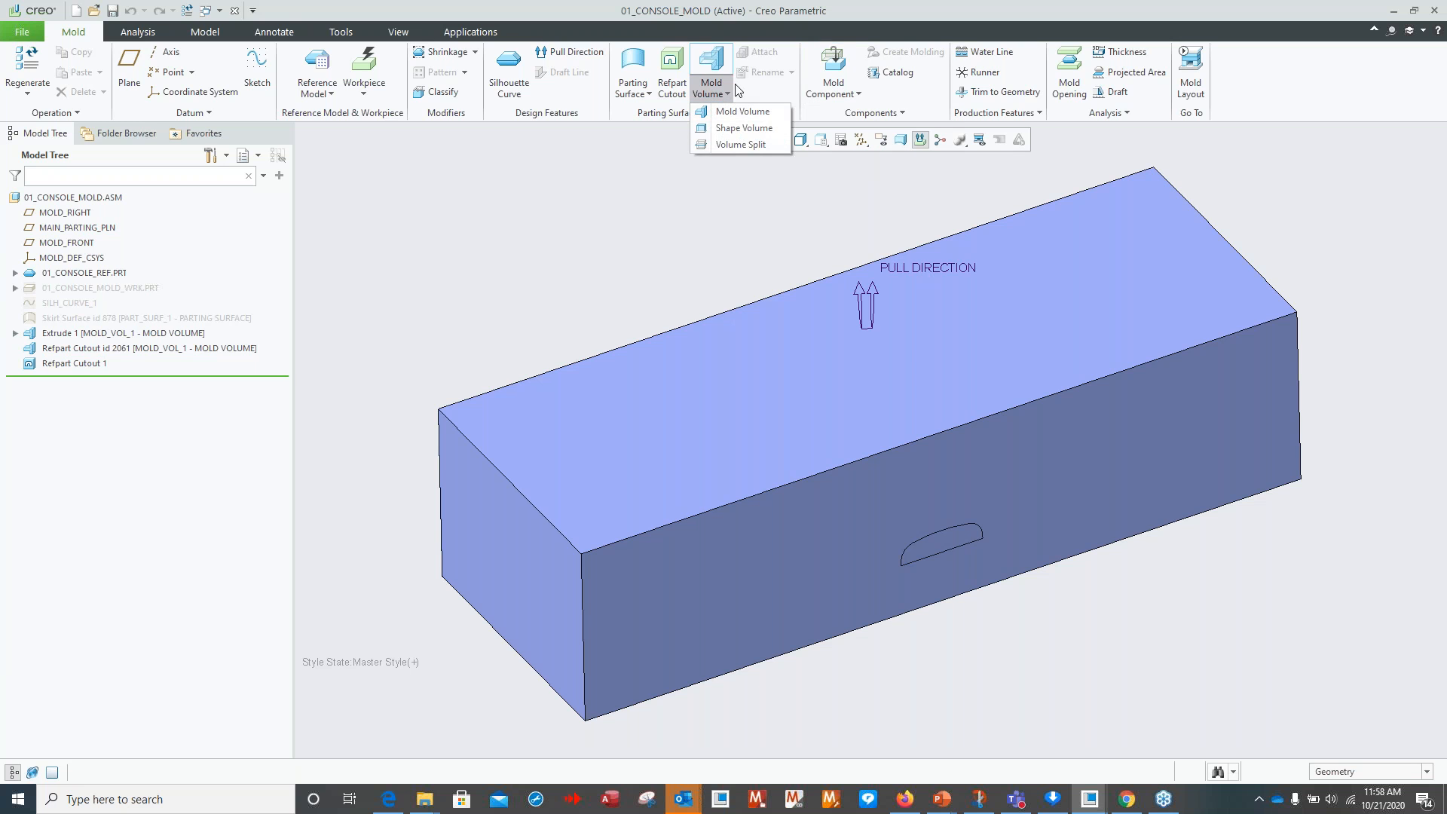
pyautogui.click(745, 145)
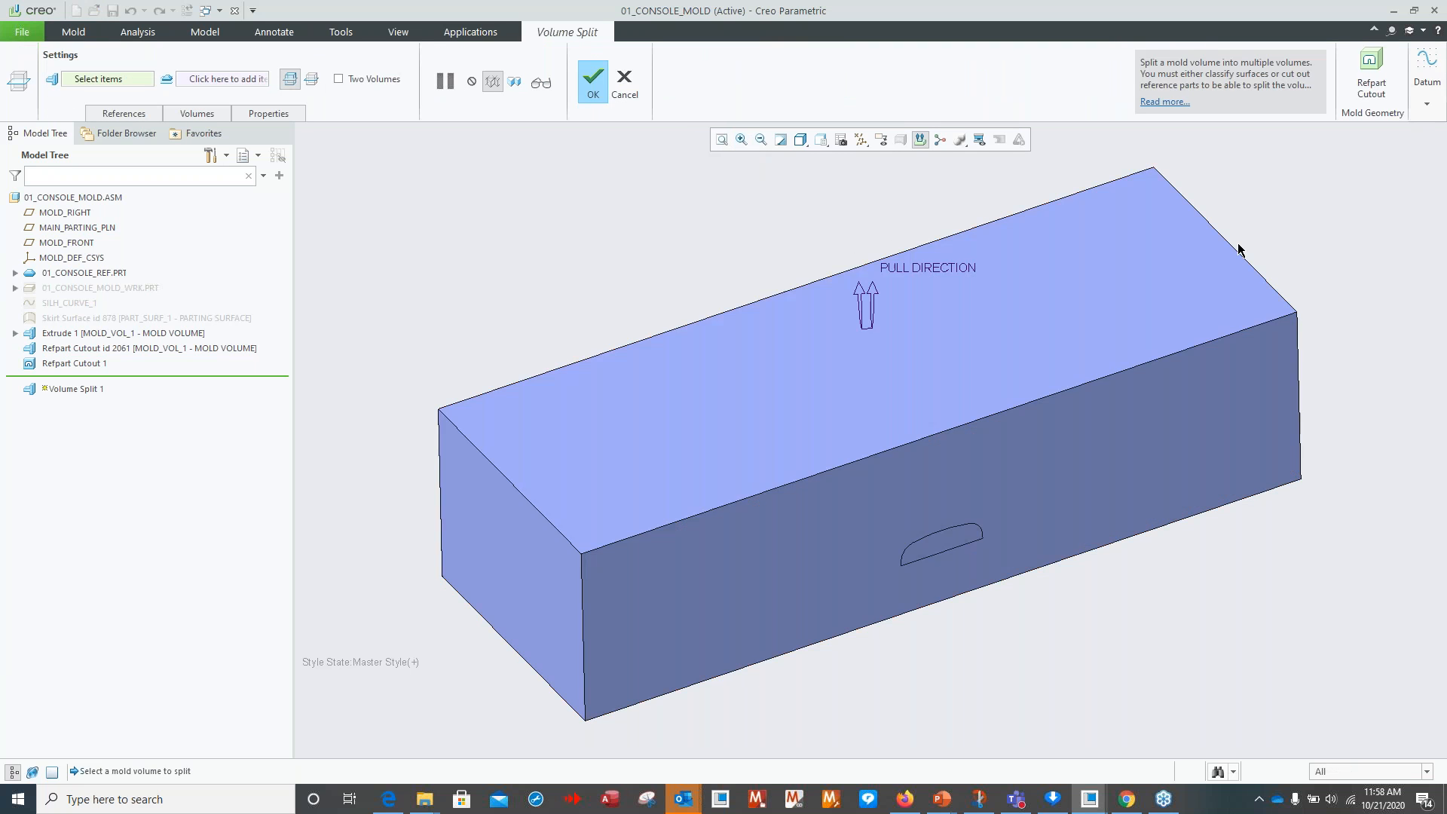
pyautogui.click(720, 351)
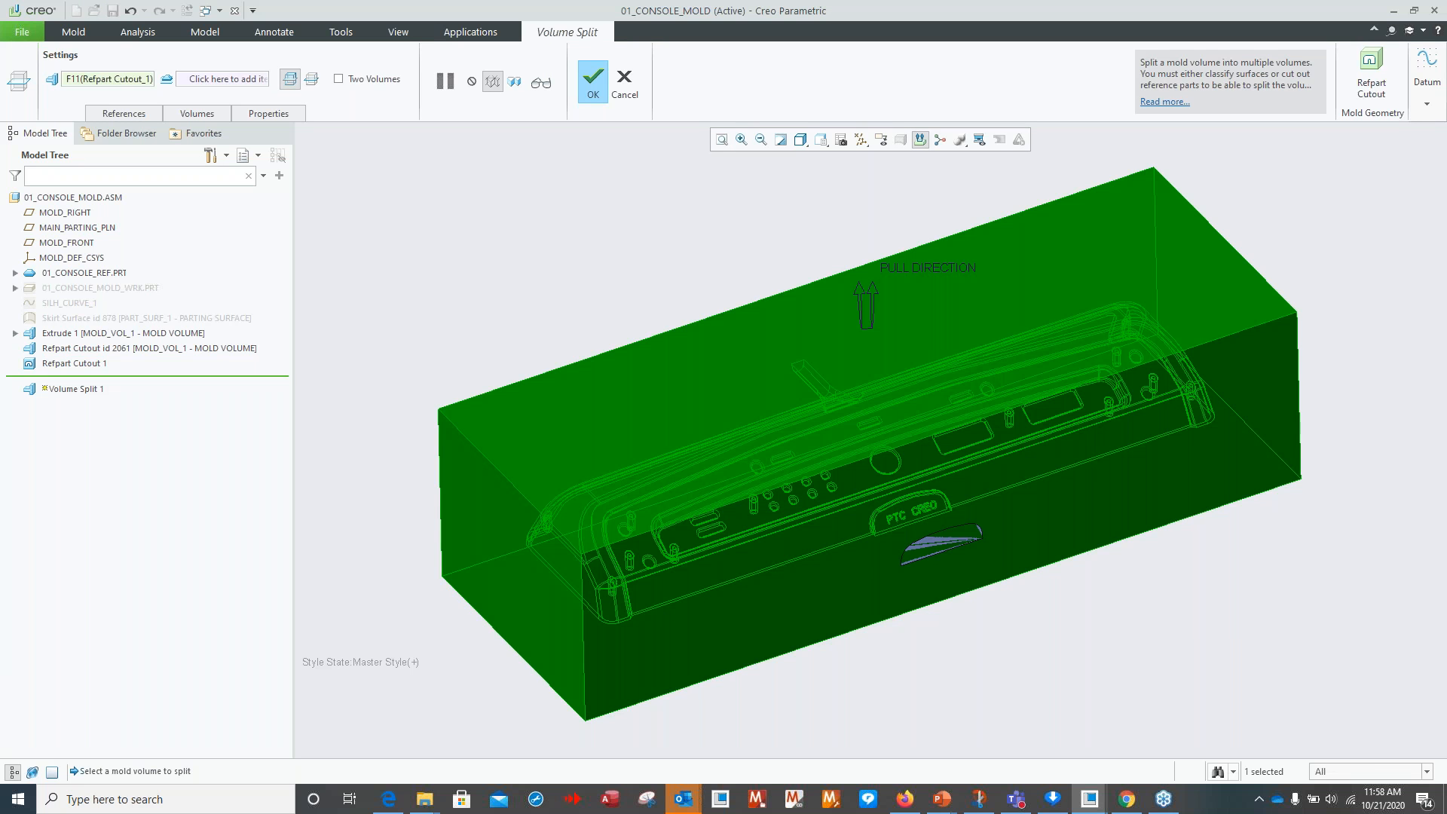
pyautogui.click(784, 477)
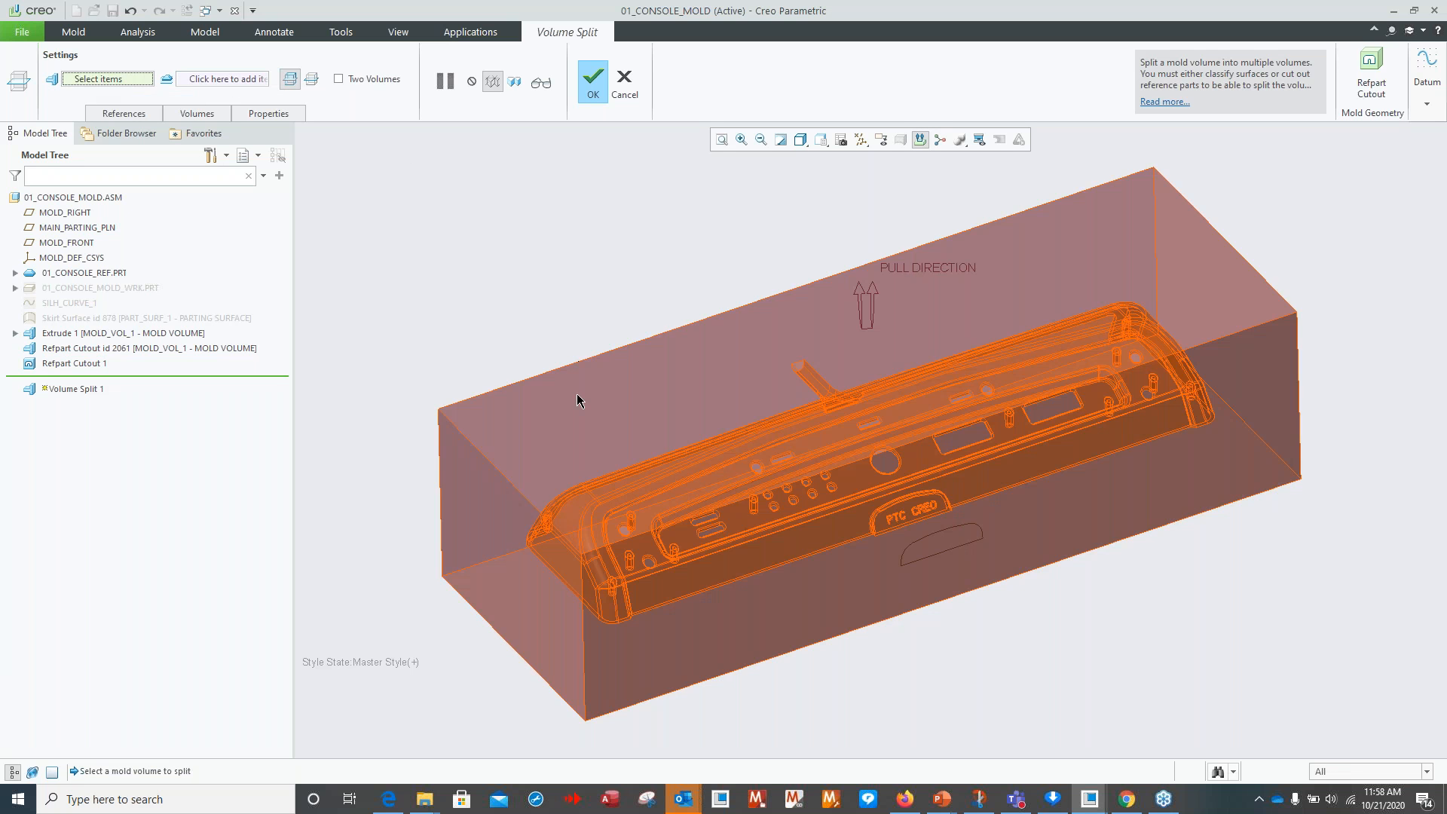
pyautogui.click(666, 641)
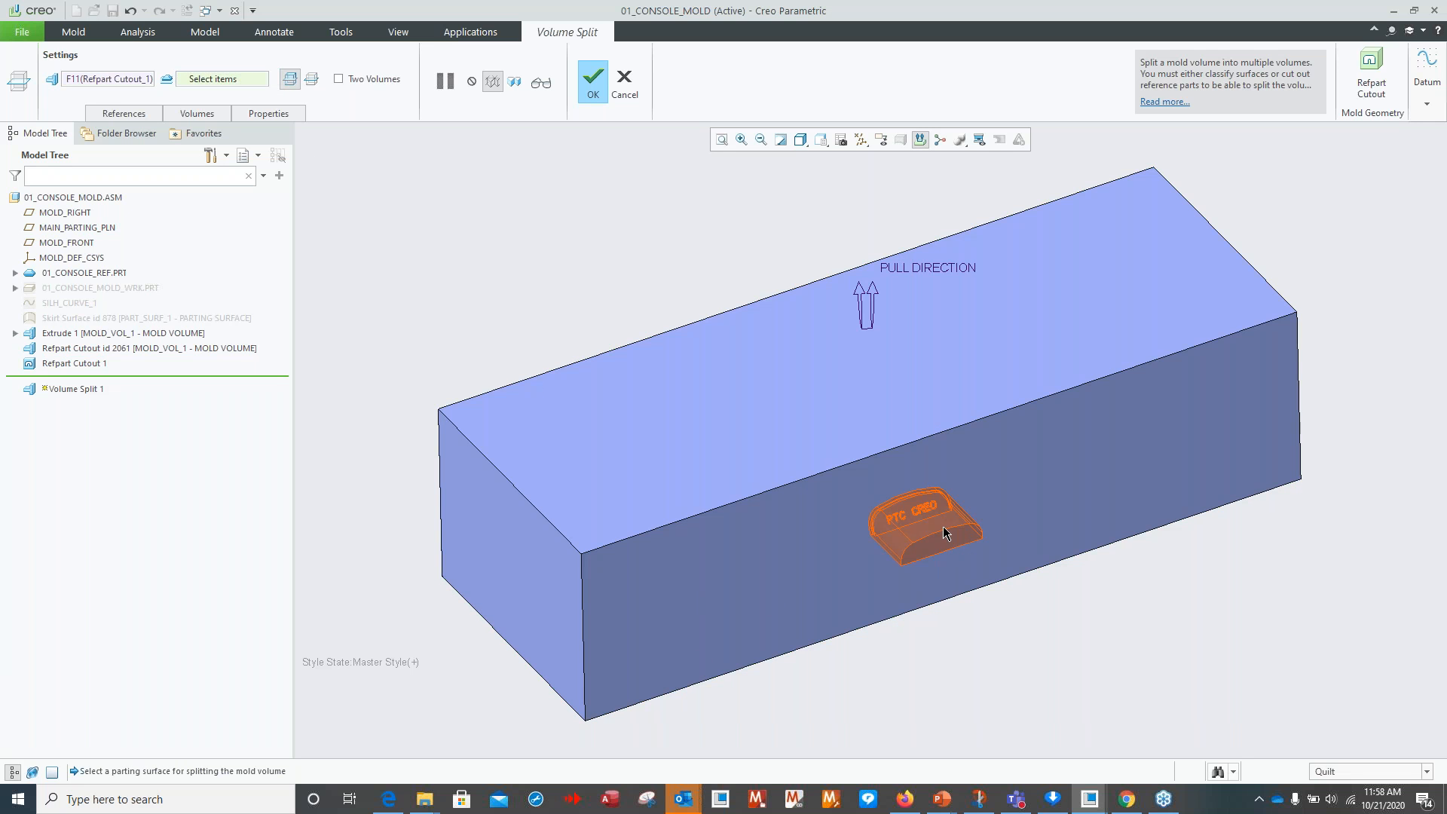
pyautogui.click(938, 528)
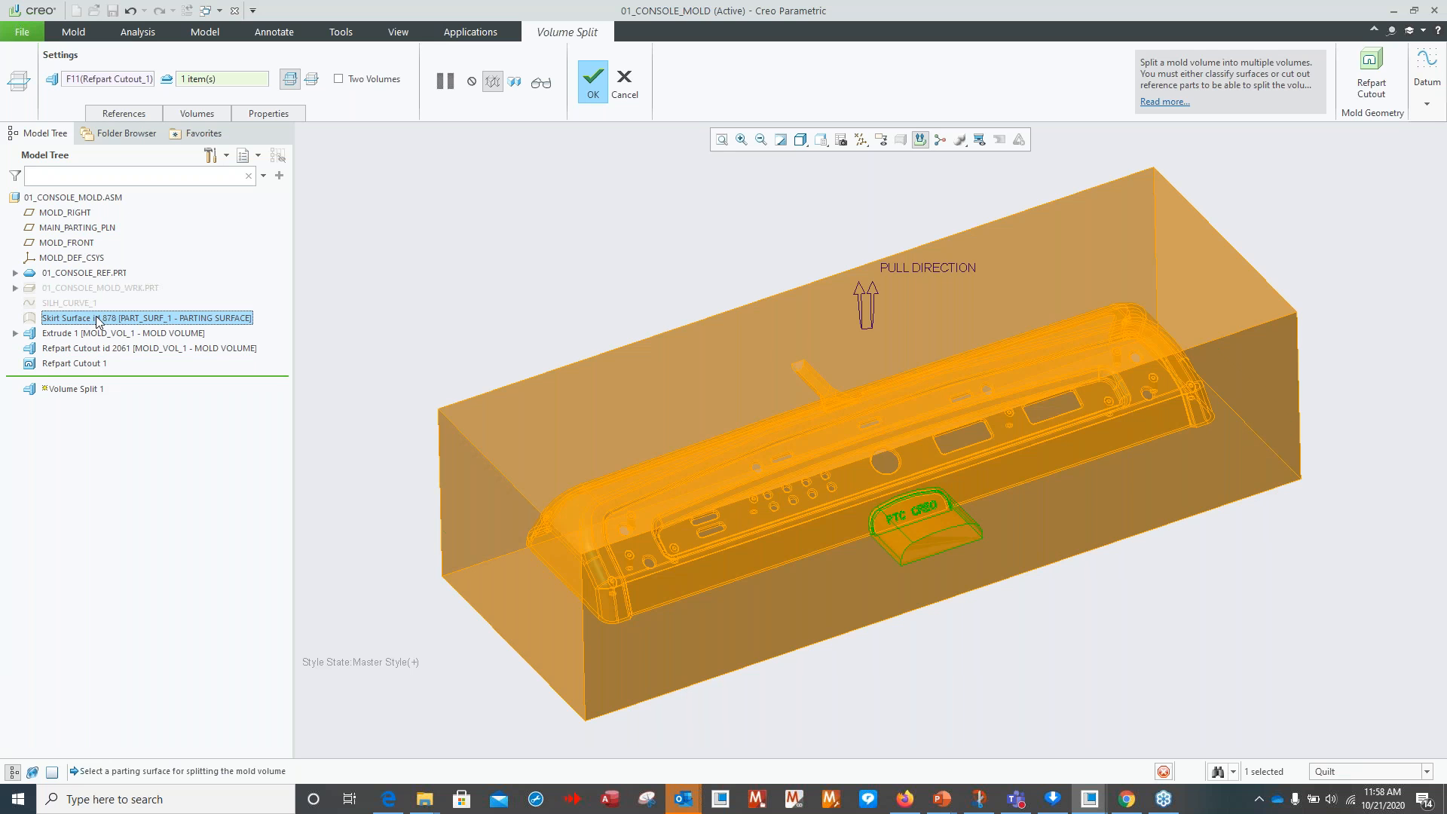
pyautogui.click(624, 82)
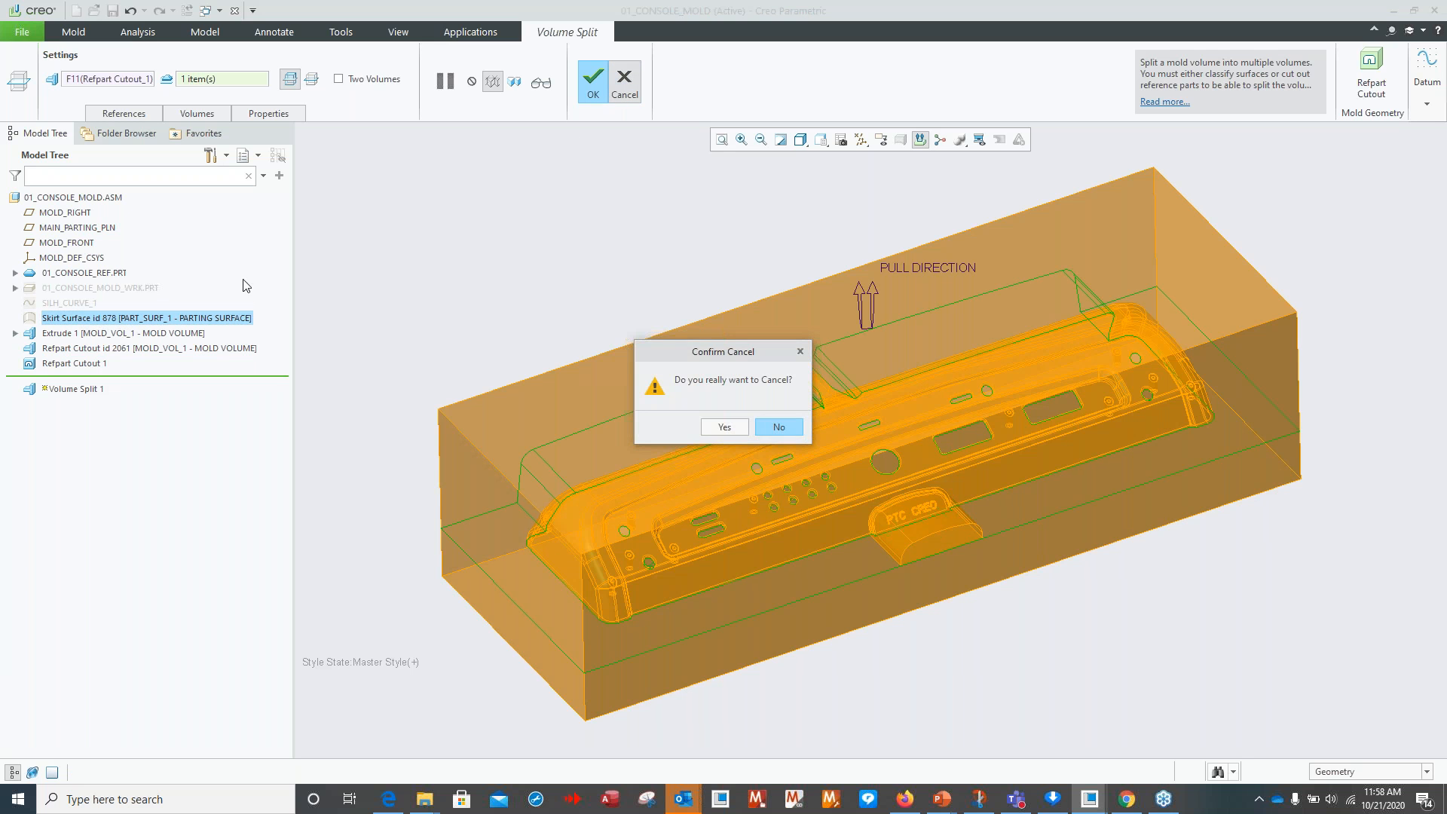
pyautogui.click(715, 428)
# Show the skirt parting surface, the workpiece 01_CONSOLE_MOLD_WRK.PRT and the silhouette curve SILH_CURVE_1 again.
pyautogui.rightClick(176, 326)
pyautogui.click(170, 297)
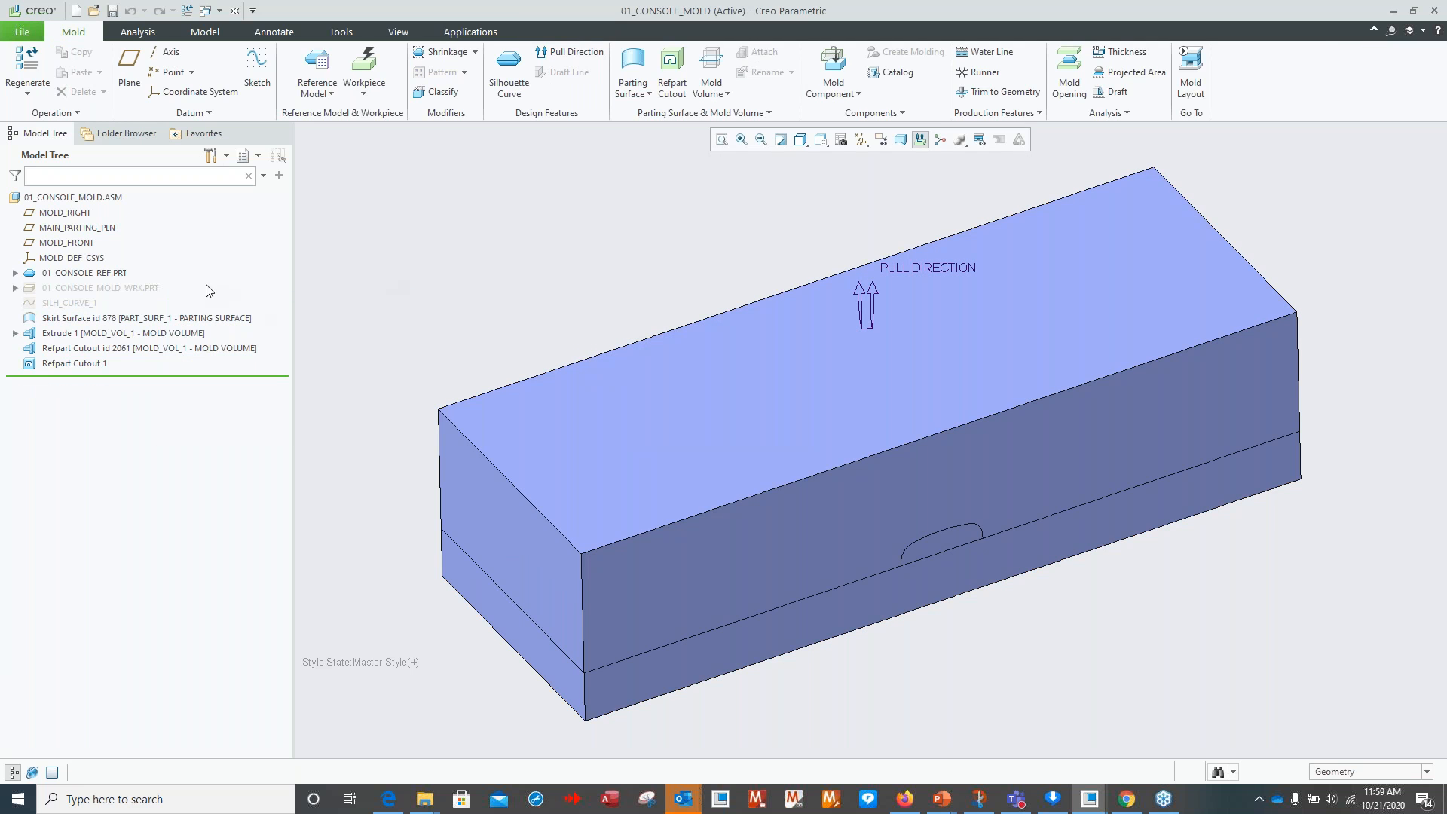
pyautogui.click(121, 287)
pyautogui.keyDown('ctrl'); pyautogui.click(121, 302); pyautogui.keyUp('ctrl')
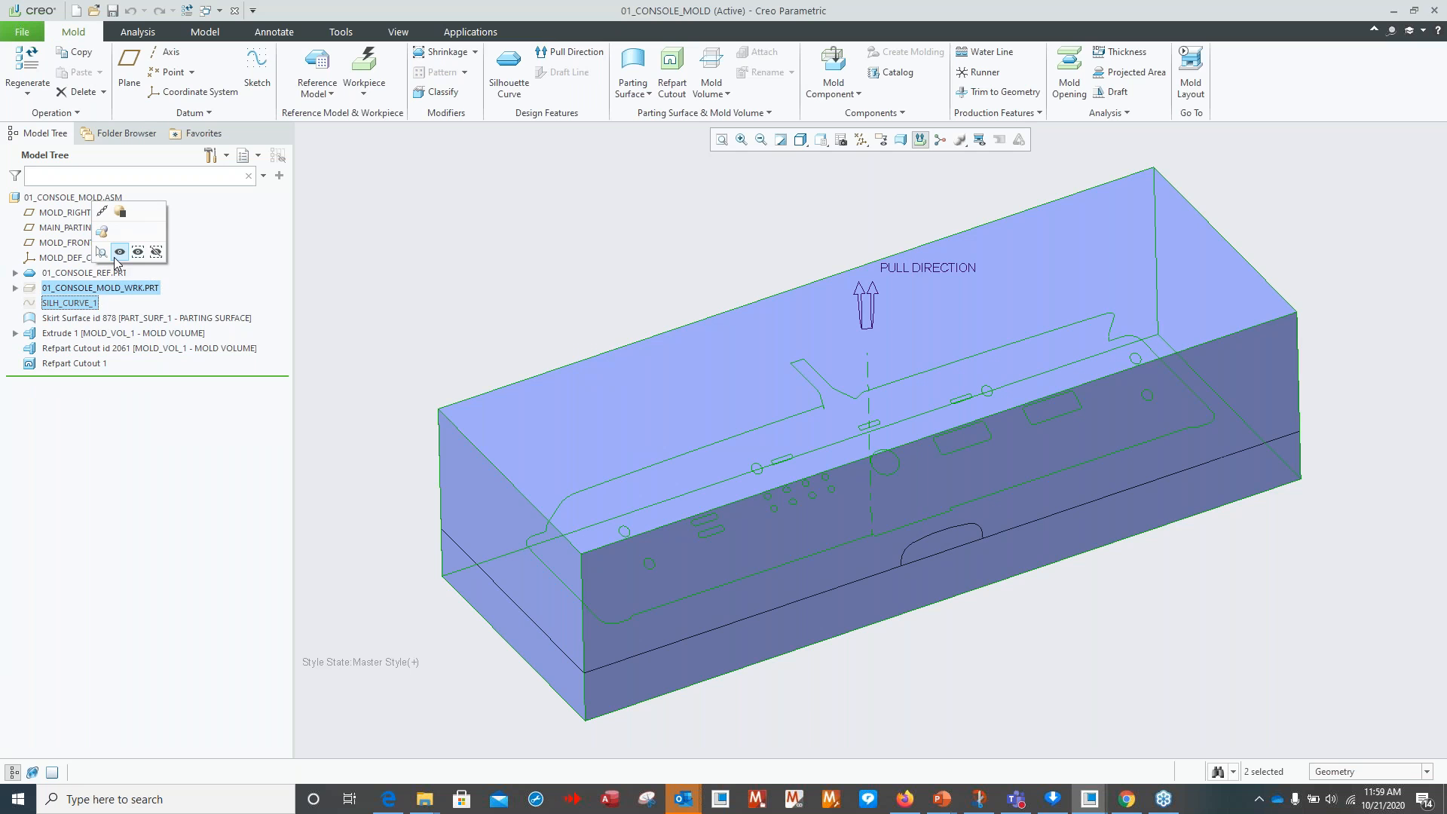
pyautogui.click(120, 251)
# Set up a Volume Split of the Refpart Cutout 1 volume with the skirt surface PART_SURF_1 and the badge mold volume as splitting surfaces.
pyautogui.click(711, 85)
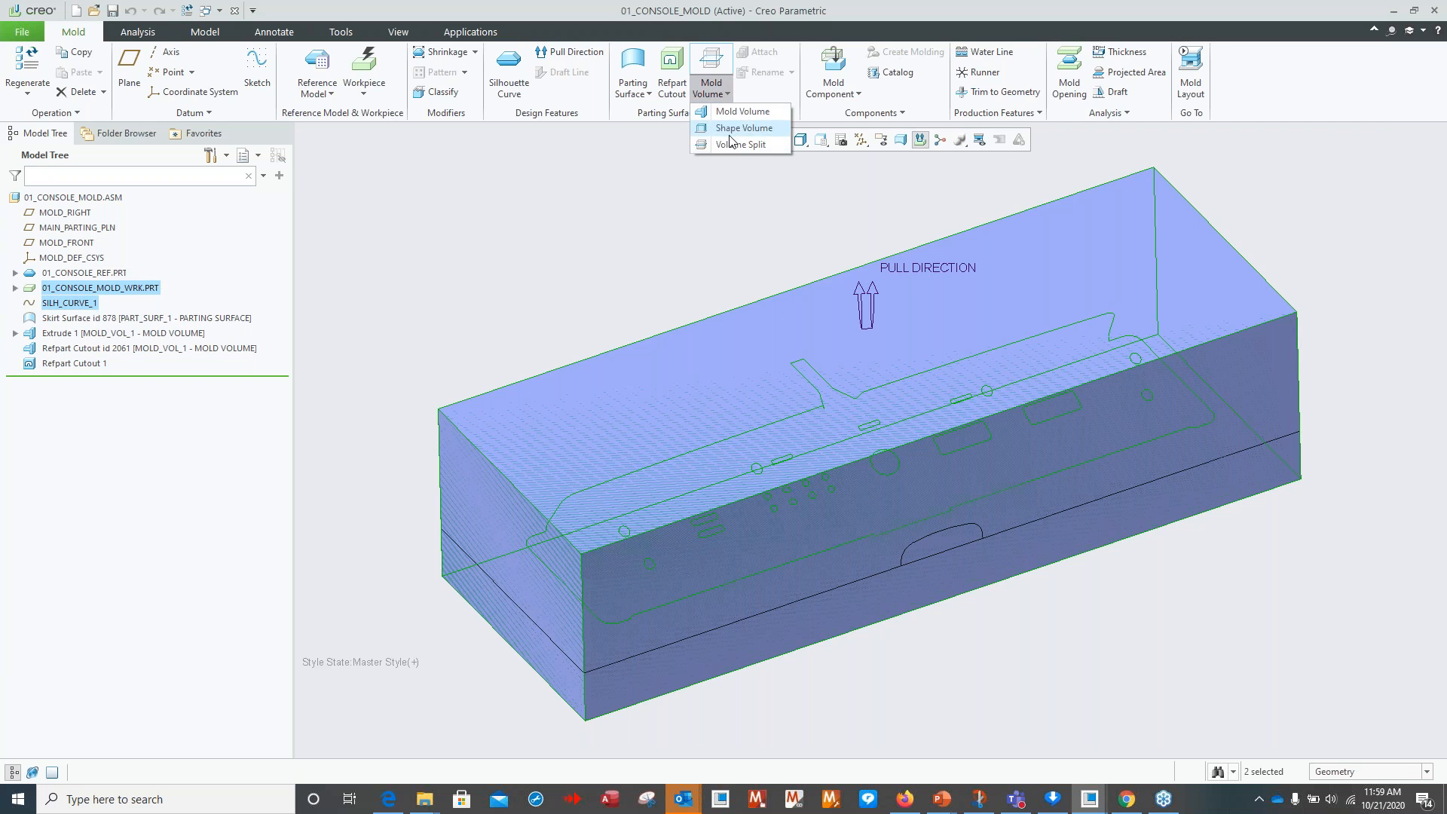
pyautogui.click(733, 144)
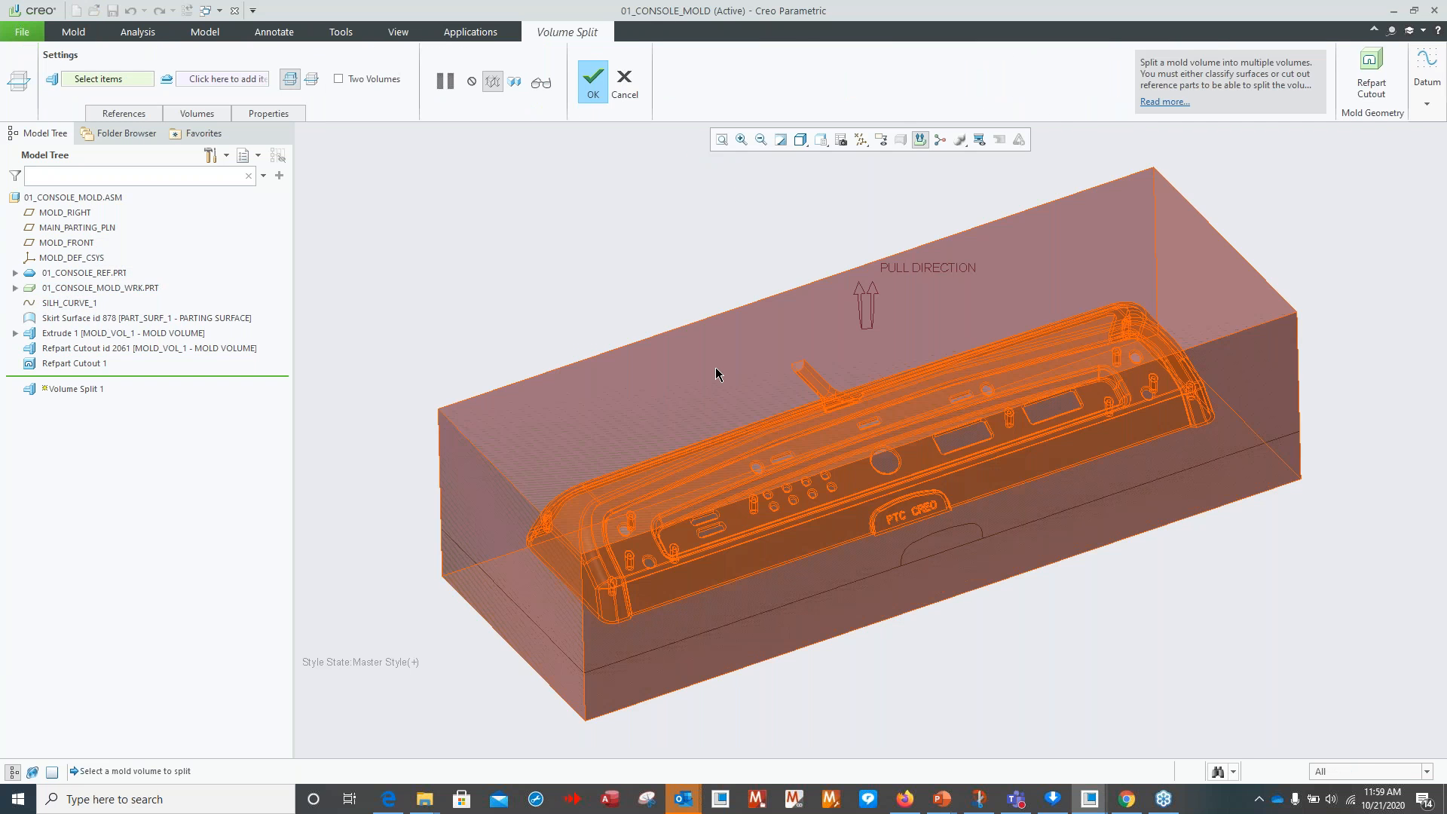
pyautogui.click(715, 367)
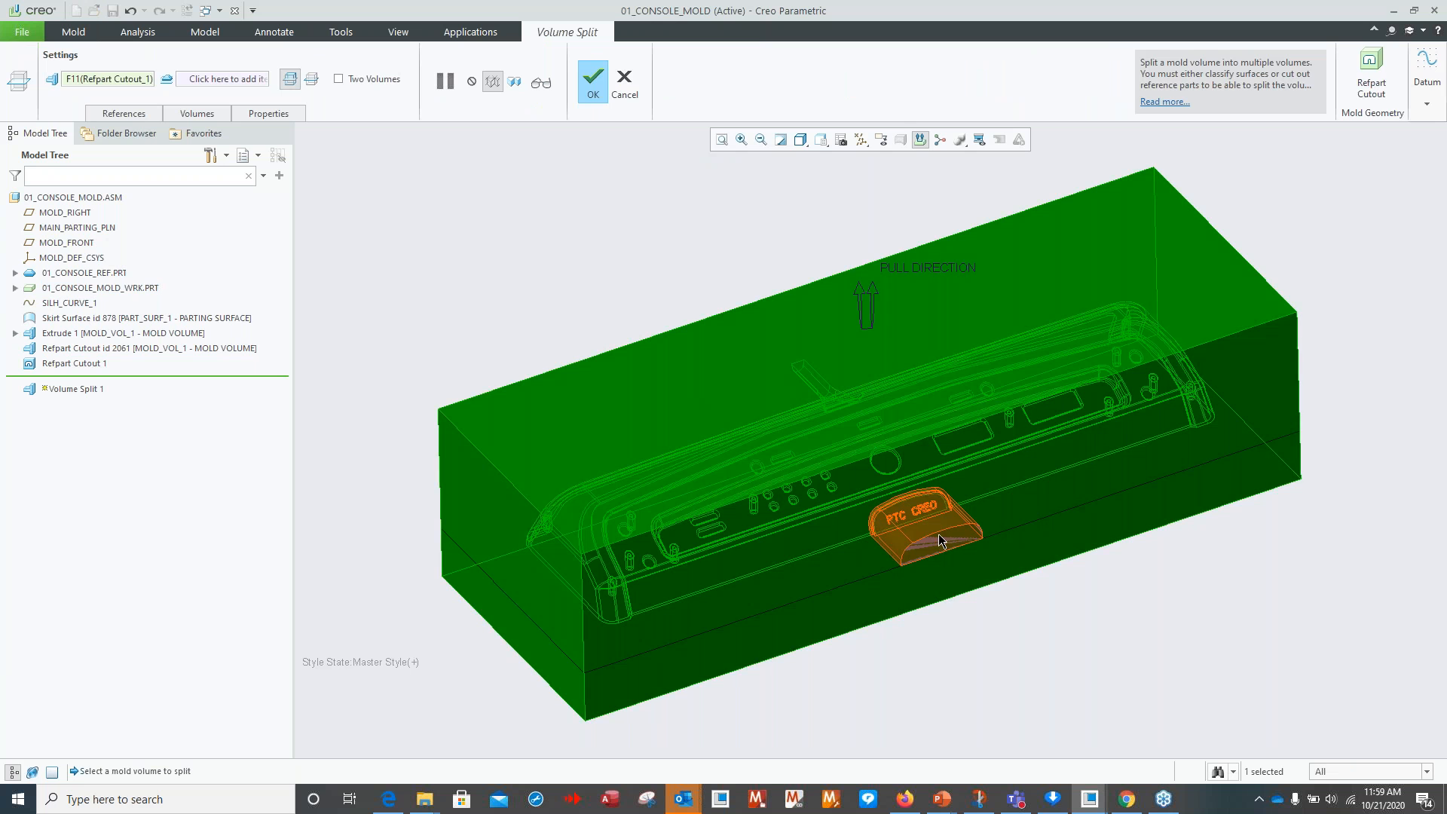
pyautogui.click(939, 539)
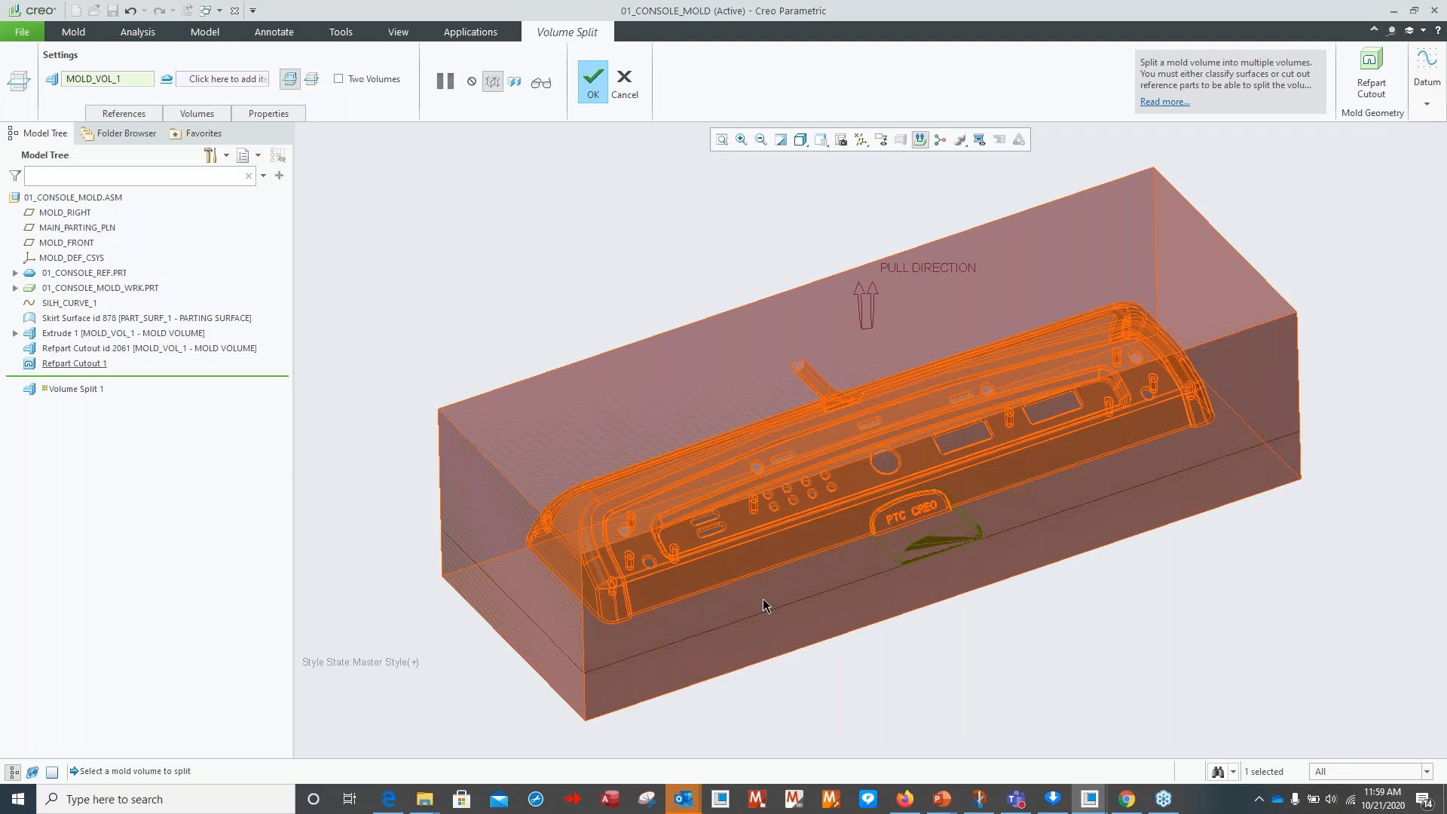
pyautogui.scroll(-2, 596, 654)
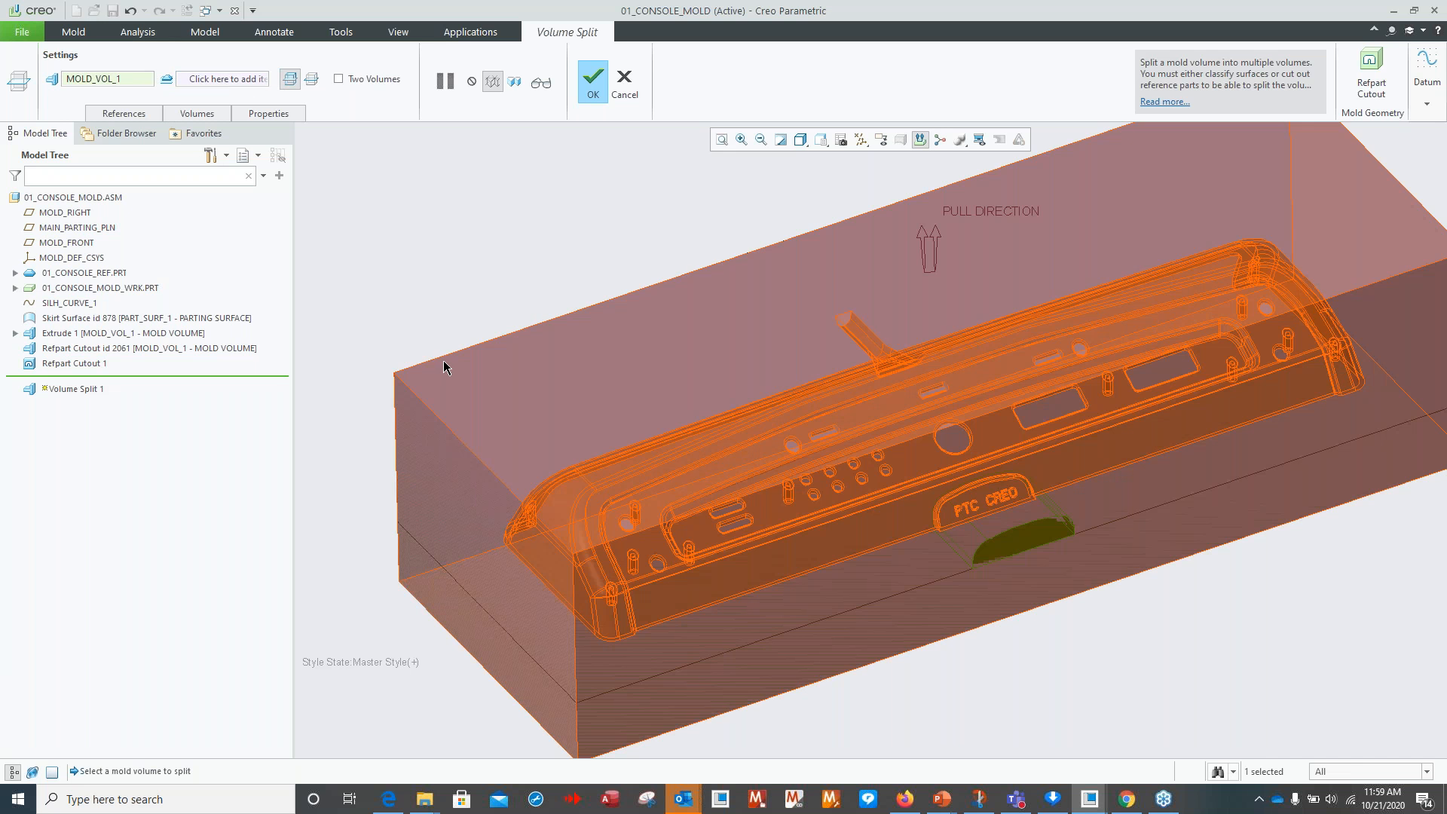
pyautogui.click(444, 360)
pyautogui.click(231, 77)
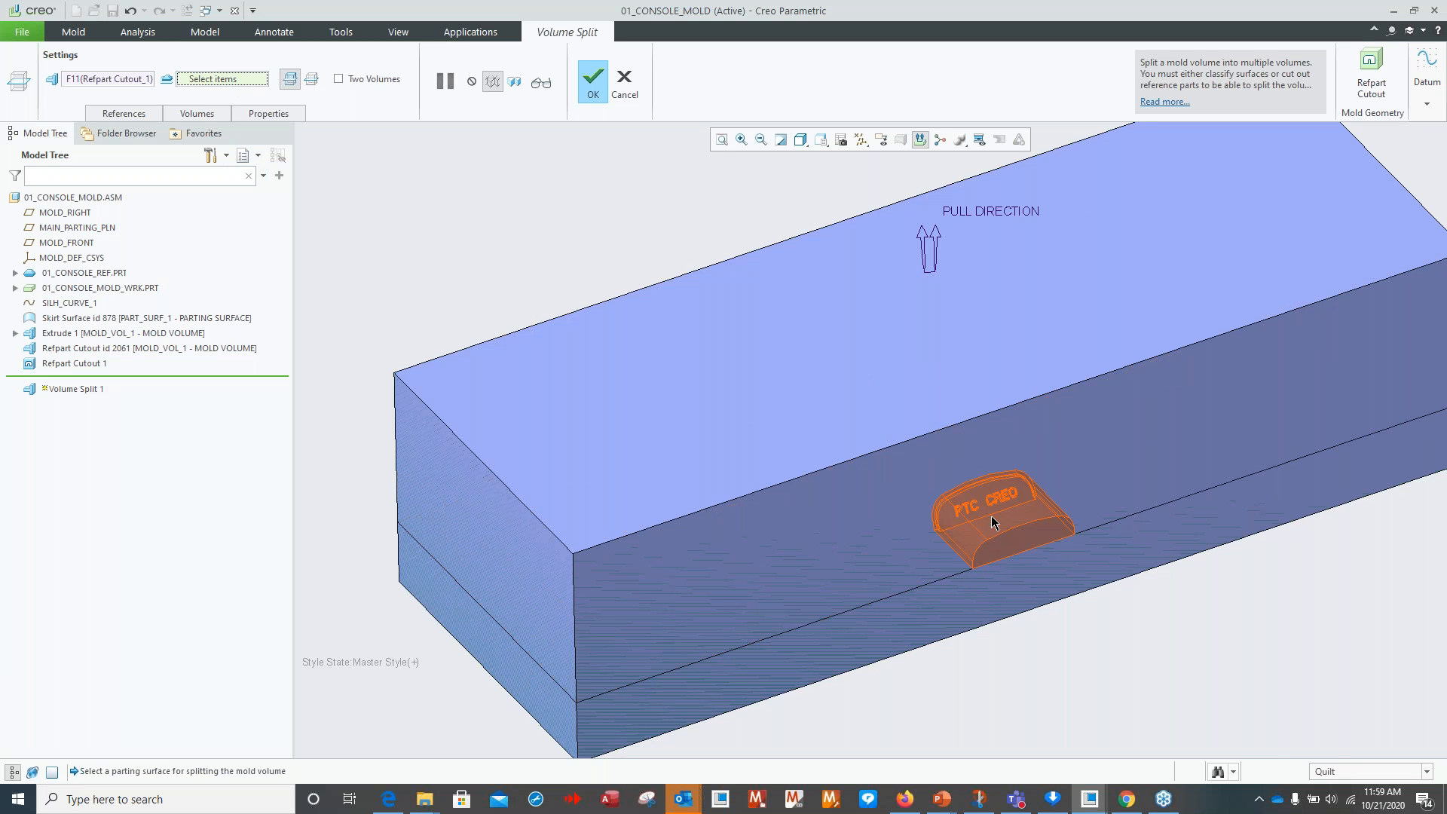
pyautogui.click(935, 563)
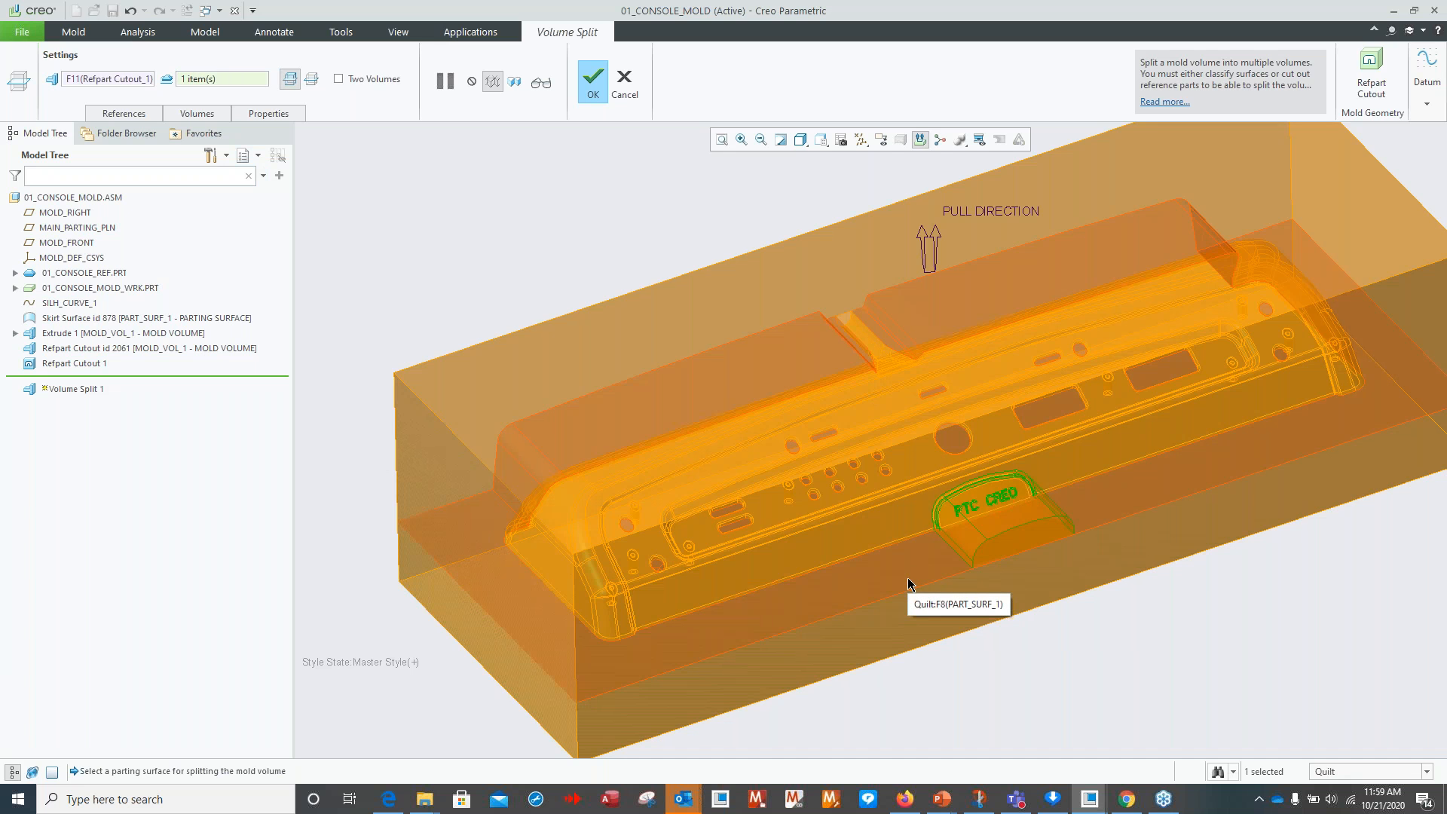
pyautogui.scroll(4, 908, 584)
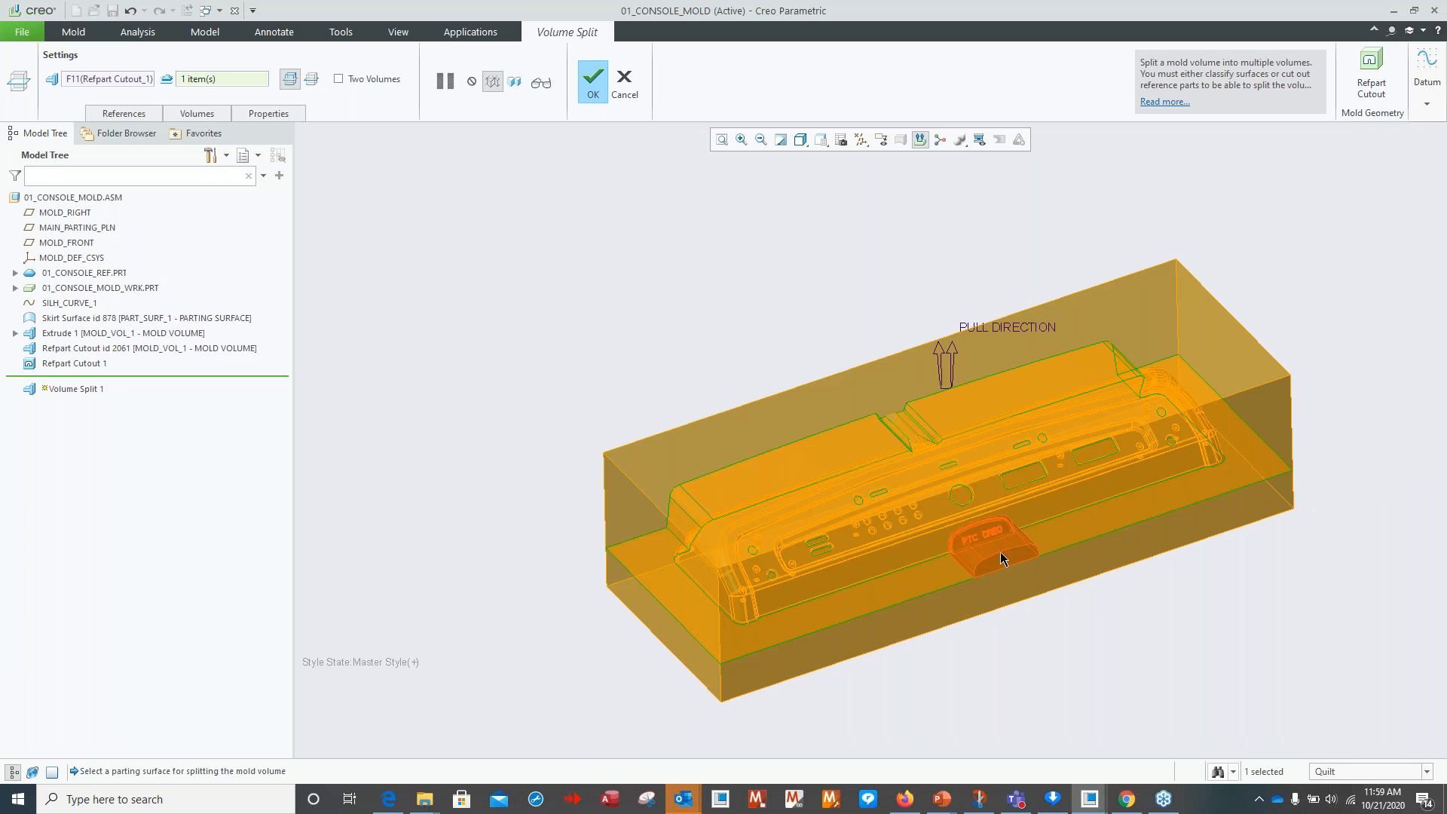
pyautogui.keyDown('ctrl'); pyautogui.click(1001, 558); pyautogui.keyUp('ctrl')
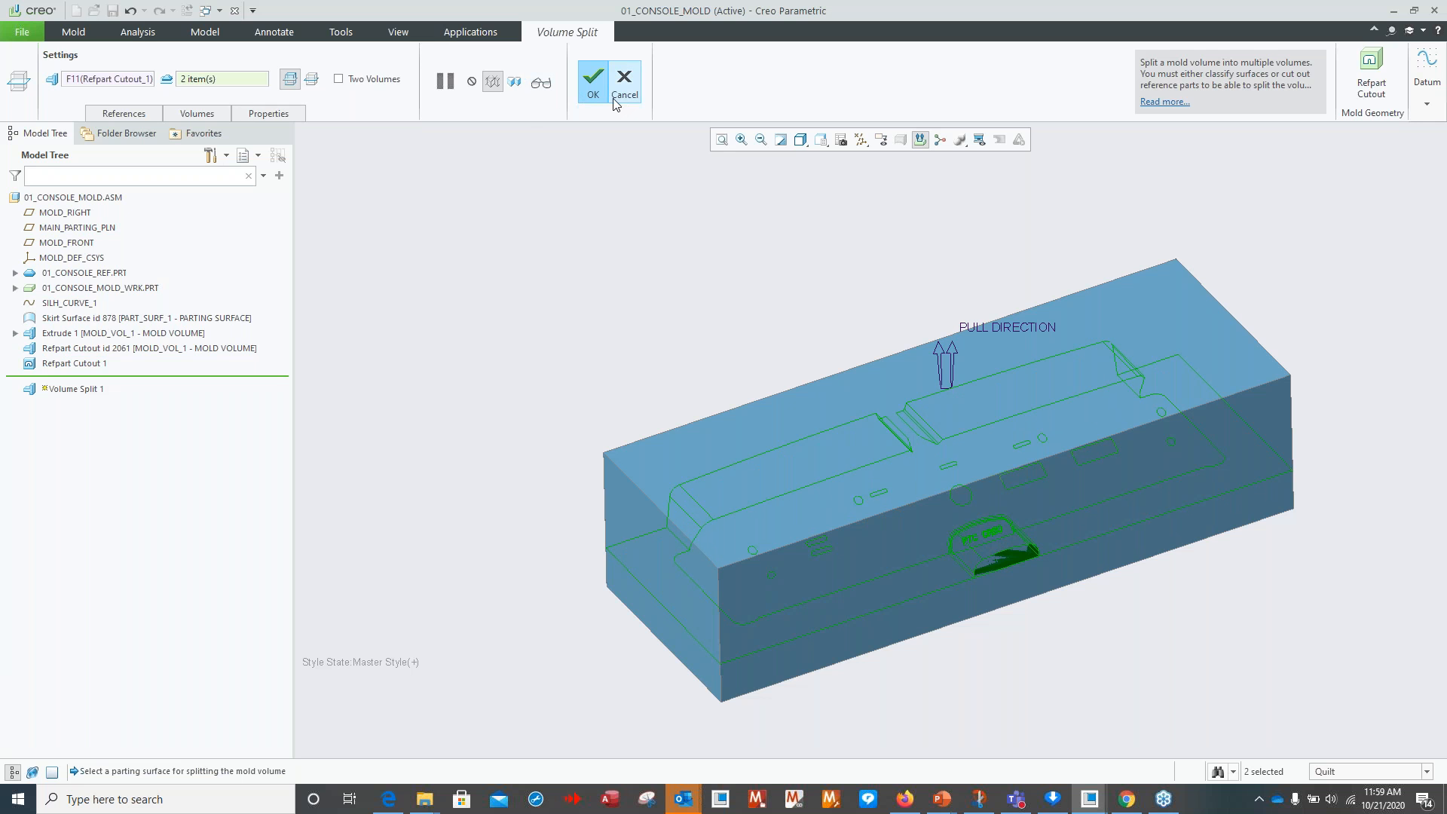
# Try to complete the two-surface volume split and close the failure and troubleshooter dialogs.
pyautogui.click(196, 113)
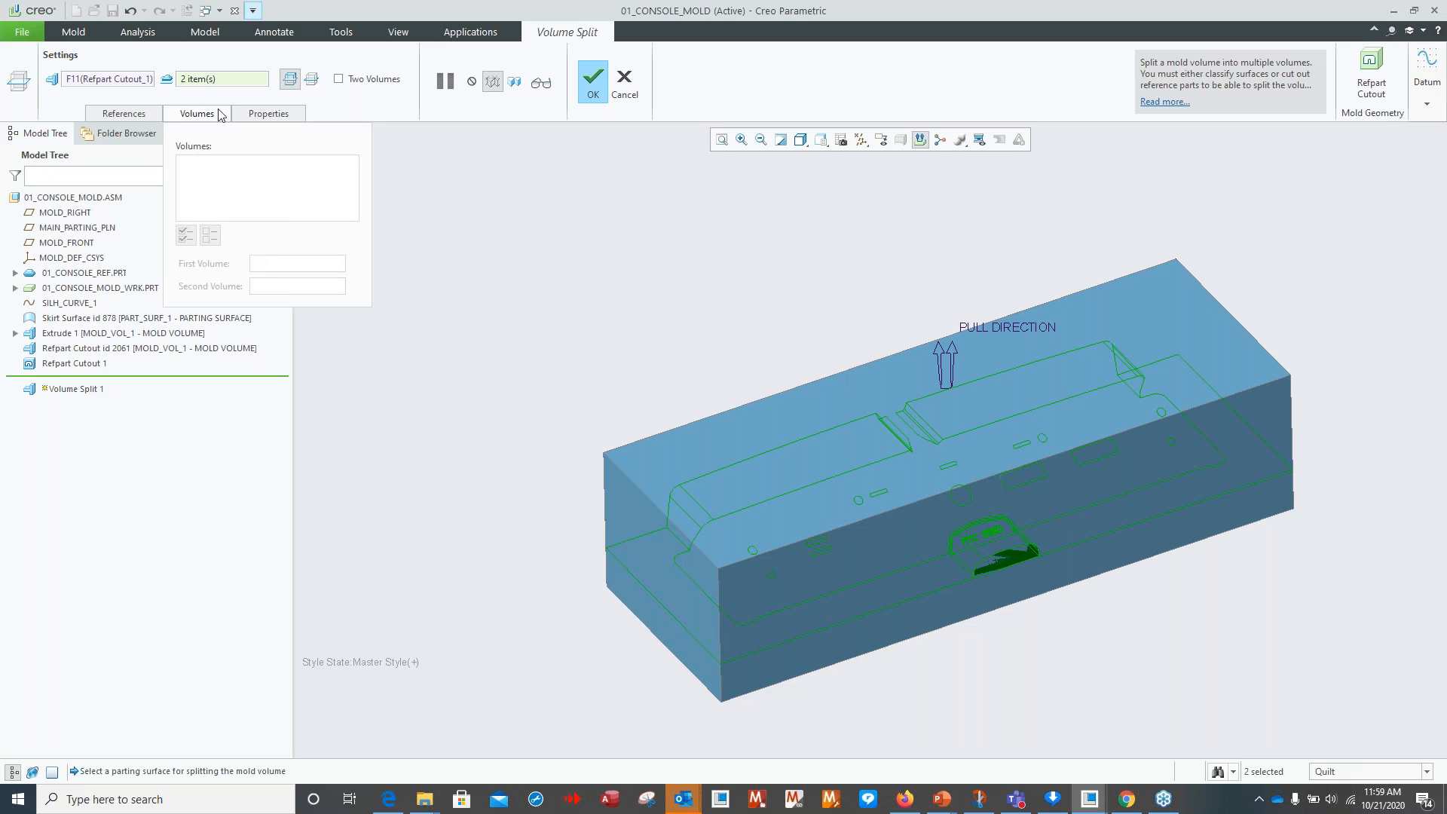
pyautogui.click(592, 83)
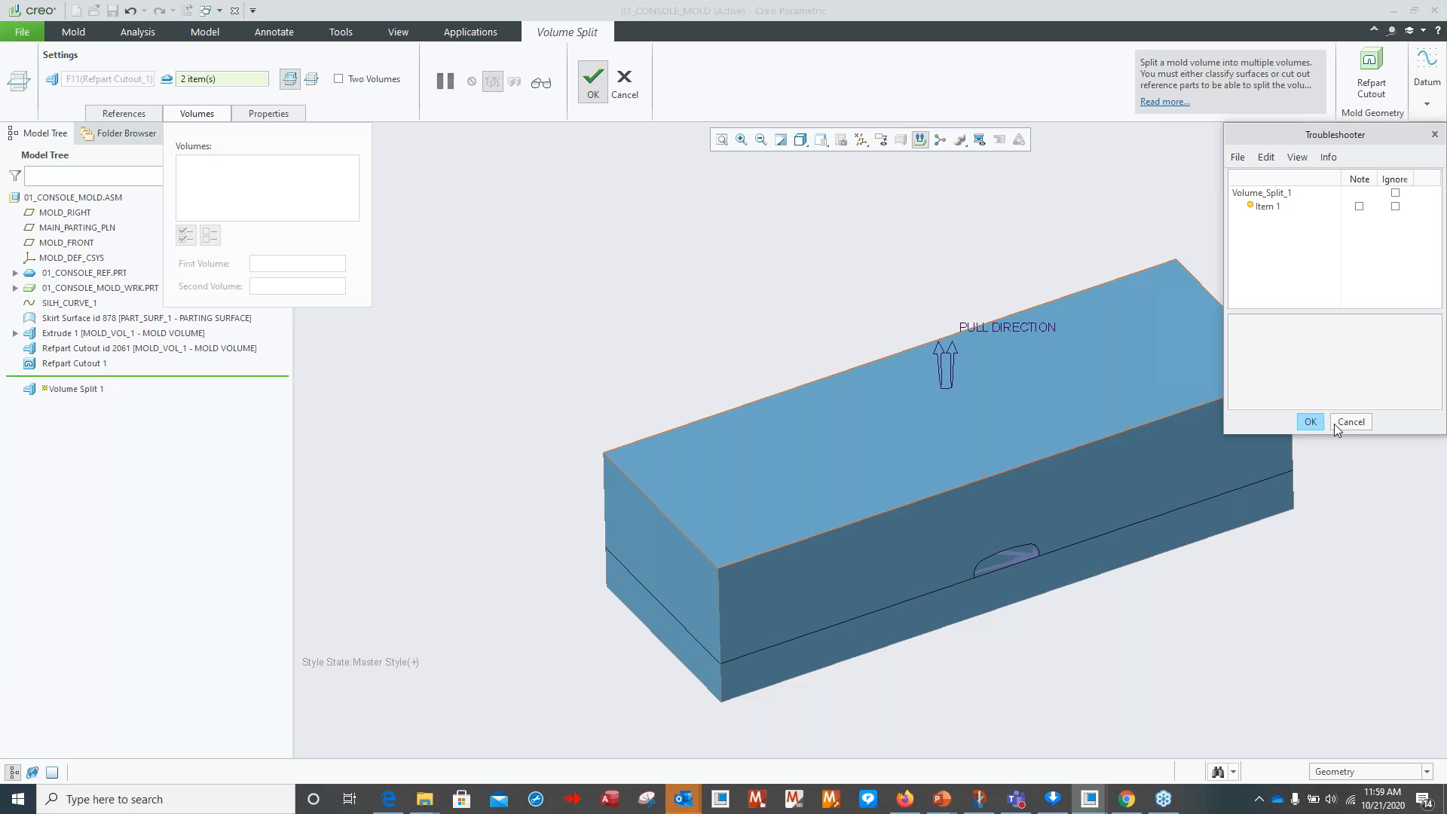
pyautogui.click(1343, 422)
pyautogui.click(1320, 316)
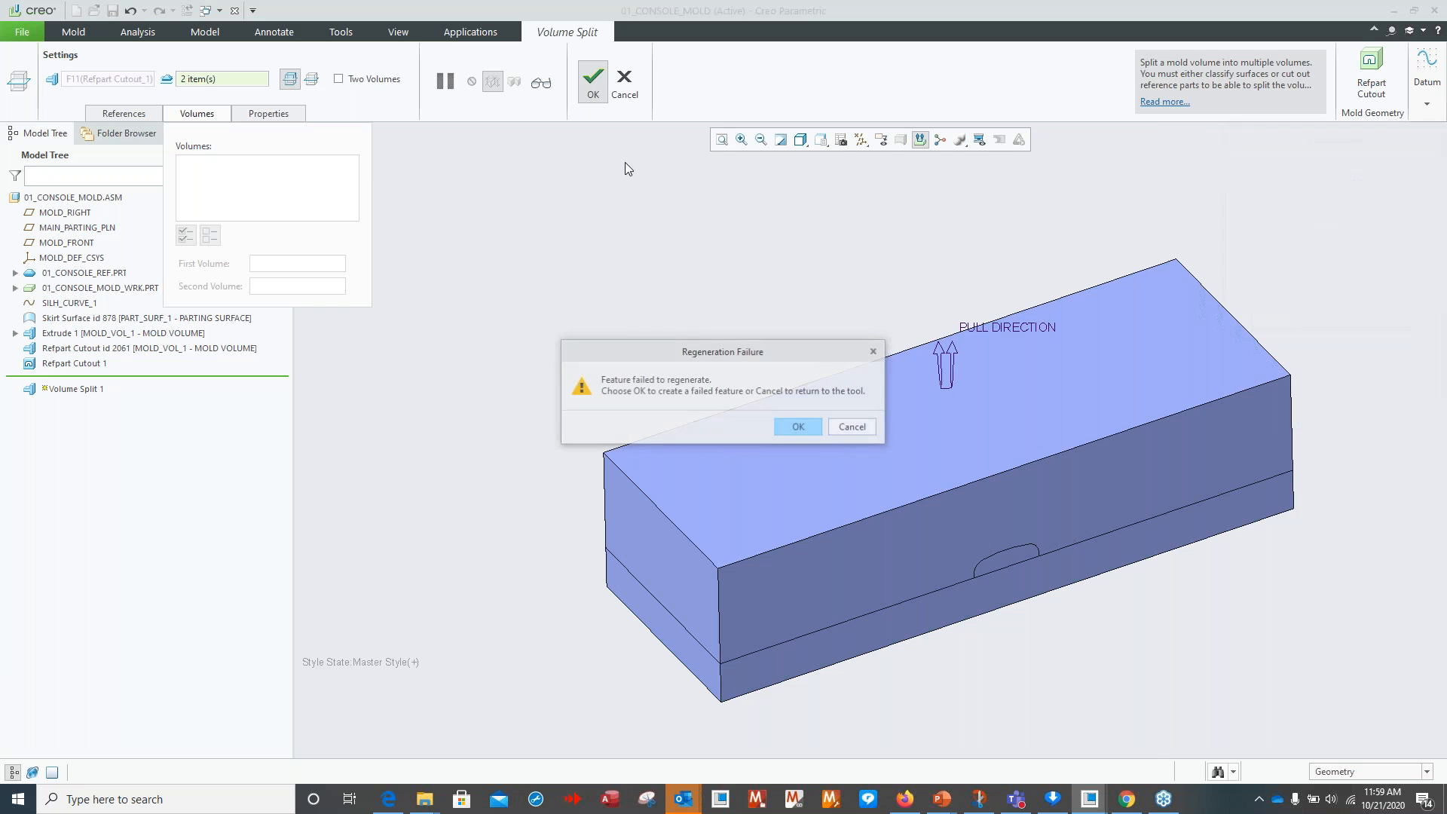
pyautogui.click(799, 426)
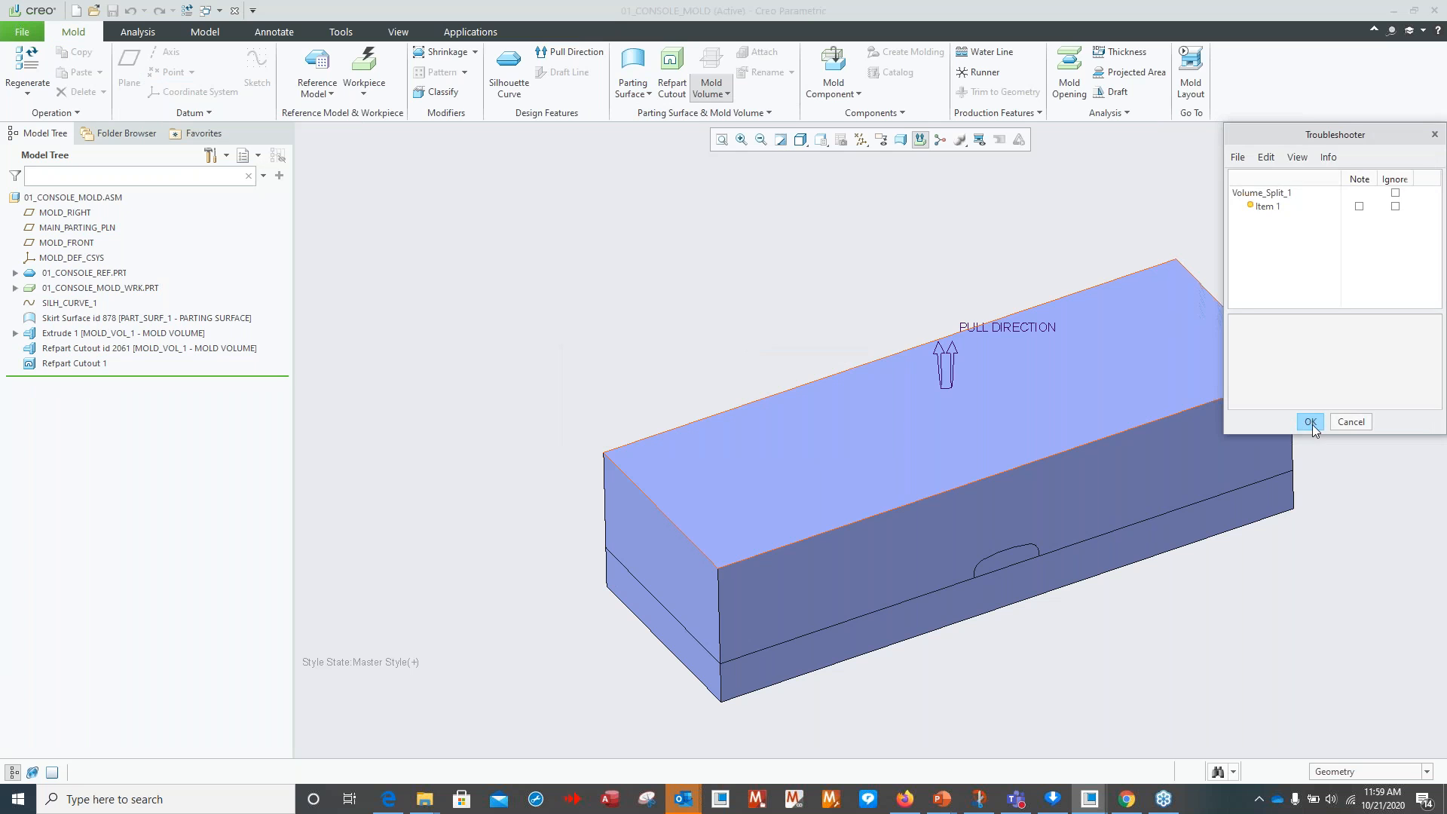
pyautogui.click(1311, 422)
pyautogui.click(1387, 232)
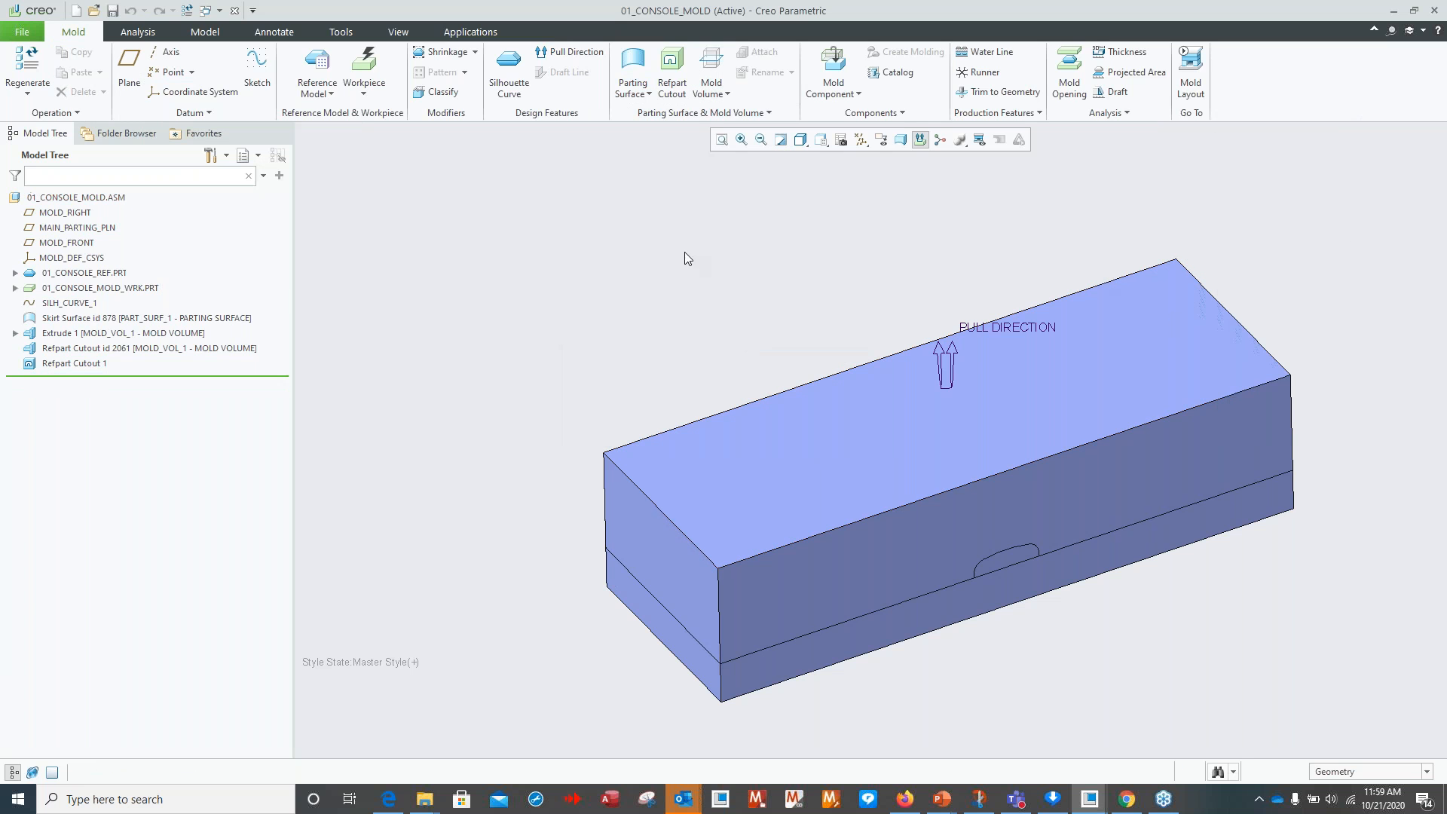
# Create a Volume Split of the Refpart Cutout 1 volume using only the skirt parting surface.
pyautogui.click(727, 94)
pyautogui.click(732, 141)
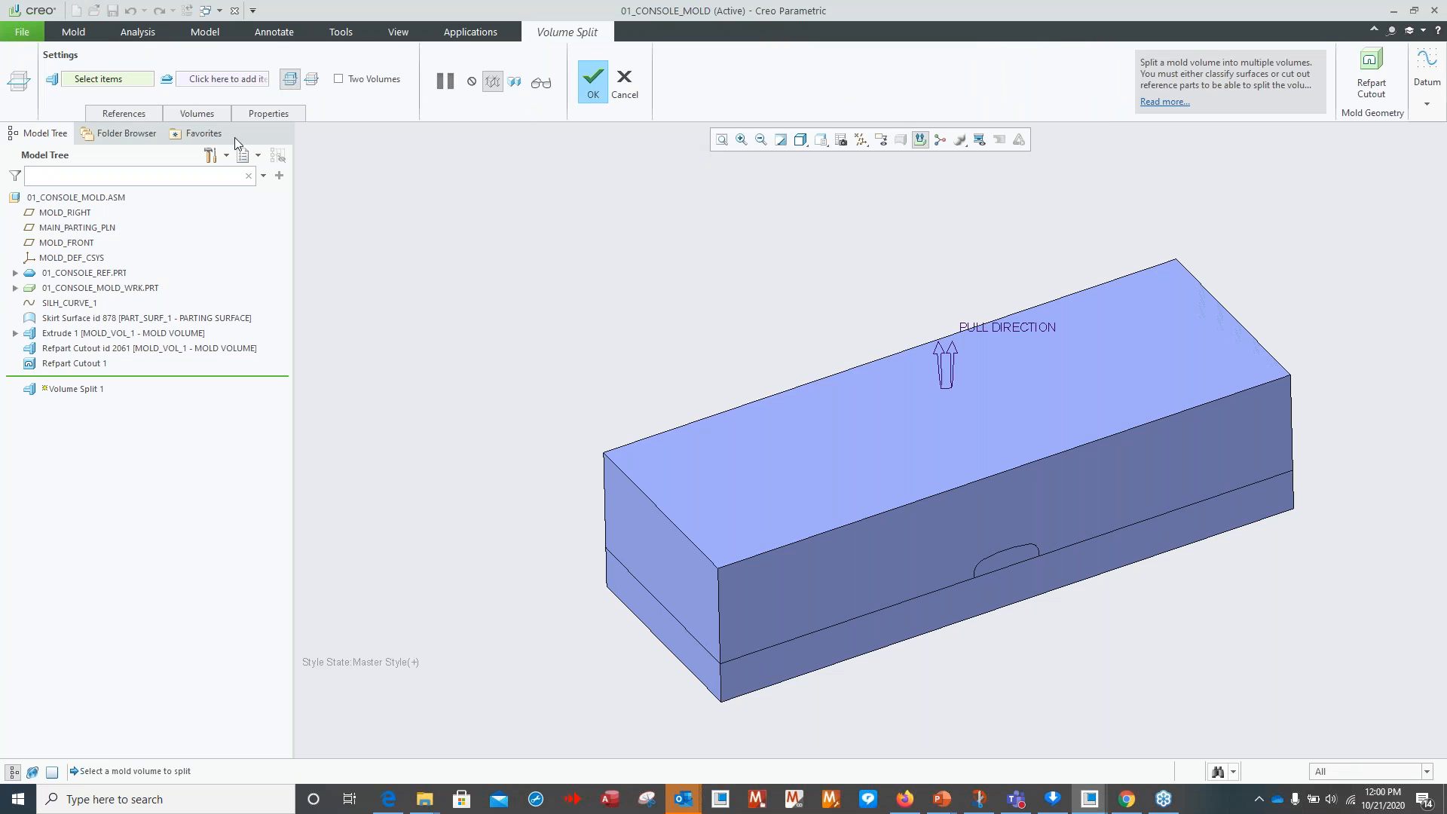
pyautogui.click(724, 453)
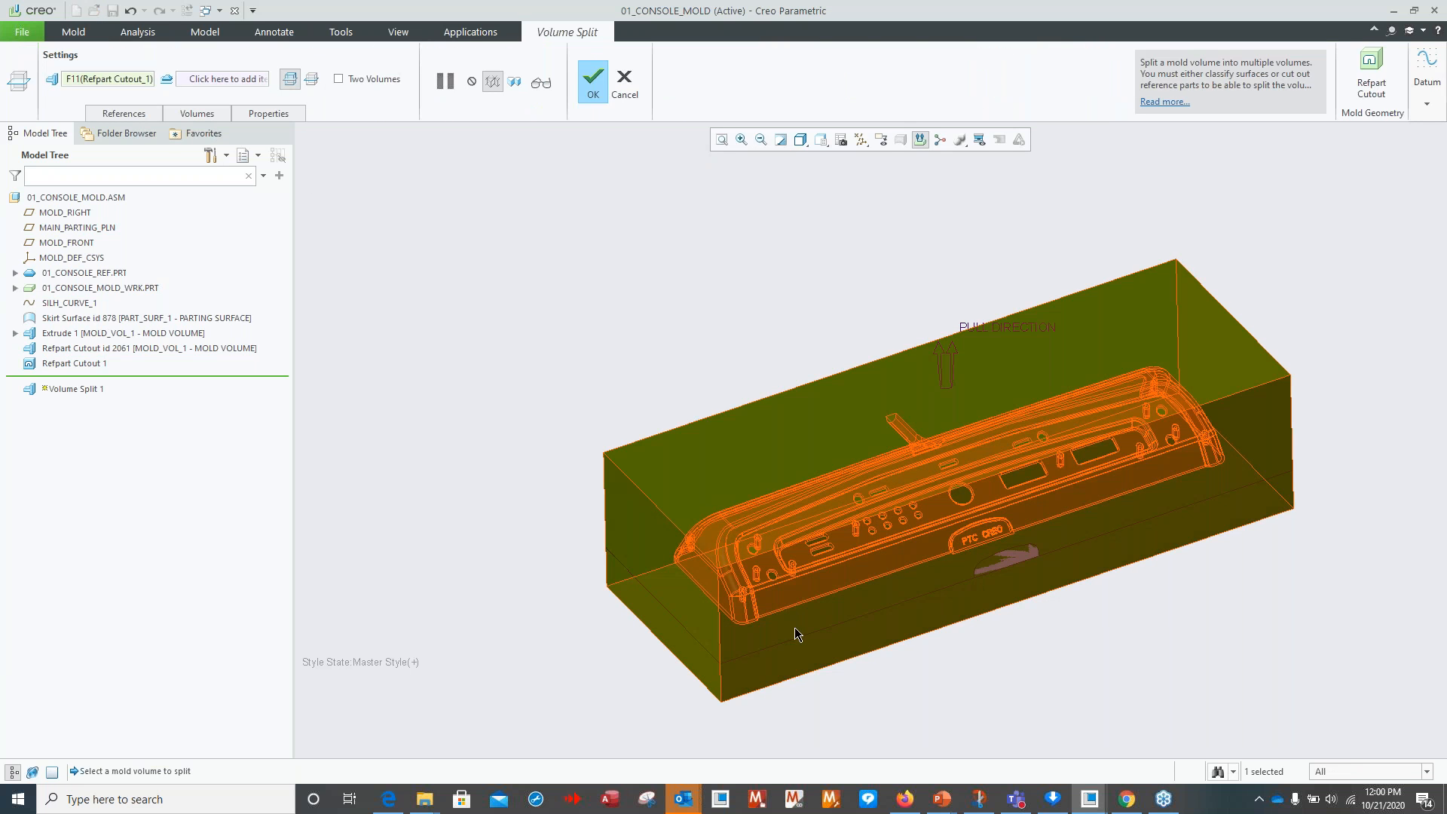
pyautogui.click(252, 78)
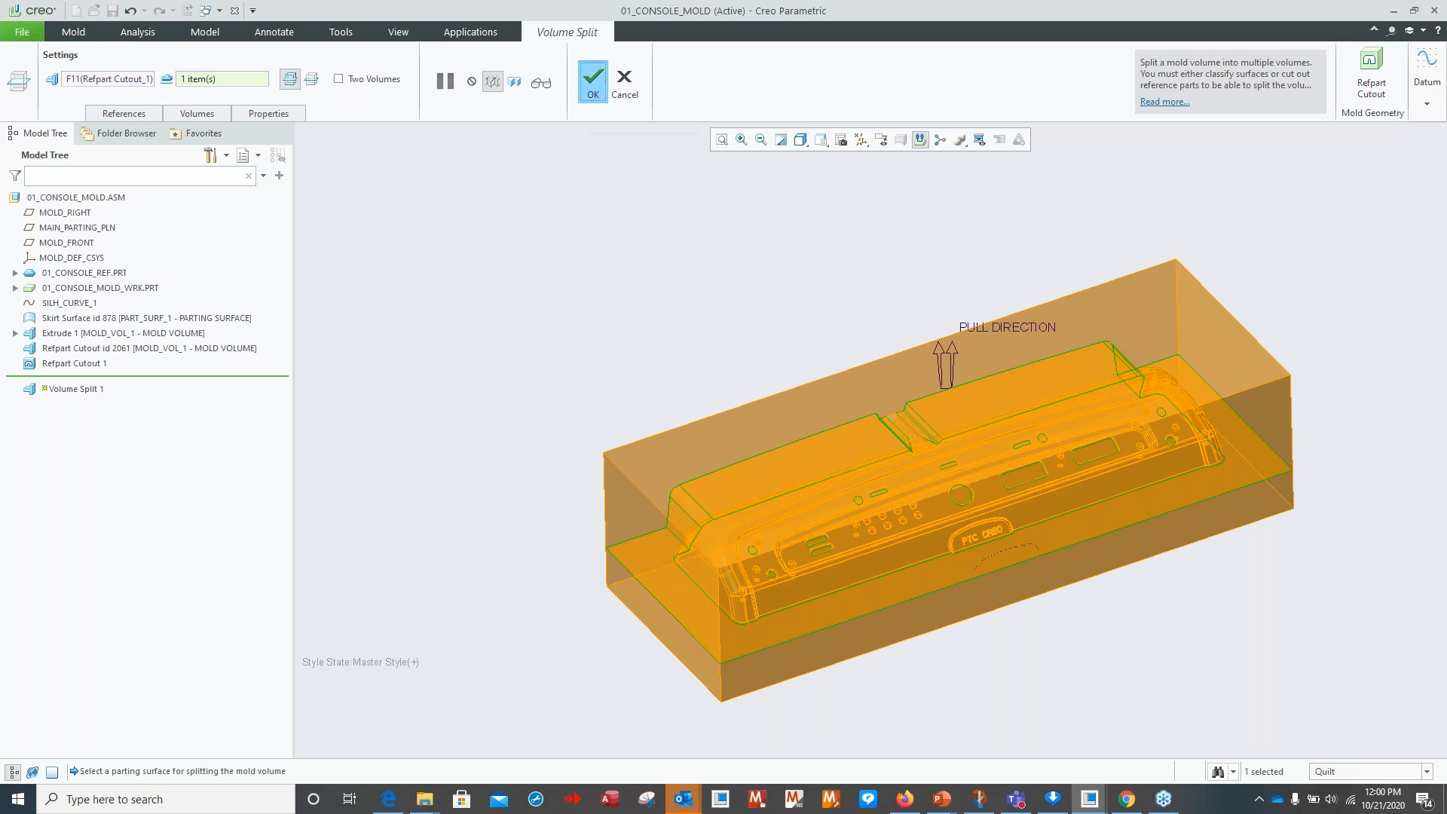
pyautogui.click(593, 81)
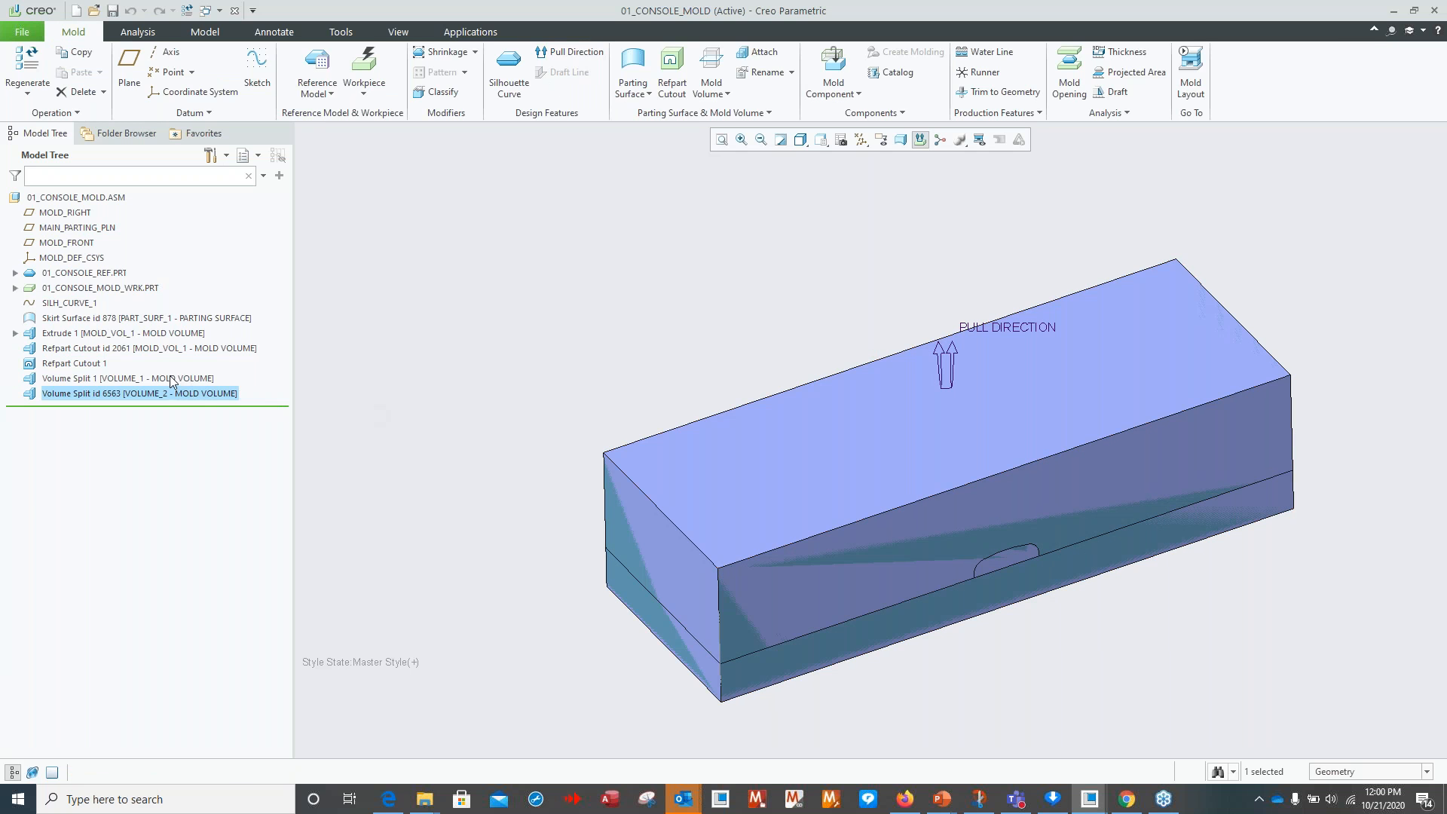
# Highlight each of the two split volumes to identify them, and rename the VOLUME_1 split feature to CORE.
pyautogui.click(172, 378)
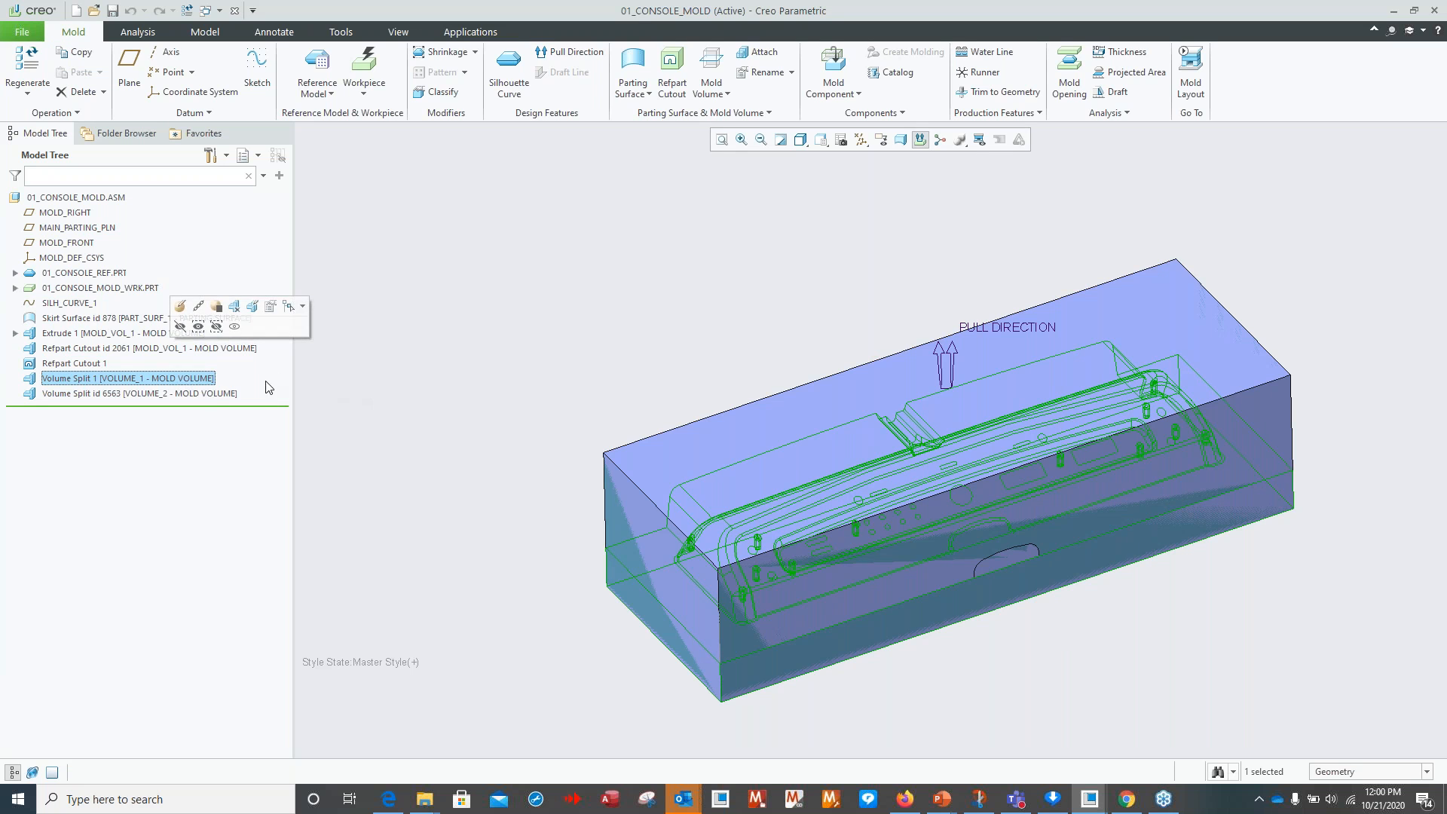
pyautogui.click(188, 394)
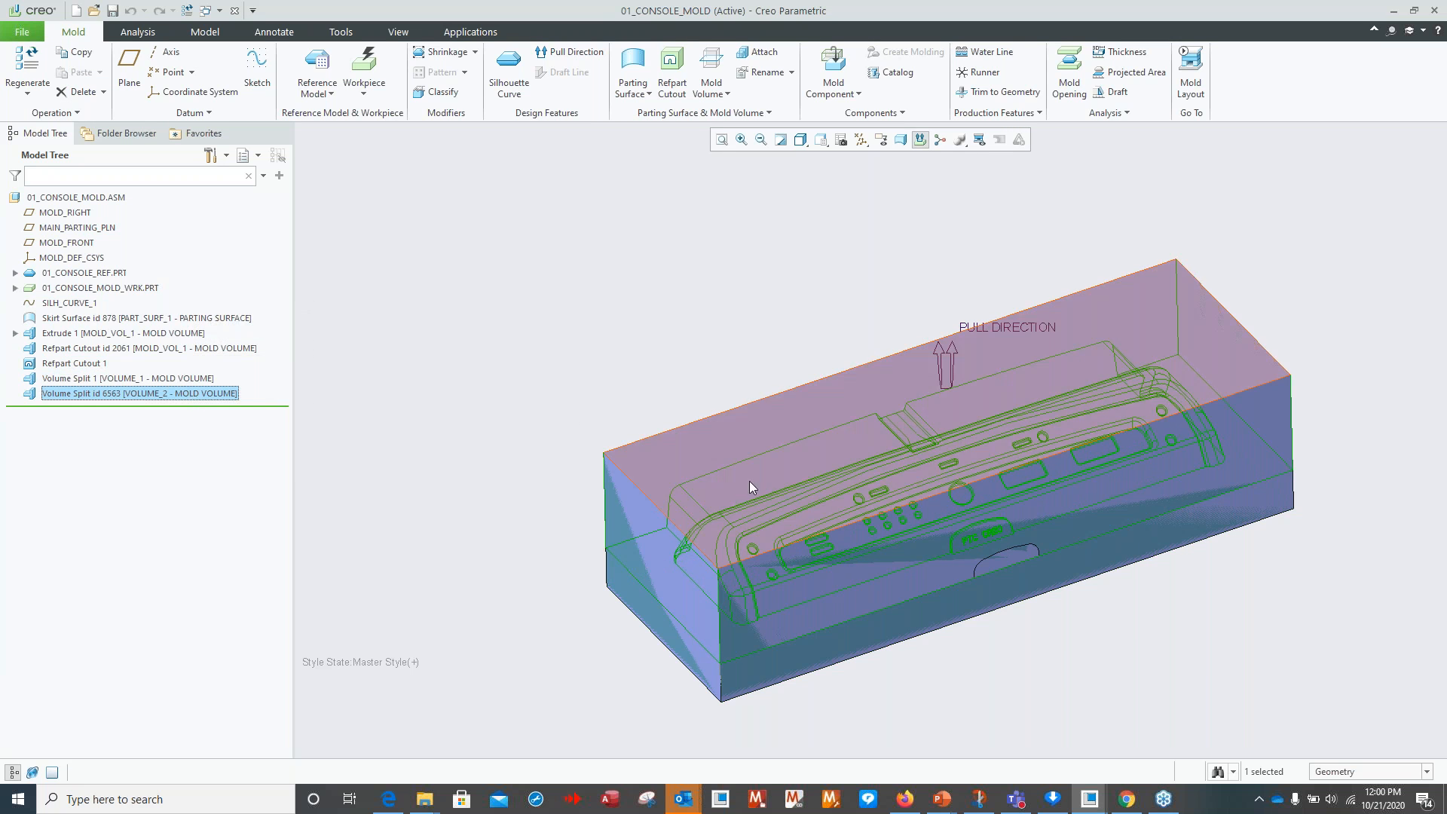
pyautogui.click(167, 381)
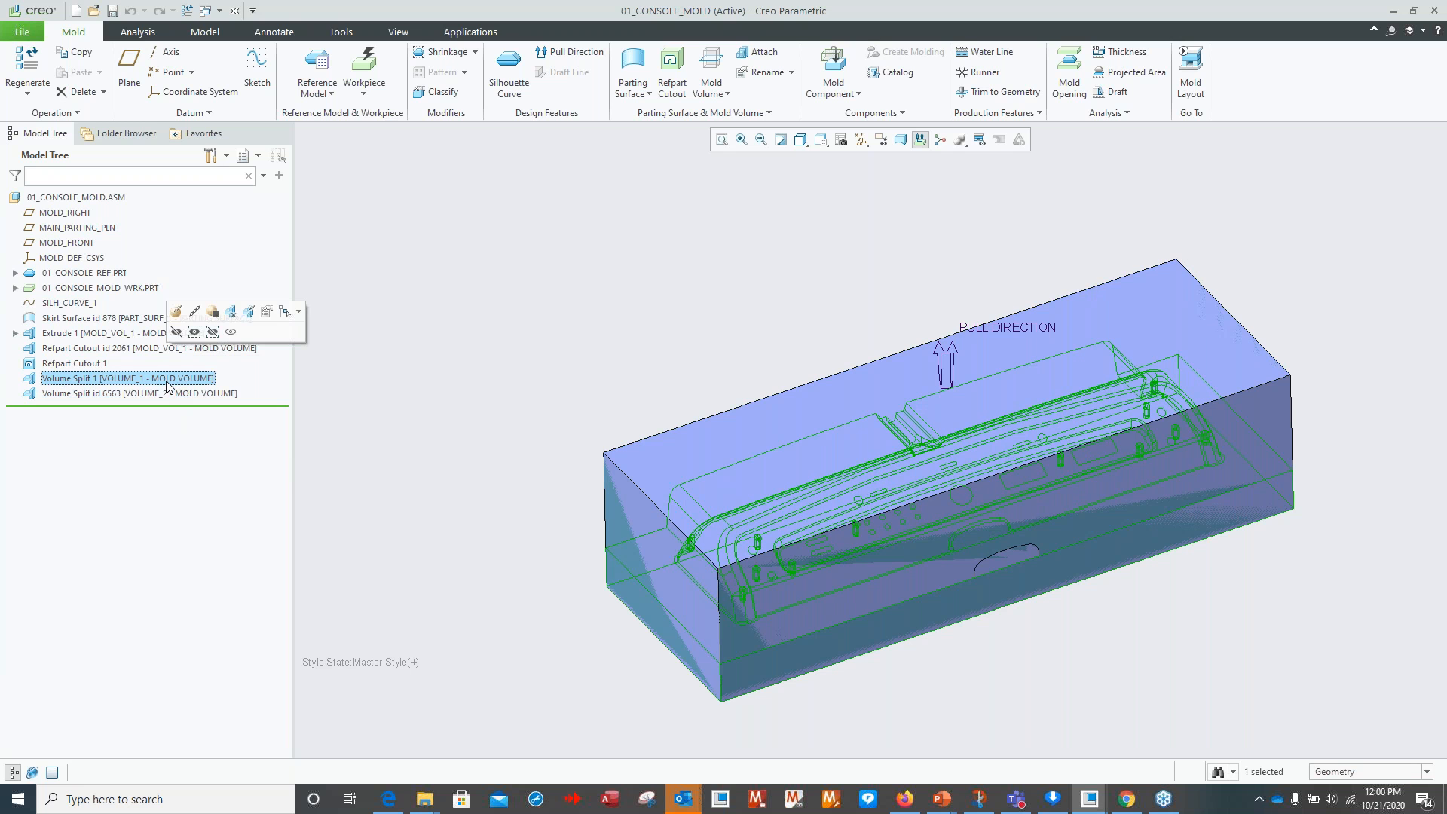
pyautogui.rightClick(166, 383)
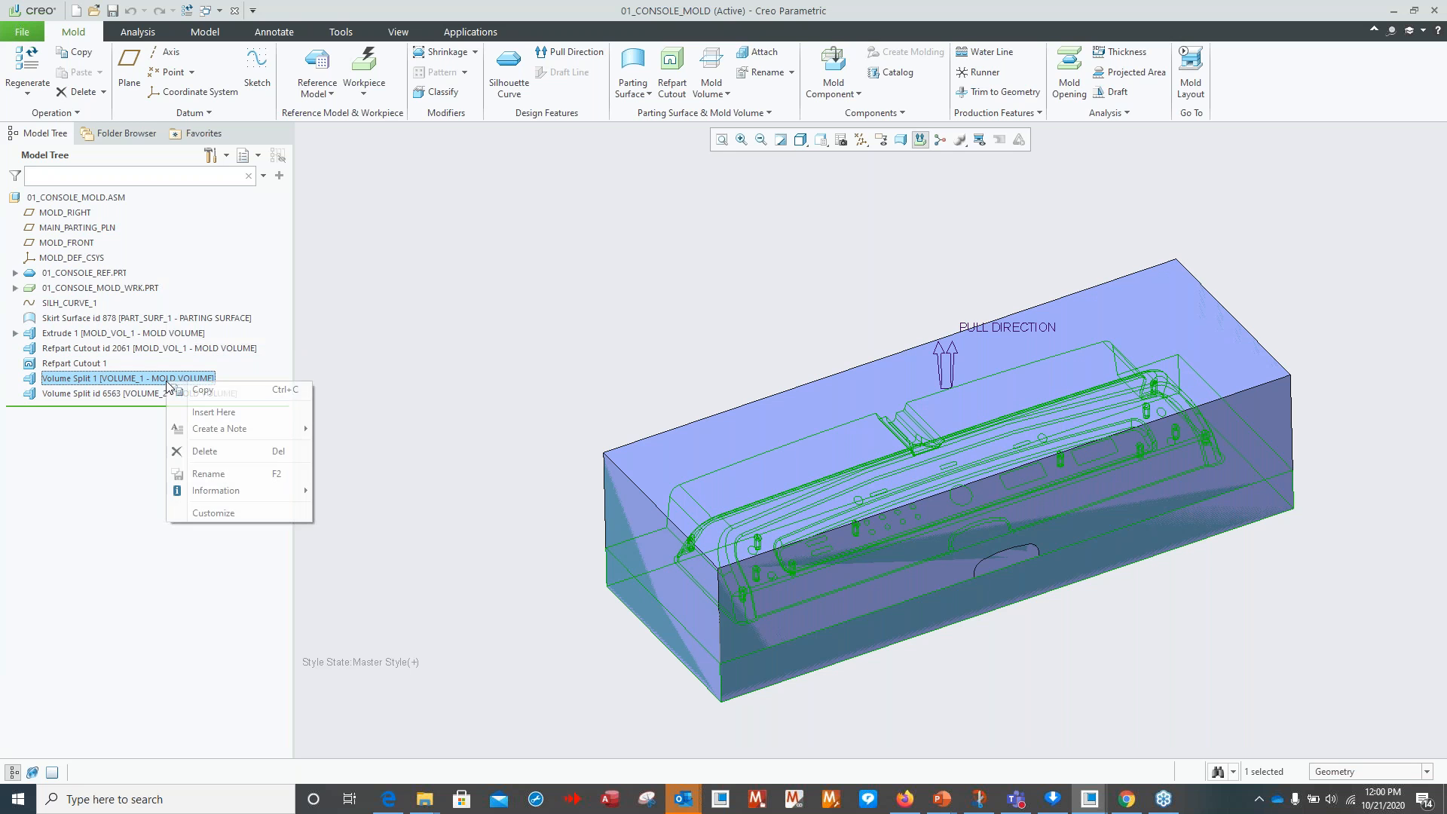
pyautogui.click(205, 473)
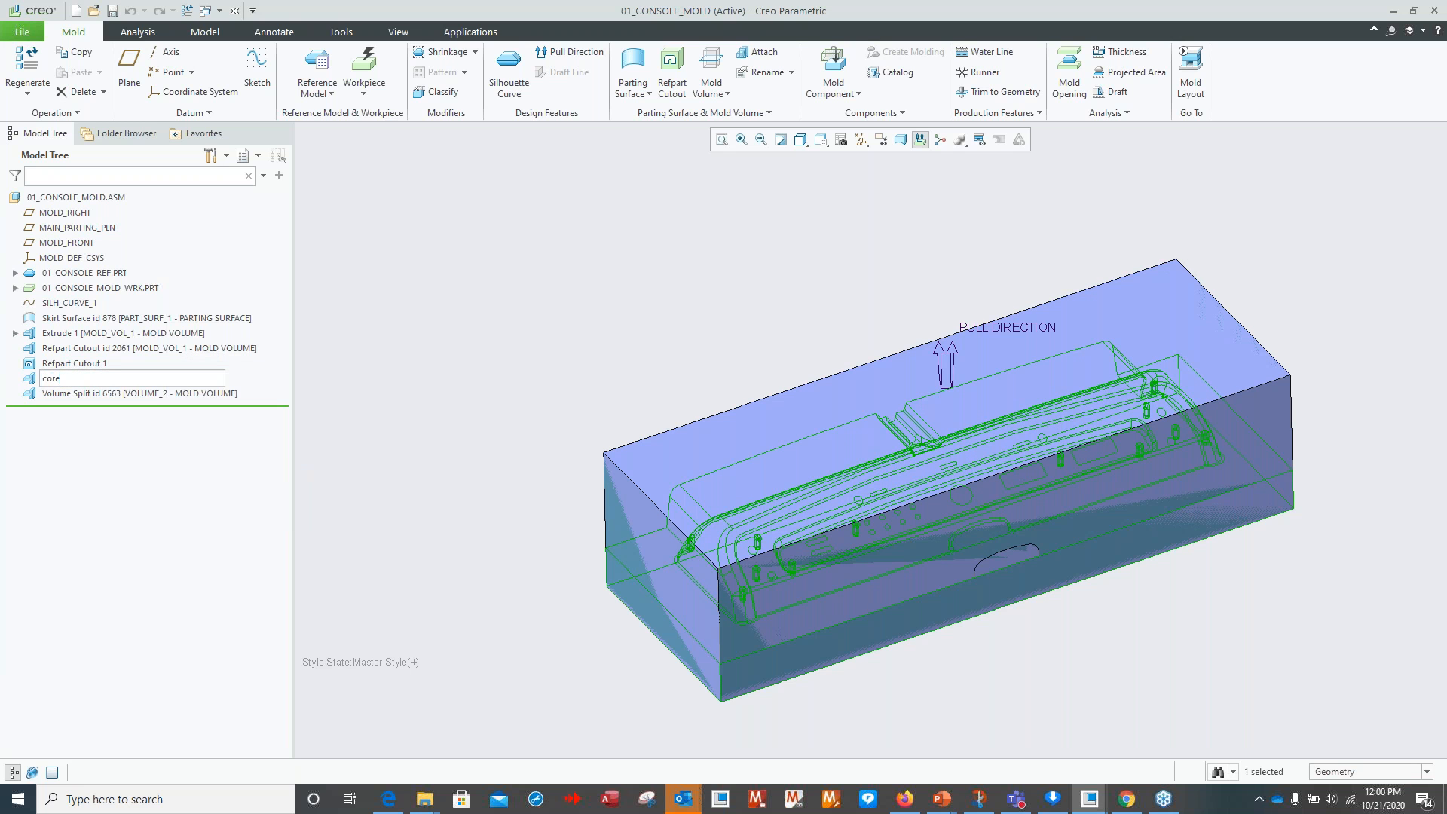
pyautogui.write('core')
pyautogui.press('Return')
# Rename the VOLUME_2 split feature to CAVITY and clear the selection.
pyautogui.rightClick(194, 395)
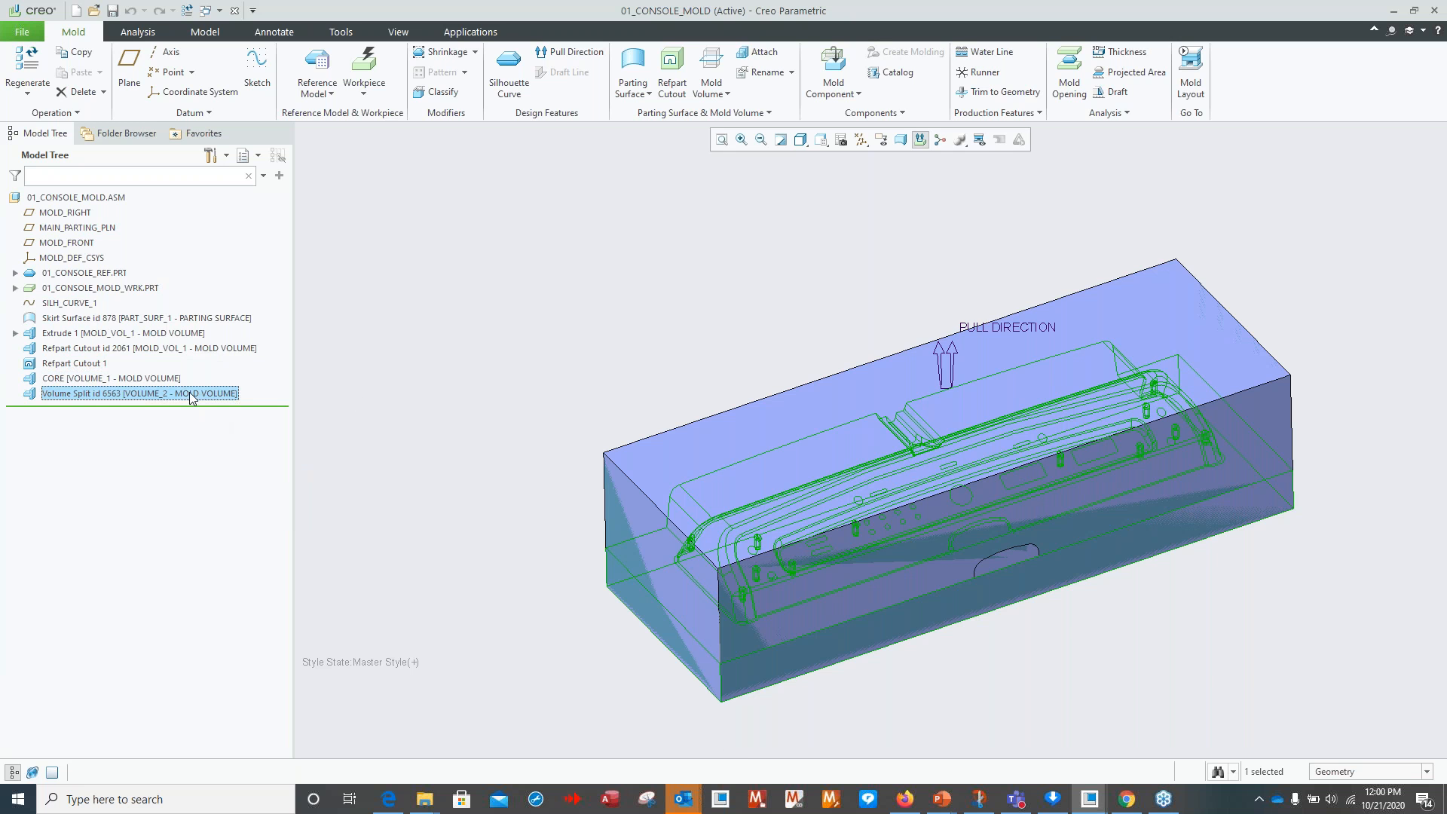
pyautogui.click(226, 466)
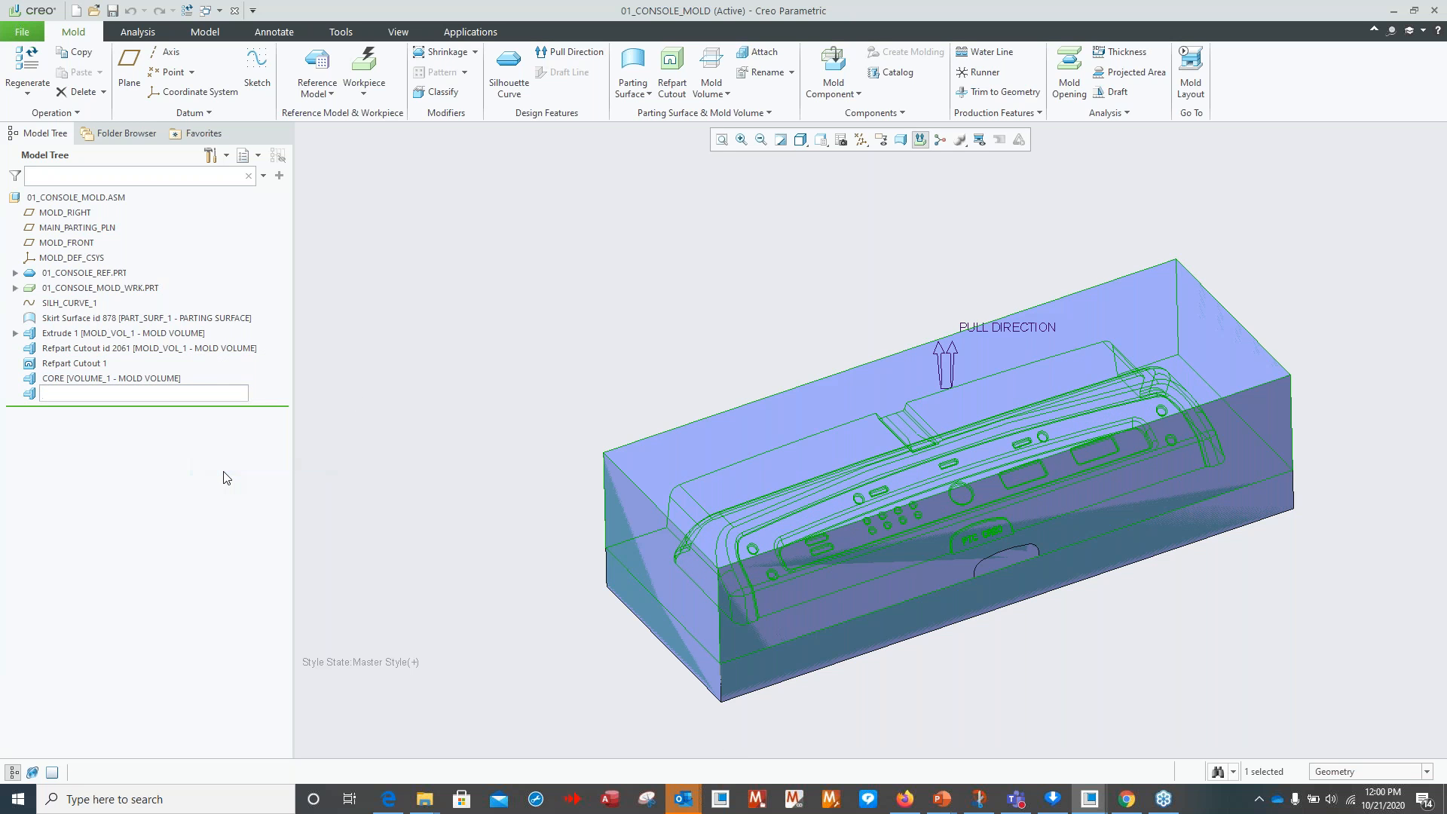
pyautogui.press('Return')
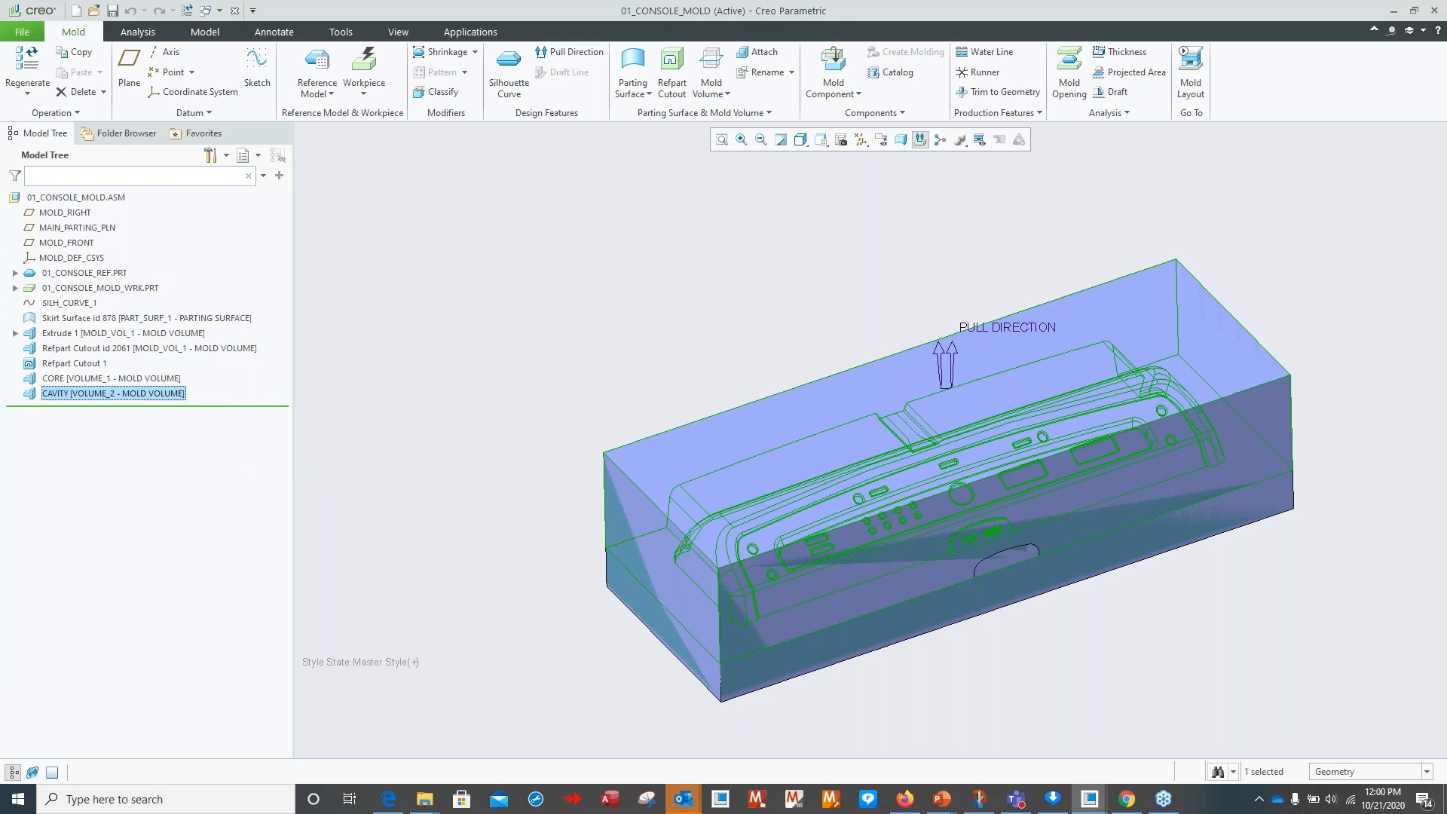
pyautogui.click(584, 373)
pyautogui.keyDown('shift'); pyautogui.moveTo(749, 375); pyautogui.dragTo(687, 377, button='middle'); pyautogui.keyUp('shift')
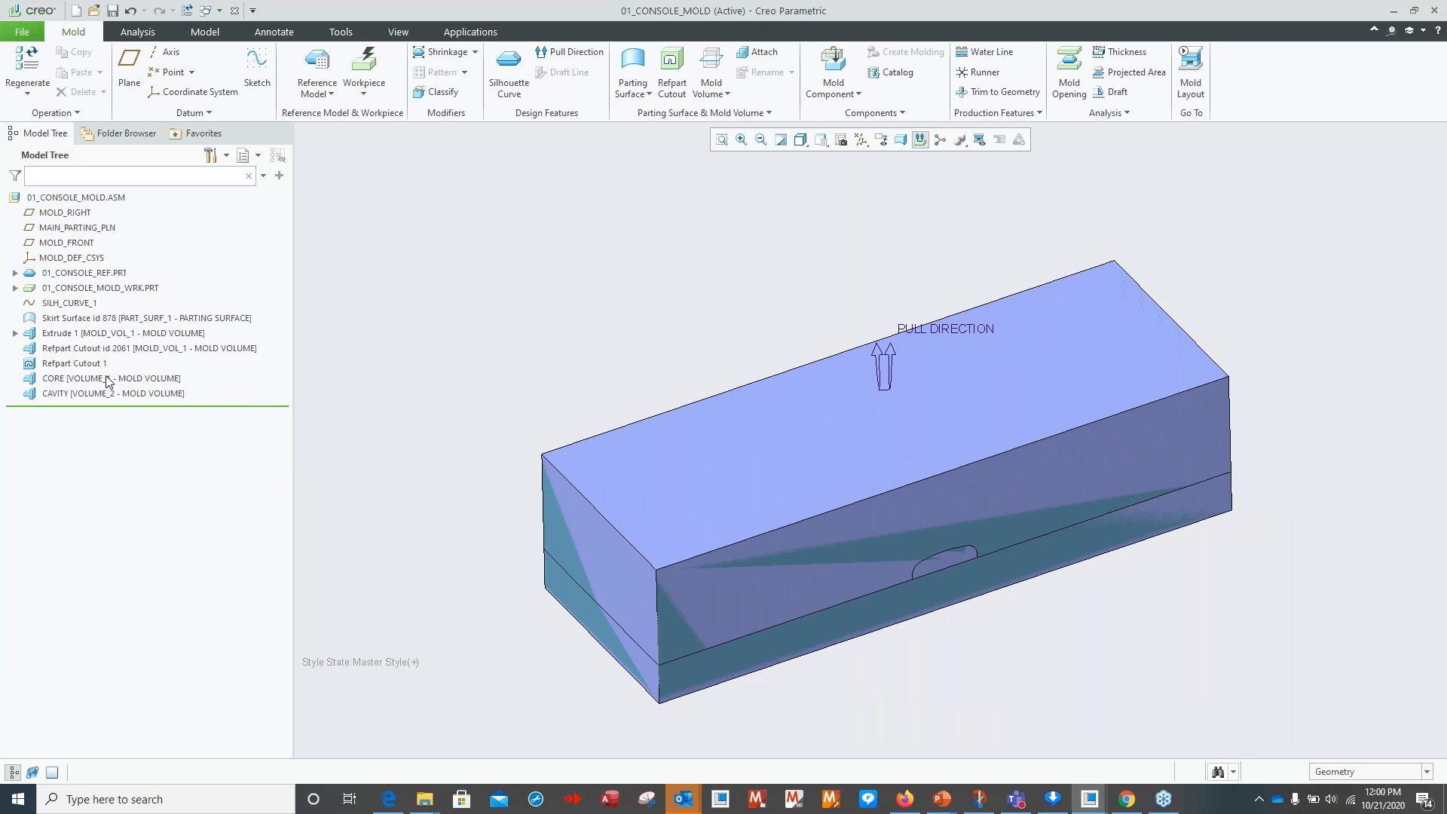
# Hide the workpiece, silhouette curve, skirt parting surface, Extrude 1 mold volume and Refpart Cutout 1.
pyautogui.scroll(-3, 841, 499)
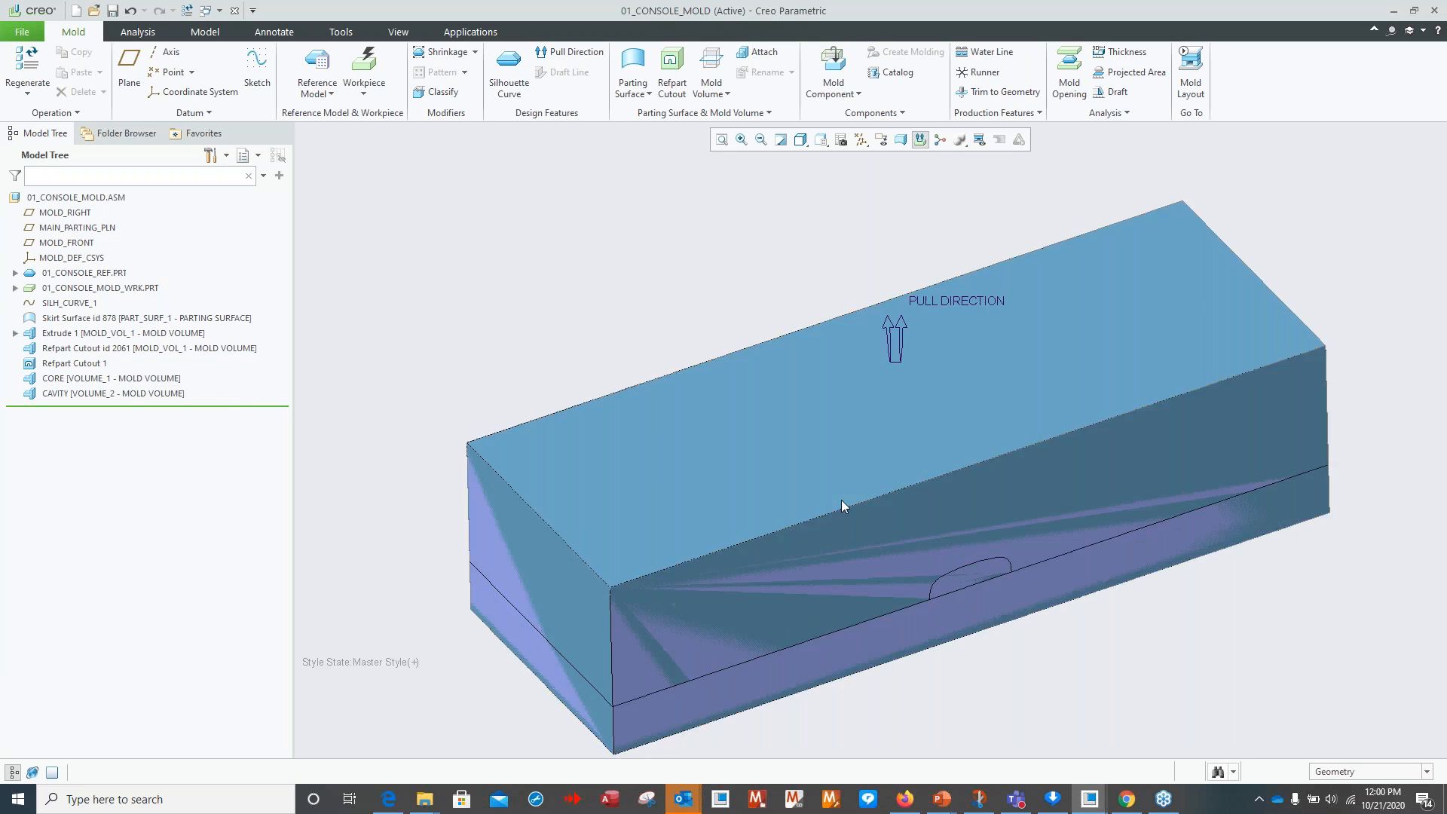
pyautogui.click(76, 364)
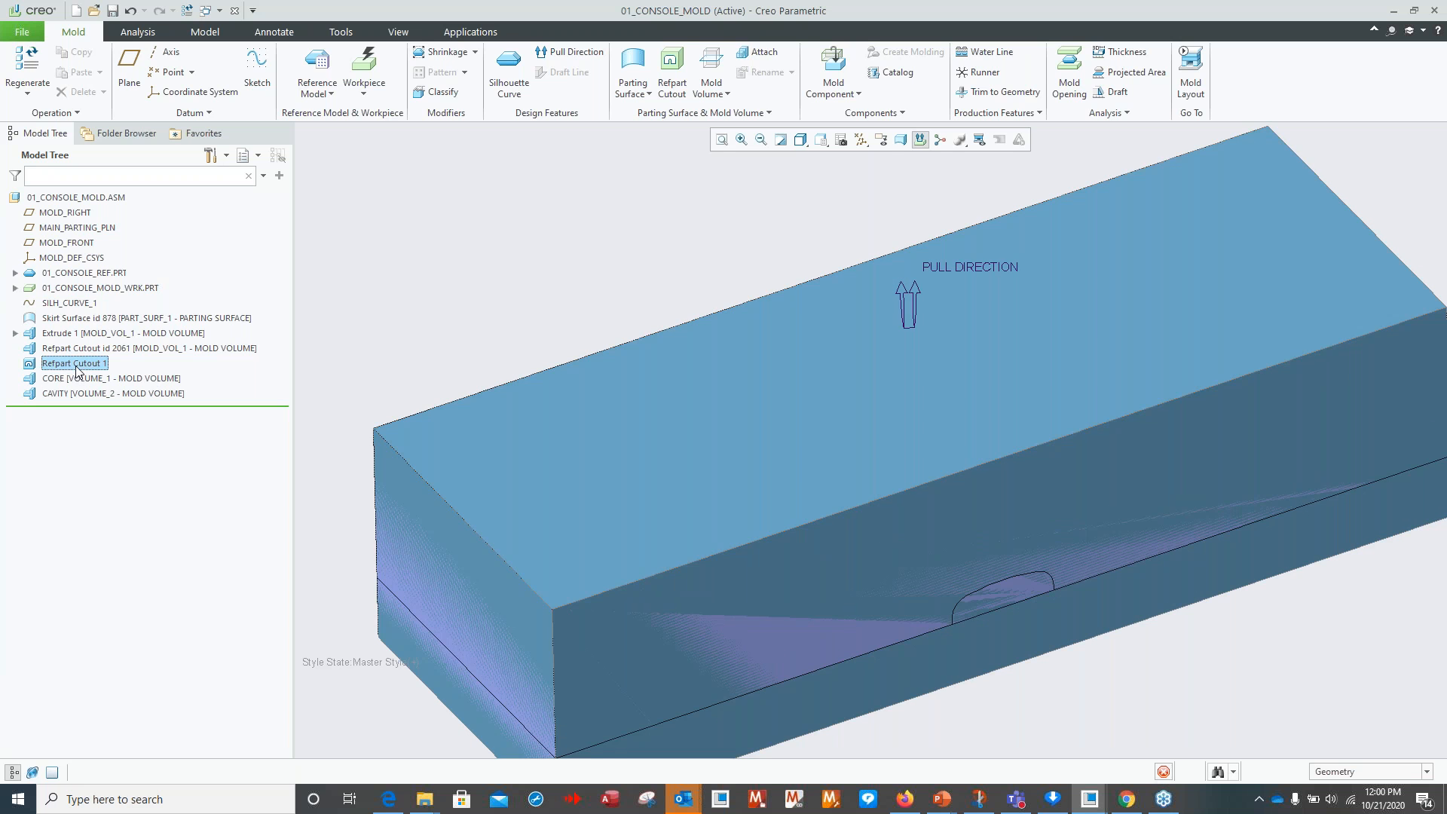
pyautogui.keyDown('shift'); pyautogui.click(64, 286); pyautogui.keyUp('shift')
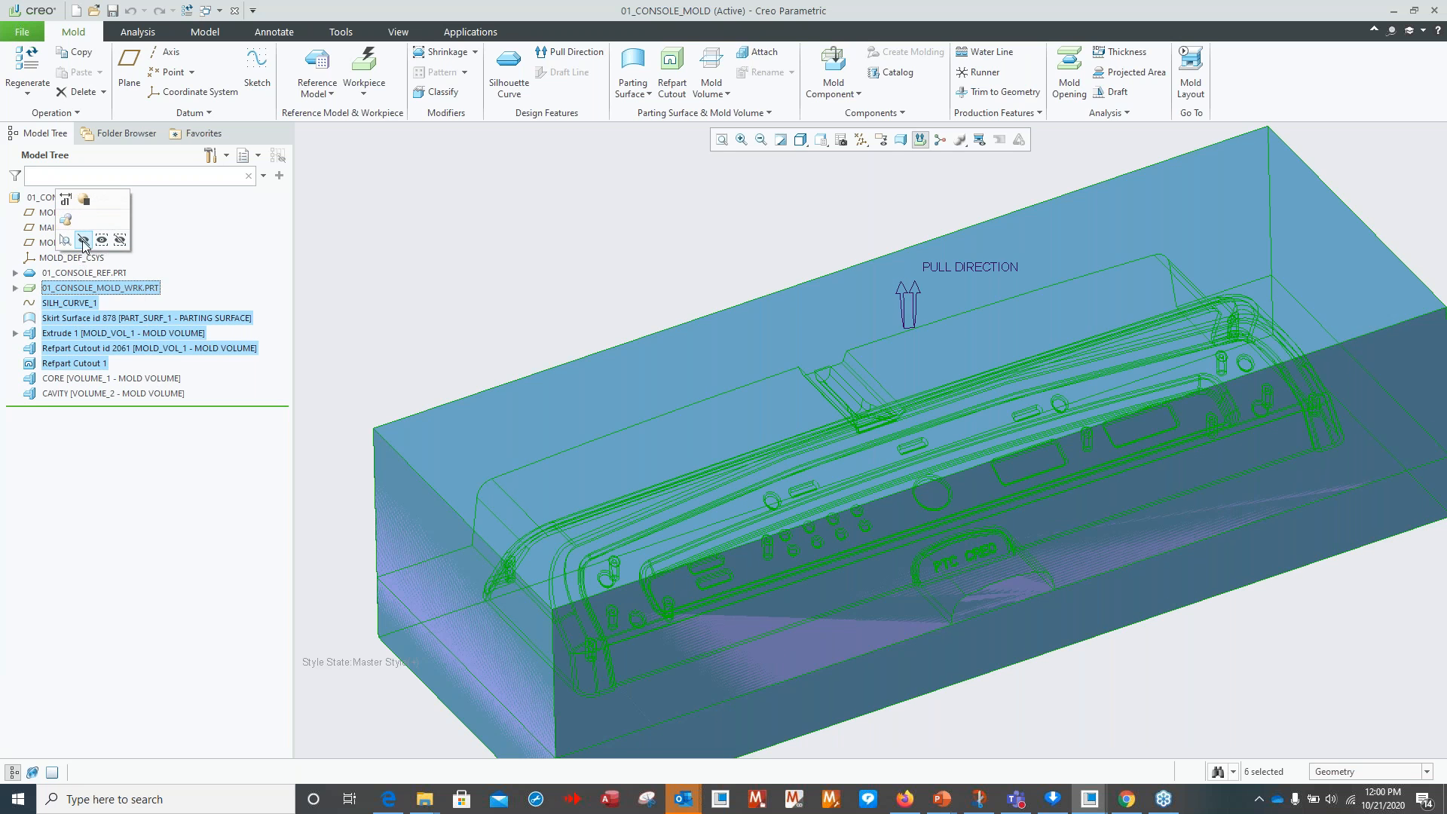
# Hide the CAVITY volume and the 01_CONSOLE_REF.PRT reference part to expose the core volume for inspection.
pyautogui.click(119, 393)
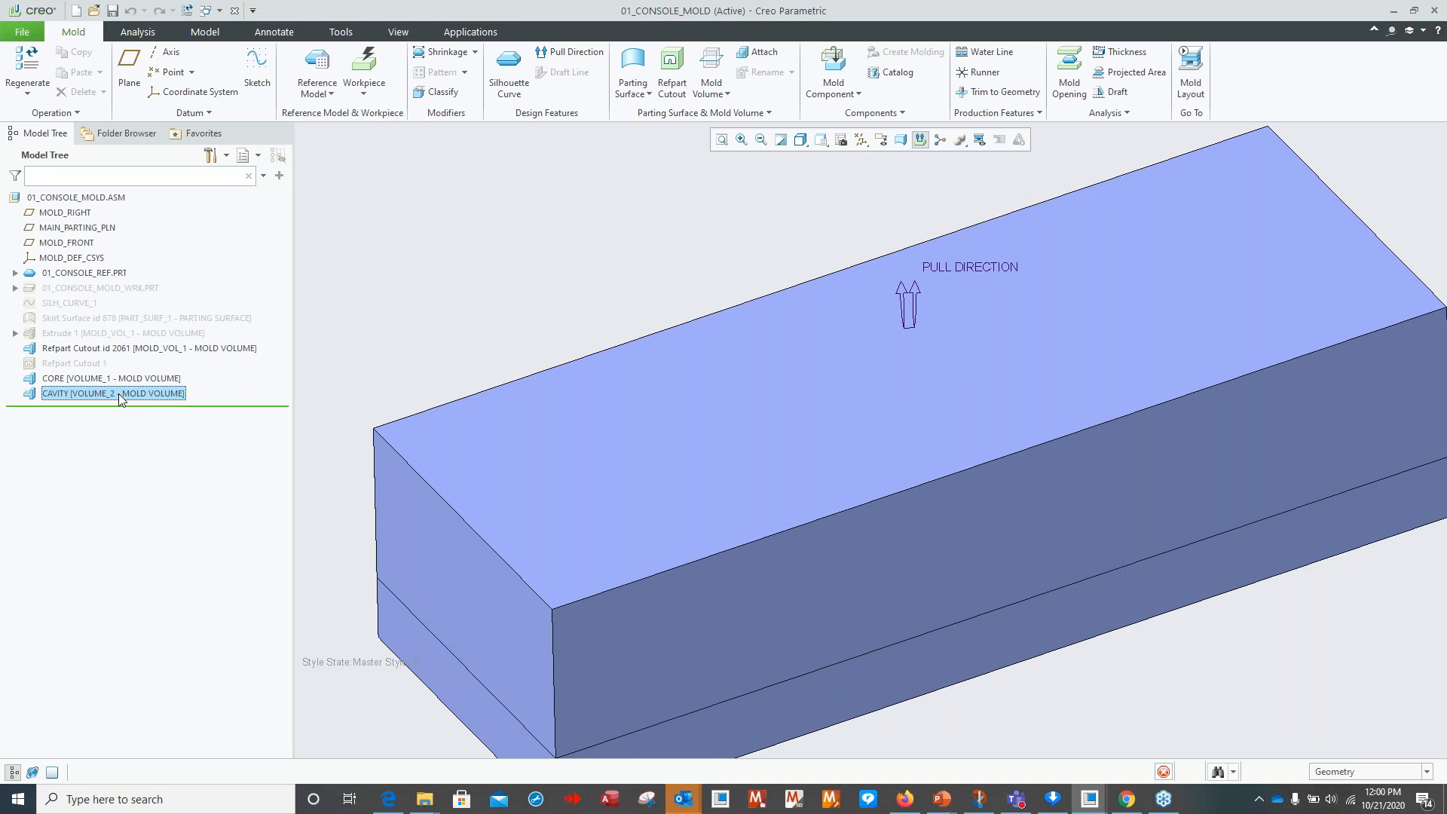
pyautogui.click(131, 345)
pyautogui.keyDown('shift'); pyautogui.moveTo(682, 520); pyautogui.dragTo(658, 406, button='middle'); pyautogui.keyUp('shift')
pyautogui.moveTo(750, 486); pyautogui.dragTo(781, 530, button='middle')
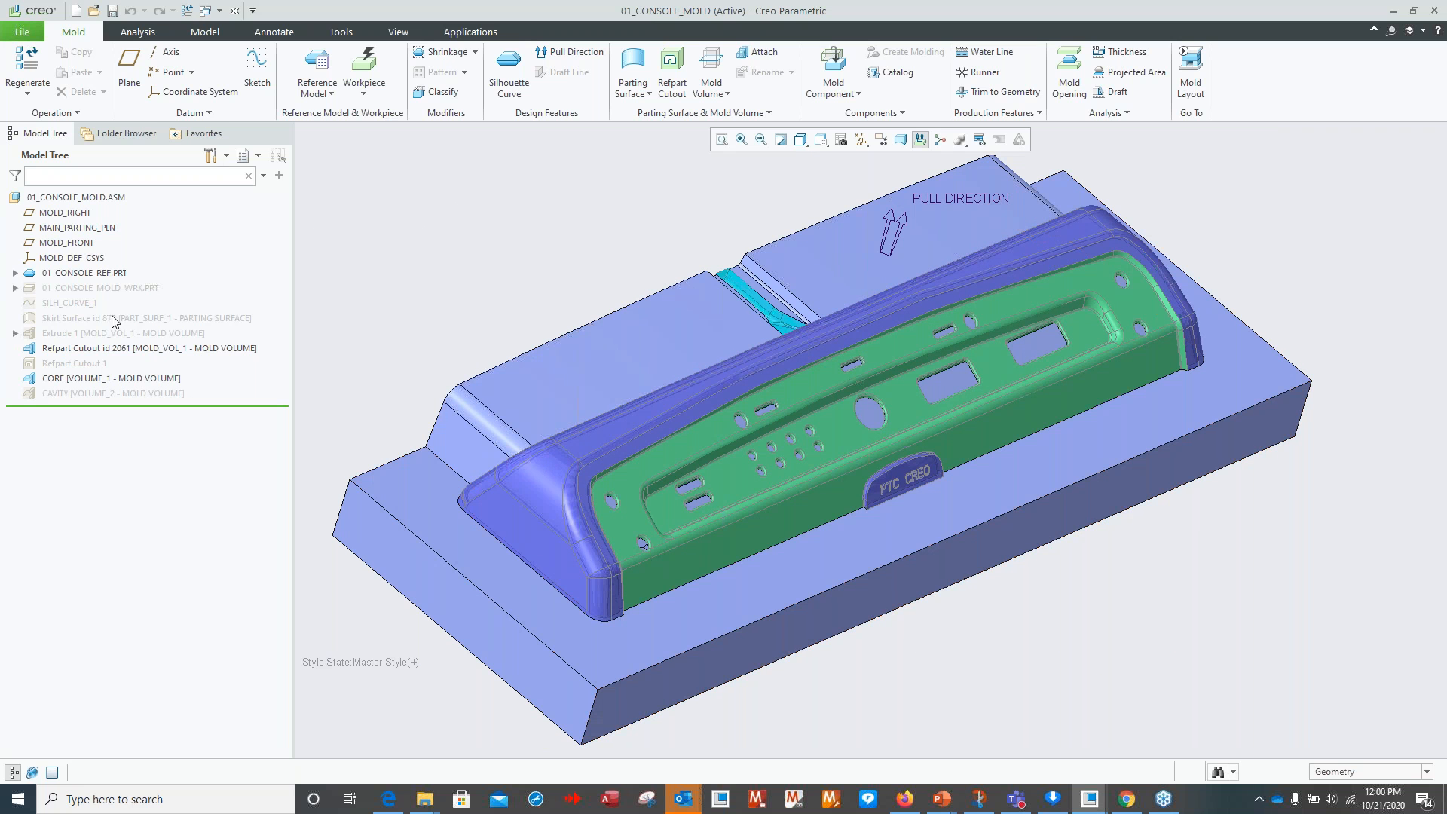
pyautogui.click(66, 273)
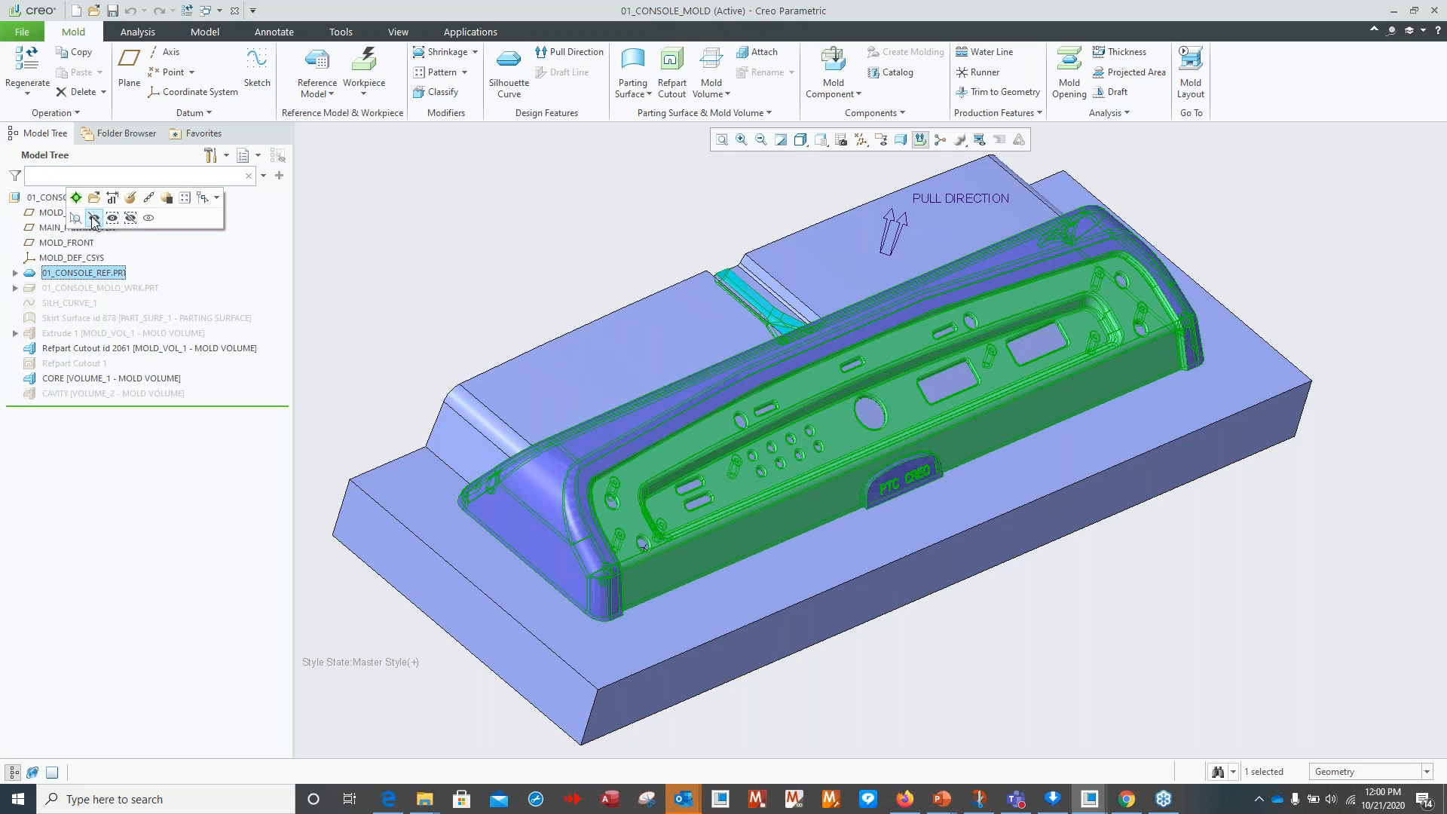
pyautogui.click(93, 221)
pyautogui.moveTo(835, 684); pyautogui.dragTo(932, 587, button='middle')
pyautogui.scroll(3, 926, 567)
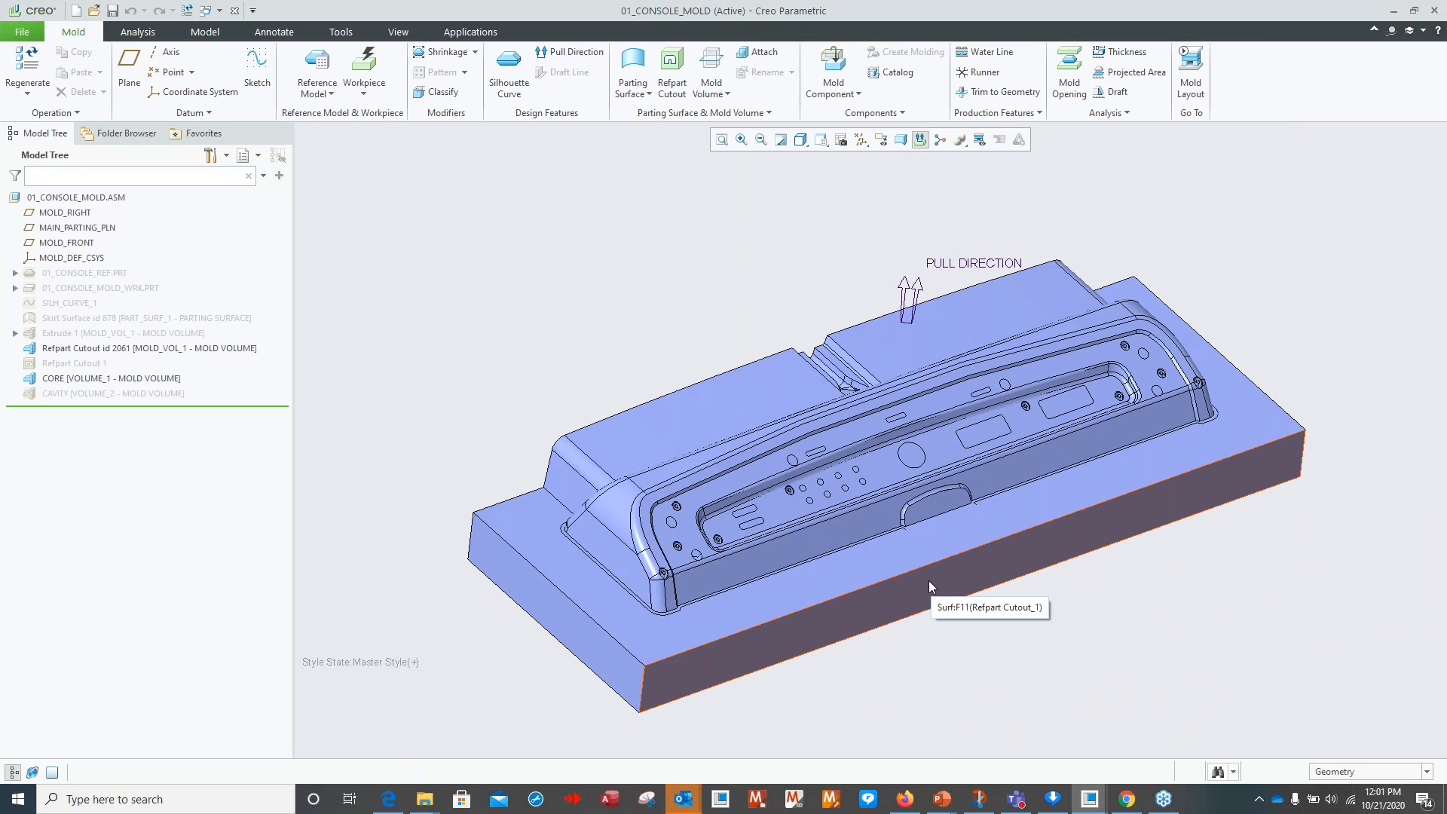
# Show the CAVITY volume and the Extrude 1 badge mold volume again.
pyautogui.click(131, 392)
pyautogui.click(146, 349)
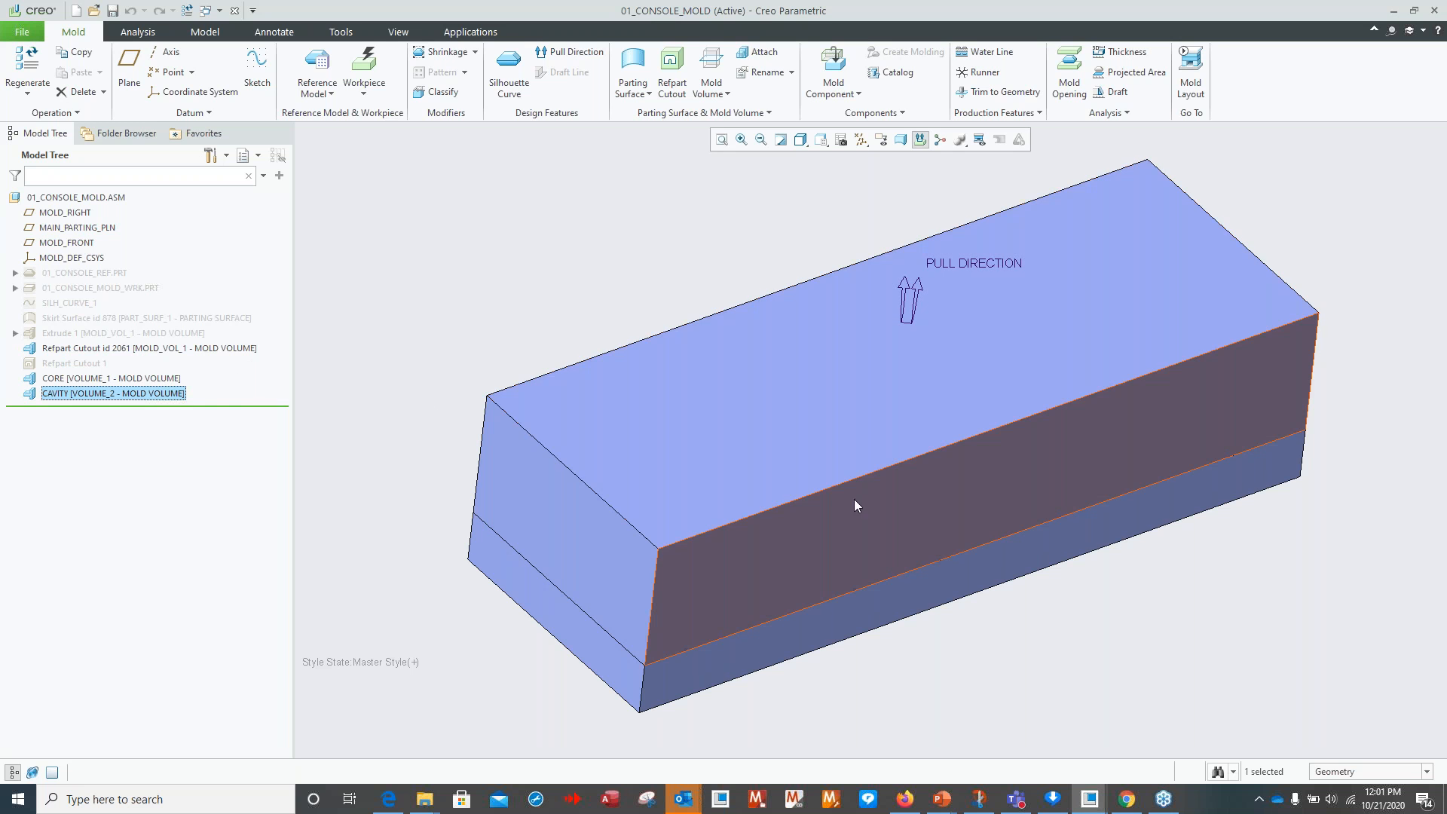
pyautogui.click(97, 337)
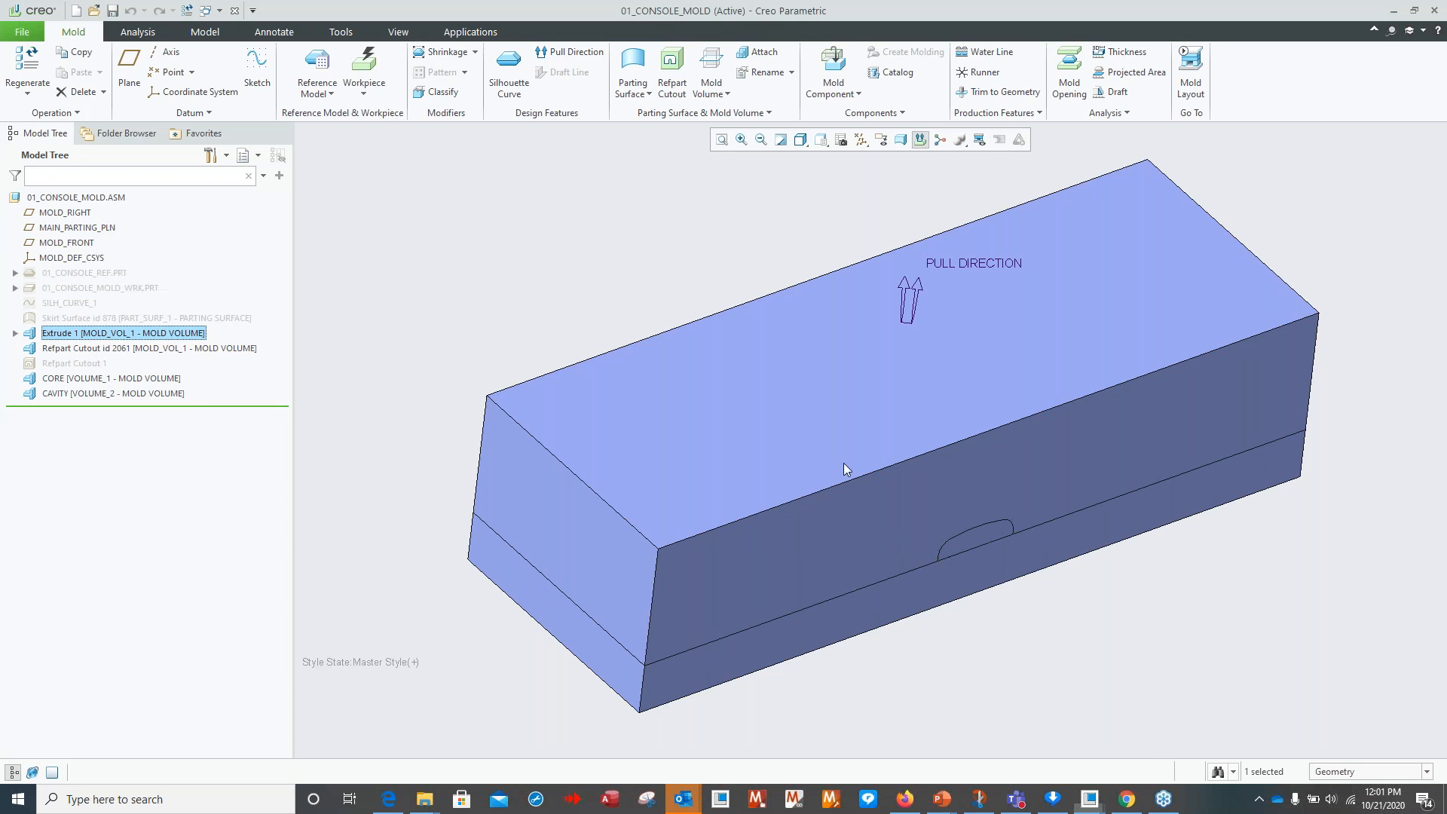
# Highlight the CORE and CAVITY volumes one after the other to check each volume's geometry.
pyautogui.scroll(-2, 1129, 601)
pyautogui.click(99, 378)
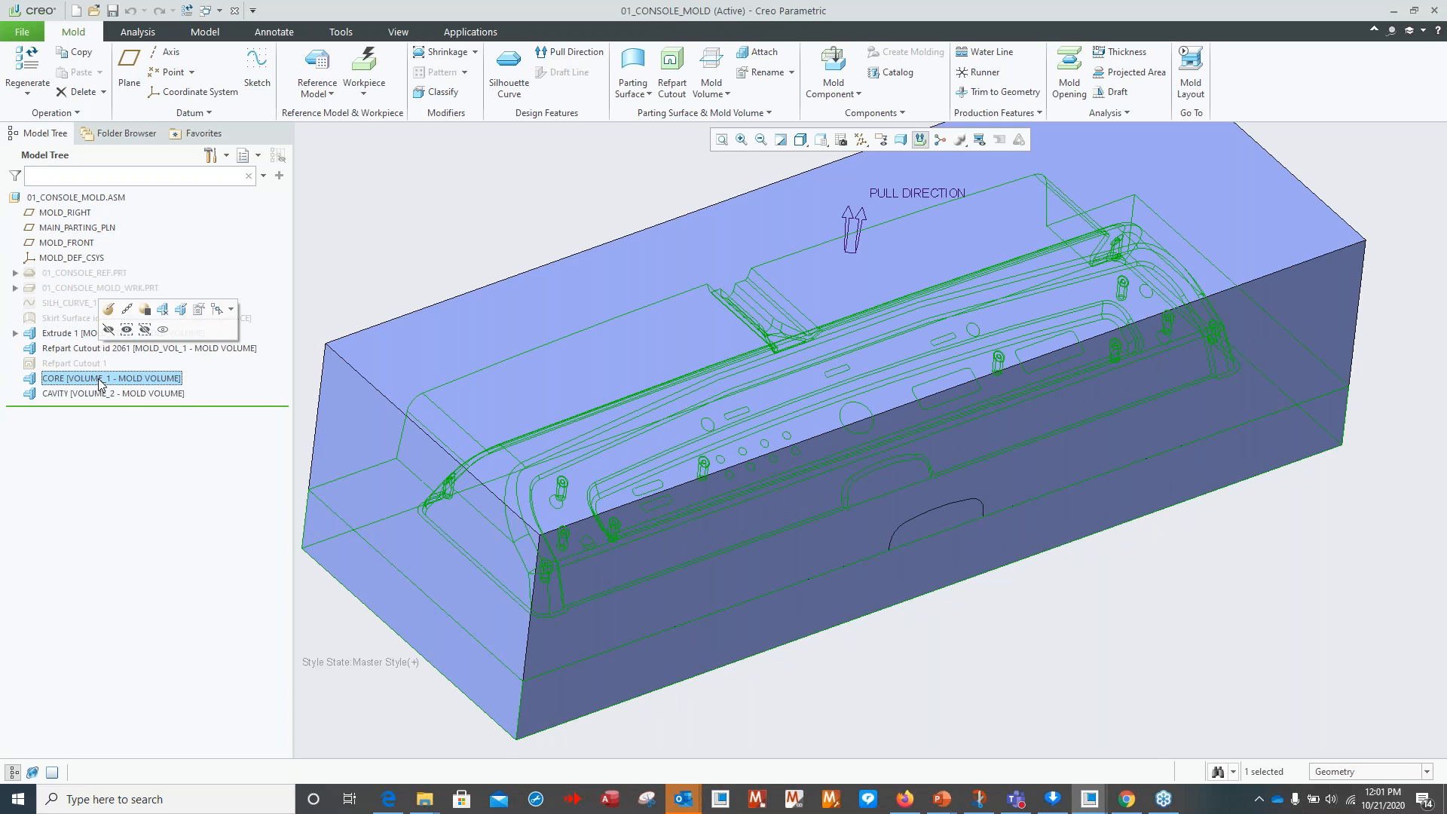
pyautogui.click(104, 393)
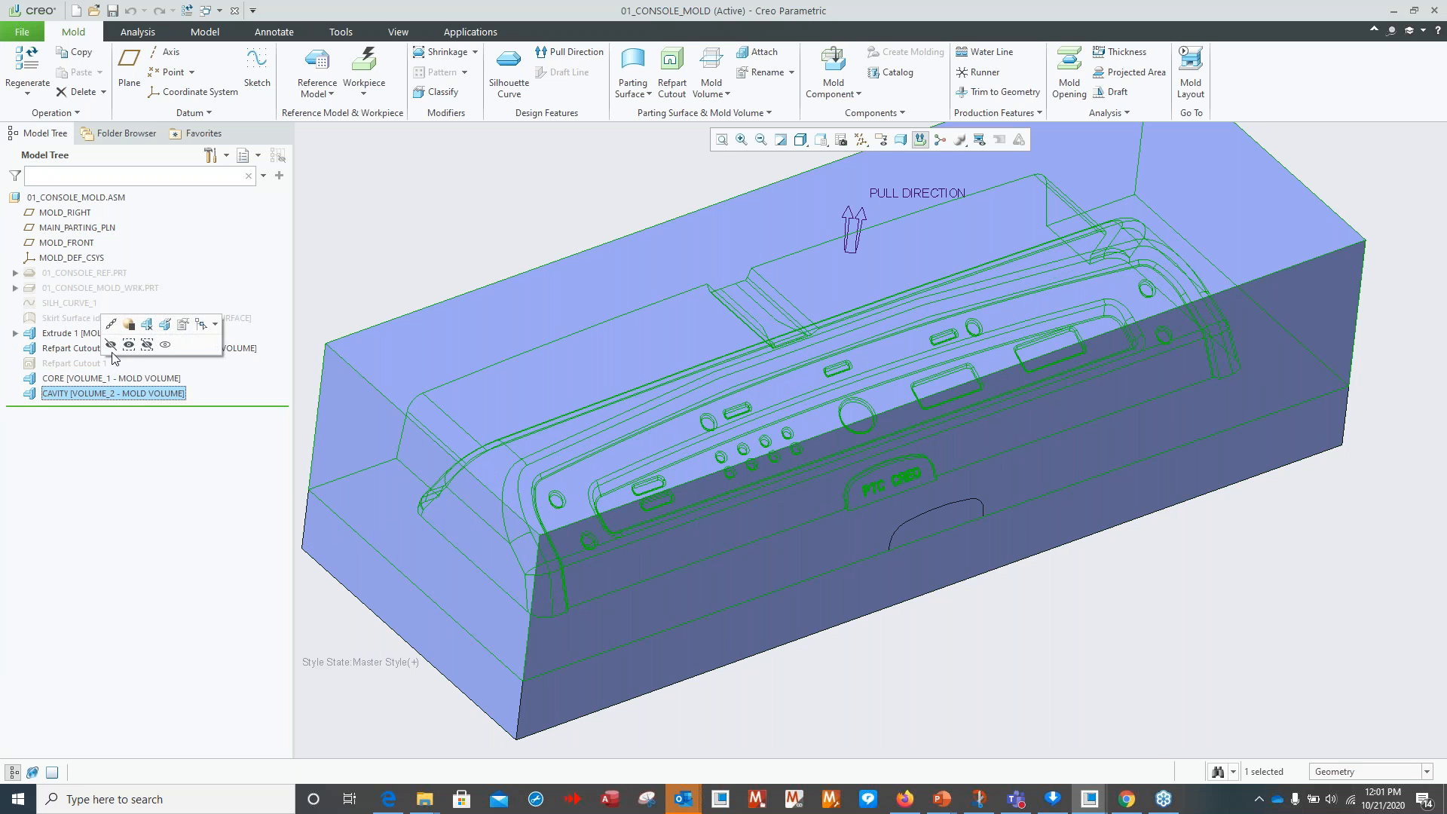
pyautogui.click(346, 309)
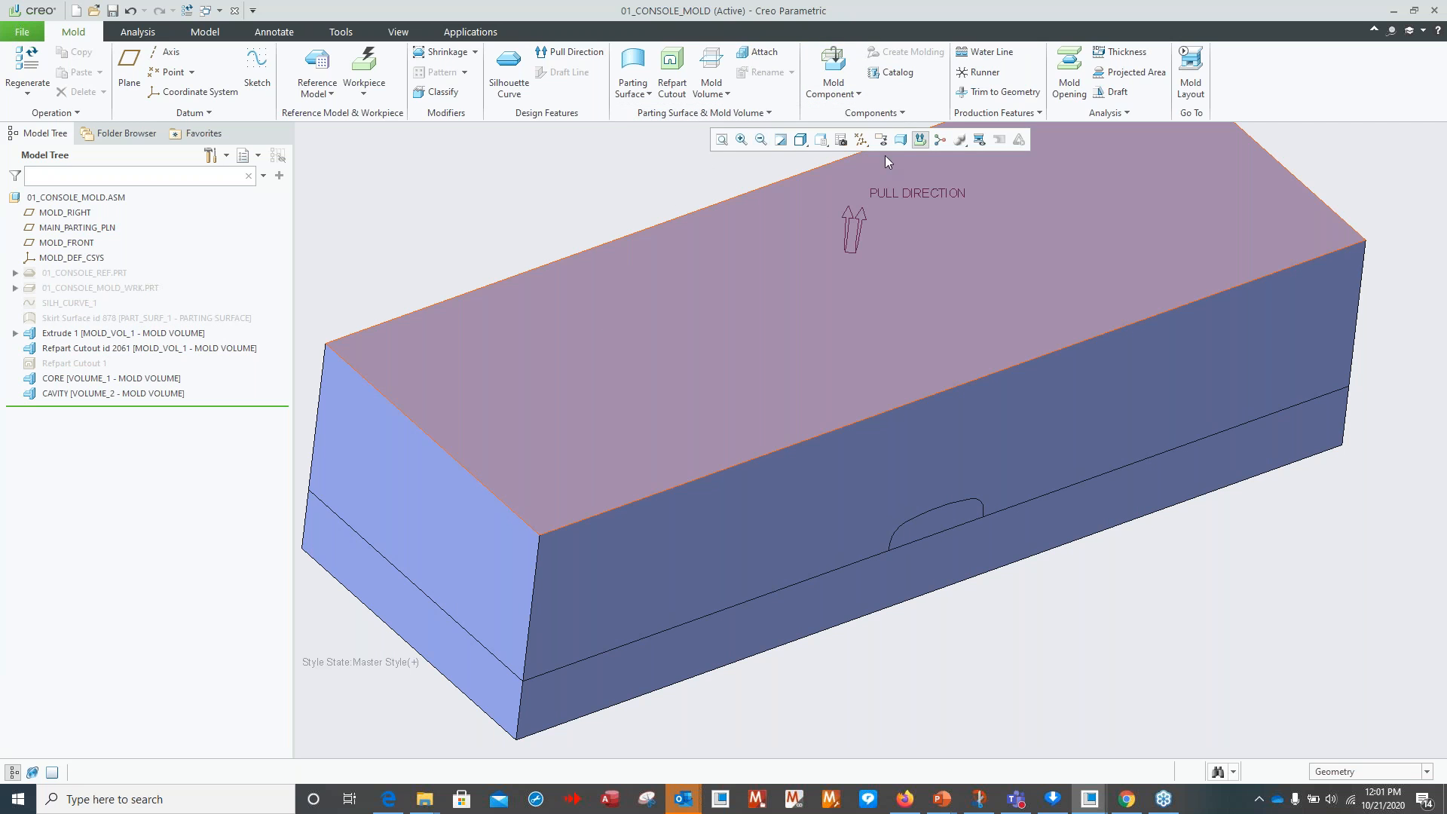
# Create mold components from the MOLD_VOL_1, VOLUME_1 and VOLUME_2 mold volumes.
pyautogui.click(859, 94)
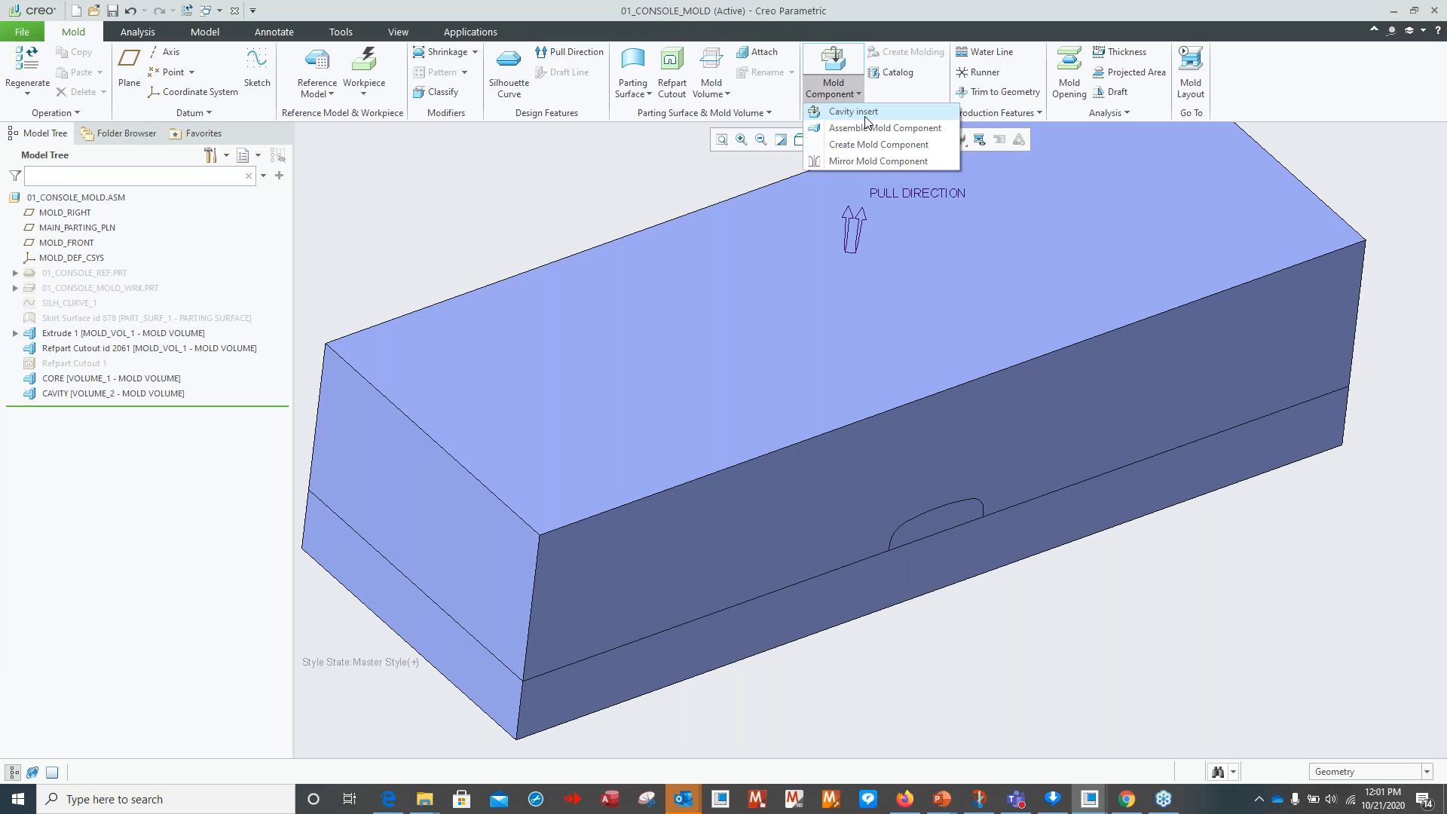
pyautogui.click(878, 144)
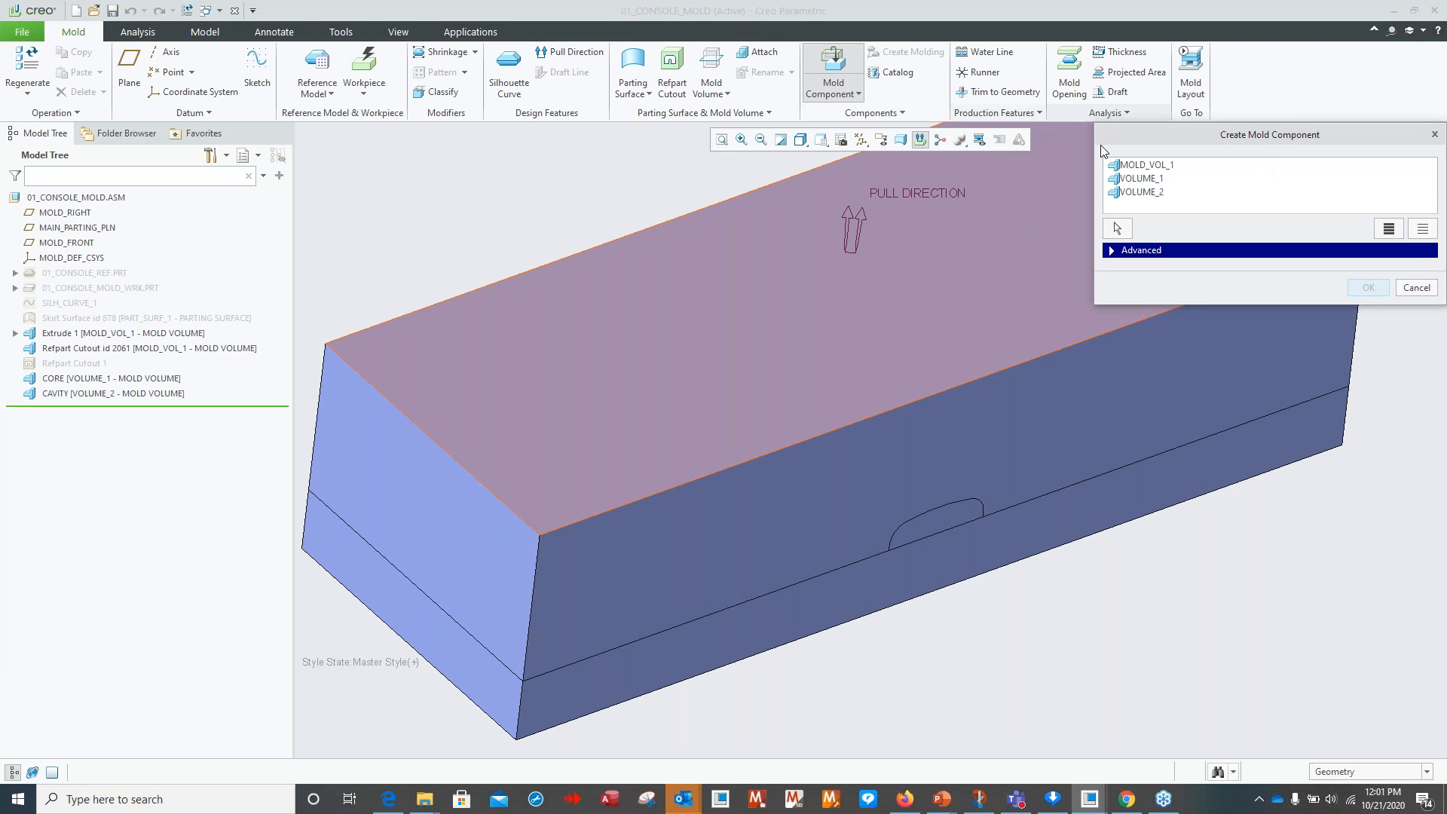
pyautogui.click(1150, 166)
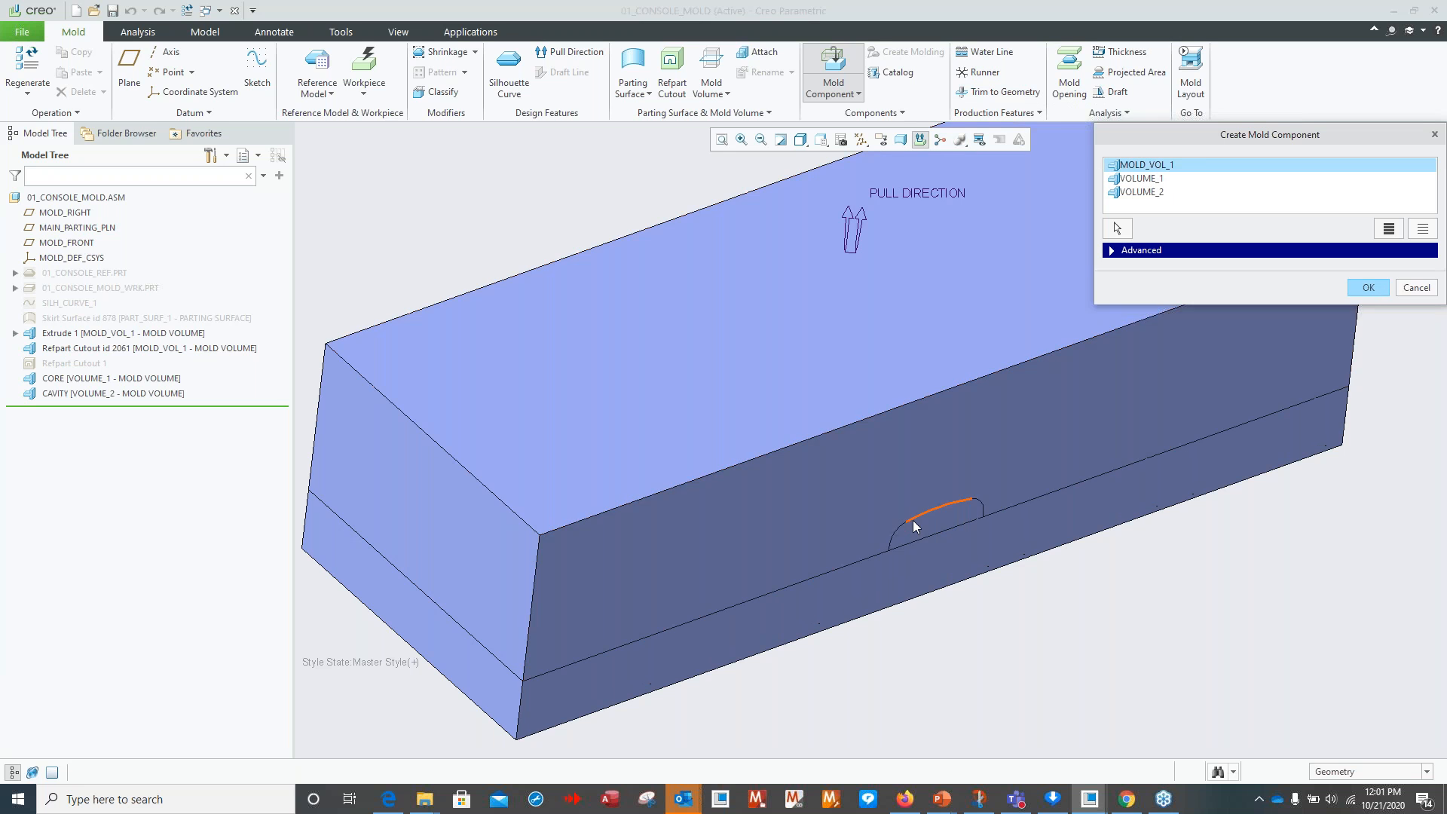
pyautogui.keyDown('ctrl'); pyautogui.click(1142, 180); pyautogui.keyUp('ctrl')
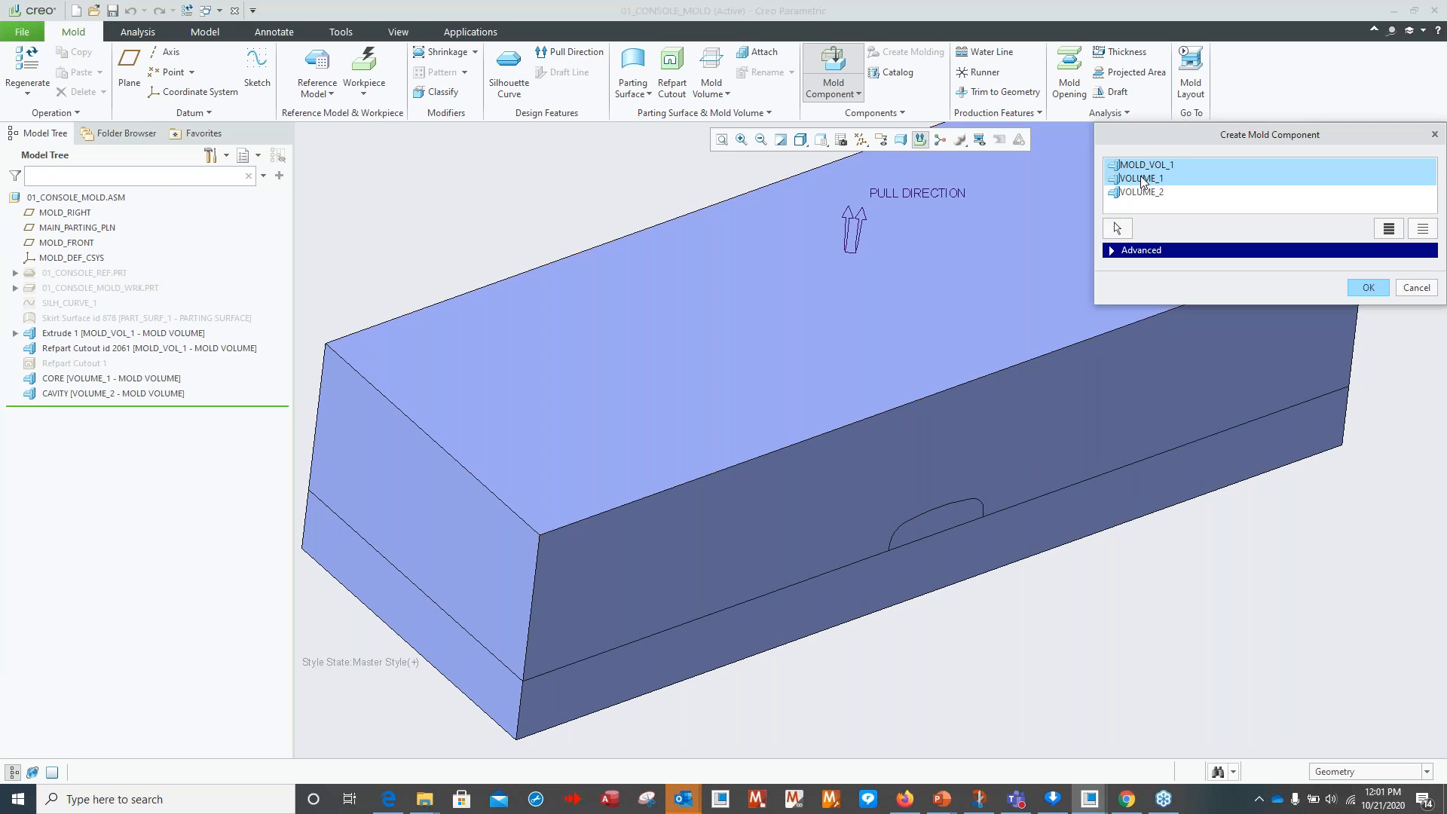
pyautogui.keyDown('ctrl'); pyautogui.click(1142, 193); pyautogui.keyUp('ctrl')
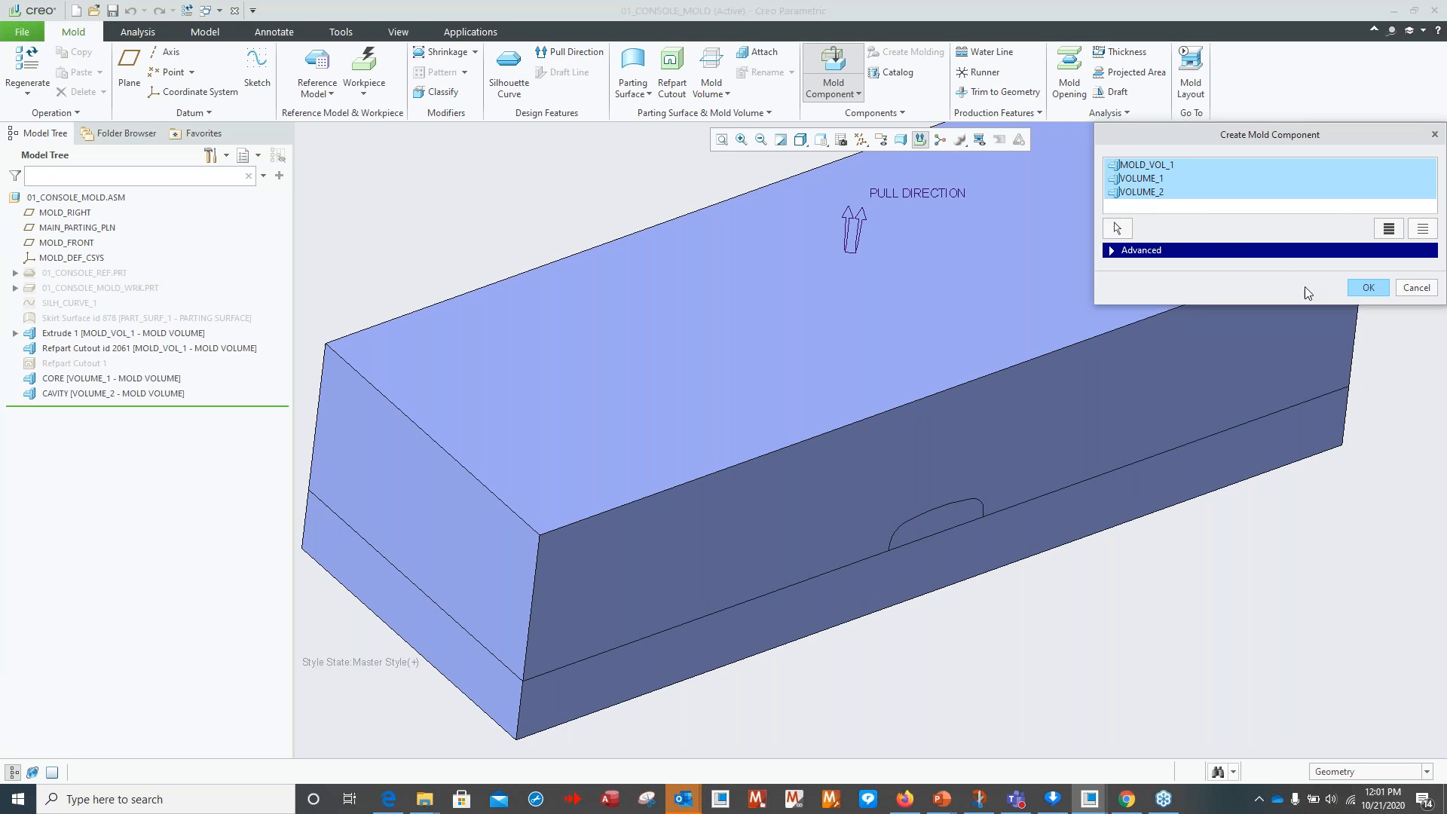
pyautogui.click(1367, 288)
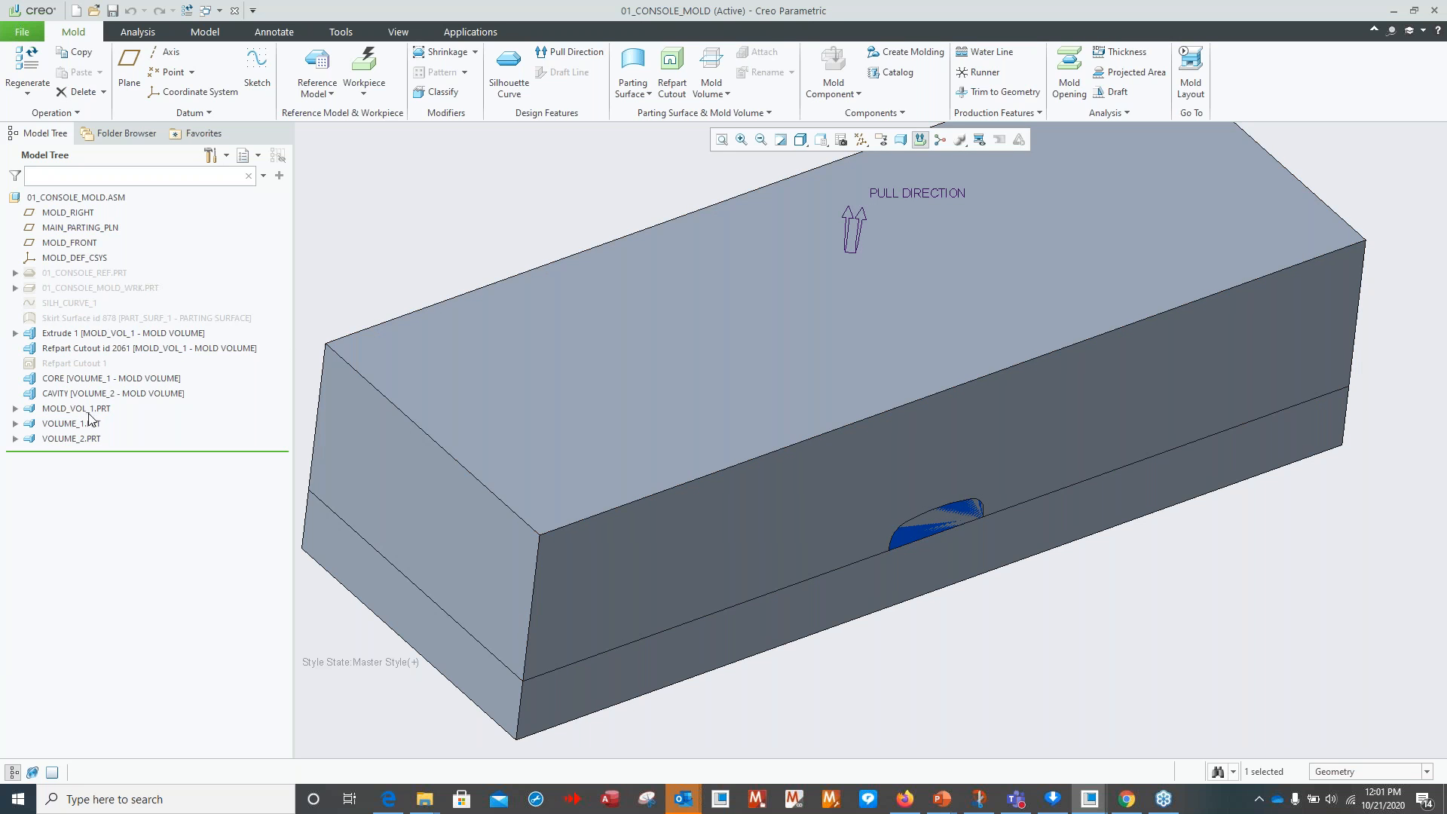
# Hide everything from the reference part through the CAVITY volume, leaving the new mold component parts shown.
pyautogui.click(94, 395)
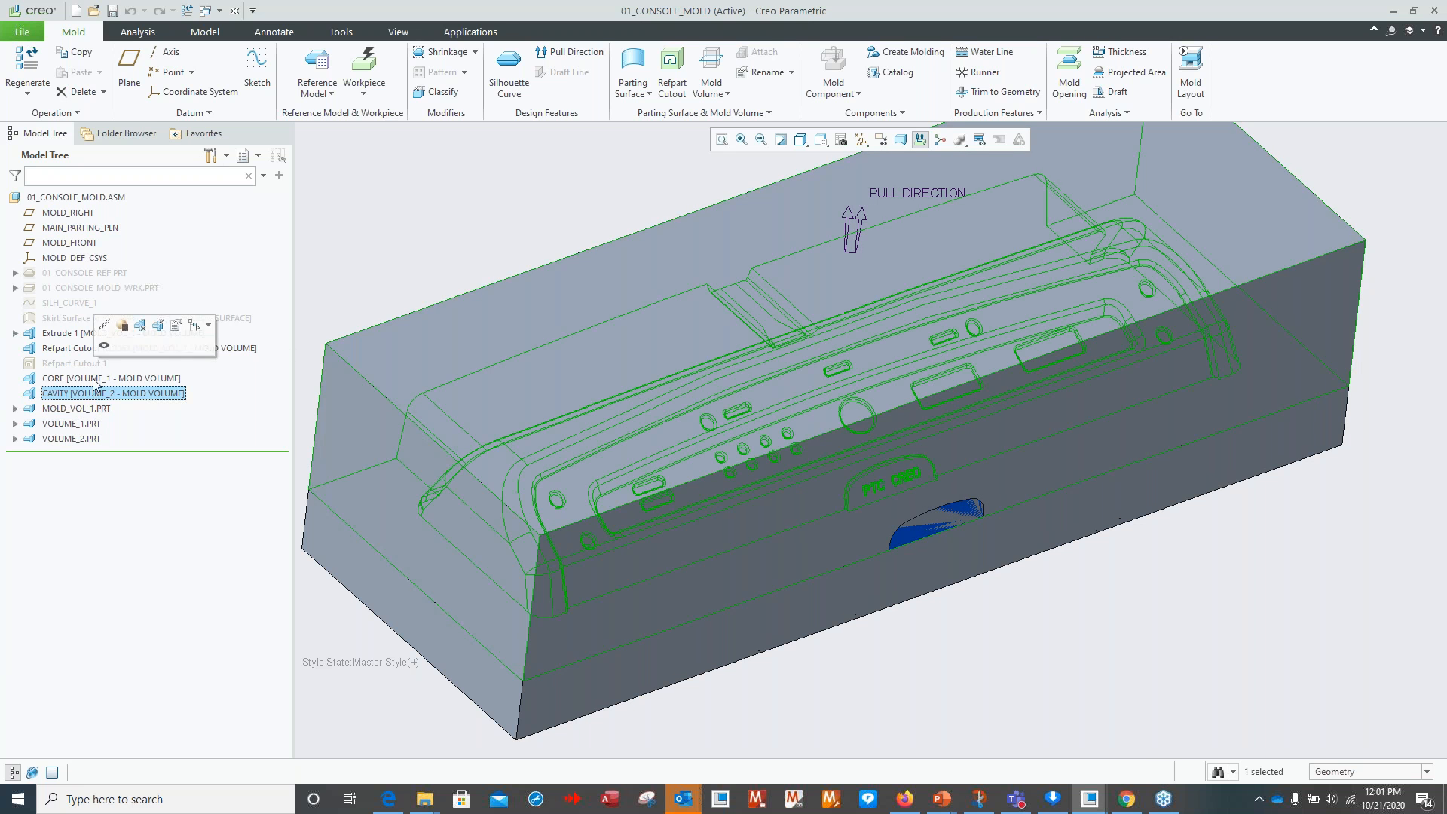
pyautogui.keyDown('shift'); pyautogui.click(81, 276); pyautogui.keyUp('shift')
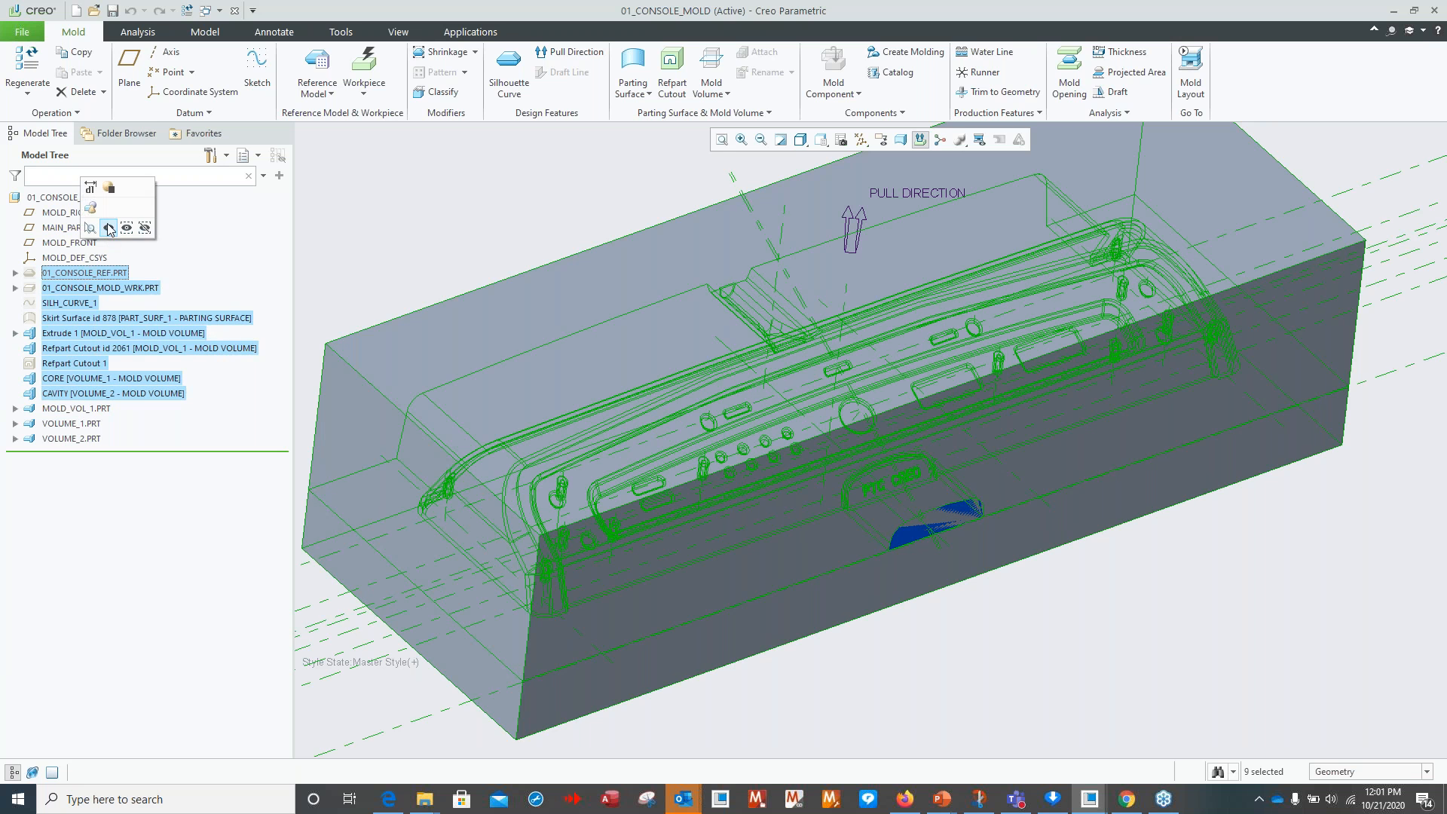
pyautogui.rightClick(81, 281)
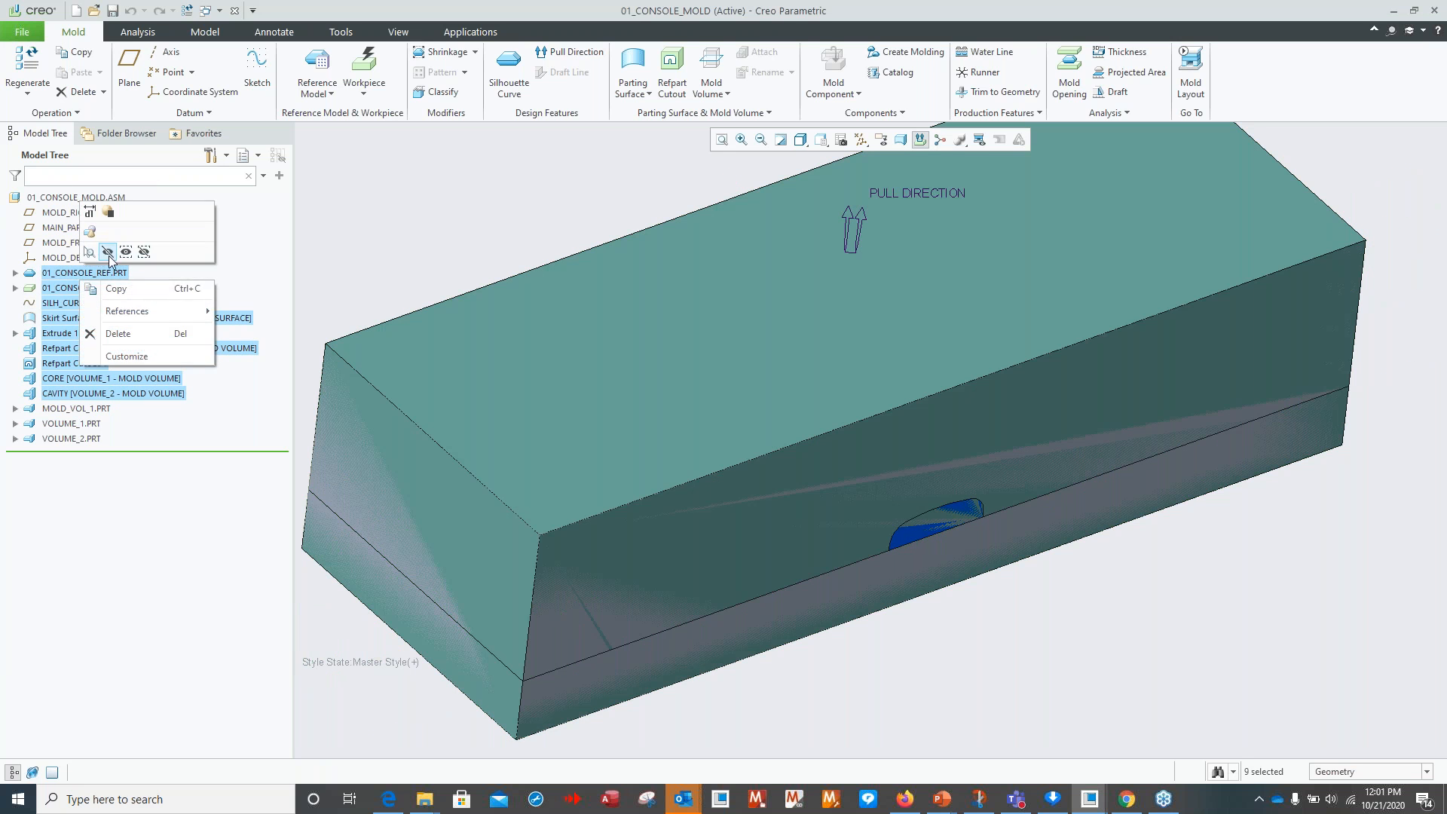
pyautogui.click(106, 252)
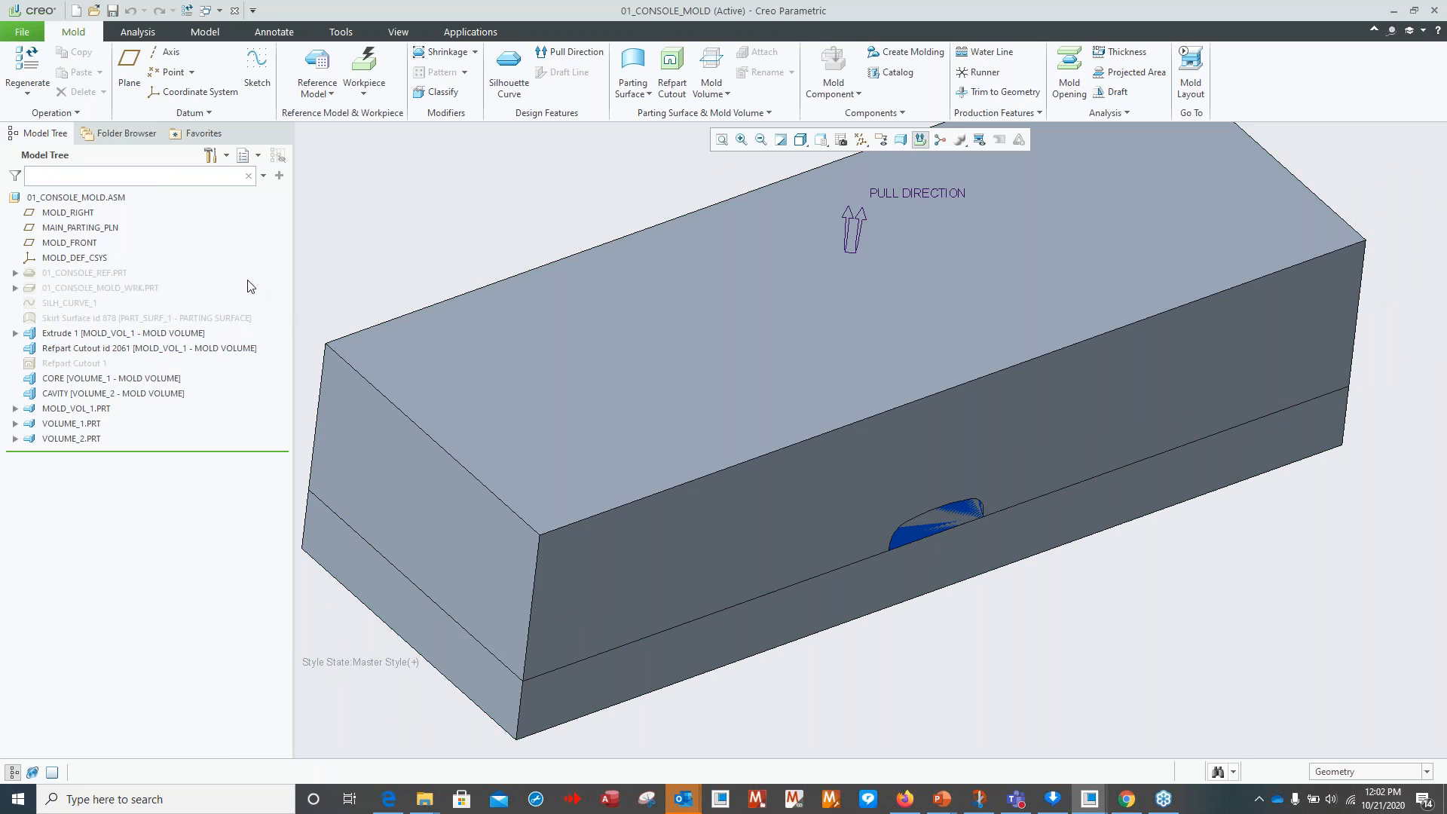
pyautogui.click(72, 426)
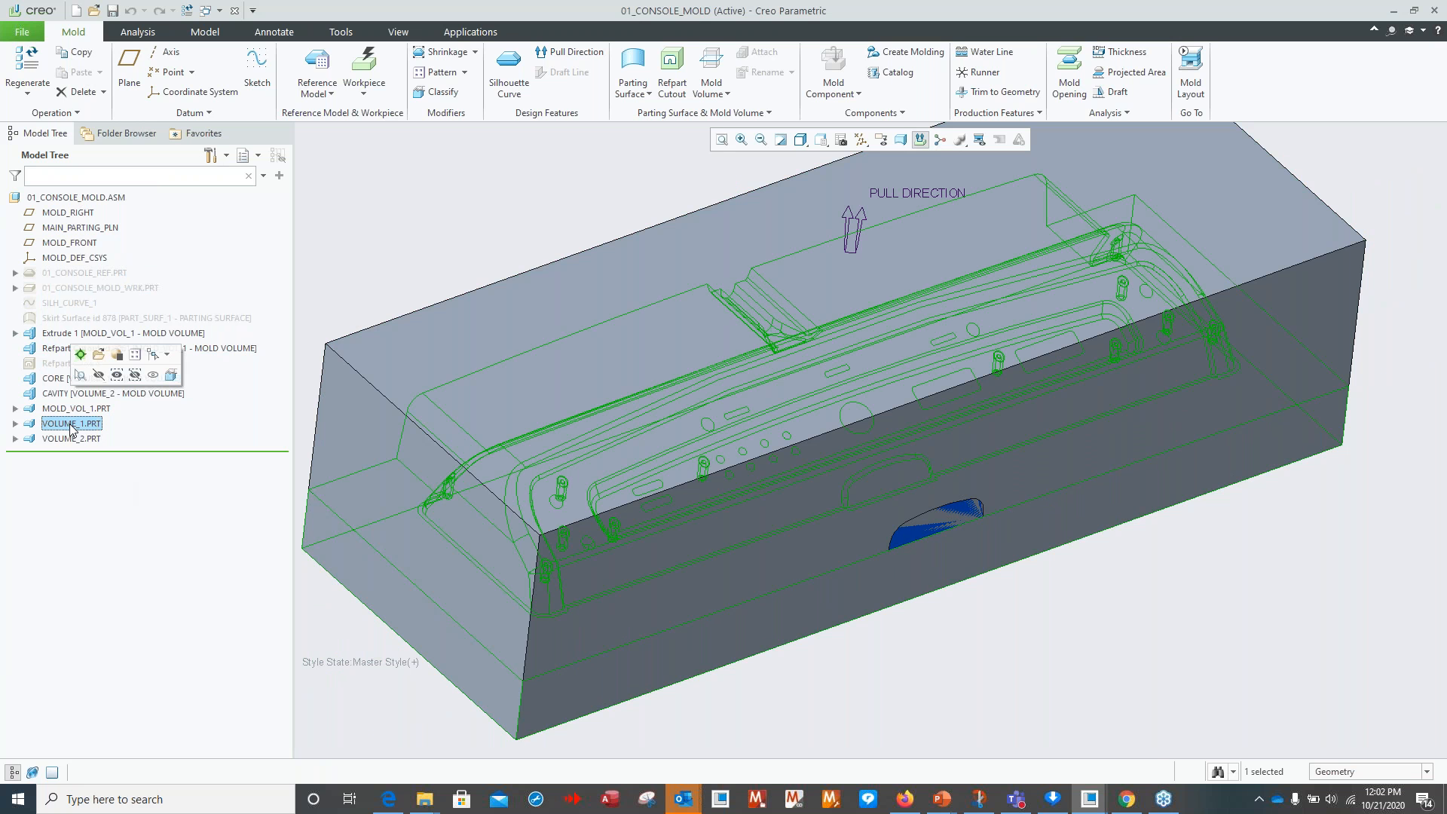
pyautogui.rightClick(72, 427)
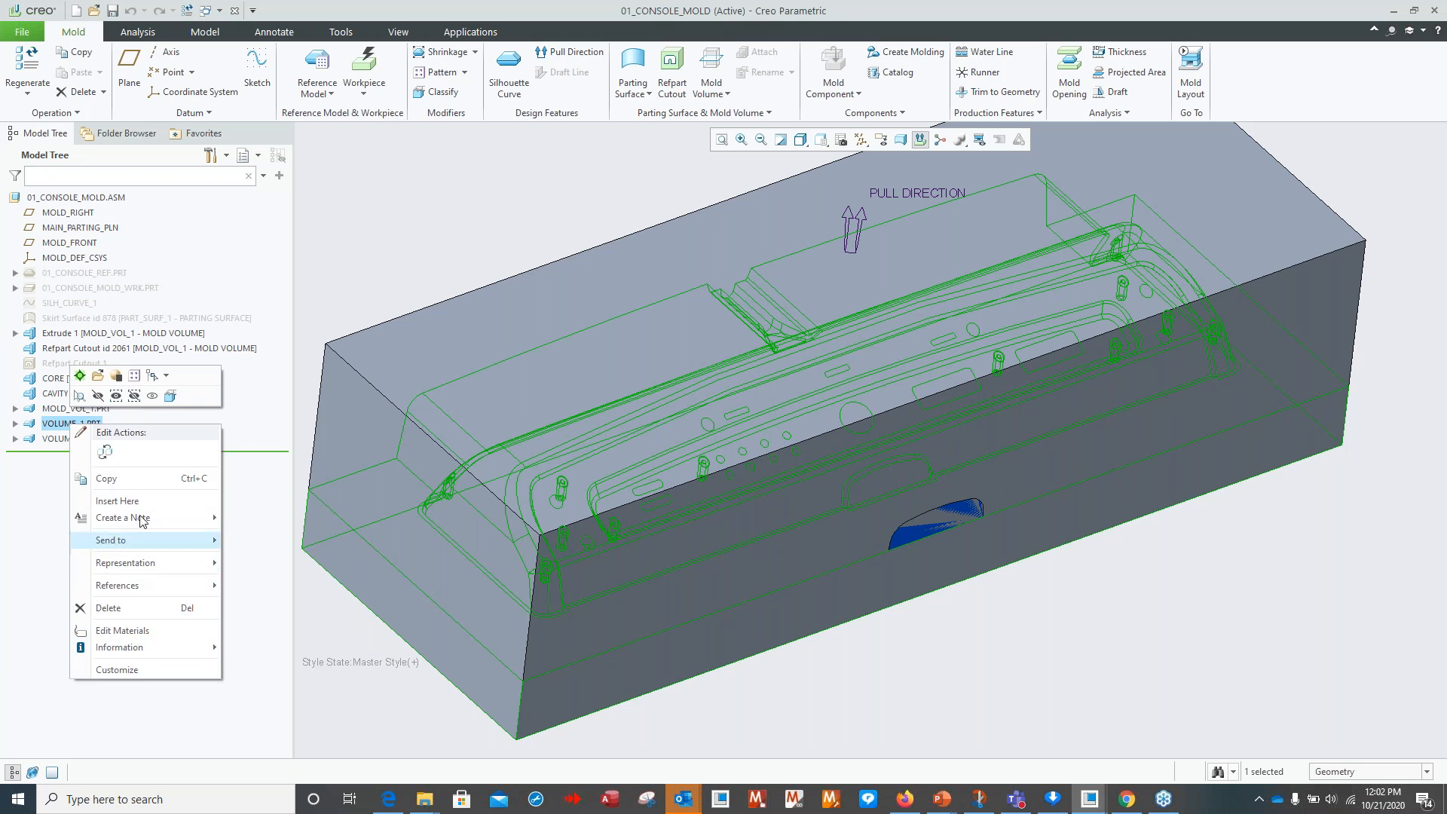
pyautogui.click(58, 430)
pyautogui.click(364, 234)
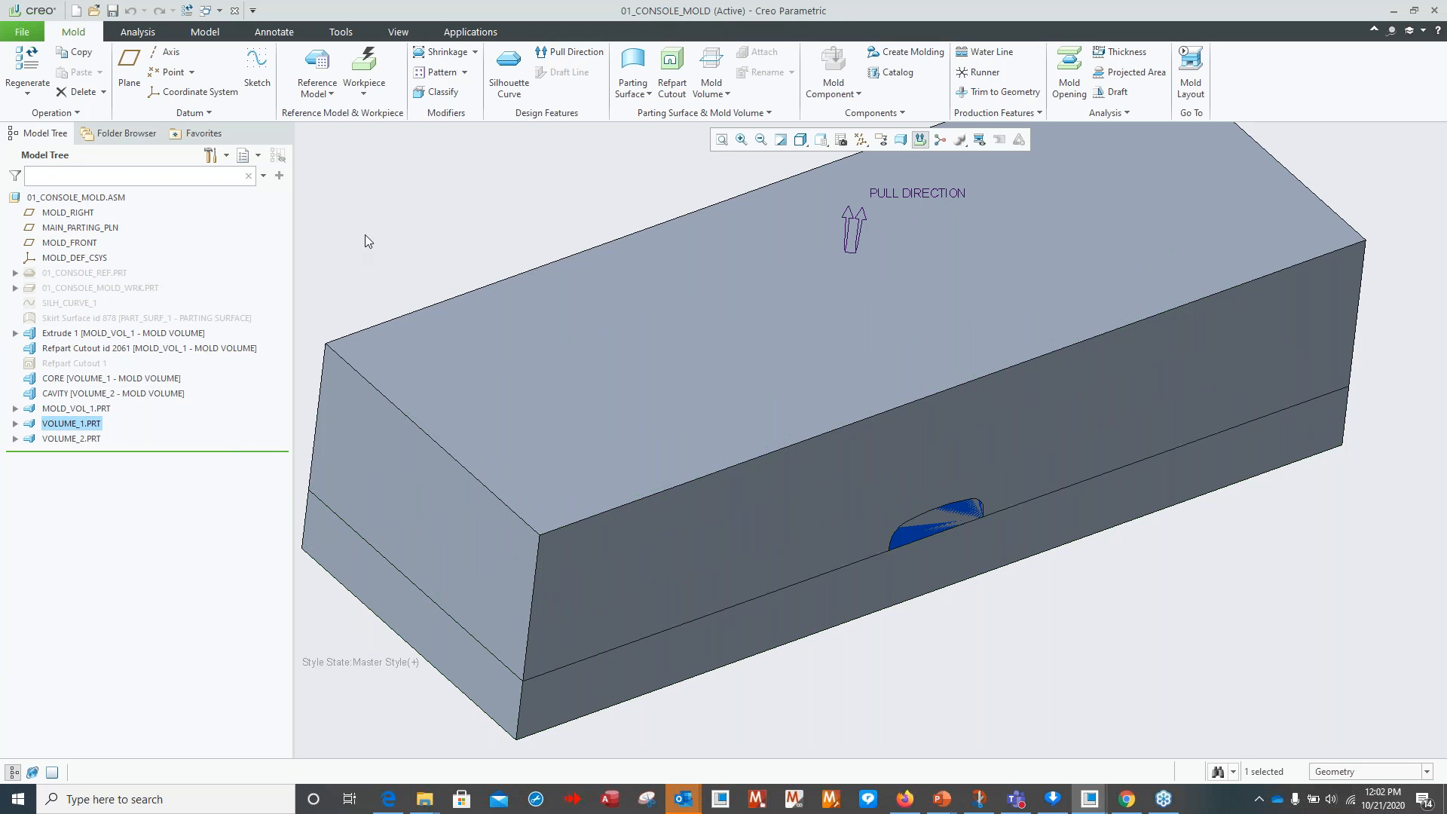
# Activate the VOLUME_1 part to view the core, and make the VOLUME_2 part the active part instead.
pyautogui.click(80, 424)
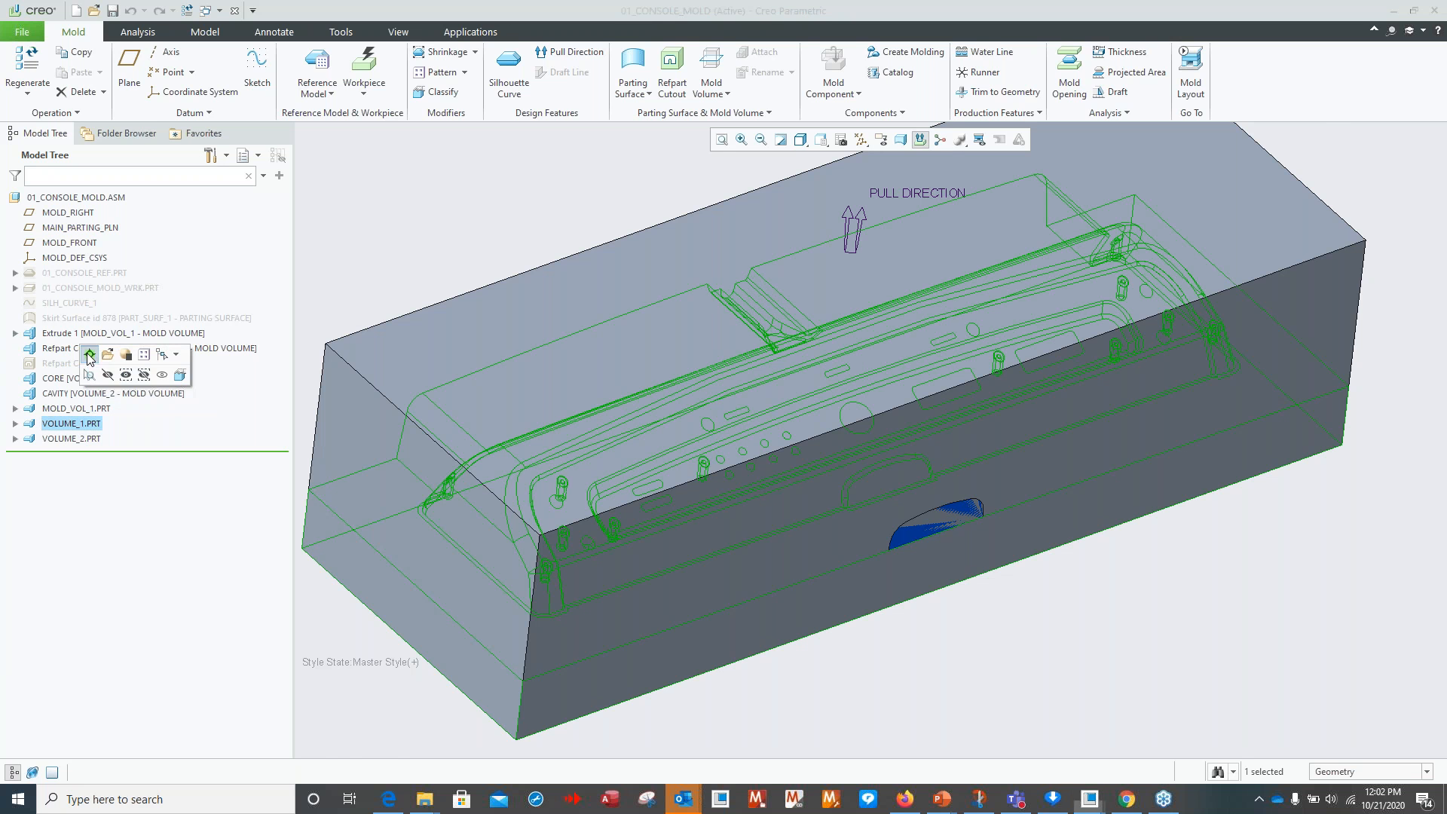
pyautogui.click(89, 354)
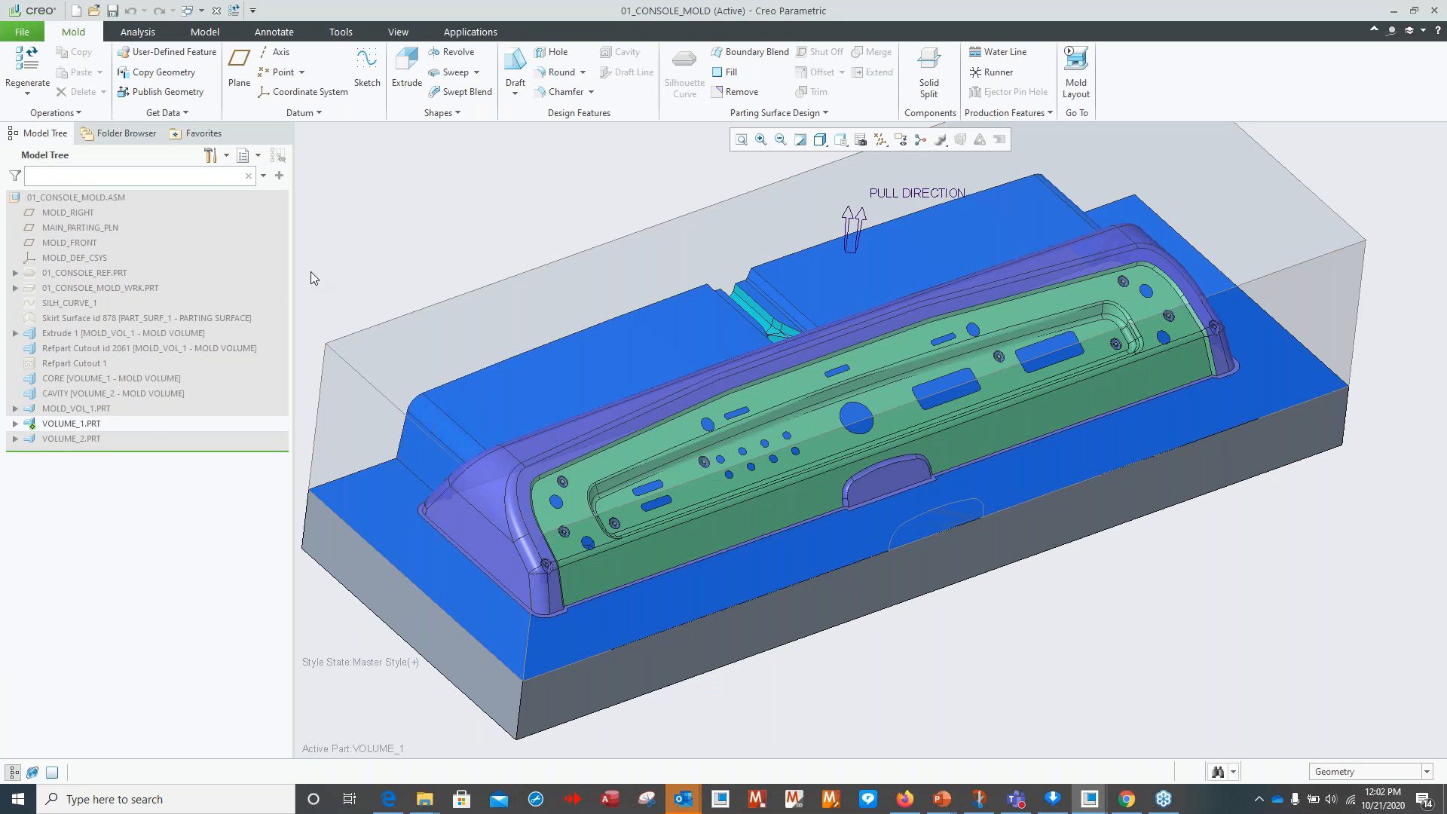
pyautogui.click(61, 441)
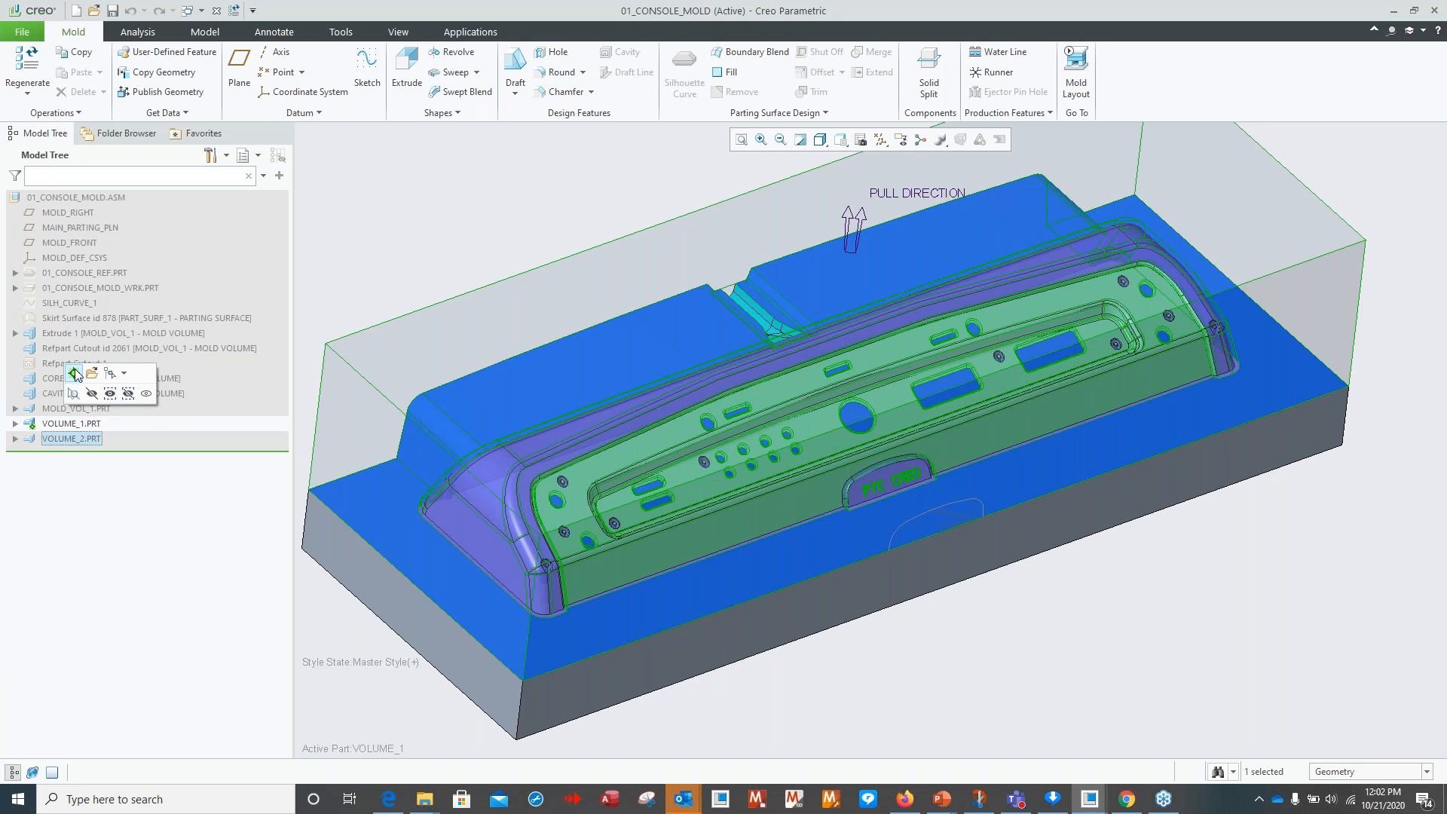
pyautogui.click(76, 376)
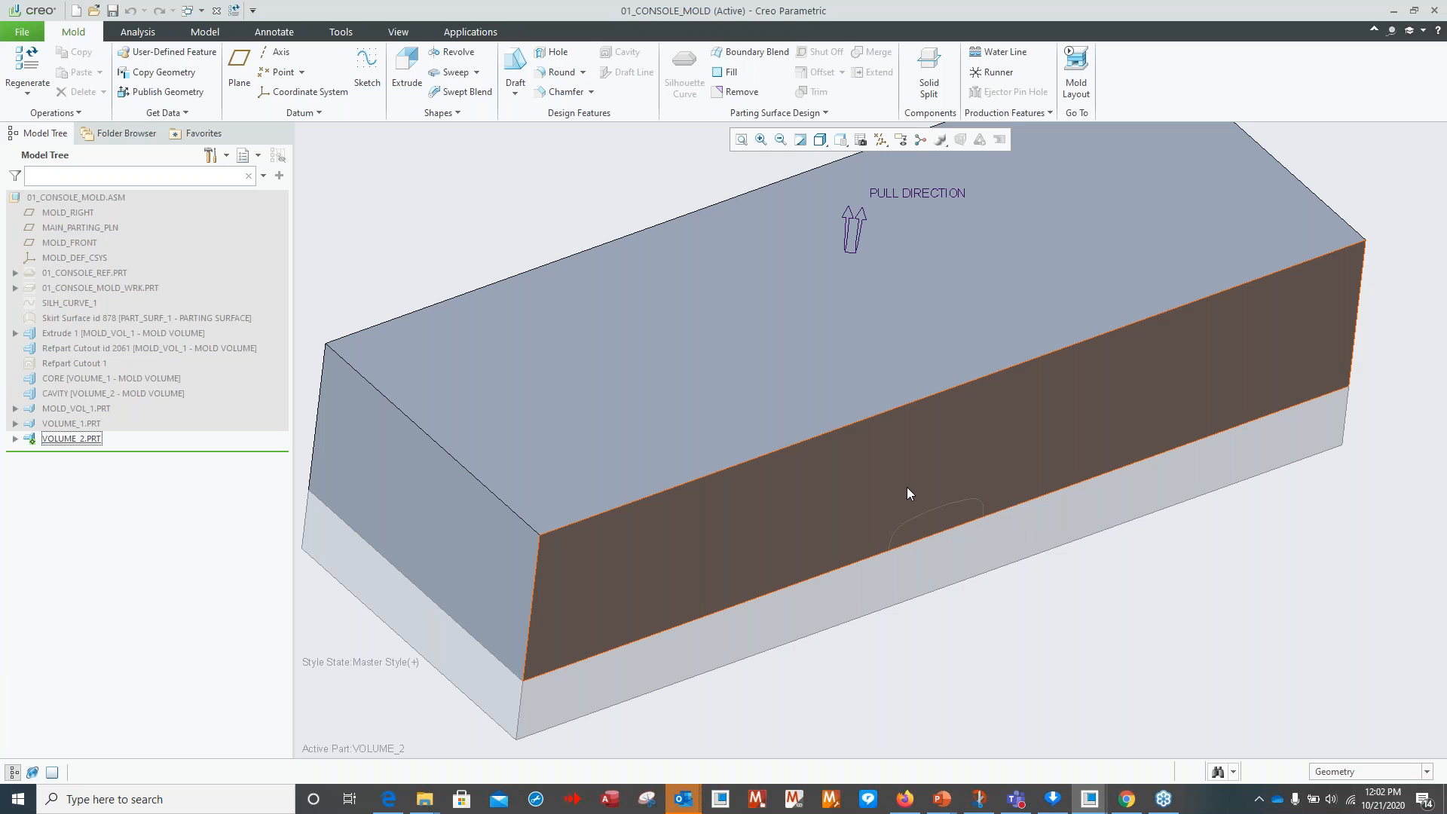
# Start an Extrude sketch on the long front face of the VOLUME_2 part, orient it to sketch view, and start the Project tool.
pyautogui.click(407, 75)
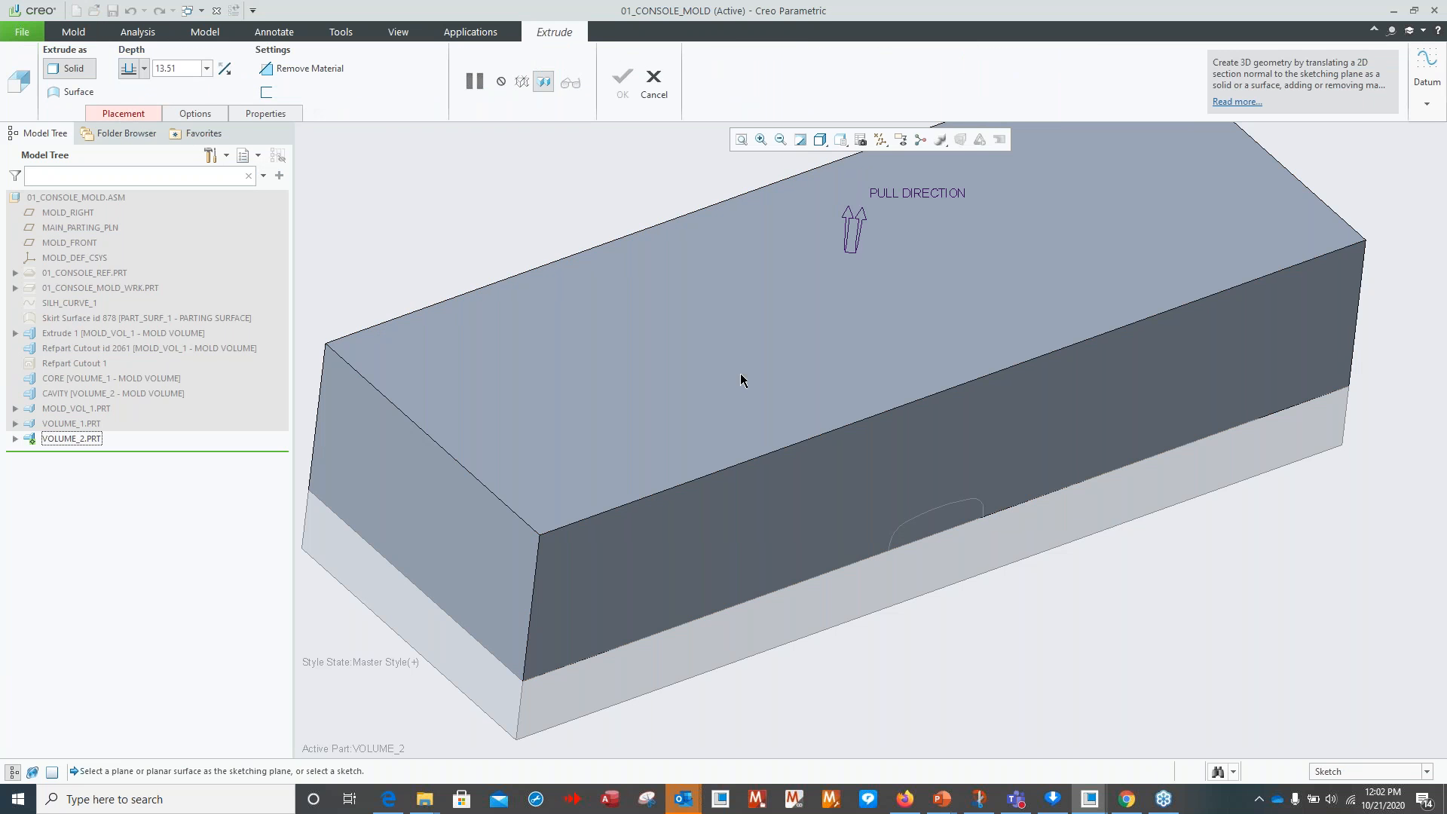
pyautogui.click(812, 487)
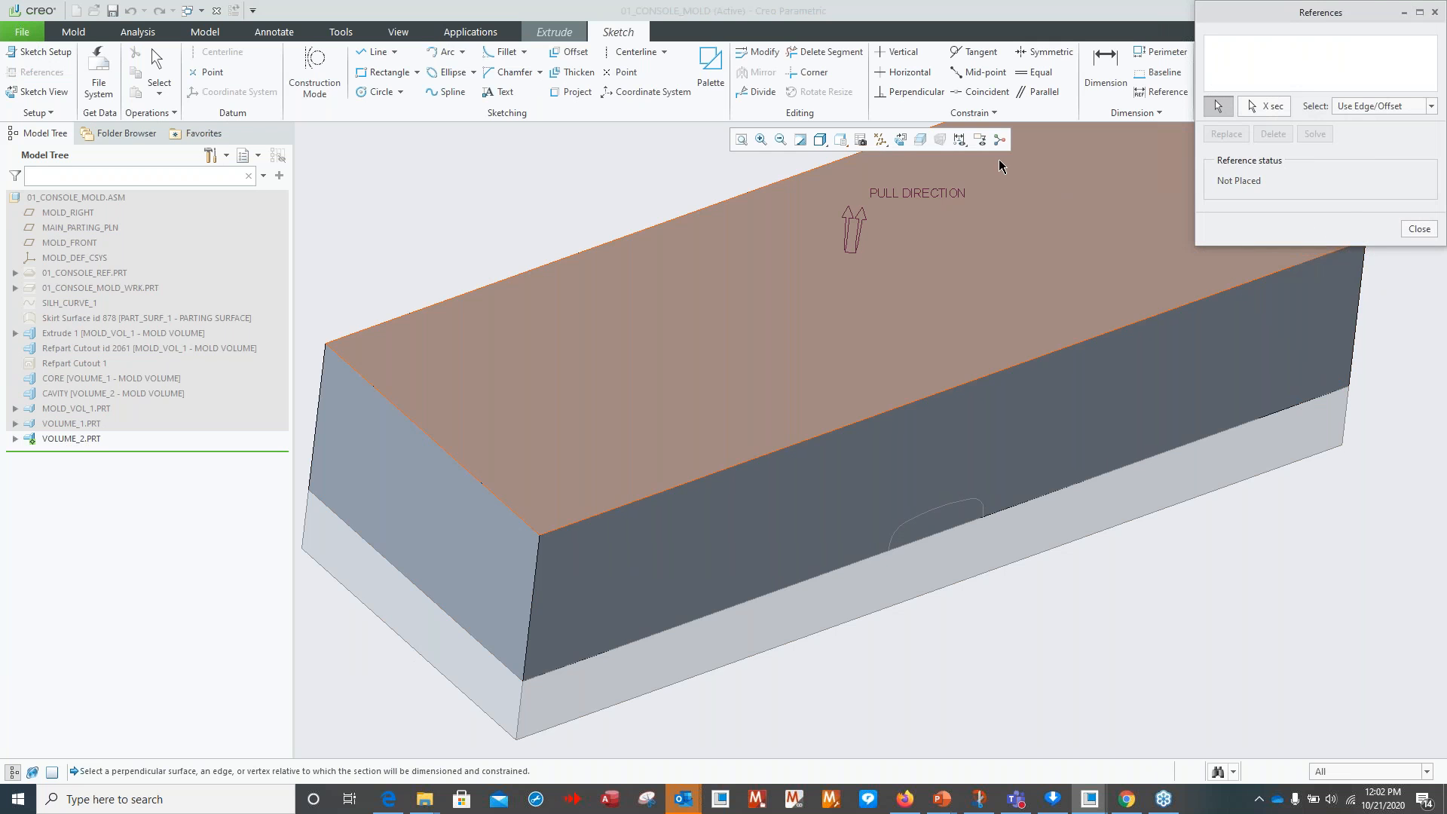
pyautogui.click(901, 140)
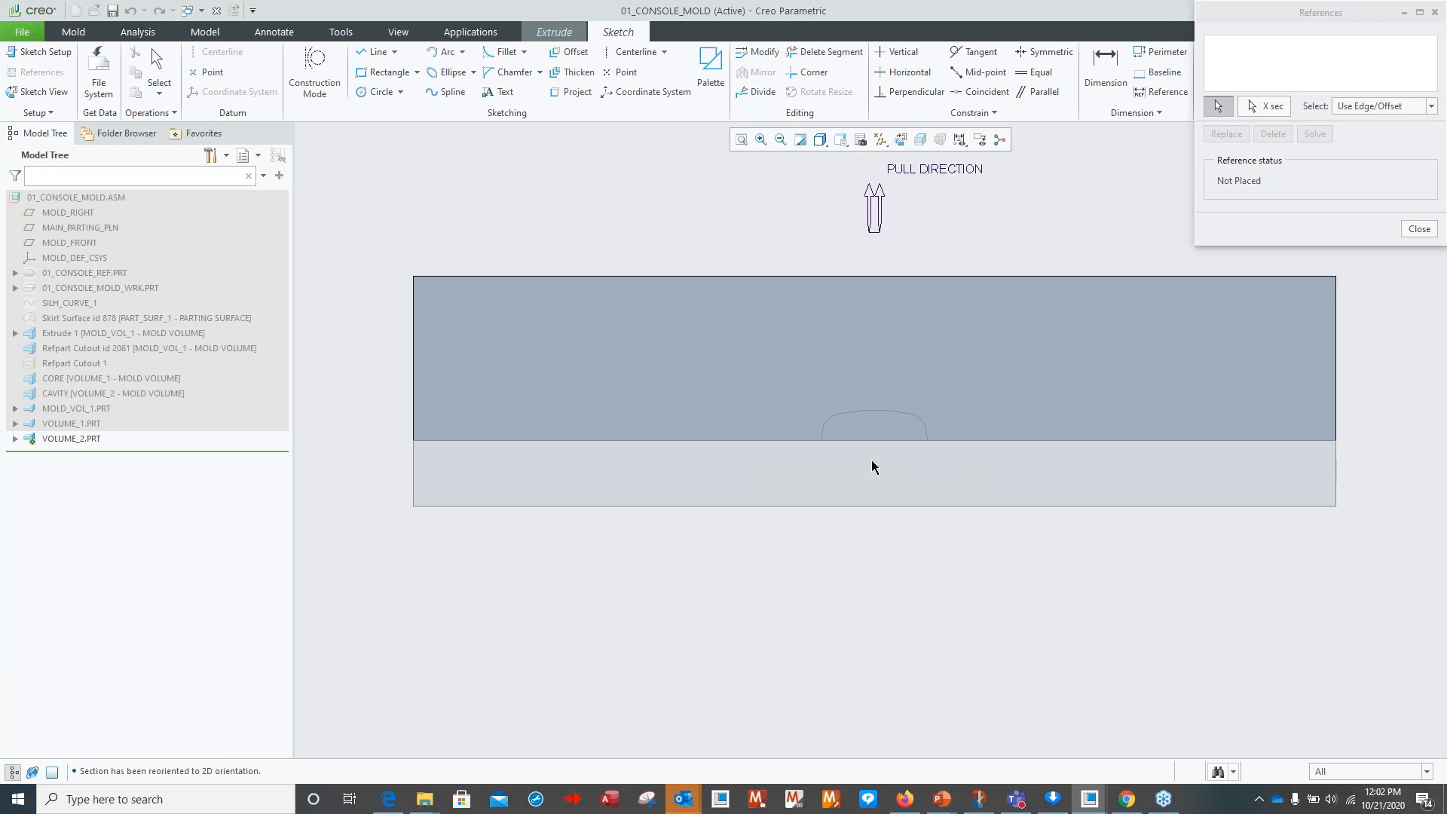
pyautogui.click(571, 91)
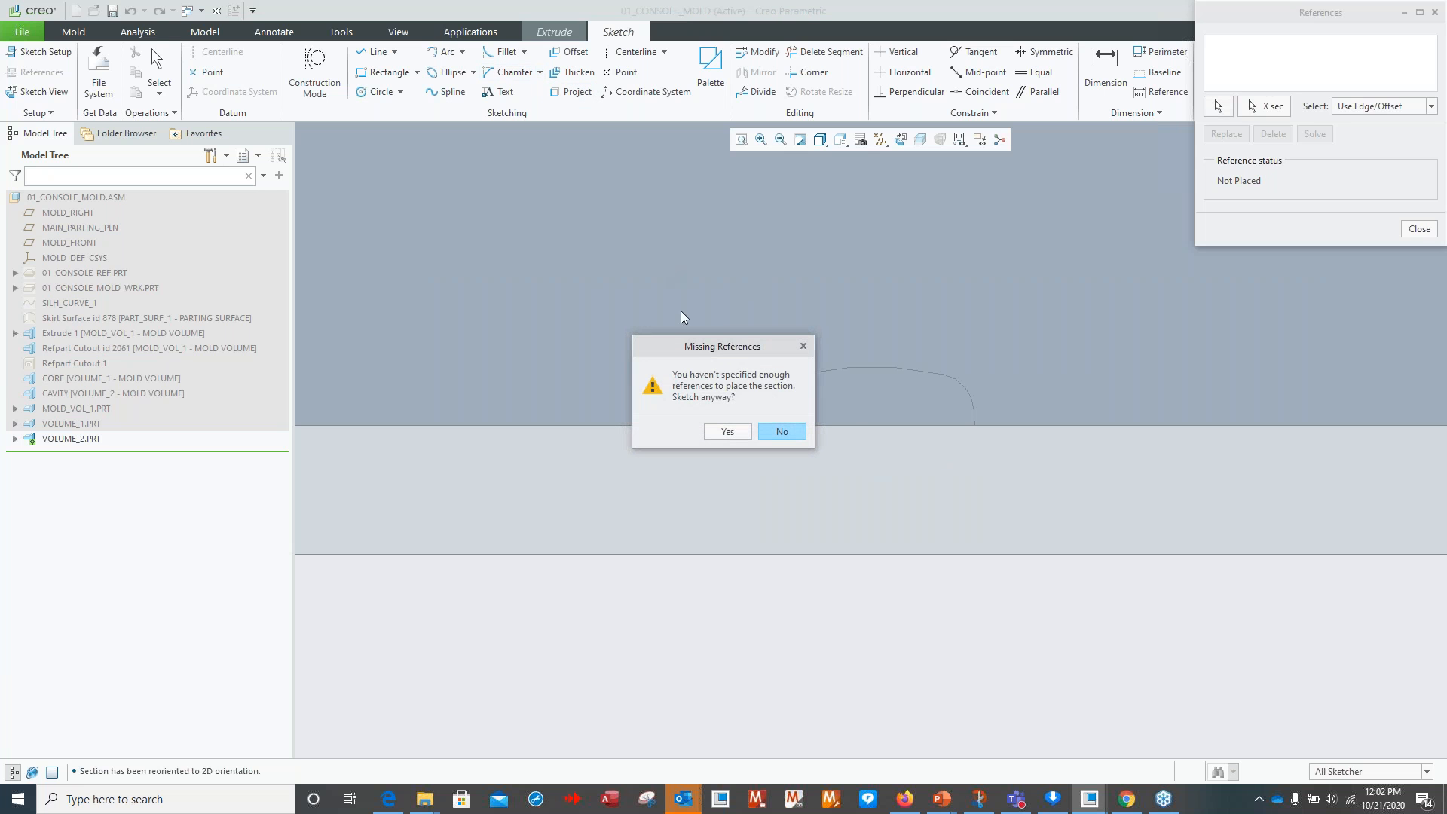
# Continue sketching without references and project the closed loop of the arched slider outline, completing the section.
pyautogui.click(727, 431)
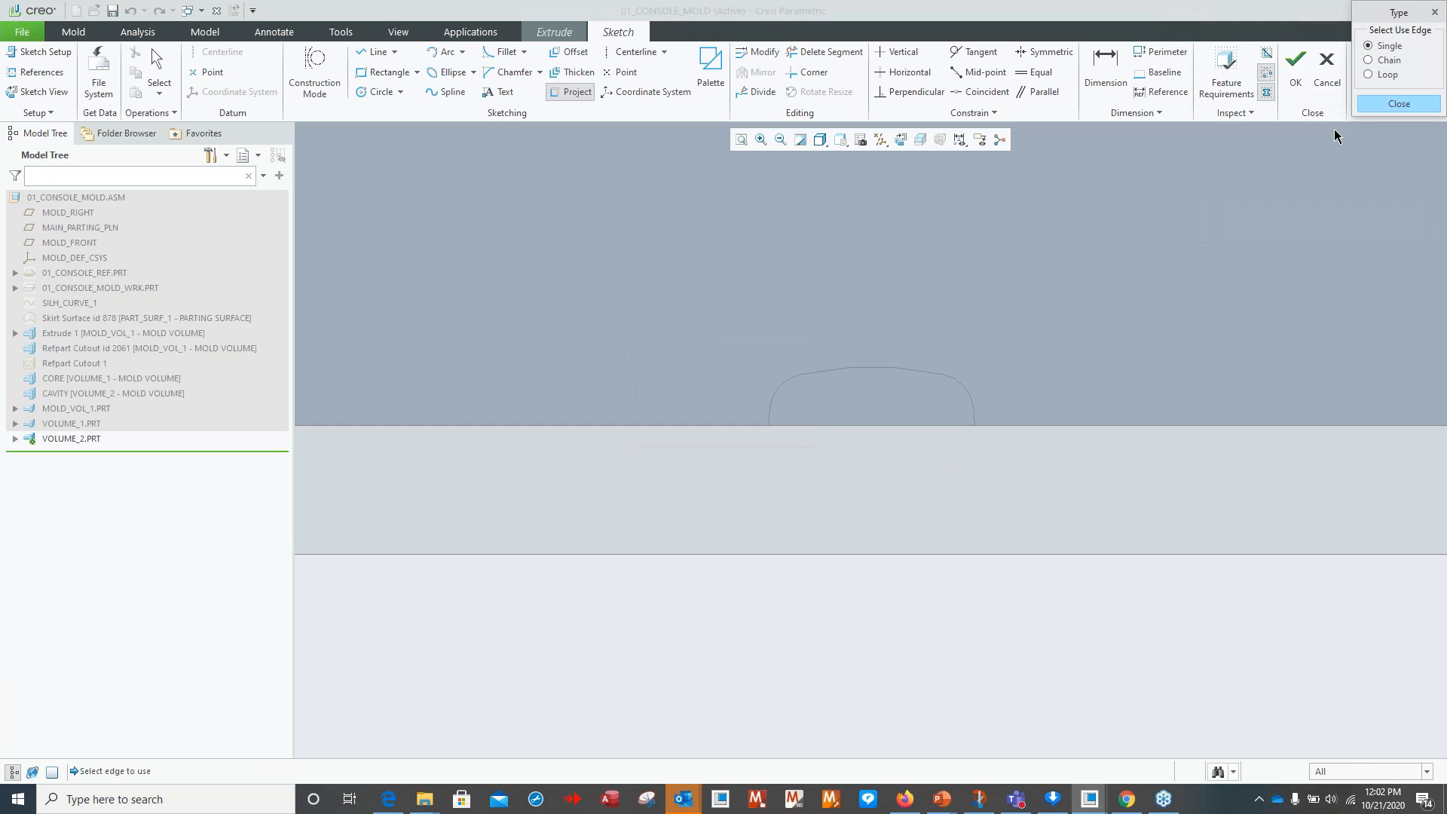
pyautogui.click(1368, 74)
pyautogui.click(854, 402)
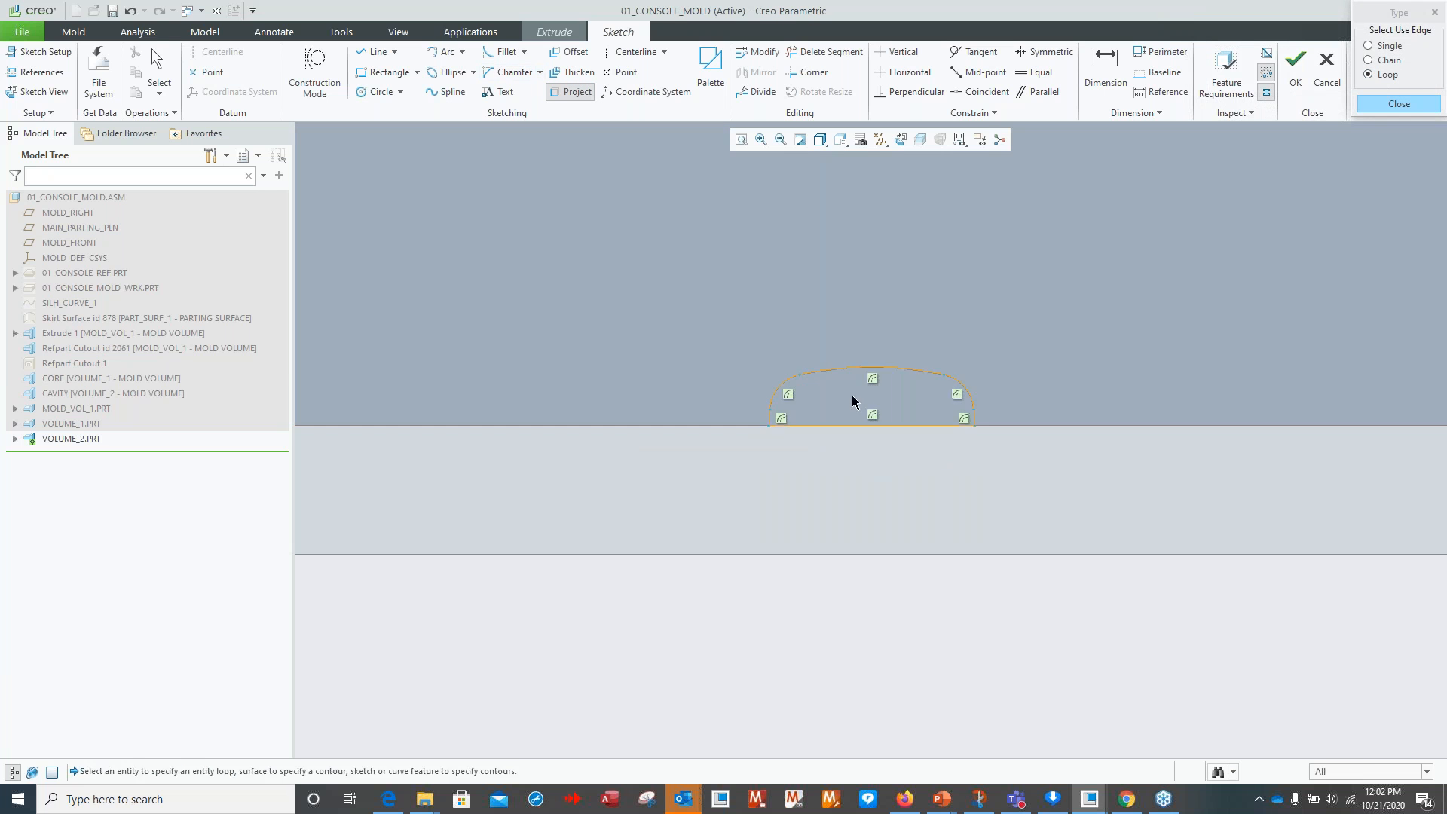
pyautogui.click(1399, 104)
pyautogui.click(1294, 62)
# Extrude the section as a Remove Material cut in the flipped direction with Through All depth in VOLUME_2.PRT.
pyautogui.moveTo(1019, 438); pyautogui.dragTo(1027, 472, button='middle')
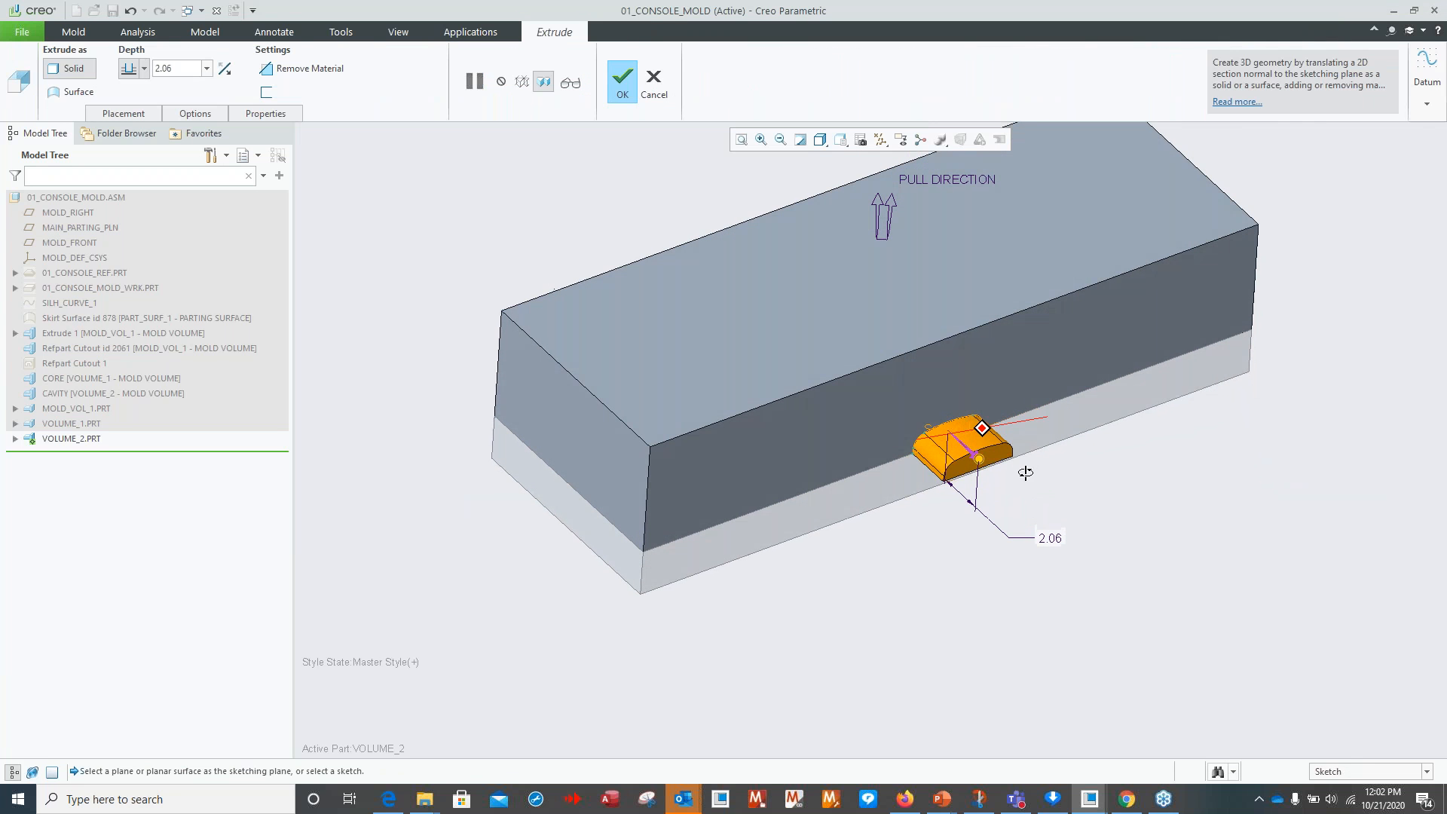
pyautogui.click(225, 70)
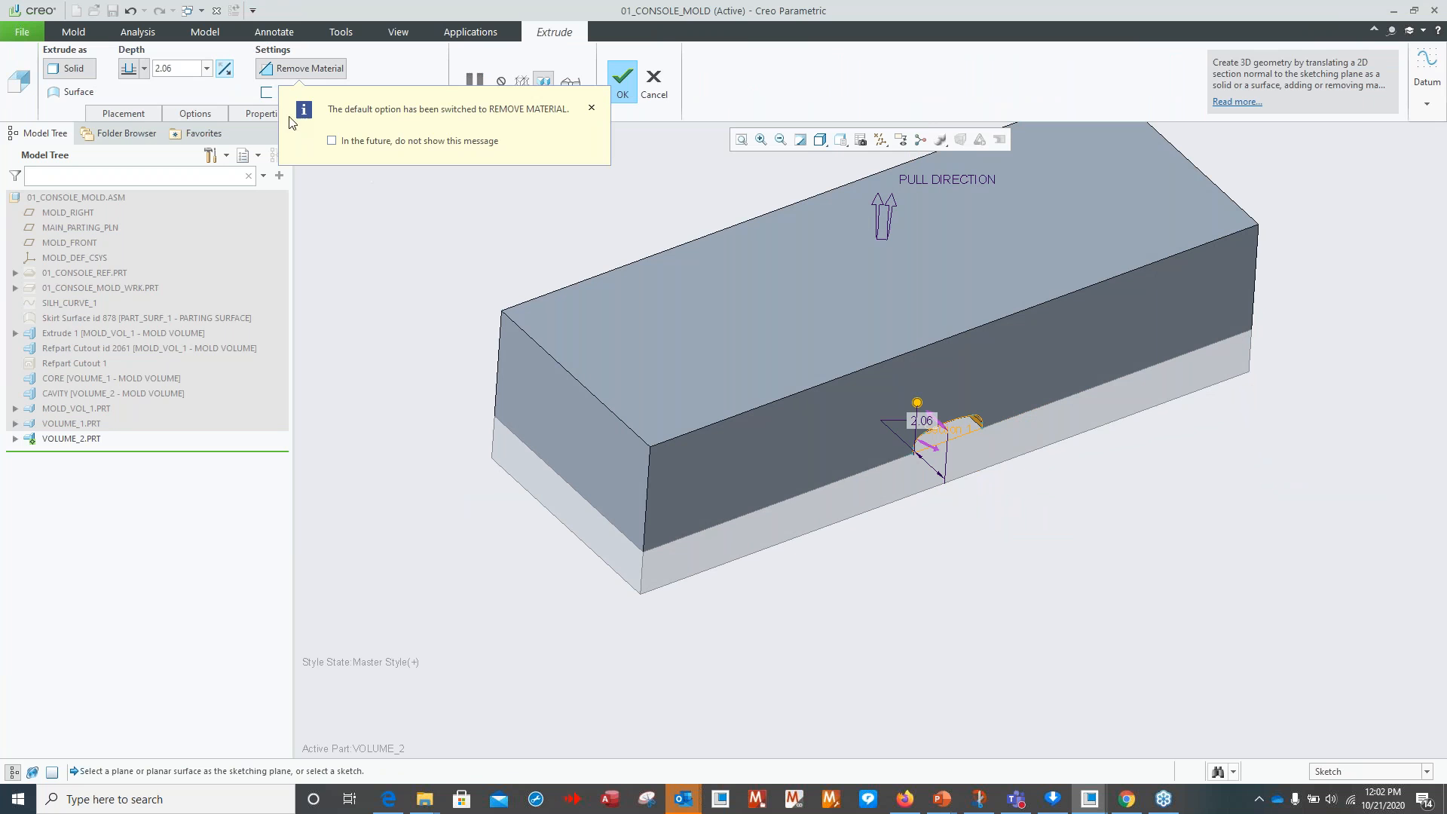
pyautogui.click(144, 68)
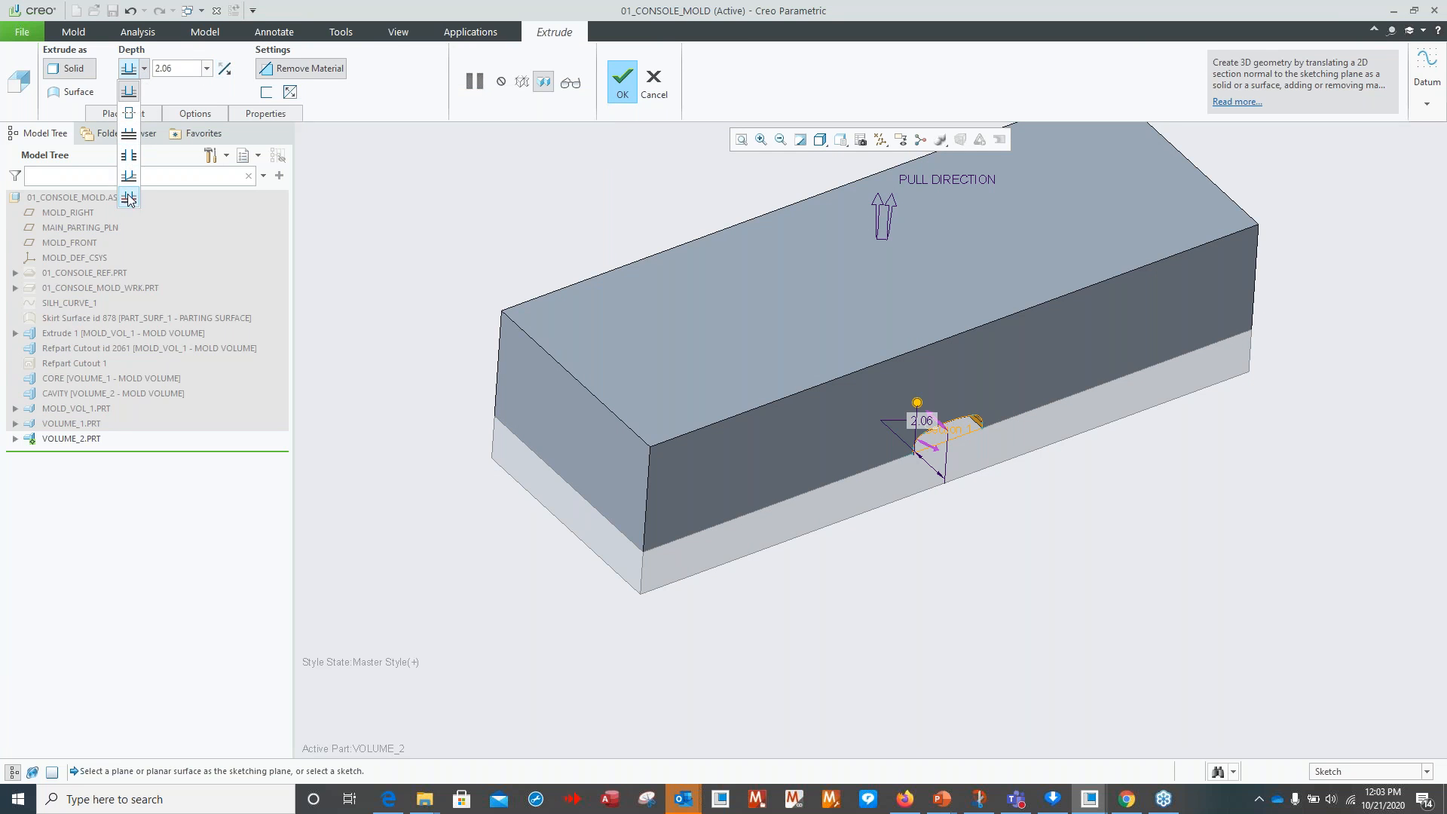
pyautogui.click(129, 155)
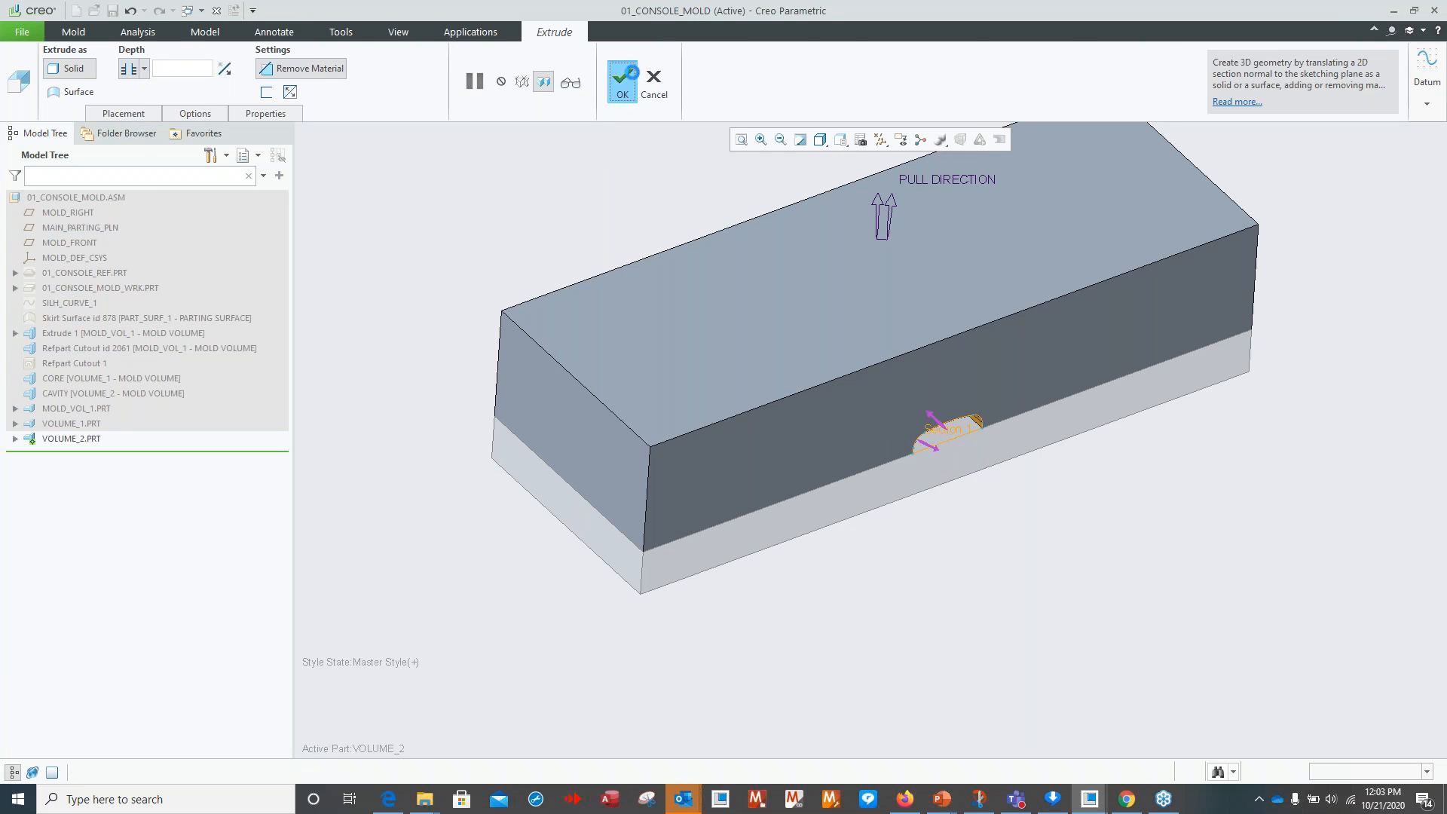
pyautogui.click(622, 80)
# Activate the top-level assembly 01_CONSOLE_MOLD.ASM.
pyautogui.click(676, 236)
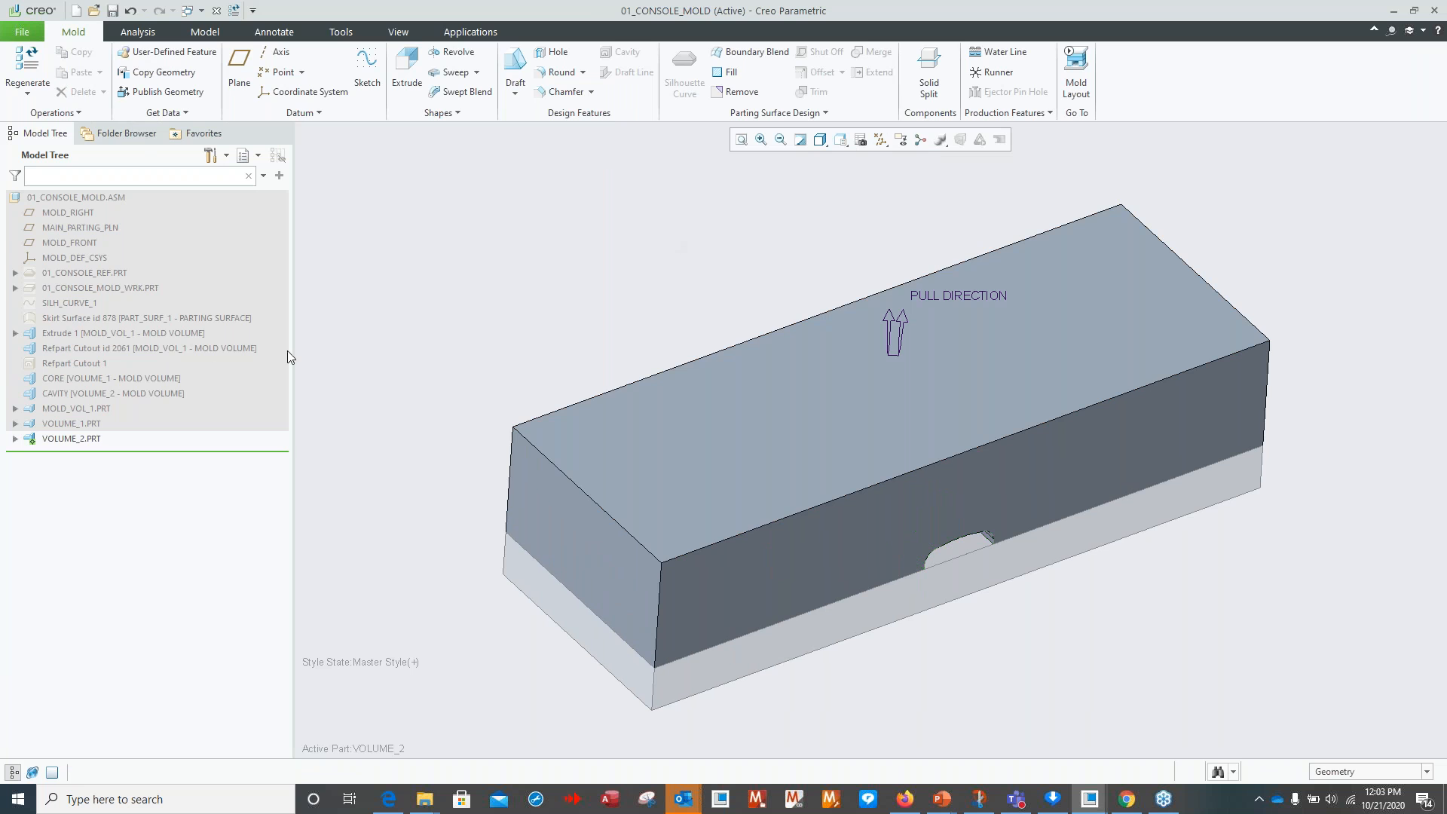
pyautogui.click(94, 199)
pyautogui.click(103, 134)
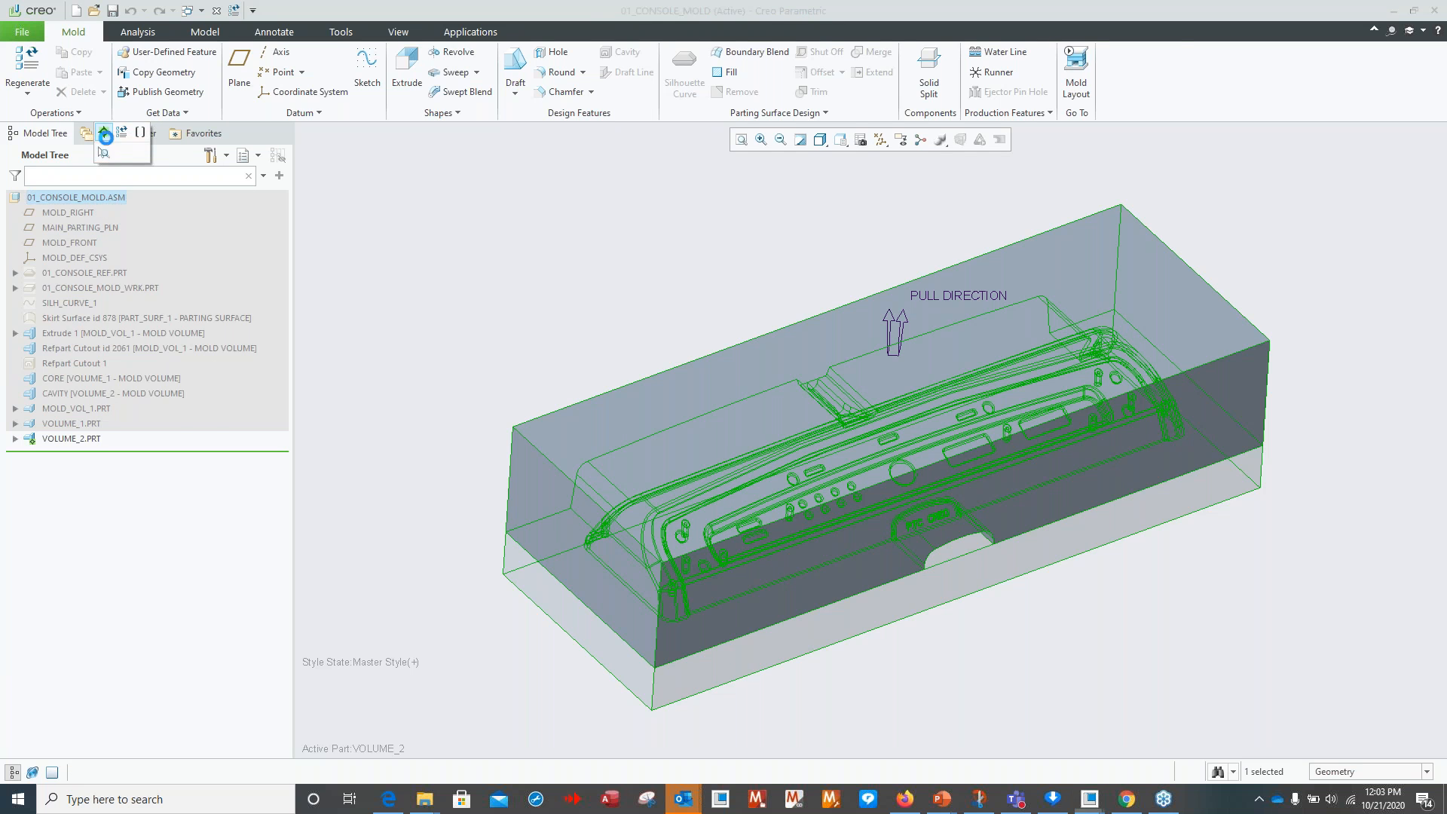
pyautogui.moveTo(429, 343); pyautogui.dragTo(646, 309, button='middle')
# Activate MOLD_VOL_1.PRT and examine its end face with the engraved PTC CREO lettering.
pyautogui.click(87, 409)
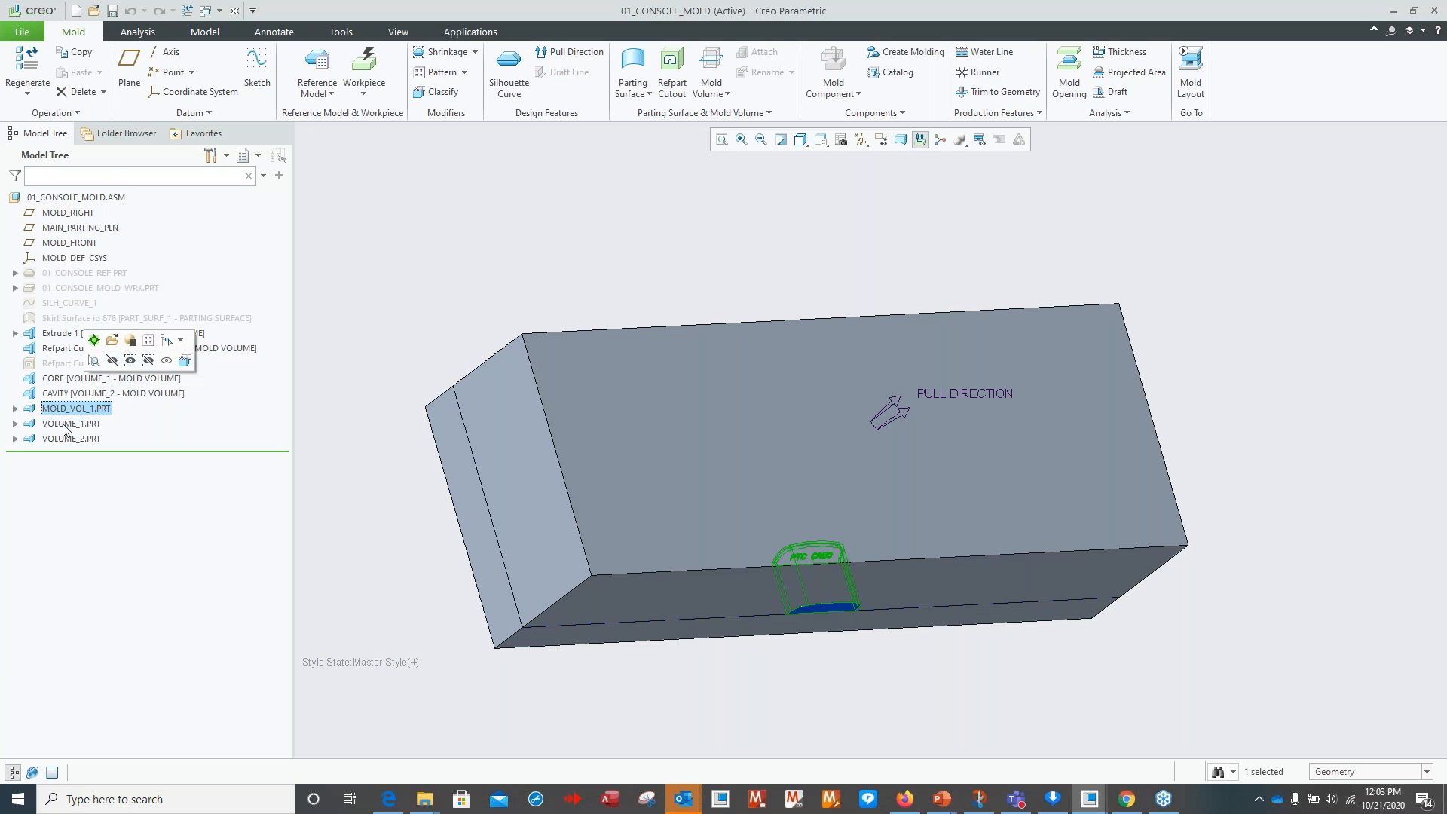
pyautogui.click(96, 341)
pyautogui.moveTo(726, 420); pyautogui.dragTo(811, 482, button='middle')
pyautogui.scroll(-5, 584, 338)
pyautogui.scroll(-5, 582, 337)
pyautogui.keyDown('shift'); pyautogui.moveTo(613, 354); pyautogui.dragTo(680, 511, button='middle'); pyautogui.keyUp('shift')
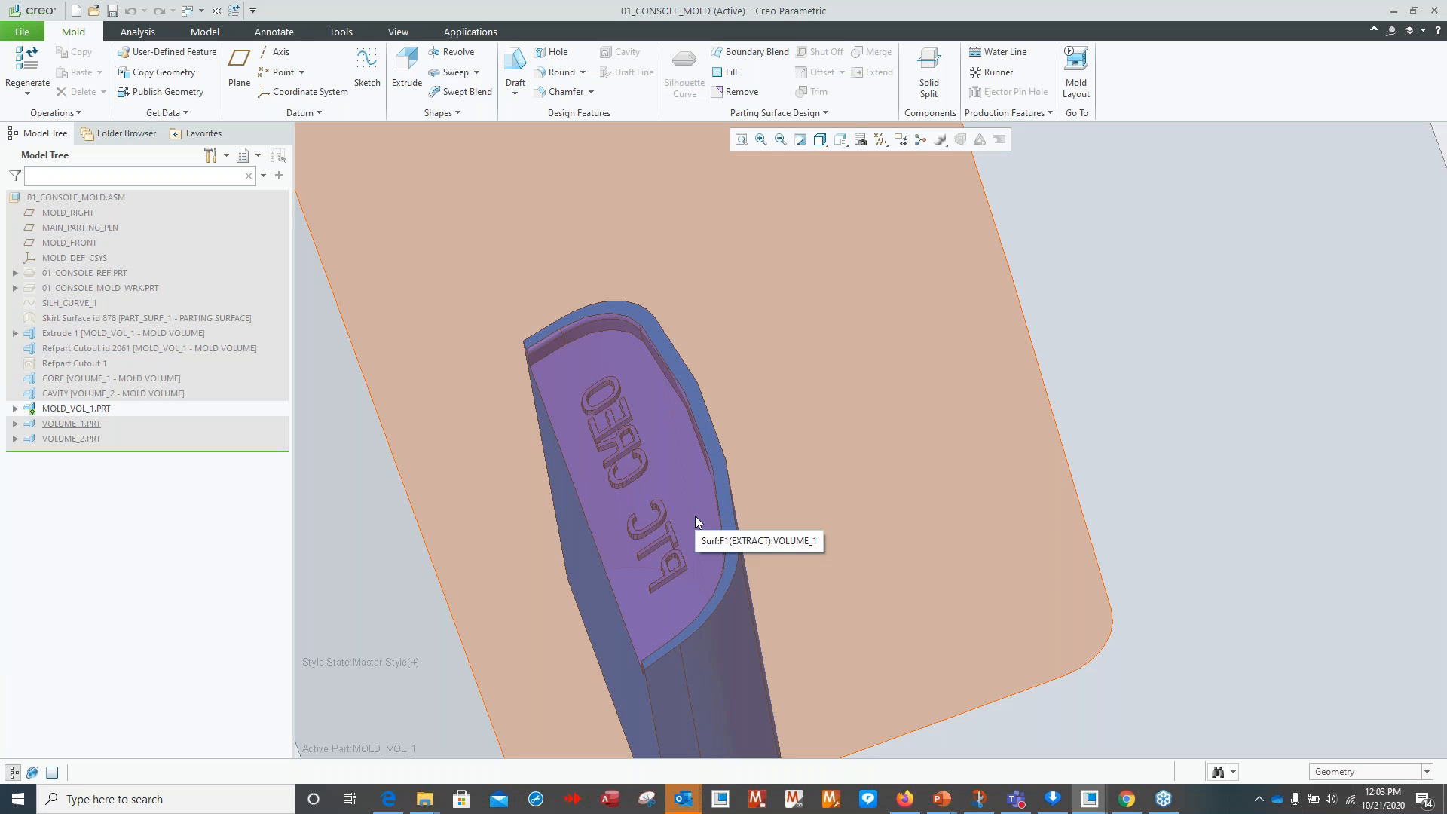
pyautogui.moveTo(733, 507)
pyautogui.mouseDown(button='middle')
pyautogui.moveTo(652, 557)
pyautogui.moveTo(729, 507)
pyautogui.moveTo(1104, 376)
pyautogui.mouseUp(button='middle')
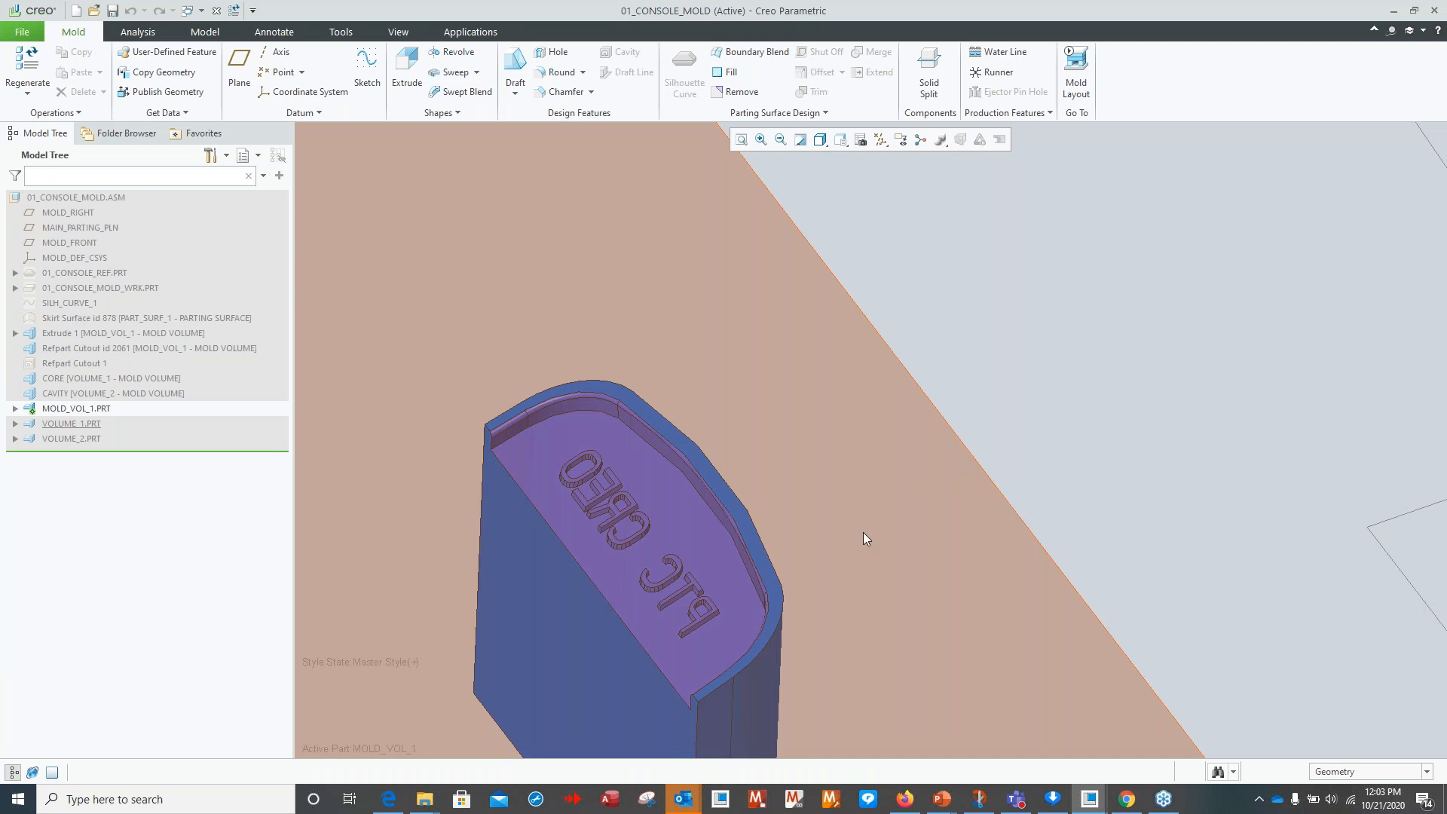
pyautogui.scroll(5, 882, 515)
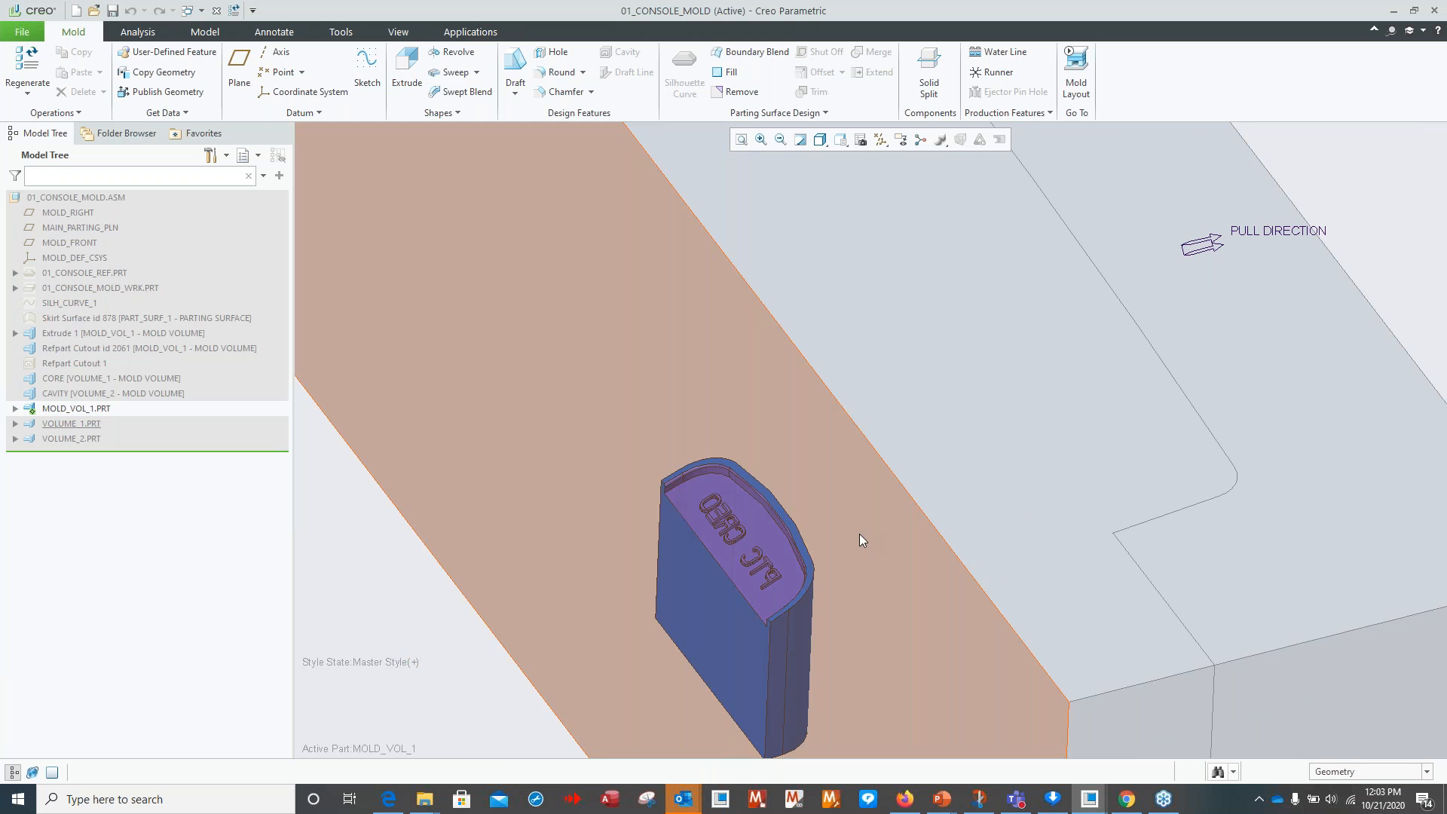
pyautogui.moveTo(911, 500); pyautogui.dragTo(784, 494, button='middle')
pyautogui.hotkey('ctrl', 'd')
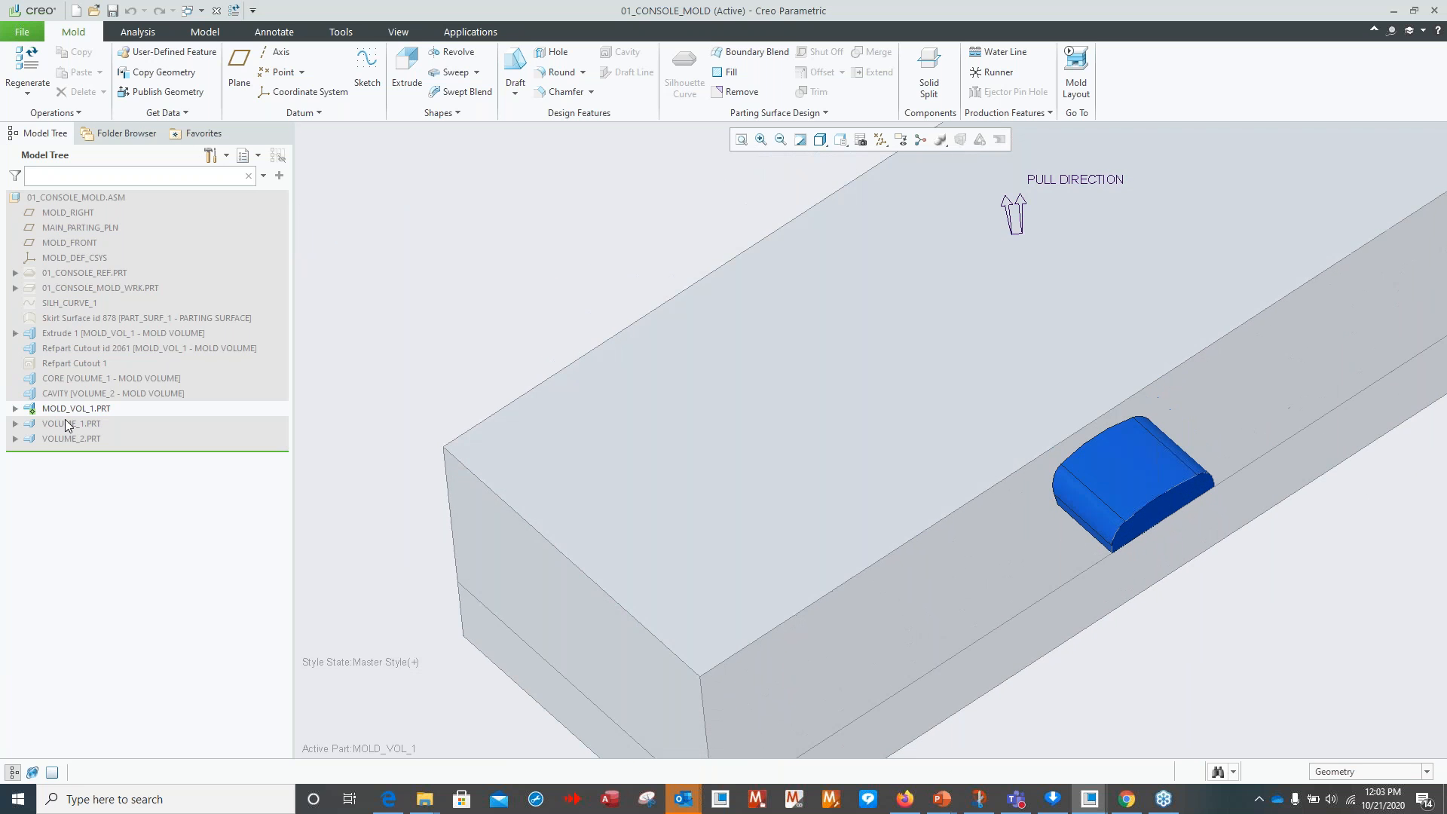
# Try to hide VOLUME_1.PRT and VOLUME_2.PRT.
pyautogui.click(66, 425)
pyautogui.keyDown('ctrl'); pyautogui.click(66, 439); pyautogui.keyUp('ctrl')
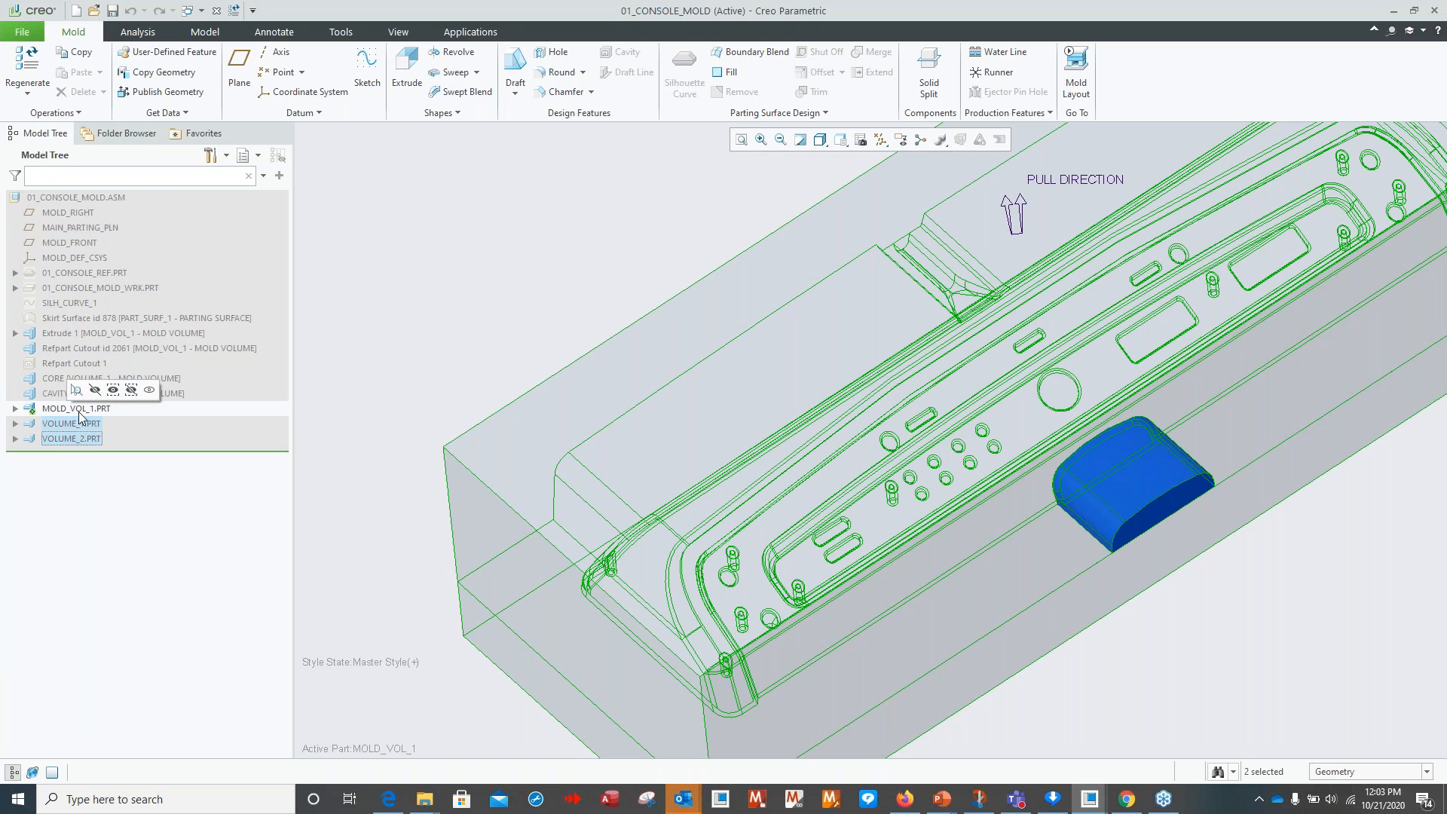
pyautogui.click(94, 390)
# Make 01_CONSOLE_MOLD.ASM the active model again in place of MOLD_VOL_1.PRT.
pyautogui.click(61, 197)
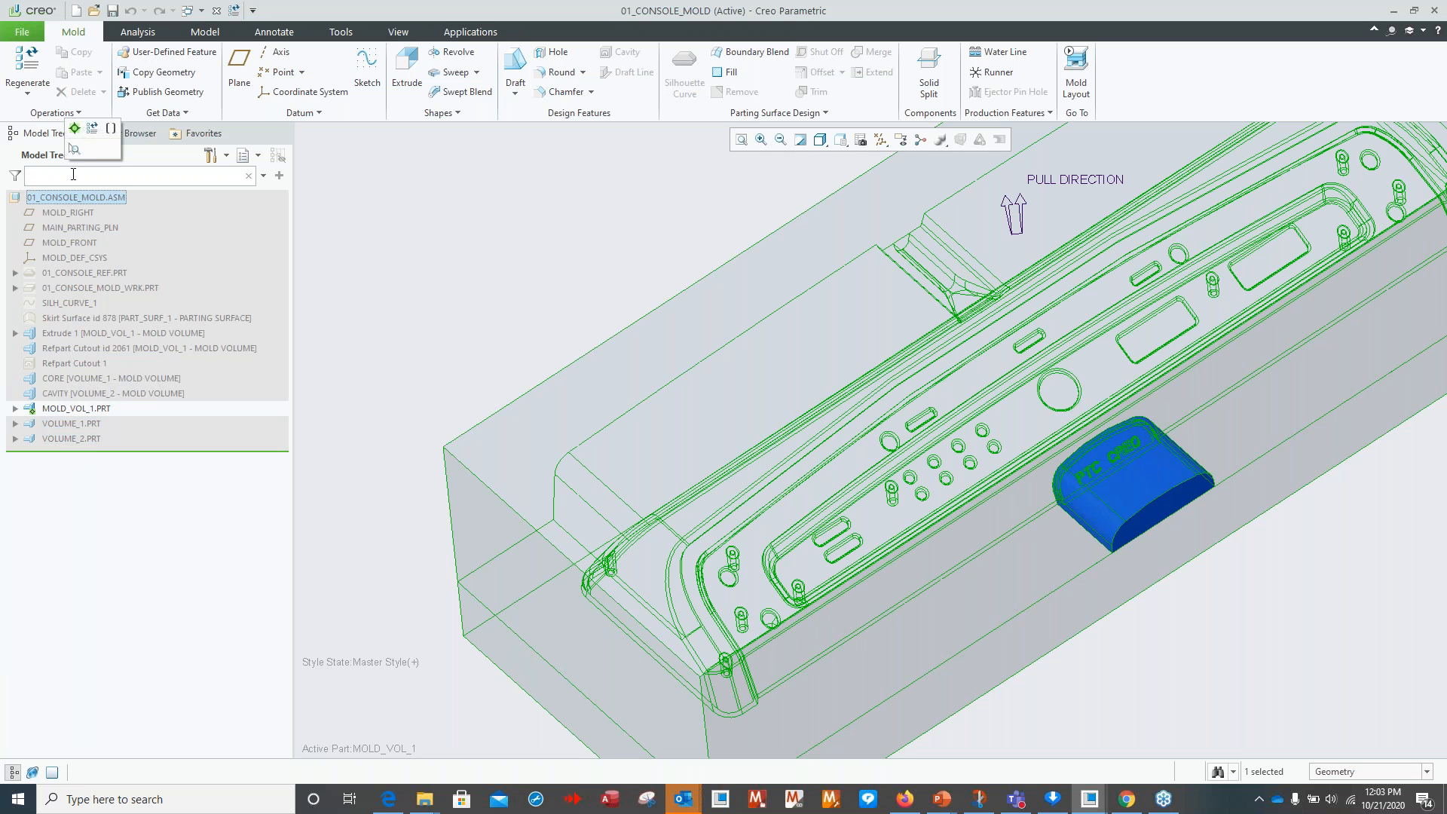
pyautogui.click(75, 129)
pyautogui.scroll(3, 826, 440)
pyautogui.moveTo(816, 546)
pyautogui.mouseDown(button='middle')
pyautogui.moveTo(855, 538)
pyautogui.moveTo(1025, 603)
pyautogui.mouseUp(button='middle')
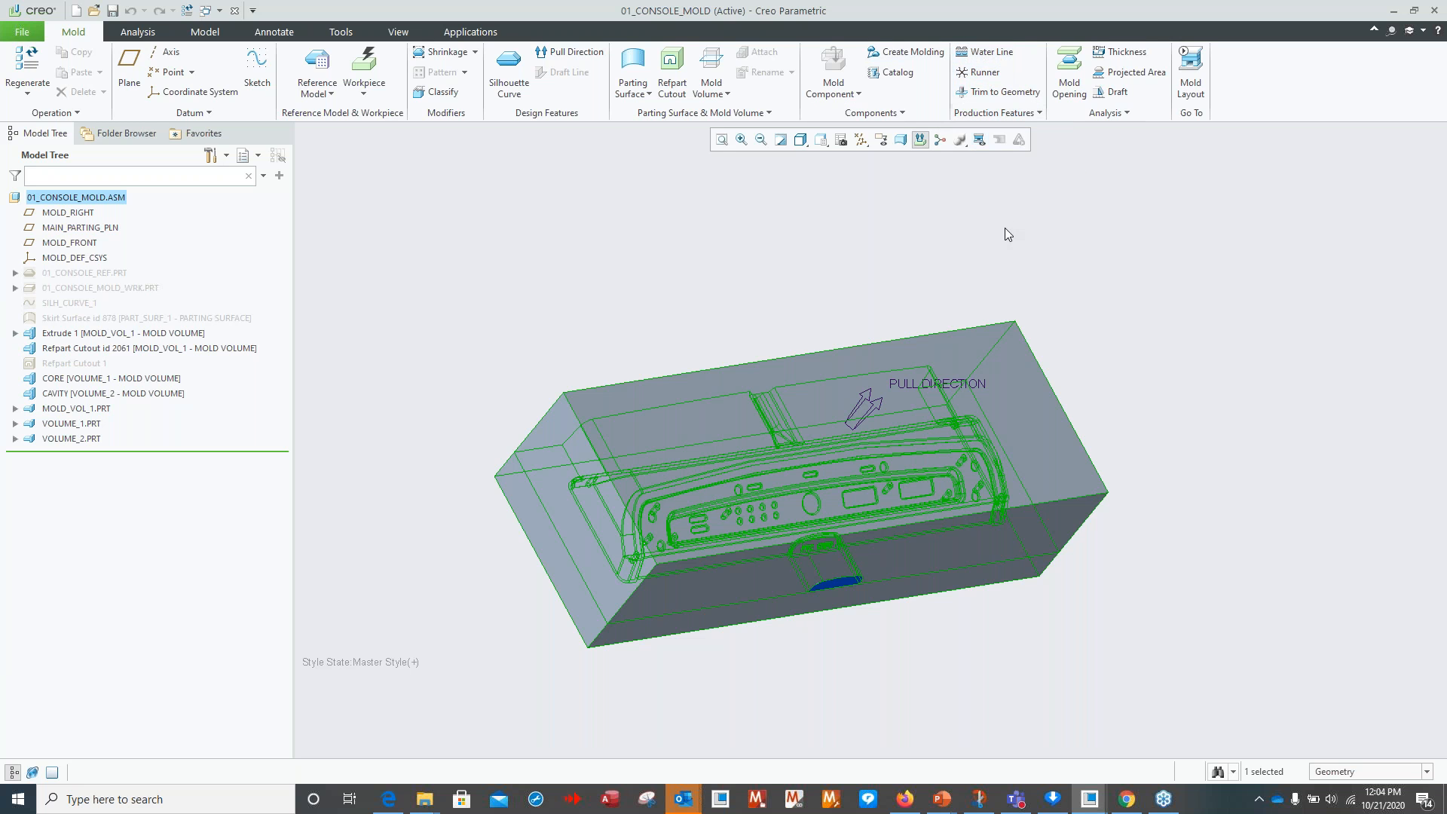
pyautogui.moveTo(1013, 235)
pyautogui.mouseDown(button='middle')
pyautogui.moveTo(1026, 270)
pyautogui.moveTo(1002, 240)
pyautogui.mouseUp(button='middle')
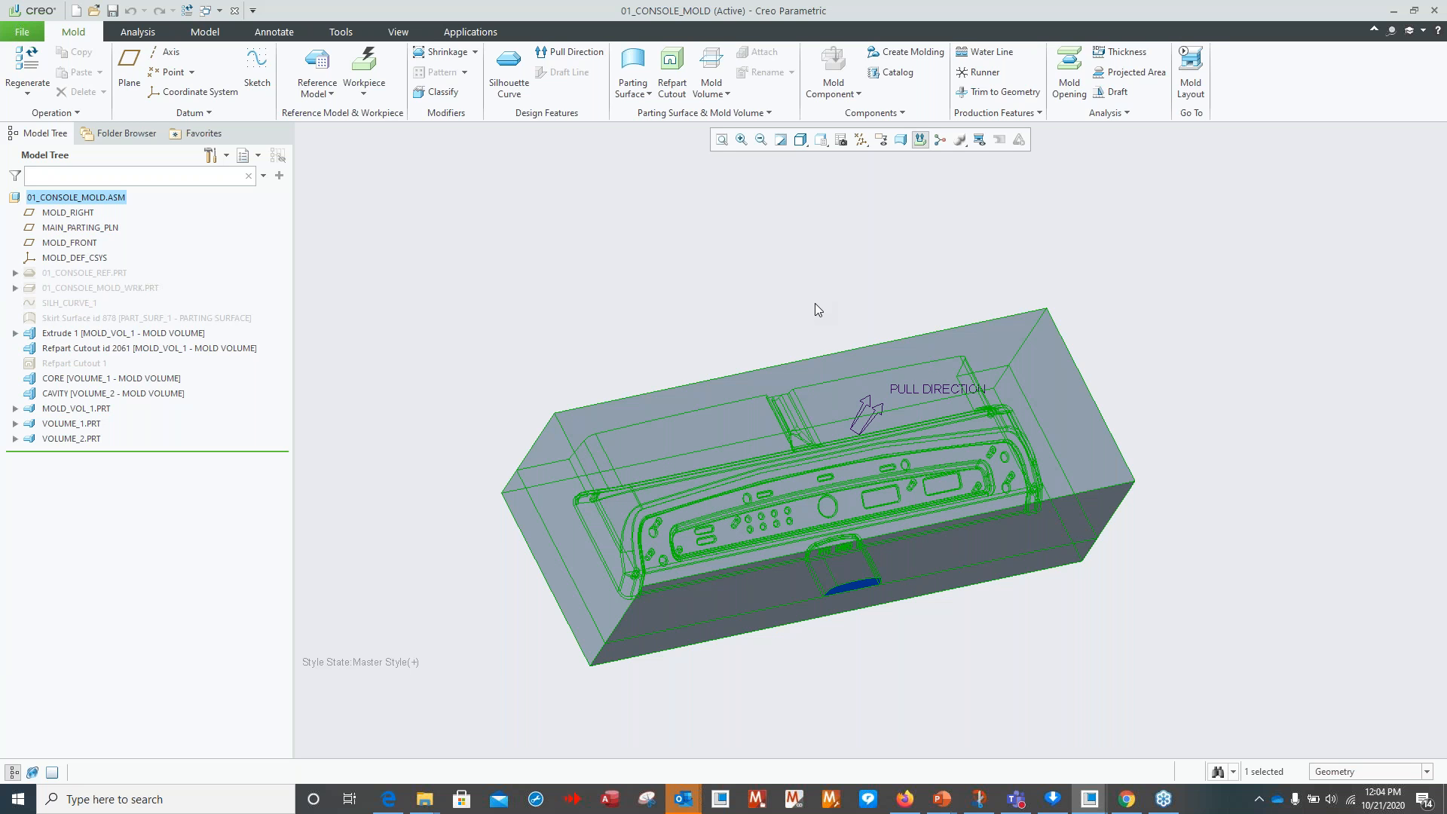
pyautogui.moveTo(1014, 639); pyautogui.dragTo(1121, 590, button='middle')
pyautogui.moveTo(924, 607); pyautogui.dragTo(853, 660, button='middle')
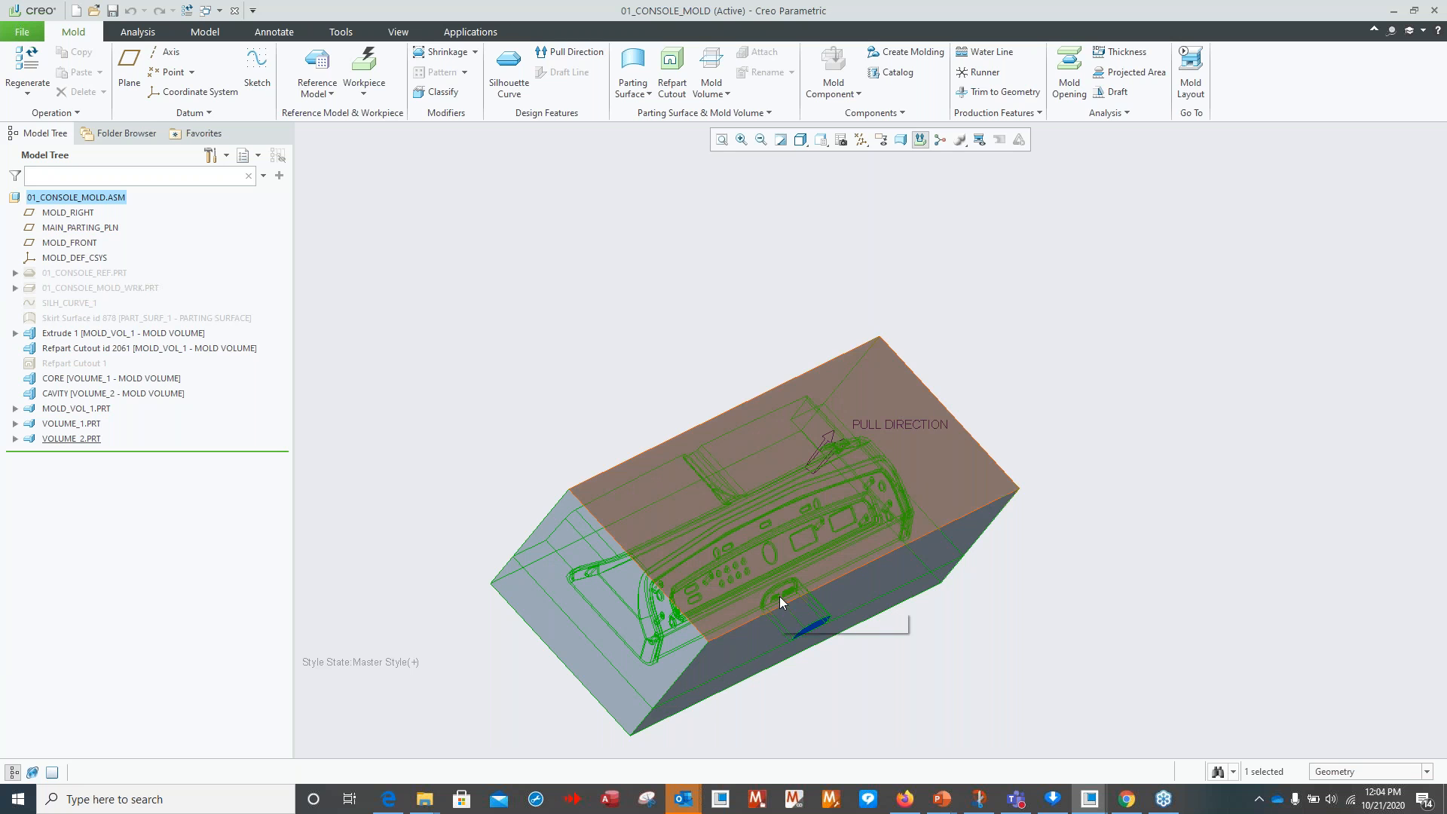
pyautogui.keyDown('shift'); pyautogui.moveTo(779, 596); pyautogui.dragTo(943, 662, button='middle'); pyautogui.keyUp('shift')
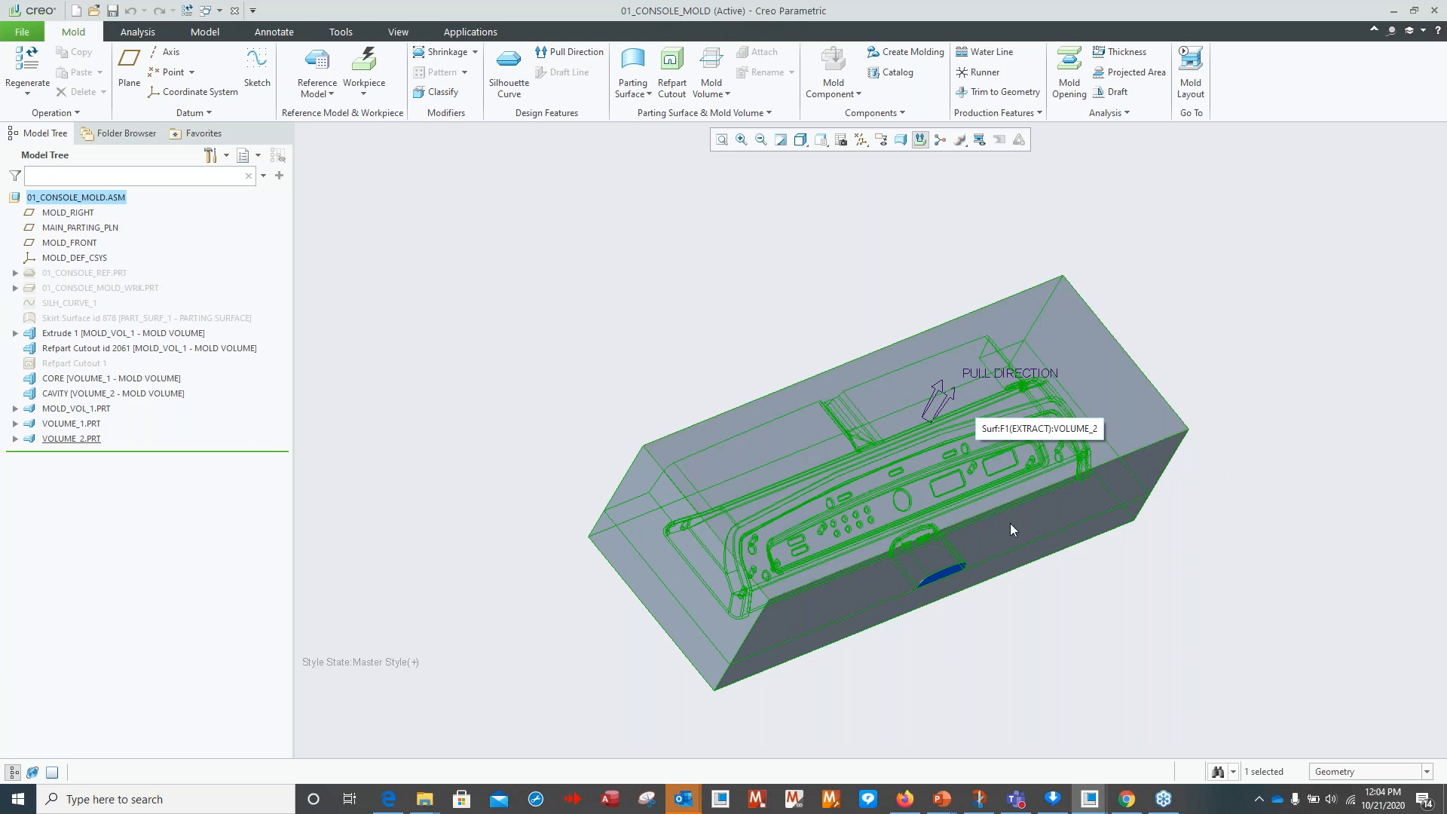
pyautogui.moveTo(1005, 562); pyautogui.dragTo(972, 557, button='middle')
# Define a mold opening step that moves MOLD_VOL_1.PRT by 15 along the short top edge of the mold block.
pyautogui.click(1067, 91)
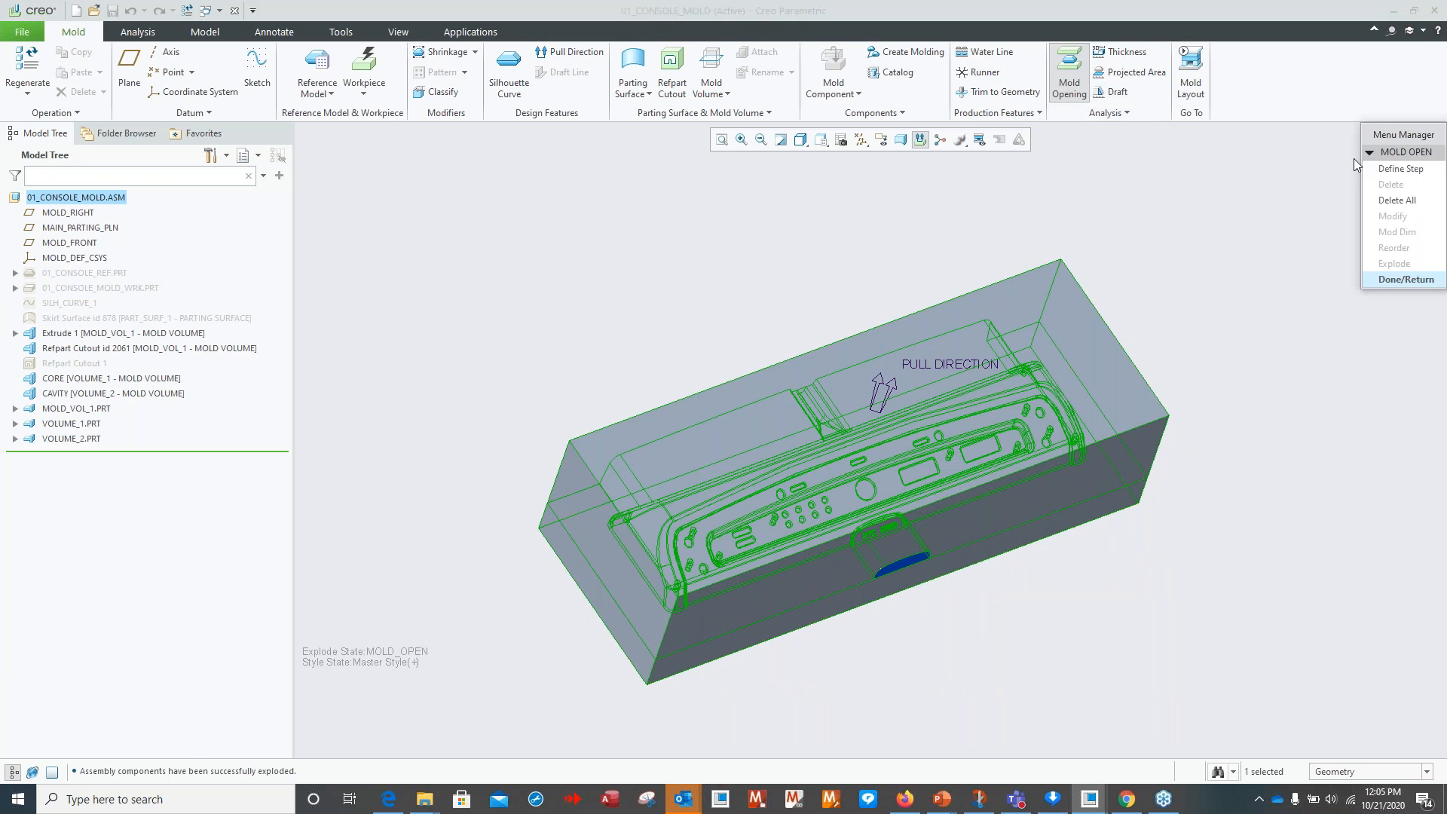
pyautogui.click(1400, 168)
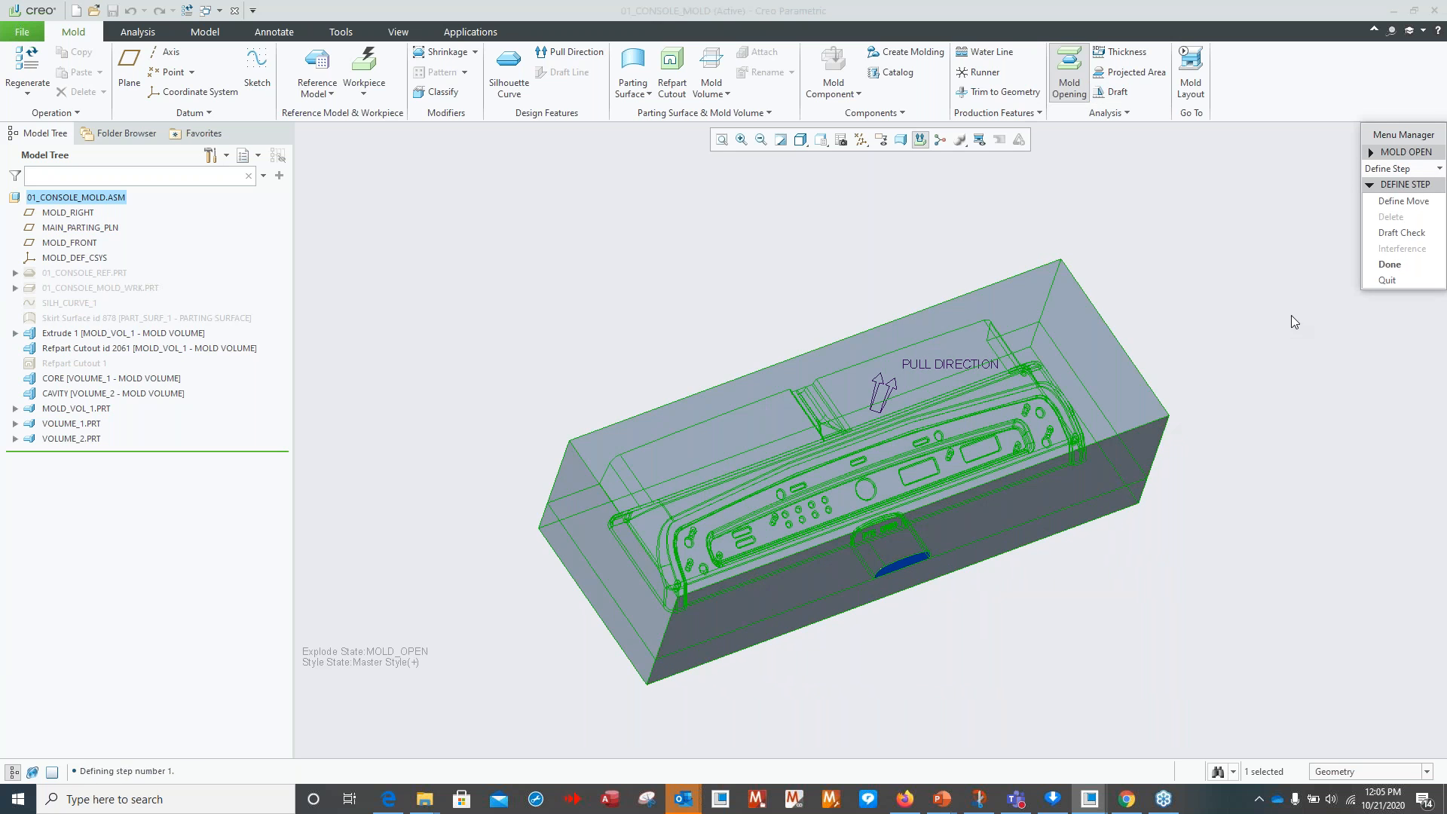
pyautogui.click(1404, 200)
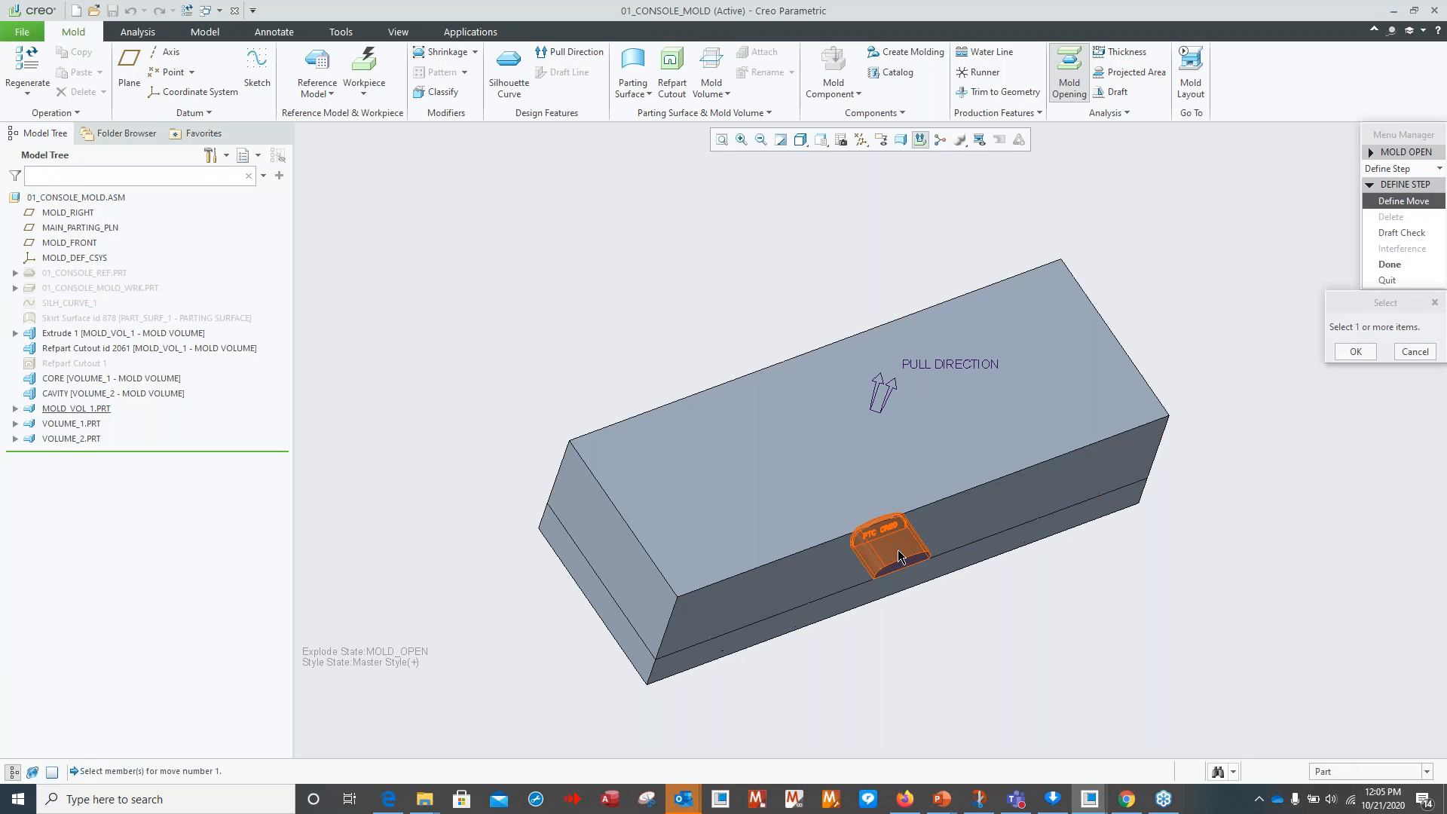
pyautogui.click(899, 558)
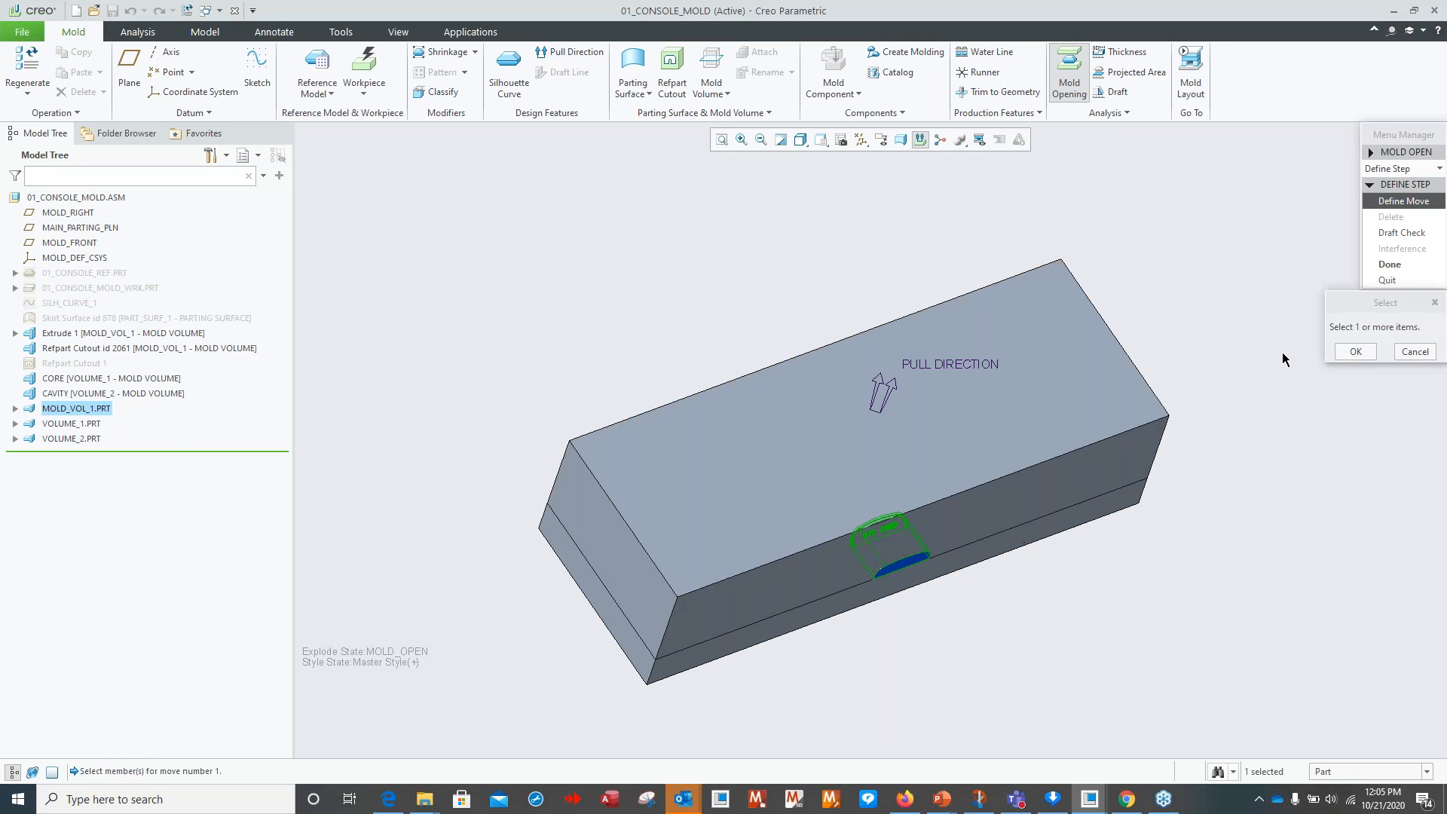
pyautogui.click(1356, 352)
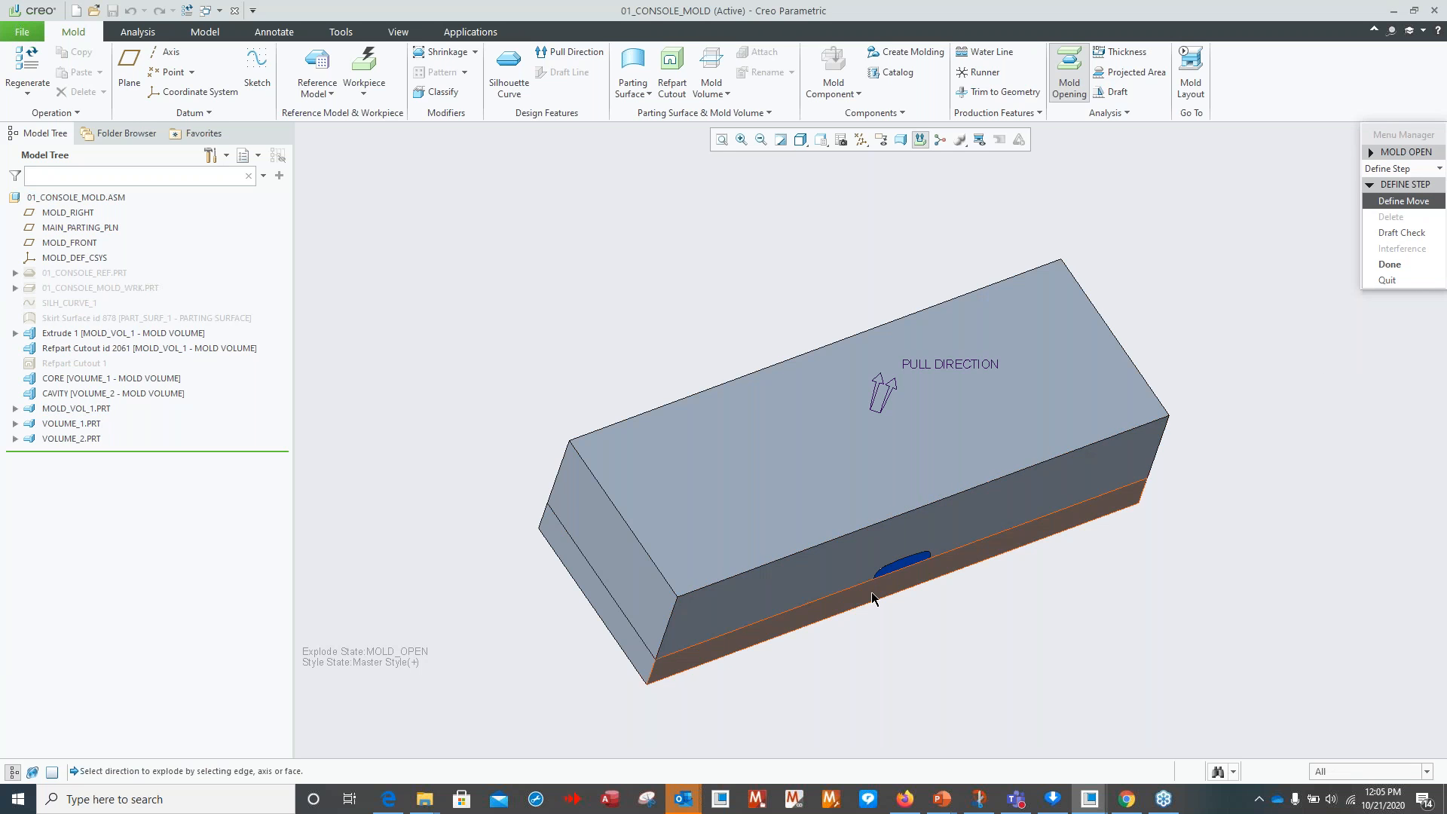
pyautogui.click(652, 560)
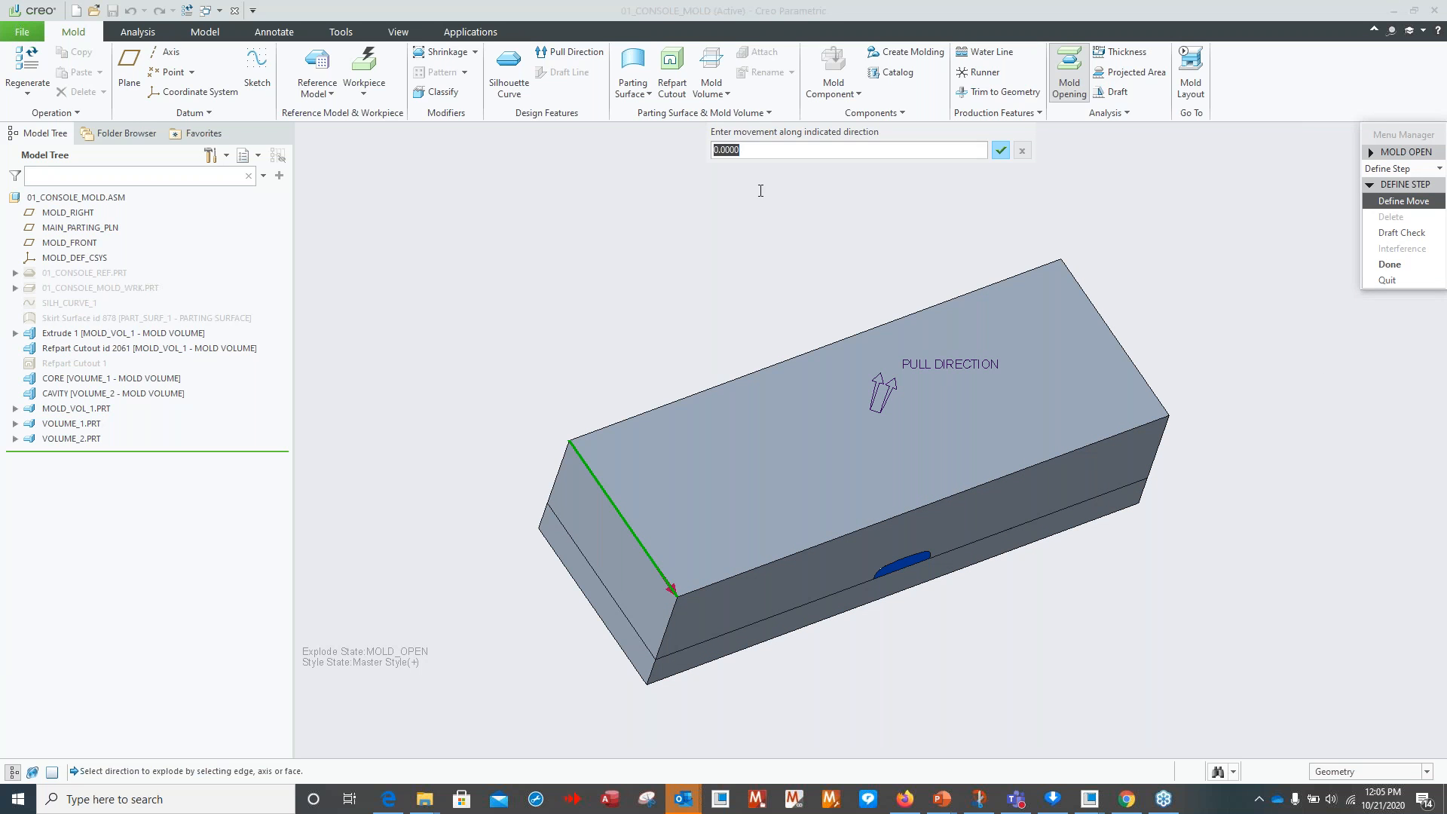
pyautogui.write('15')
pyautogui.press('Return')
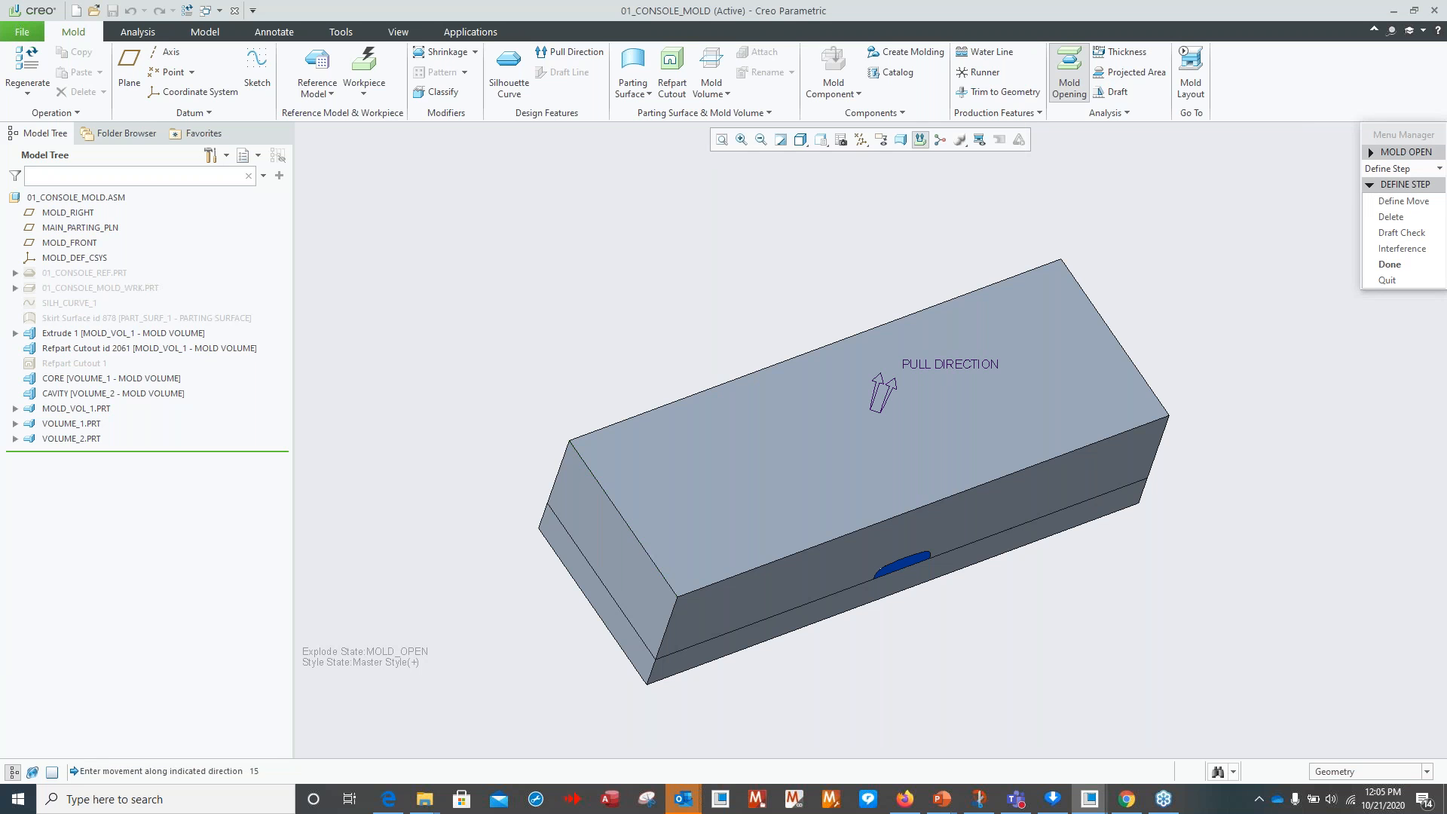
pyautogui.click(1391, 265)
pyautogui.click(1394, 263)
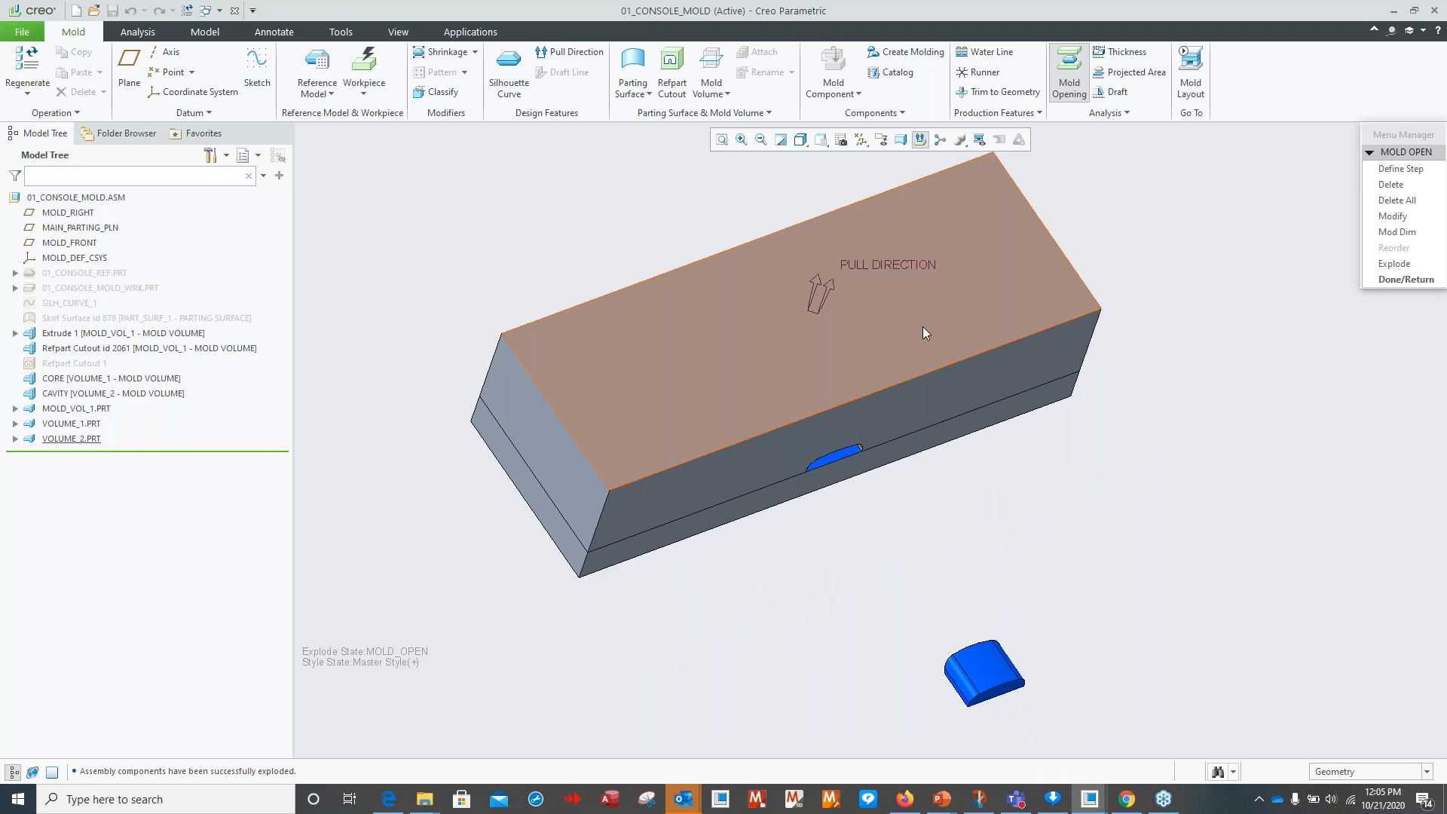
# Define a second mold opening step that moves VOLUME_2.PRT by 10 along its vertical corner edge.
pyautogui.click(1400, 169)
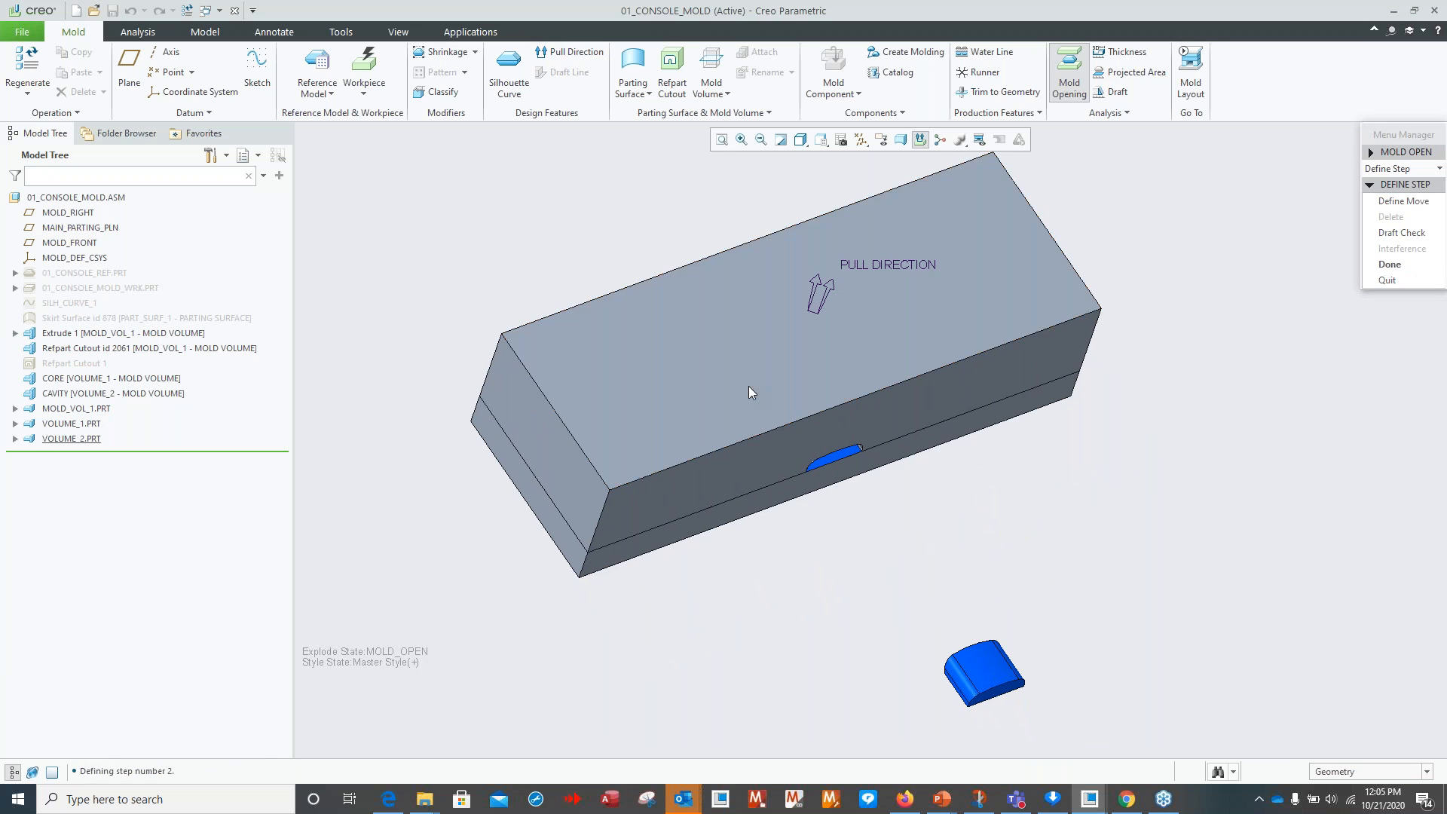
pyautogui.click(1403, 201)
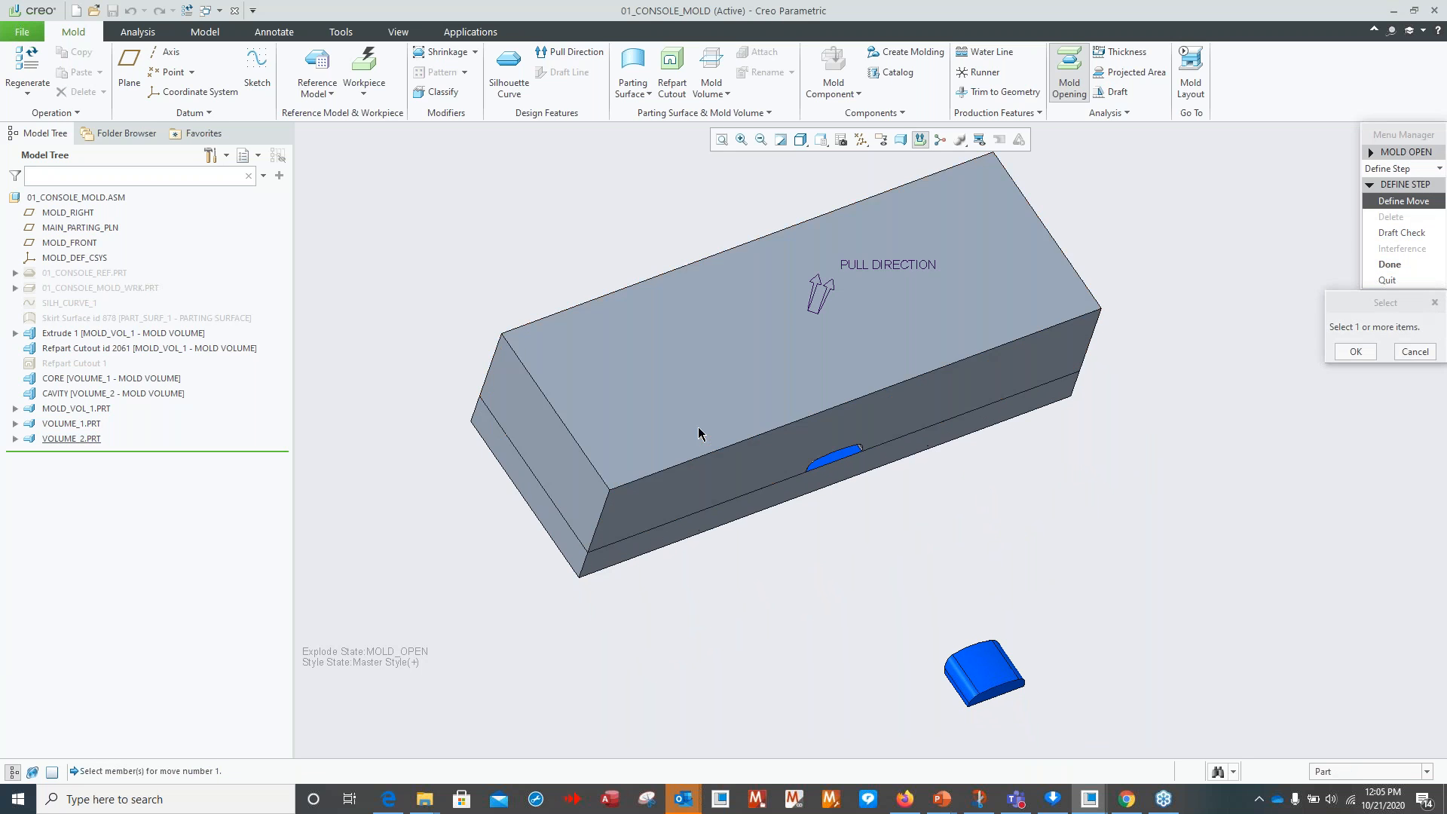
pyautogui.click(699, 427)
pyautogui.click(1355, 352)
pyautogui.click(603, 532)
pyautogui.write('10')
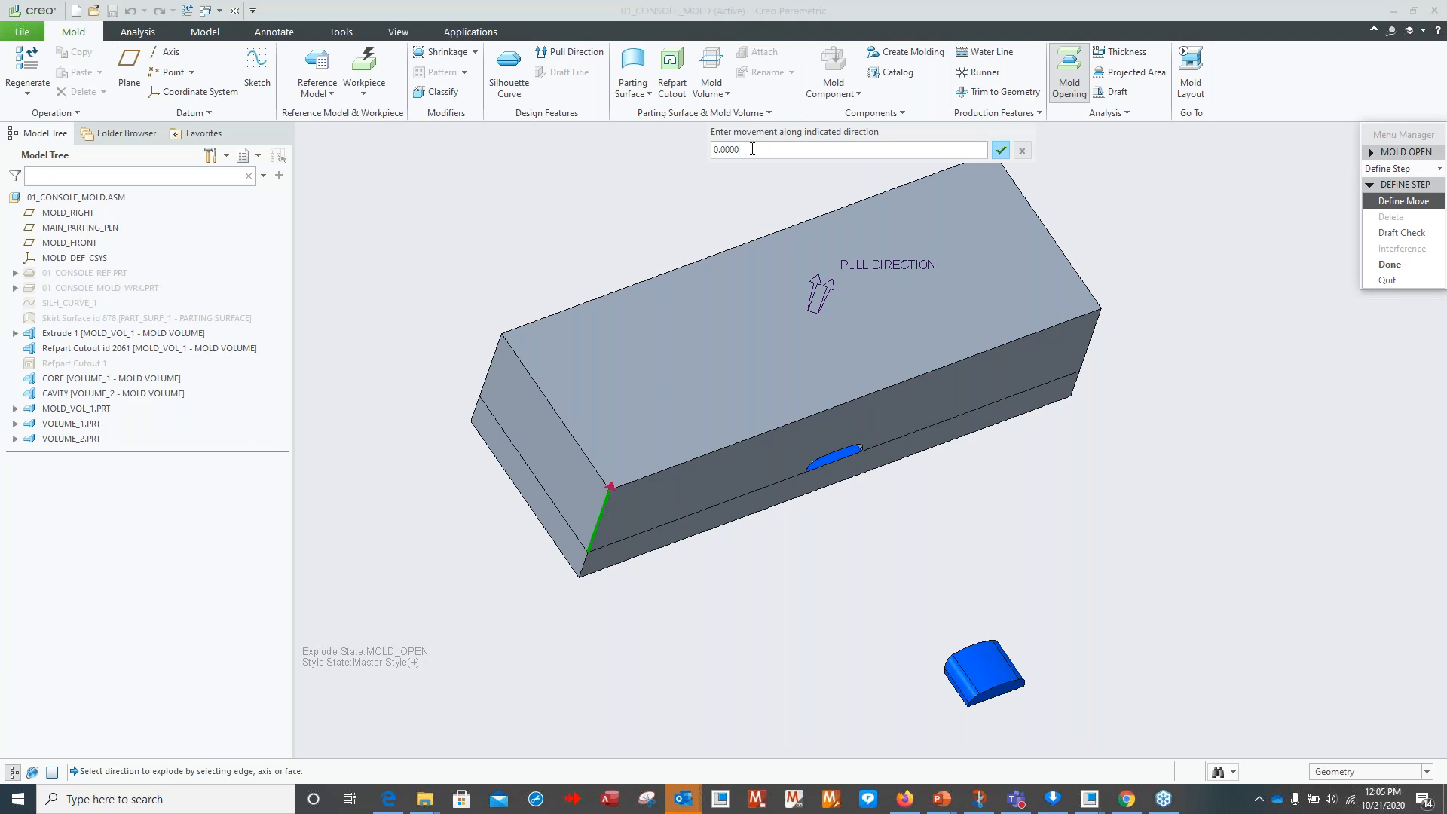
pyautogui.press('Return')
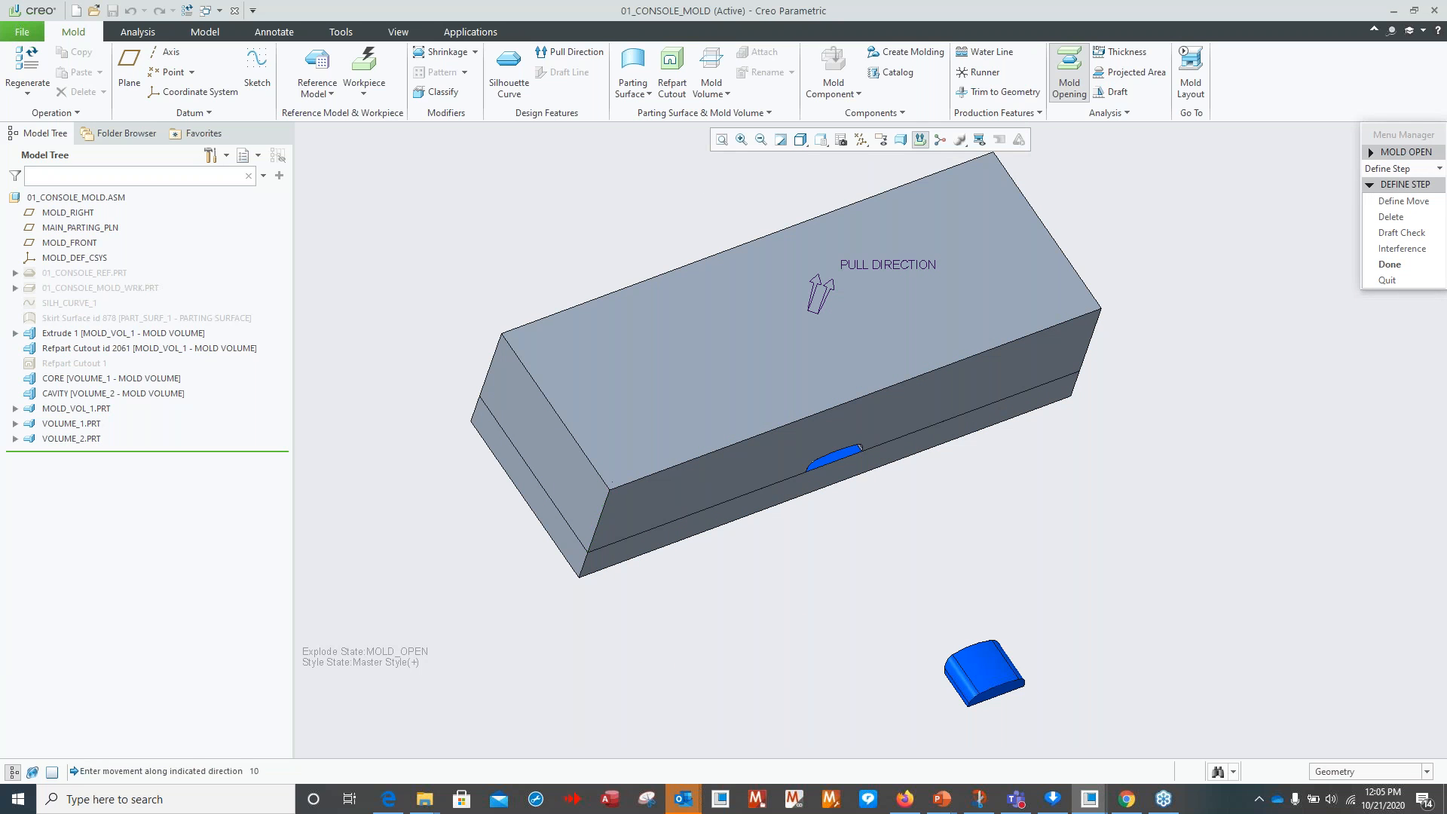
pyautogui.click(1389, 265)
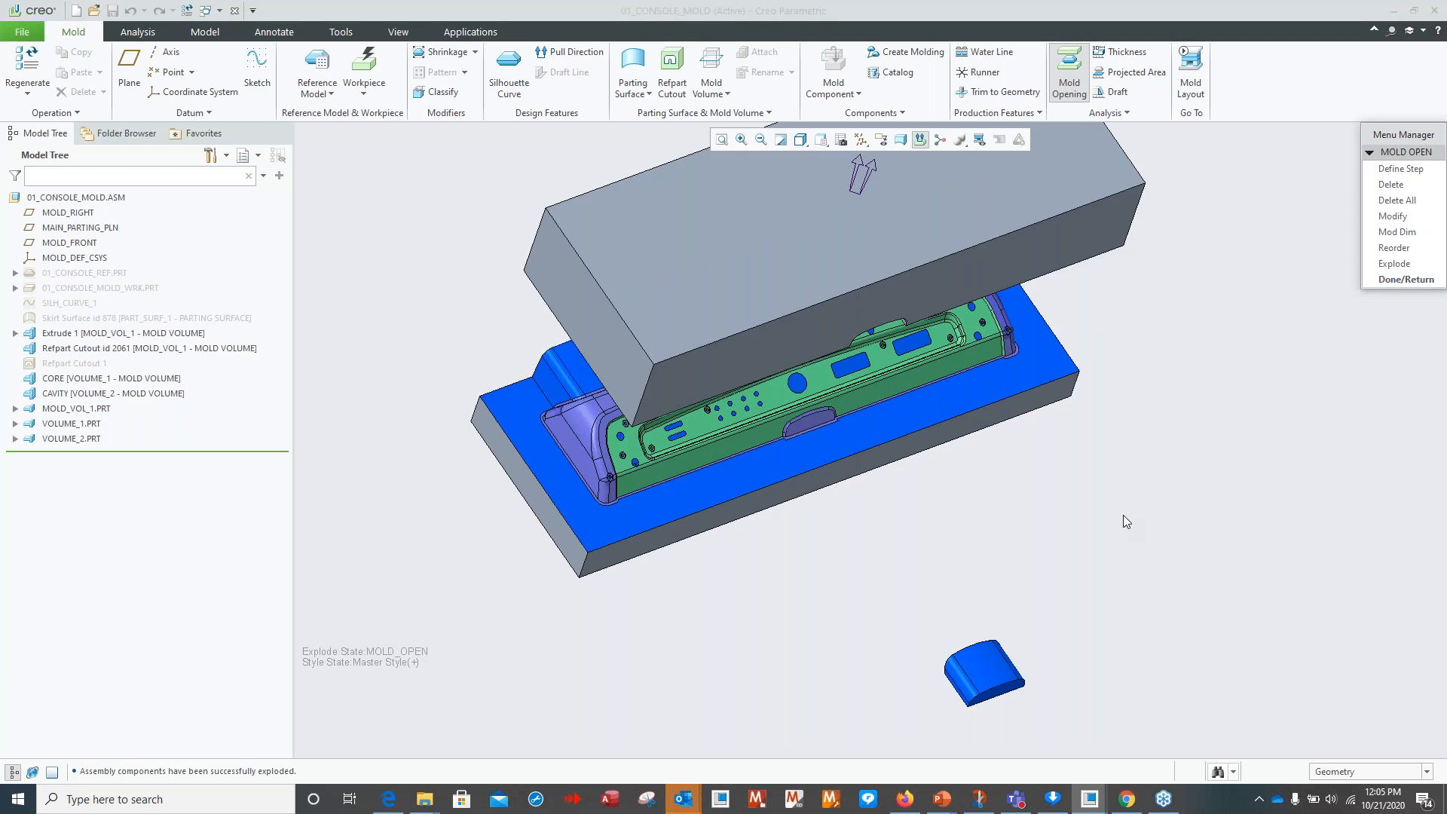
# Define a third mold opening step that moves VOLUME_1.PRT by -15 along its vertical corner edge.
pyautogui.click(1409, 169)
pyautogui.scroll(-3, 814, 594)
pyautogui.click(841, 550)
pyautogui.click(1402, 201)
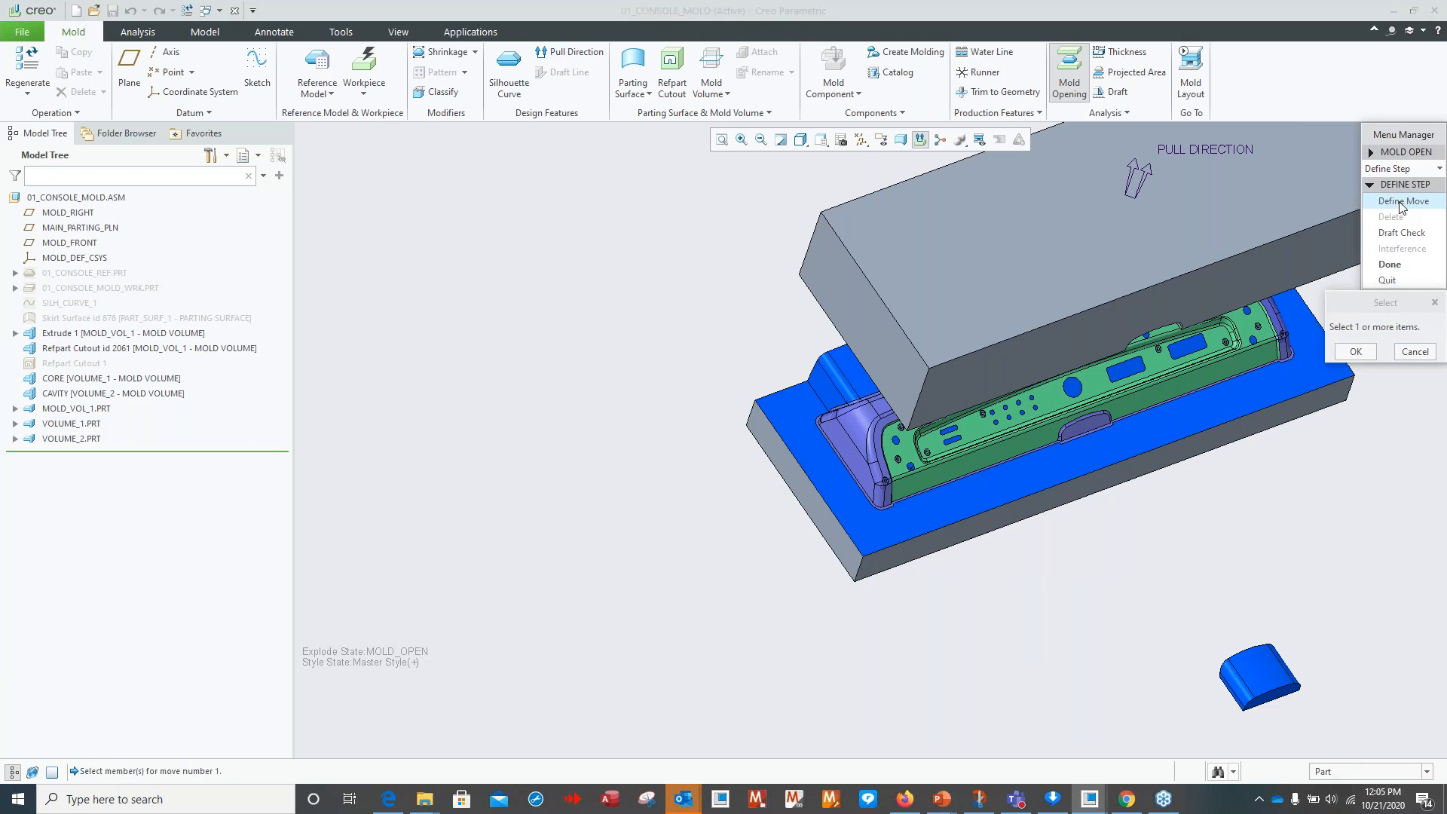
pyautogui.click(1009, 492)
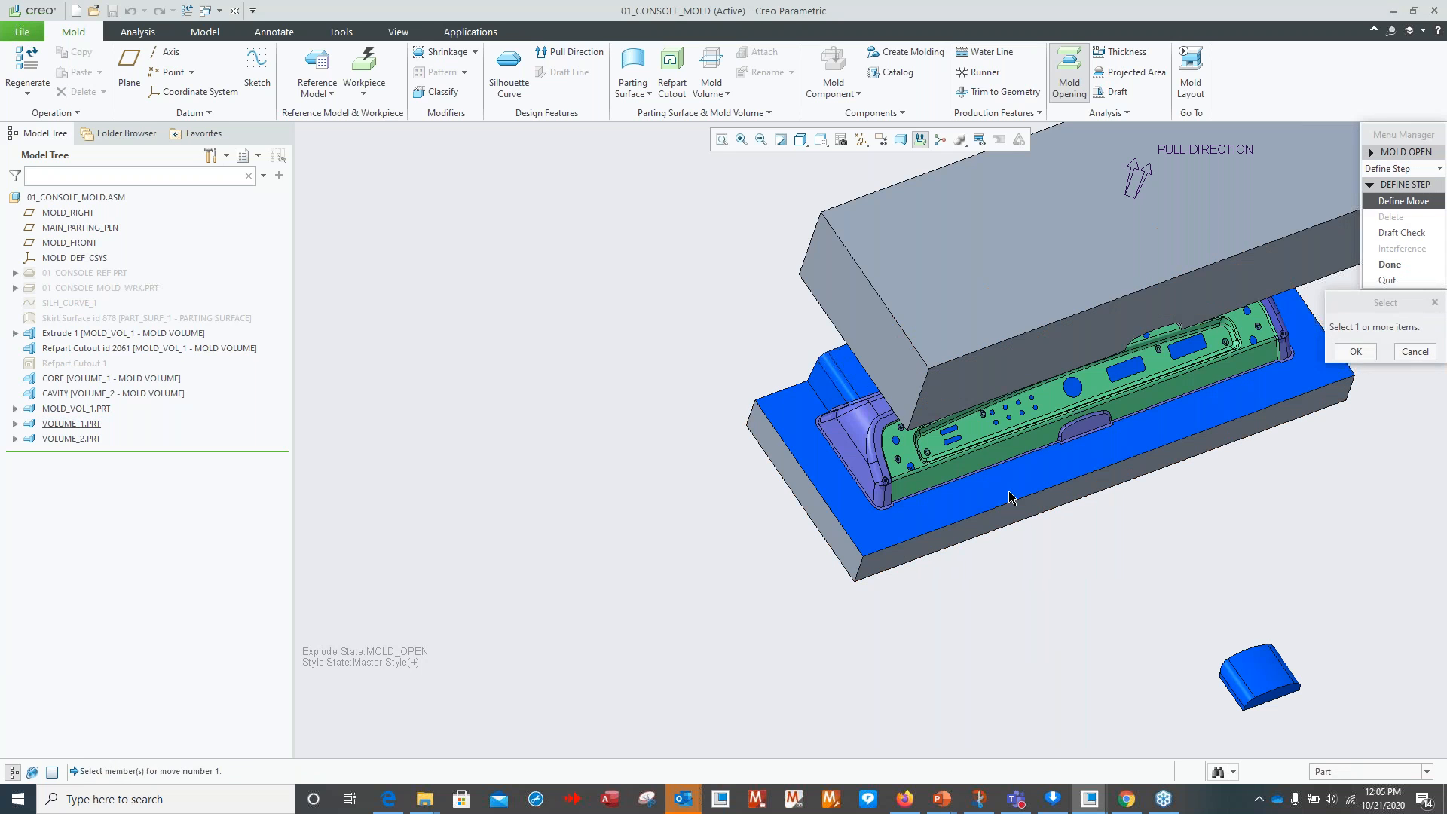
pyautogui.click(1356, 352)
pyautogui.click(862, 577)
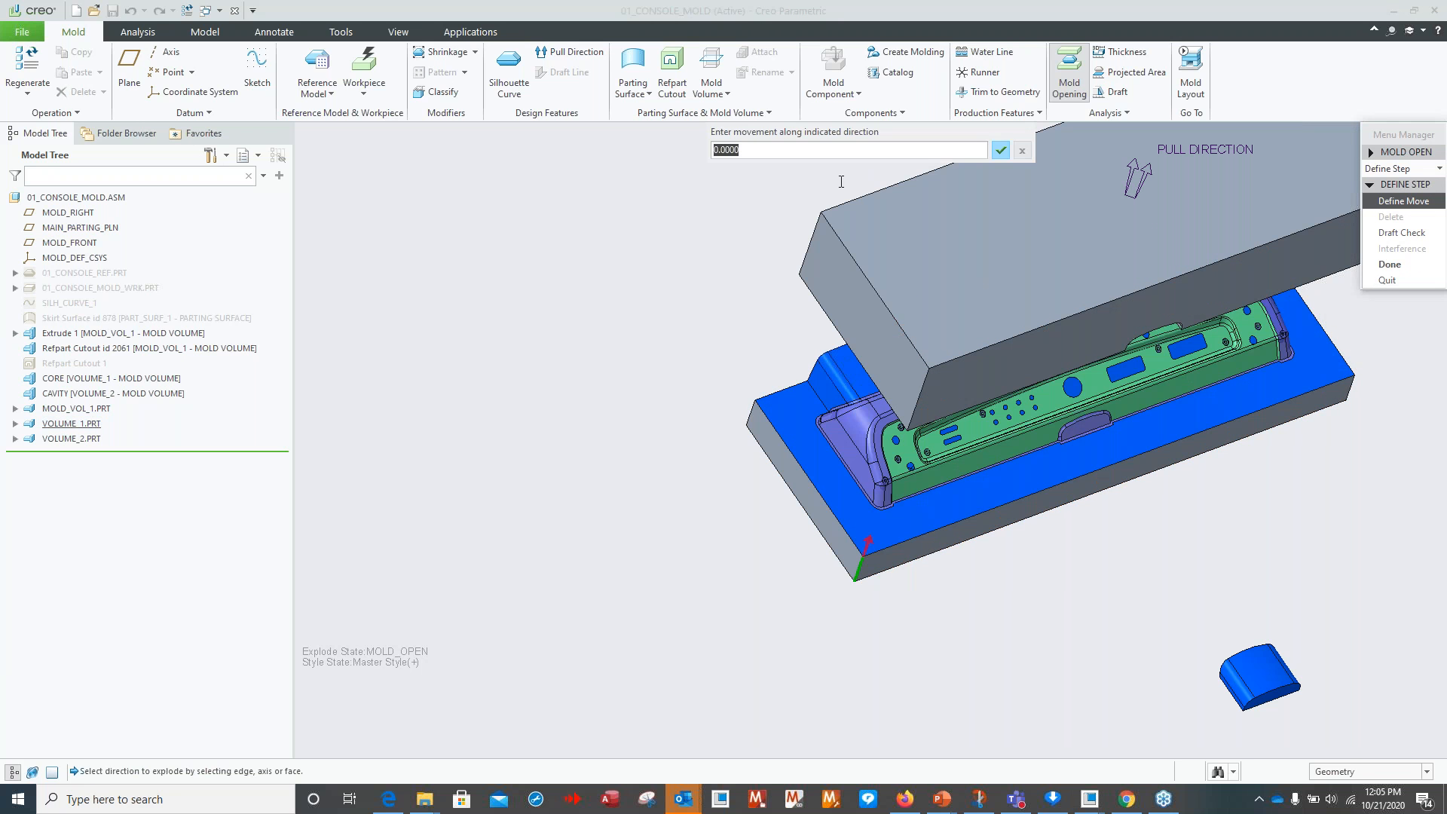
pyautogui.write('-15')
pyautogui.press('Return')
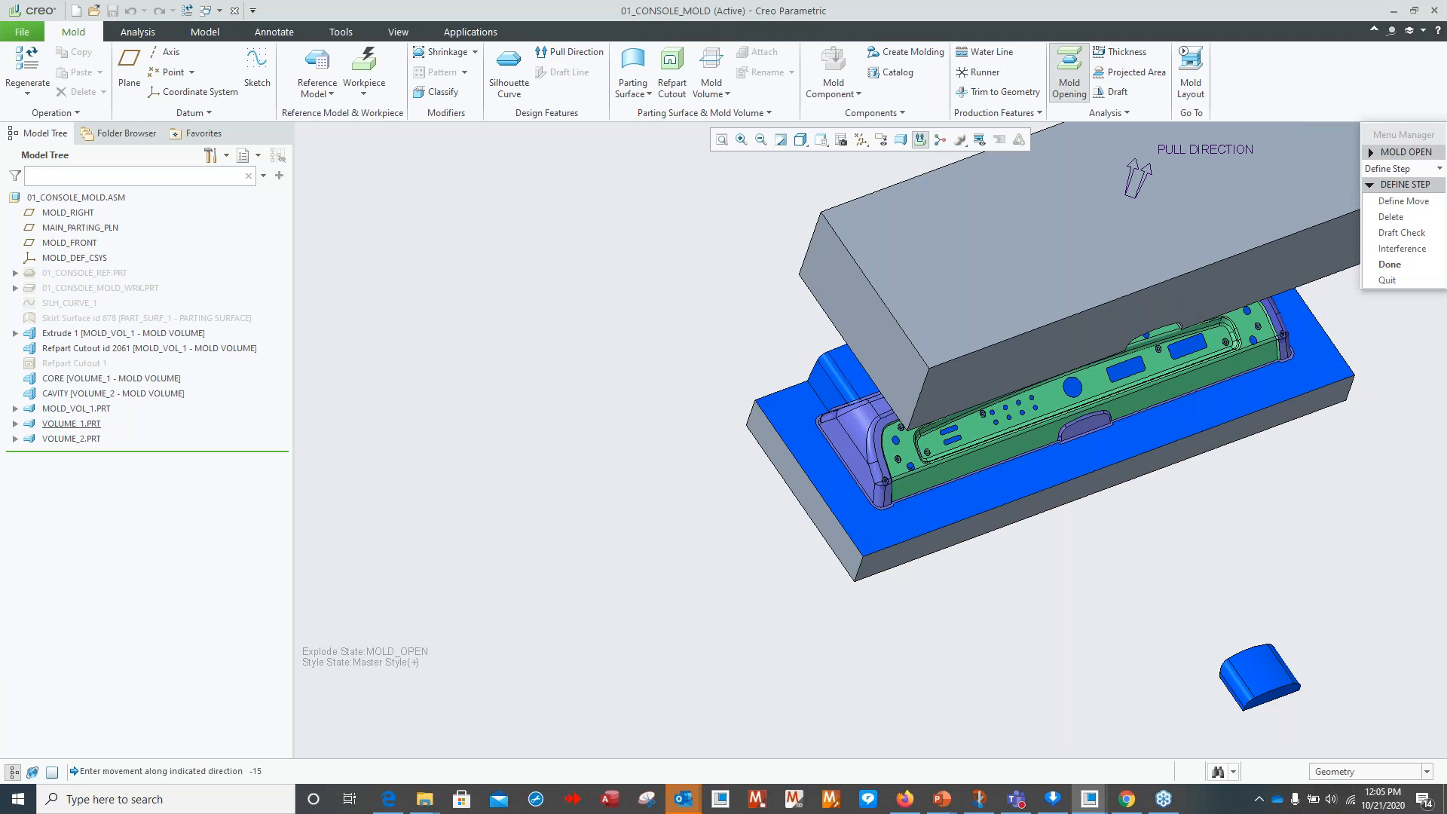
pyautogui.click(1389, 264)
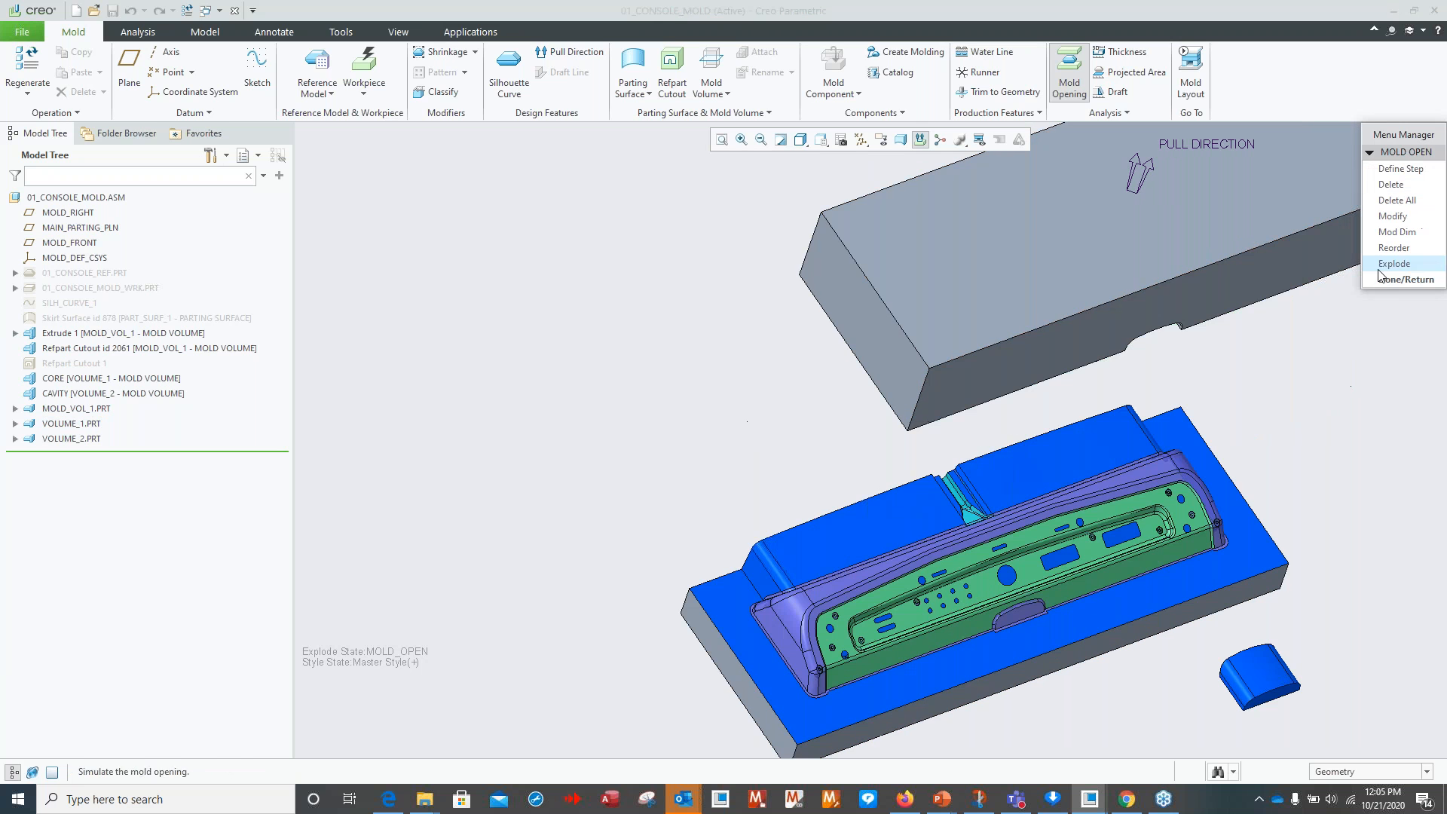
pyautogui.scroll(5, 1144, 446)
pyautogui.moveTo(1144, 446)
pyautogui.mouseDown(button='middle')
pyautogui.moveTo(1137, 388)
pyautogui.moveTo(1122, 452)
pyautogui.mouseUp(button='middle')
pyautogui.scroll(-5, 1079, 494)
pyautogui.click(1401, 168)
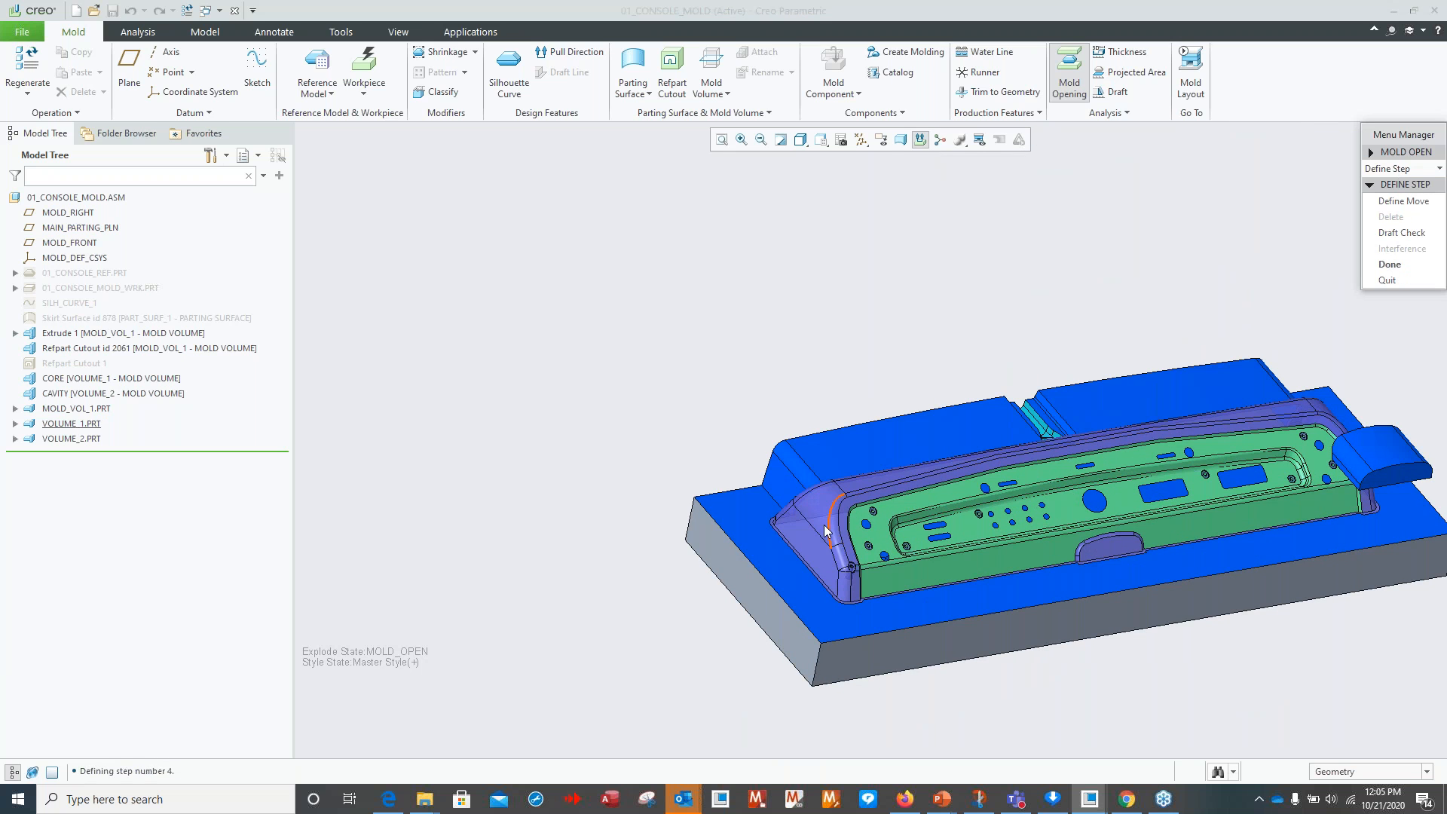
pyautogui.click(1404, 201)
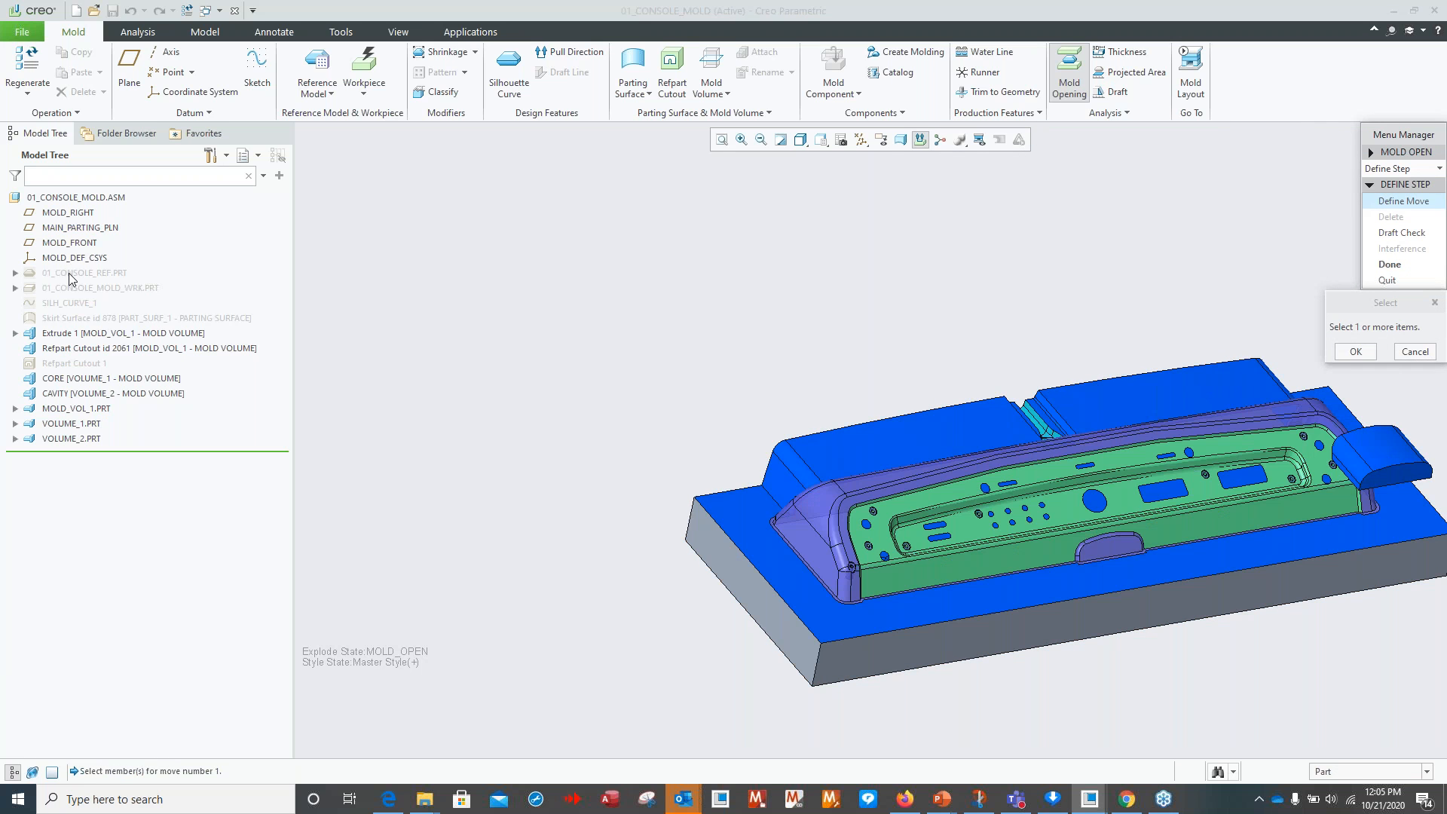
pyautogui.click(1407, 352)
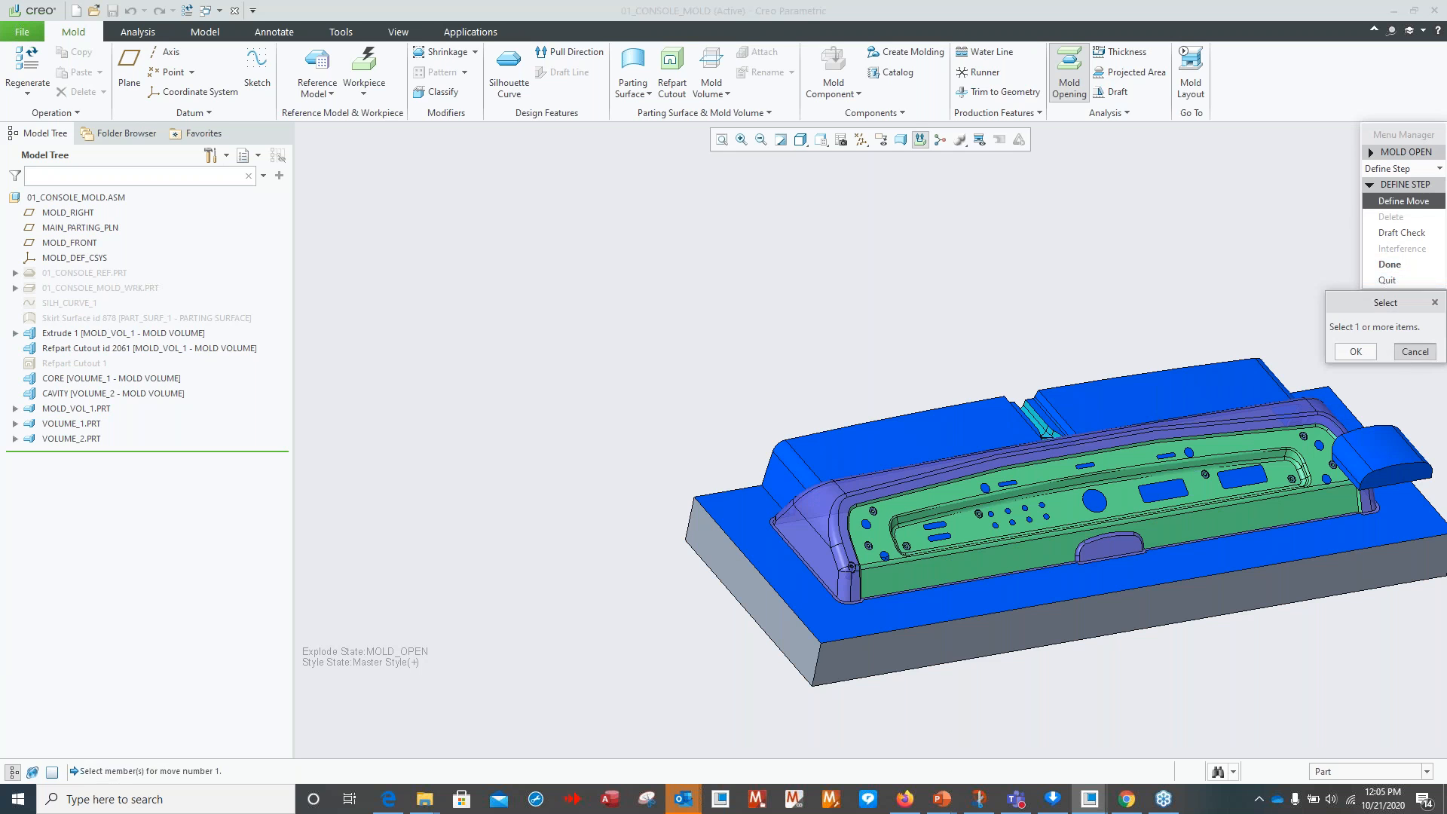
# Show 01_CONSOLE_REF.PRT between the opened mold halves and view it from several sides.
pyautogui.rightClick(93, 274)
pyautogui.click(122, 245)
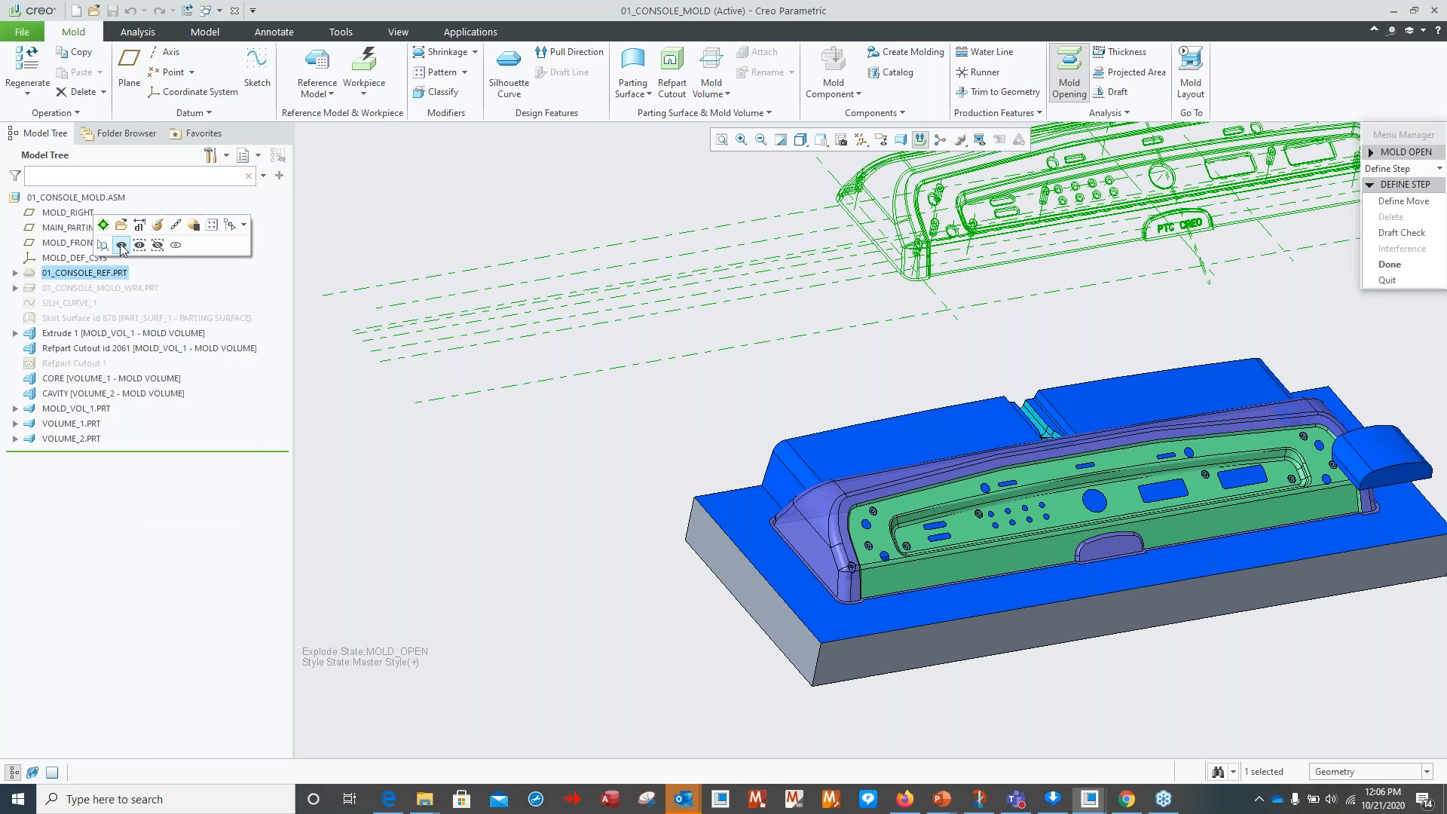
pyautogui.scroll(4, 584, 366)
pyautogui.keyDown('shift'); pyautogui.moveTo(614, 339); pyautogui.dragTo(474, 452, button='middle'); pyautogui.keyUp('shift')
pyautogui.moveTo(657, 474)
pyautogui.mouseDown(button='middle')
pyautogui.moveTo(706, 478)
pyautogui.moveTo(760, 516)
pyautogui.moveTo(745, 520)
pyautogui.mouseUp(button='middle')
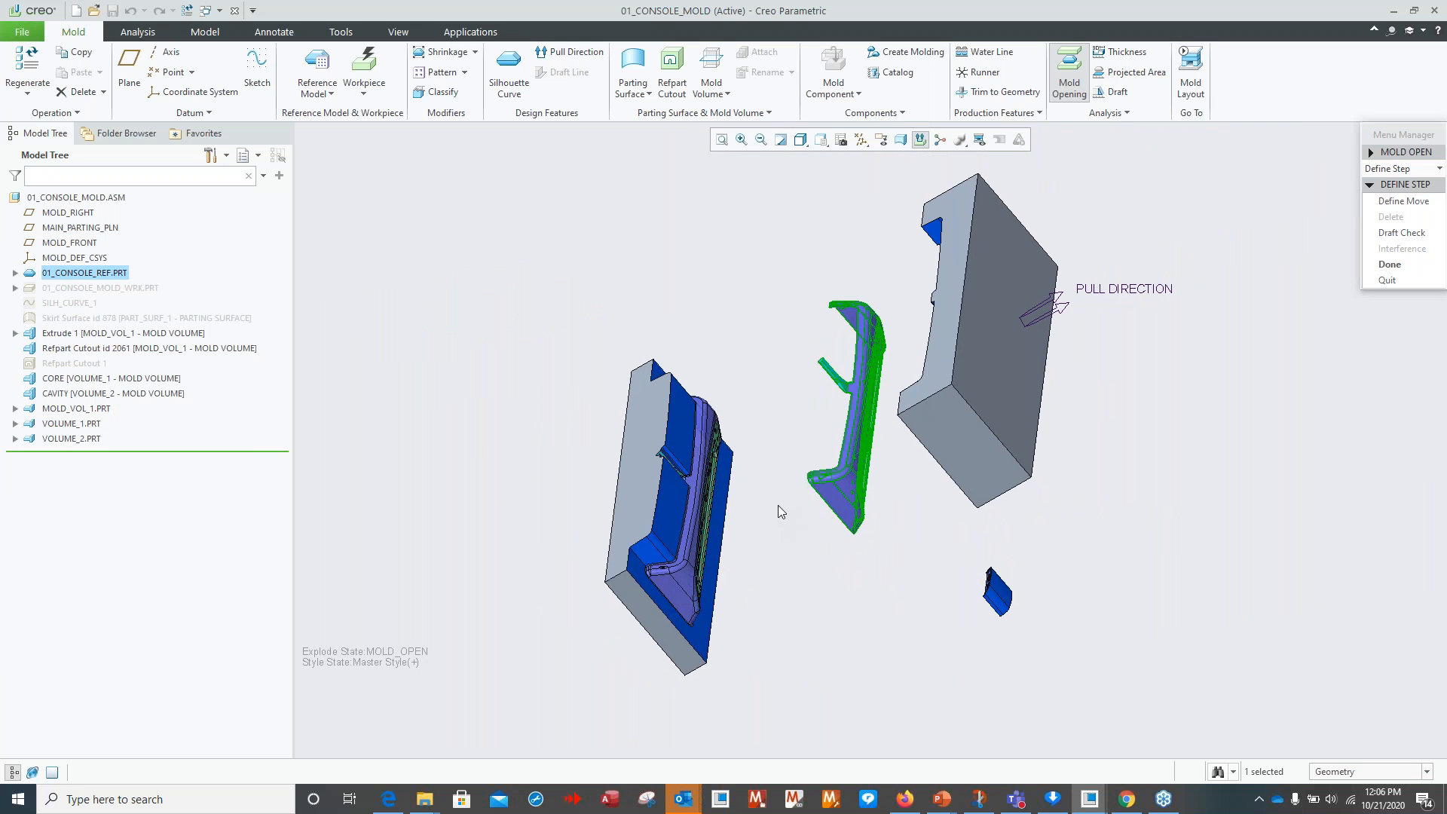
pyautogui.moveTo(813, 514)
pyautogui.mouseDown(button='middle')
pyautogui.moveTo(829, 531)
pyautogui.moveTo(836, 517)
pyautogui.moveTo(738, 490)
pyautogui.mouseUp(button='middle')
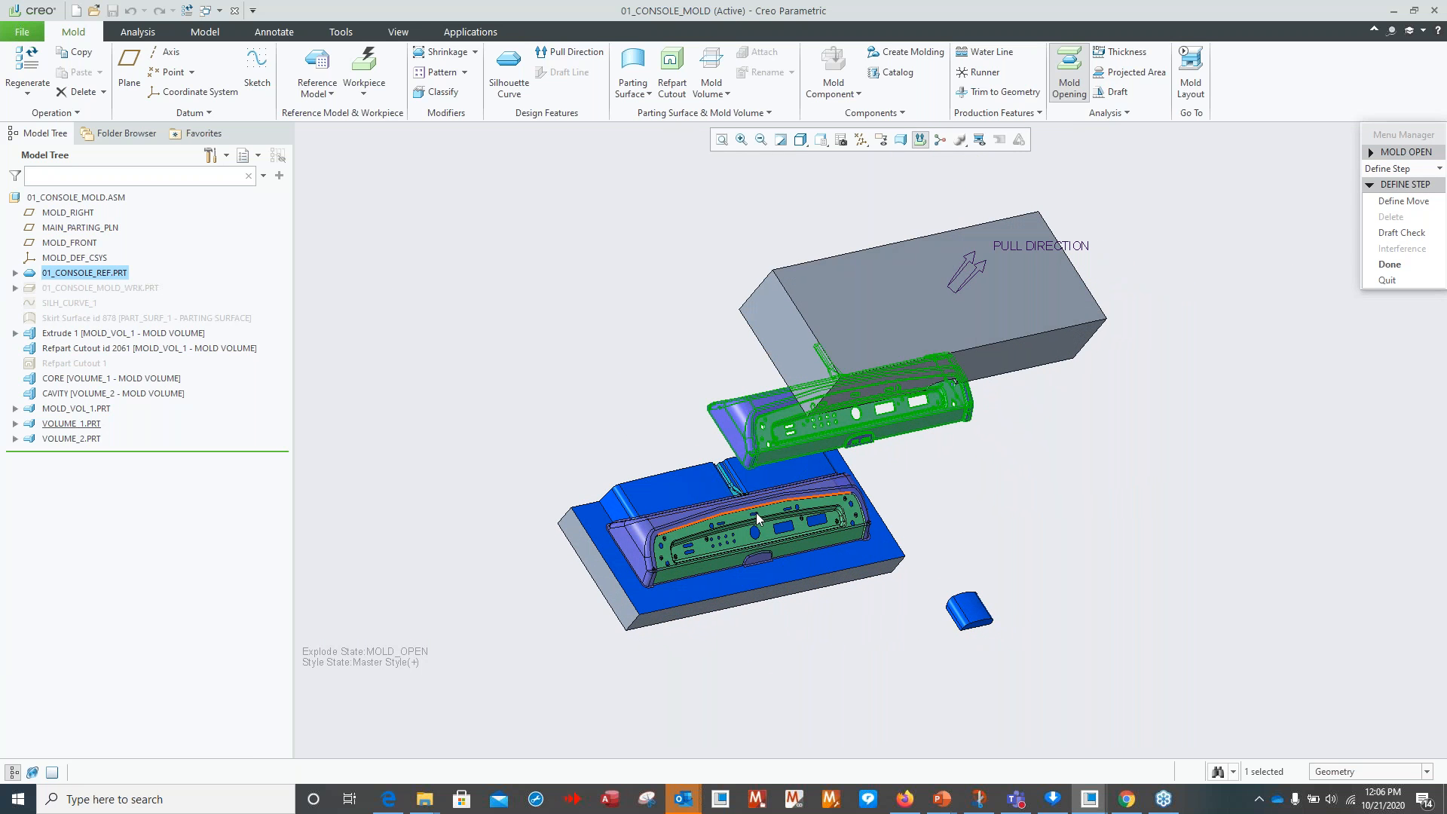
# Check the mold in its closed and exploded states, and finish the mold opening definition.
pyautogui.click(1393, 265)
pyautogui.click(1394, 263)
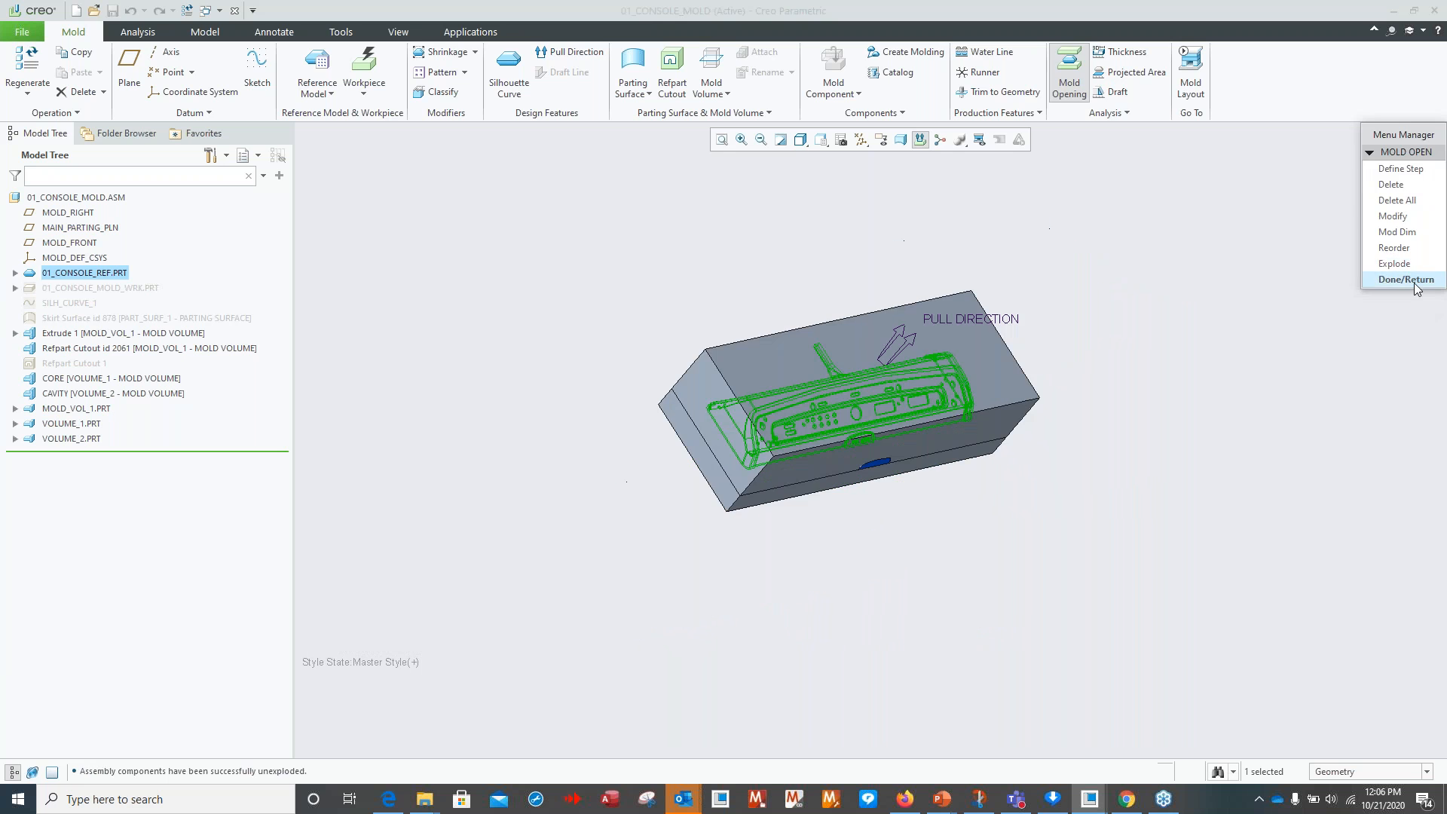
pyautogui.moveTo(1040, 606); pyautogui.dragTo(948, 606, button='middle')
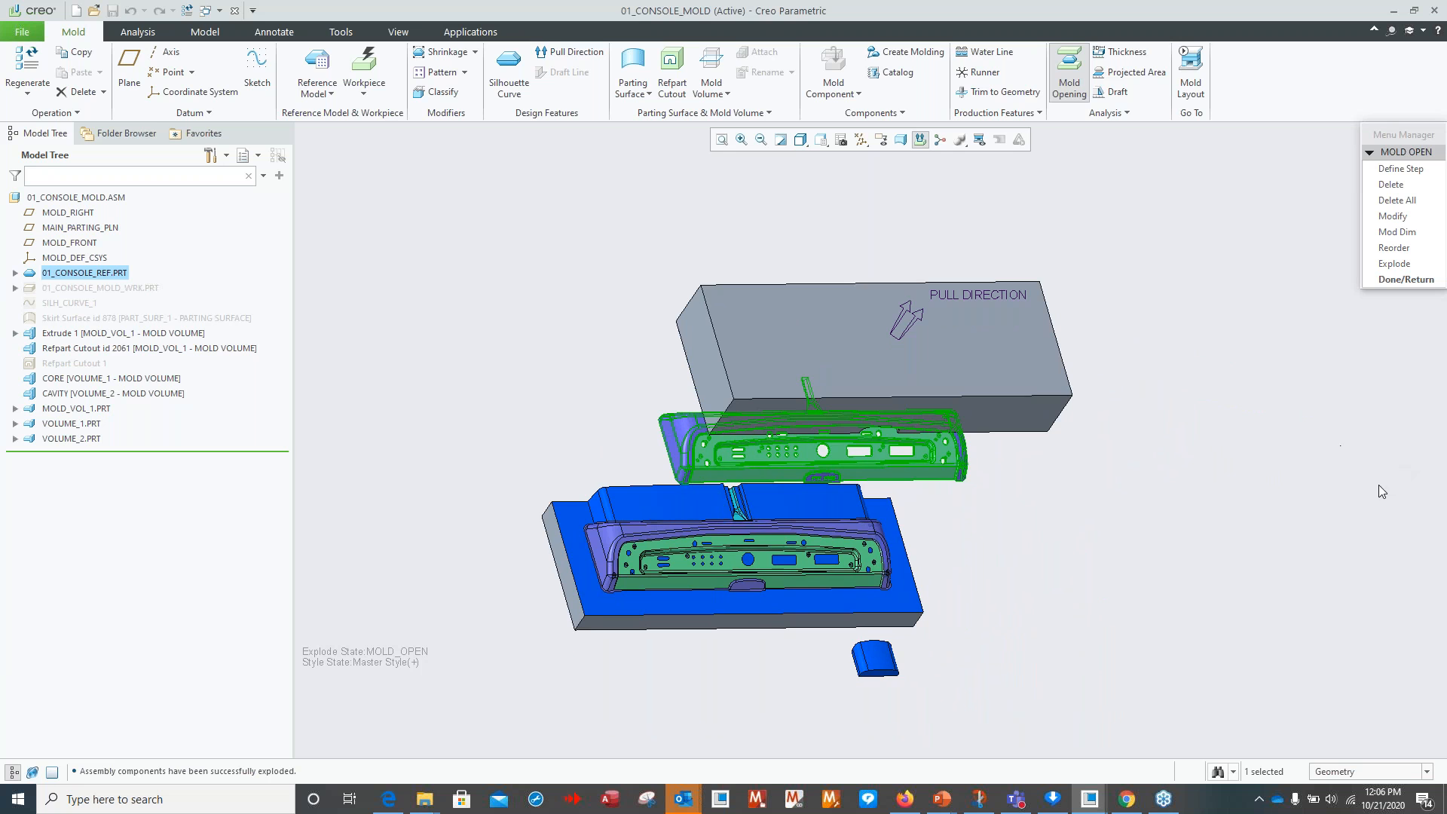
pyautogui.click(1378, 281)
pyautogui.click(1408, 279)
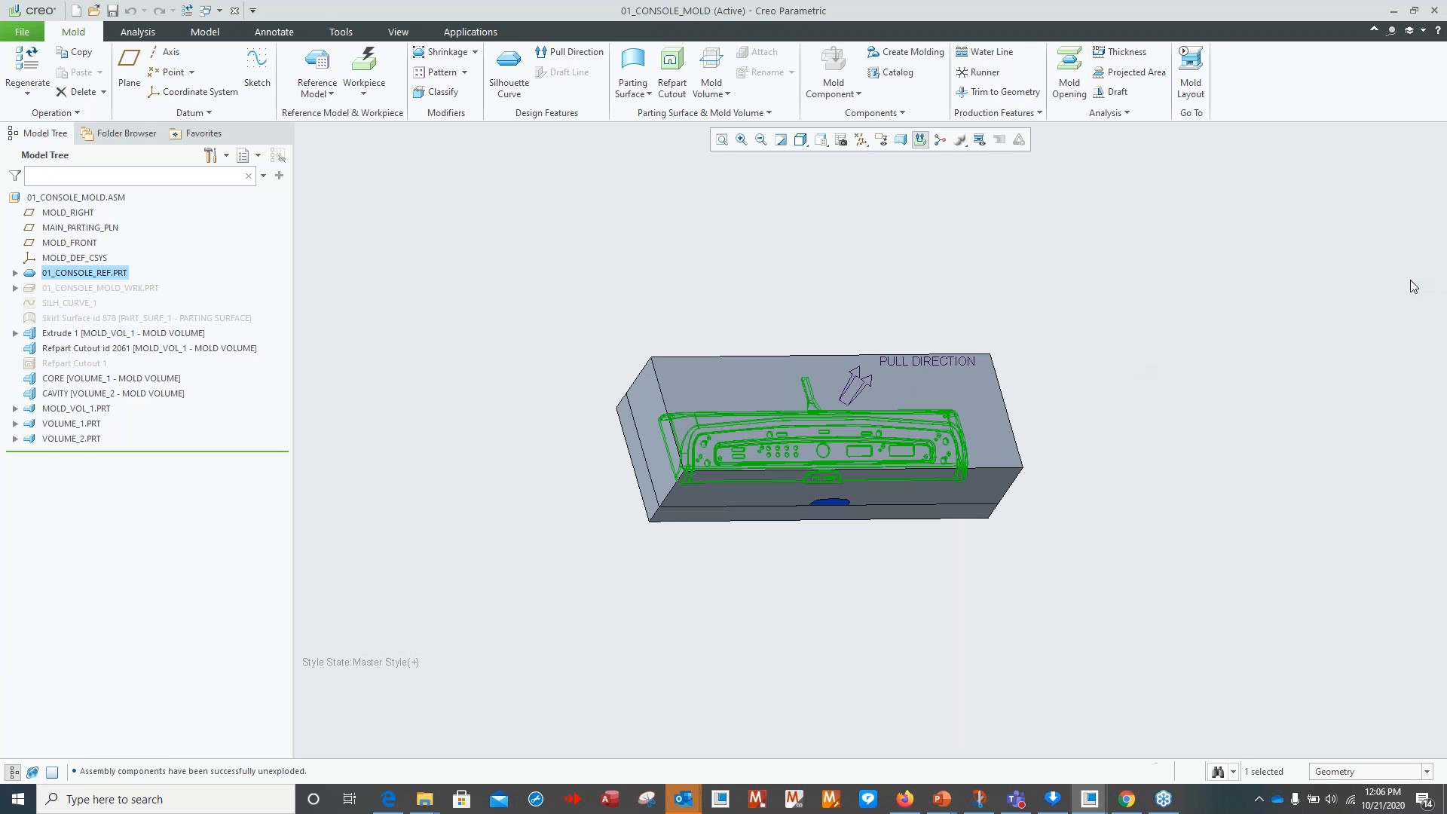
# Save 01_CONSOLE_MOLD.ASM and check the part files stored in the 01_Console_Mold_01 folder.
pyautogui.click(112, 11)
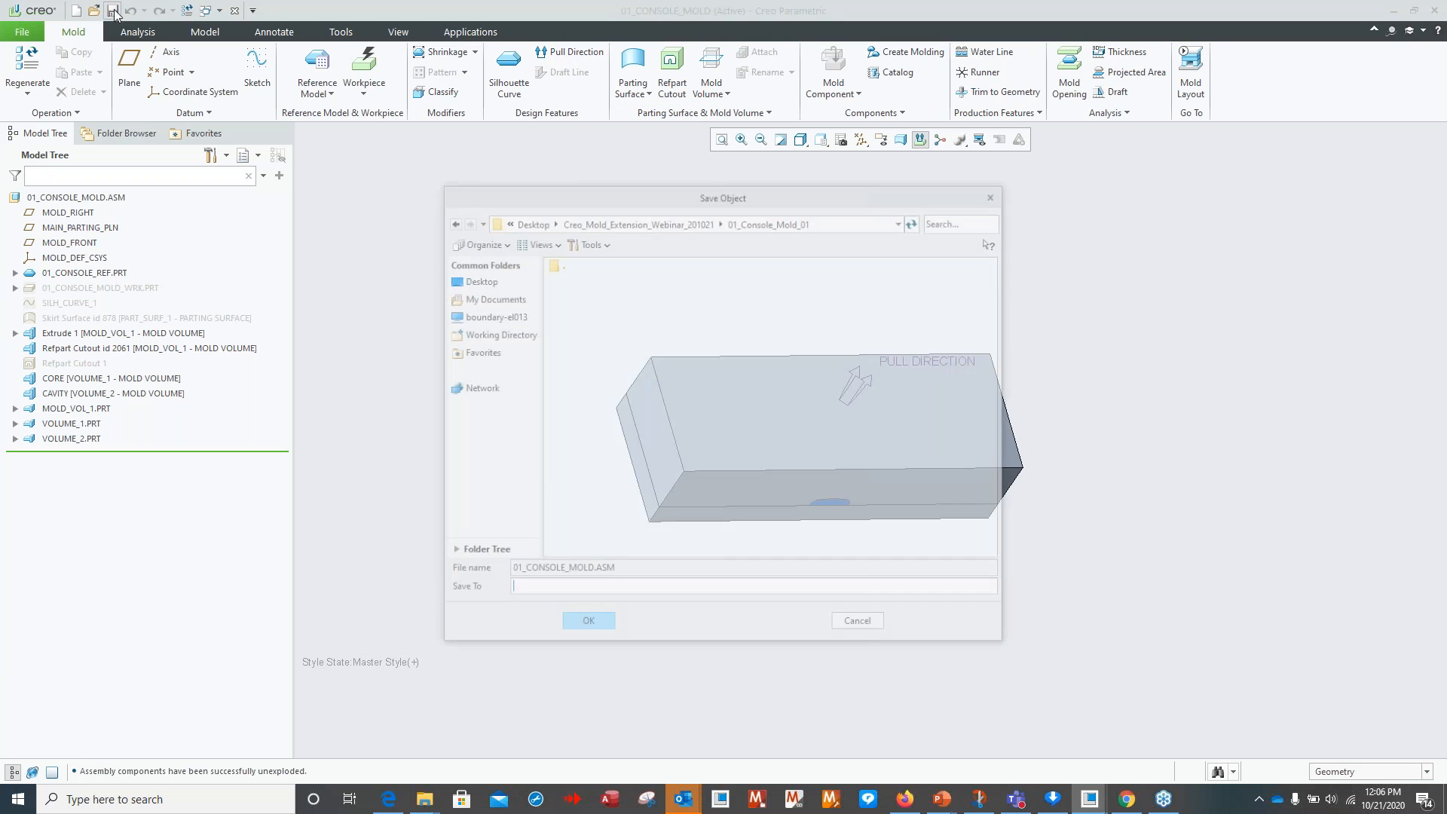
pyautogui.click(584, 625)
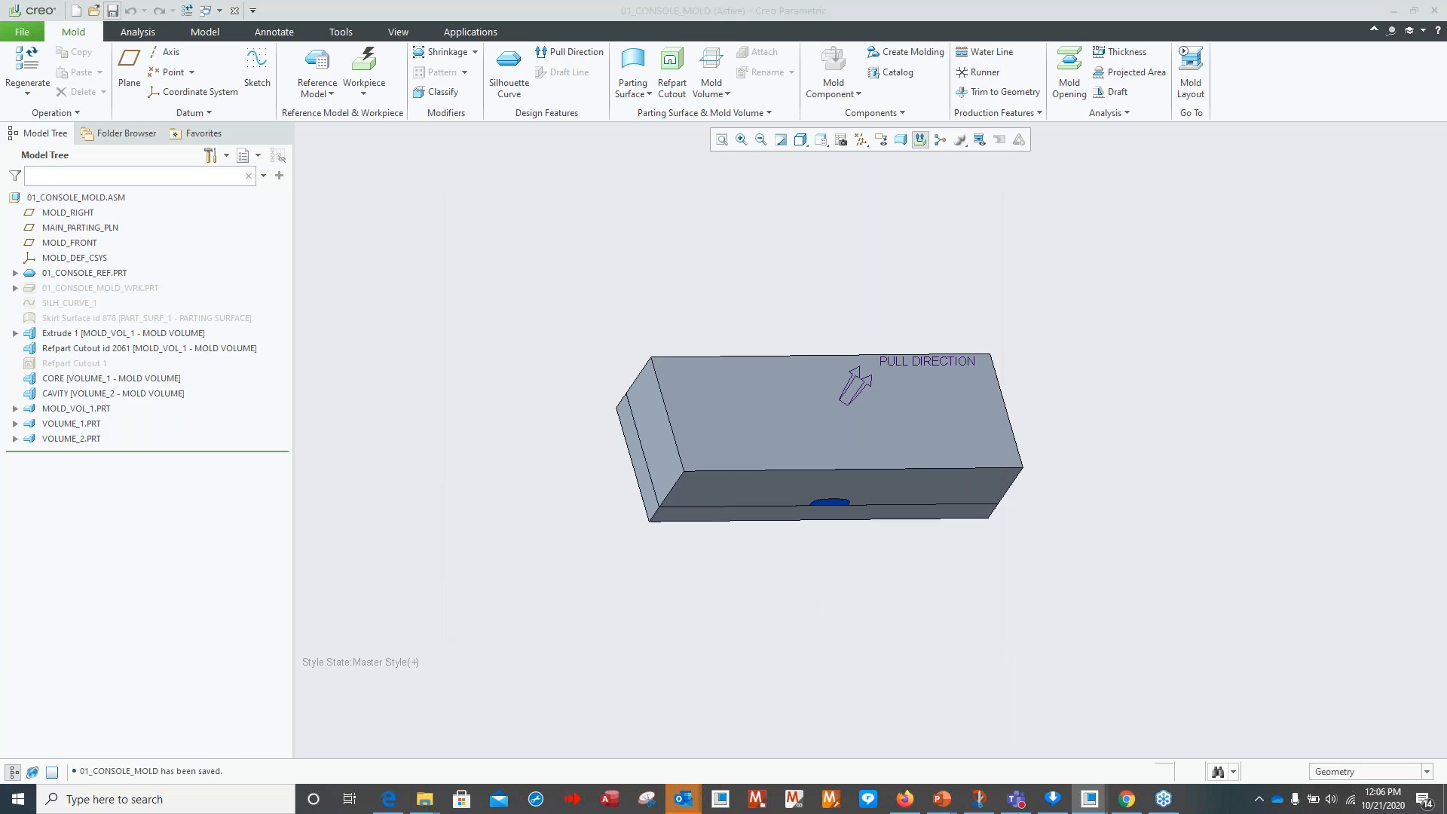
pyautogui.click(29, 39)
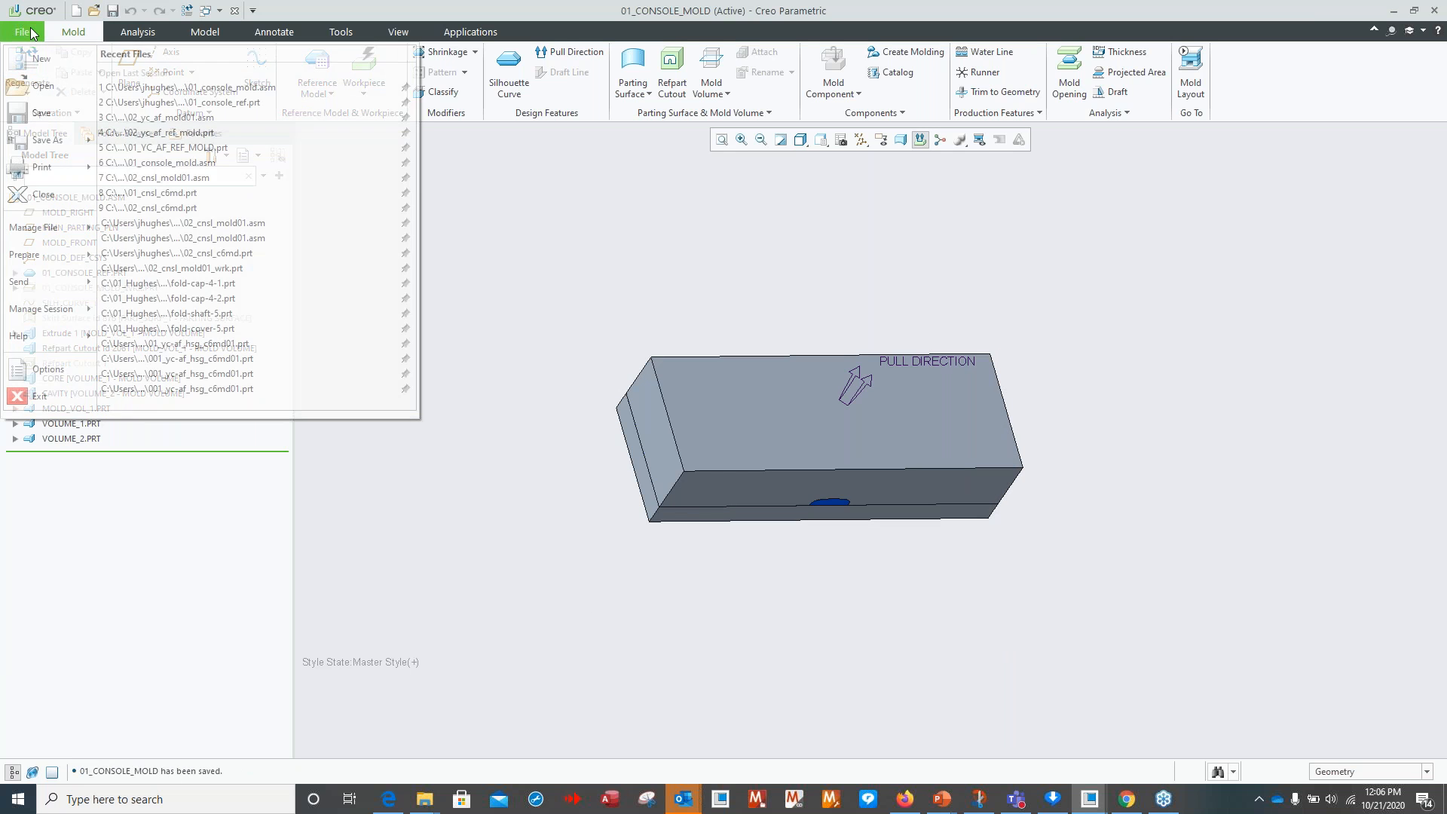
pyautogui.click(30, 89)
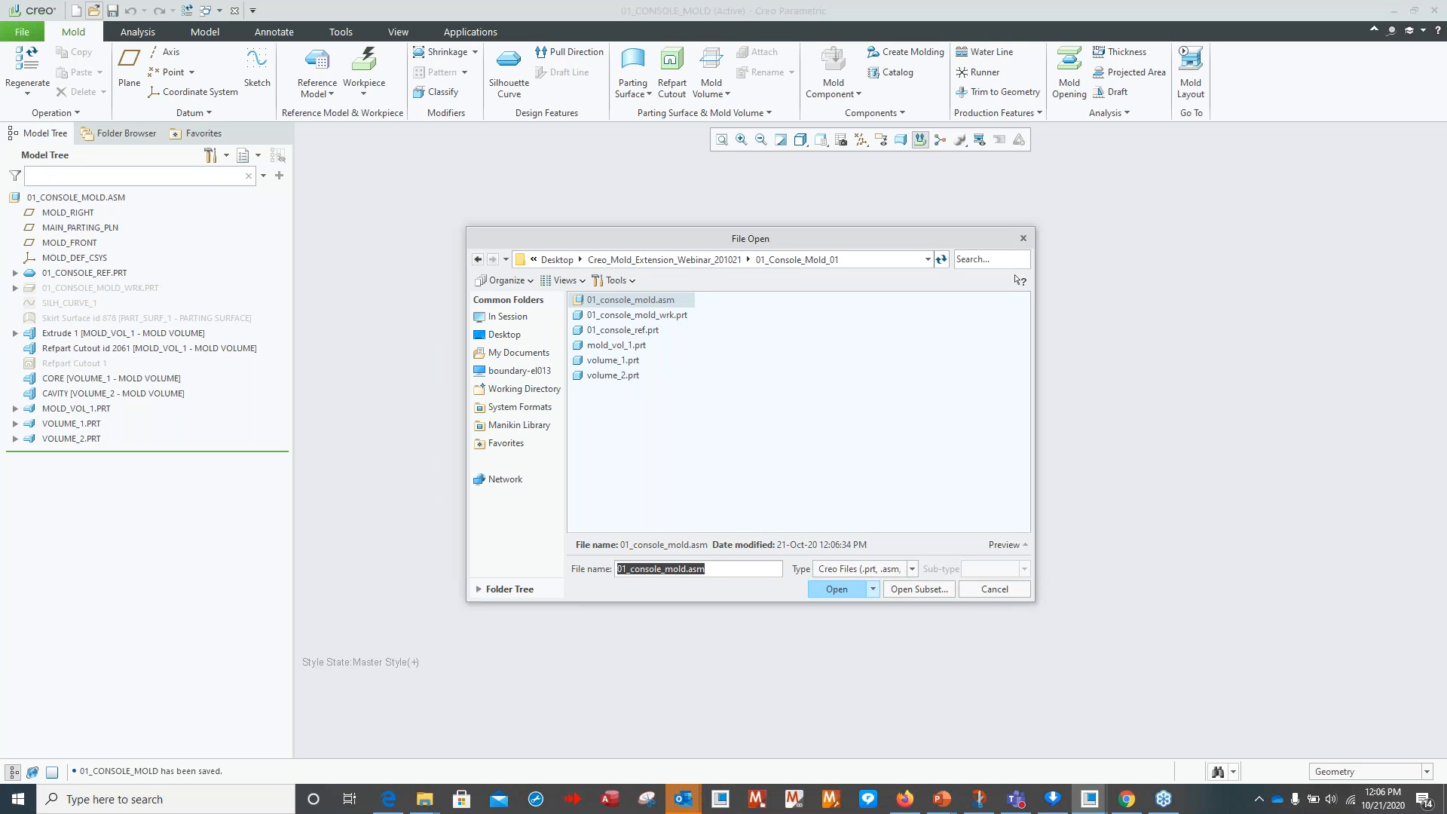
pyautogui.click(993, 590)
# Open MOLD_VOL_1.PRT in its own window, examine the slider's engraved face, and return to the mold assembly.
pyautogui.click(78, 411)
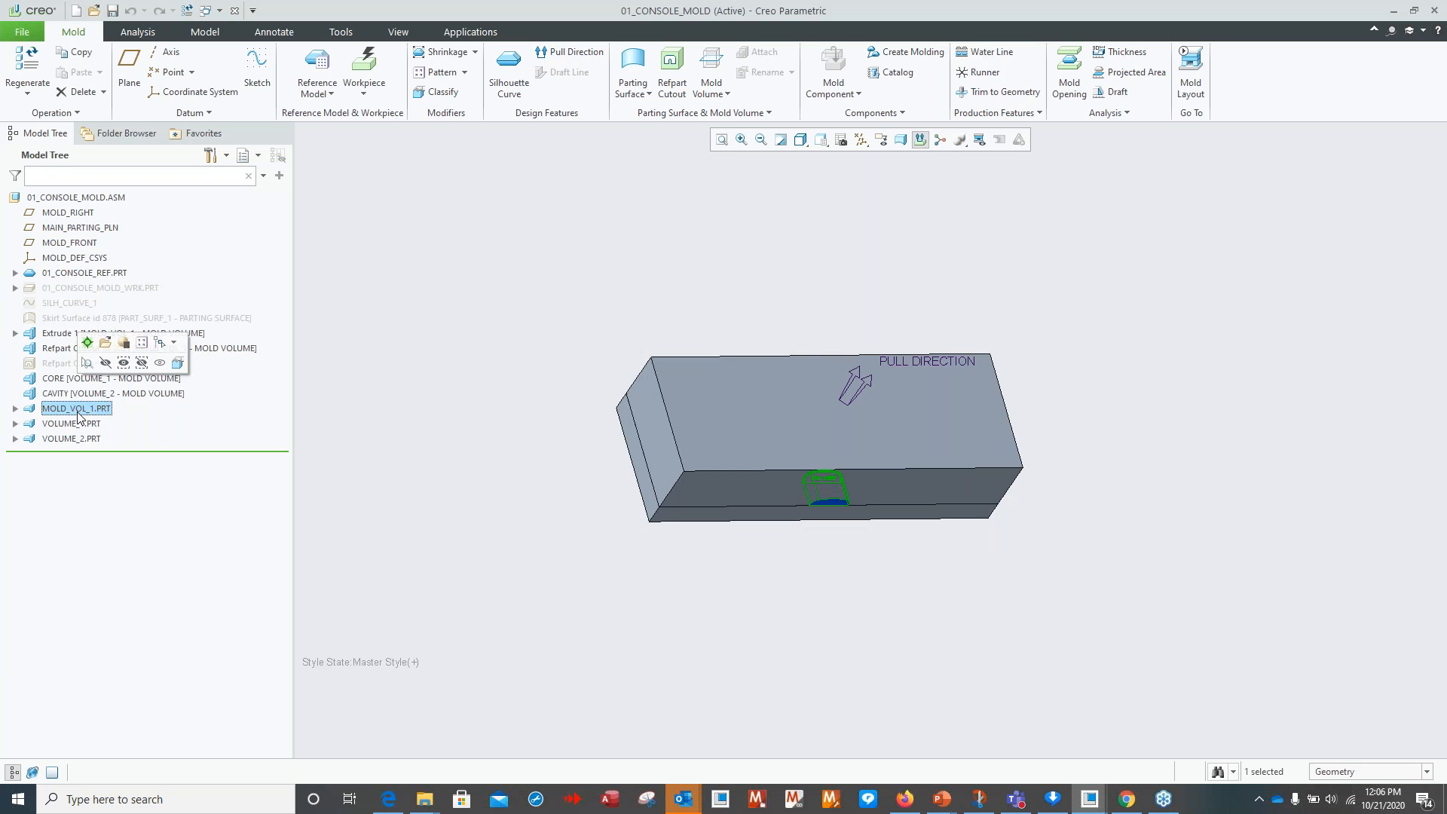
pyautogui.click(106, 347)
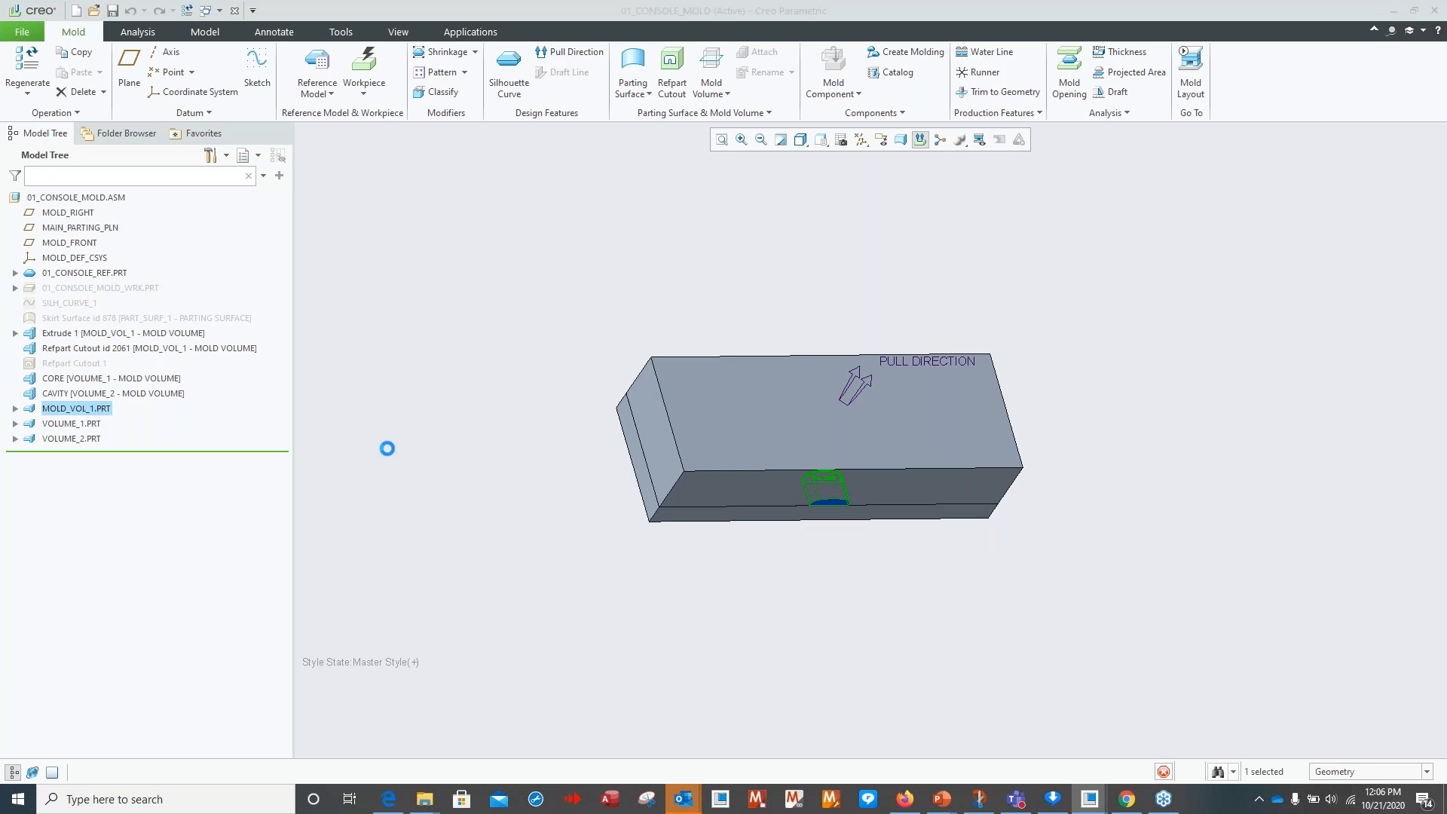
pyautogui.moveTo(623, 464); pyautogui.dragTo(888, 553, button='middle')
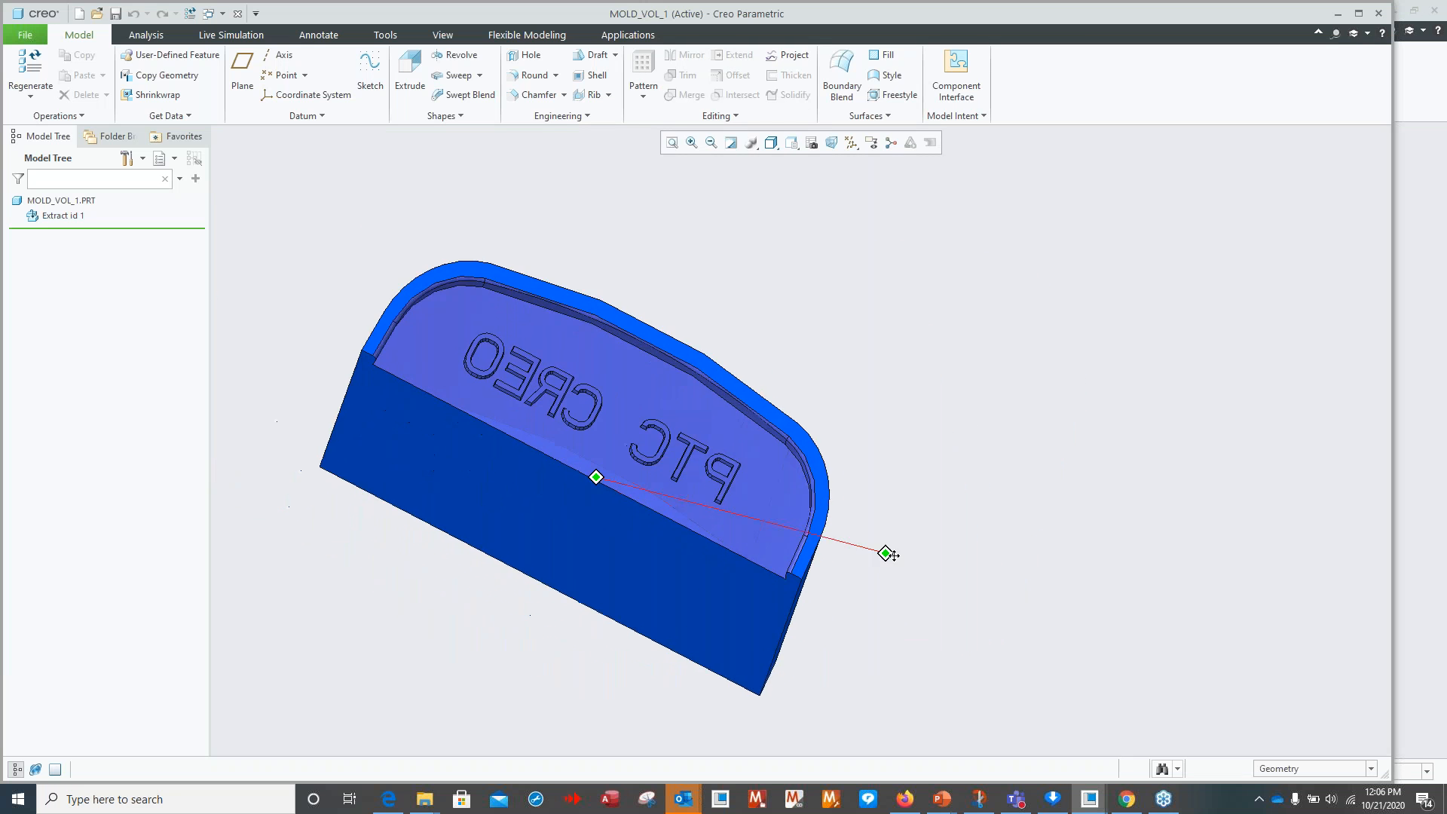
pyautogui.click(442, 35)
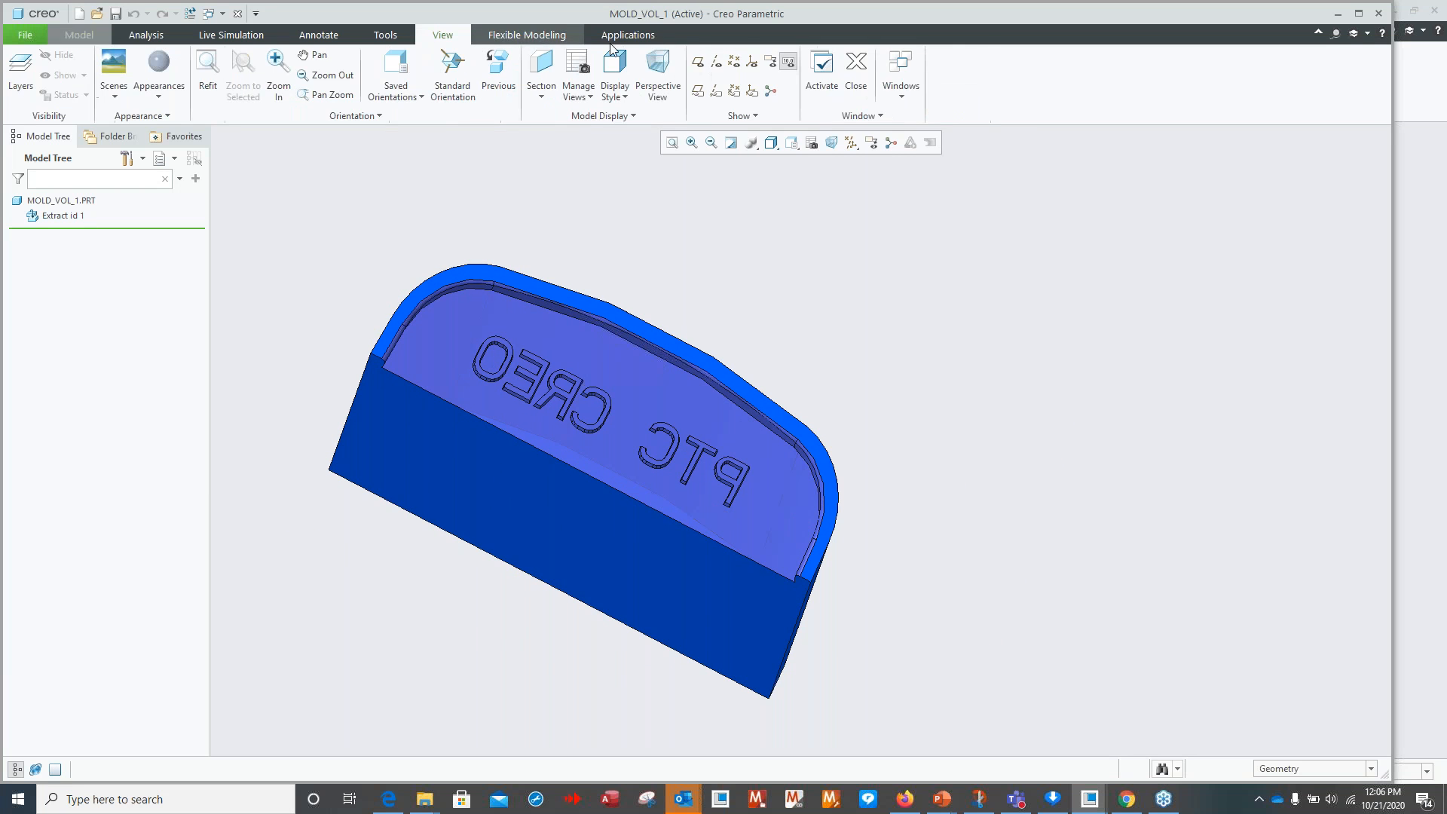
pyautogui.click(905, 76)
pyautogui.click(923, 113)
# Open VOLUME_1.PRT in its own window and examine the core from the front and back.
pyautogui.click(71, 423)
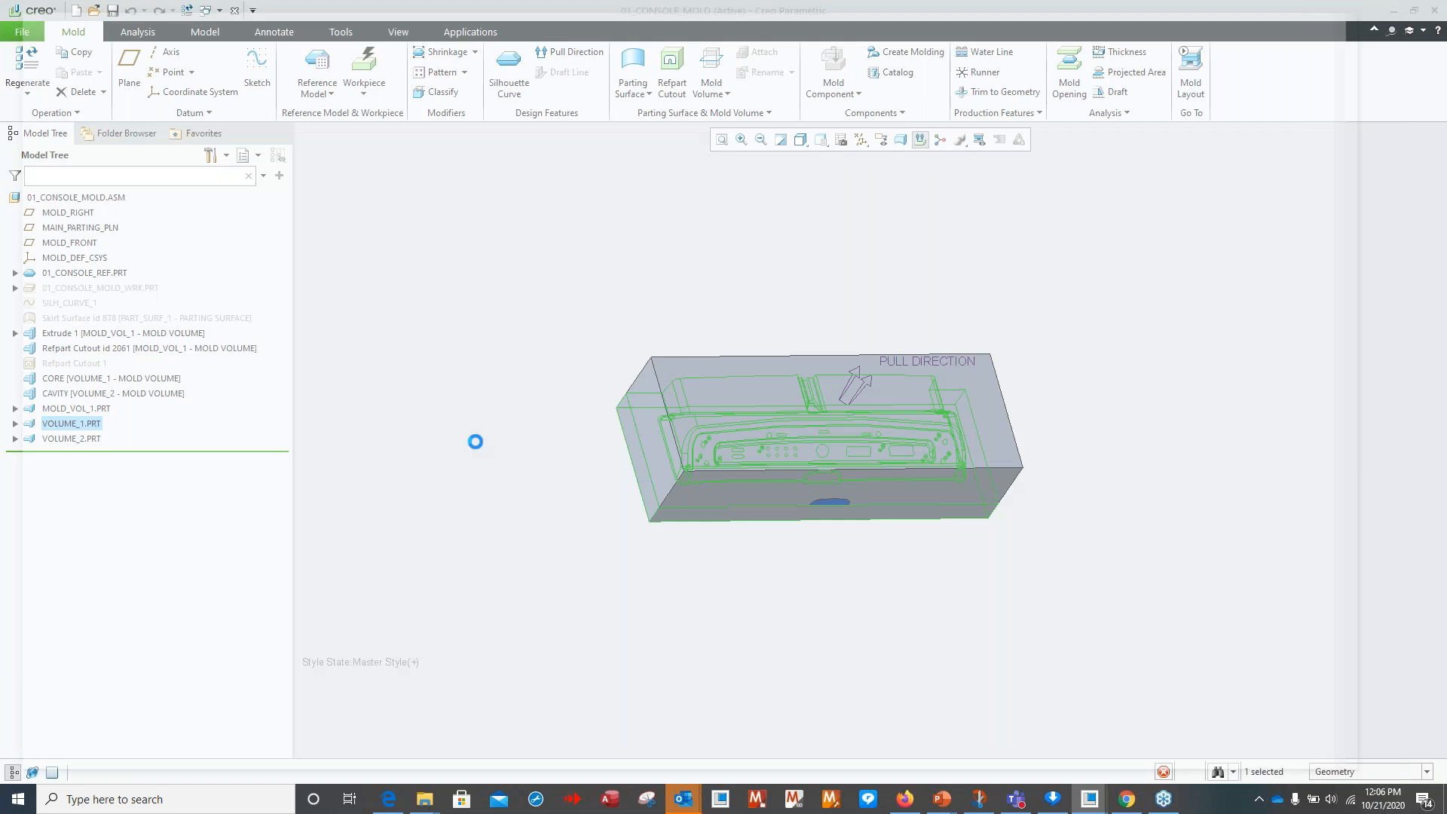
pyautogui.scroll(-2, 658, 542)
pyautogui.keyDown('shift'); pyautogui.moveTo(656, 553); pyautogui.dragTo(497, 666, button='middle'); pyautogui.keyUp('shift')
pyautogui.moveTo(632, 597); pyautogui.dragTo(625, 549, button='middle')
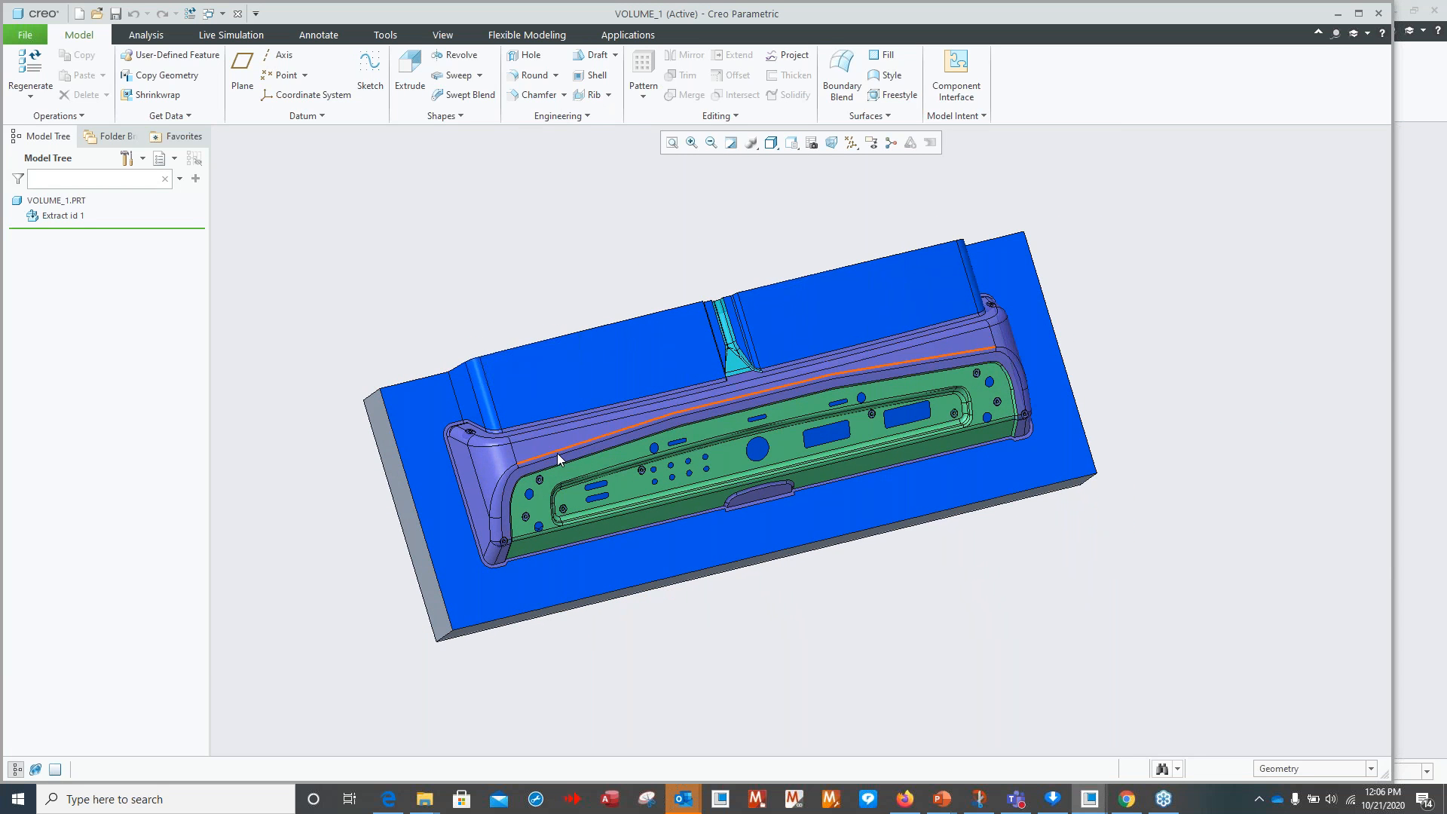
pyautogui.moveTo(673, 549); pyautogui.dragTo(664, 483, button='middle')
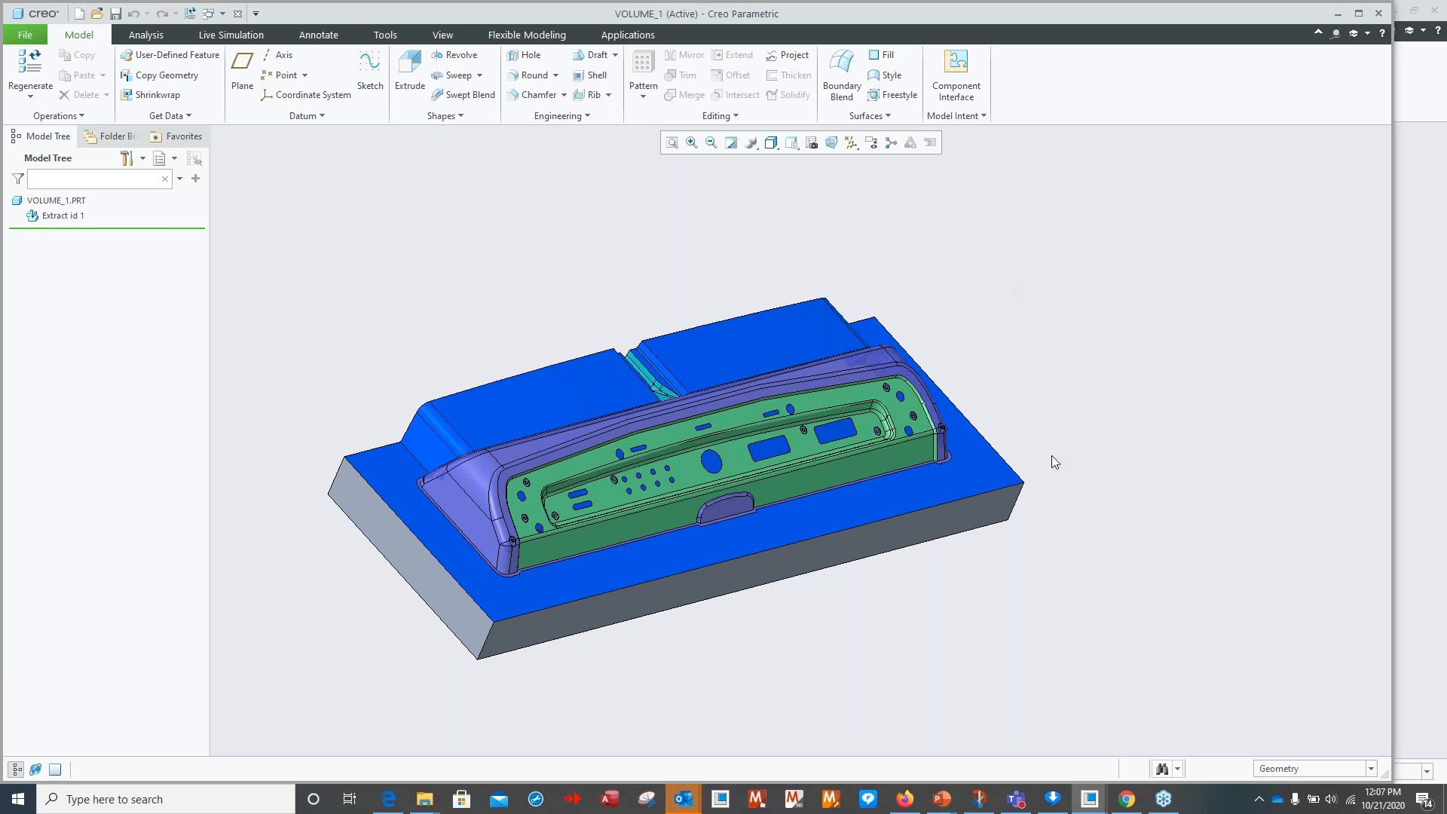
pyautogui.moveTo(704, 381)
pyautogui.mouseDown(button='middle')
pyautogui.moveTo(705, 422)
pyautogui.moveTo(662, 544)
pyautogui.moveTo(673, 462)
pyautogui.mouseUp(button='middle')
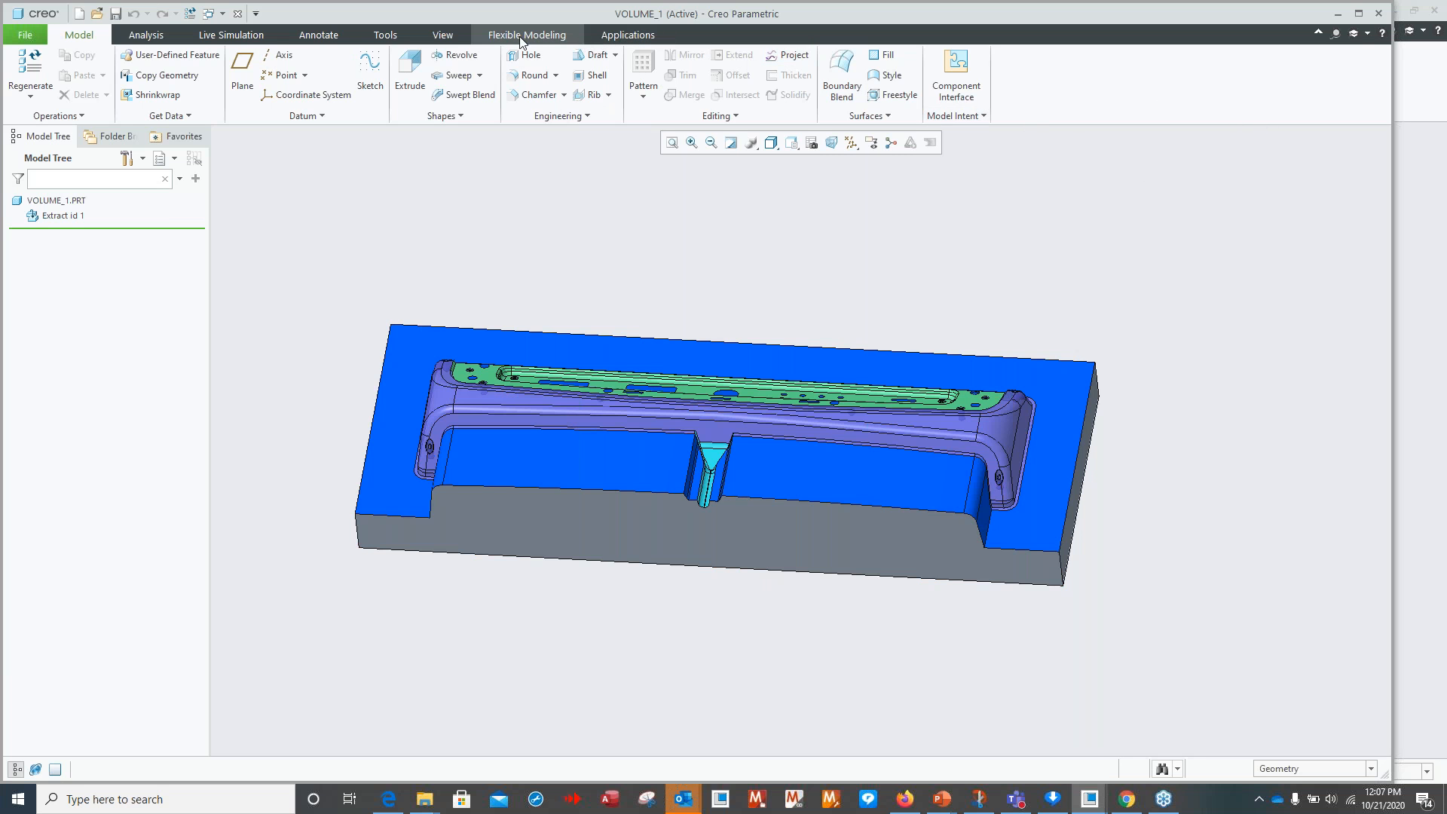
# Close the core and slider part windows and the 01_CONSOLE_MOLD assembly.
pyautogui.click(240, 14)
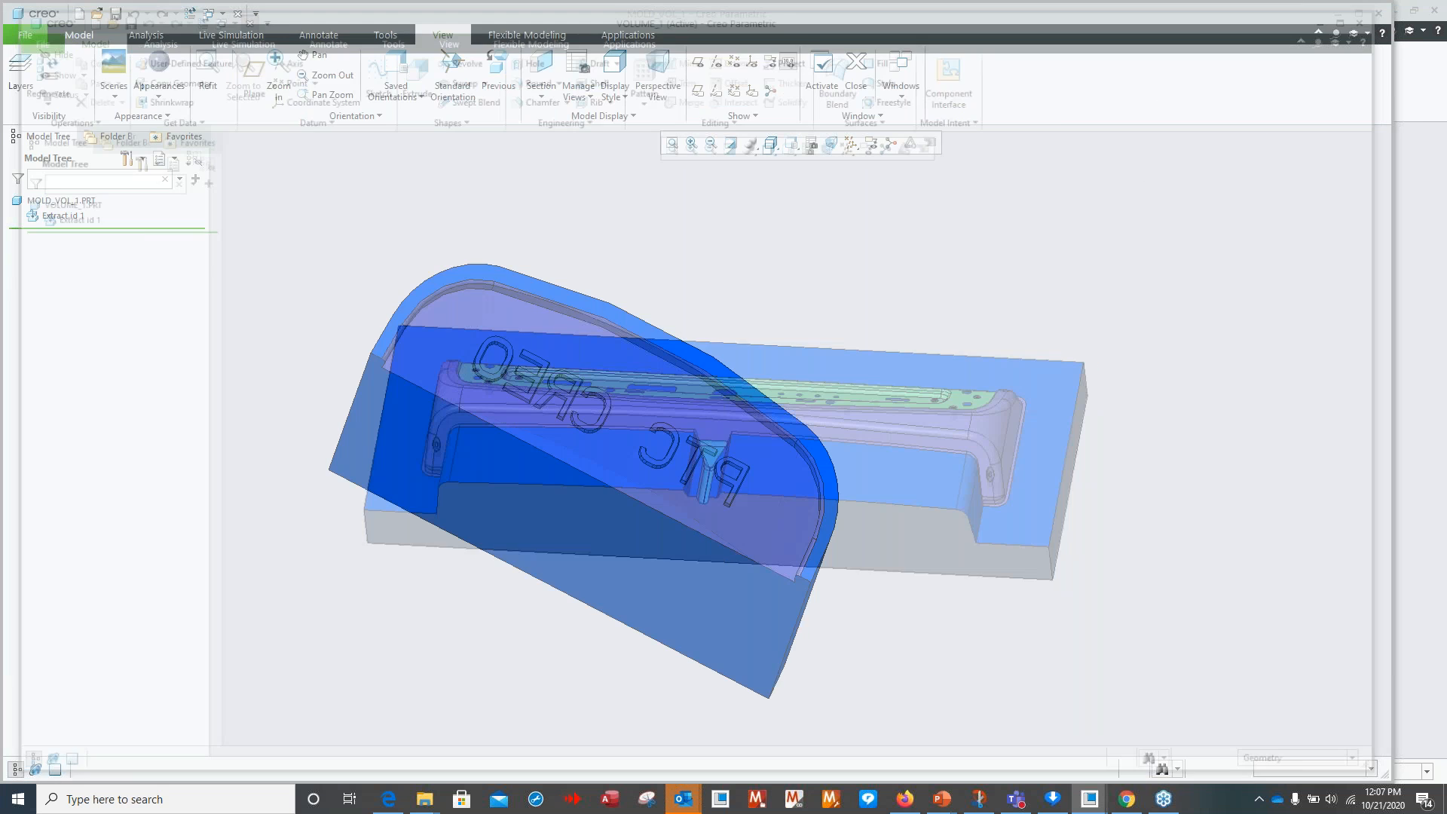
pyautogui.click(237, 13)
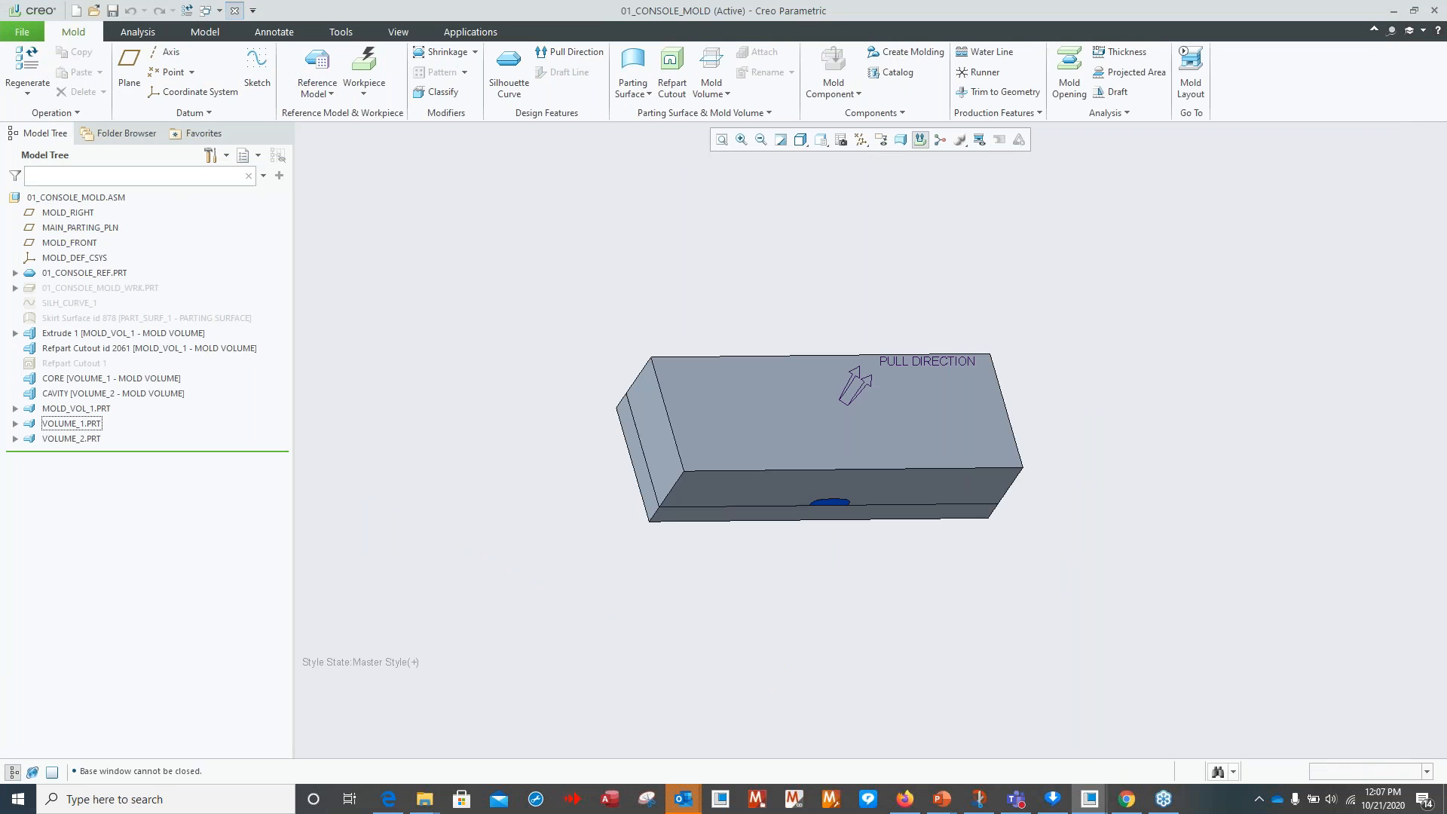
pyautogui.click(238, 13)
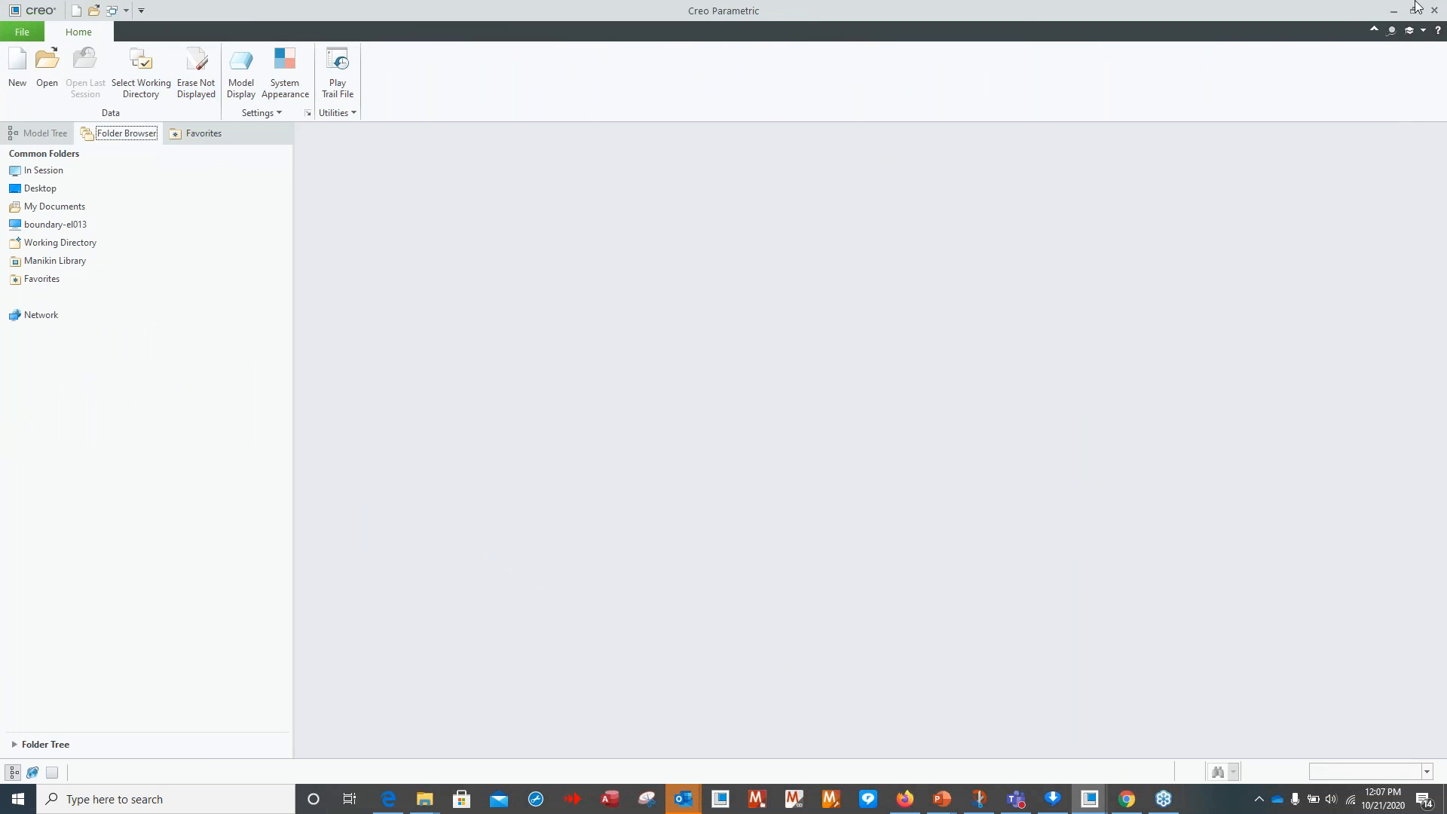
# Minimize the empty modeling window and bring up 02_YC_AF_REF_MOLD.PRT in a maximized window.
pyautogui.click(1393, 12)
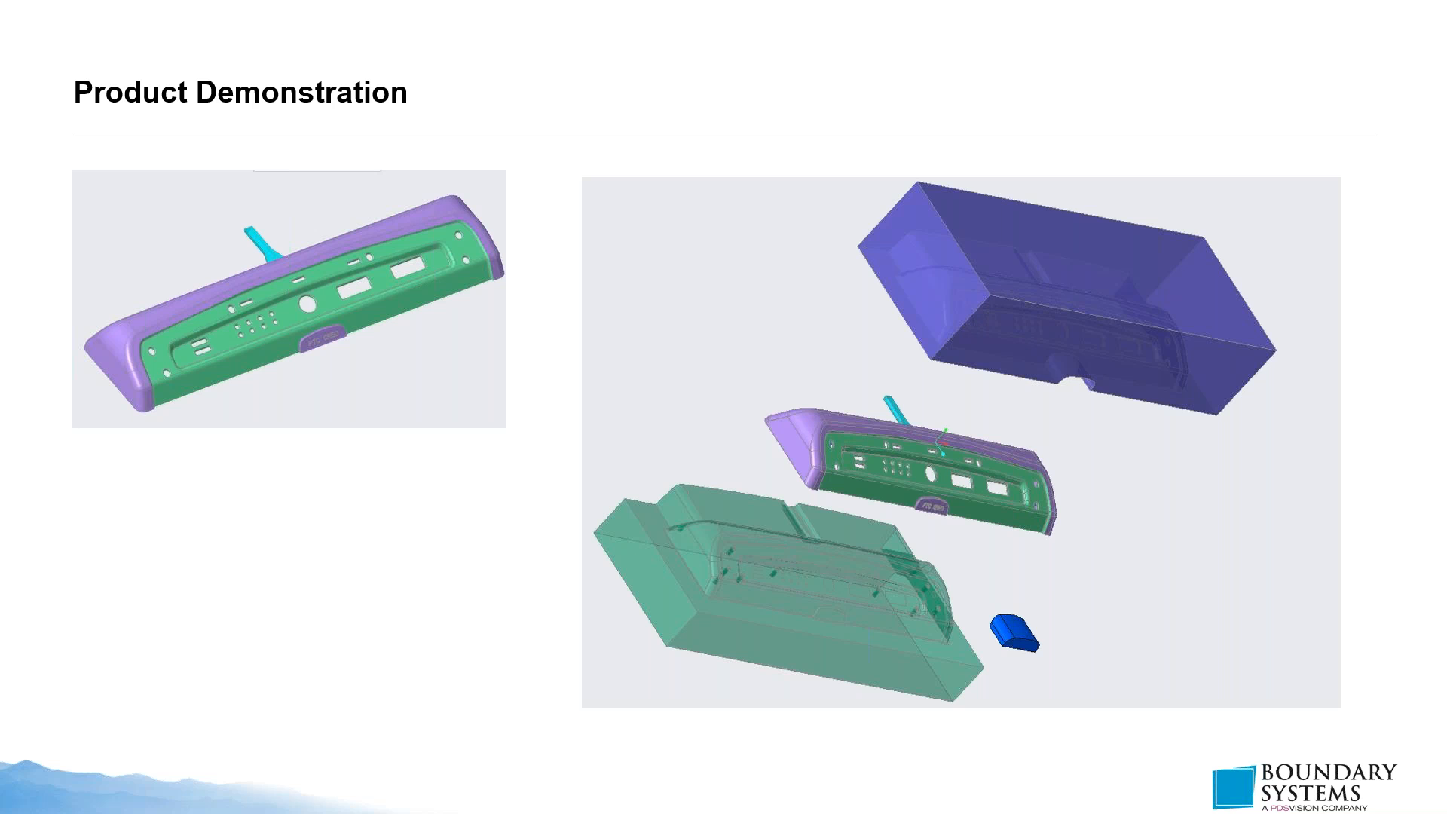
pyautogui.moveTo(1446, 145); pyautogui.dragTo(643, 34)
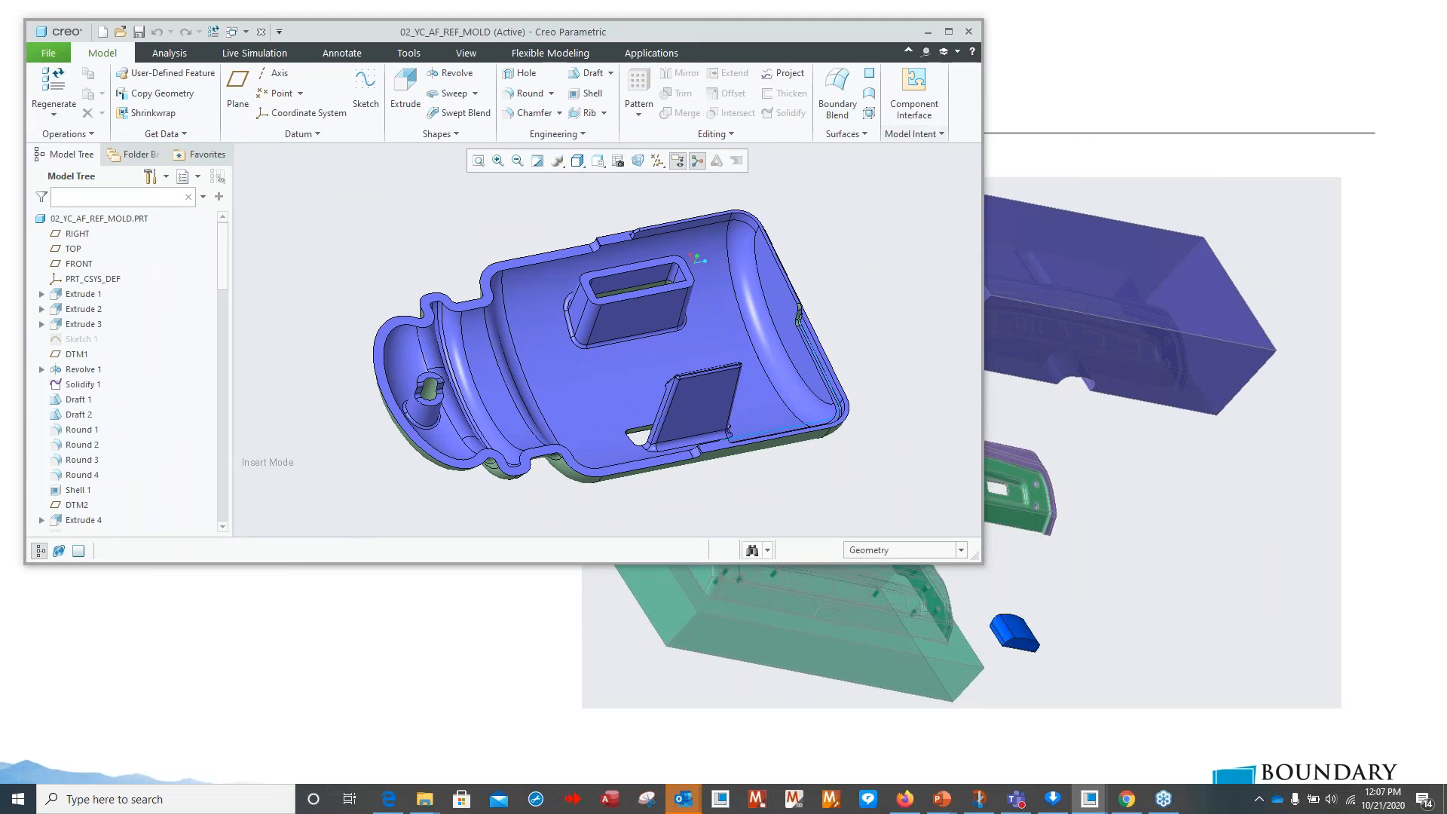
pyautogui.click(948, 32)
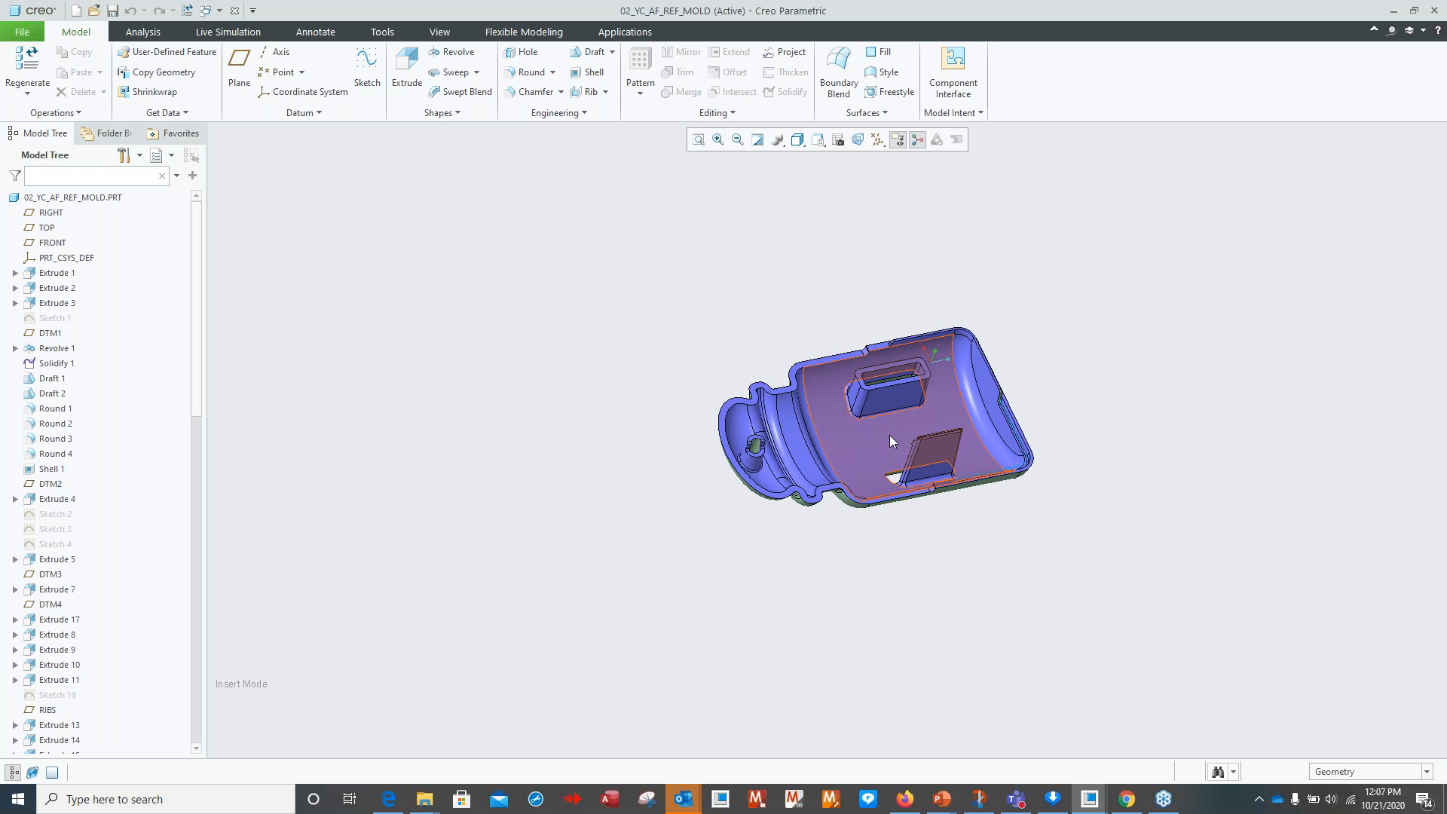
# Examine the 02_YC_AF_REF_MOLD part from its hollow inside and its slotted outer face.
pyautogui.moveTo(633, 557)
pyautogui.mouseDown(button='middle')
pyautogui.moveTo(757, 440)
pyautogui.moveTo(621, 553)
pyautogui.mouseUp(button='middle')
pyautogui.scroll(3, 621, 553)
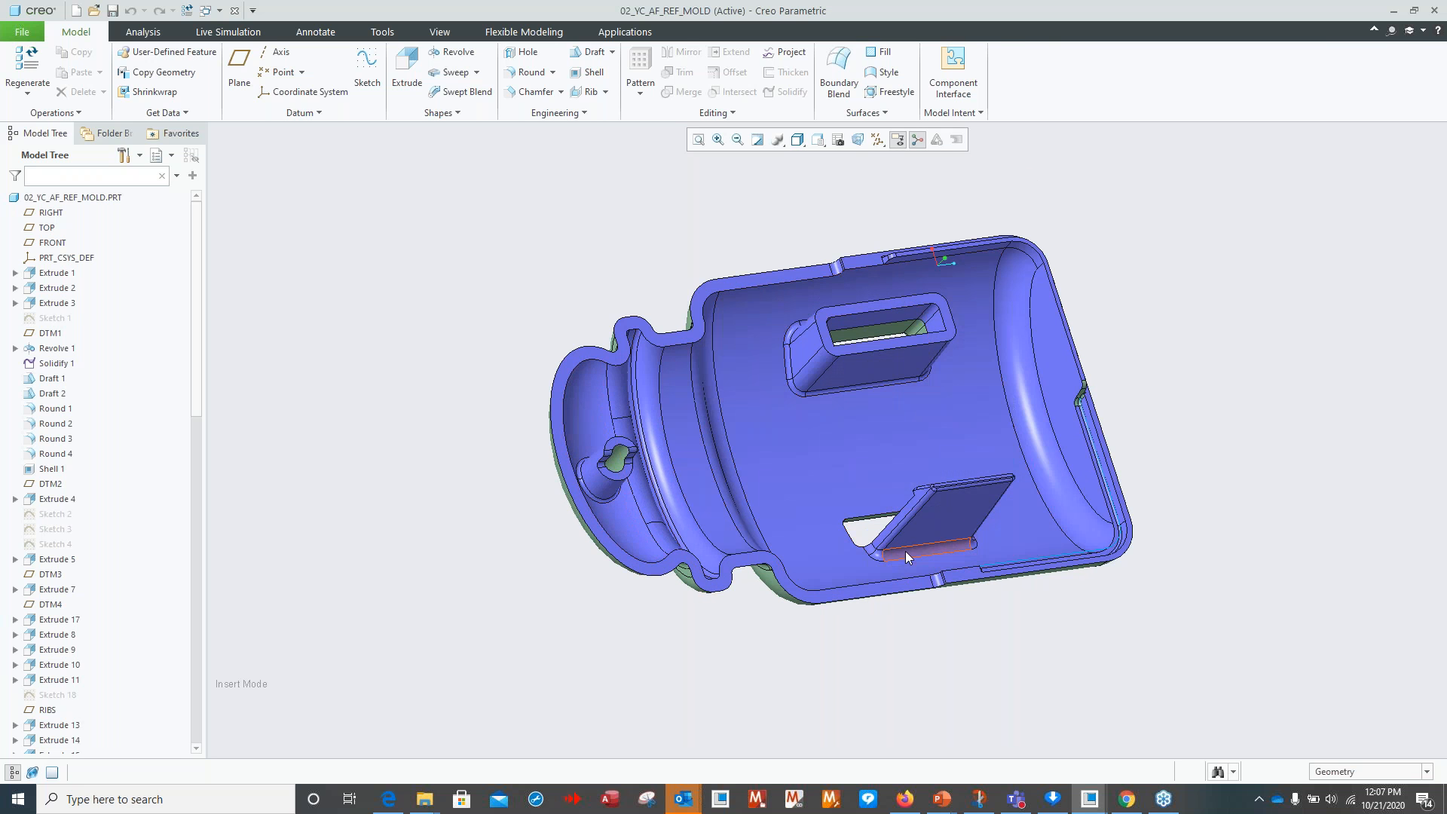
pyautogui.keyDown('shift'); pyautogui.moveTo(907, 551); pyautogui.dragTo(897, 490, button='middle'); pyautogui.keyUp('shift')
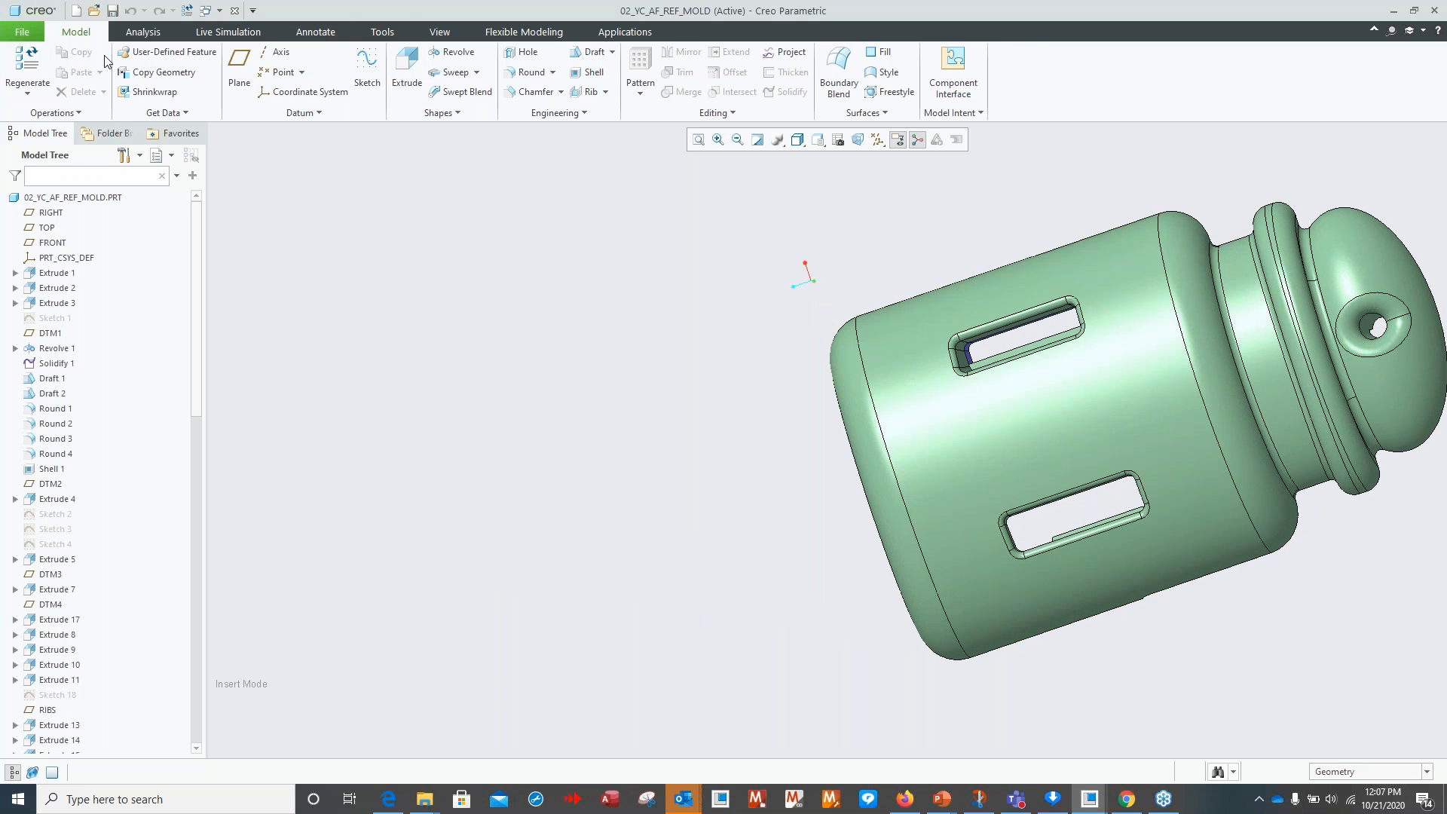
# Open the Mold/Cast application for the part to view its mold design tools.
pyautogui.click(439, 31)
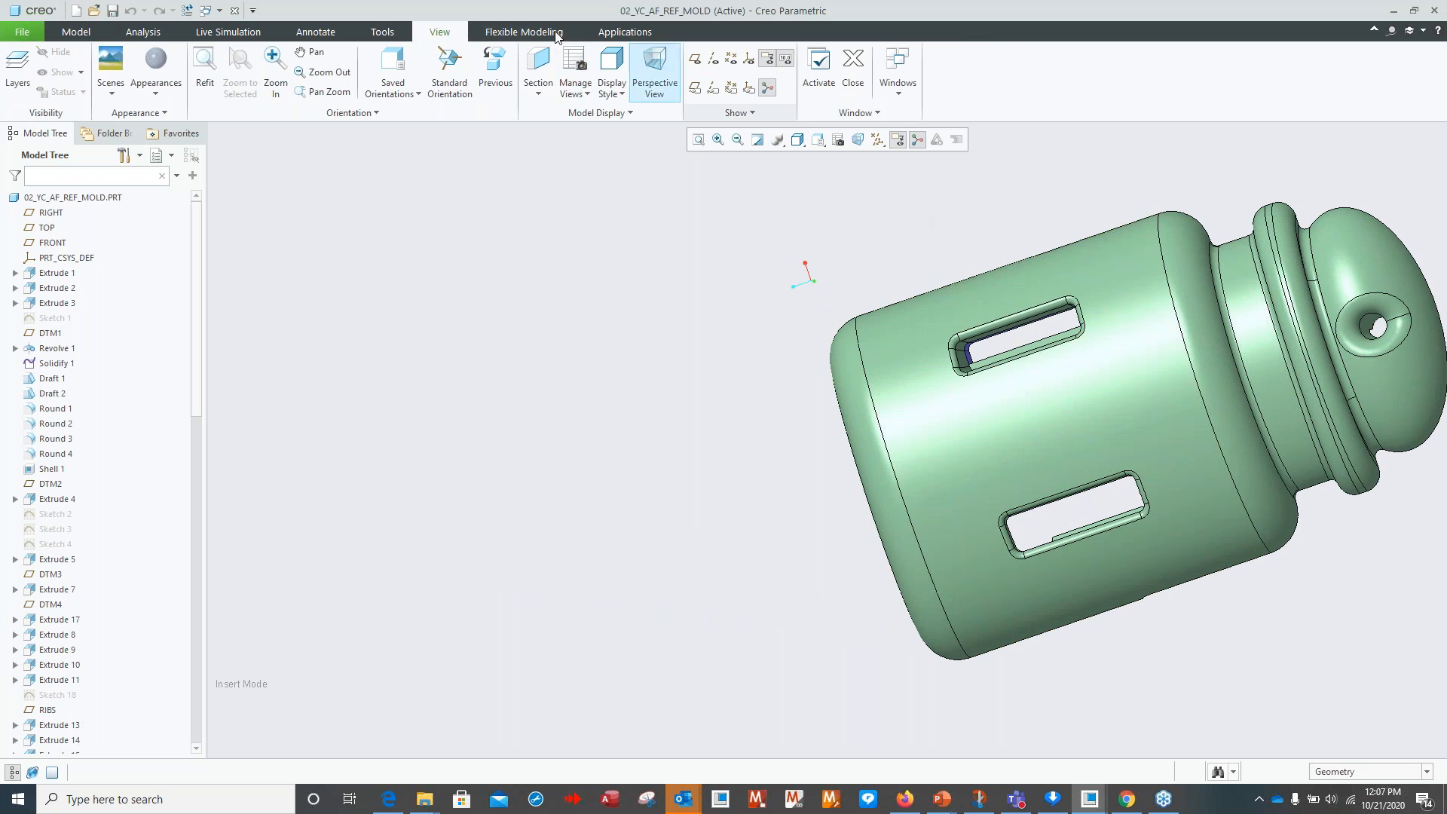
pyautogui.click(622, 32)
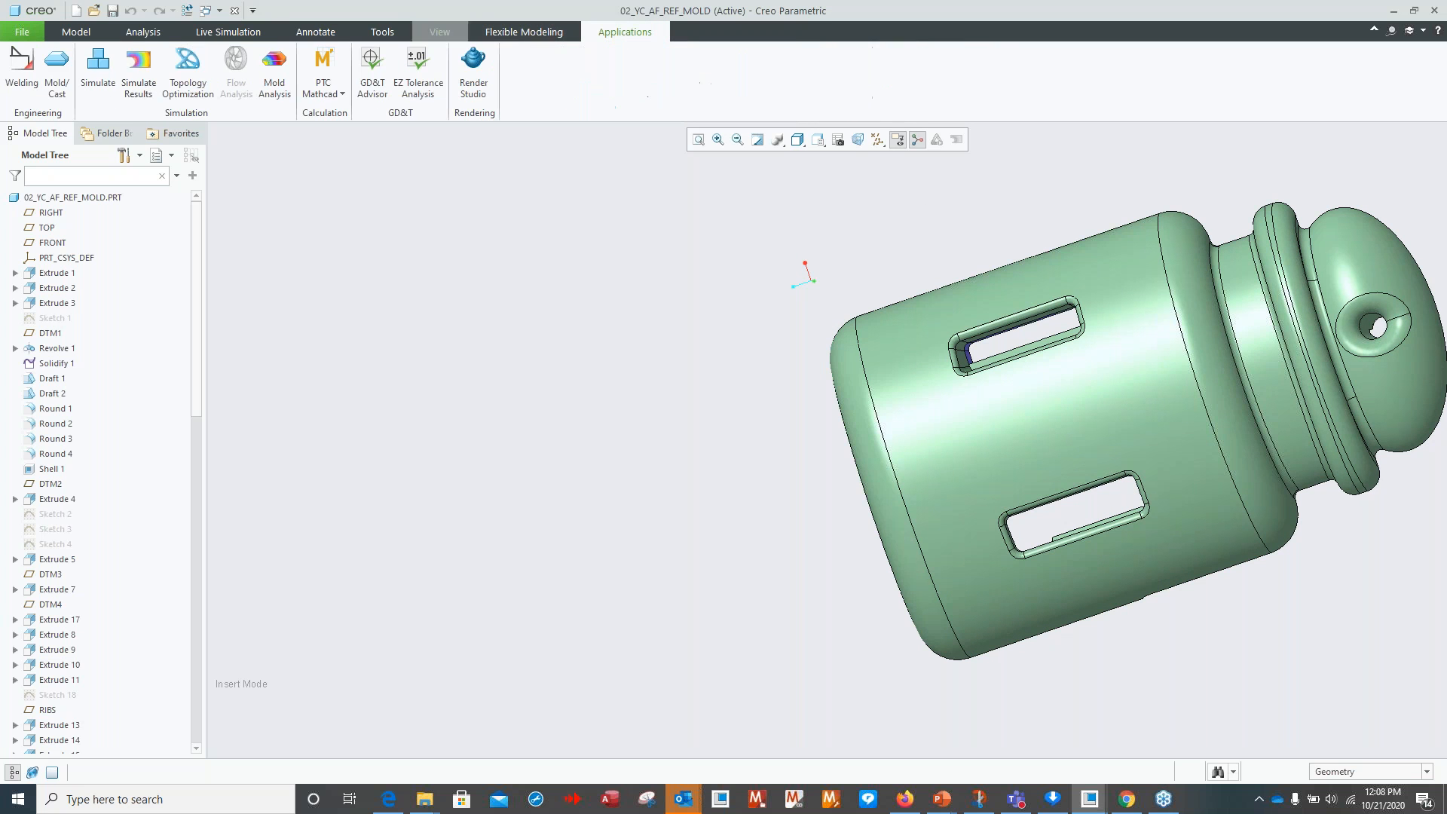
pyautogui.click(56, 71)
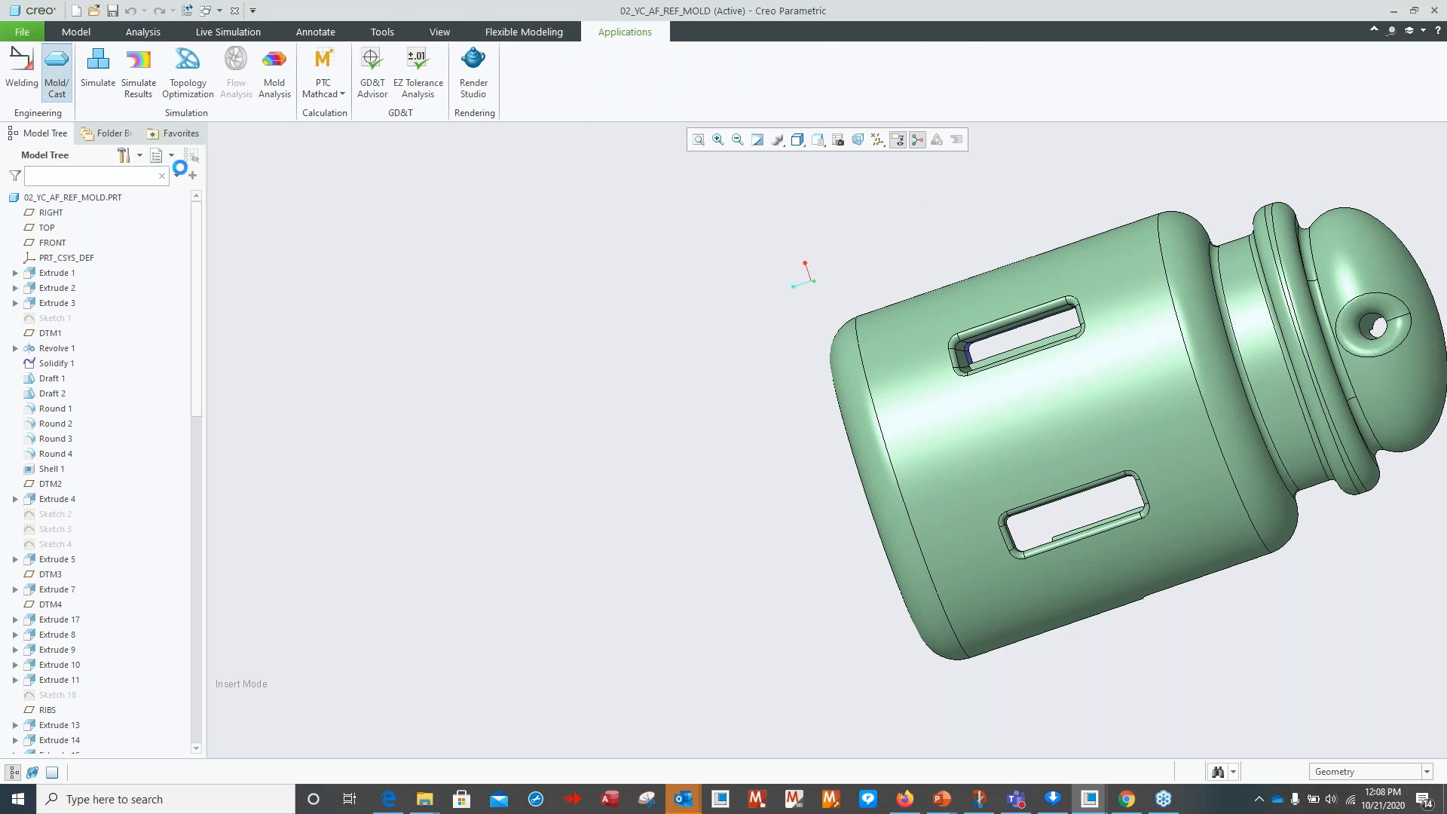
pyautogui.keyDown('shift'); pyautogui.moveTo(558, 522); pyautogui.dragTo(234, 551, button='middle'); pyautogui.keyUp('shift')
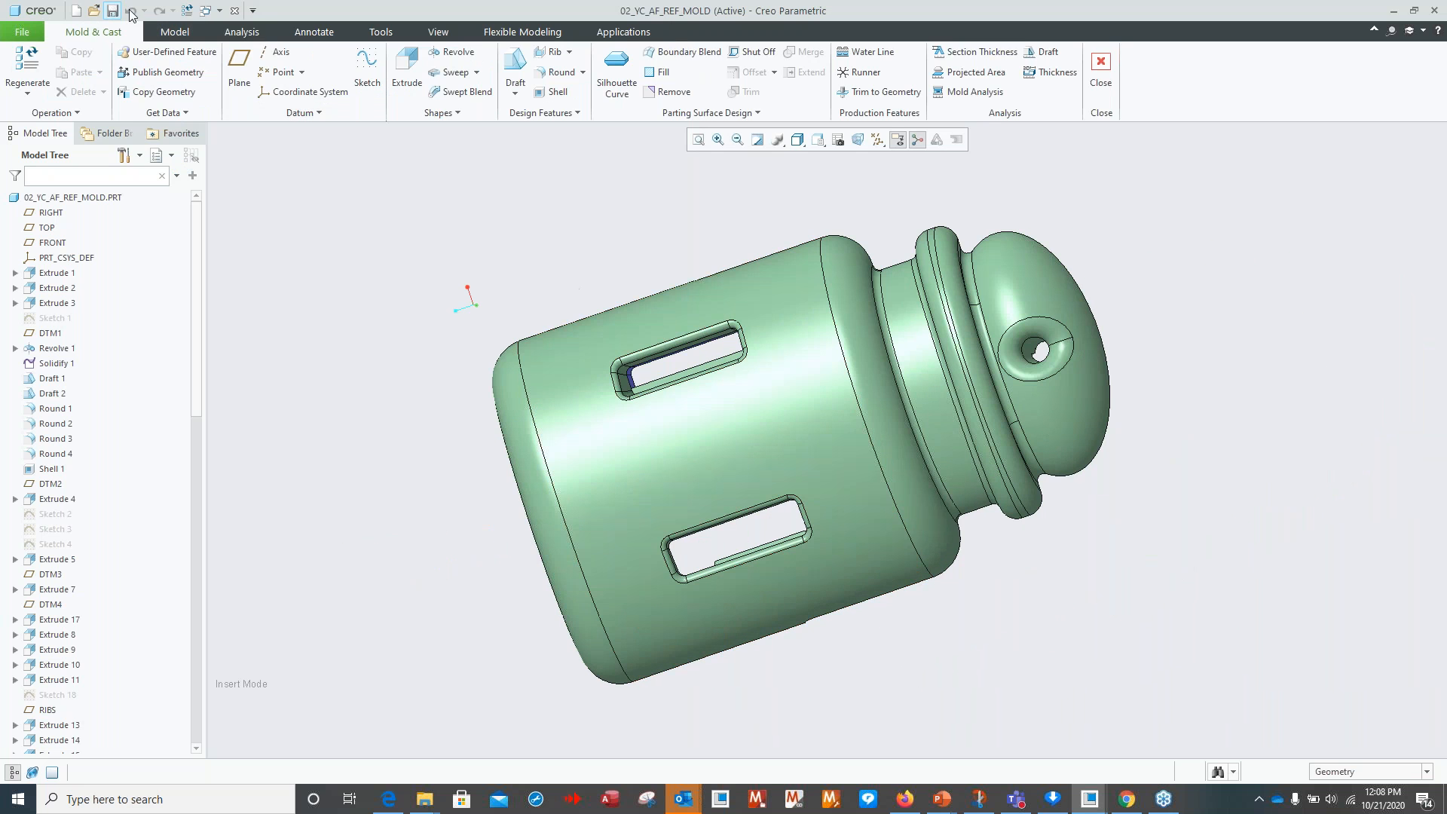
# Close the part window and erase the undisplayed 02_YC_AF_REF_MOLD.PRT from the session.
pyautogui.click(235, 11)
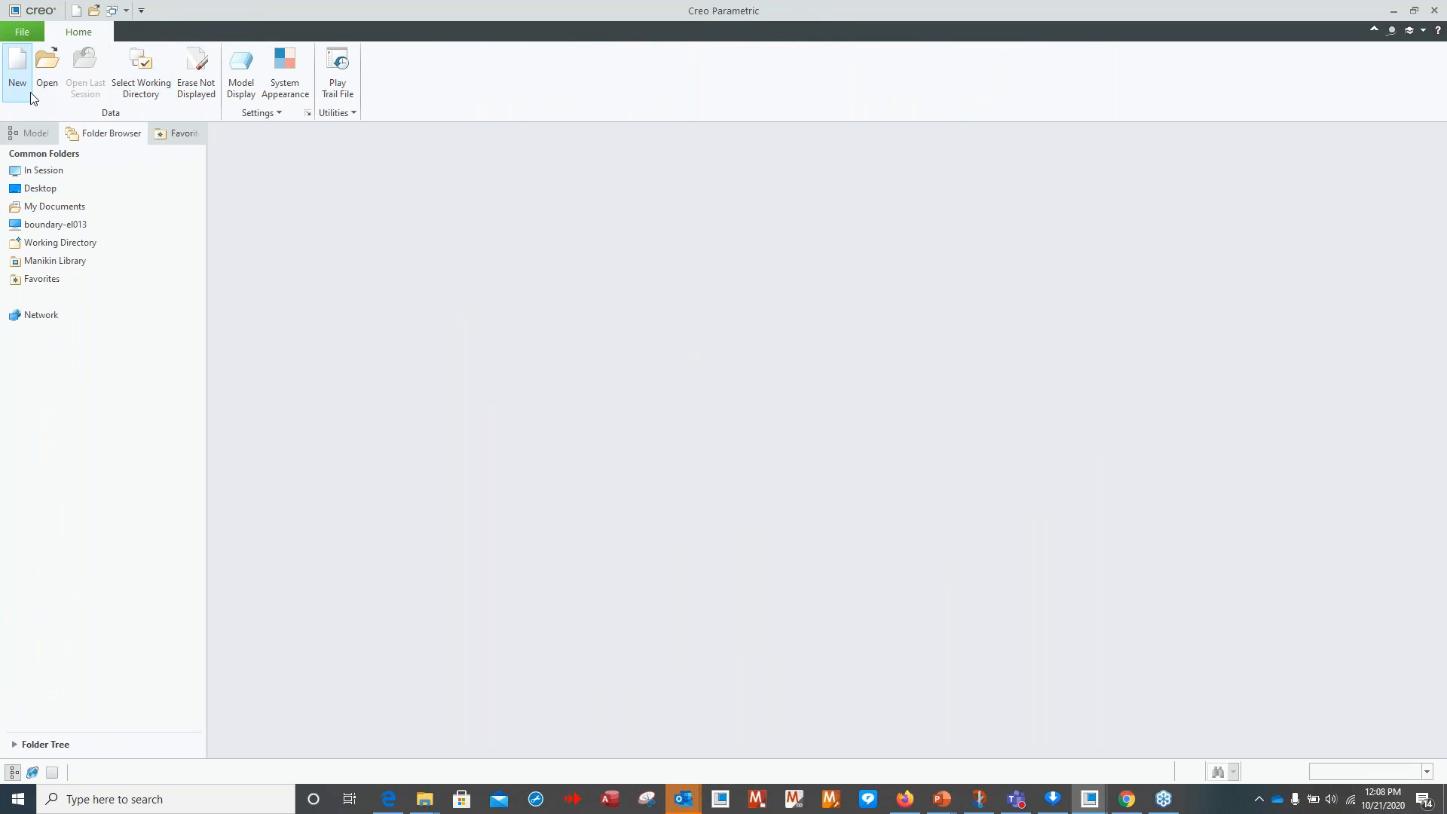
pyautogui.click(198, 97)
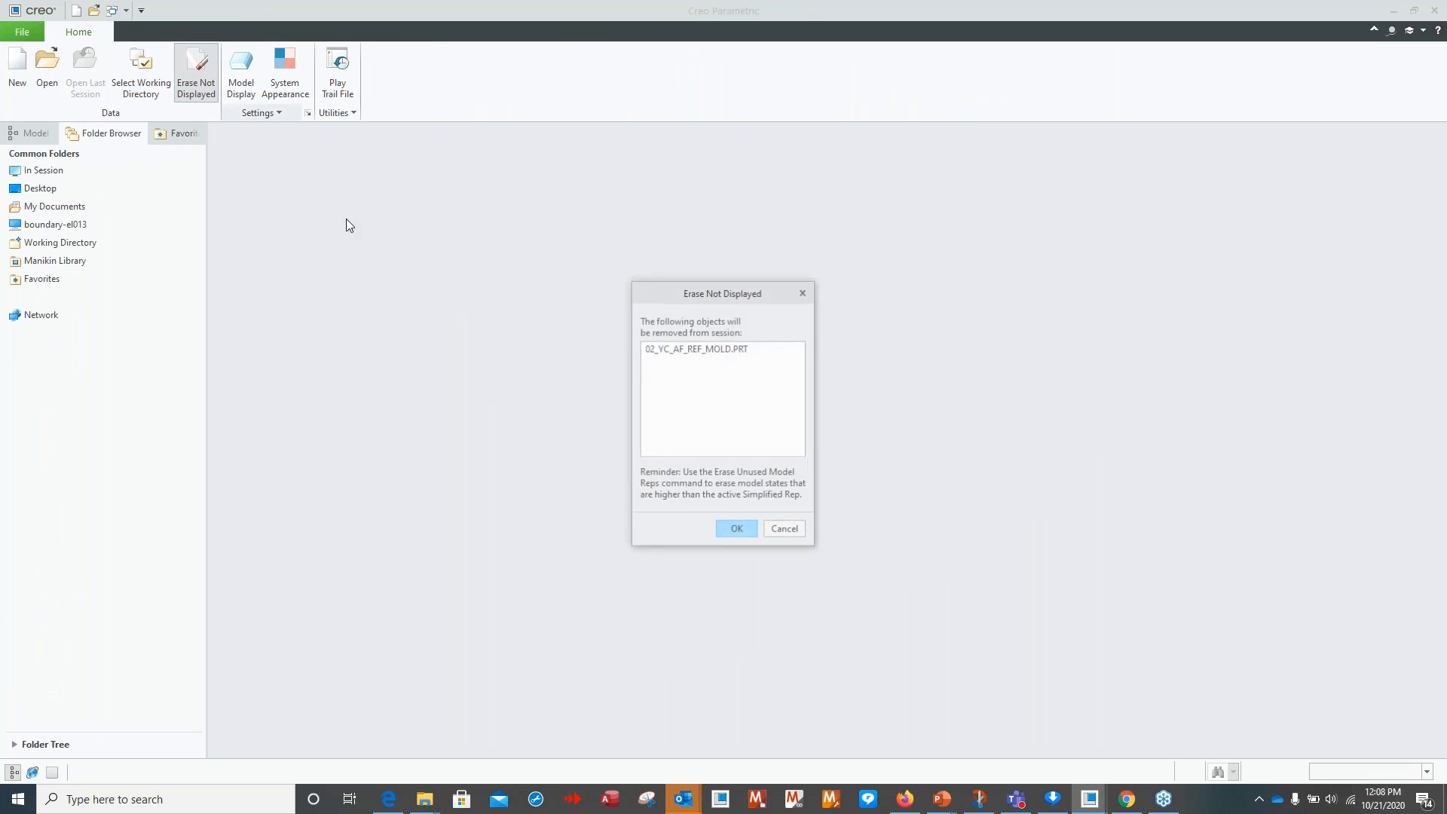
pyautogui.click(722, 532)
# Create a manufacturing mold cavity model named 02_YC_AF_Mold using the mmns_mfg_mold template instead of the default one.
pyautogui.click(18, 79)
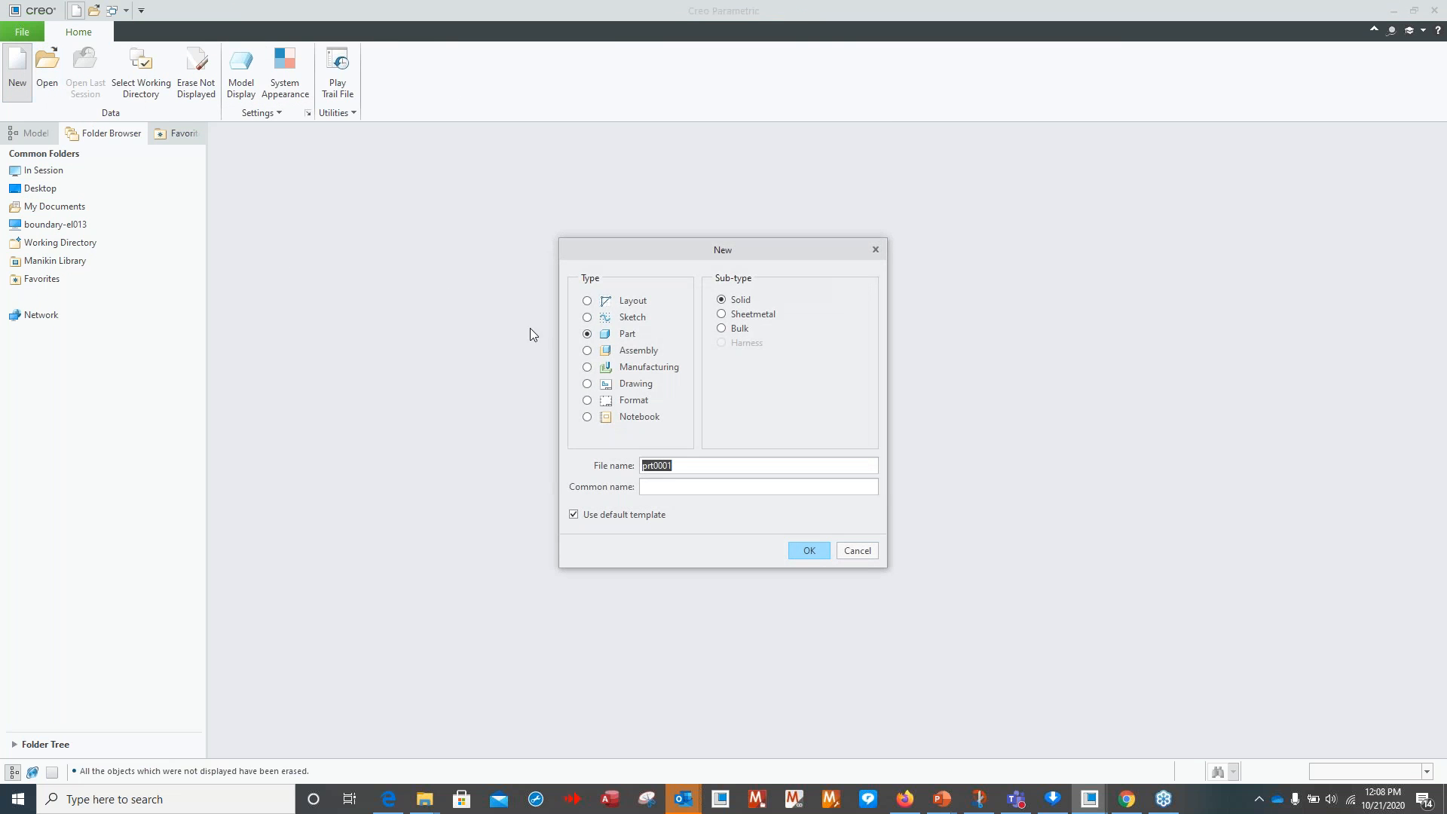
pyautogui.click(588, 369)
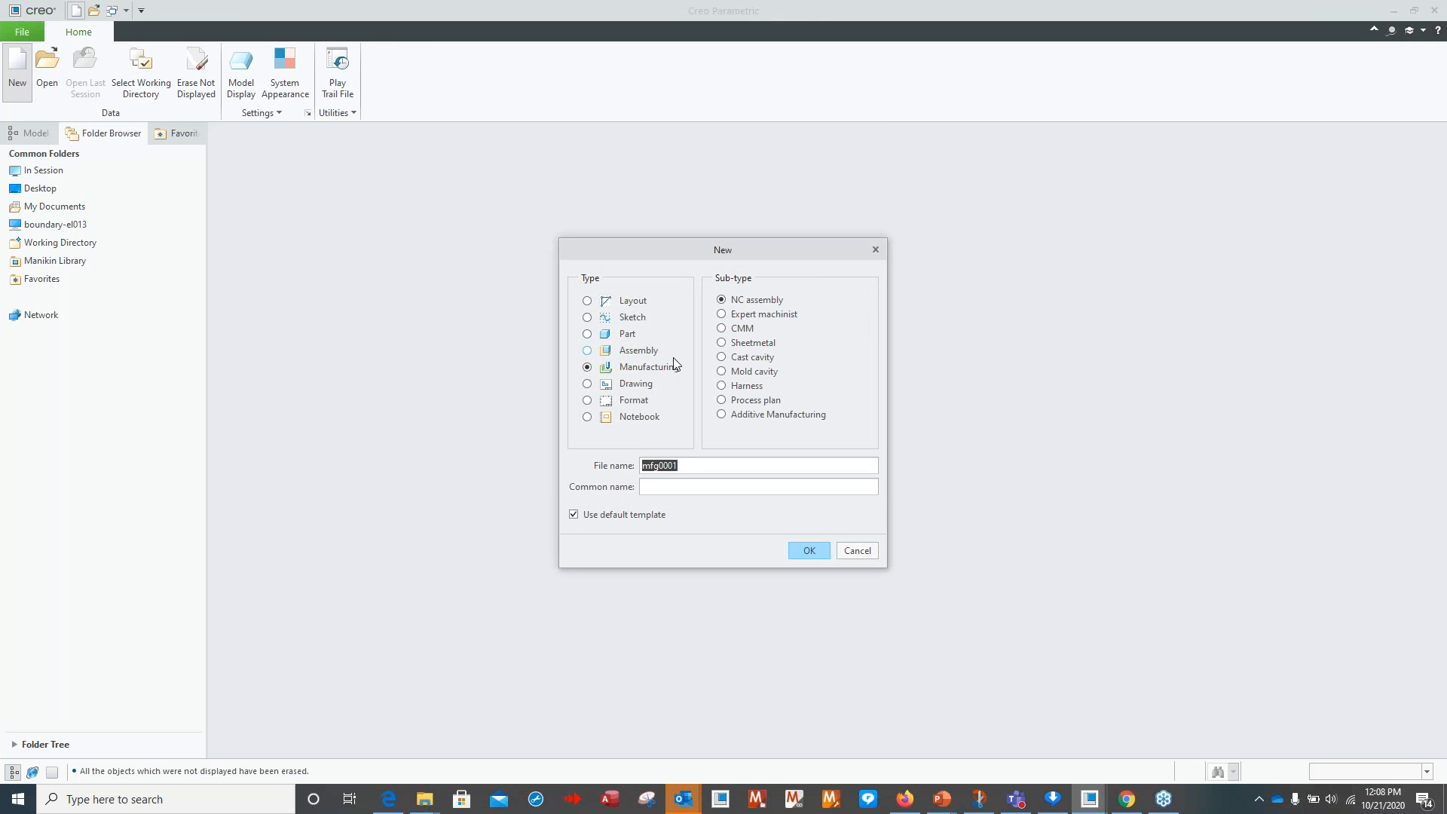
pyautogui.click(721, 375)
pyautogui.write('02_YC_AF_Mold')
pyautogui.click(573, 515)
pyautogui.click(809, 548)
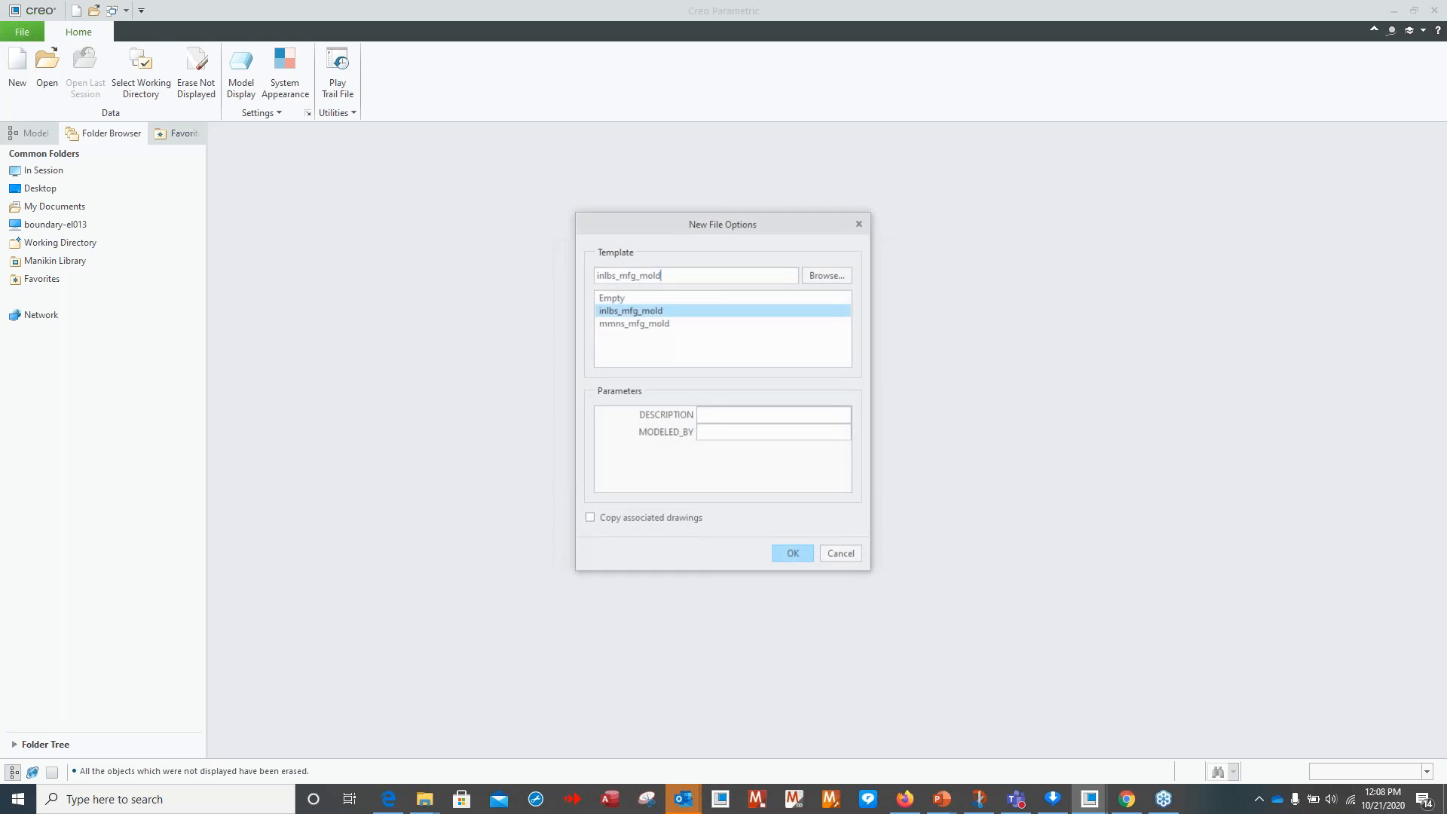
pyautogui.click(629, 324)
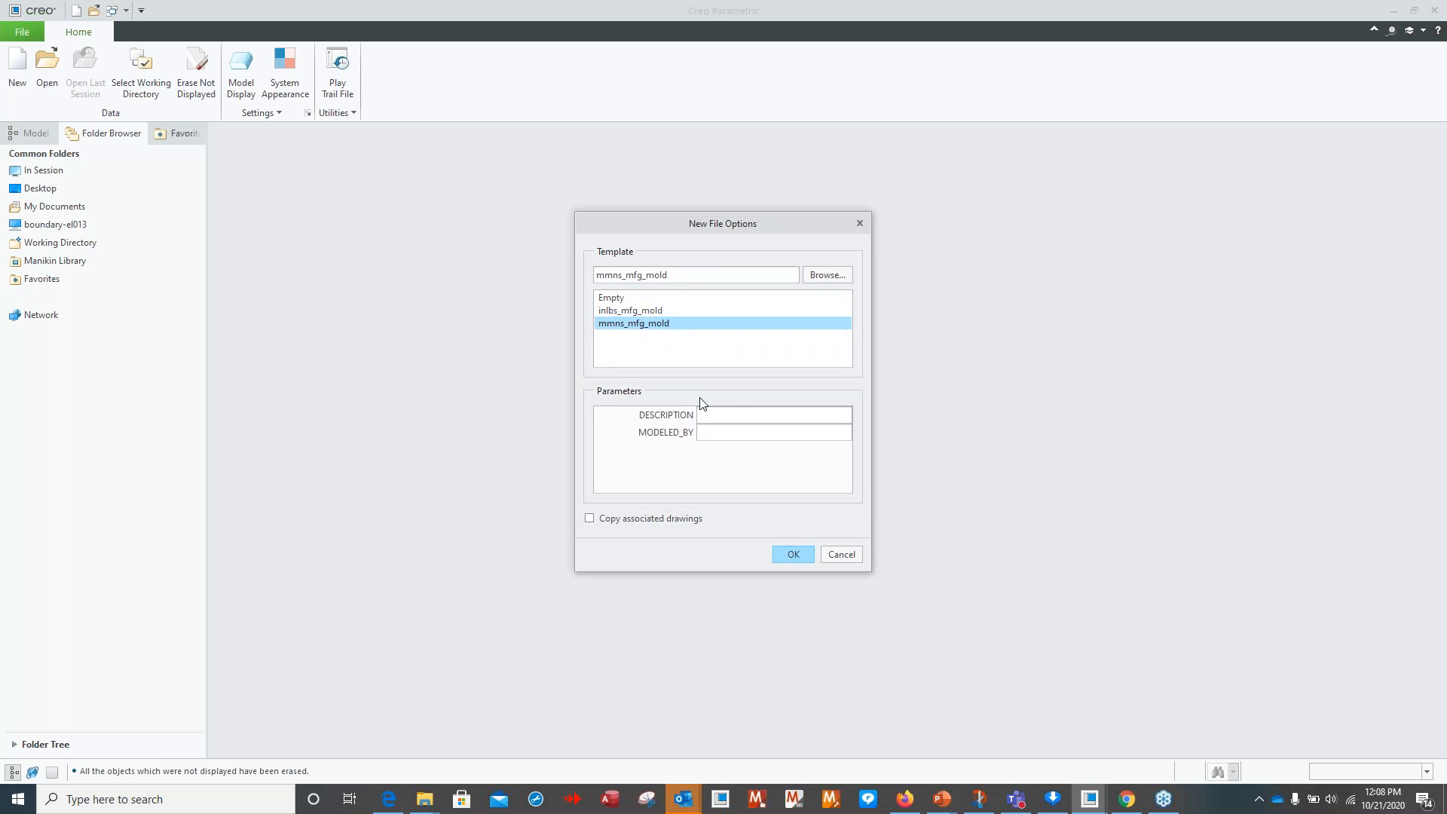
pyautogui.click(795, 553)
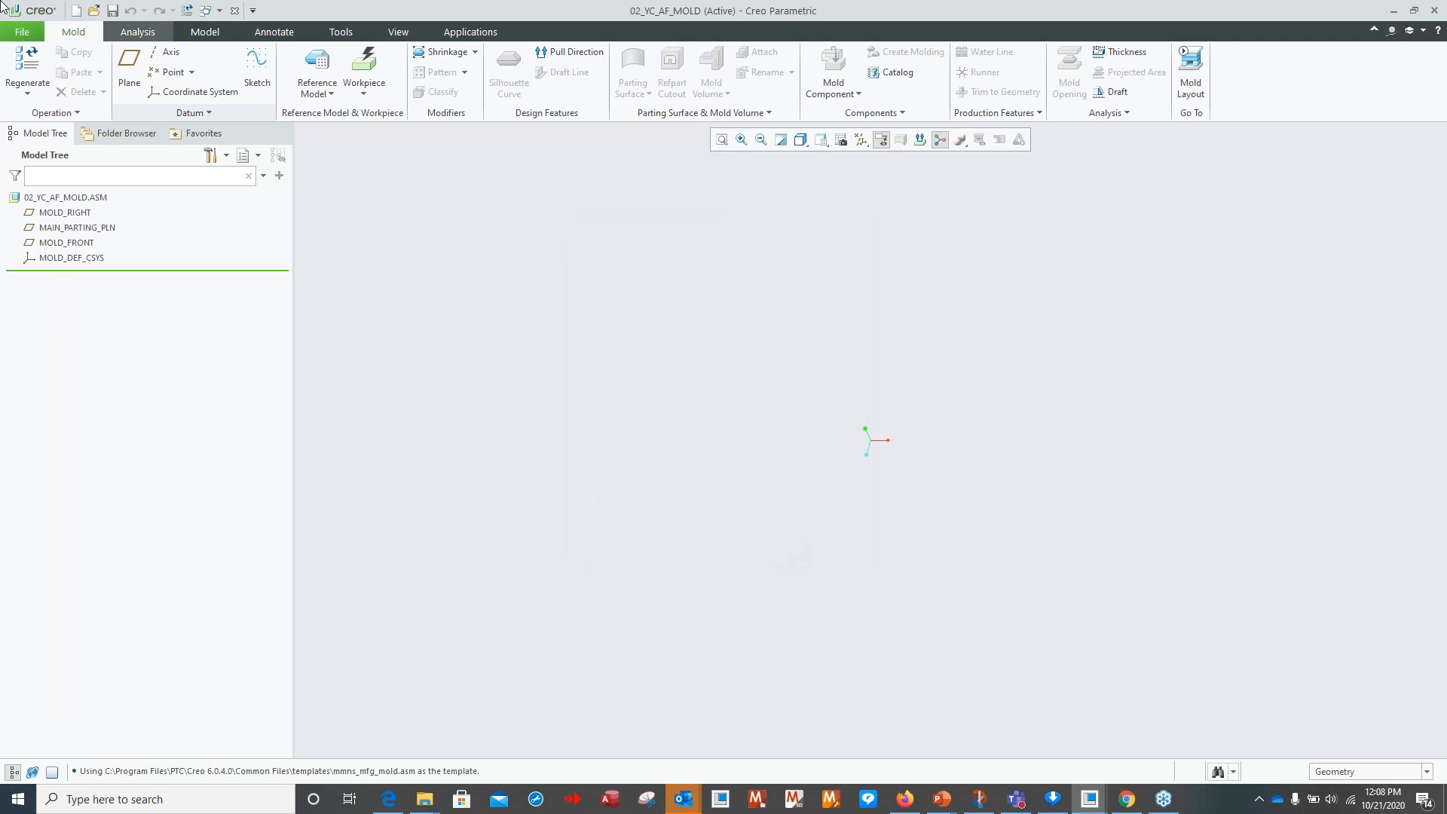
# Open the configuration editor and enter enable_absolute_accuracy as the name of a new option.
pyautogui.click(28, 31)
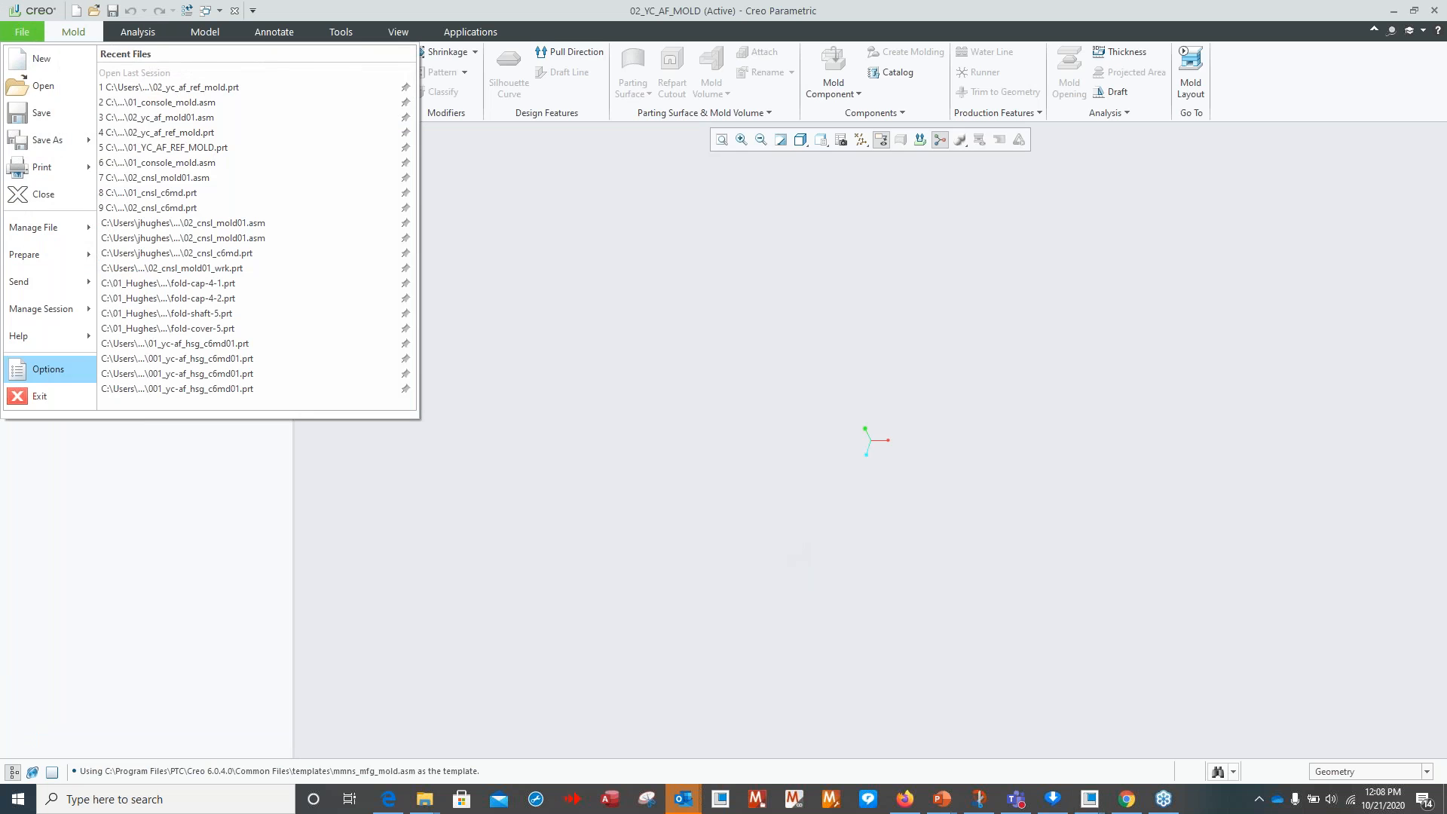
pyautogui.click(47, 369)
pyautogui.click(399, 480)
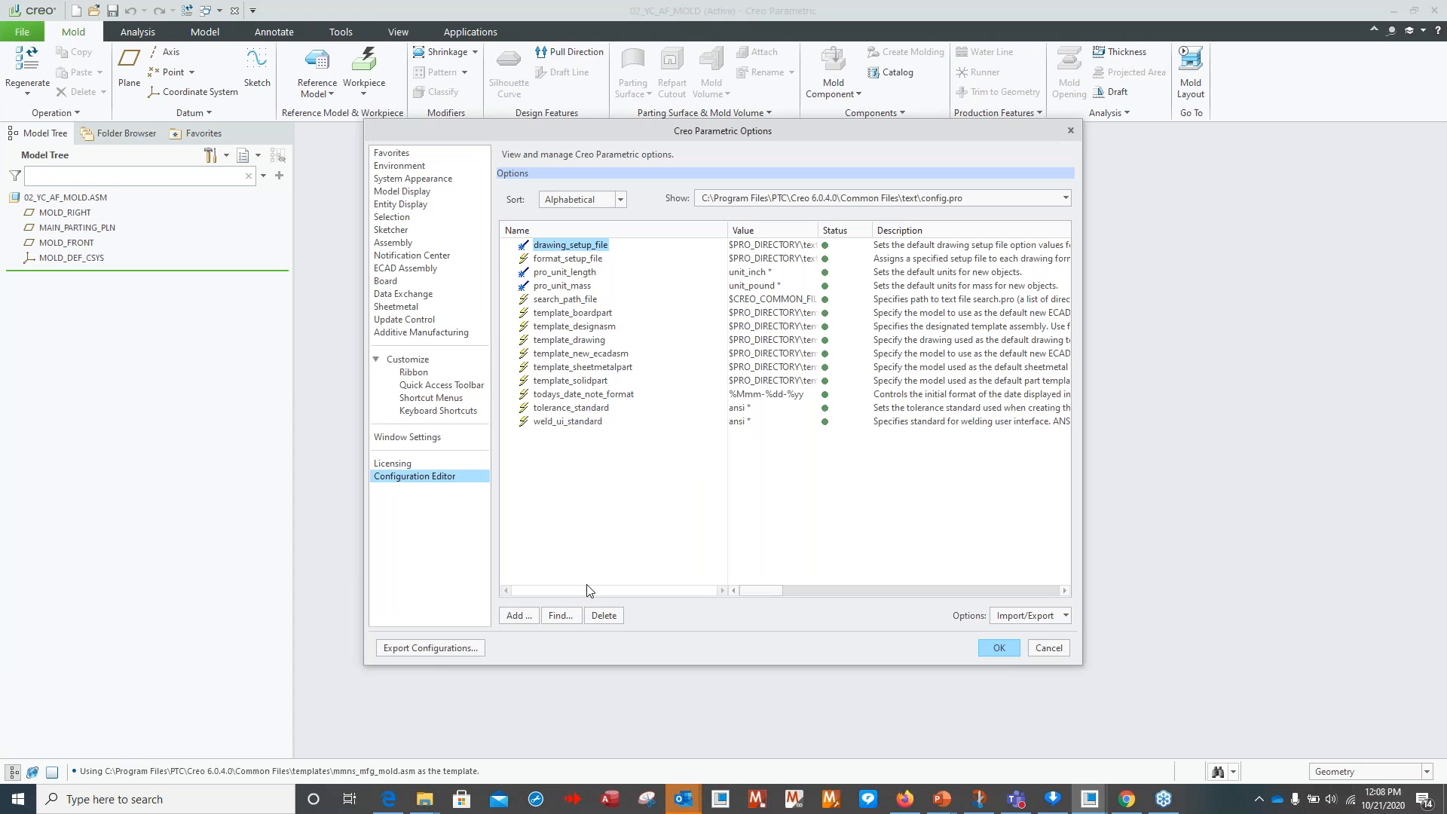
pyautogui.click(518, 615)
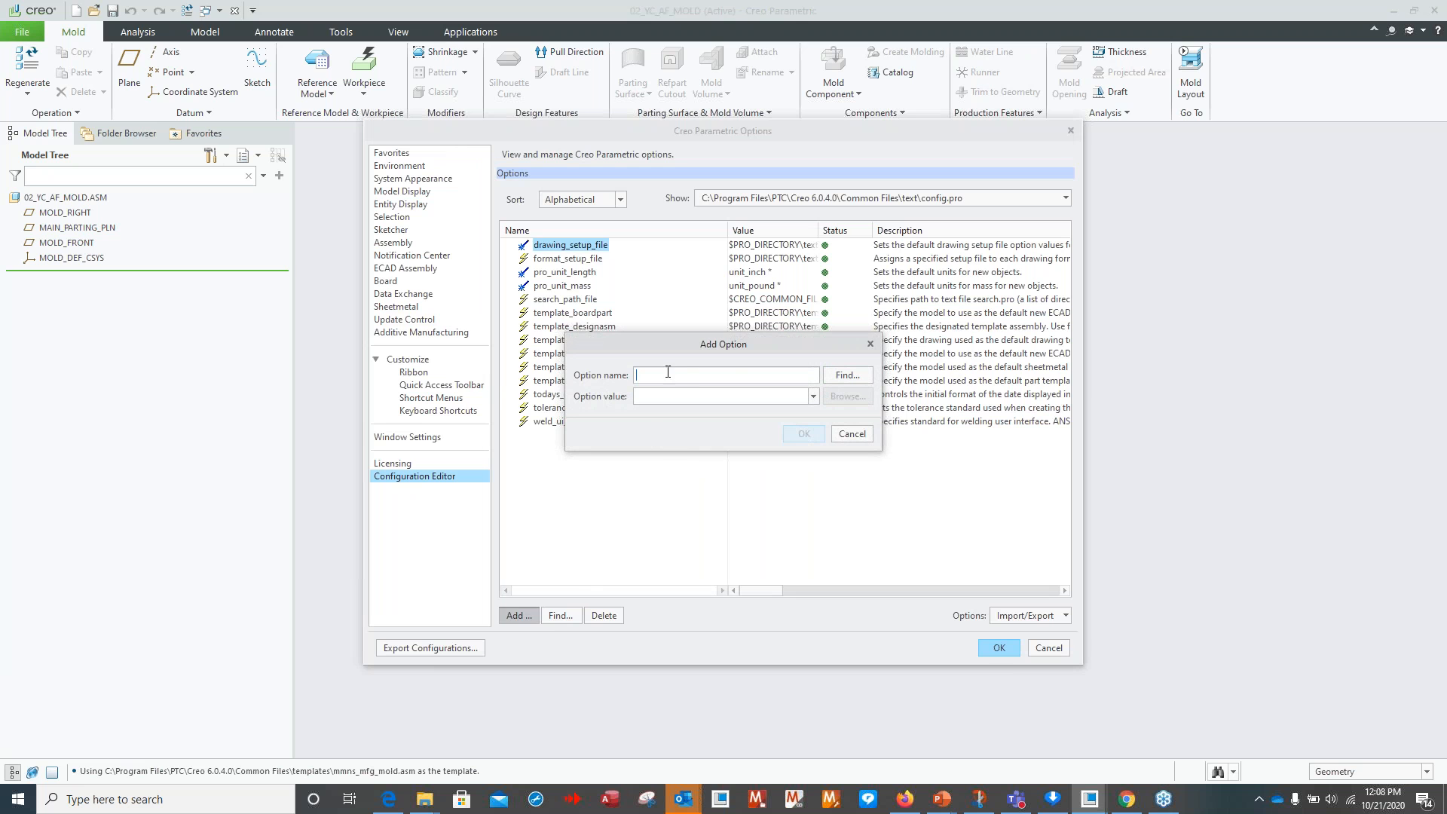
pyautogui.write('ena')
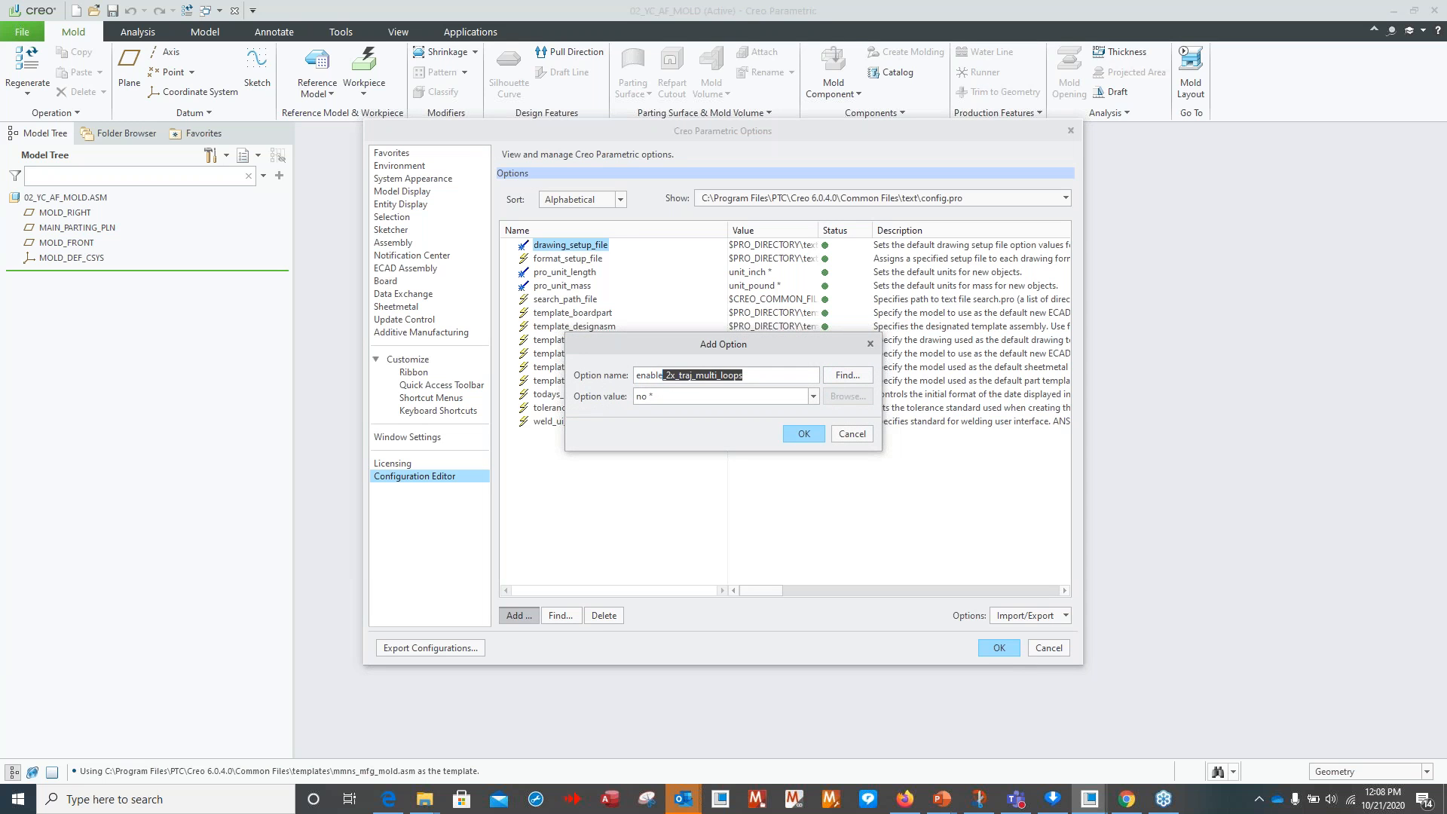
pyautogui.press('BackSpace')
pyautogui.press('BackSpace')
pyautogui.press('BackSpace')
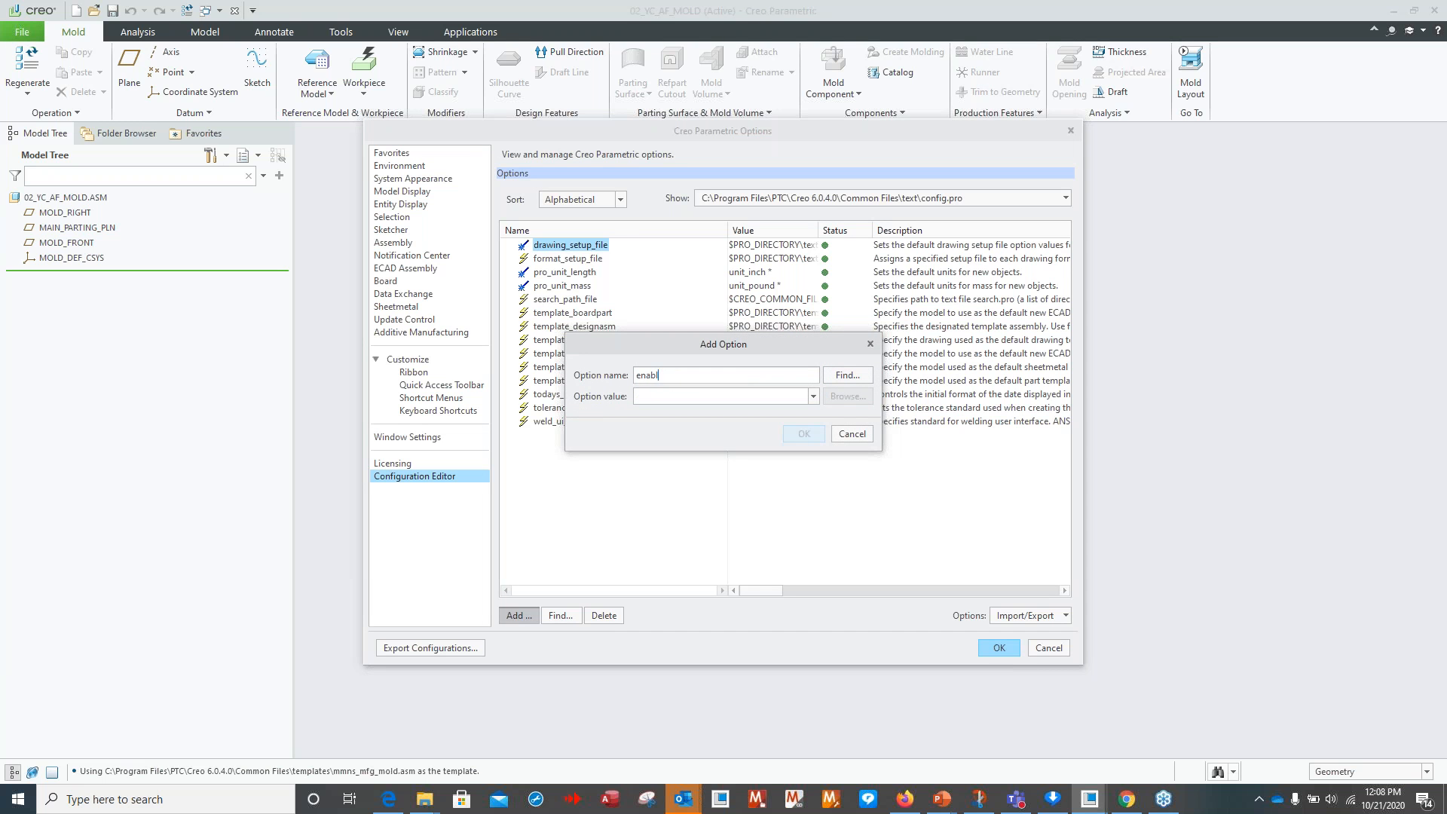
pyautogui.write('able_absolute_accuracy')
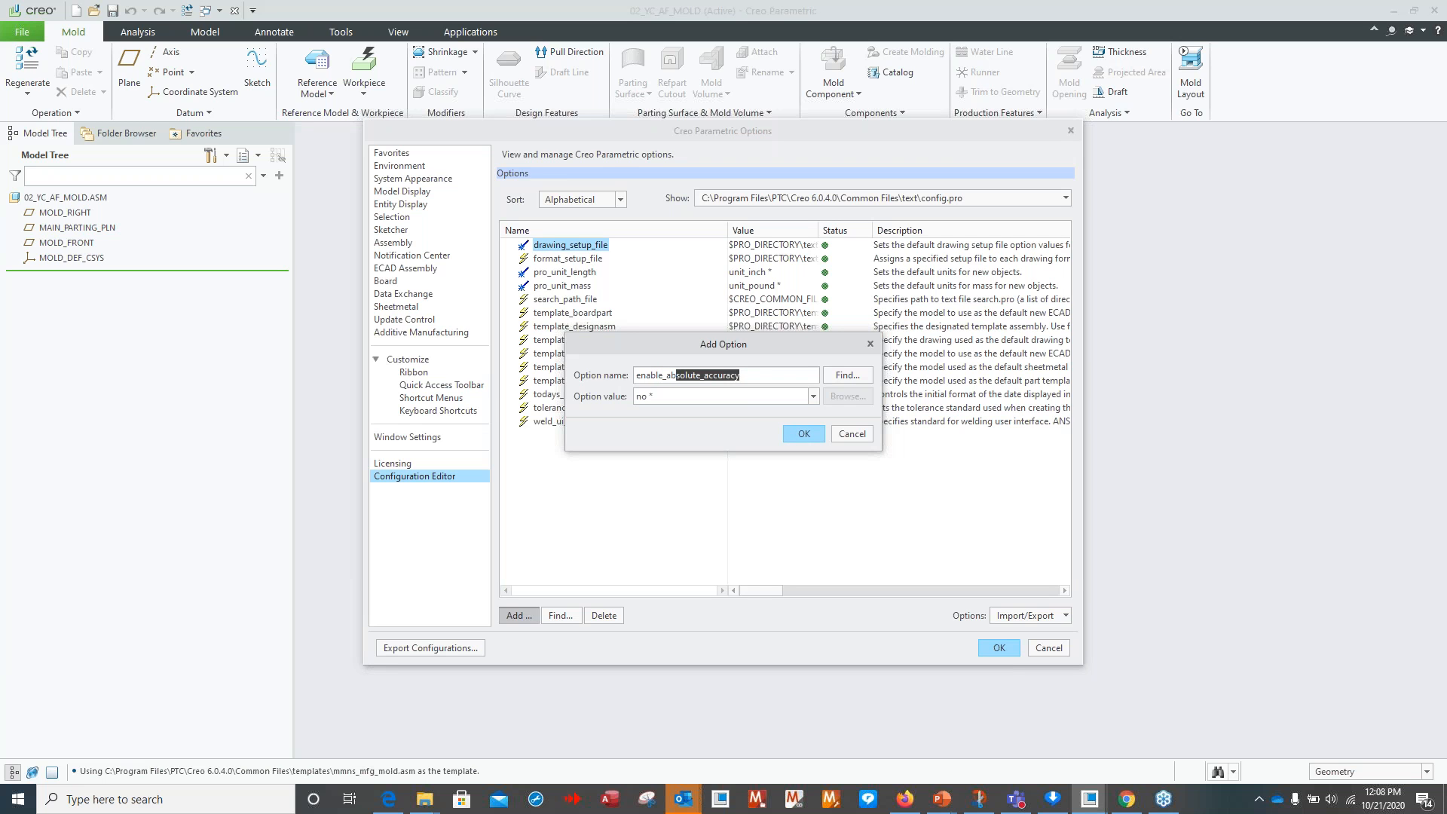
# Set enable_absolute_accuracy to yes and apply it to the current session without saving it to a configuration file.
pyautogui.click(814, 396)
pyautogui.click(659, 419)
pyautogui.click(803, 433)
pyautogui.click(999, 650)
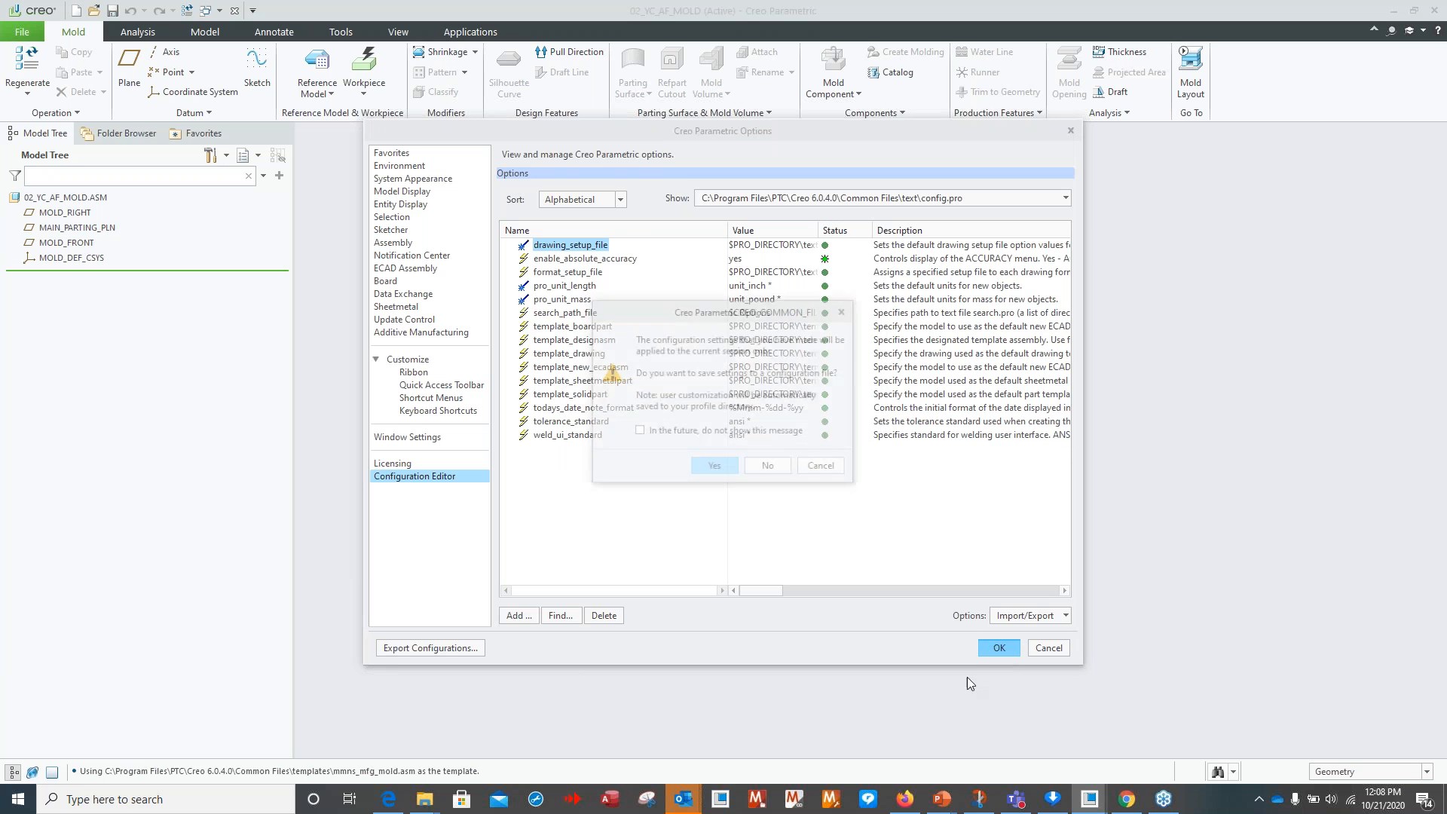
pyautogui.click(769, 468)
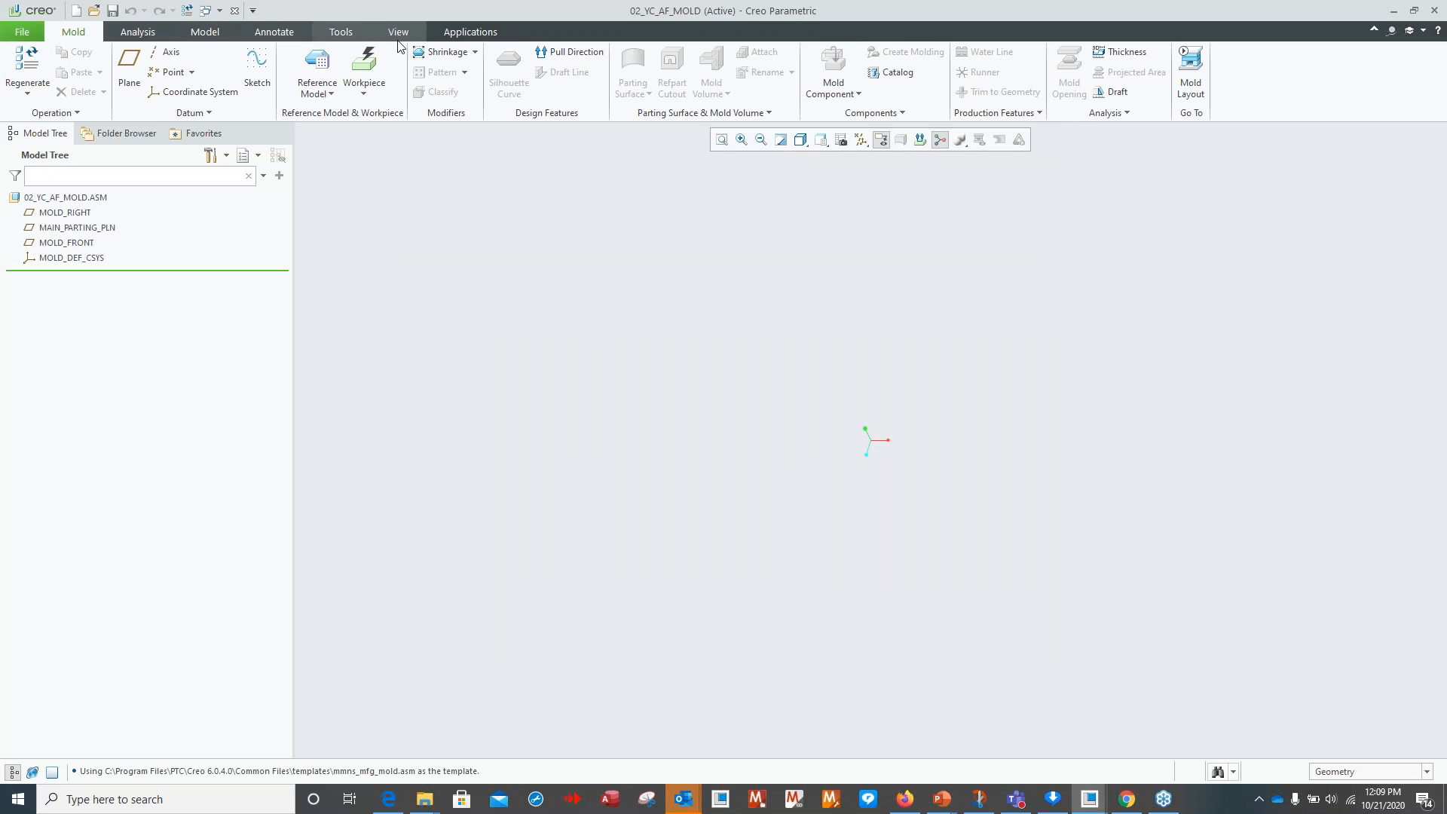
# Bring 02_yc_af_ref_mold.prt into the mold as the reference model, using the Same model type.
pyautogui.click(457, 35)
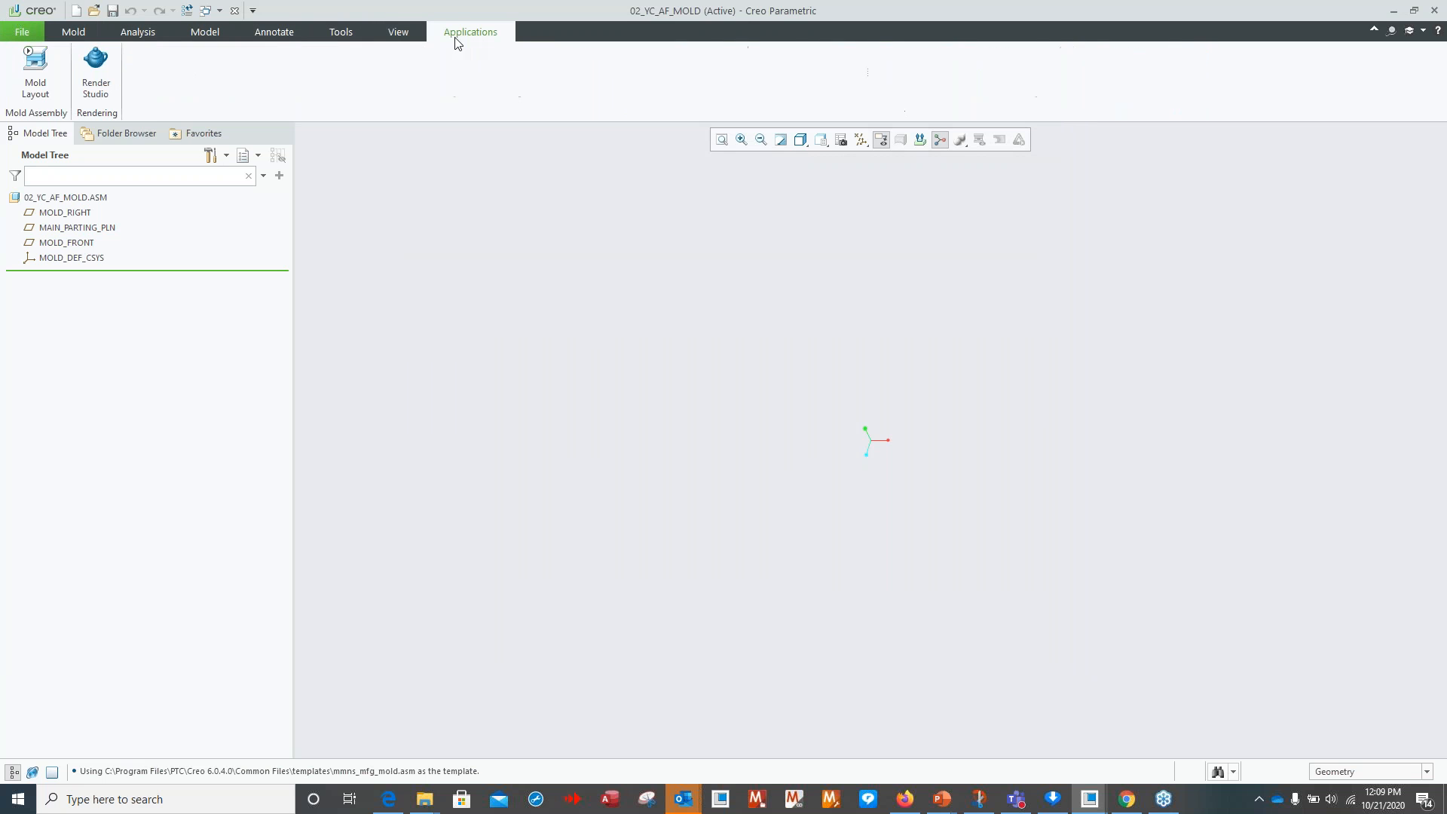
pyautogui.click(73, 32)
pyautogui.click(329, 92)
pyautogui.click(354, 111)
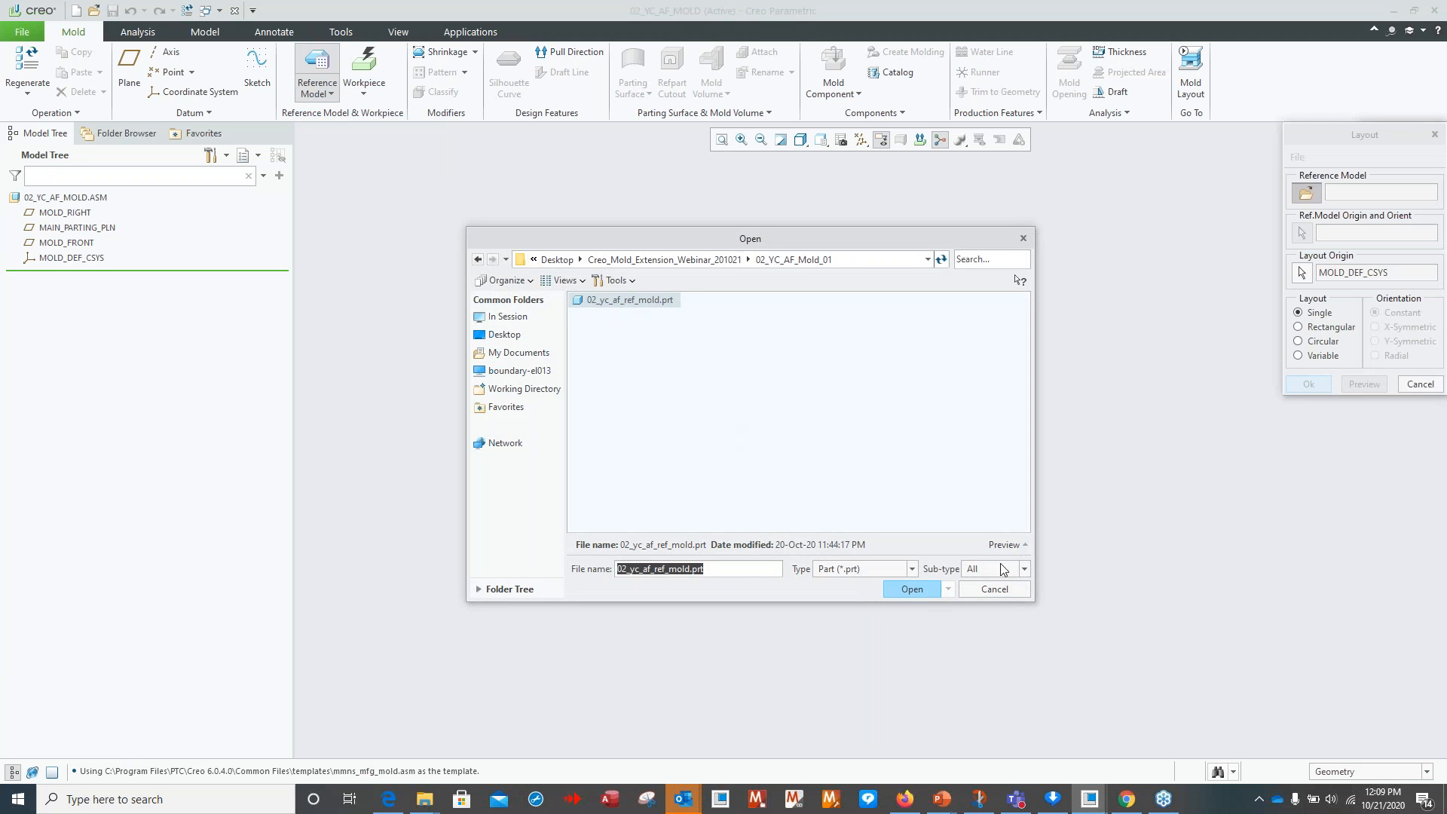
pyautogui.click(916, 588)
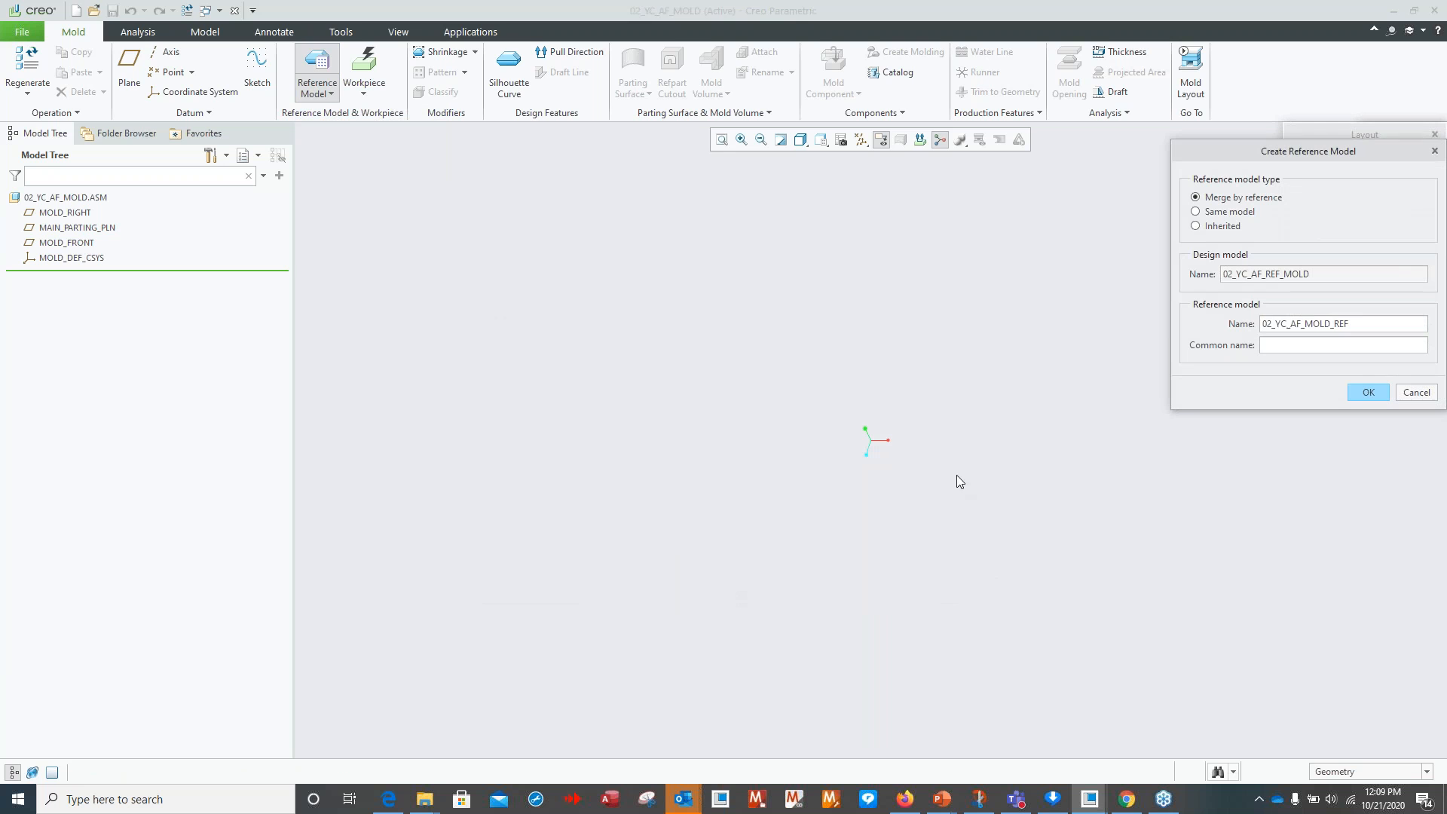
pyautogui.click(1211, 212)
pyautogui.click(1364, 393)
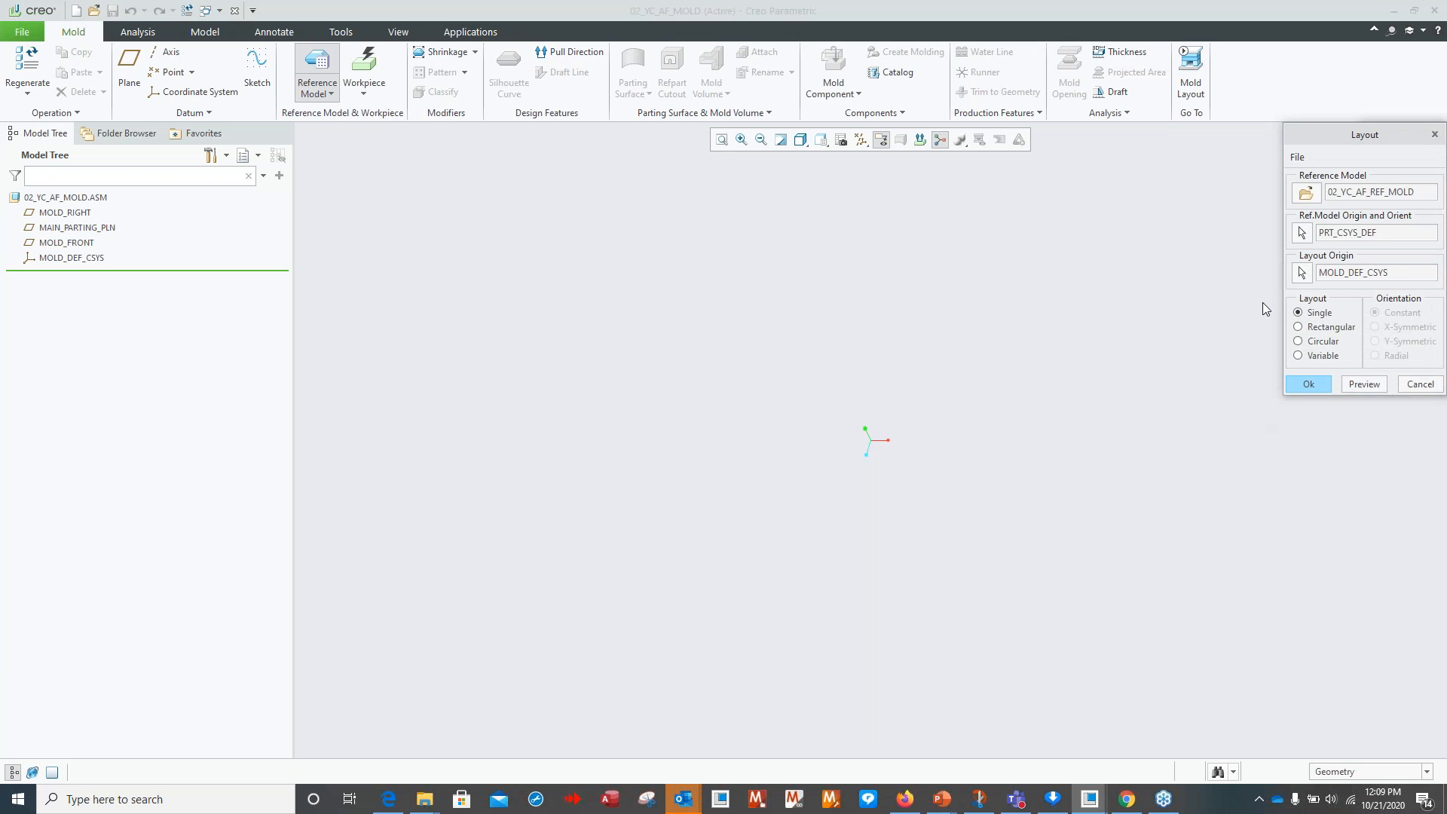
# Try a circular layout with radial orientation, previewing it with the default radius and with a radius of 0.
pyautogui.click(1297, 342)
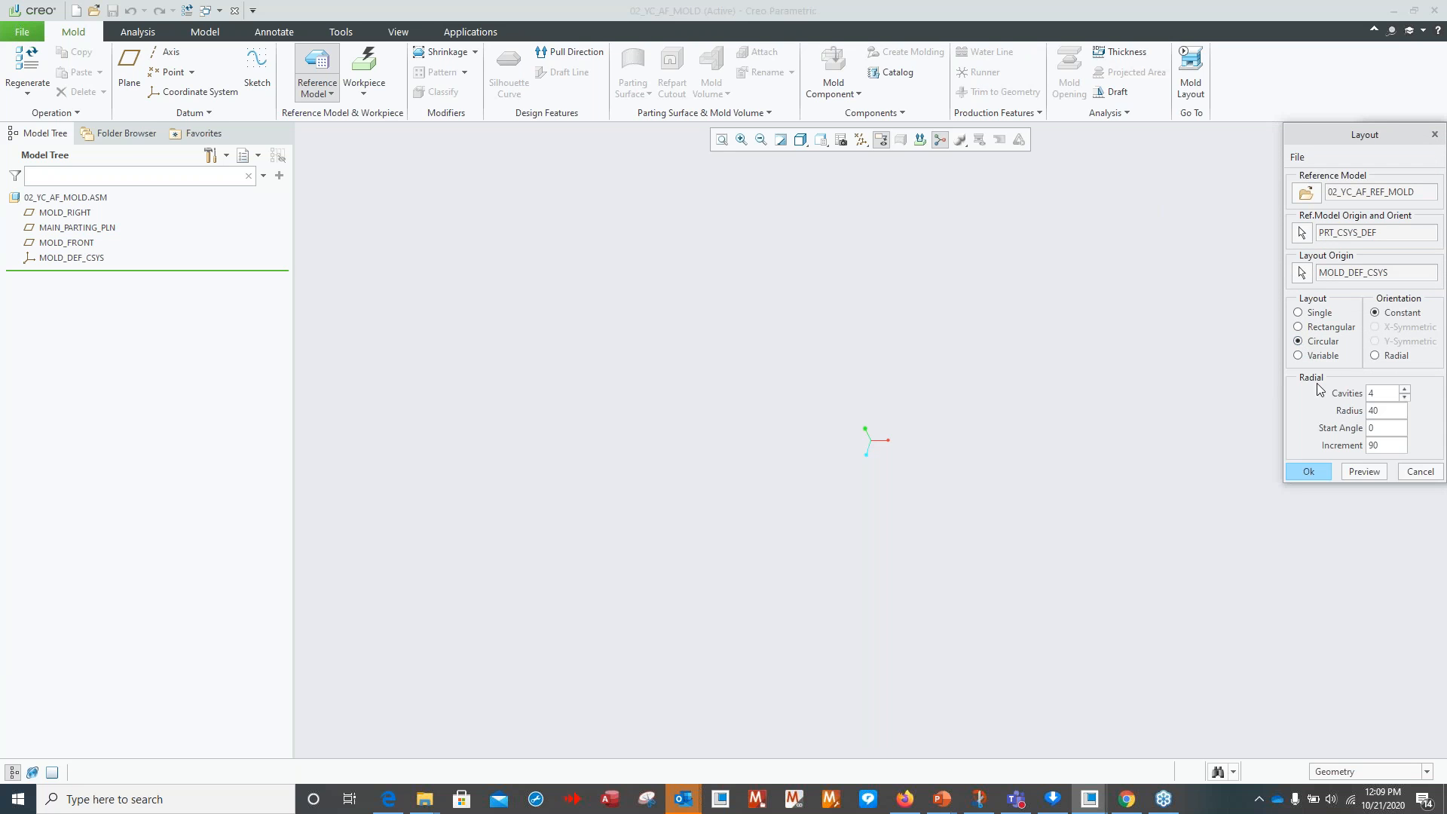
pyautogui.click(1375, 356)
pyautogui.click(1363, 473)
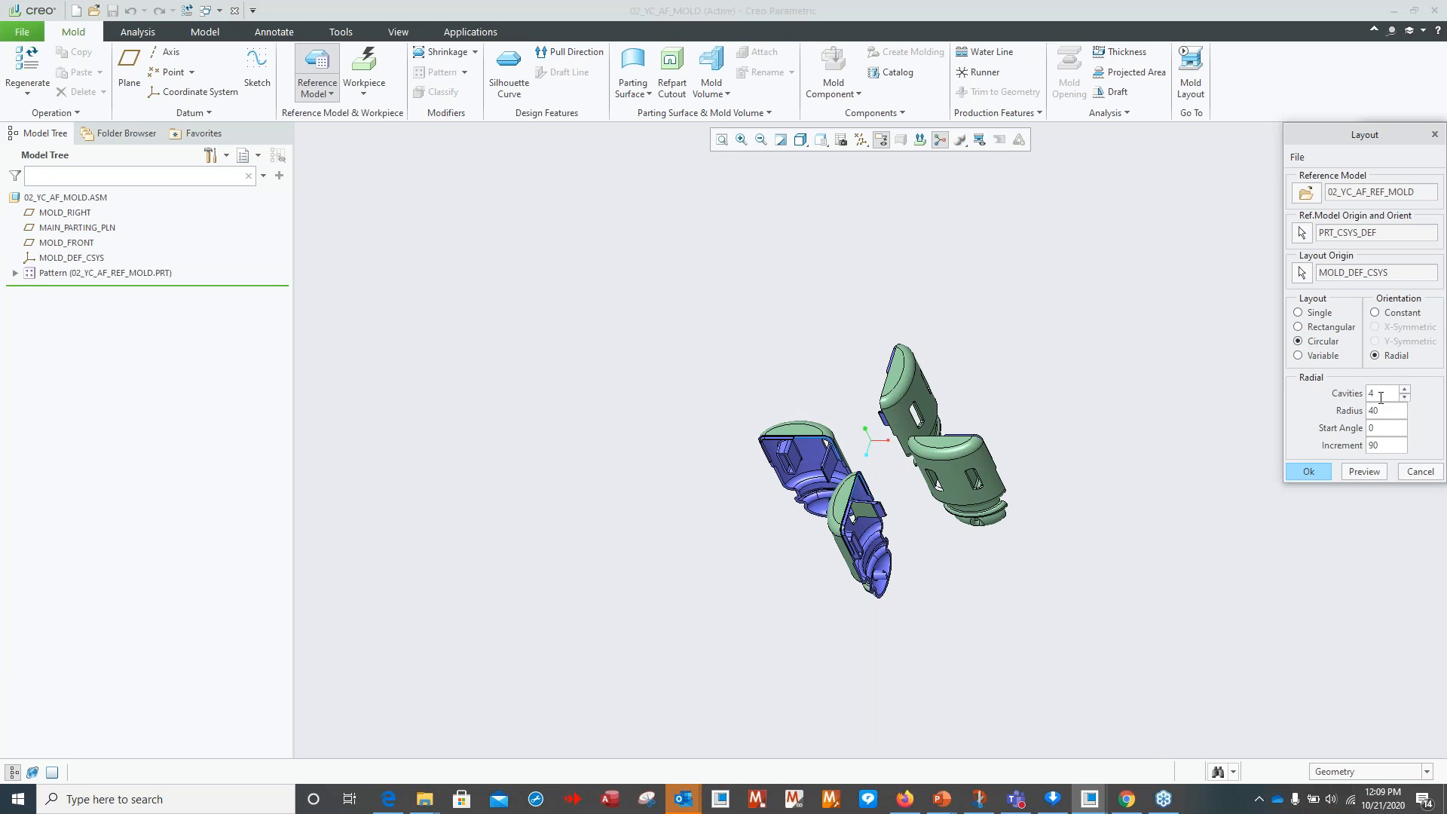
pyautogui.write('0')
pyautogui.click(1364, 474)
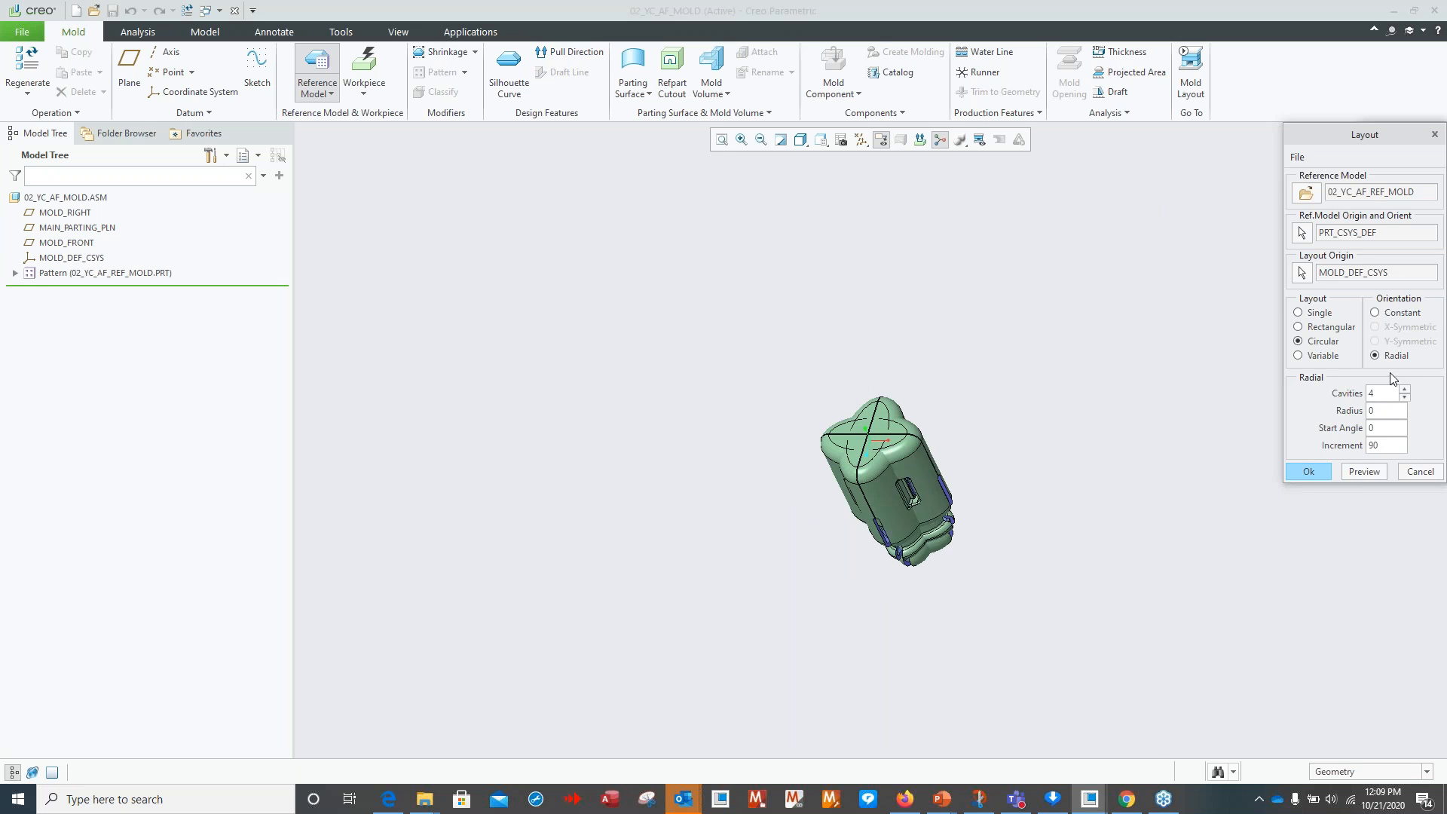
pyautogui.click(1375, 355)
pyautogui.click(1367, 476)
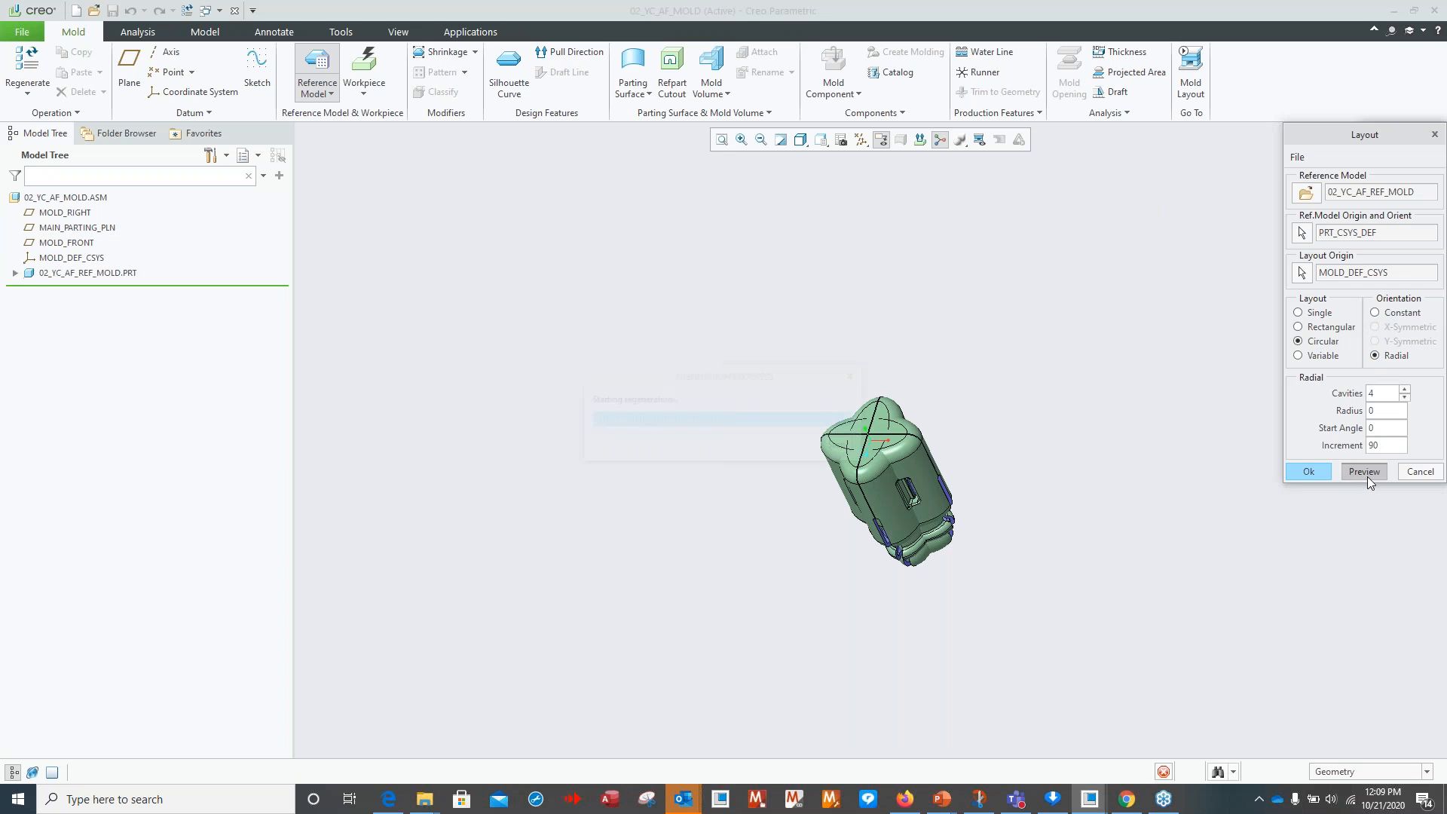
# Return the reference model layout to Single and preview its placement.
pyautogui.click(1298, 313)
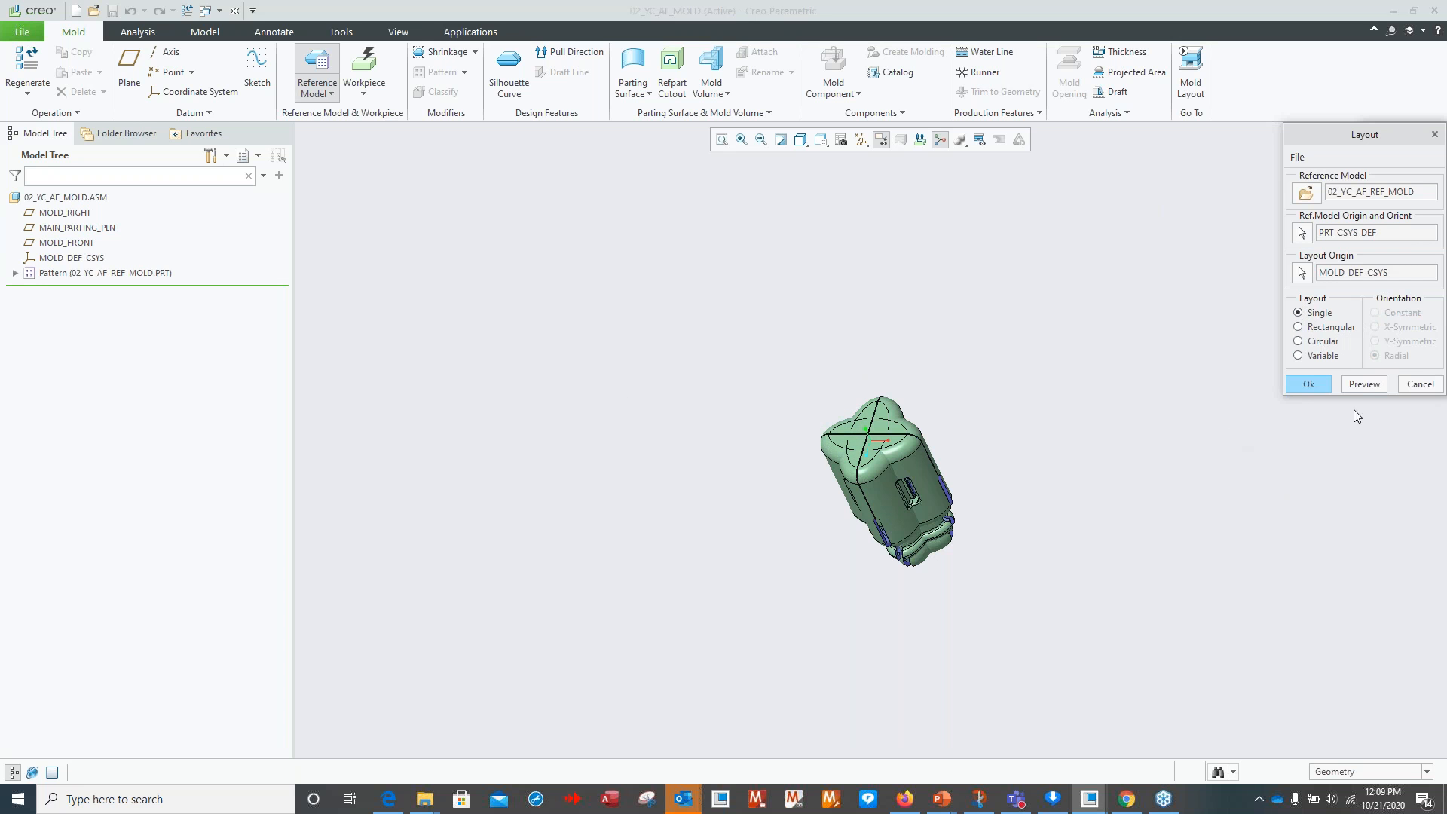
pyautogui.click(1370, 387)
pyautogui.moveTo(1093, 538); pyautogui.dragTo(1114, 415, button='middle')
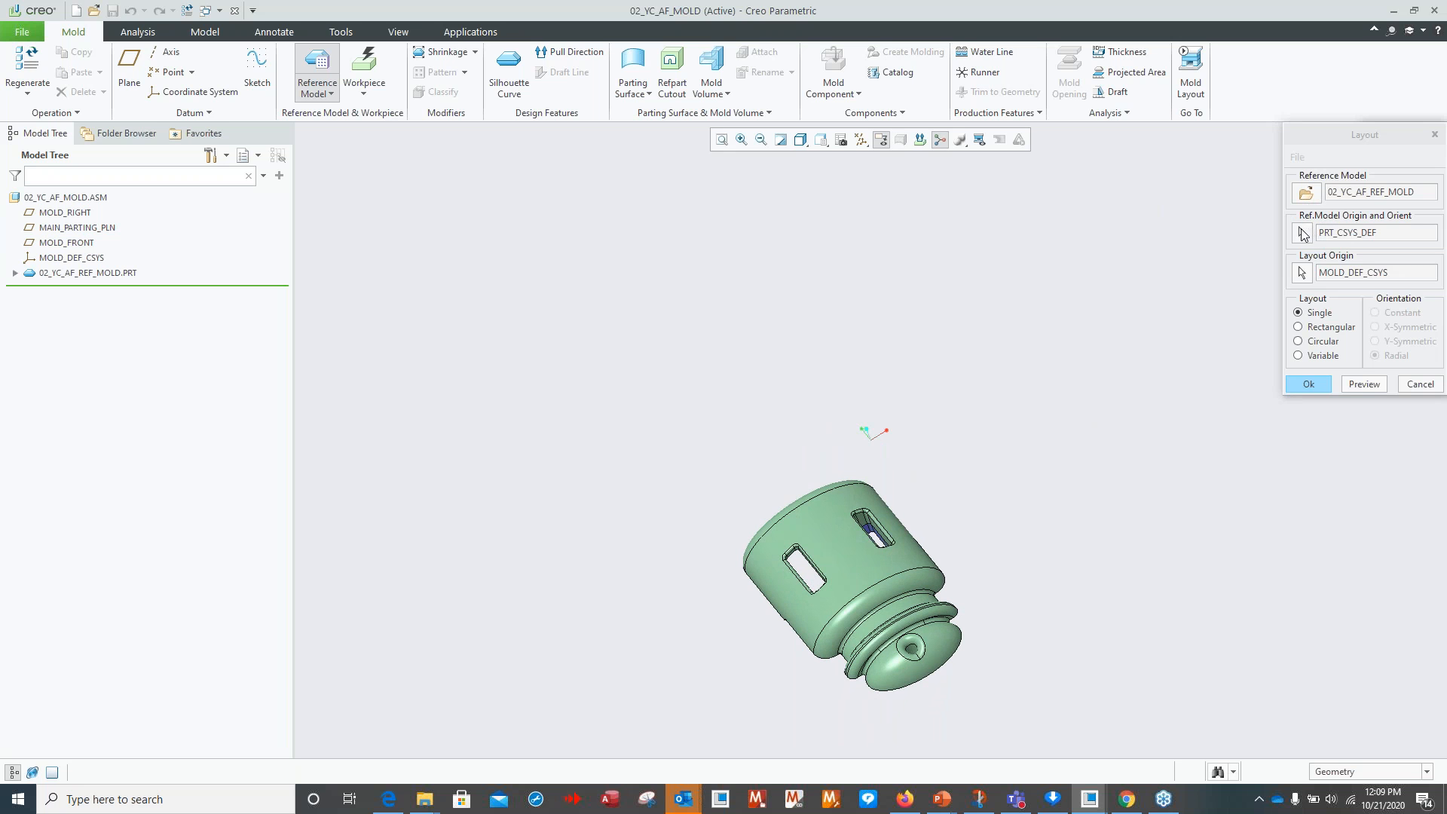
# Set the reference model's origin and orientation to its CS0_MOLD coordinate system and preview the placement.
pyautogui.click(1301, 233)
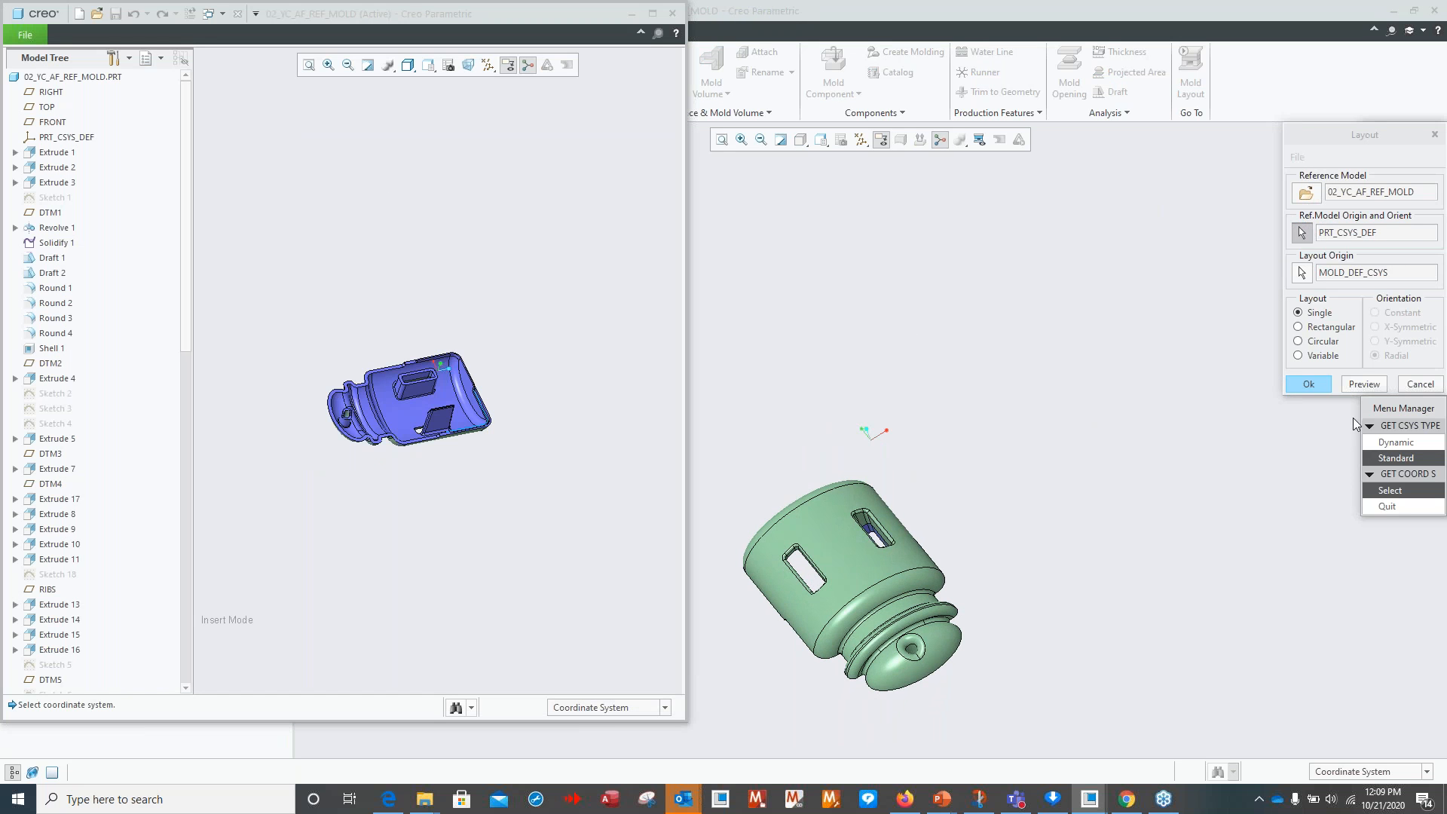
pyautogui.moveTo(186, 328); pyautogui.dragTo(167, 597)
pyautogui.scroll(-4, 167, 596)
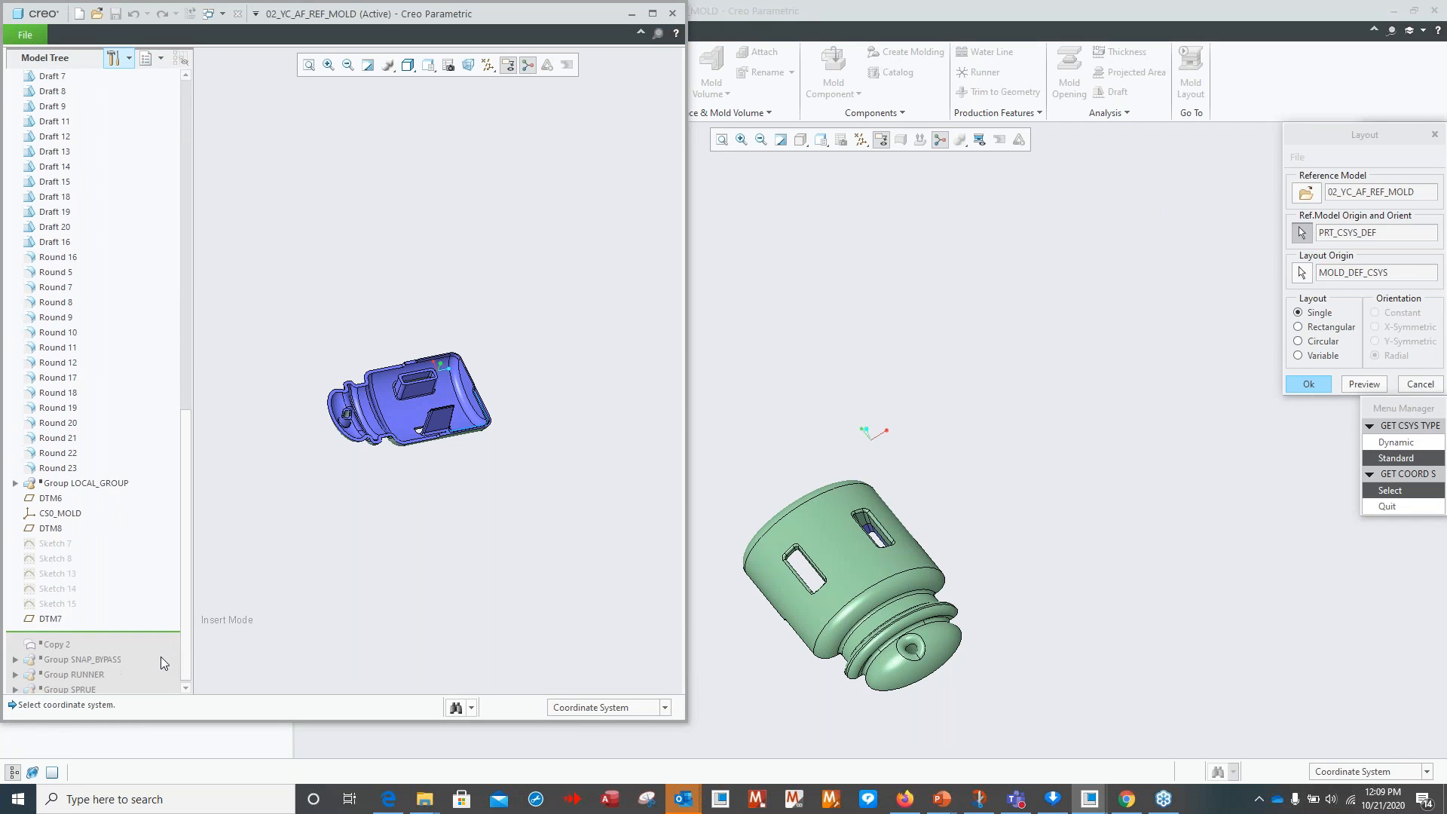
pyautogui.click(59, 514)
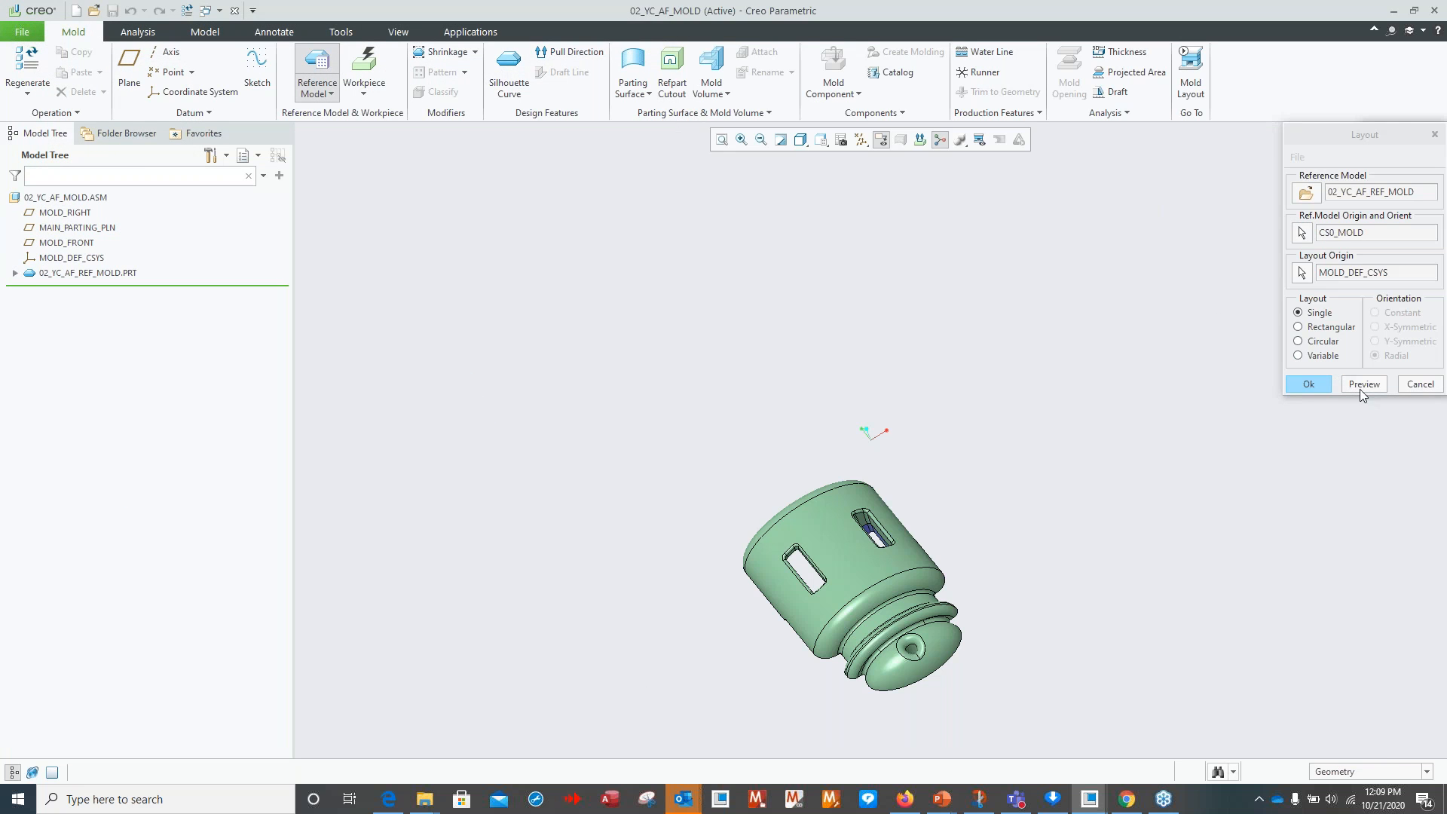
pyautogui.click(1343, 386)
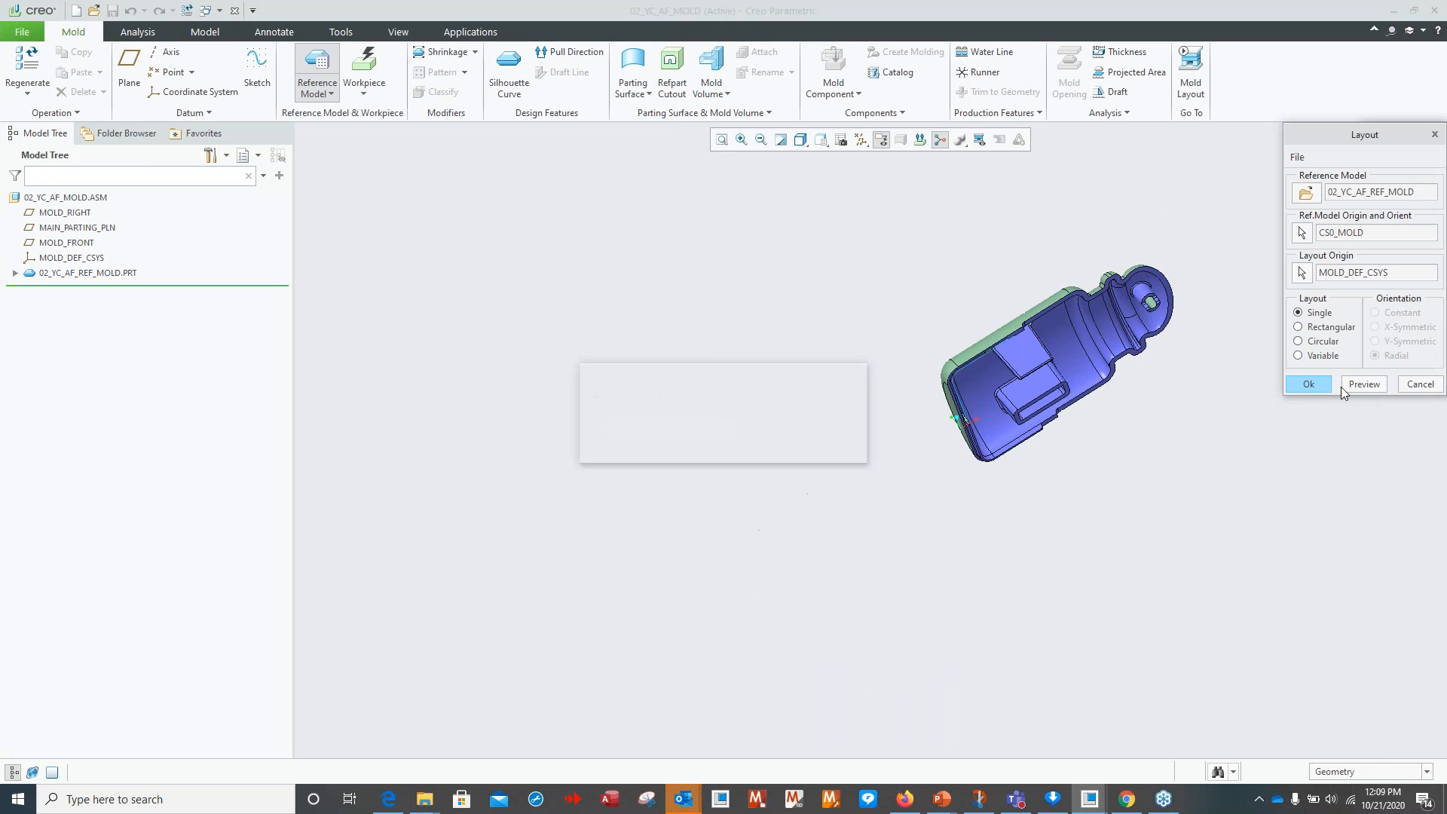
# Try a circular four-cavity layout with radial orientation, radius 0 and 90-degree increment, and preview it.
pyautogui.click(1297, 340)
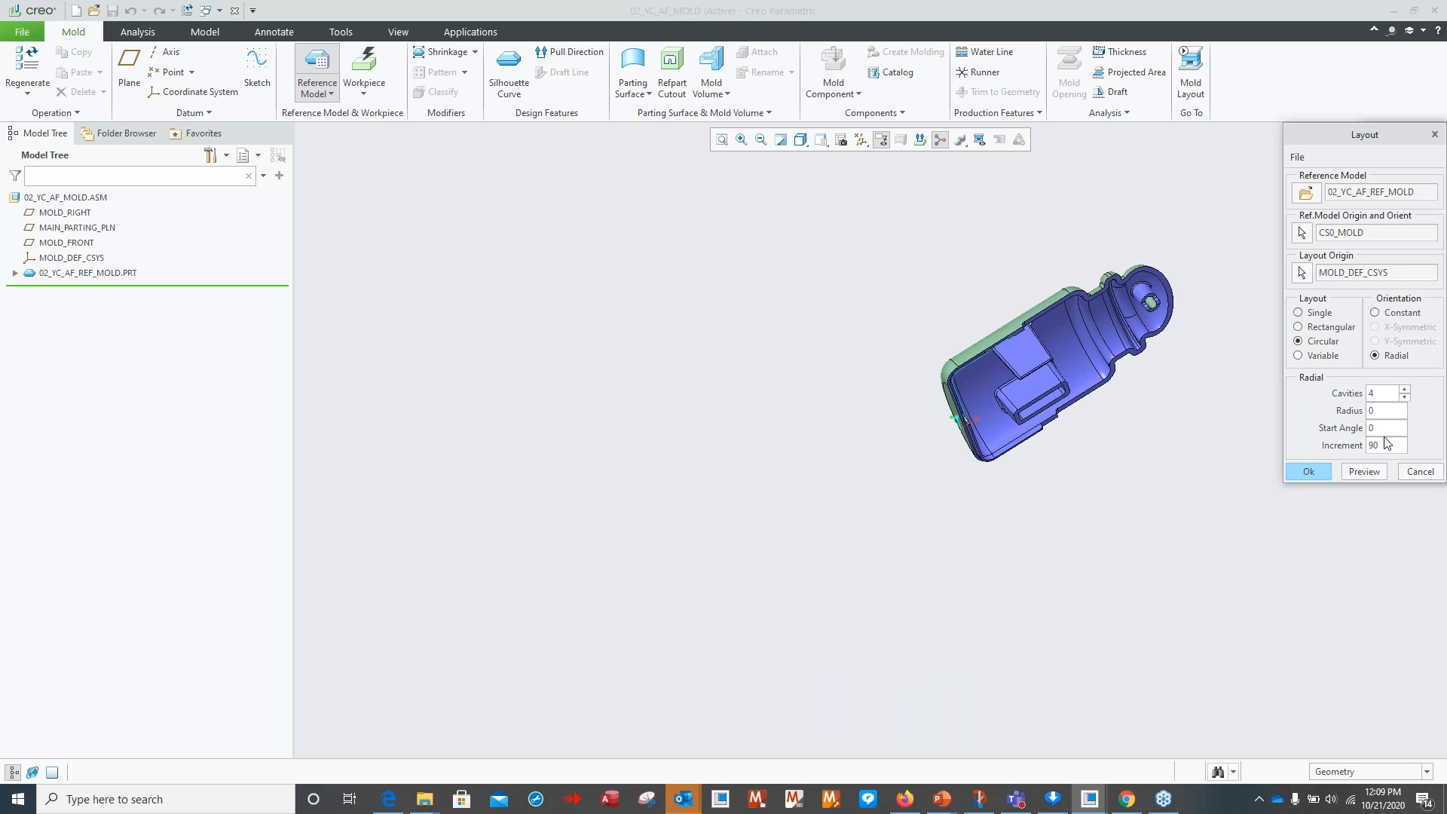
pyautogui.click(1361, 470)
pyautogui.moveTo(1238, 478); pyautogui.dragTo(989, 401, button='middle')
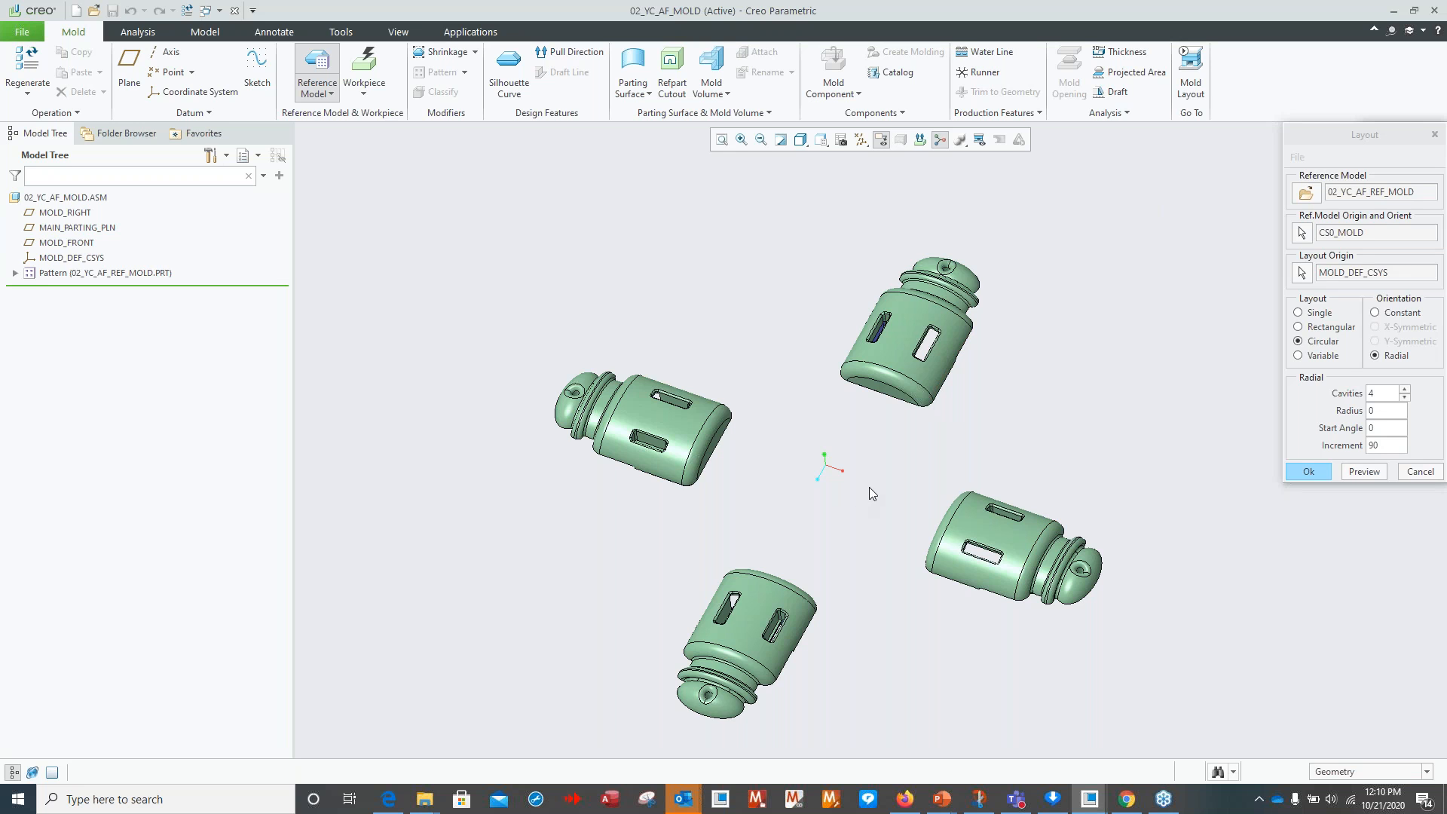
# Return the layout to Single, preview it, and place the reference model, accepting the assembly accuracy change.
pyautogui.click(1299, 313)
pyautogui.click(1368, 386)
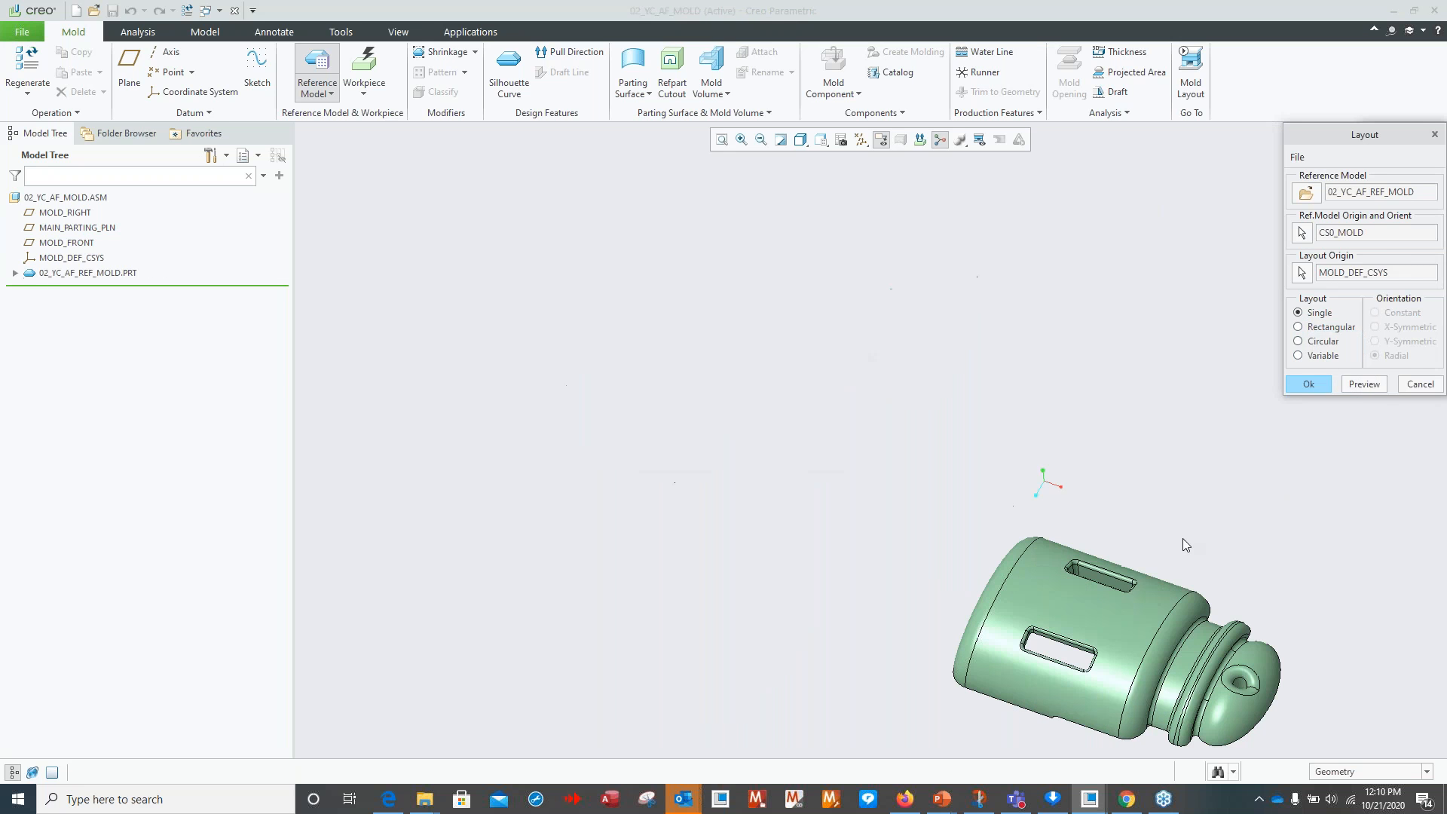
pyautogui.keyDown('shift'); pyautogui.moveTo(1043, 607); pyautogui.dragTo(746, 439, button='middle'); pyautogui.keyUp('shift')
pyautogui.scroll(-3, 804, 474)
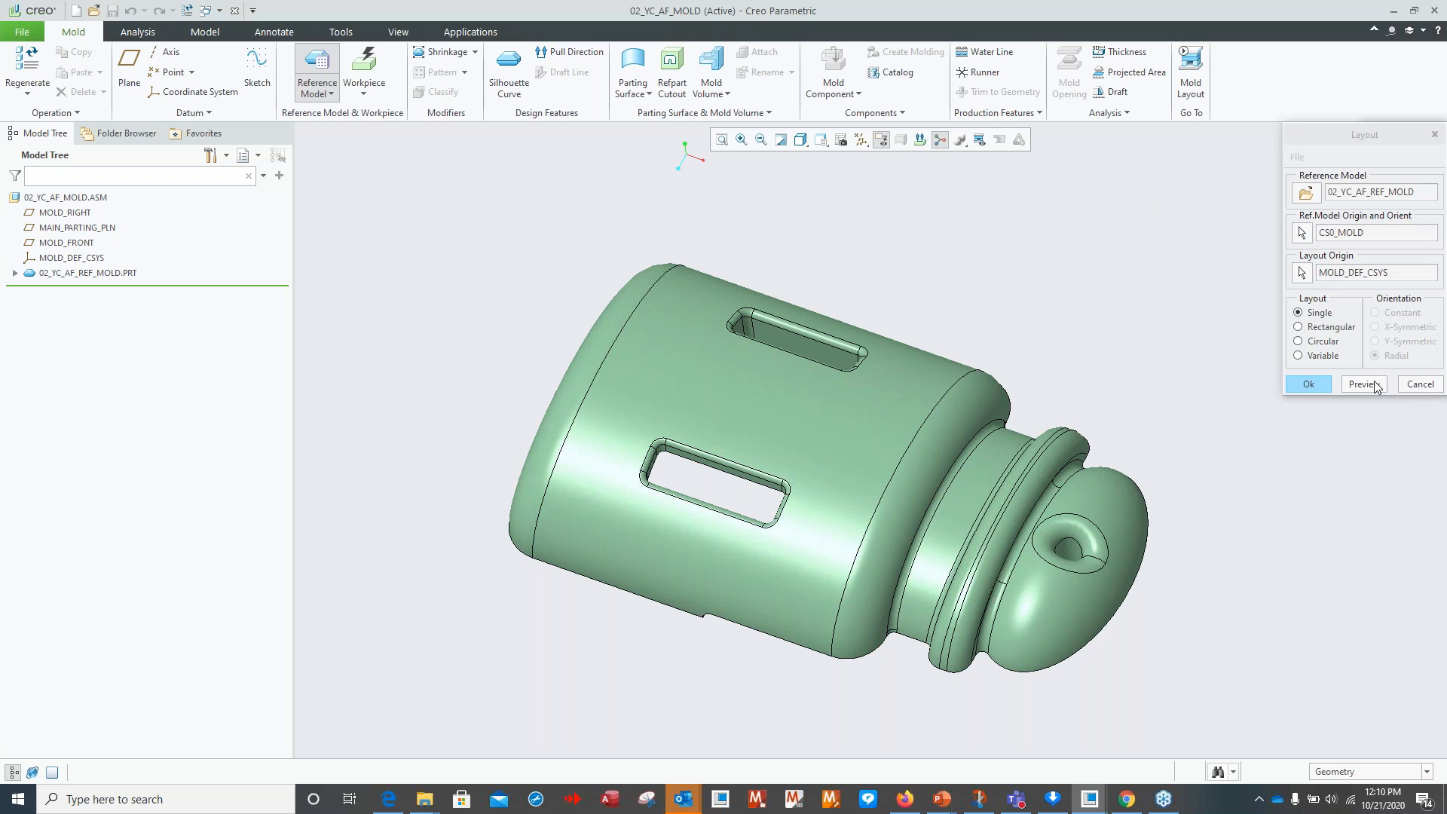
pyautogui.click(1308, 385)
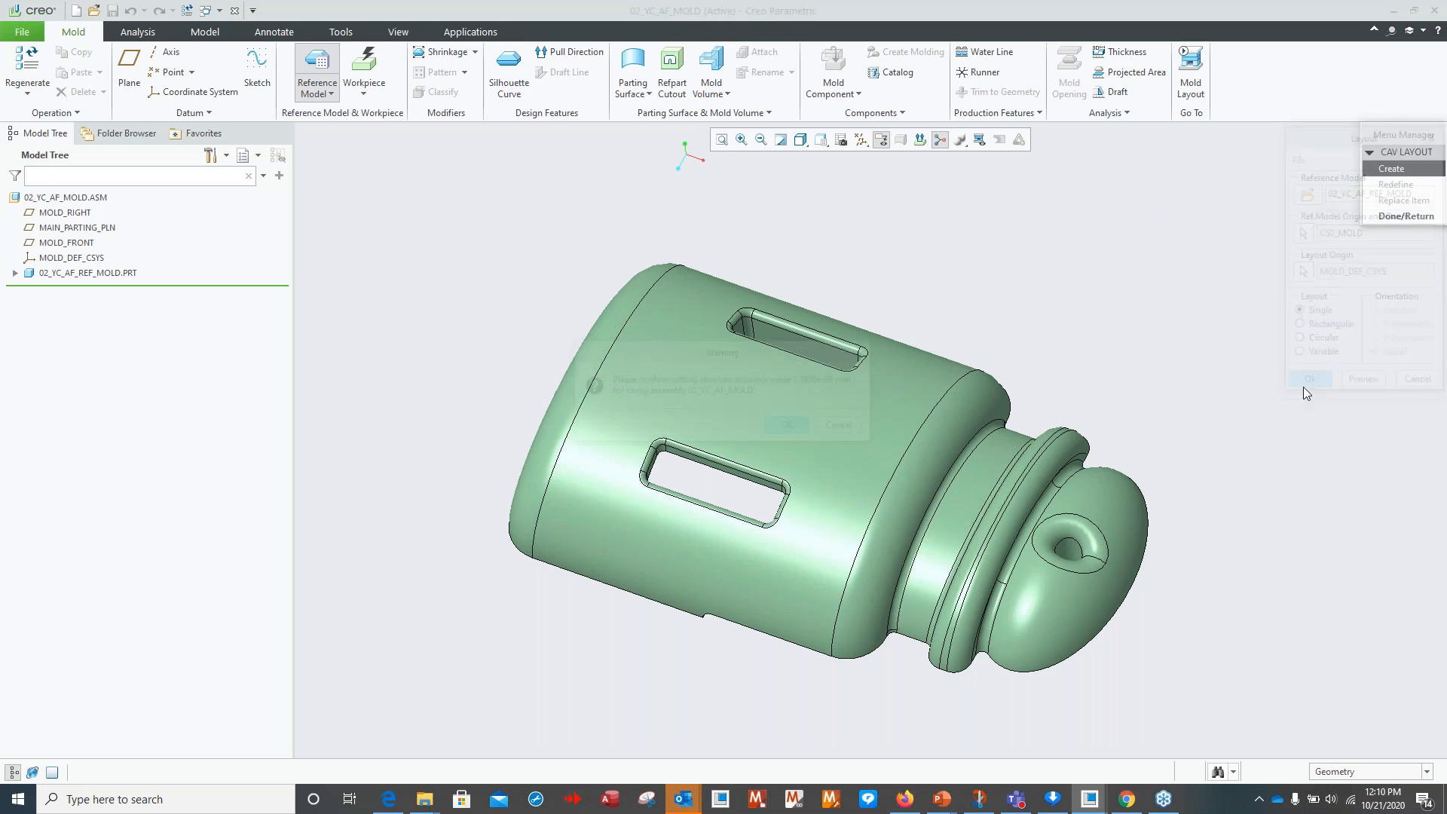
pyautogui.click(788, 426)
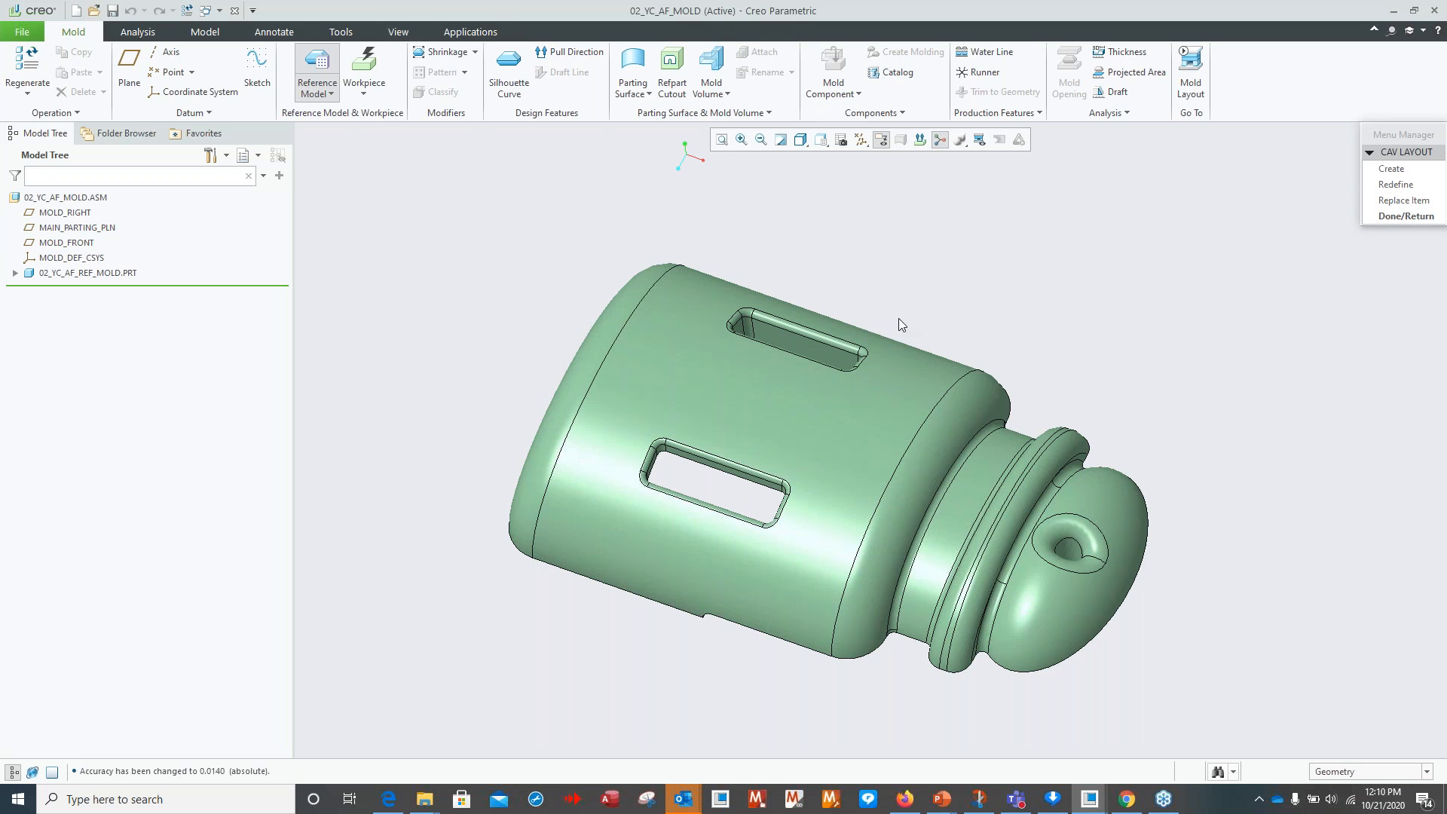
# Create an automatic rectangular workpiece with MOLD_DEF_CSYS as the mold origin and uniform offsets of 25 mm.
pyautogui.click(364, 84)
pyautogui.click(399, 111)
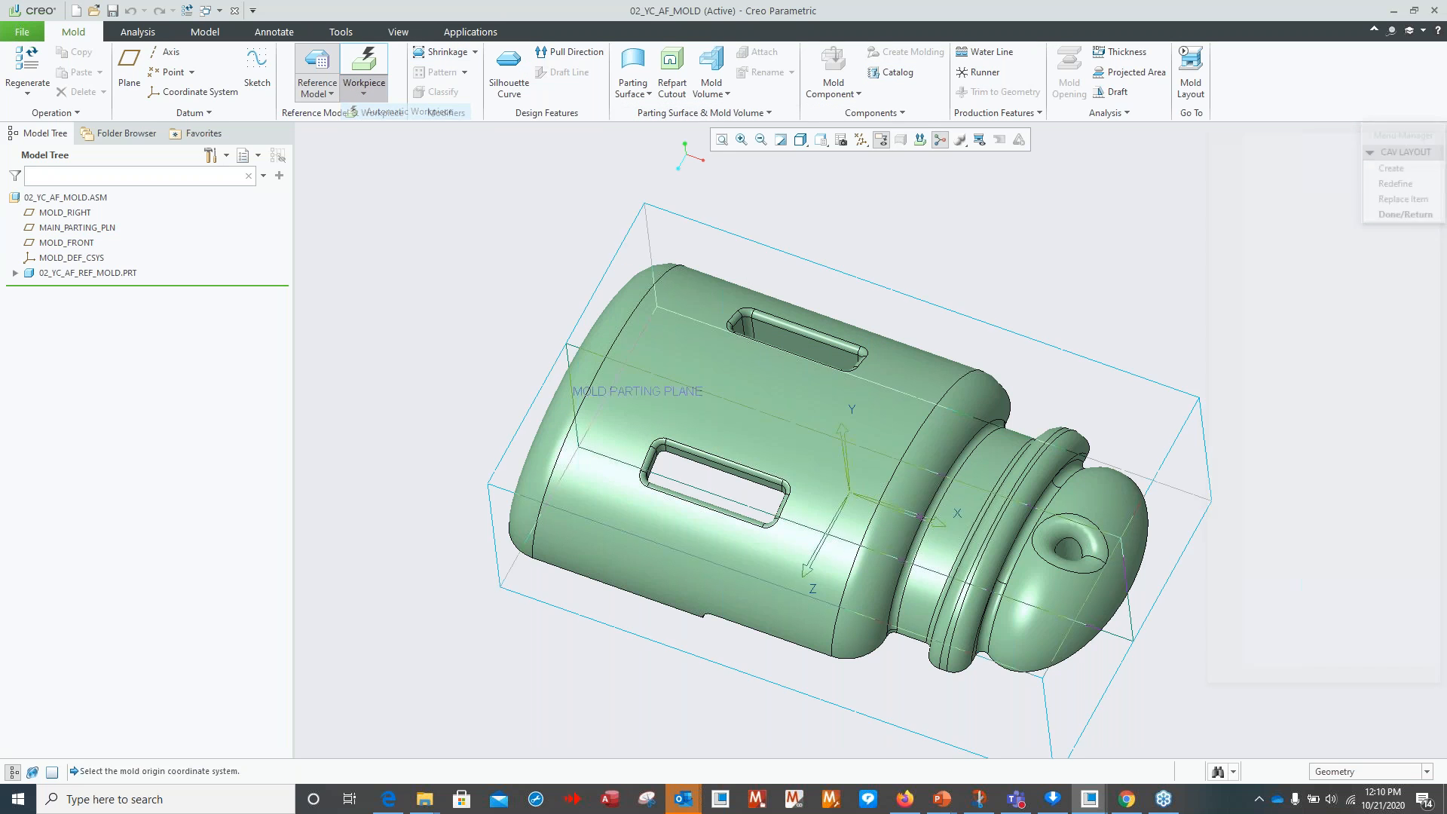
pyautogui.click(90, 259)
pyautogui.click(1290, 410)
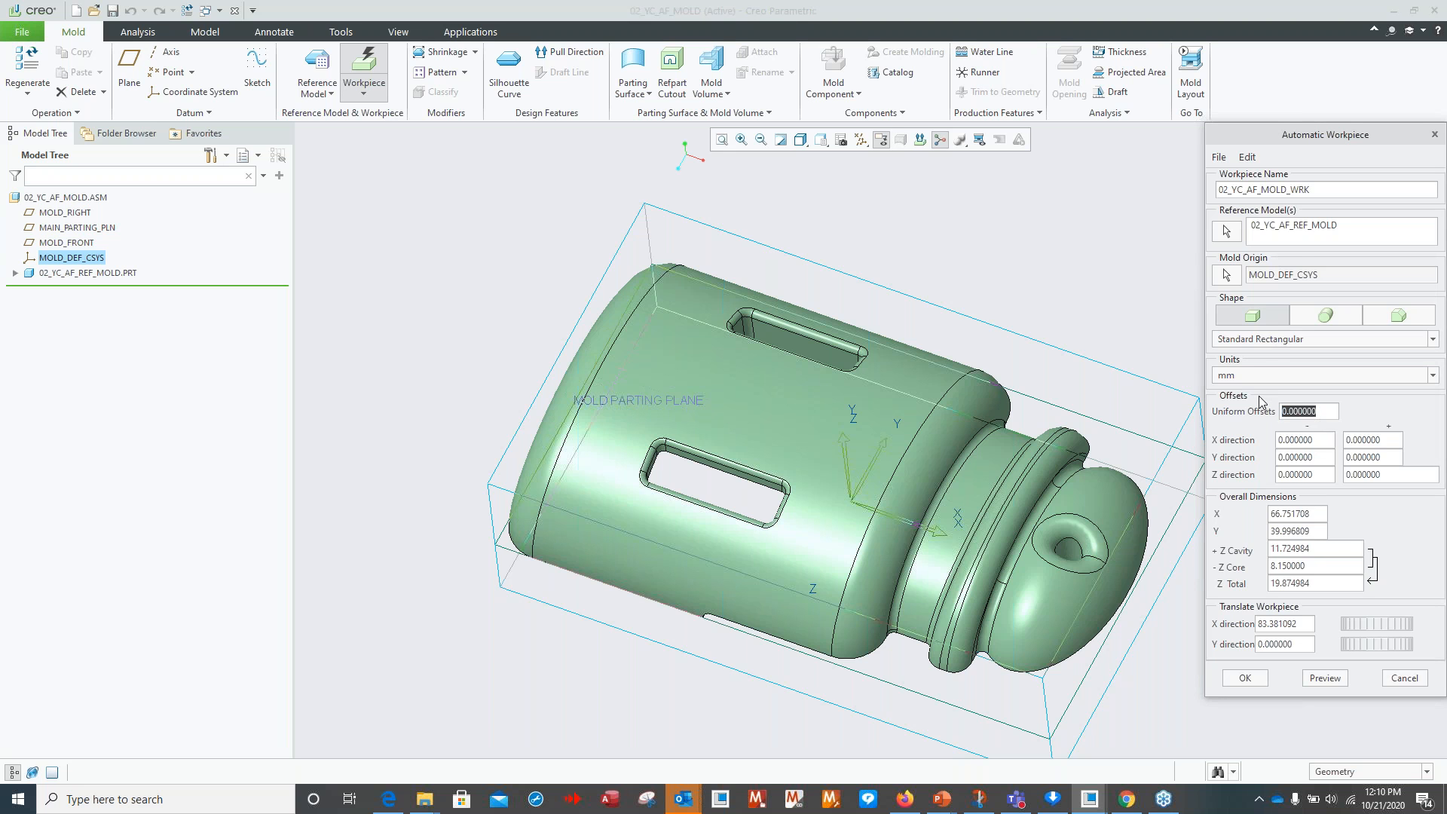
pyautogui.write('25')
pyautogui.press('Return')
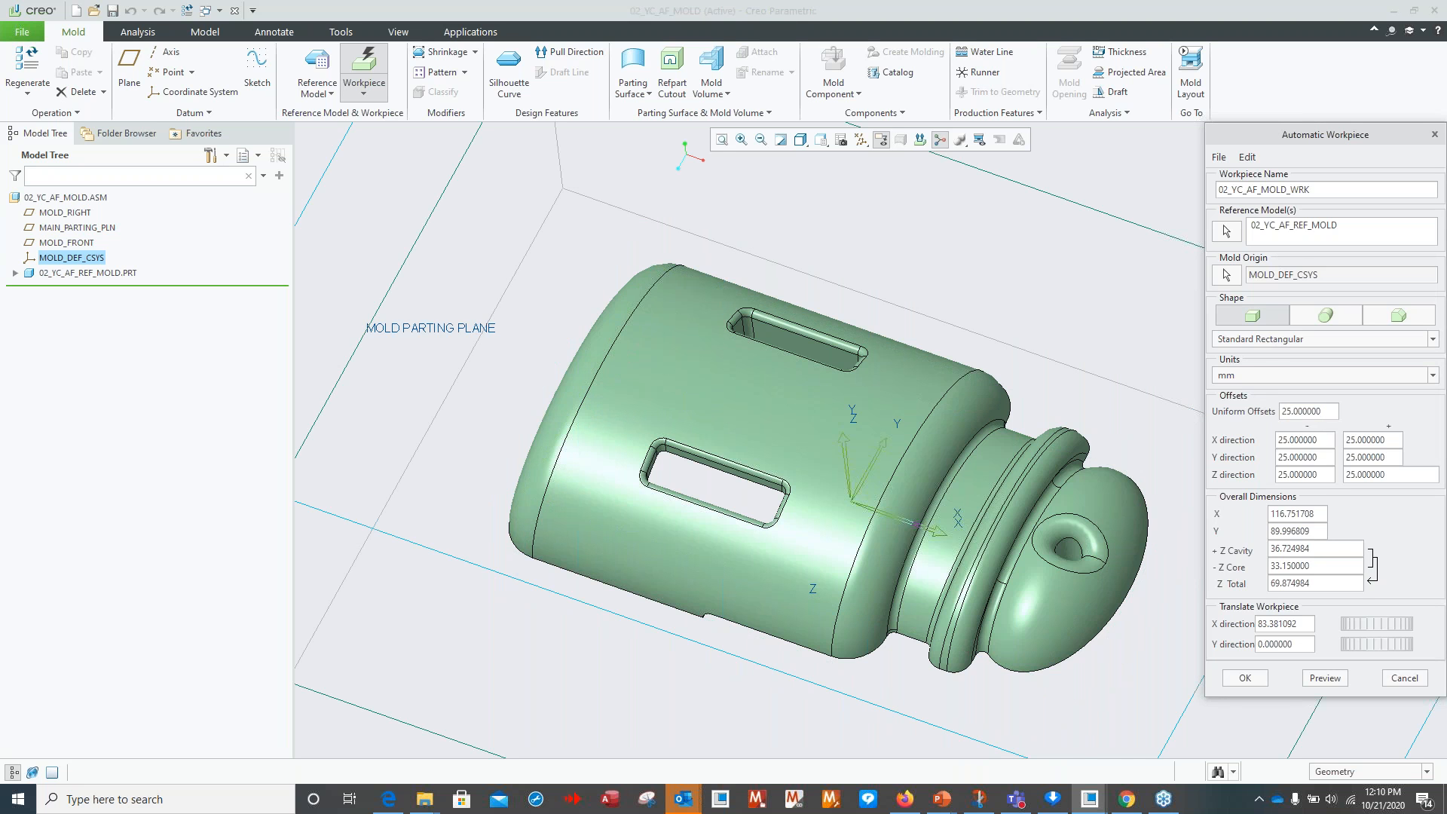
pyautogui.scroll(-5, 939, 535)
pyautogui.moveTo(939, 535)
pyautogui.mouseDown(button='middle')
pyautogui.moveTo(914, 410)
pyautogui.moveTo(922, 489)
pyautogui.mouseUp(button='middle')
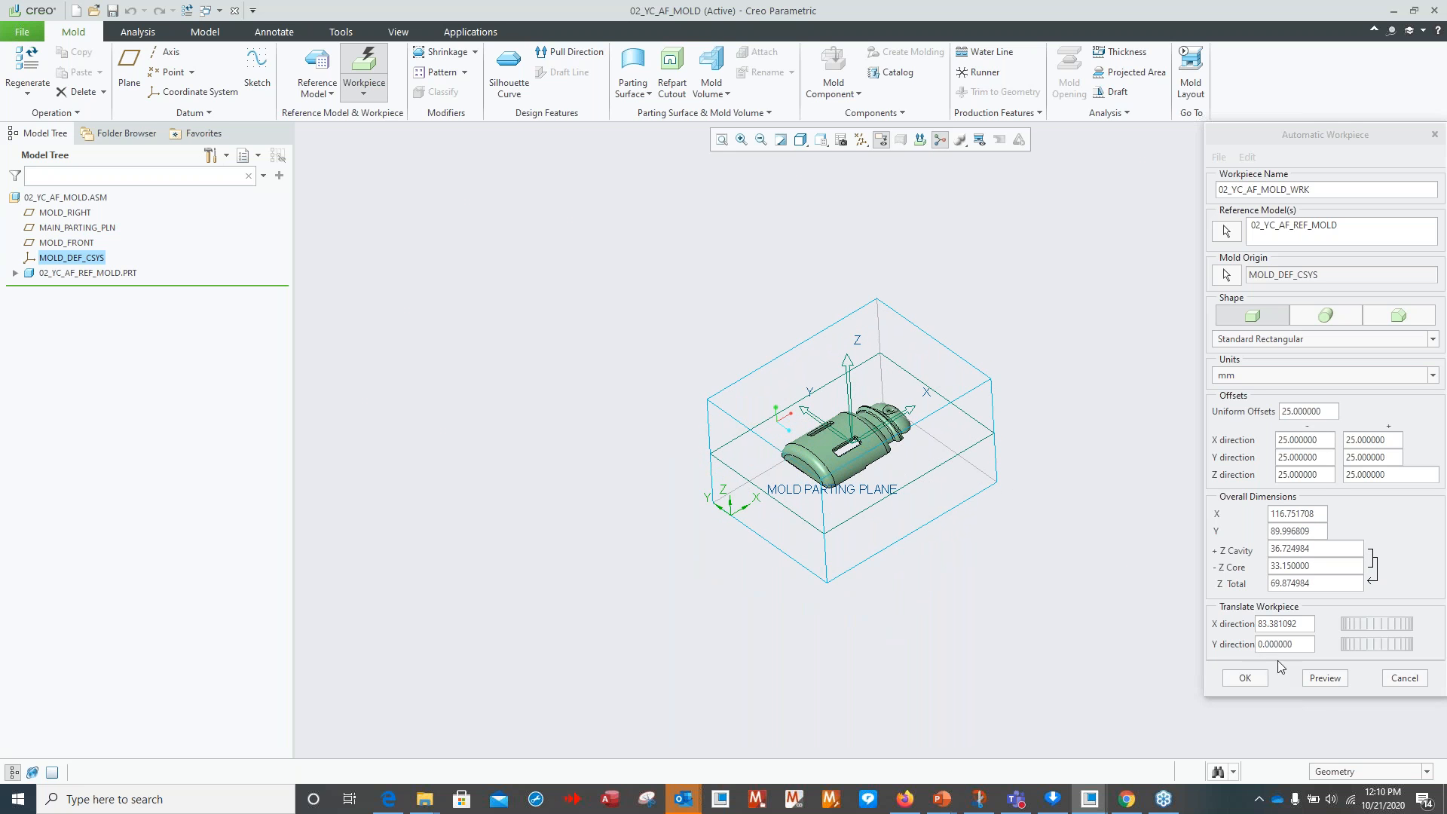
pyautogui.click(1245, 679)
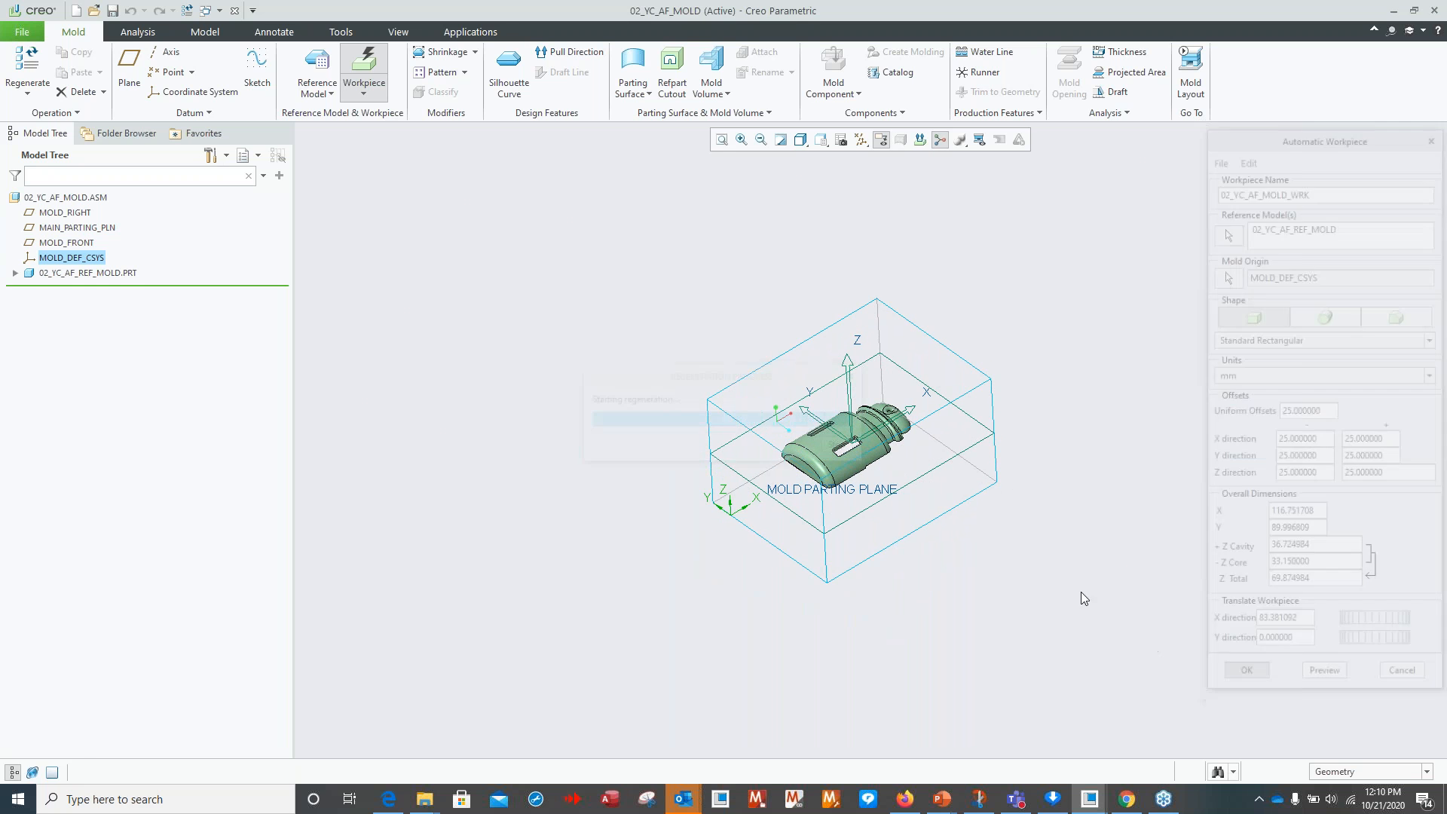
pyautogui.scroll(4, 918, 481)
pyautogui.keyDown('shift'); pyautogui.moveTo(950, 589); pyautogui.dragTo(986, 645, button='middle'); pyautogui.keyUp('shift')
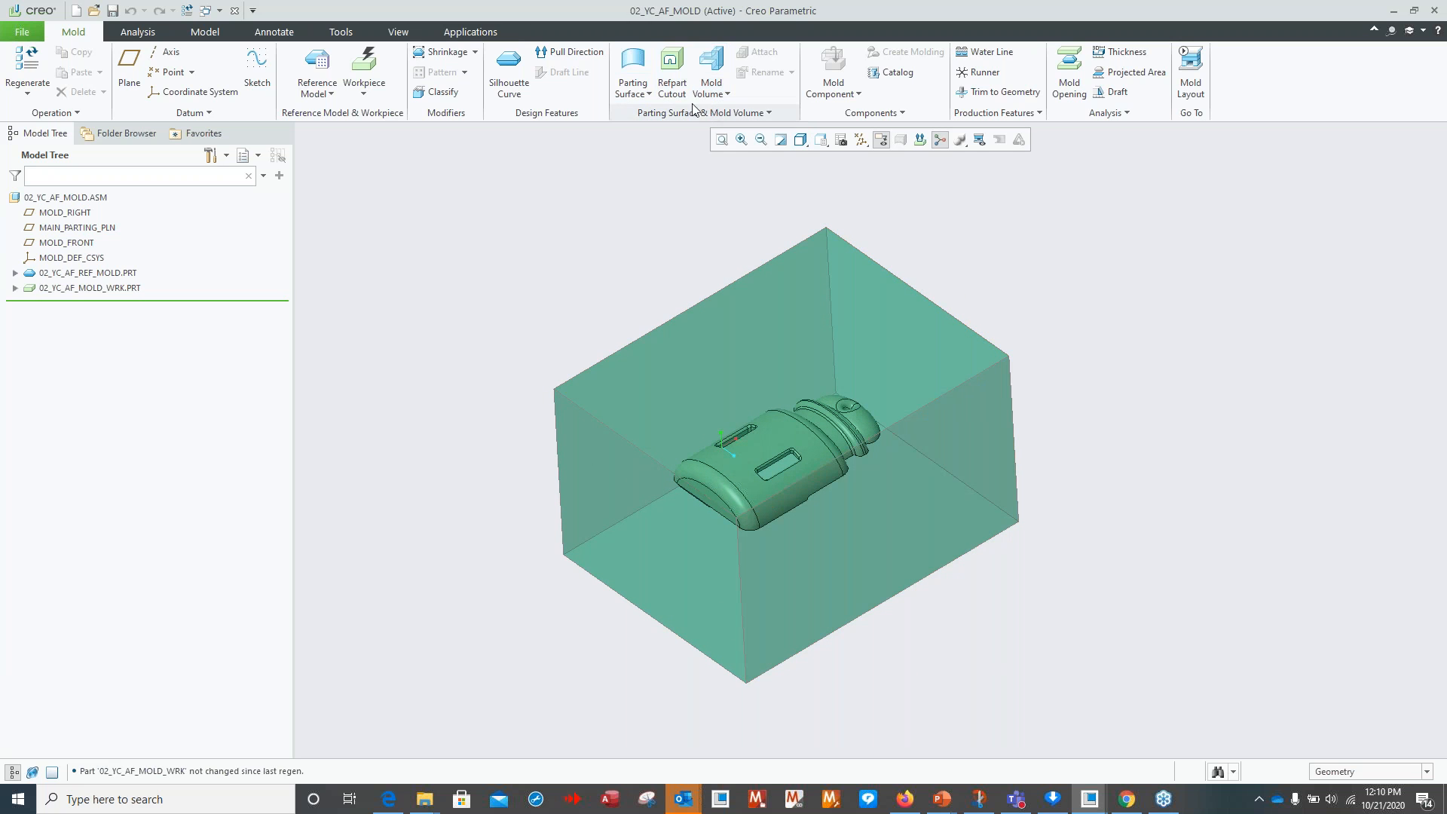
# Create a silhouette curve around the reference model with all four loops included.
pyautogui.click(510, 83)
pyautogui.scroll(5, 805, 514)
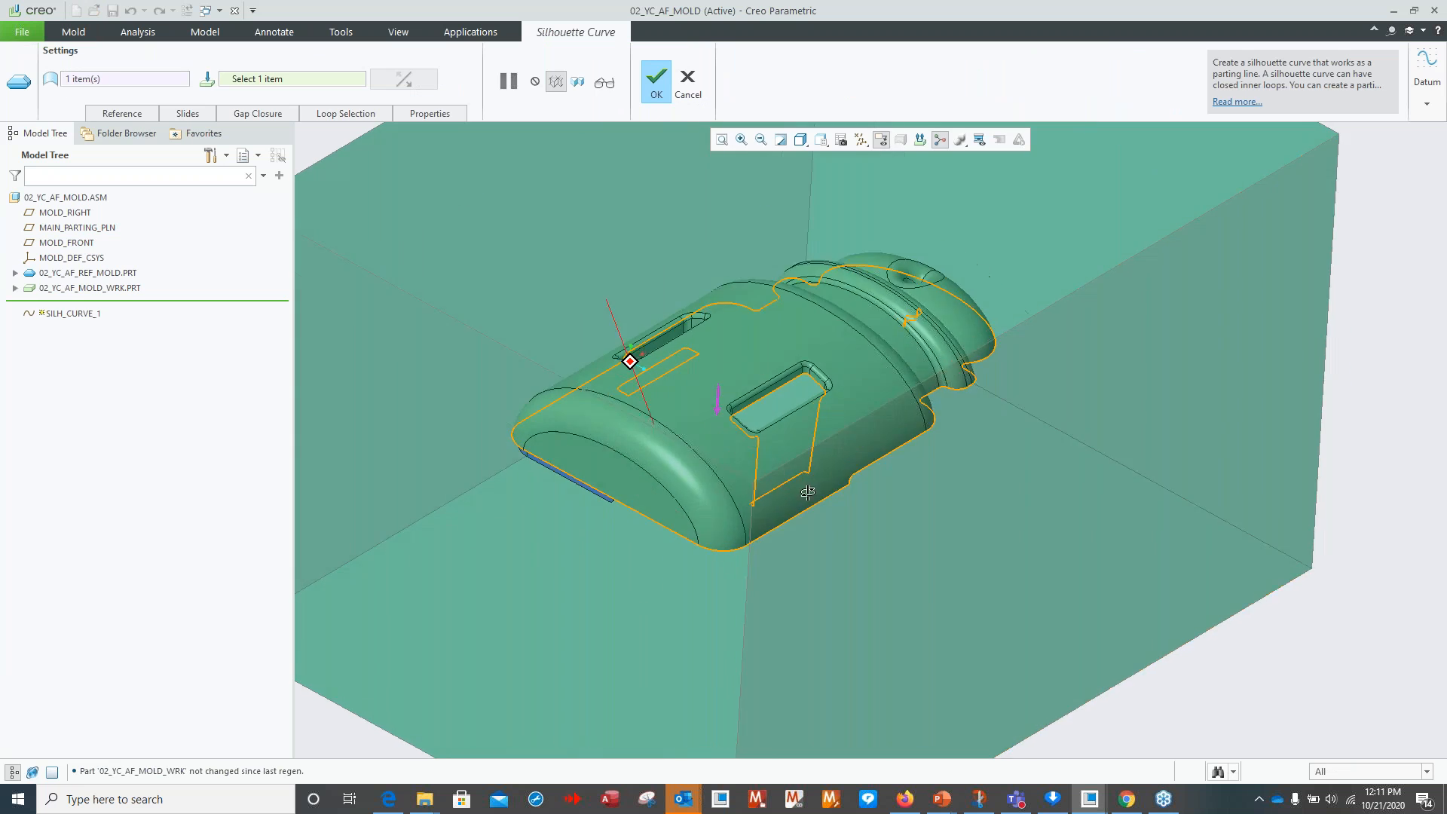
pyautogui.click(346, 113)
pyautogui.scroll(2, 741, 502)
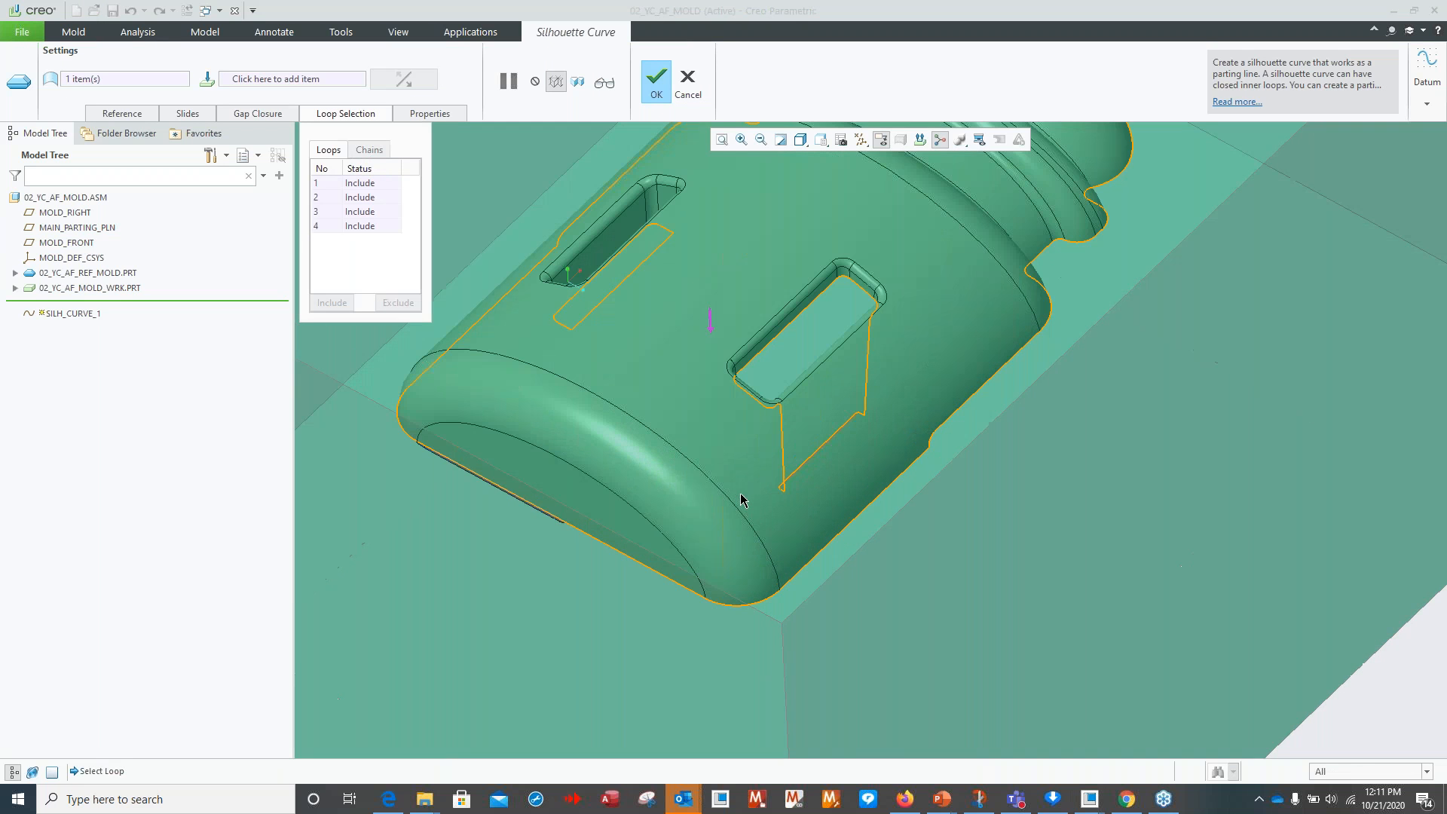
pyautogui.moveTo(827, 386); pyautogui.dragTo(847, 300, button='middle')
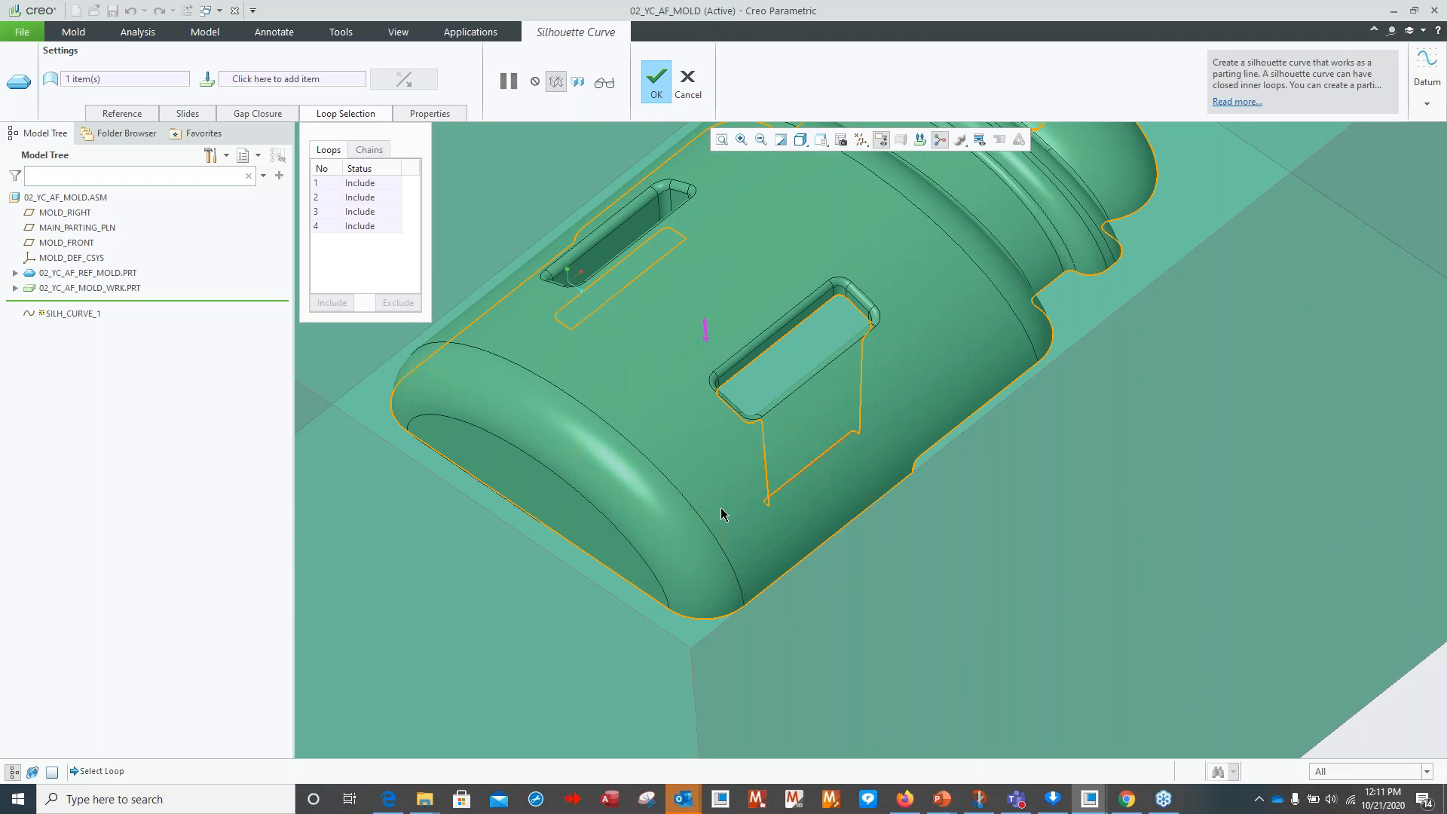
pyautogui.click(655, 83)
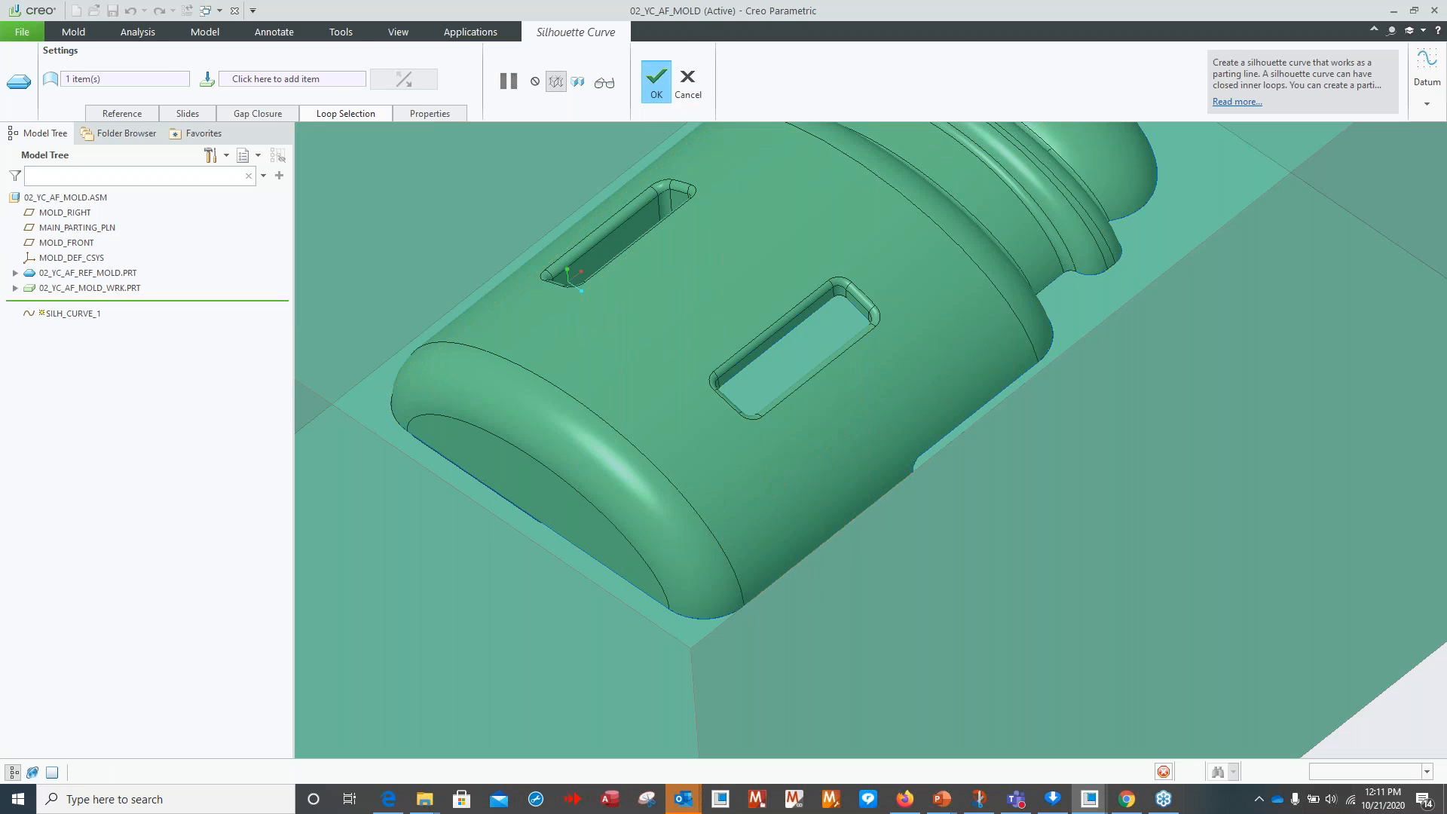
# Try a skirt surface in a new parting surface, using the silhouette curve as its feature curves.
pyautogui.click(646, 95)
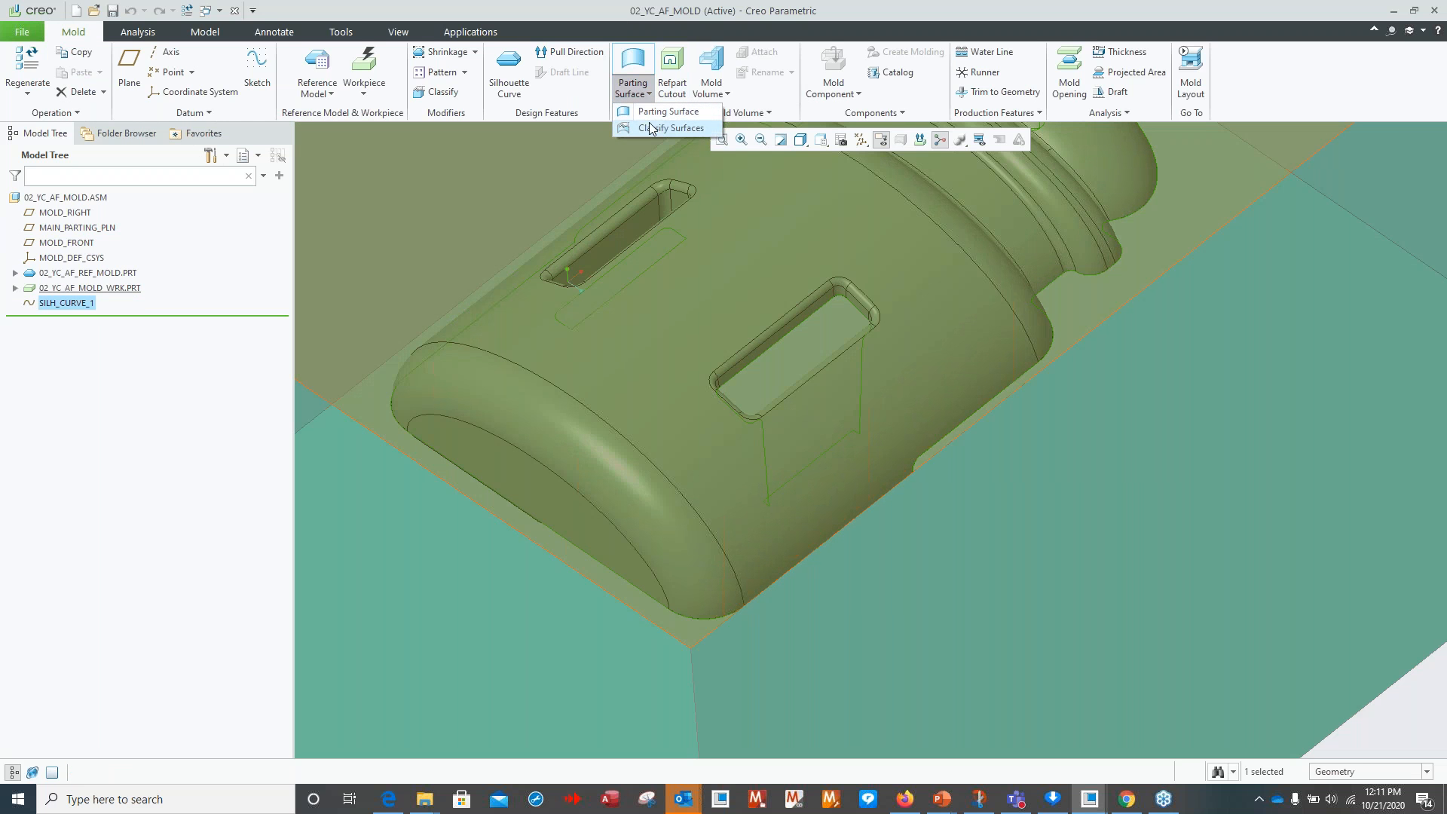
pyautogui.click(667, 117)
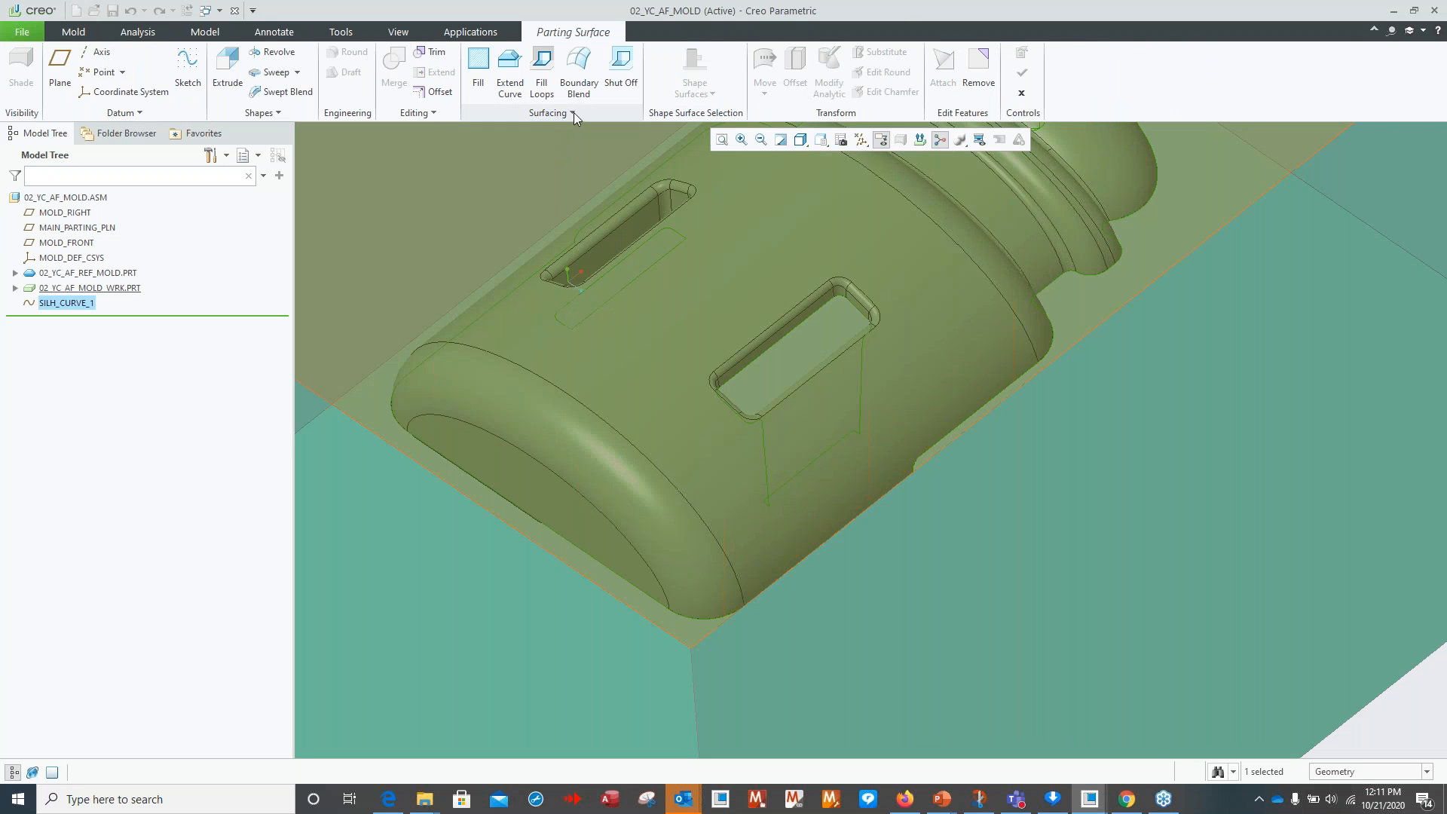
pyautogui.click(572, 112)
pyautogui.click(523, 134)
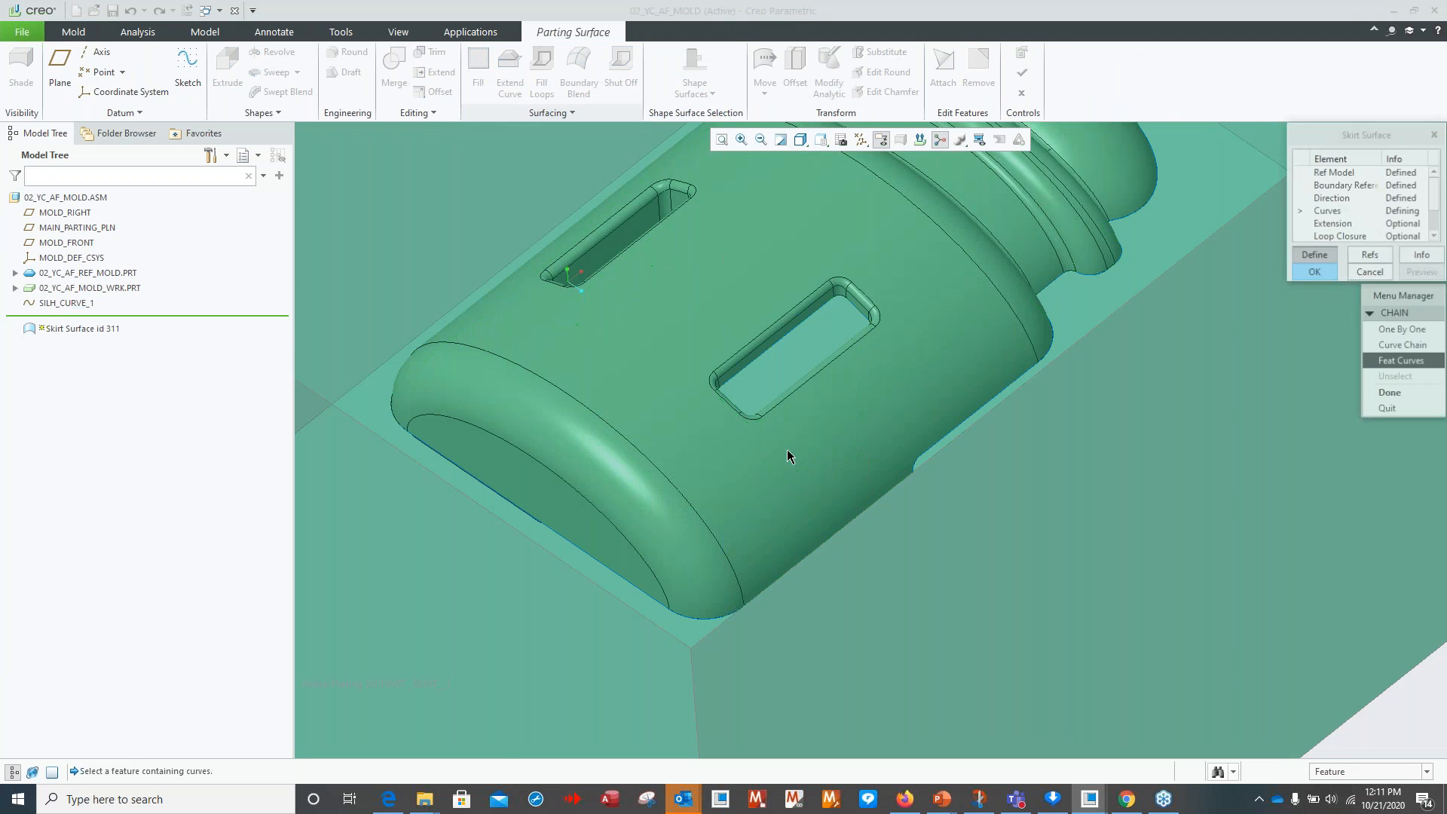
pyautogui.hotkey('ctrl', 'd')
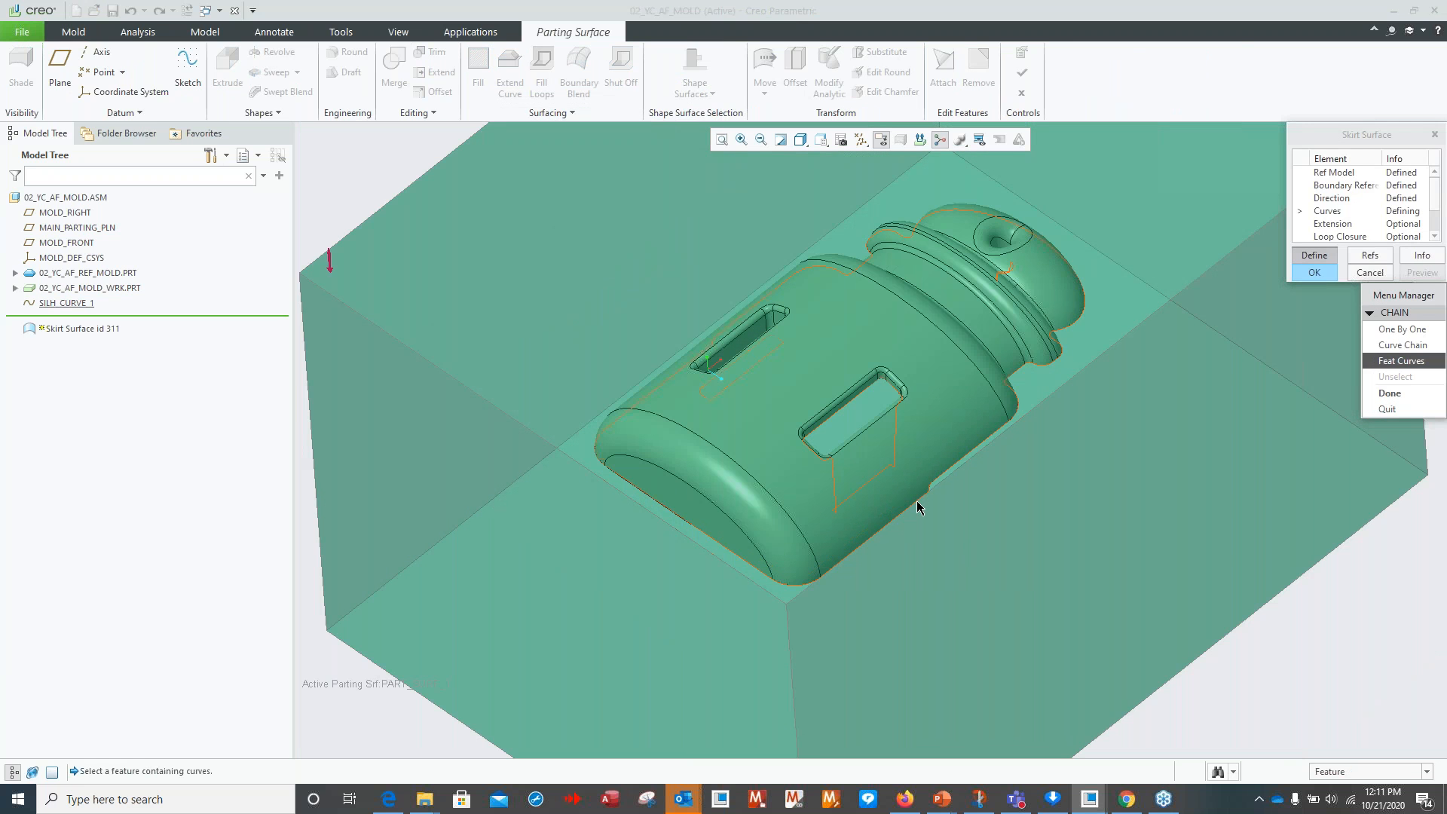
pyautogui.click(916, 500)
pyautogui.click(1390, 393)
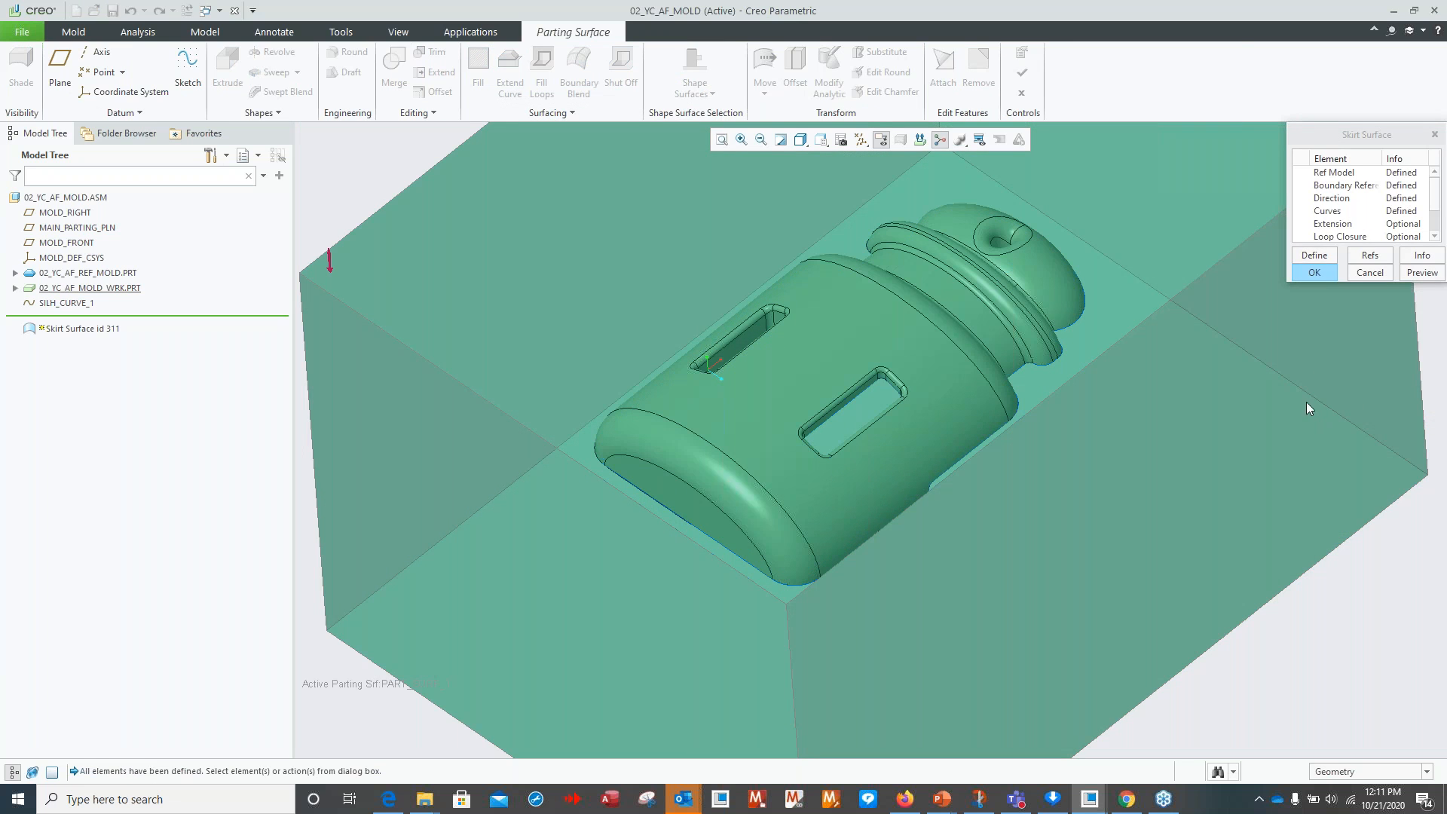
# Preview the skirt surface and check its extension curves, then cancel the skirt and discard the parting surface.
pyautogui.click(1421, 272)
pyautogui.click(1334, 224)
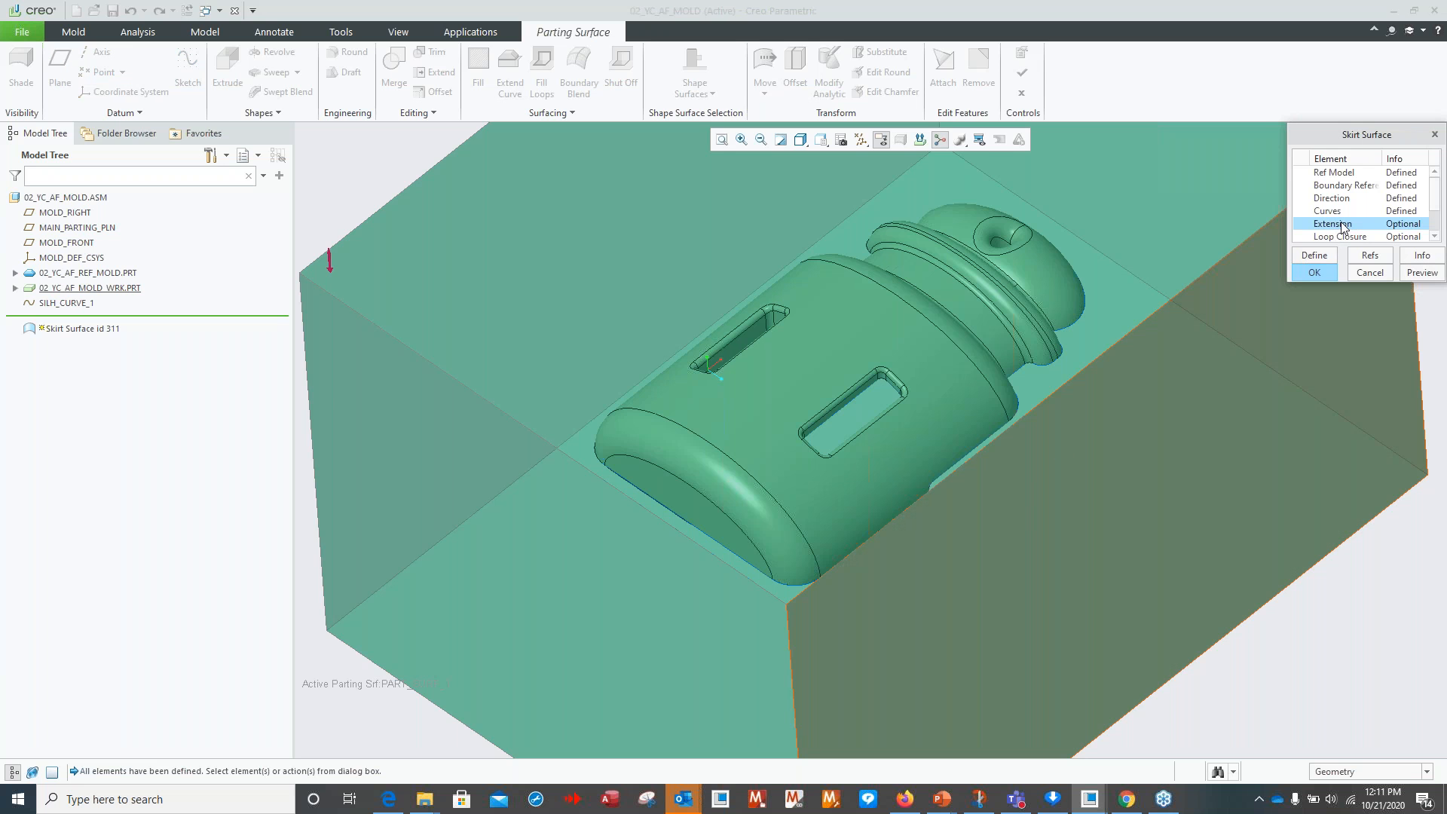
pyautogui.click(1319, 256)
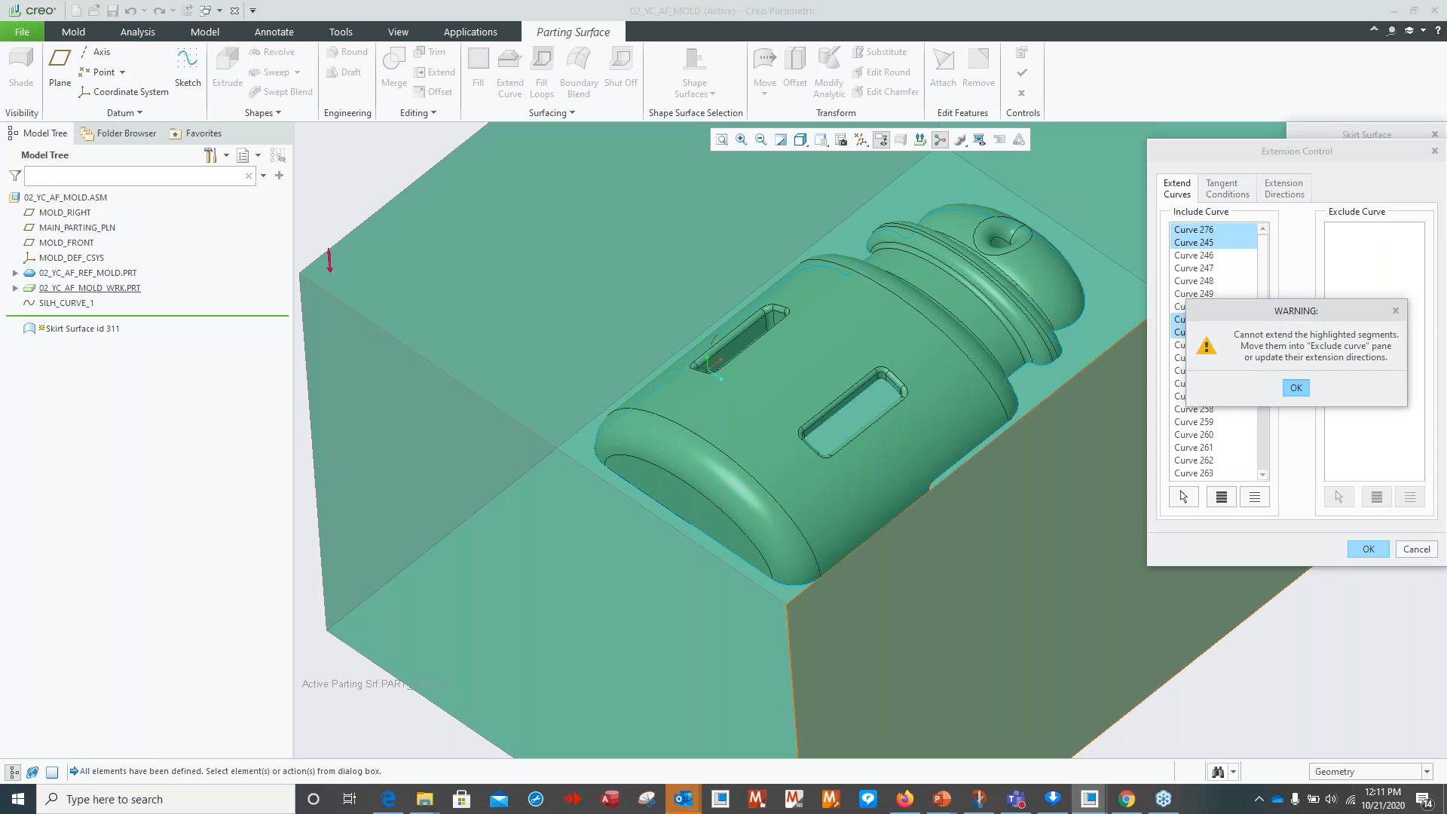
pyautogui.click(1296, 387)
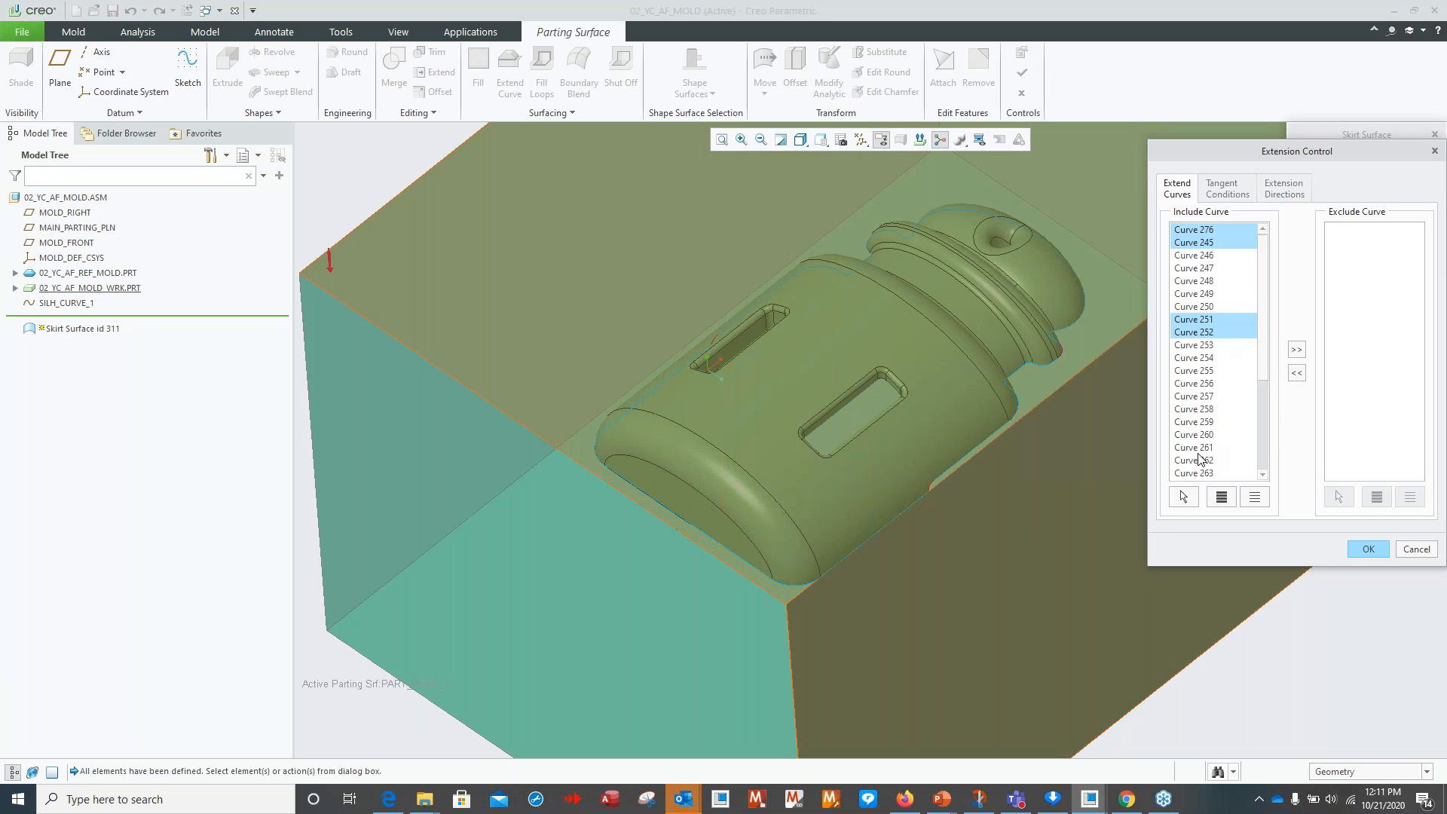
pyautogui.click(1370, 549)
pyautogui.click(1370, 273)
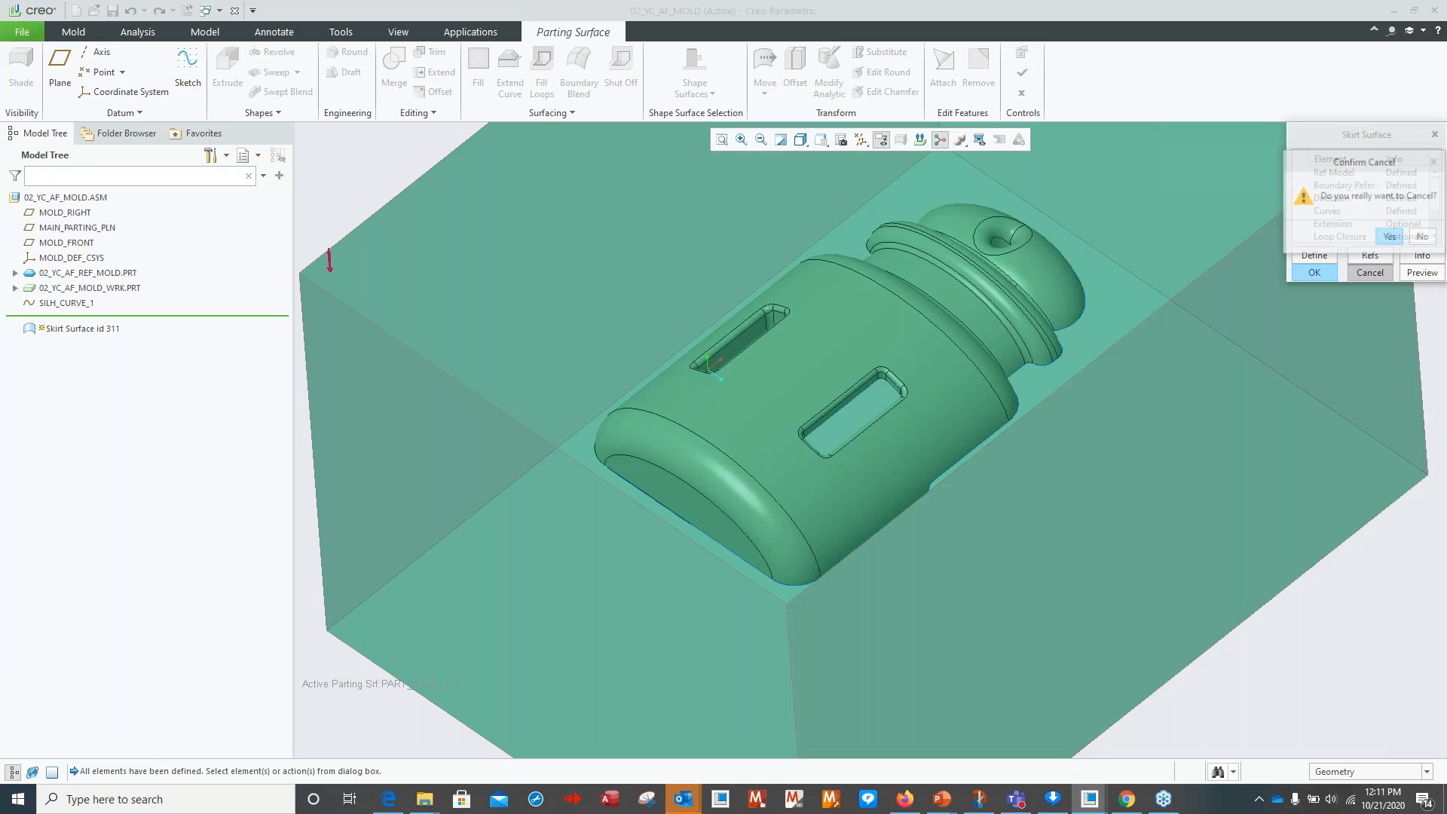
pyautogui.click(1391, 235)
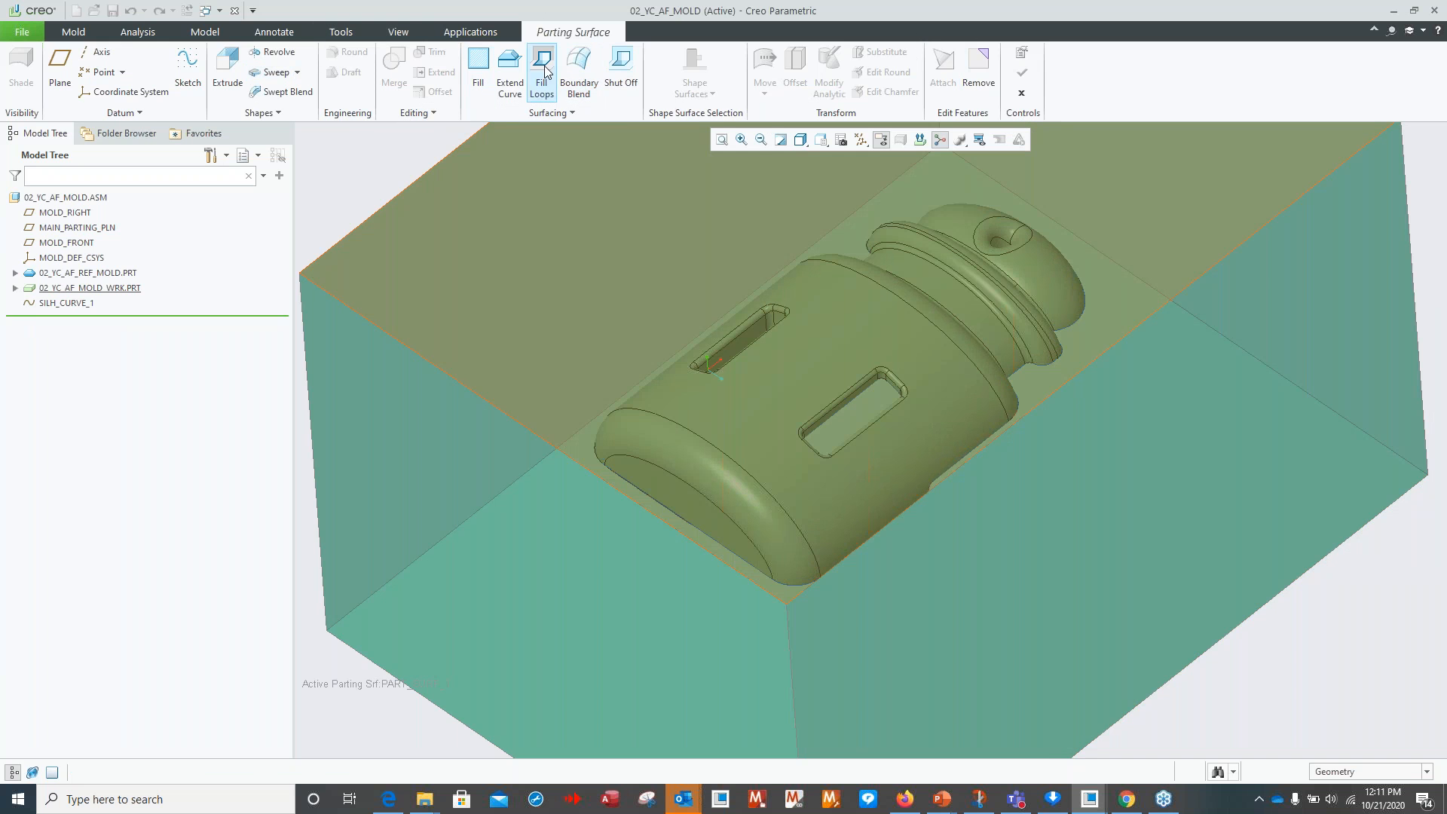
pyautogui.click(1021, 93)
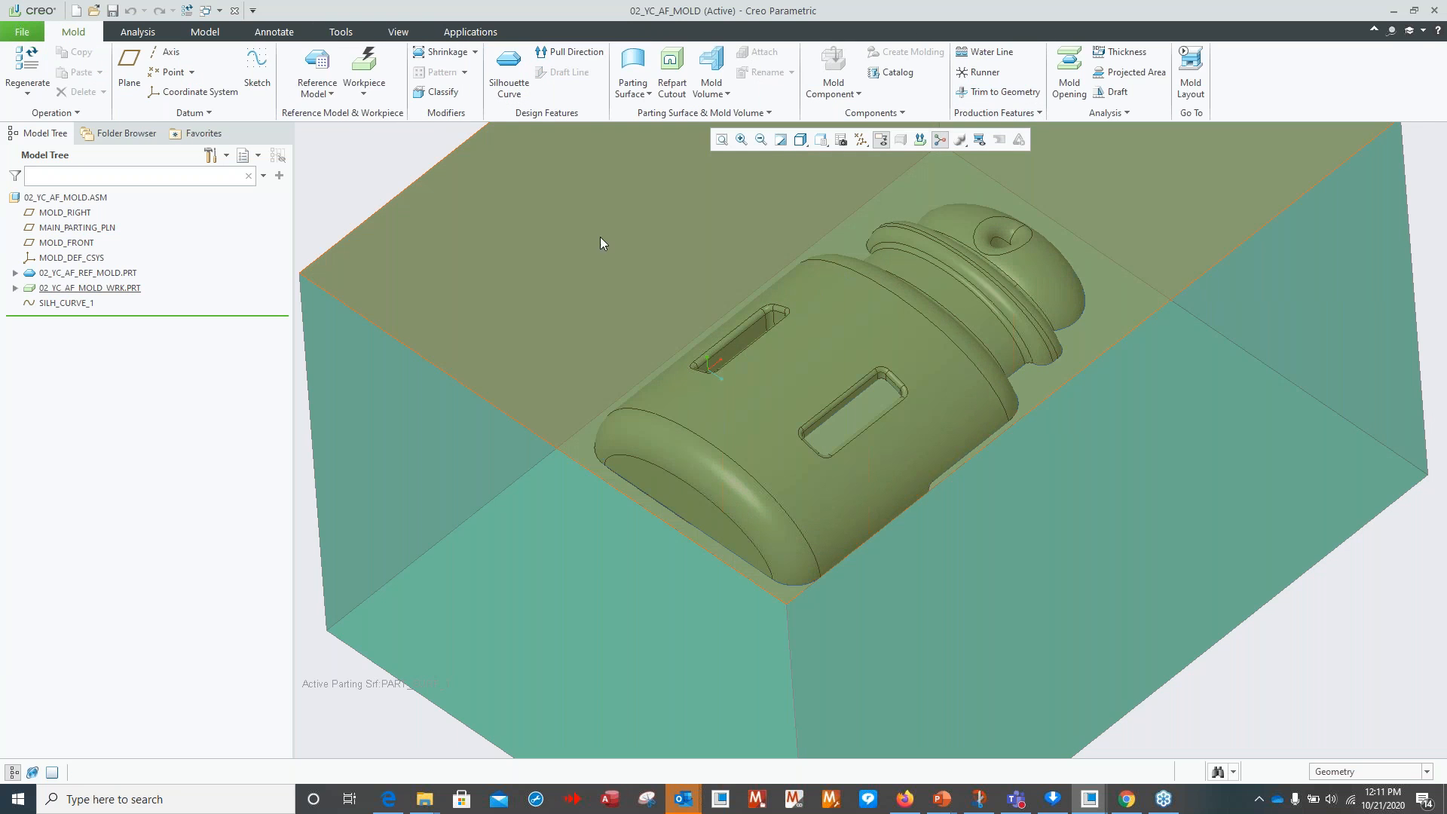
# Redefine the silhouette curve to exclude loop 3, the one running through the slot in the body's side.
pyautogui.click(85, 299)
pyautogui.click(64, 218)
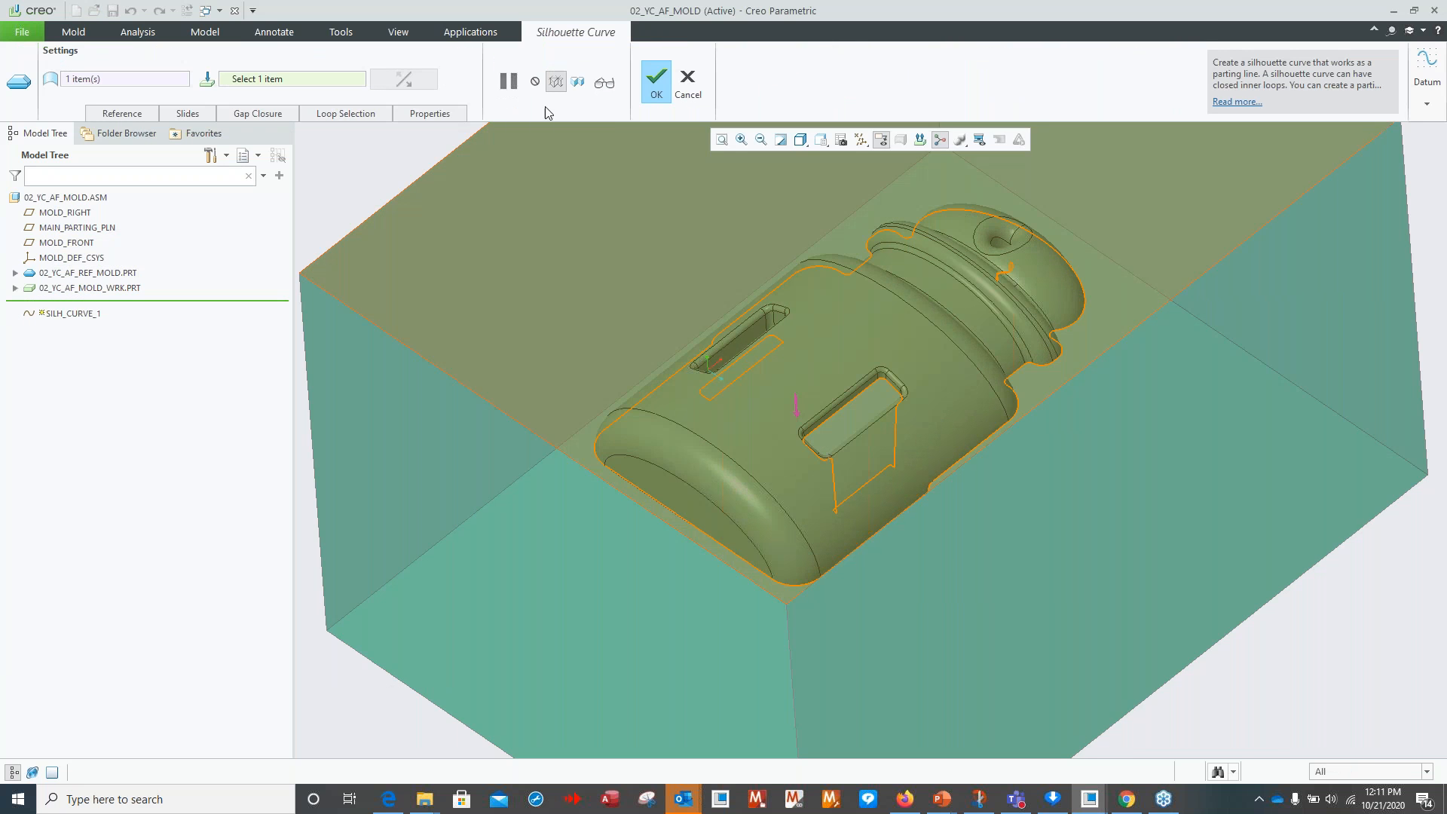
pyautogui.click(339, 113)
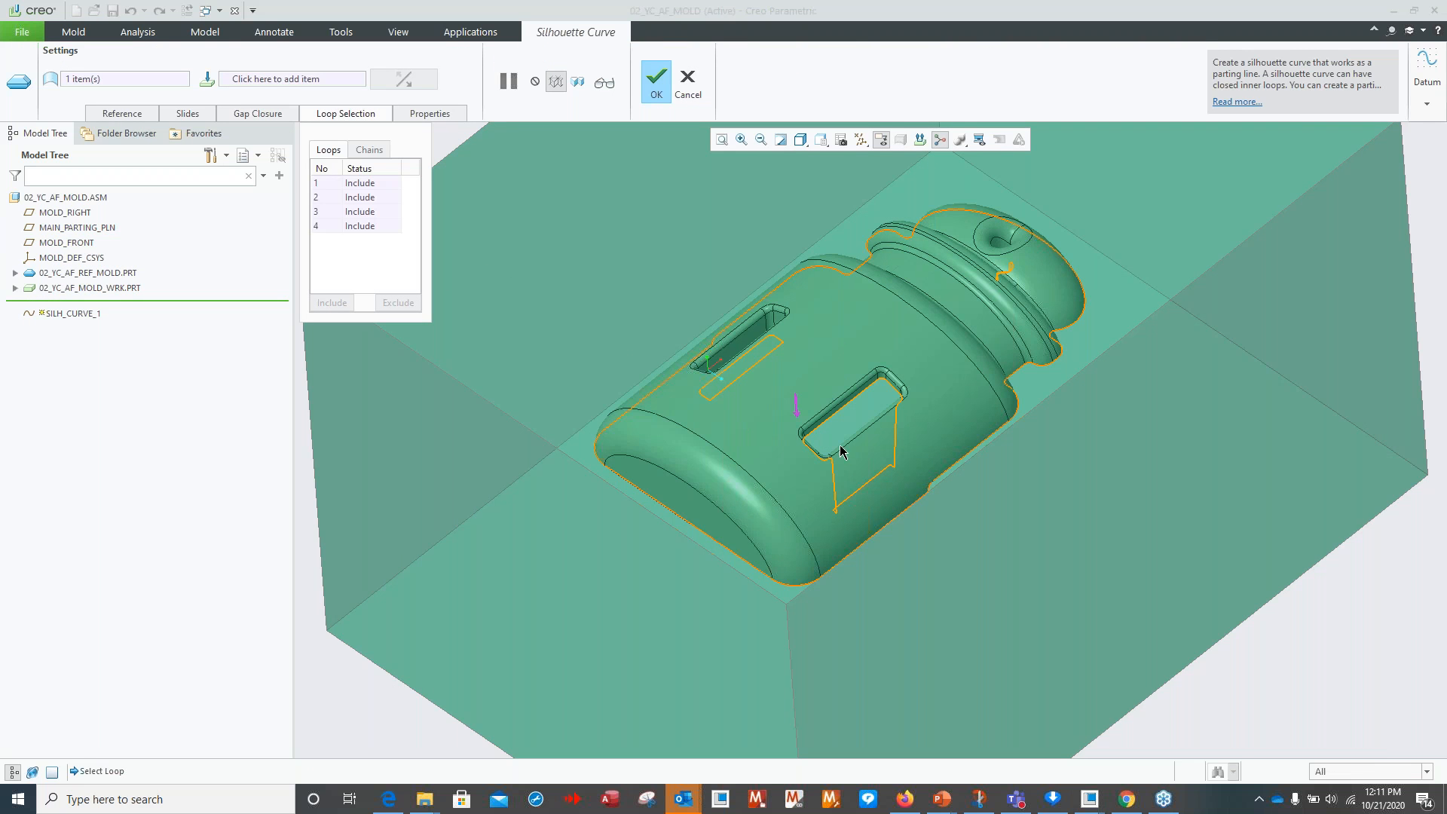
pyautogui.moveTo(784, 536); pyautogui.dragTo(953, 361)
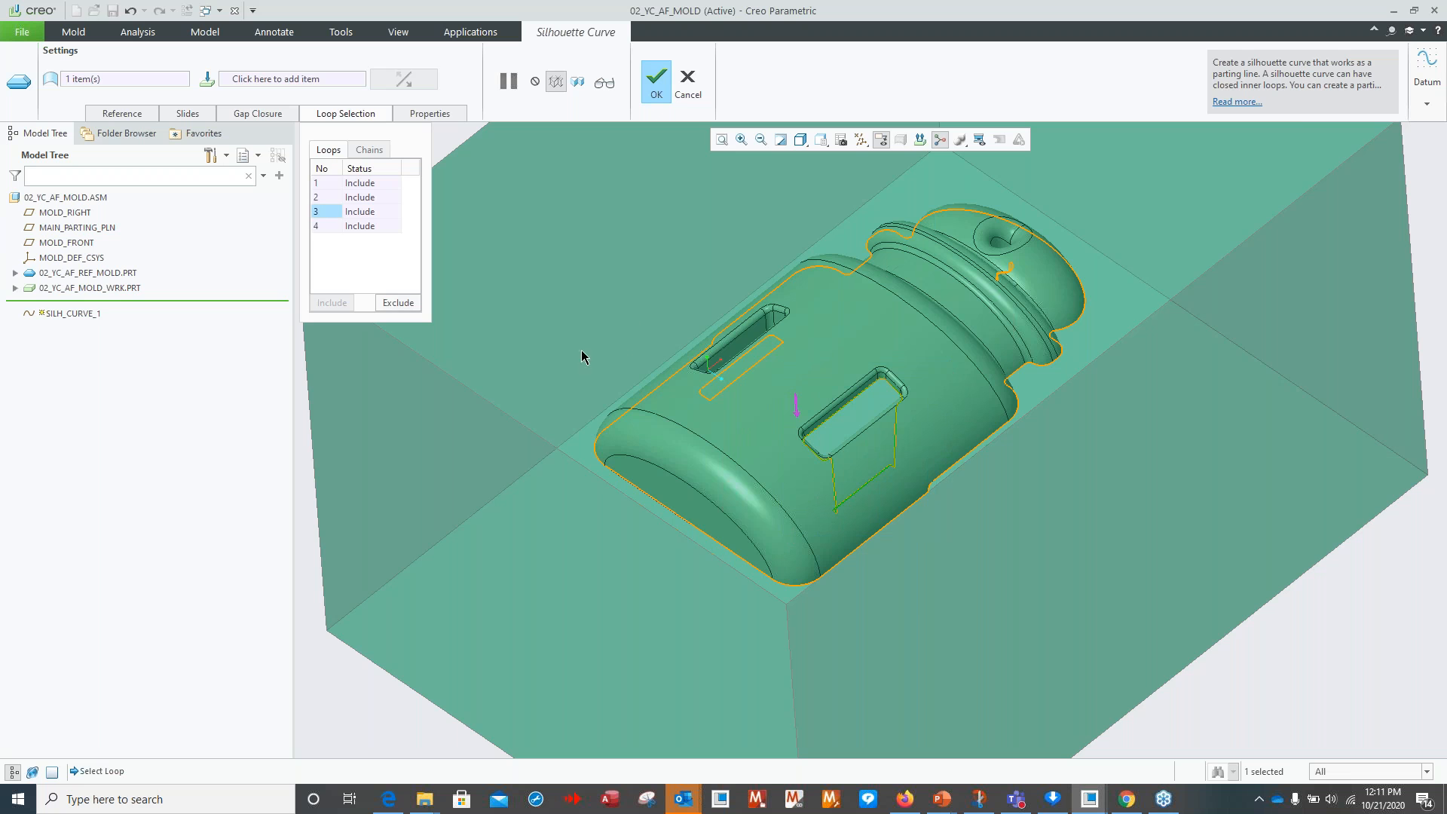
pyautogui.moveTo(880, 434); pyautogui.dragTo(881, 464, button='middle')
pyautogui.moveTo(784, 527); pyautogui.dragTo(928, 363)
pyautogui.click(399, 303)
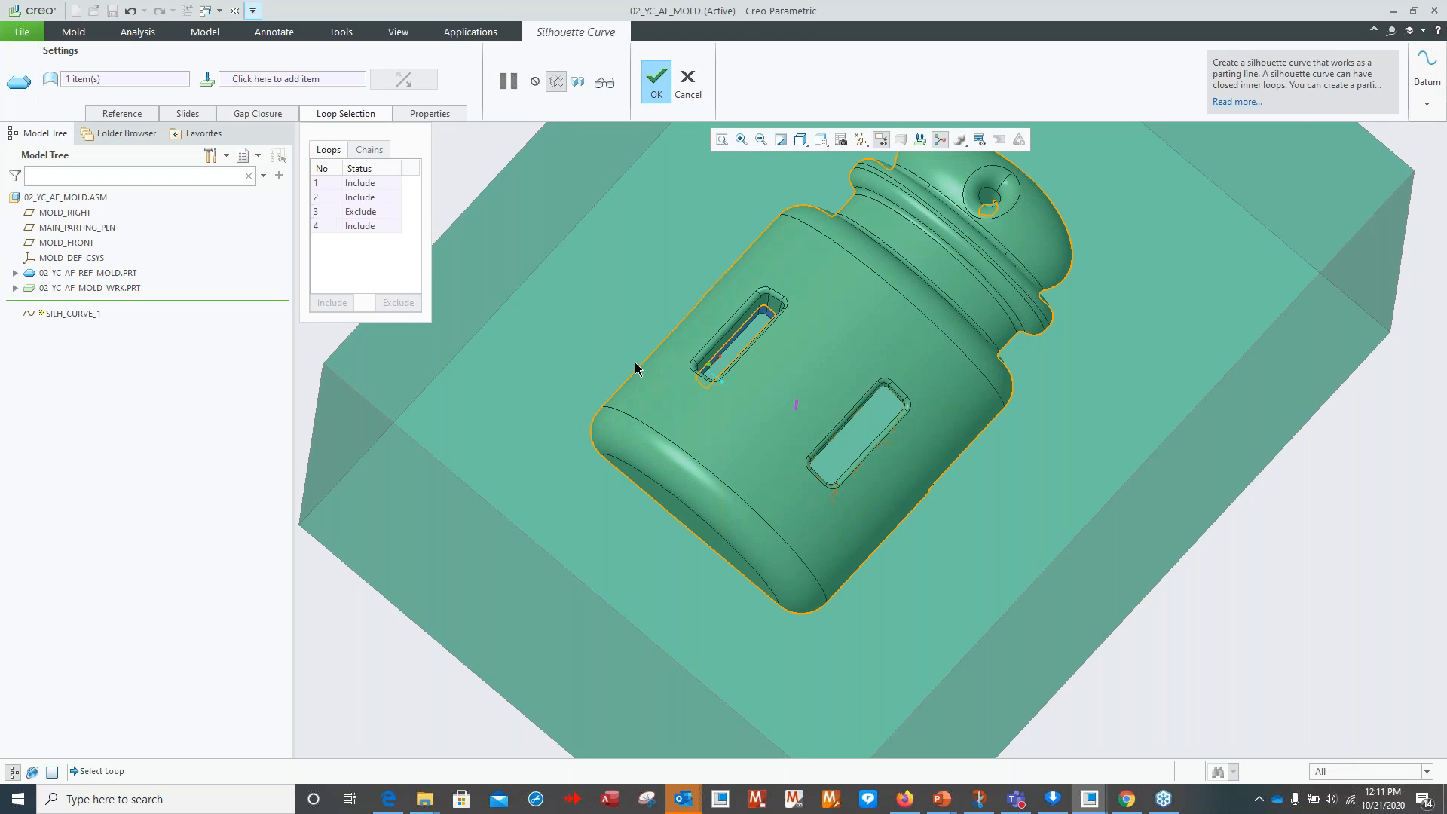
pyautogui.moveTo(891, 413)
pyautogui.mouseDown(button='middle')
pyautogui.moveTo(914, 414)
pyautogui.moveTo(769, 485)
pyautogui.moveTo(753, 392)
pyautogui.moveTo(784, 449)
pyautogui.moveTo(769, 505)
pyautogui.moveTo(674, 153)
pyautogui.mouseUp(button='middle')
pyautogui.click(656, 78)
# Start a skirt surface in a new parting surface, using the silhouette curve's feature curves as its curves.
pyautogui.hotkey('ctrl', 'd')
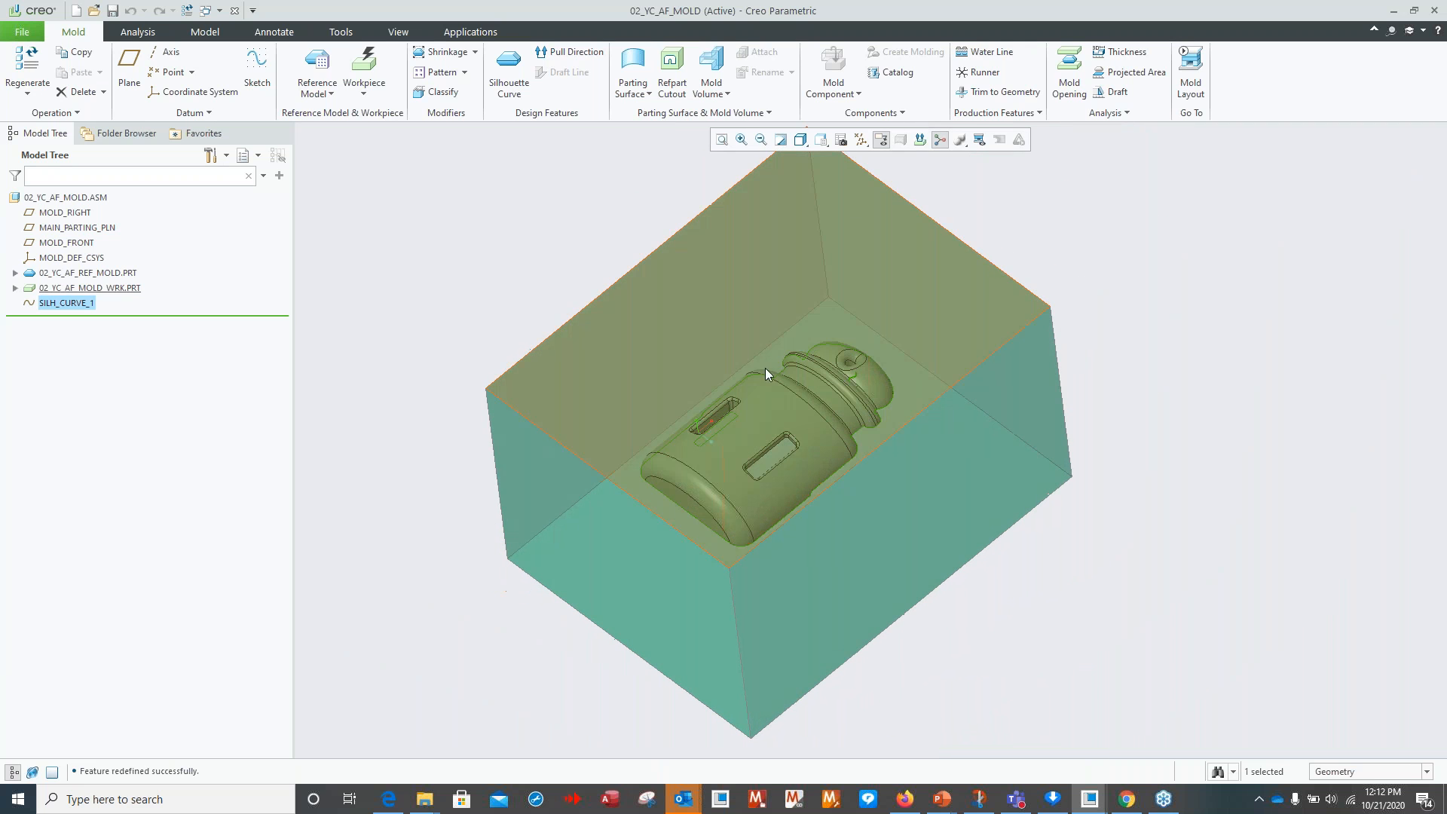
pyautogui.click(648, 93)
pyautogui.click(653, 113)
pyautogui.click(572, 114)
pyautogui.click(535, 132)
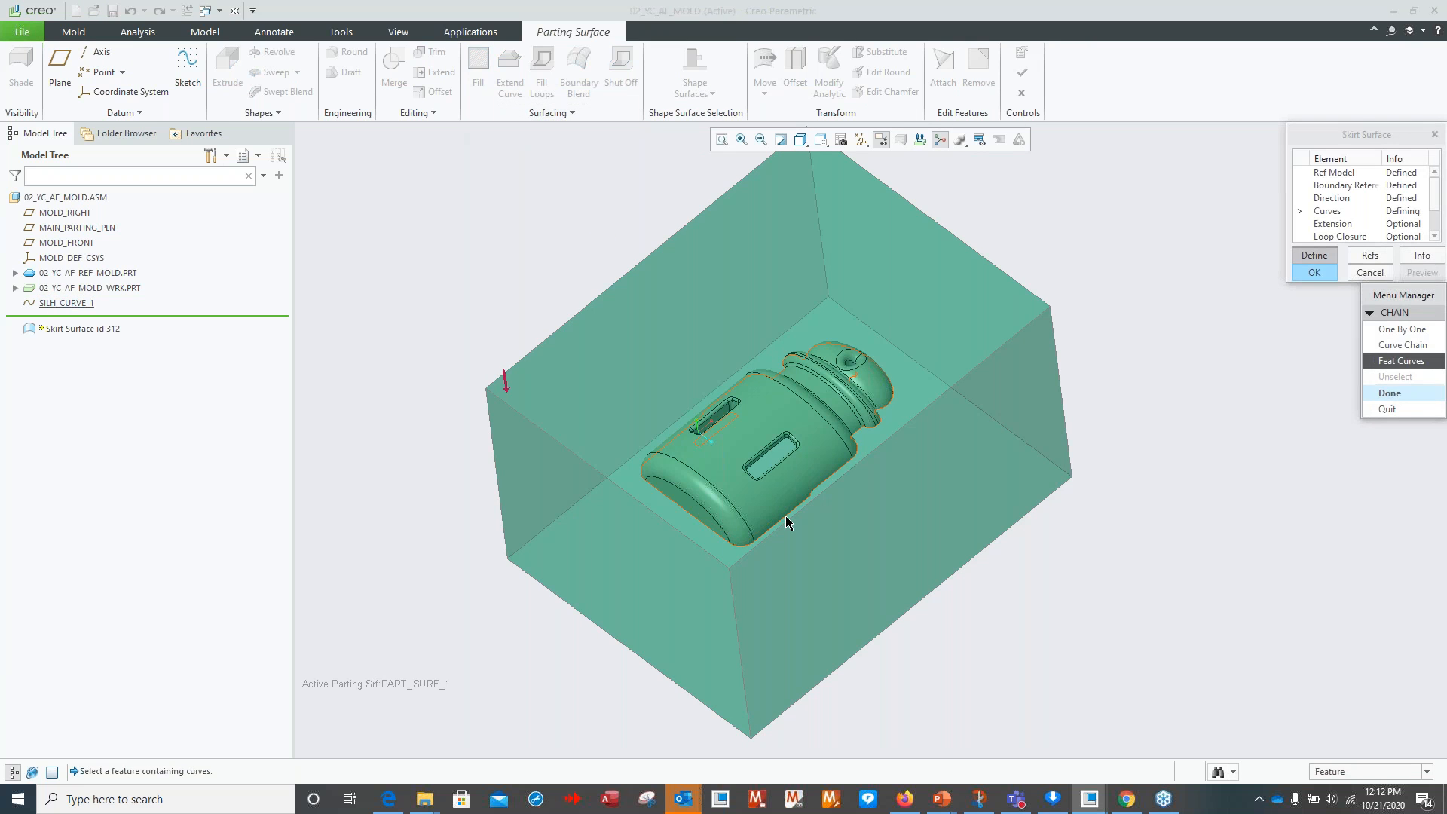
pyautogui.click(1400, 396)
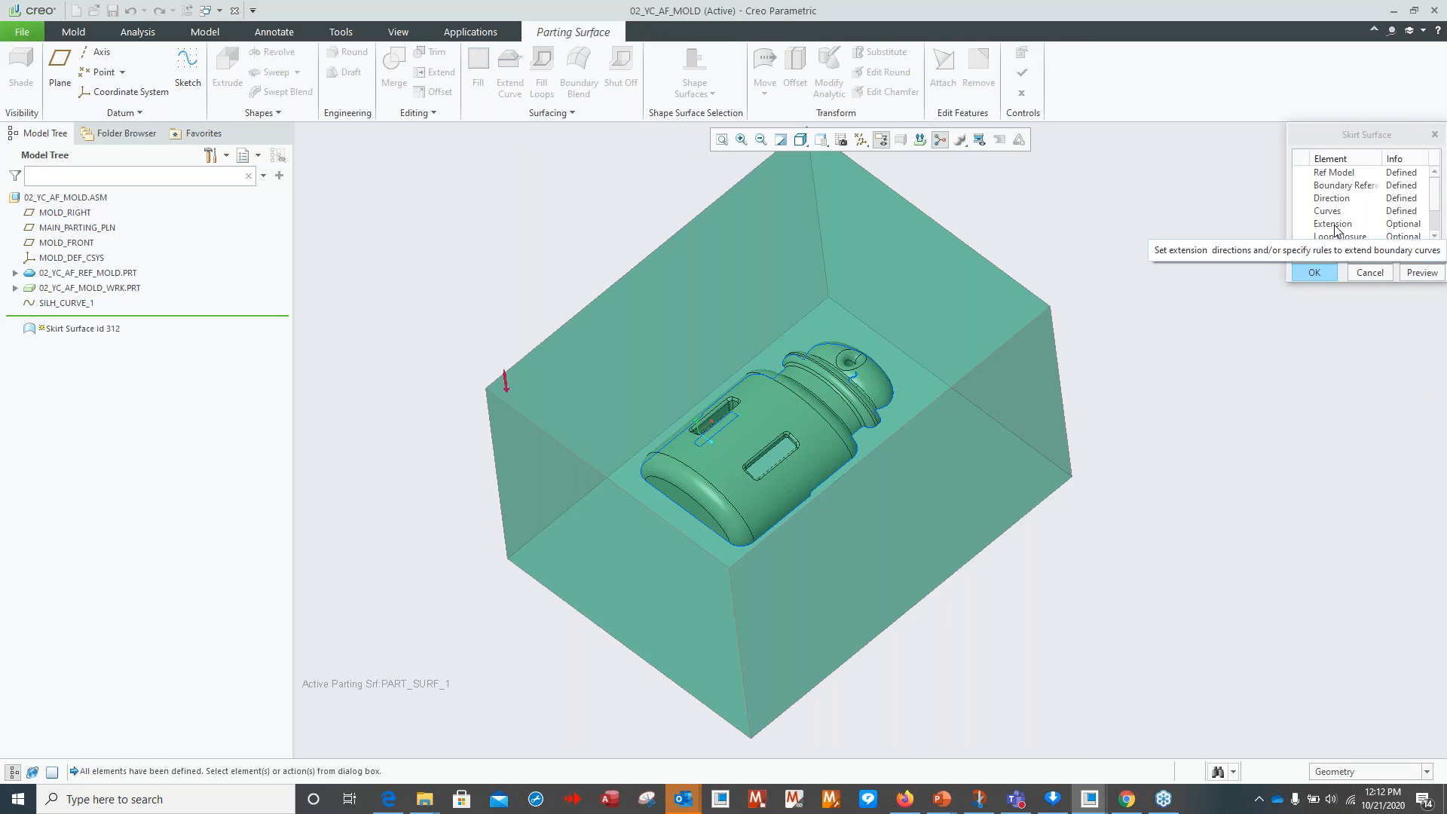
# Review the skirt's extension curves without changing them and preview the surface.
pyautogui.click(1331, 225)
pyautogui.click(1312, 257)
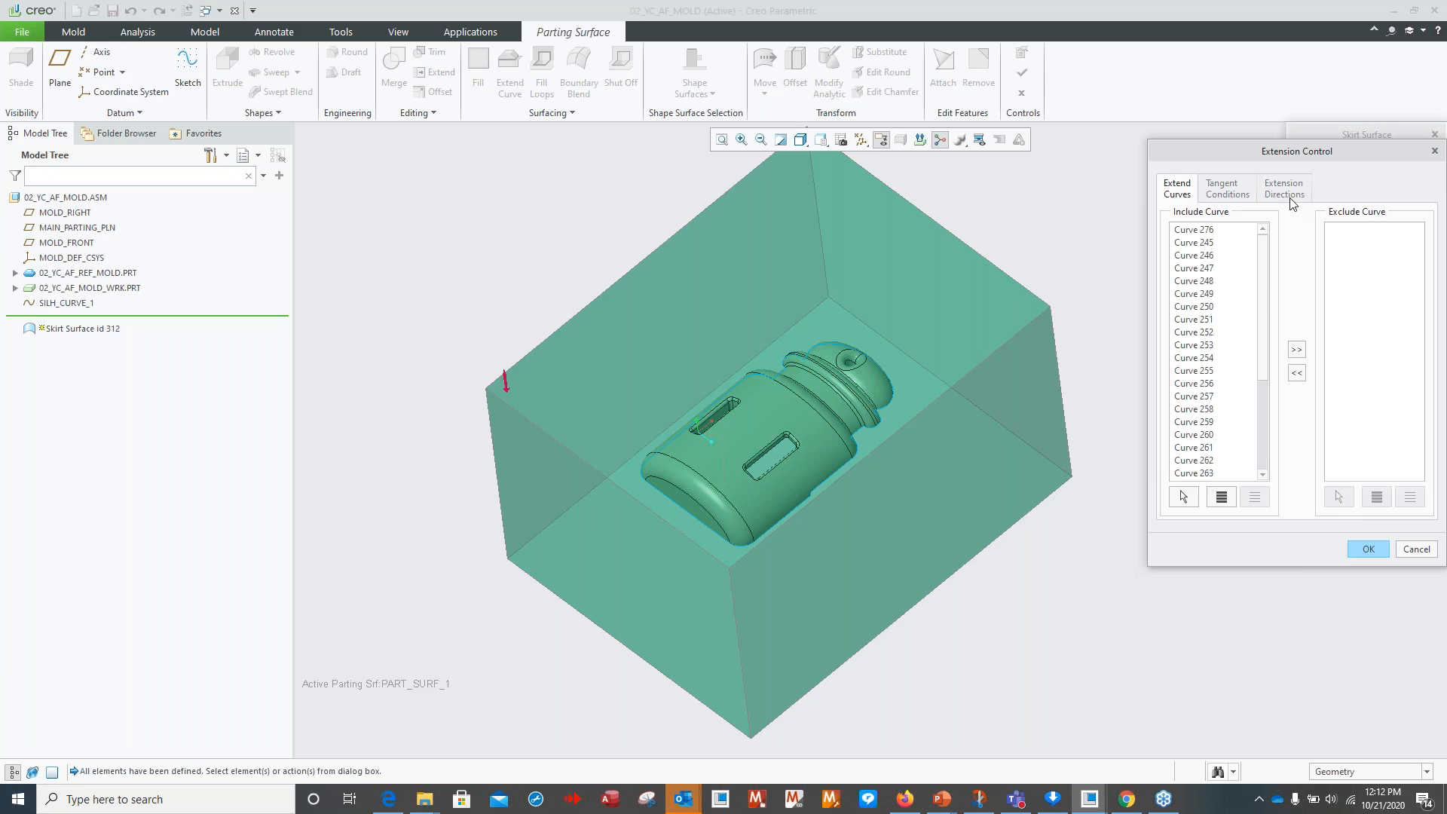
pyautogui.click(1416, 550)
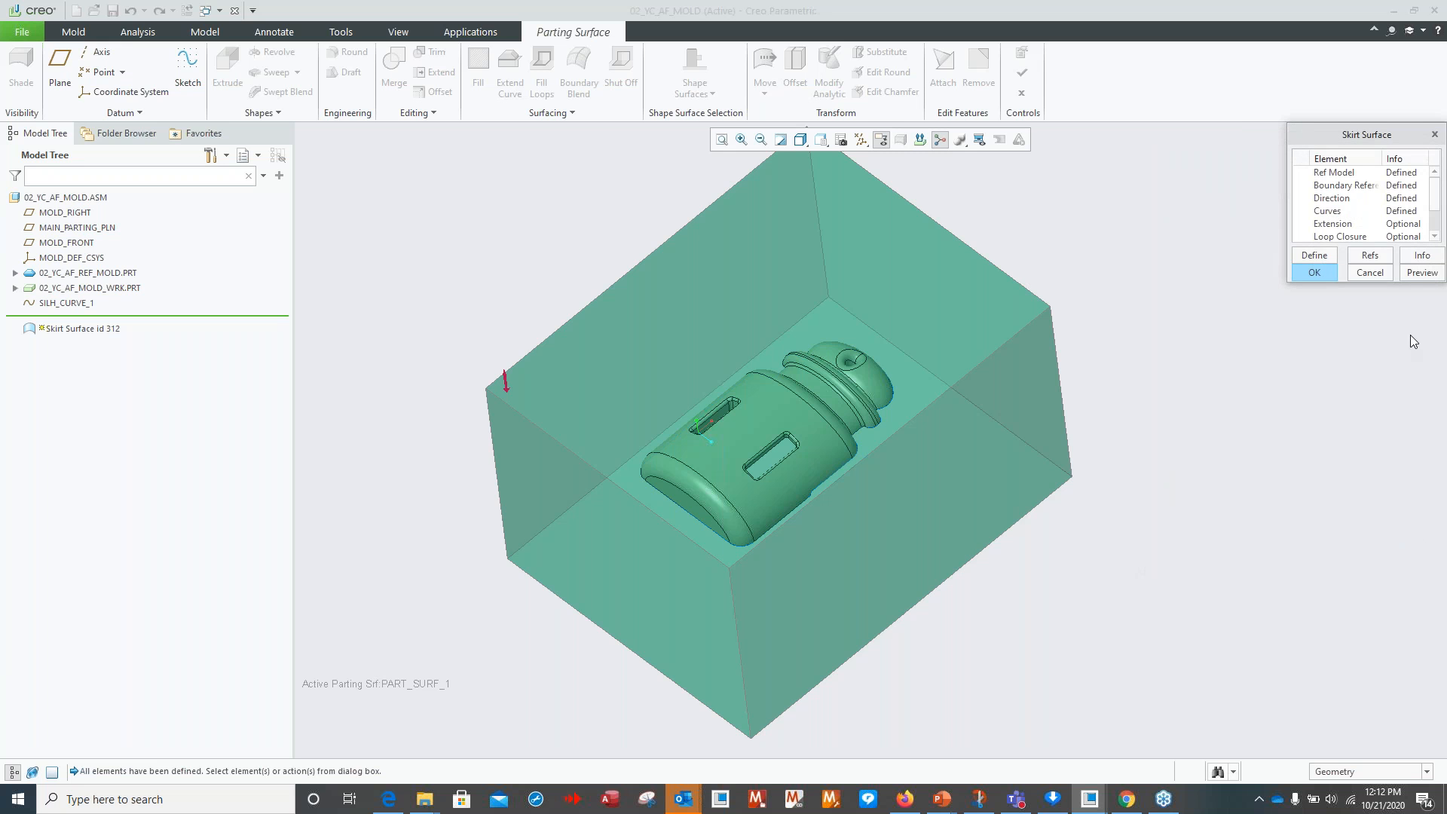
pyautogui.click(1421, 272)
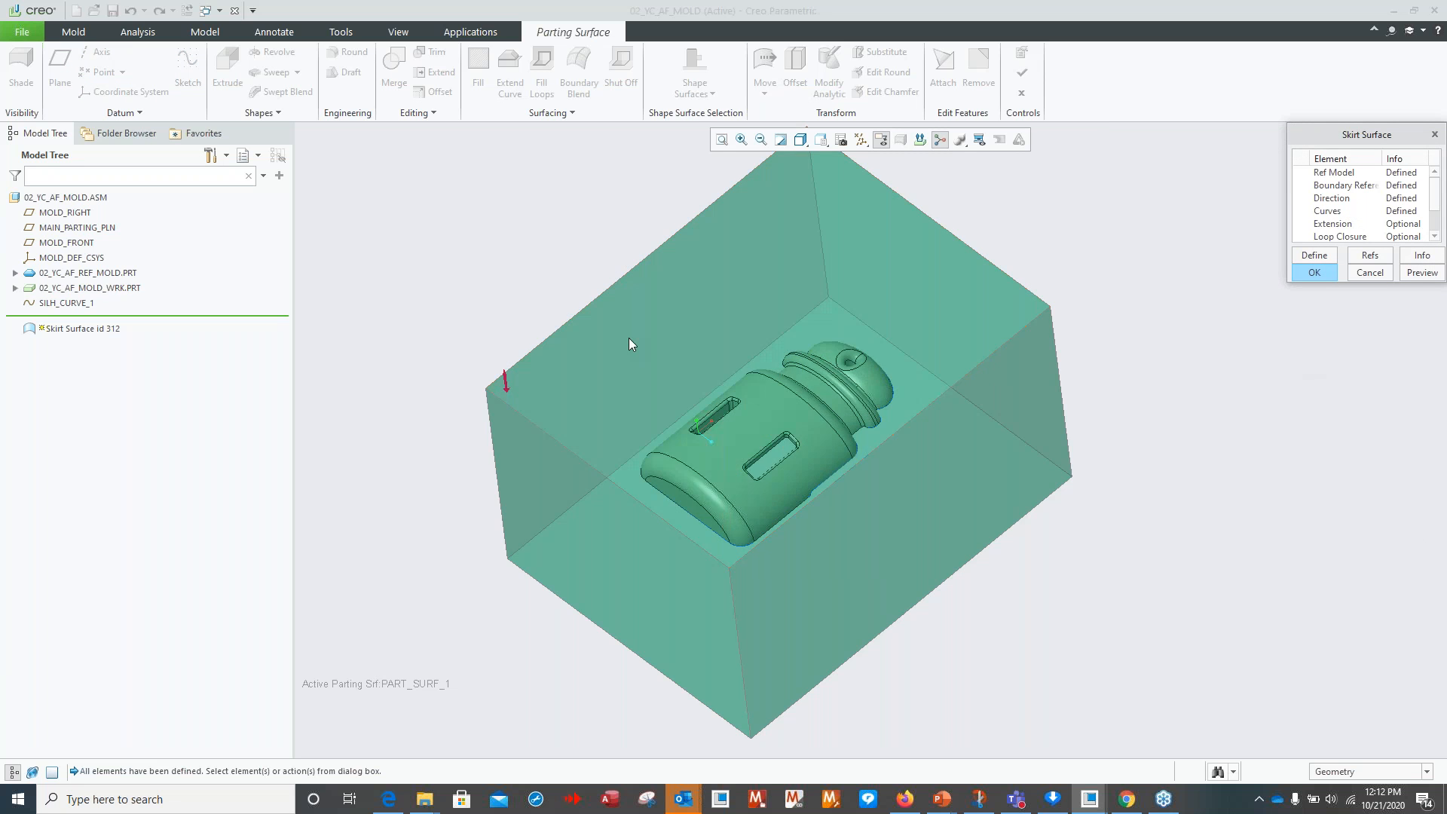
# Start adding a point set to the skirt surface's extension directions.
pyautogui.click(1345, 228)
pyautogui.click(1314, 256)
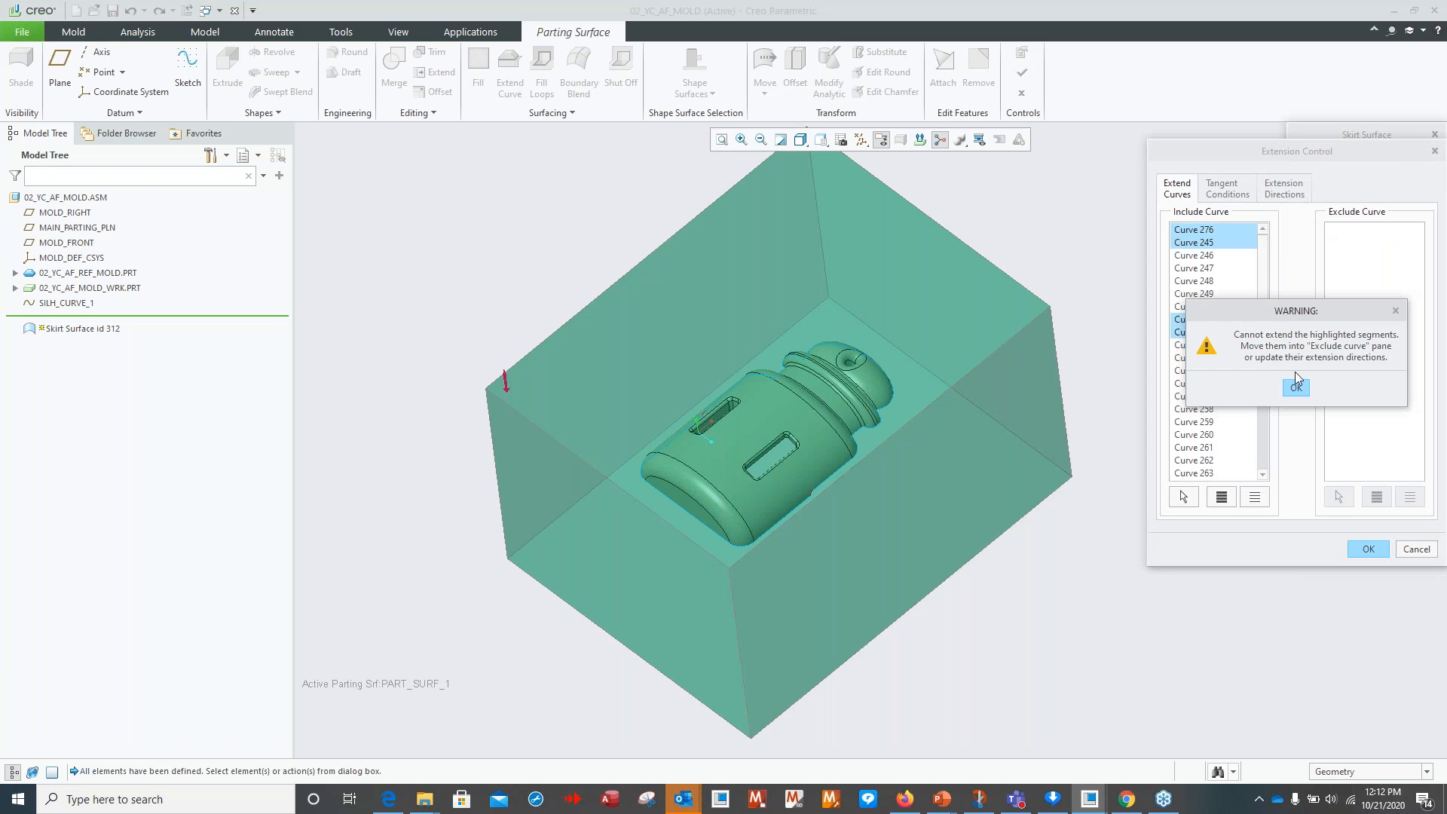
pyautogui.click(1296, 388)
pyautogui.click(1284, 194)
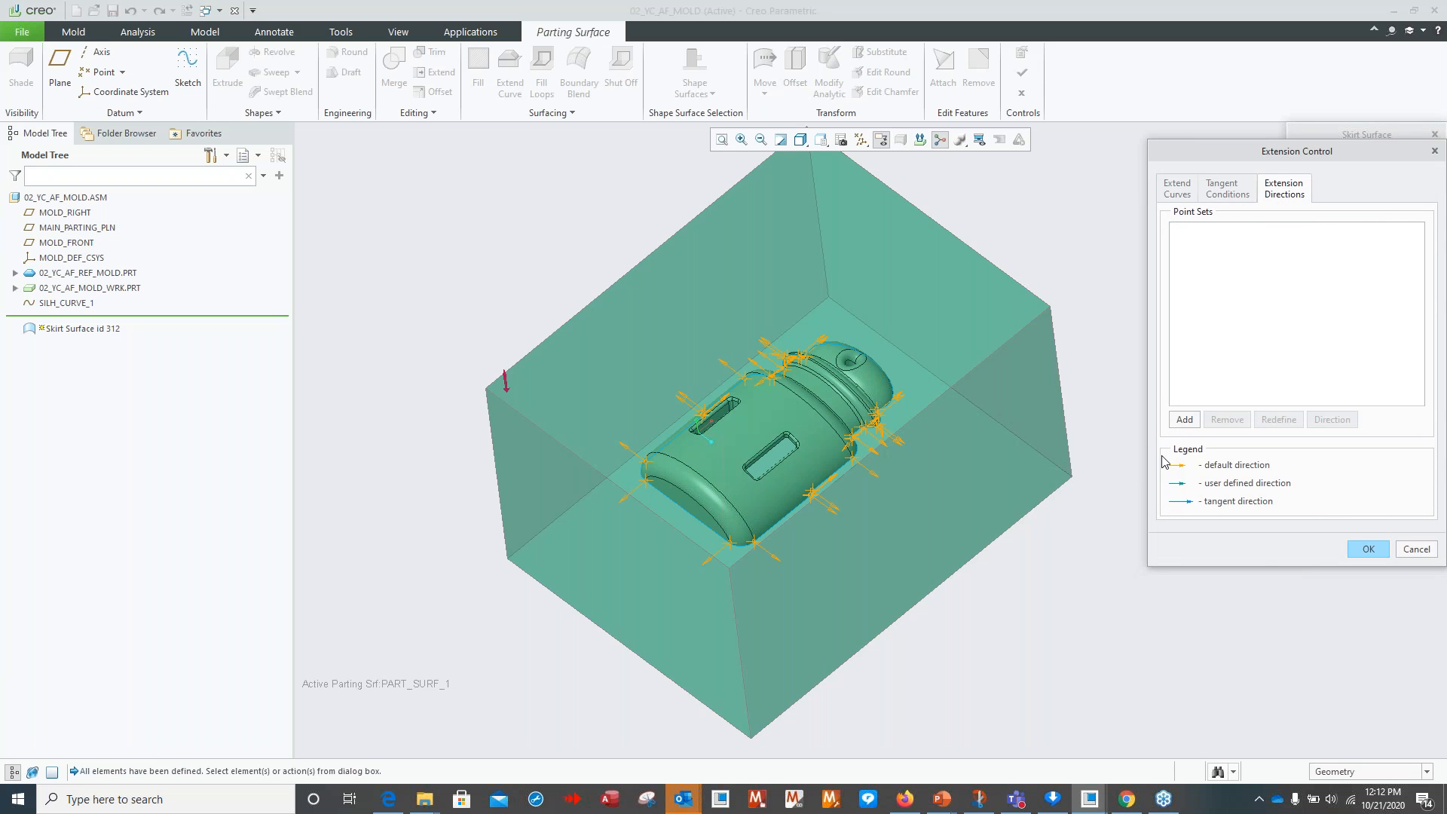
pyautogui.click(1184, 427)
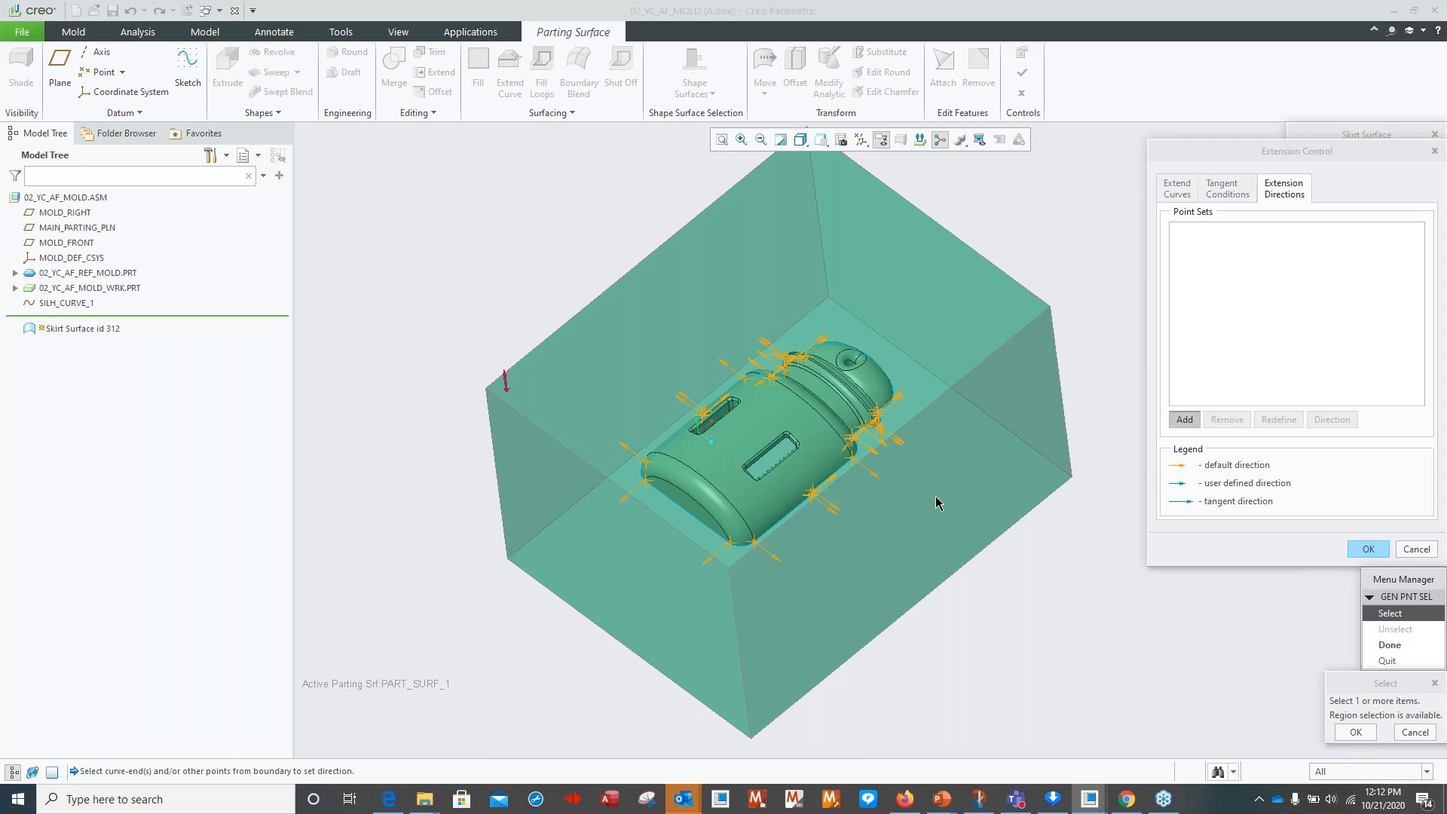
# Examine the default extension directions at the curve ends along the neck and both sides of the body.
pyautogui.scroll(5, 814, 517)
pyautogui.keyDown('shift'); pyautogui.moveTo(870, 543); pyautogui.dragTo(875, 553, button='middle'); pyautogui.keyUp('shift')
pyautogui.keyDown('shift'); pyautogui.moveTo(930, 368); pyautogui.dragTo(772, 553, button='middle'); pyautogui.keyUp('shift')
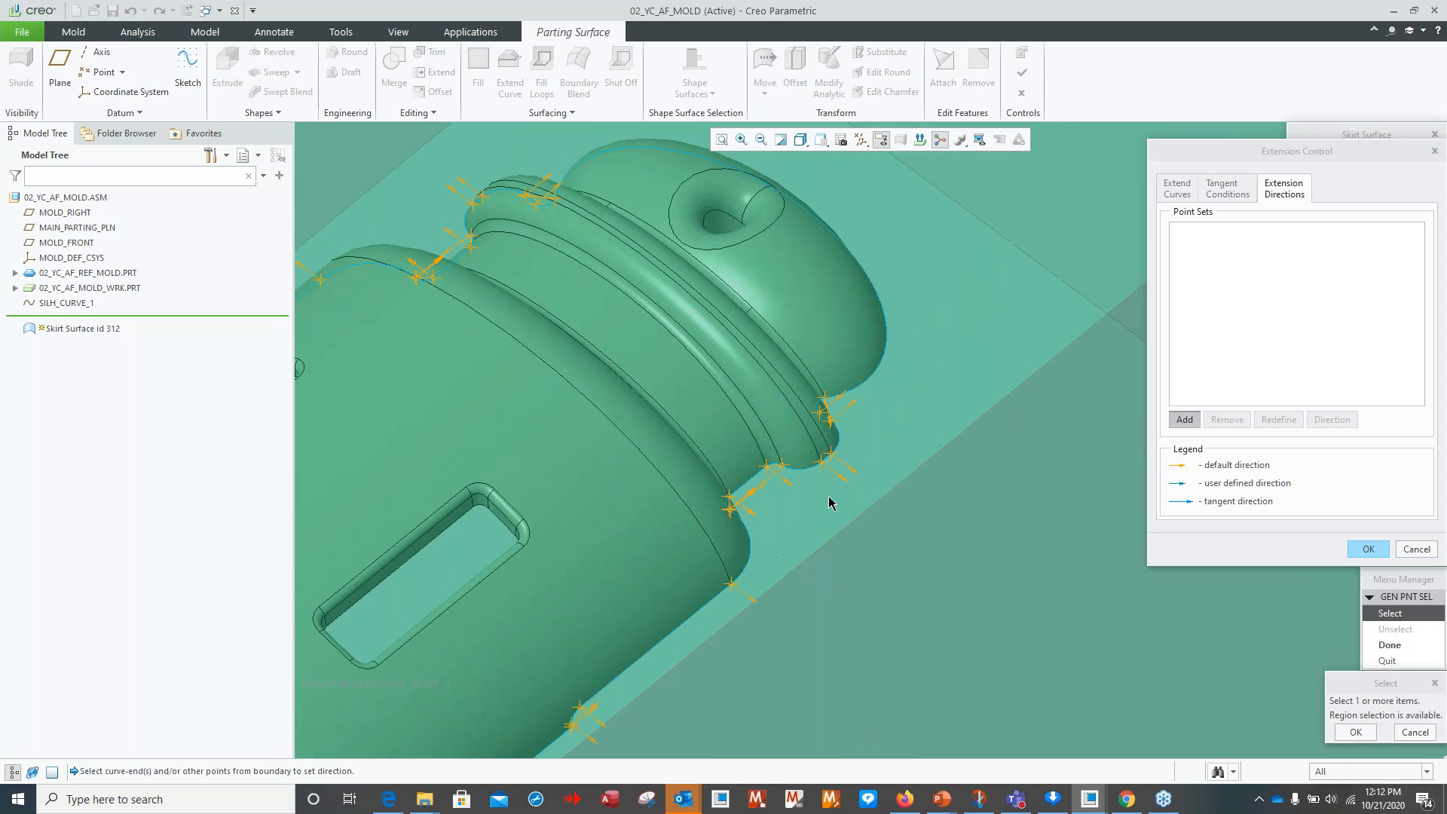
pyautogui.scroll(-5, 831, 497)
pyautogui.keyDown('shift'); pyautogui.moveTo(682, 526); pyautogui.dragTo(874, 428, button='middle'); pyautogui.keyUp('shift')
pyautogui.scroll(6, 759, 474)
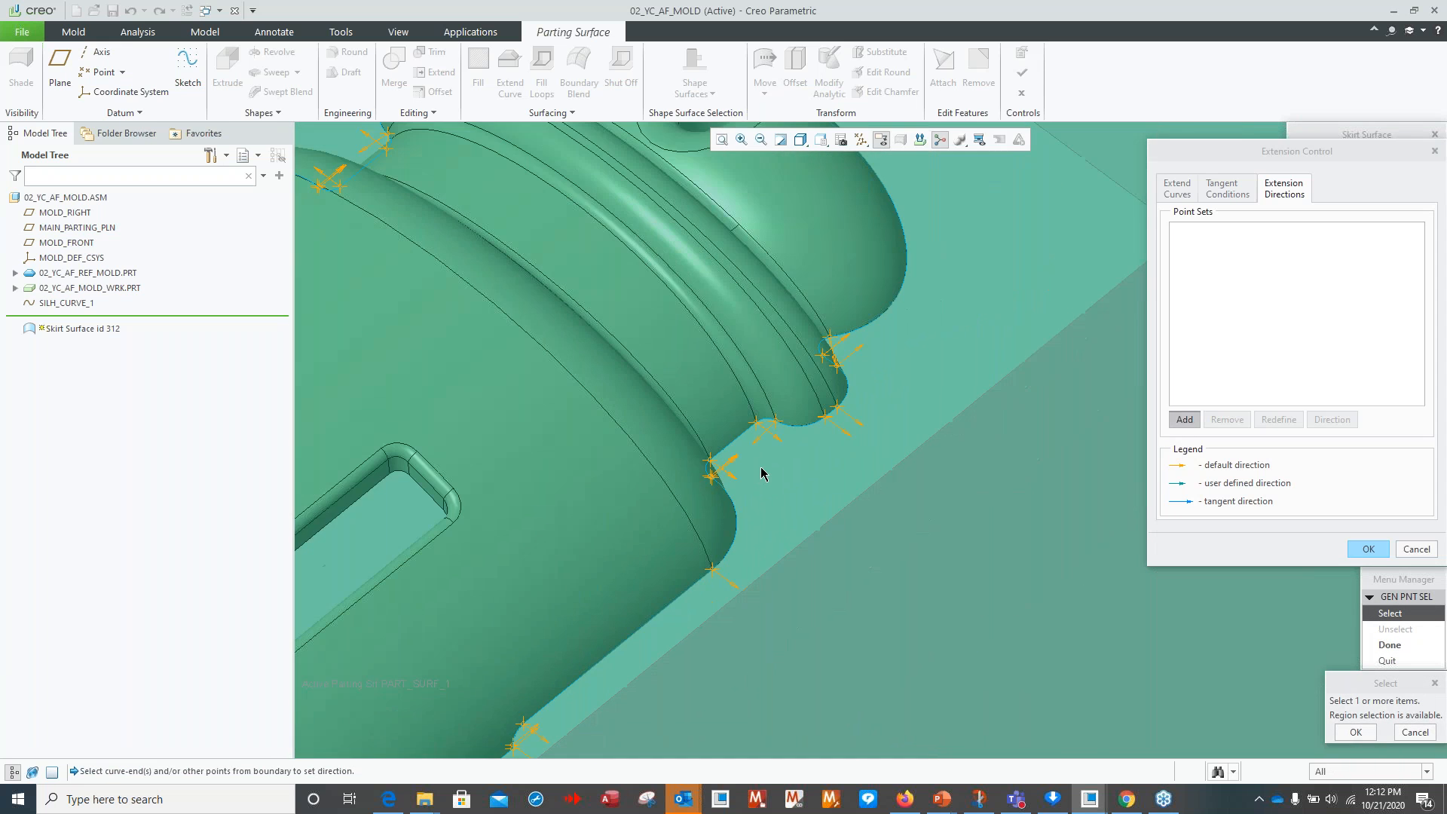
pyautogui.keyDown('shift'); pyautogui.moveTo(774, 496); pyautogui.dragTo(895, 464, button='middle'); pyautogui.keyUp('shift')
pyautogui.moveTo(815, 561); pyautogui.dragTo(736, 458, button='middle')
pyautogui.scroll(-3, 512, 375)
pyautogui.scroll(-4, 500, 356)
pyautogui.keyDown('shift'); pyautogui.moveTo(502, 348); pyautogui.dragTo(587, 379, button='middle'); pyautogui.keyUp('shift')
pyautogui.scroll(2, 652, 519)
pyautogui.scroll(1, 653, 518)
pyautogui.scroll(3, 653, 518)
pyautogui.keyDown('shift'); pyautogui.moveTo(703, 474); pyautogui.dragTo(629, 438, button='middle'); pyautogui.keyUp('shift')
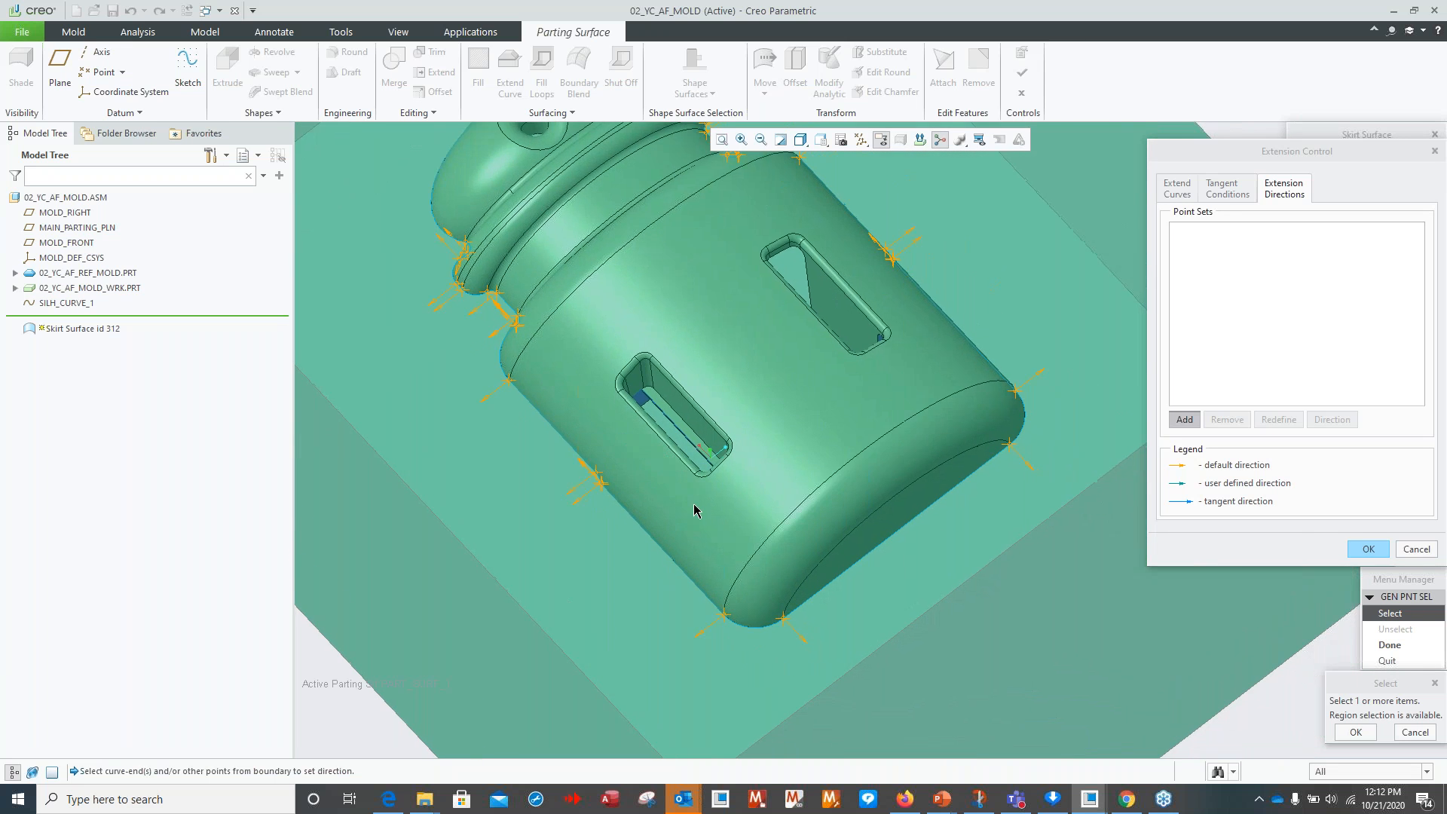
pyautogui.scroll(3, 694, 511)
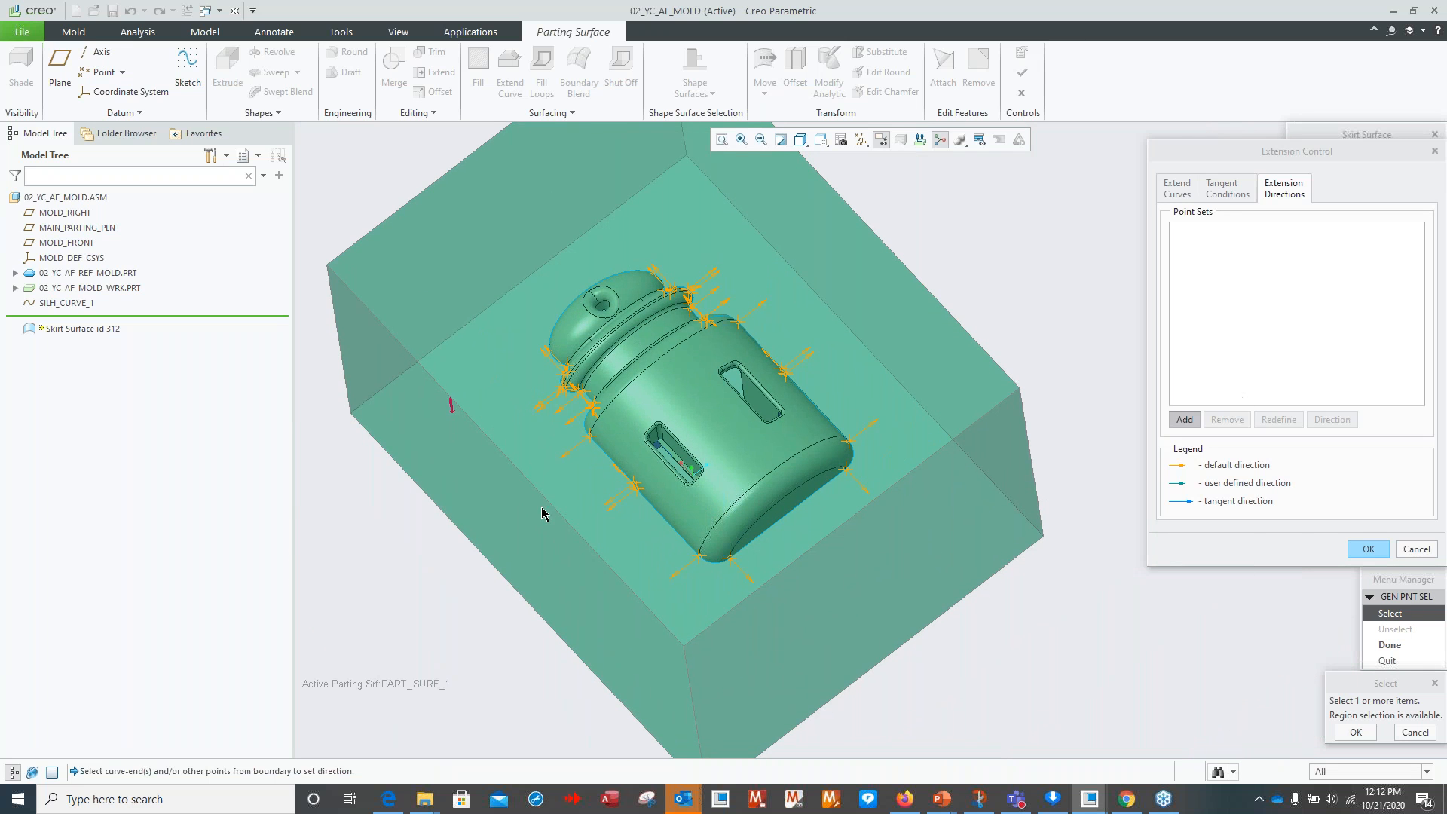
pyautogui.scroll(-5, 653, 497)
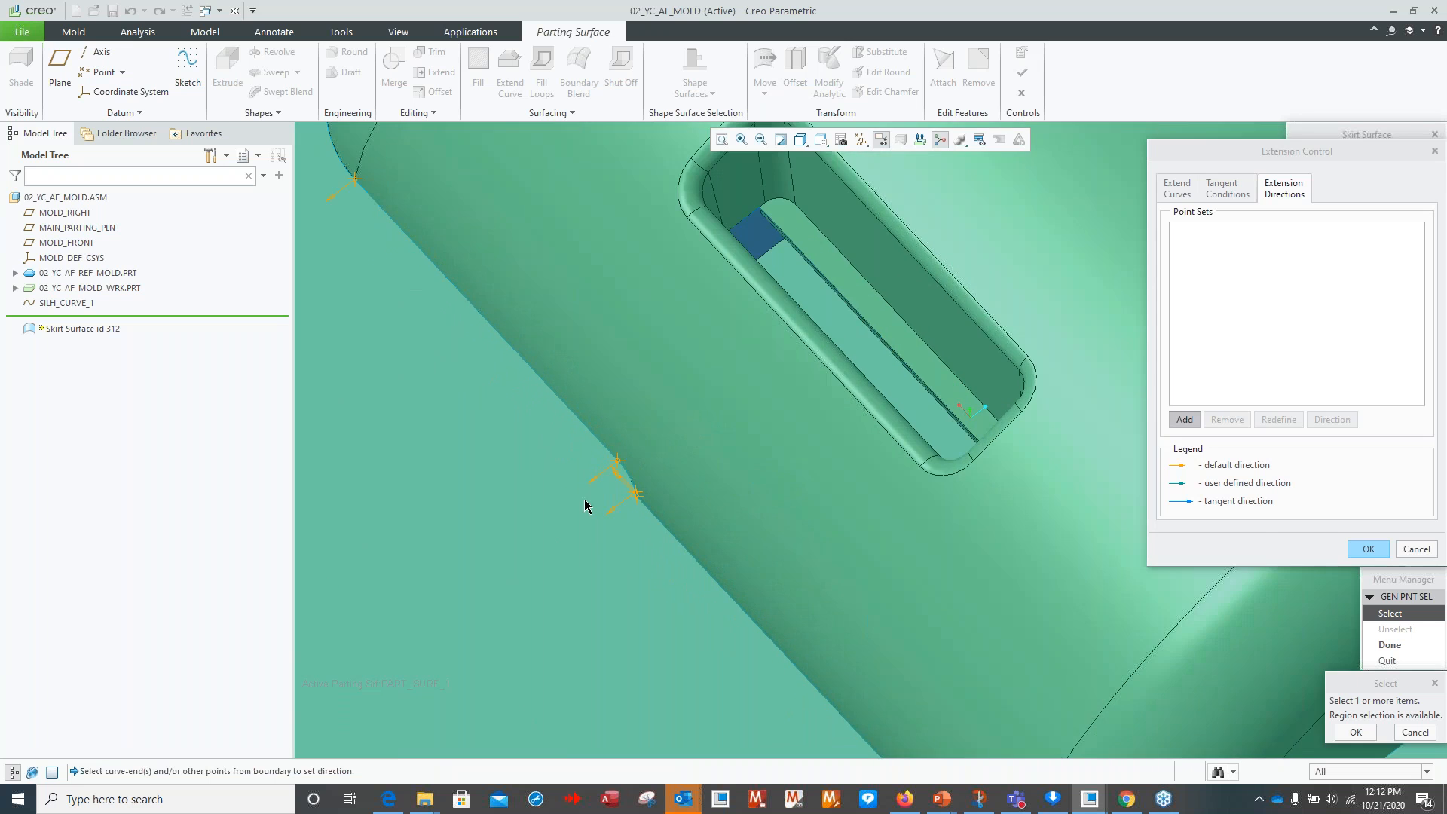
pyautogui.scroll(2, 585, 506)
pyautogui.scroll(5, 599, 548)
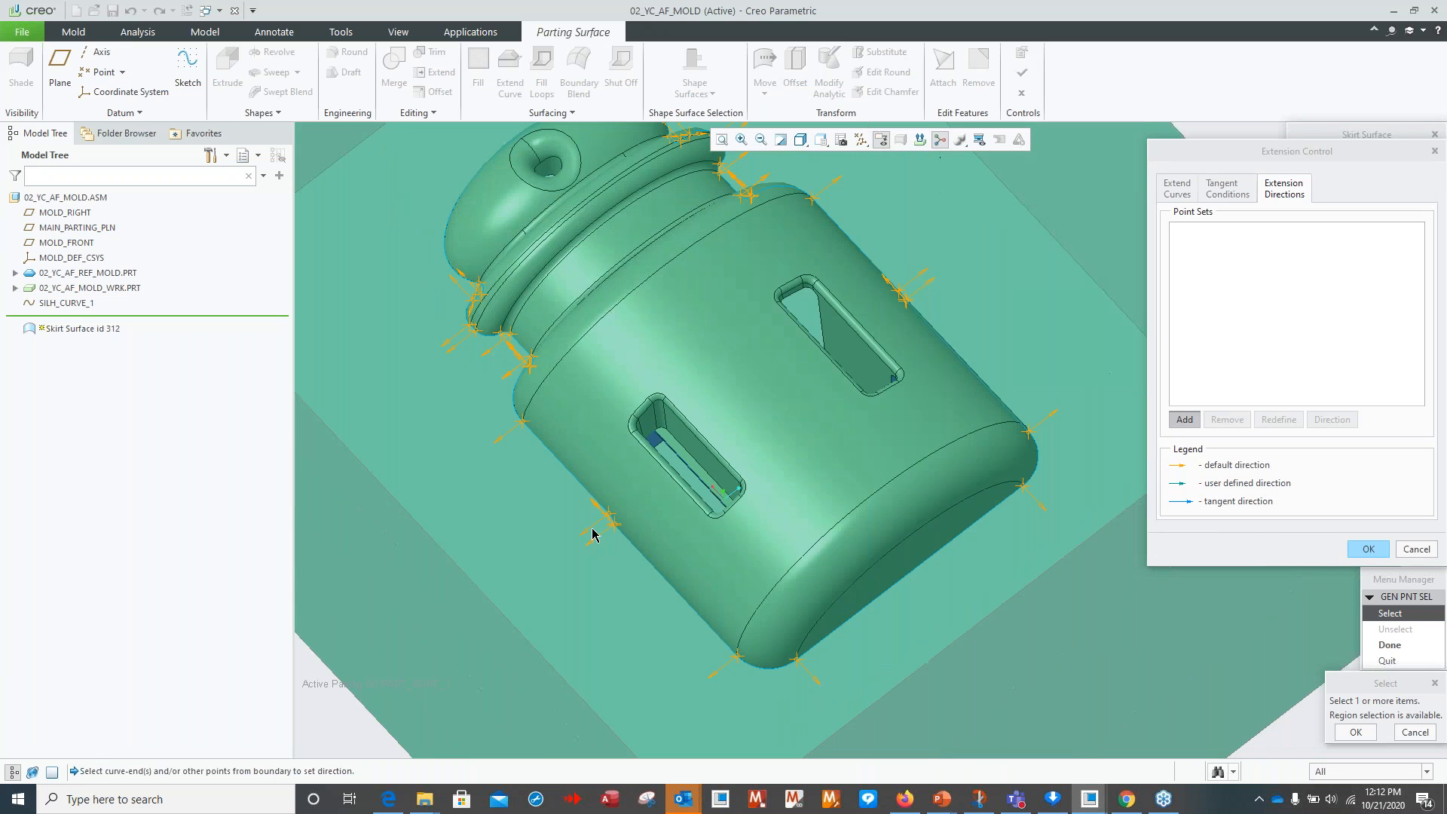
# Create a point set from the curve ends along one long side of the bottle, extending perpendicular to the workpiece's adjacent side face.
pyautogui.moveTo(478, 468); pyautogui.dragTo(574, 348)
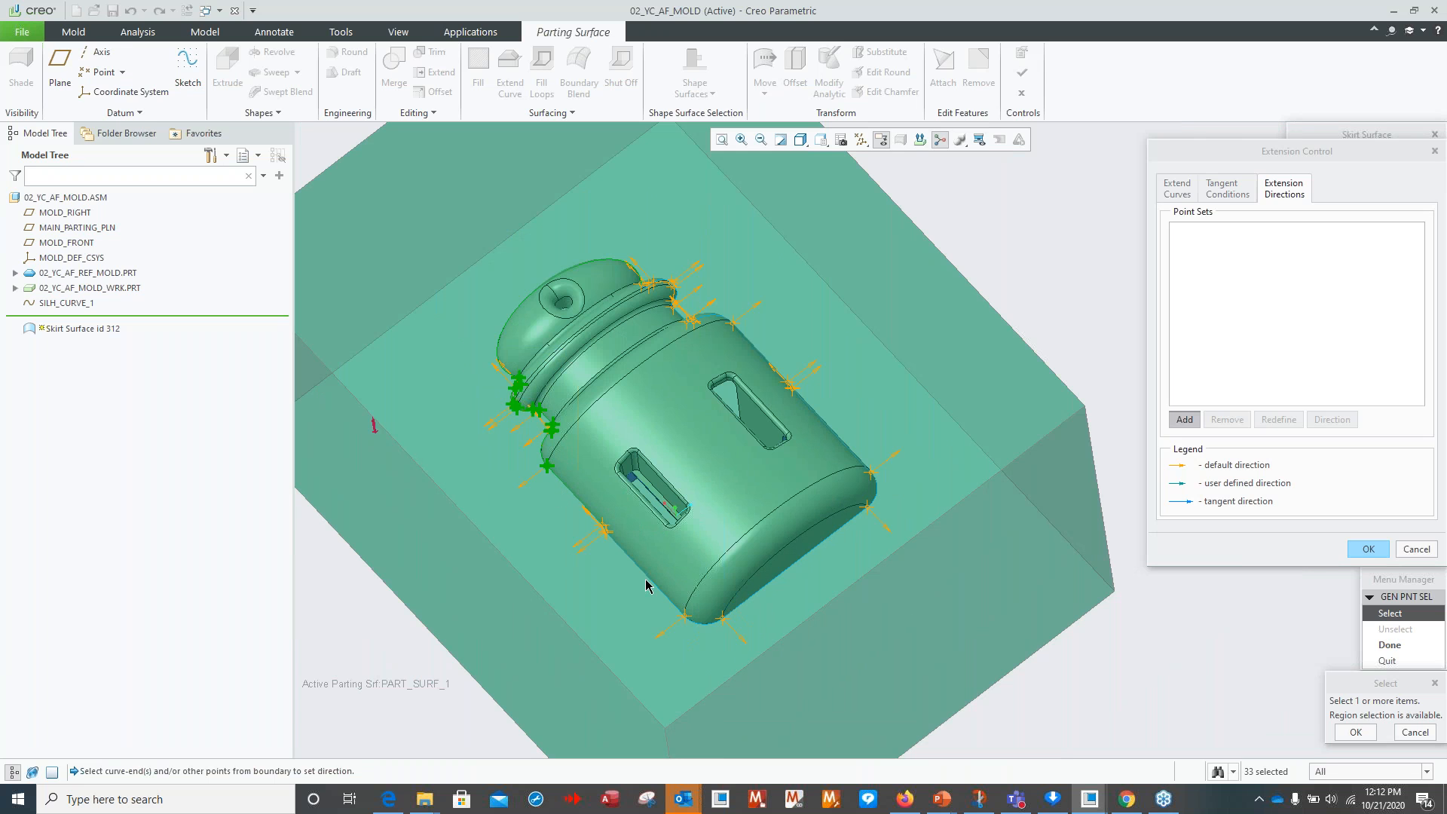
pyautogui.moveTo(569, 591); pyautogui.dragTo(638, 506)
pyautogui.moveTo(662, 633); pyautogui.dragTo(707, 603)
pyautogui.click(1355, 731)
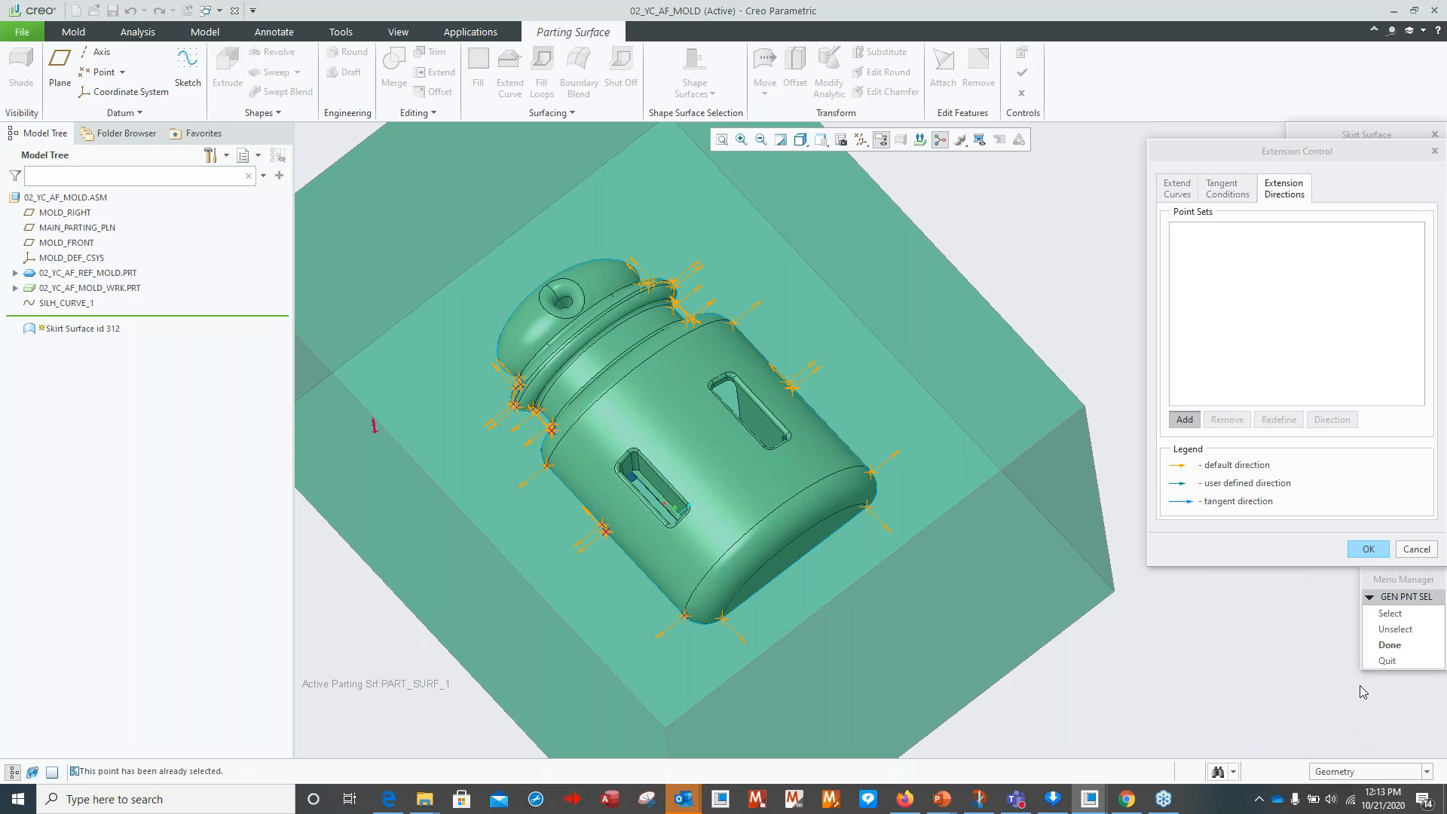
pyautogui.click(1389, 646)
pyautogui.click(469, 613)
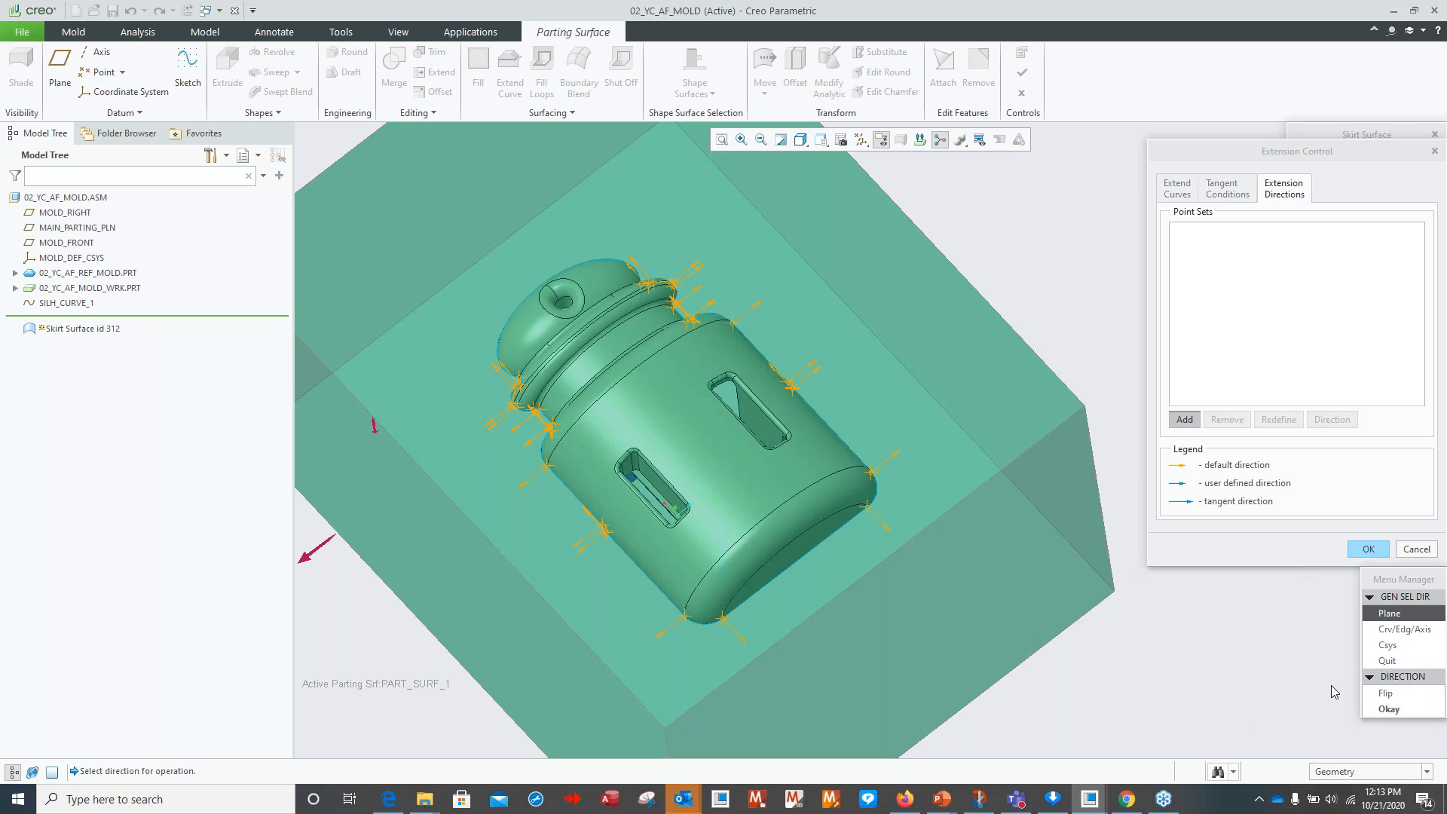
pyautogui.click(1398, 710)
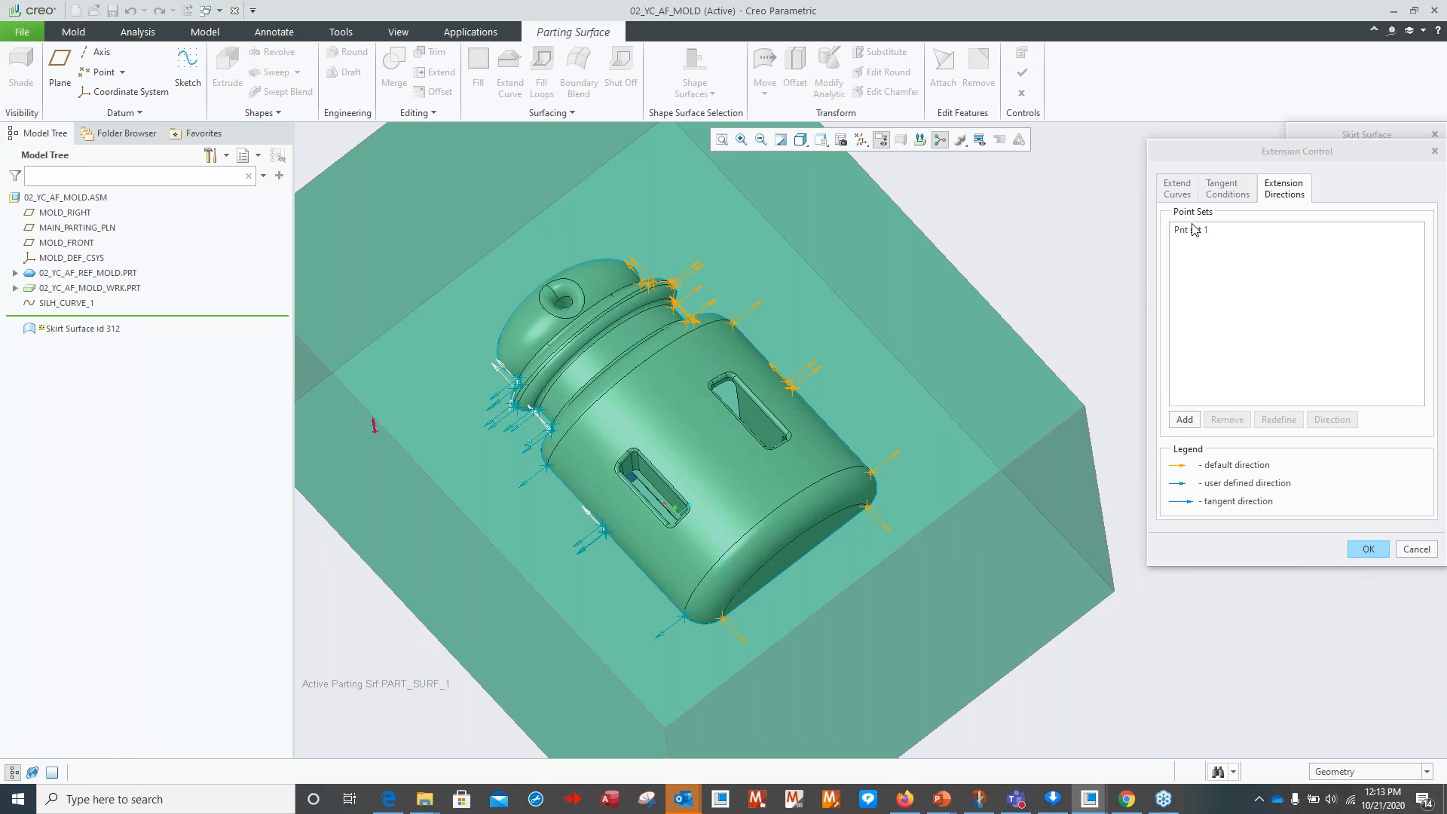
# Add a second point set from the curve ends along the opposite side, extending outward in that direction, and accept the extension settings.
pyautogui.click(1185, 420)
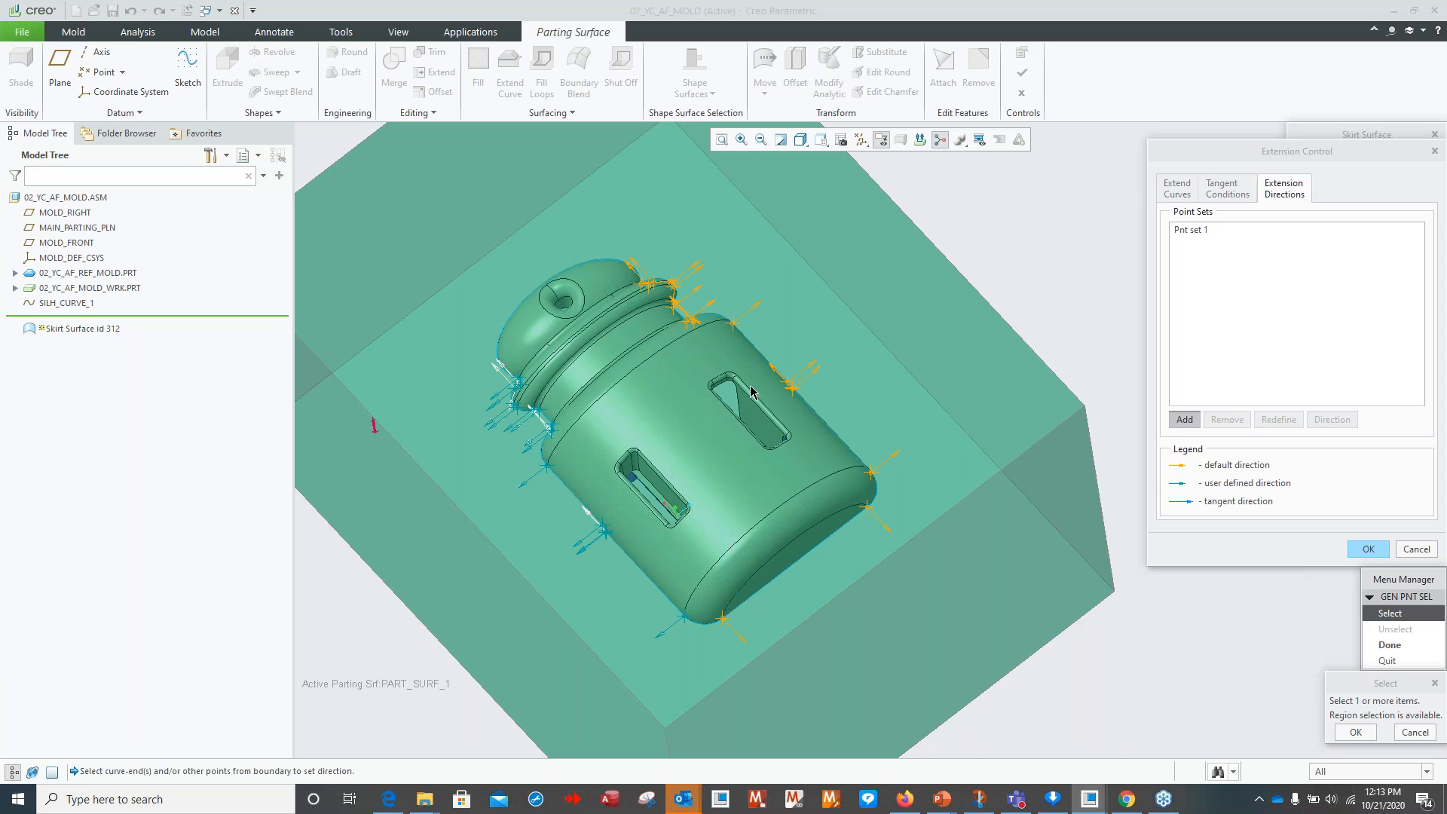
pyautogui.click(789, 386)
pyautogui.keyDown('ctrl'); pyautogui.click(870, 473); pyautogui.keyUp('ctrl')
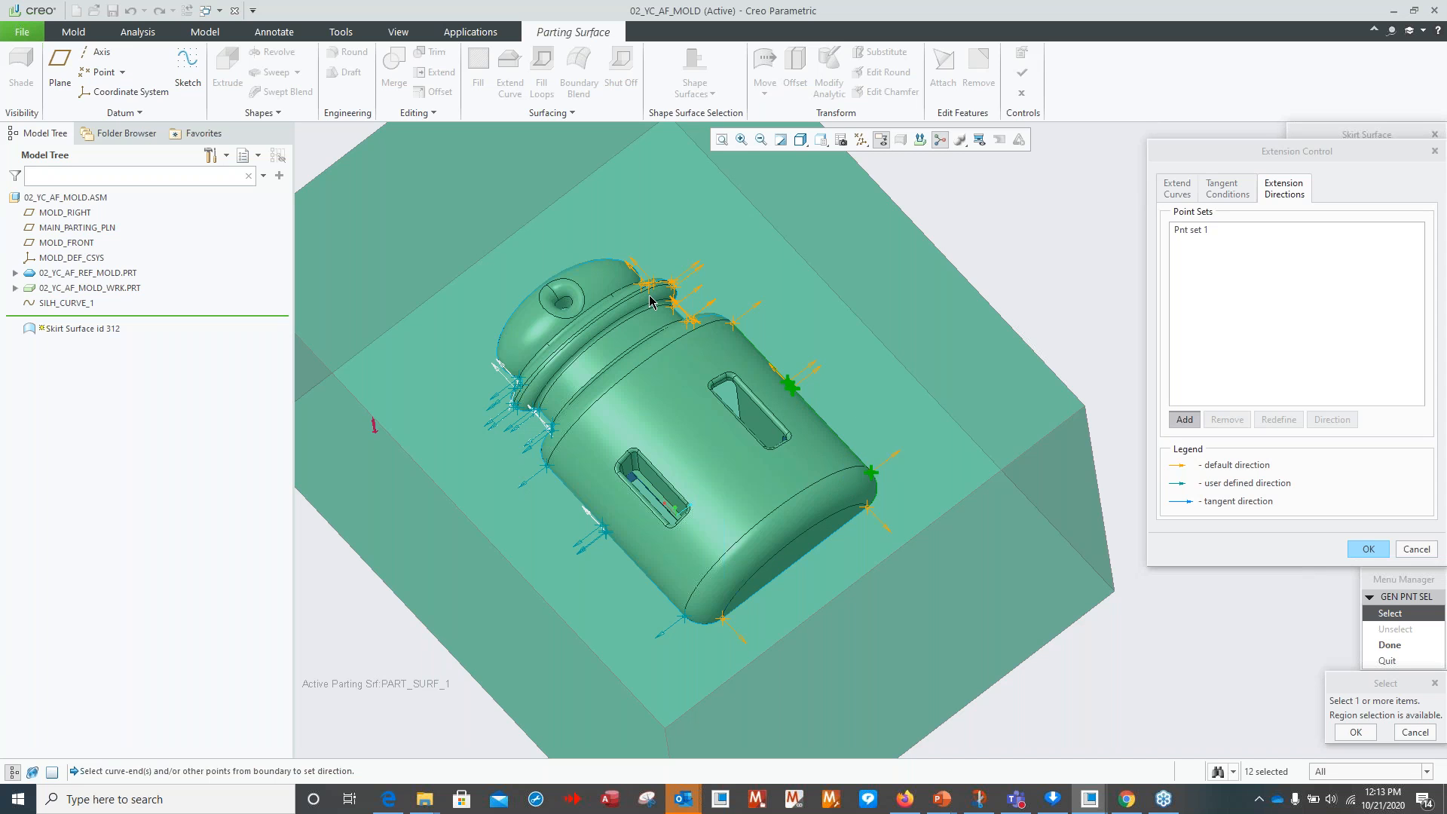
pyautogui.keyDown('ctrl'); pyautogui.moveTo(633, 337); pyautogui.dragTo(724, 248); pyautogui.keyUp('ctrl')
pyautogui.keyDown('ctrl'); pyautogui.moveTo(703, 370); pyautogui.dragTo(798, 344); pyautogui.keyUp('ctrl')
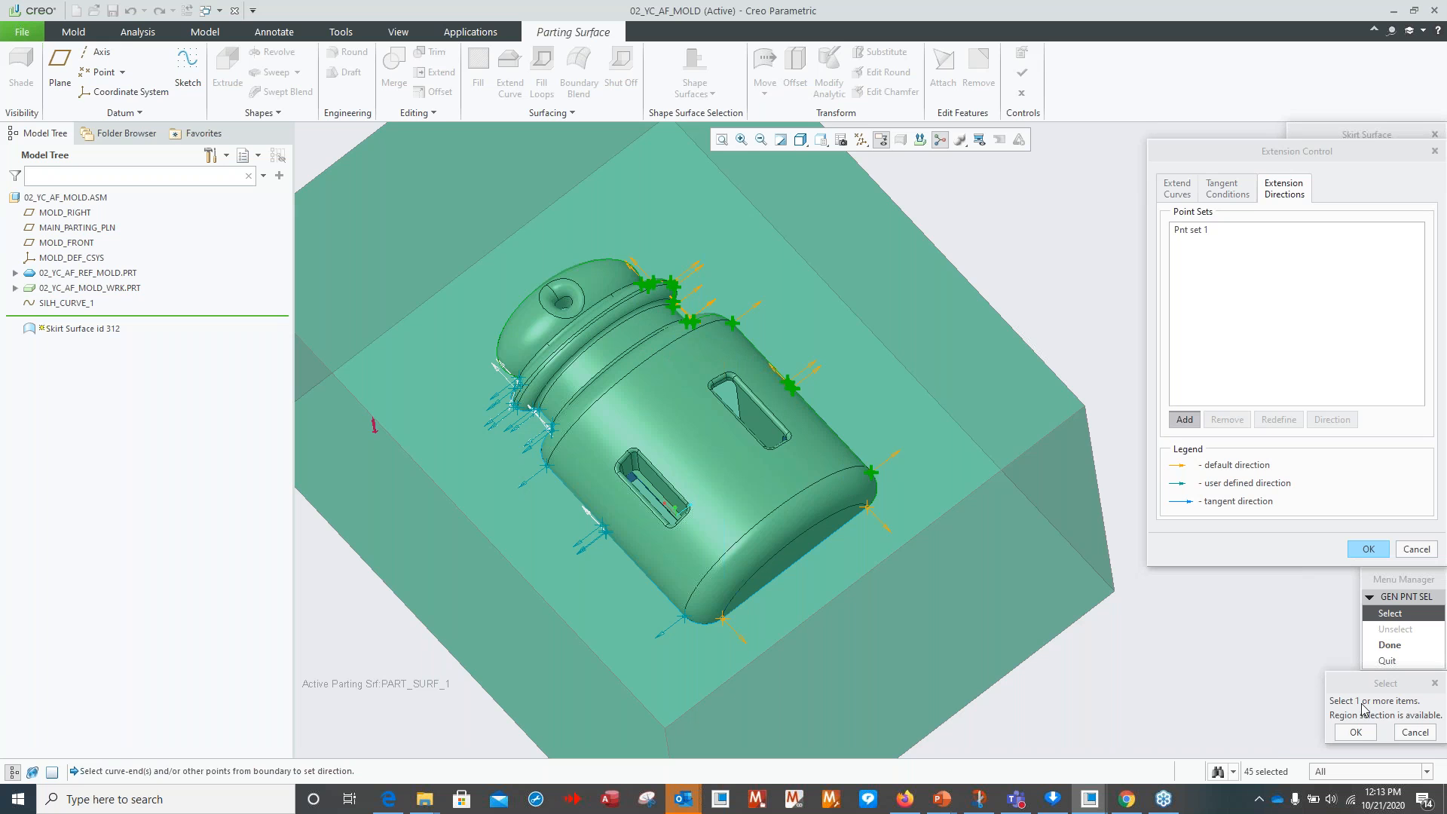
pyautogui.click(1356, 732)
pyautogui.click(1389, 645)
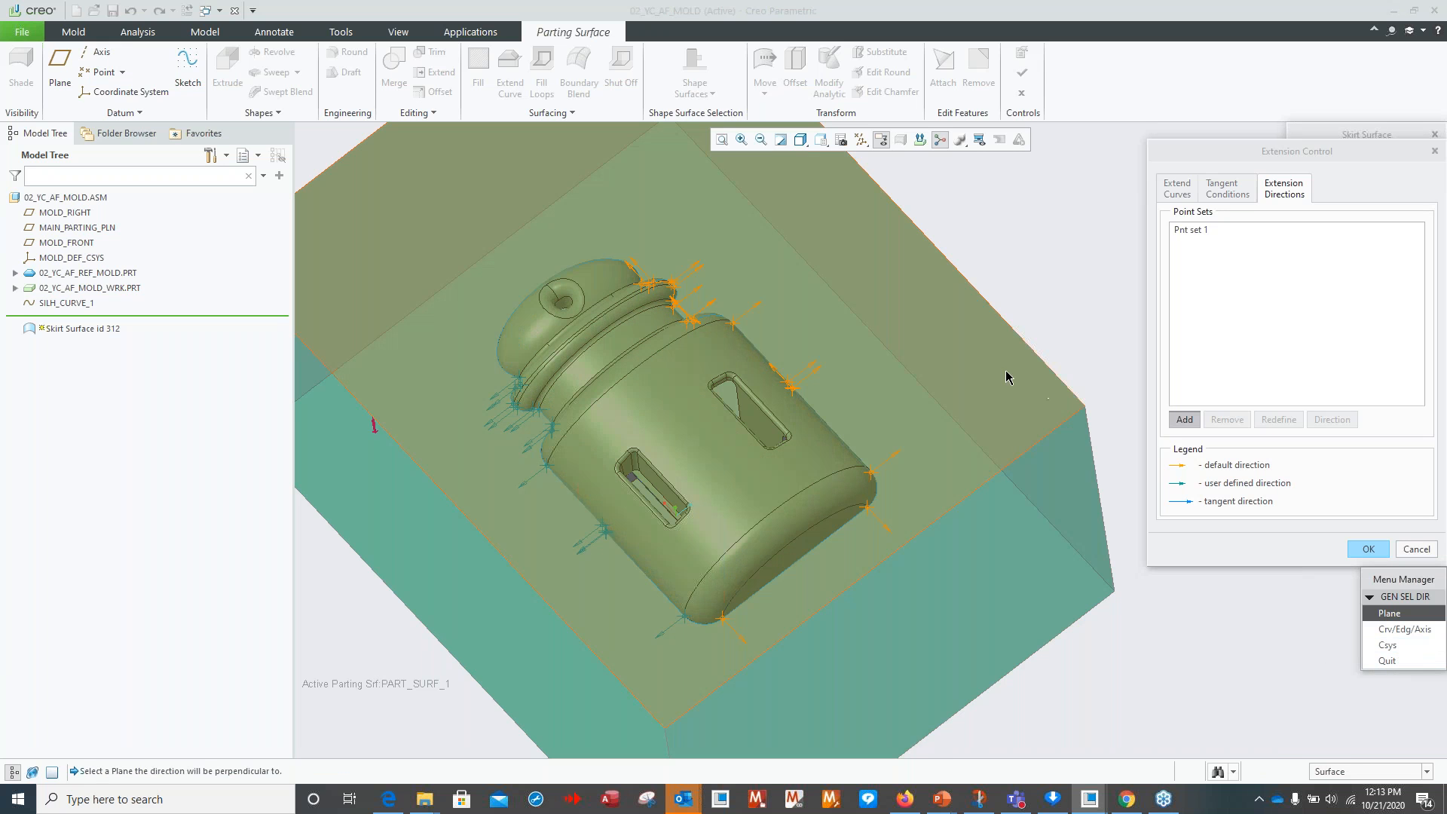
pyautogui.click(1005, 375)
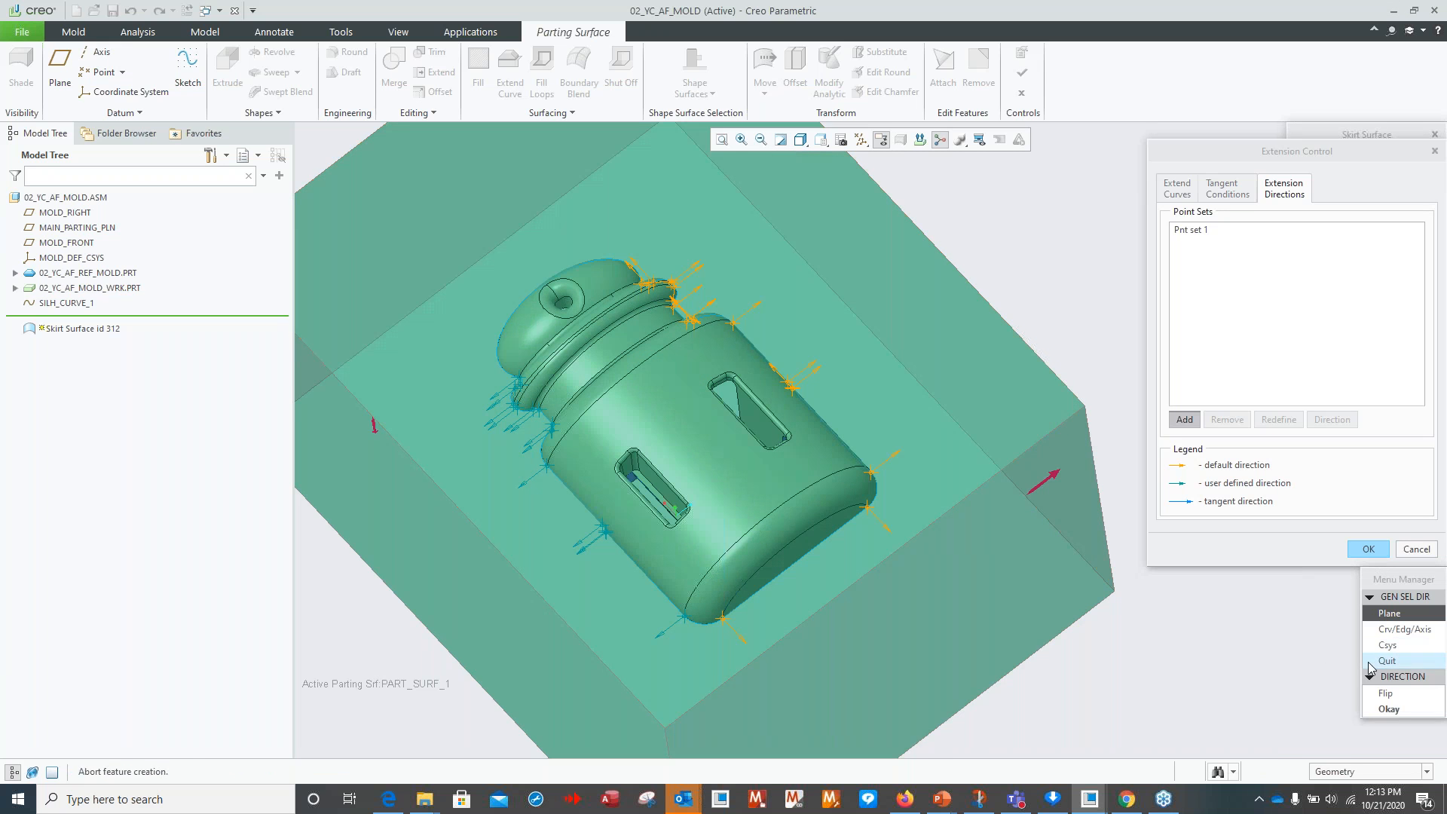
pyautogui.click(1388, 711)
pyautogui.click(1368, 549)
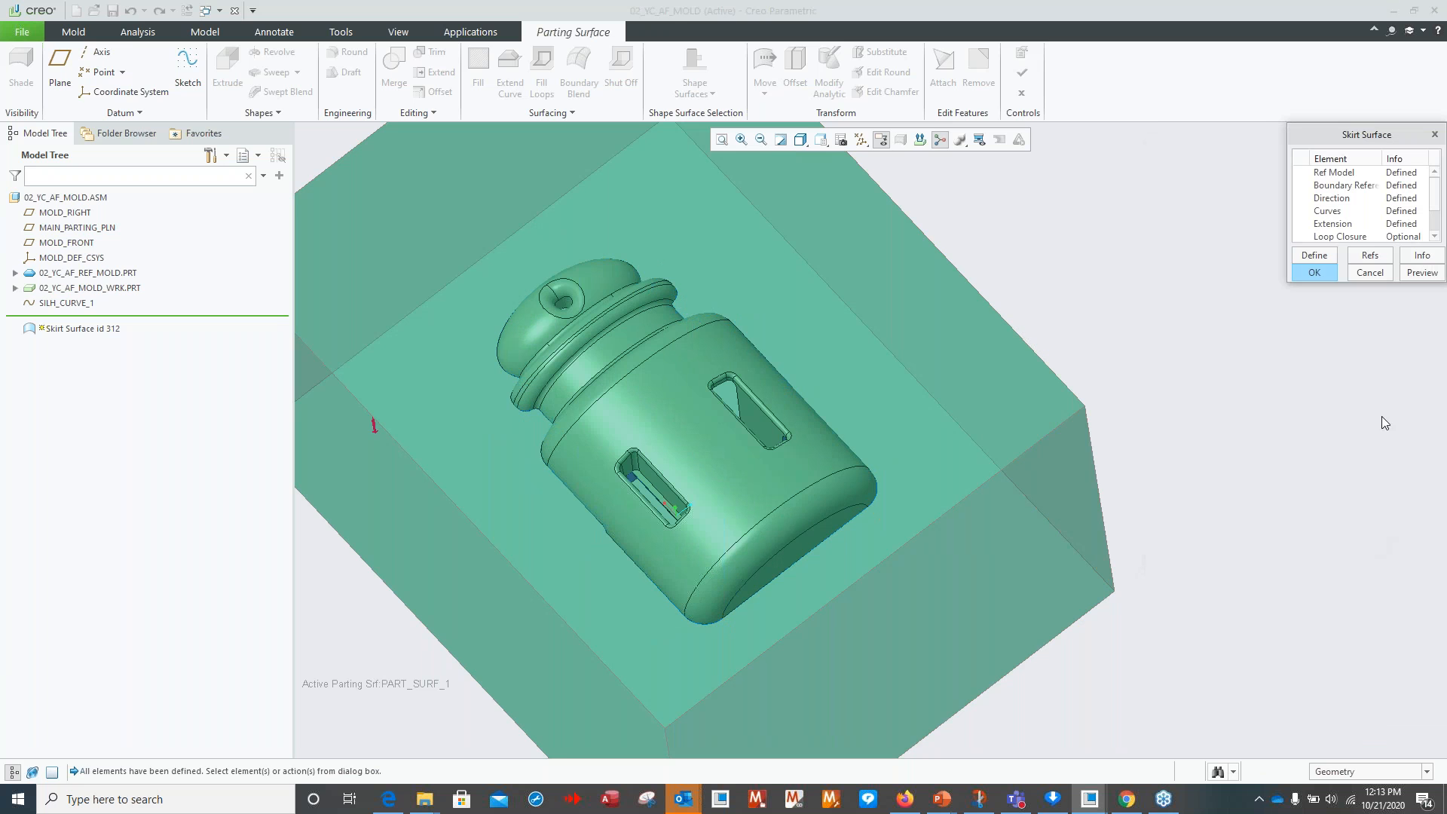
# Preview the skirt surface, inspect it from several angles, then accept it and complete the parting surface.
pyautogui.click(1422, 272)
pyautogui.moveTo(1016, 536); pyautogui.dragTo(904, 410, button='middle')
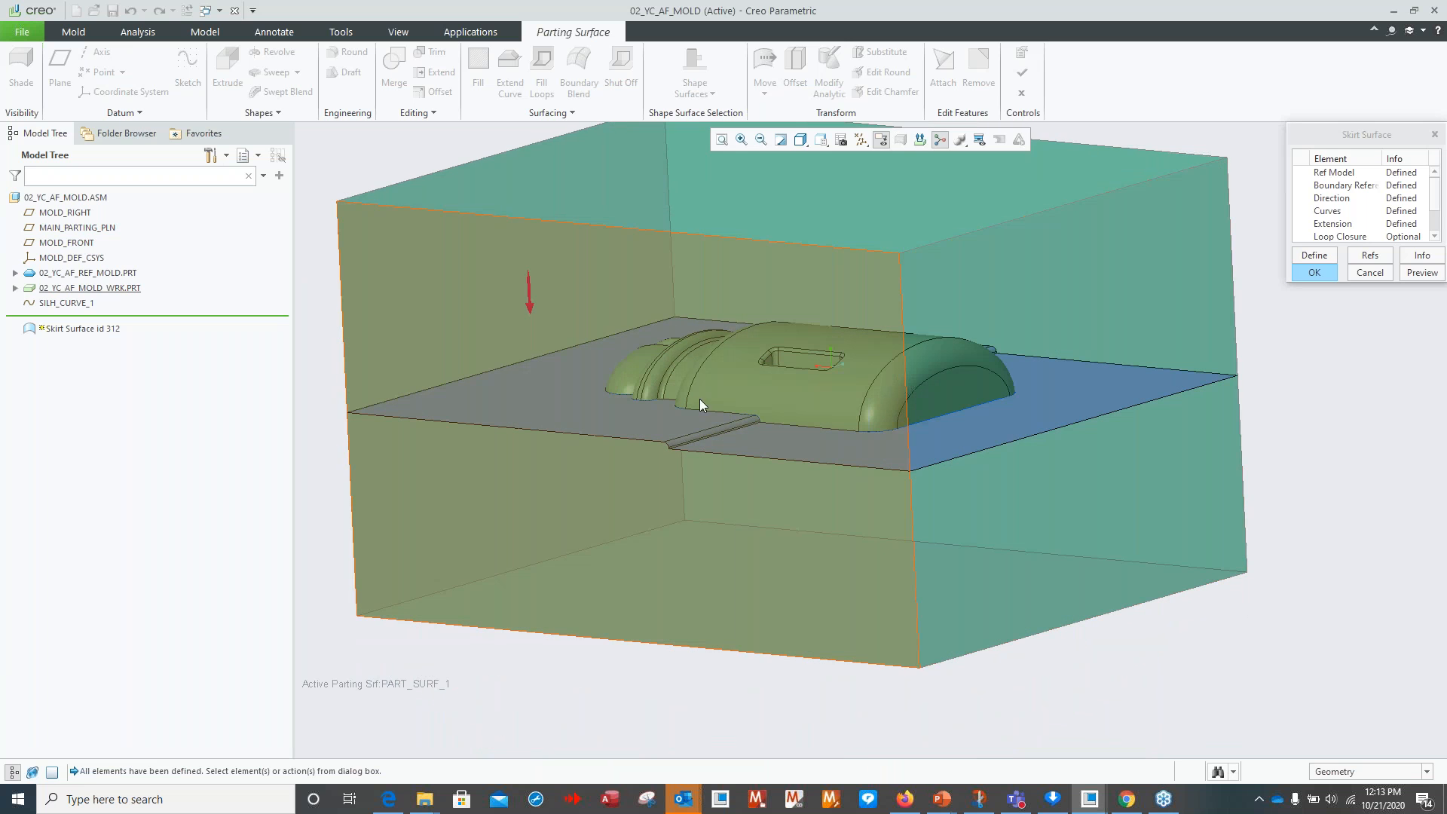
pyautogui.moveTo(599, 438); pyautogui.dragTo(1368, 348, button='middle')
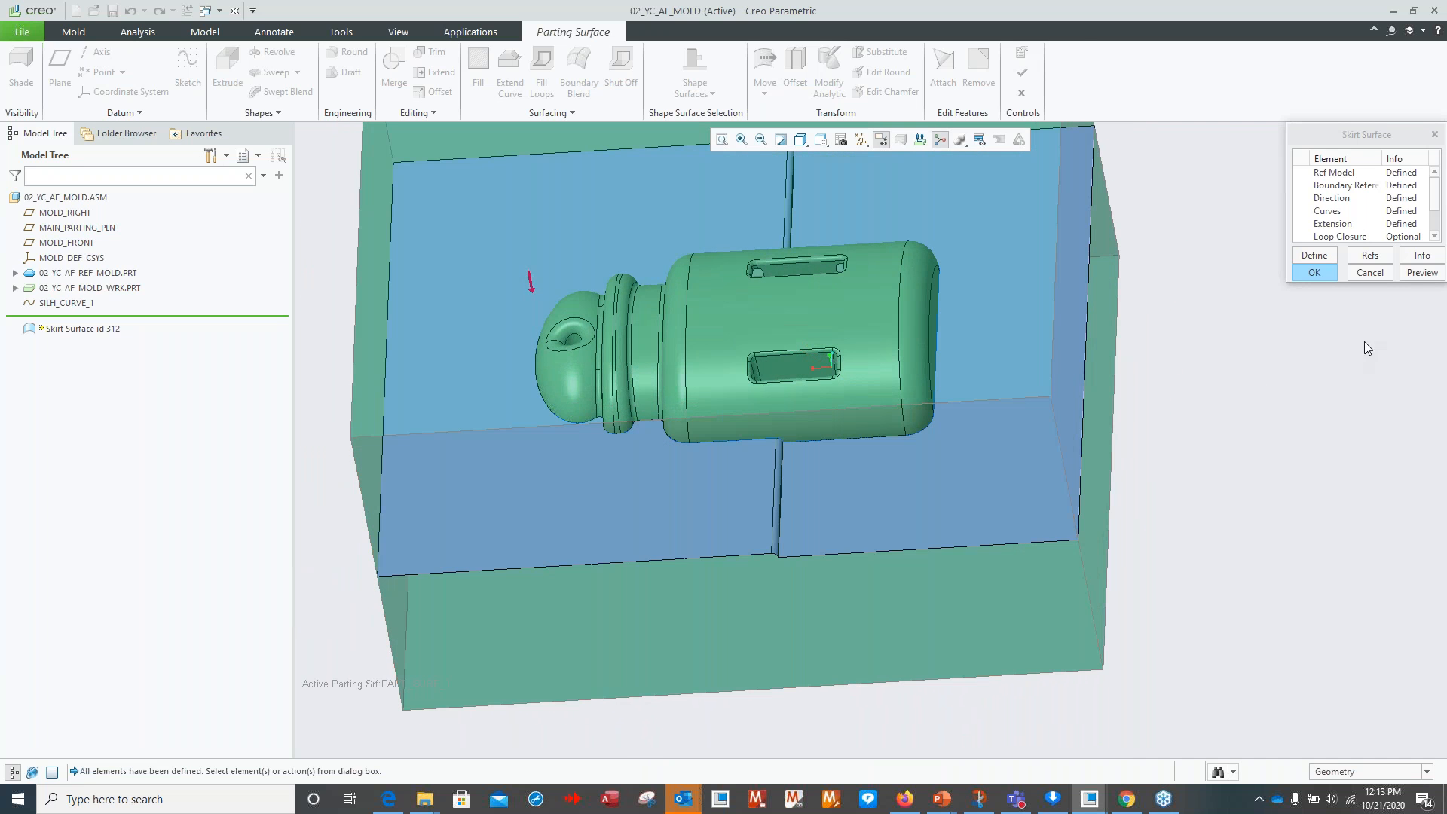
pyautogui.click(1321, 273)
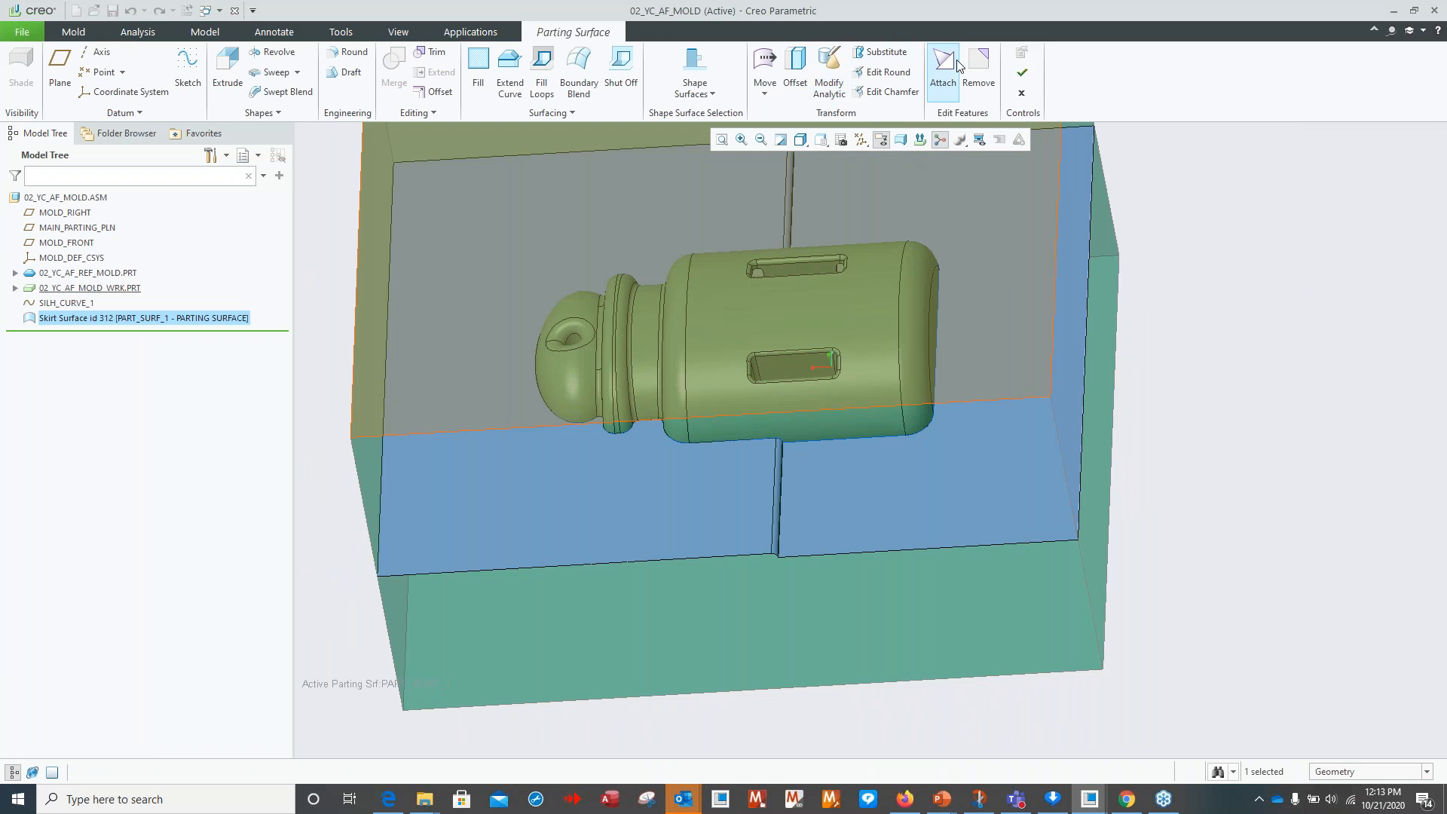
pyautogui.click(1022, 76)
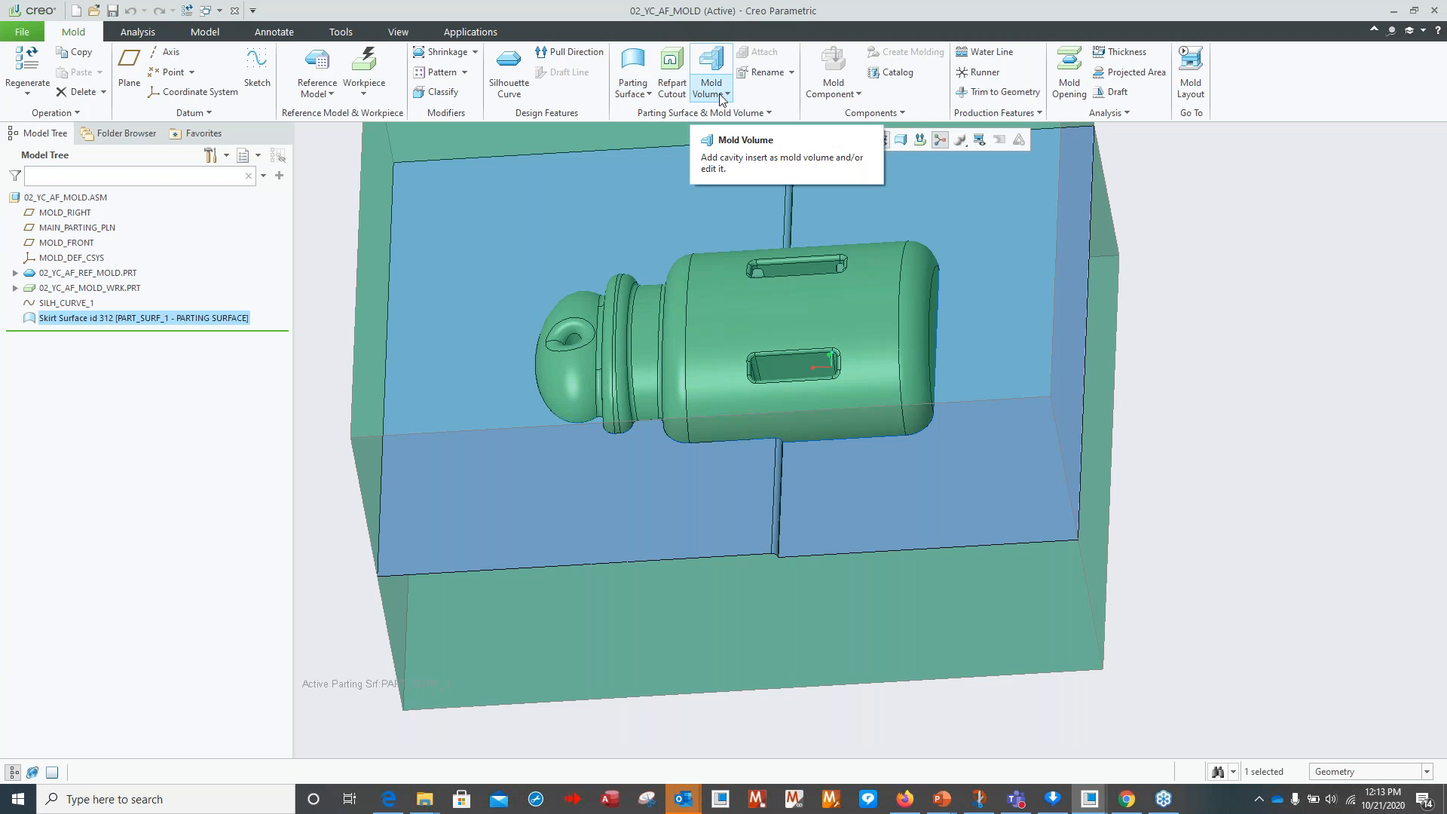
pyautogui.click(648, 94)
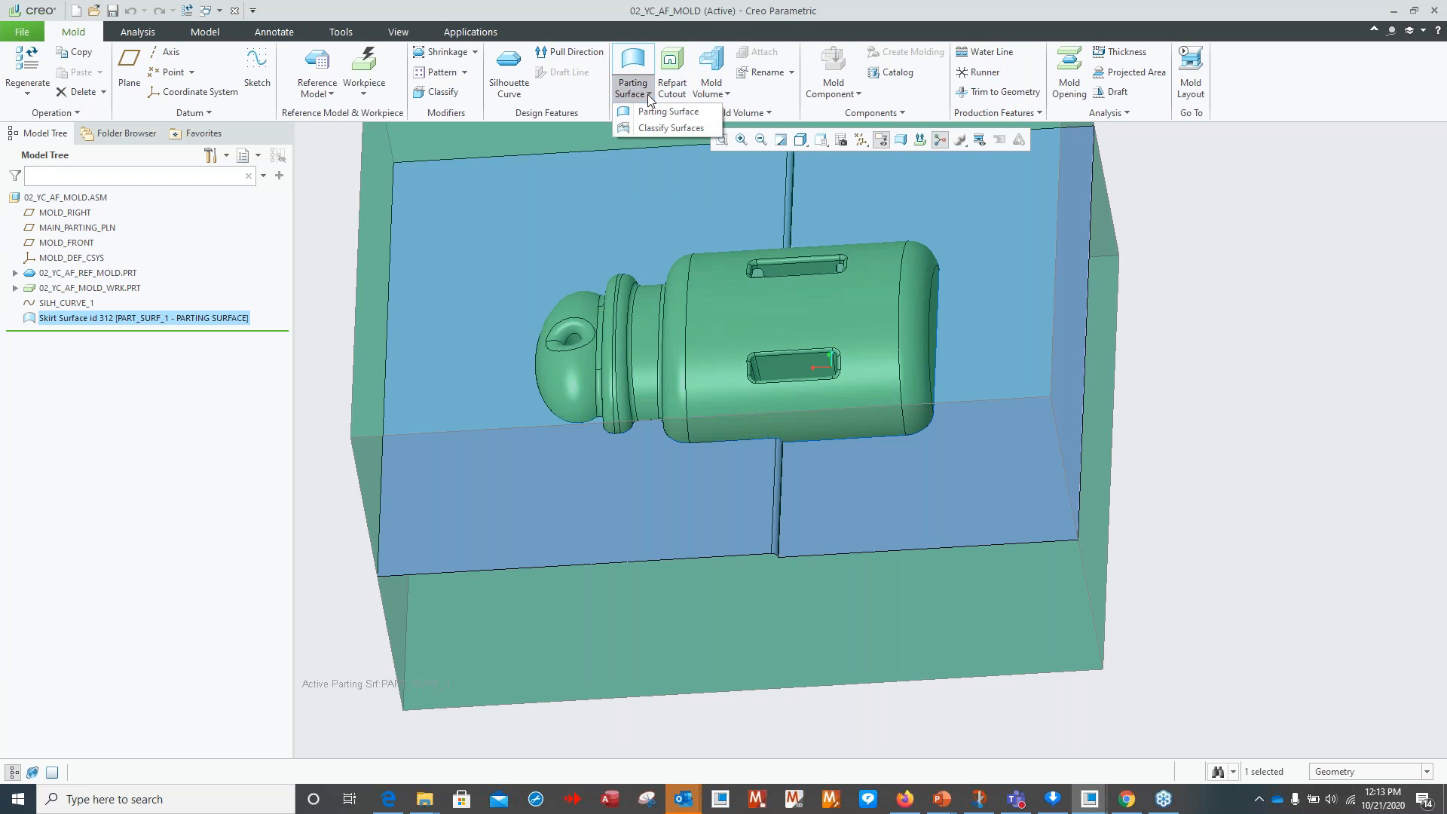
pyautogui.click(655, 112)
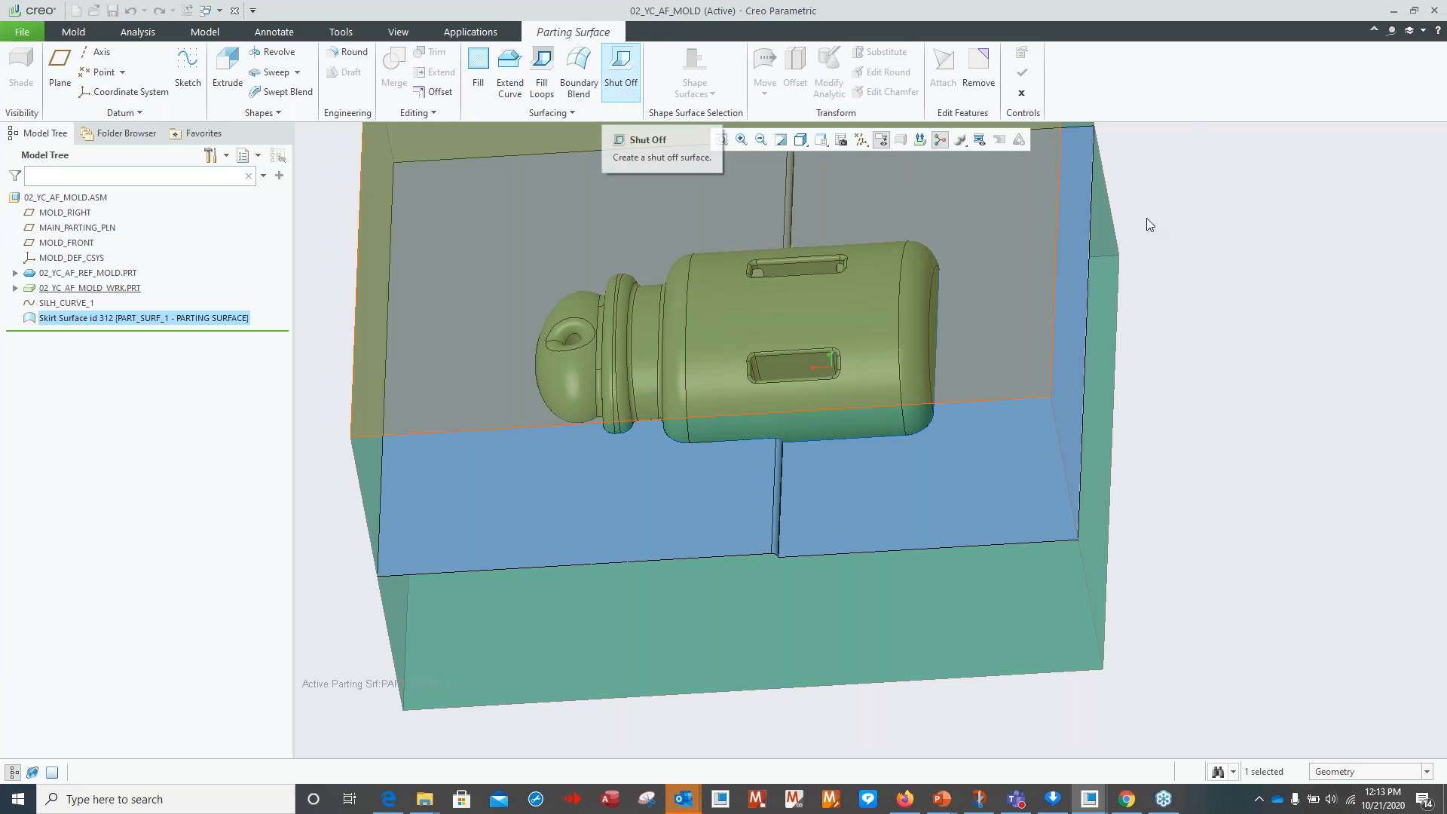
pyautogui.click(1019, 94)
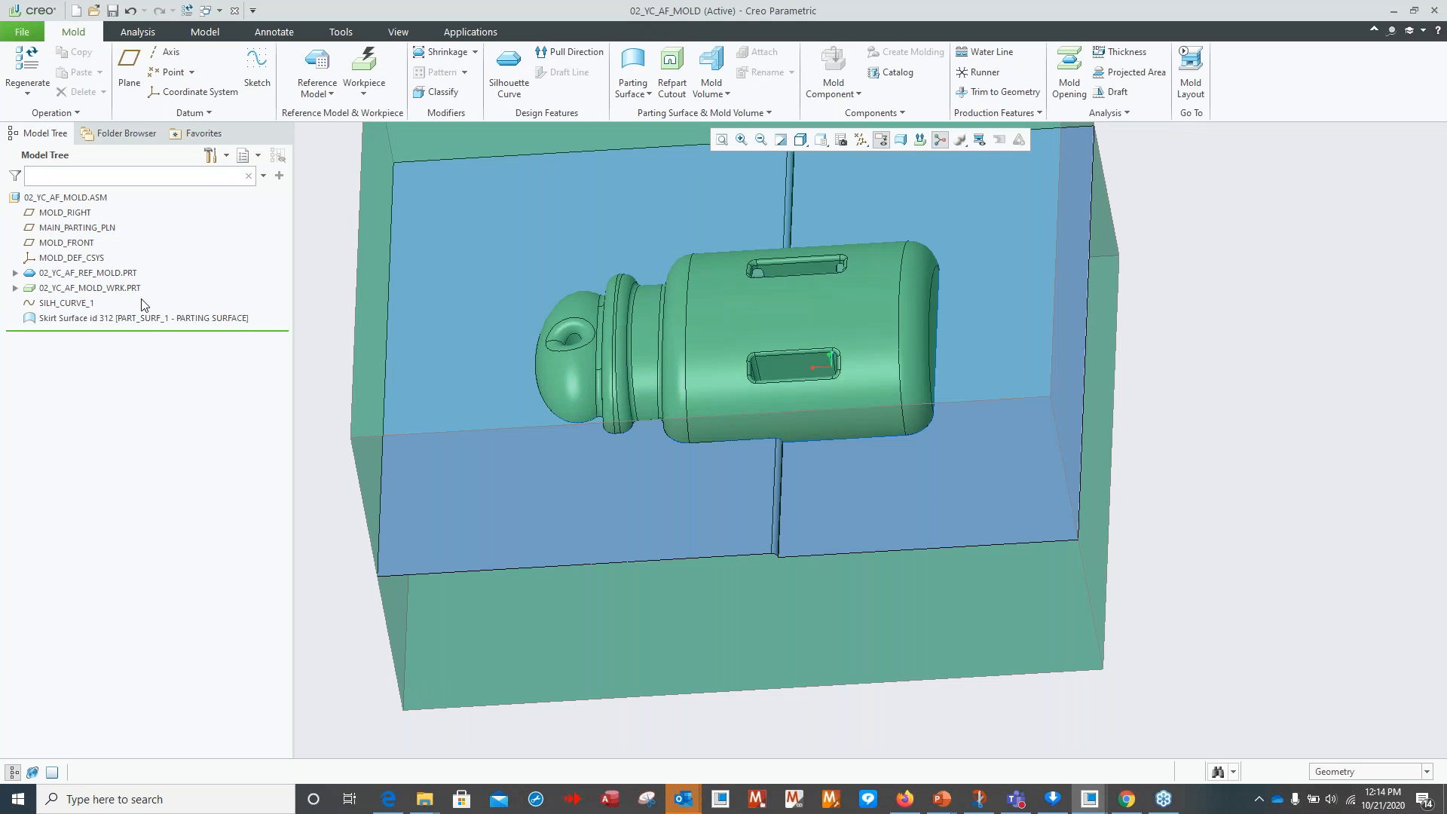
# Display the workpiece 02_YC_AF_MOLD_WRK.PRT in wireframe style and hide the skirt parting surface.
pyautogui.click(93, 287)
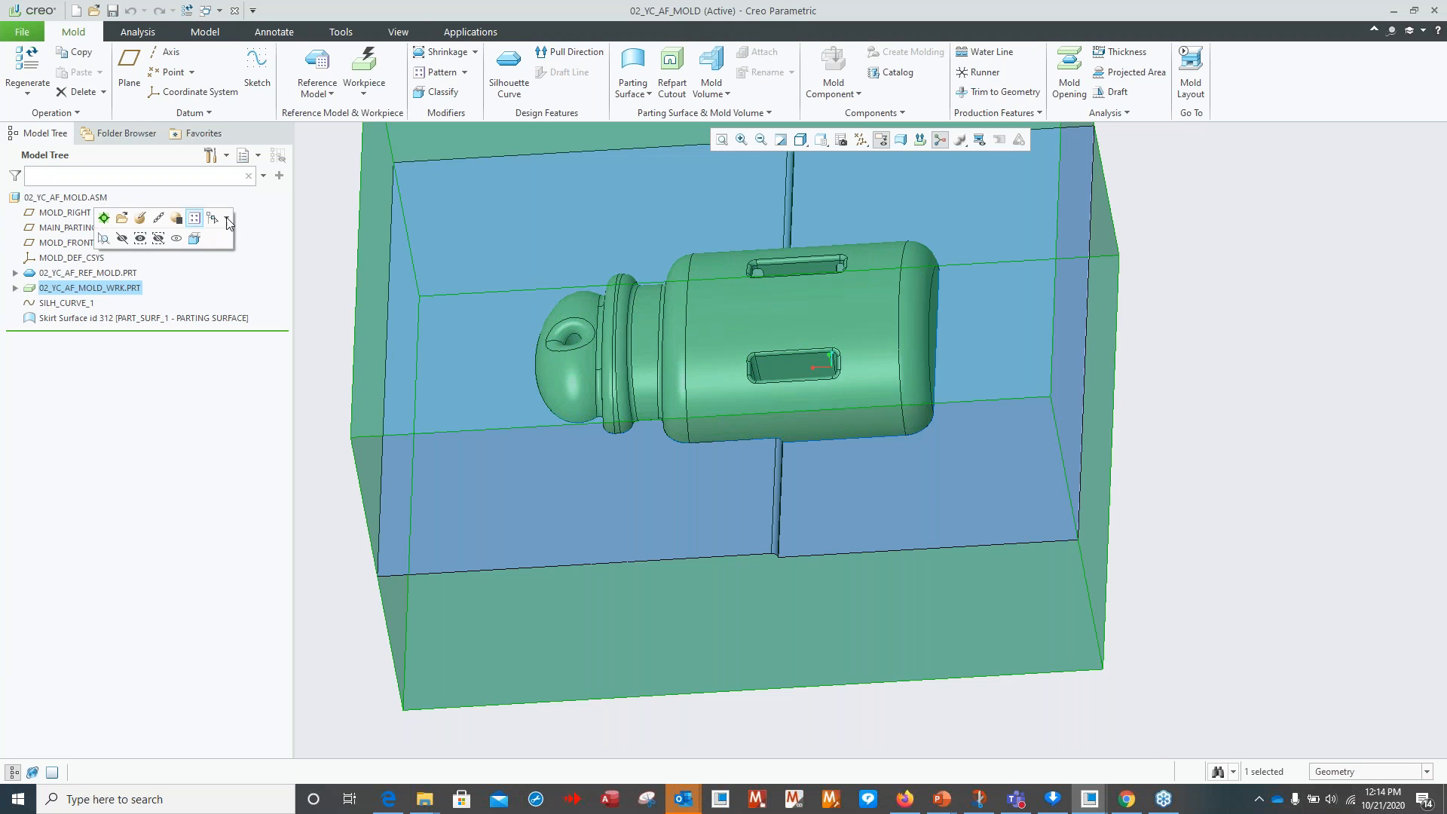
pyautogui.click(398, 31)
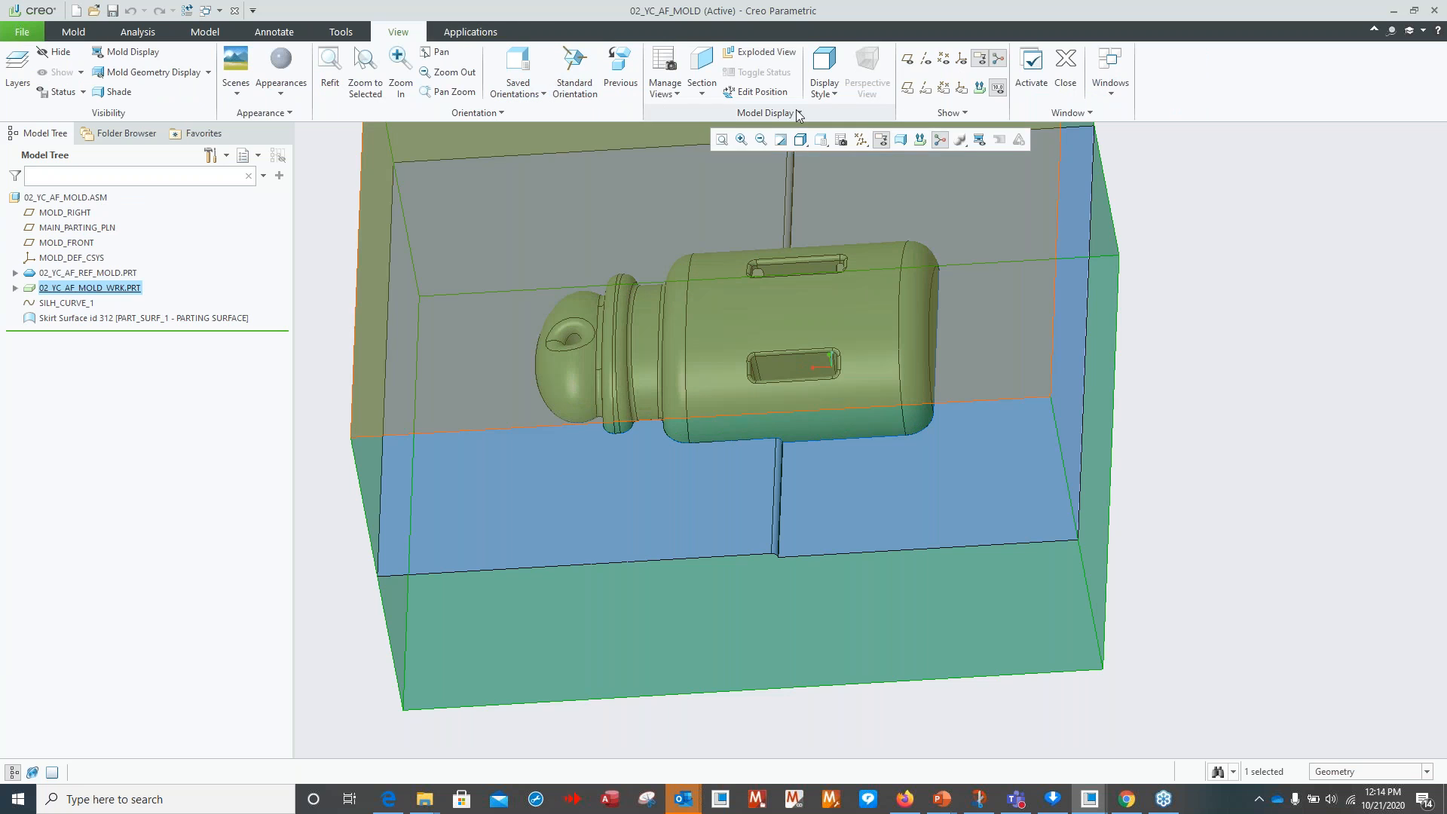
pyautogui.click(765, 113)
pyautogui.moveTo(753, 133)
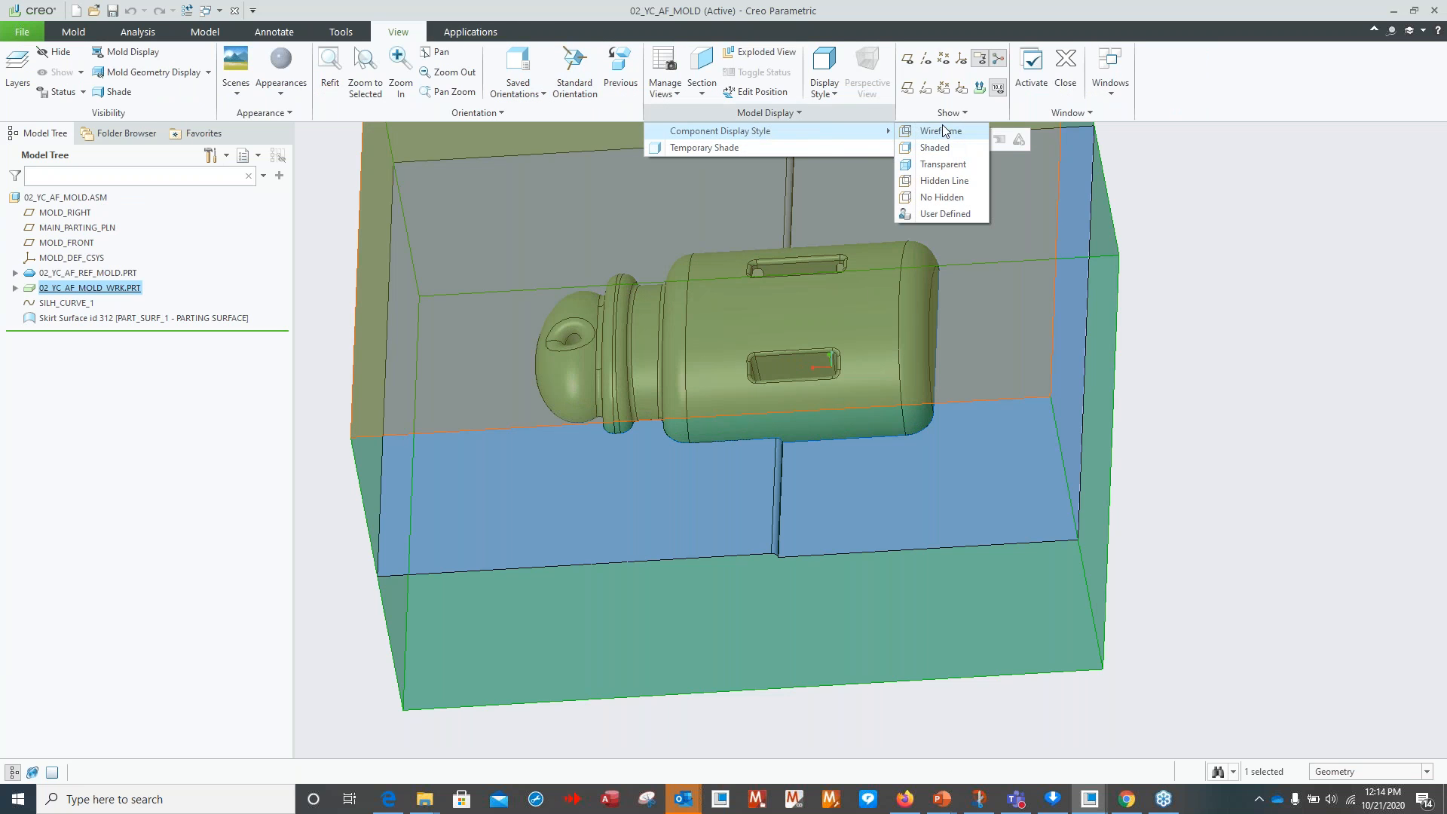
pyautogui.click(942, 130)
pyautogui.keyDown('shift'); pyautogui.moveTo(1173, 399); pyautogui.dragTo(1187, 587, button='middle'); pyautogui.keyUp('shift')
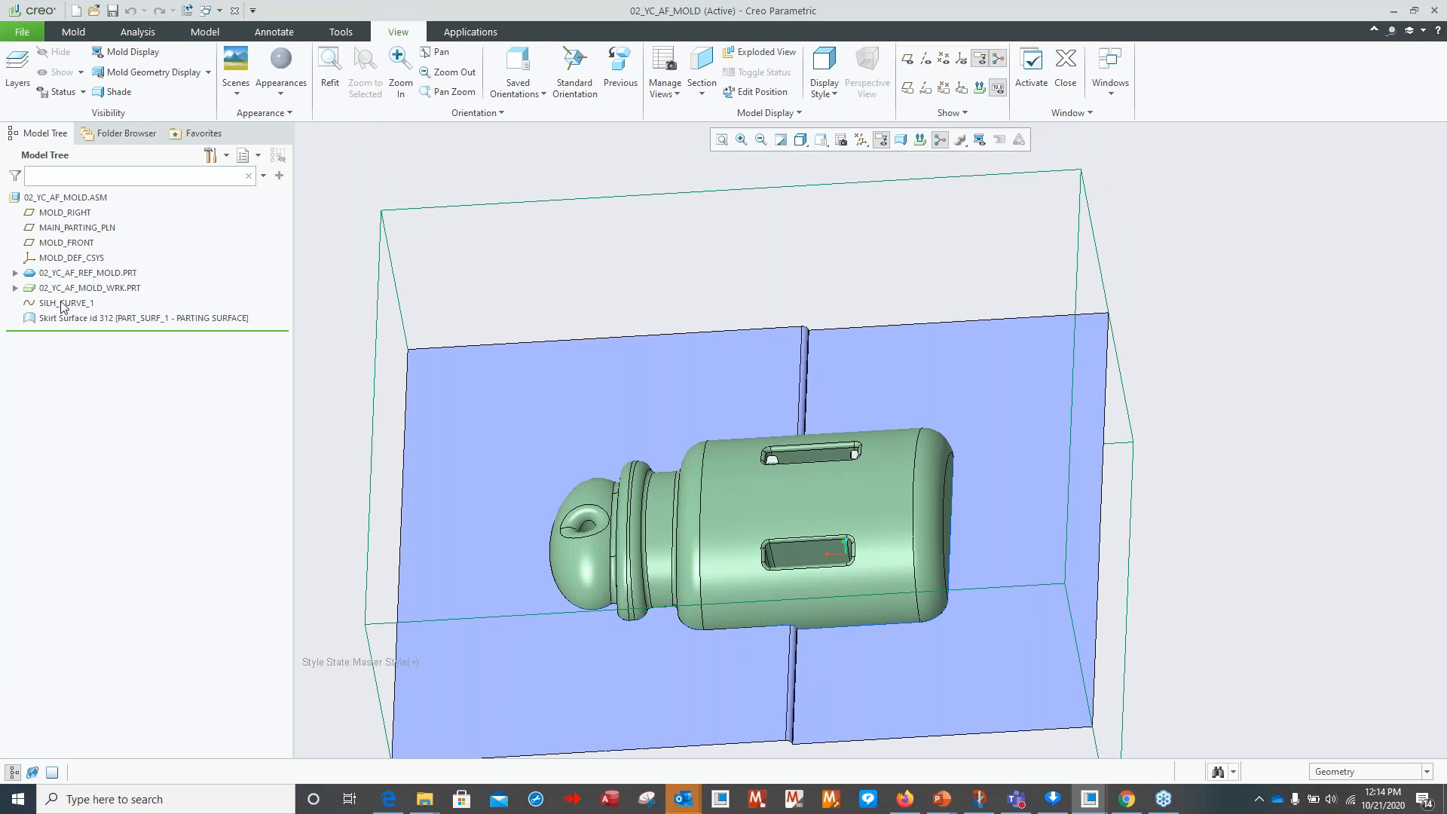
pyautogui.click(96, 320)
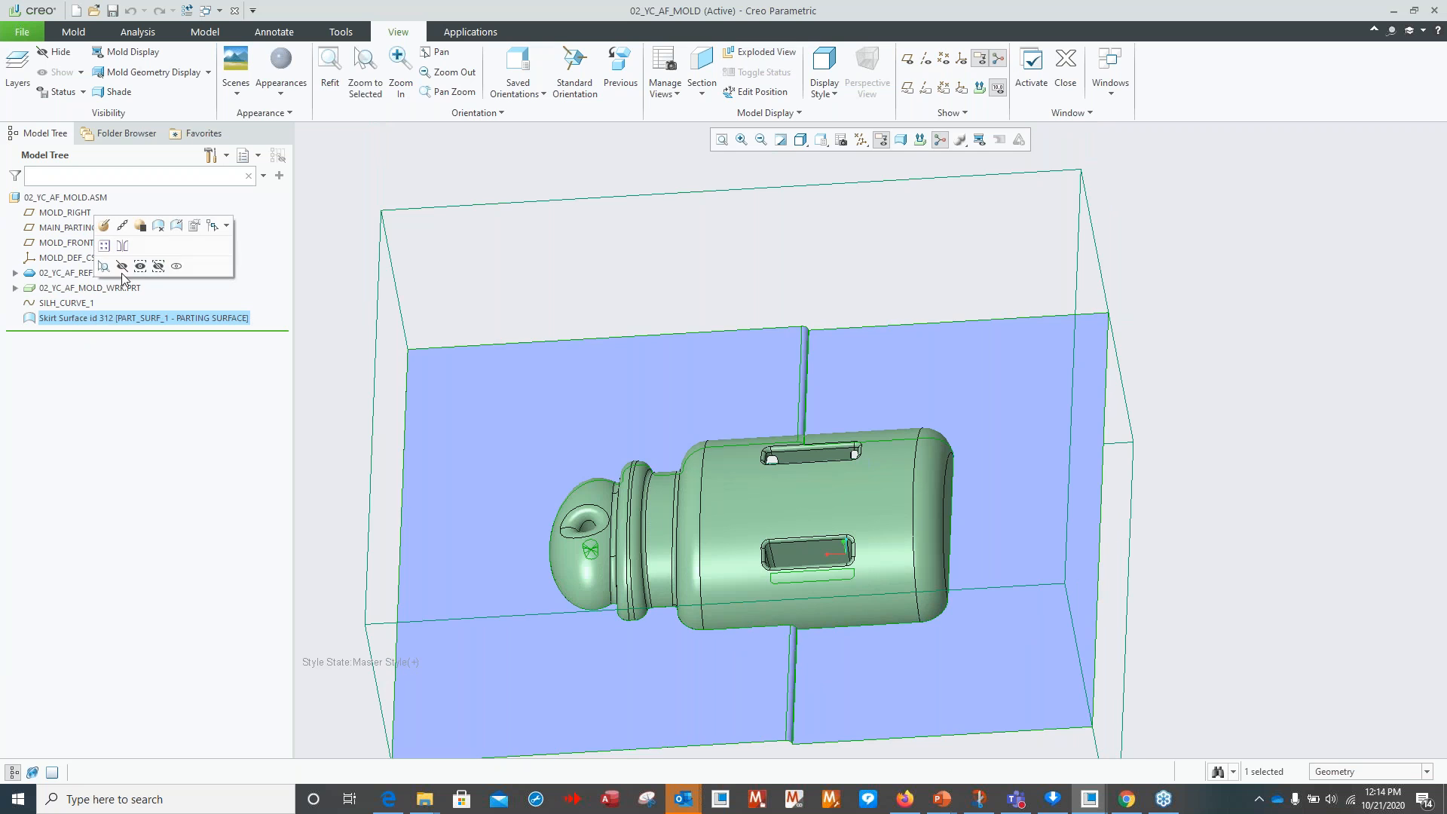
pyautogui.click(122, 260)
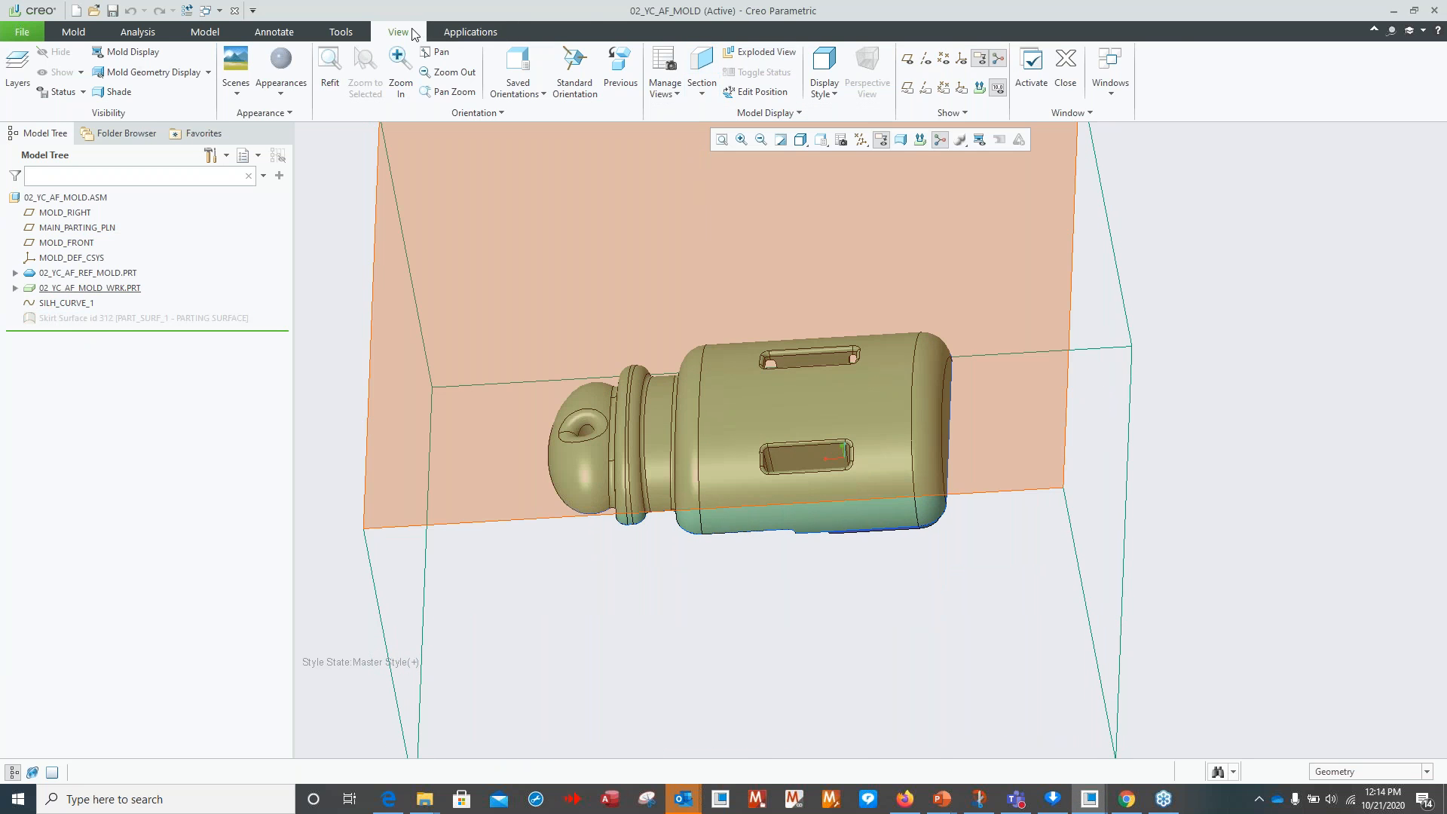
# Start a second parting surface in the mold assembly.
pyautogui.click(72, 33)
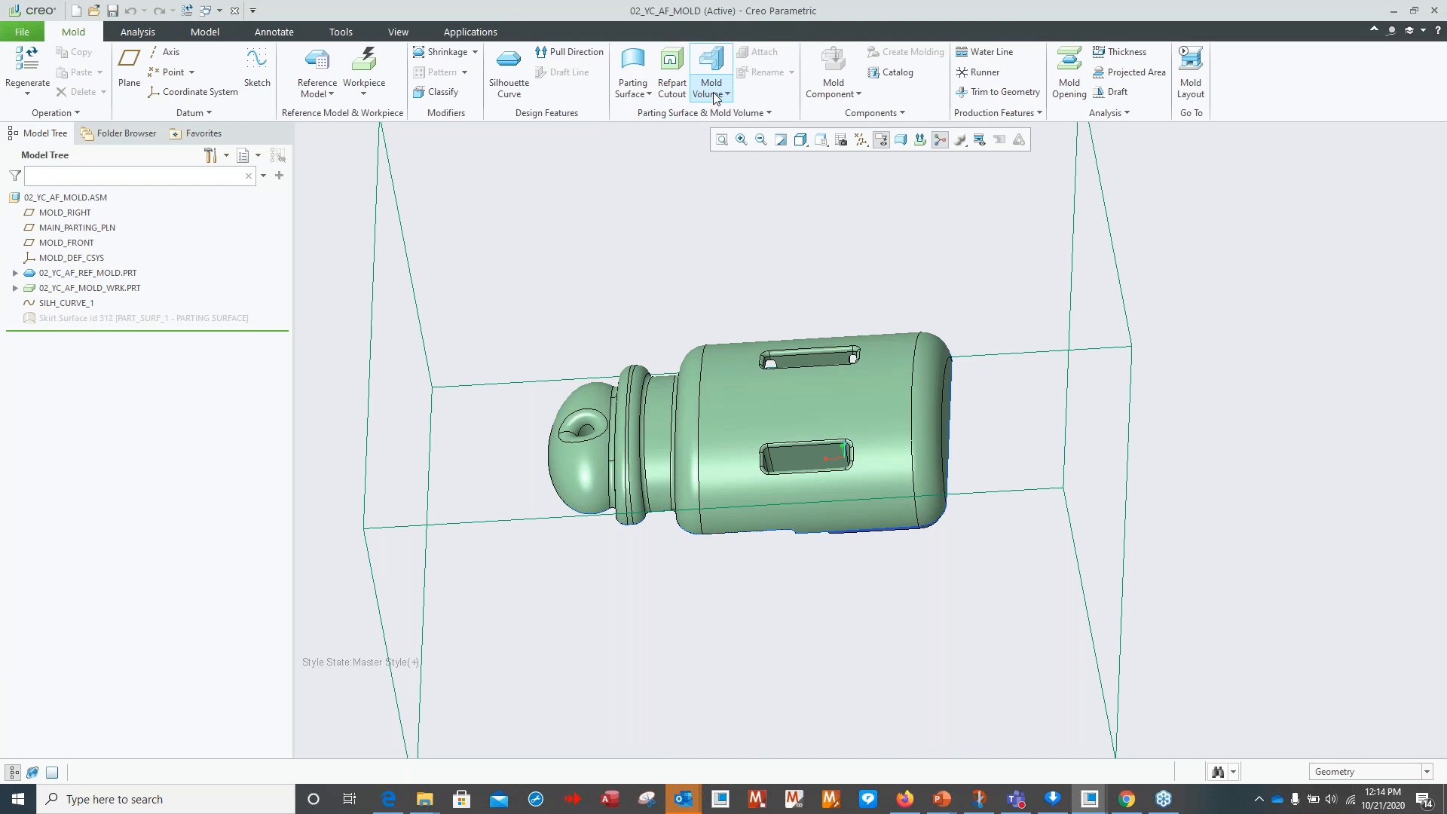
pyautogui.click(648, 94)
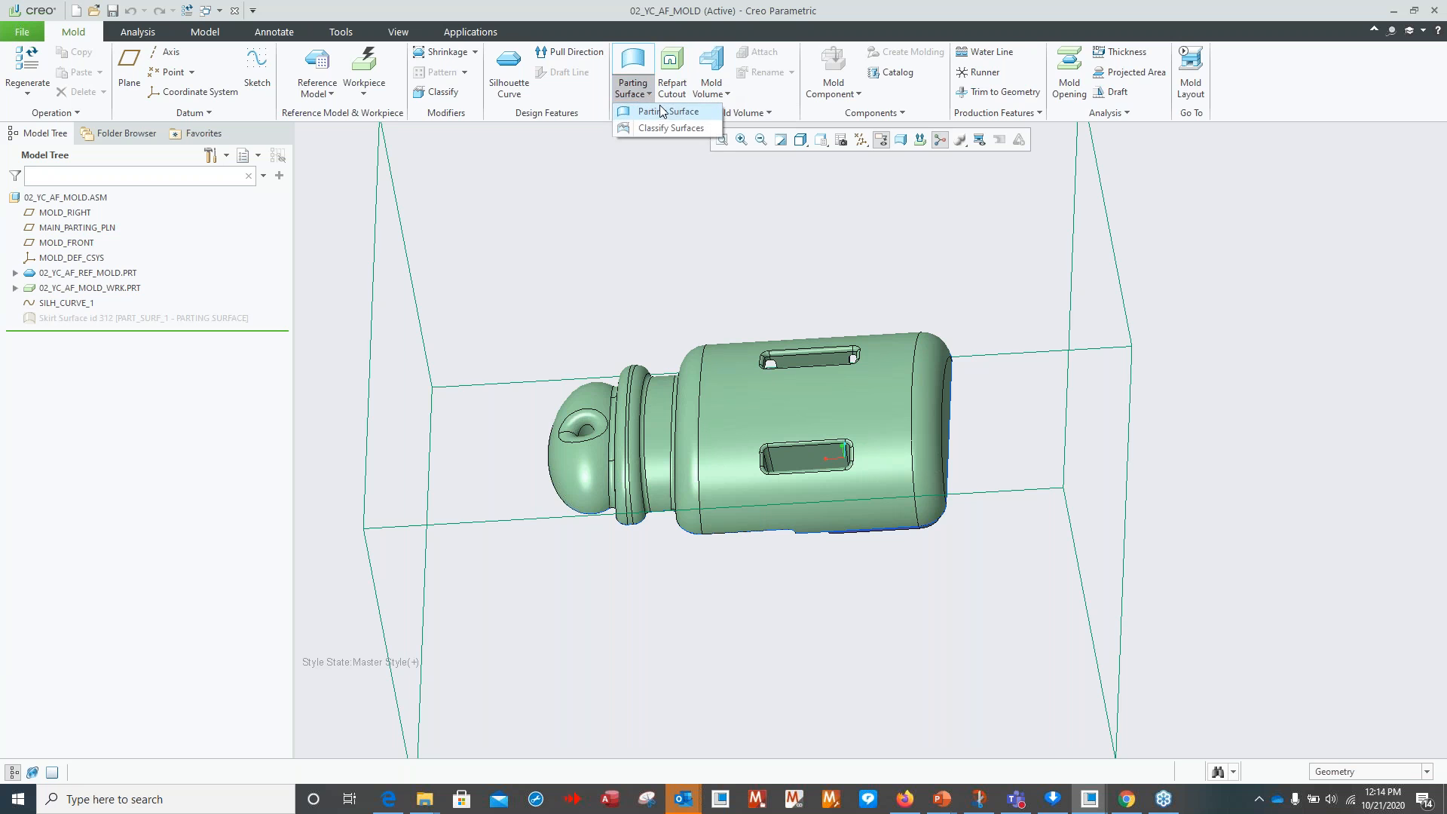
pyautogui.click(667, 112)
pyautogui.click(626, 77)
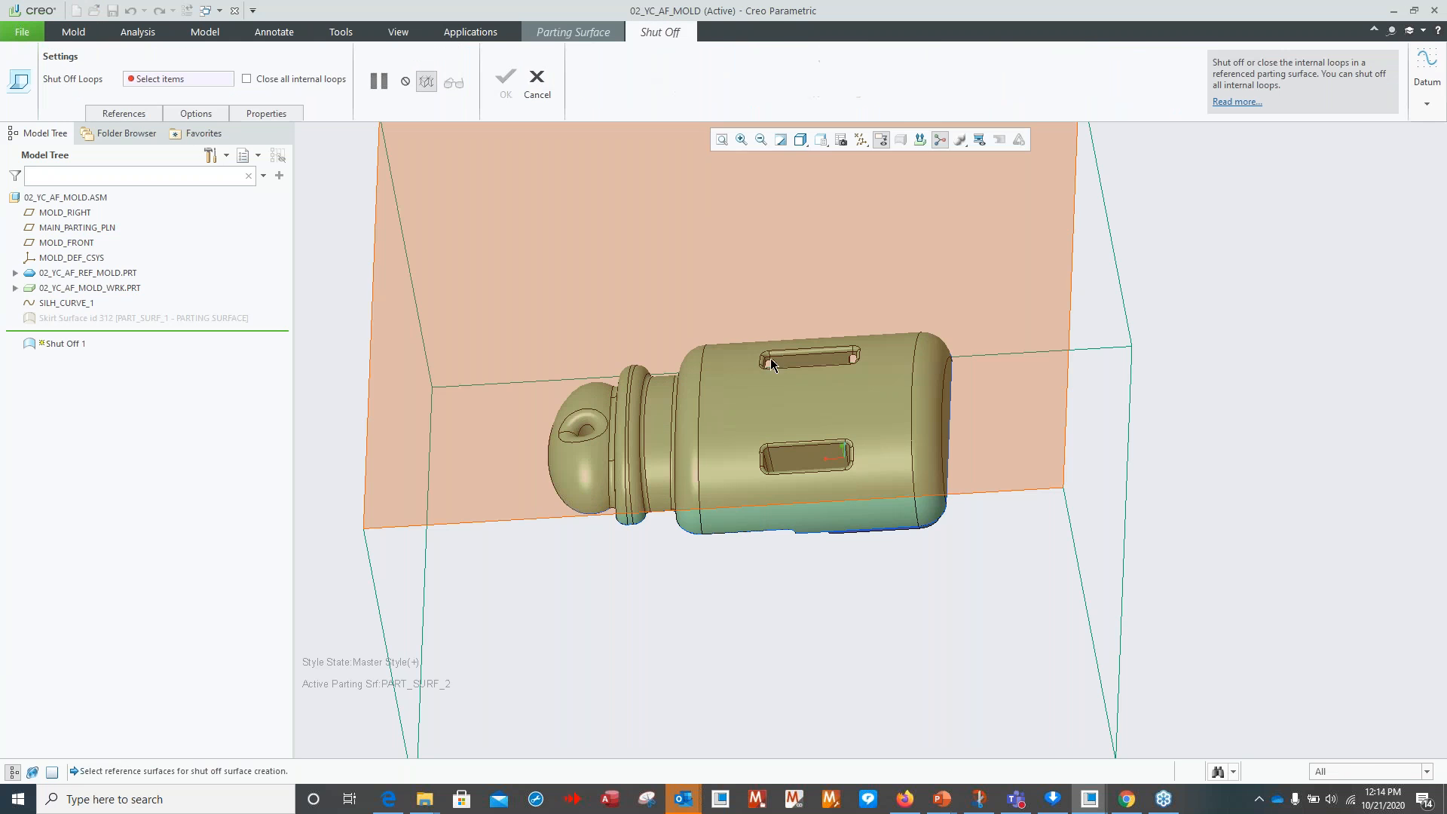
pyautogui.scroll(3, 780, 419)
pyautogui.scroll(4, 781, 423)
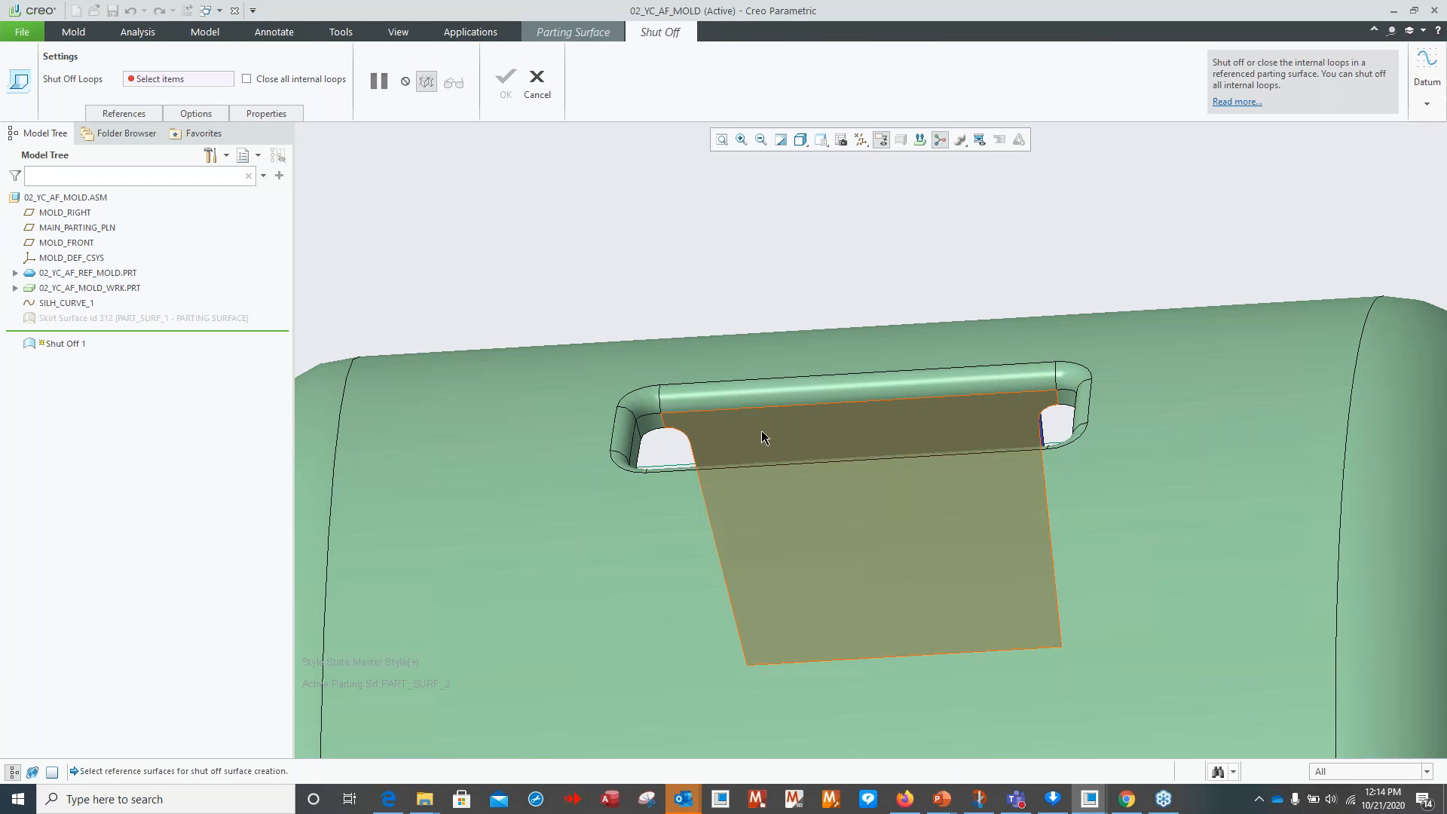
pyautogui.click(762, 431)
pyautogui.moveTo(763, 432); pyautogui.dragTo(747, 528, button='middle')
pyautogui.scroll(3, 650, 256)
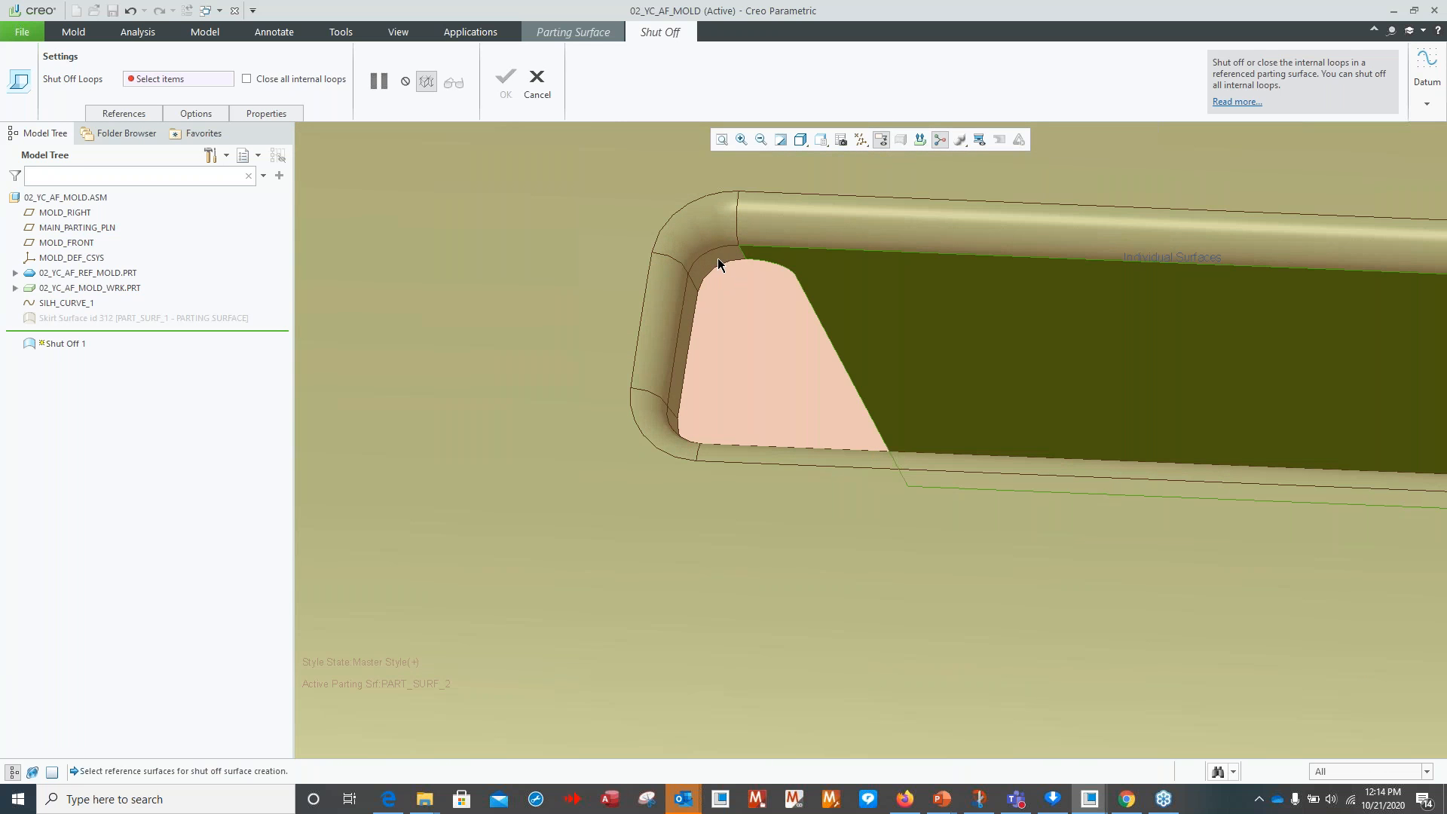
pyautogui.keyDown('ctrl'); pyautogui.click(720, 256); pyautogui.keyUp('ctrl')
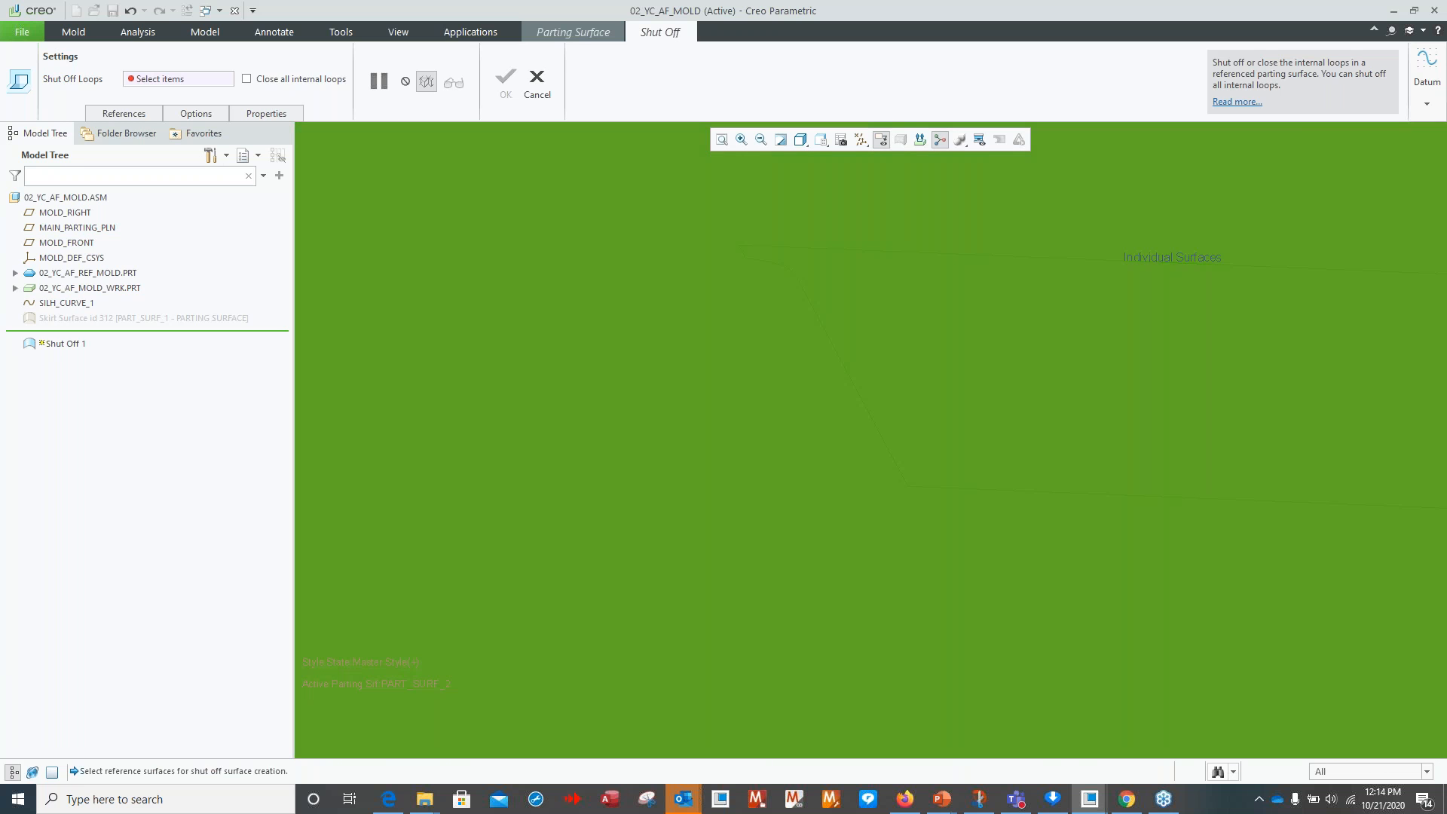
pyautogui.press('Escape')
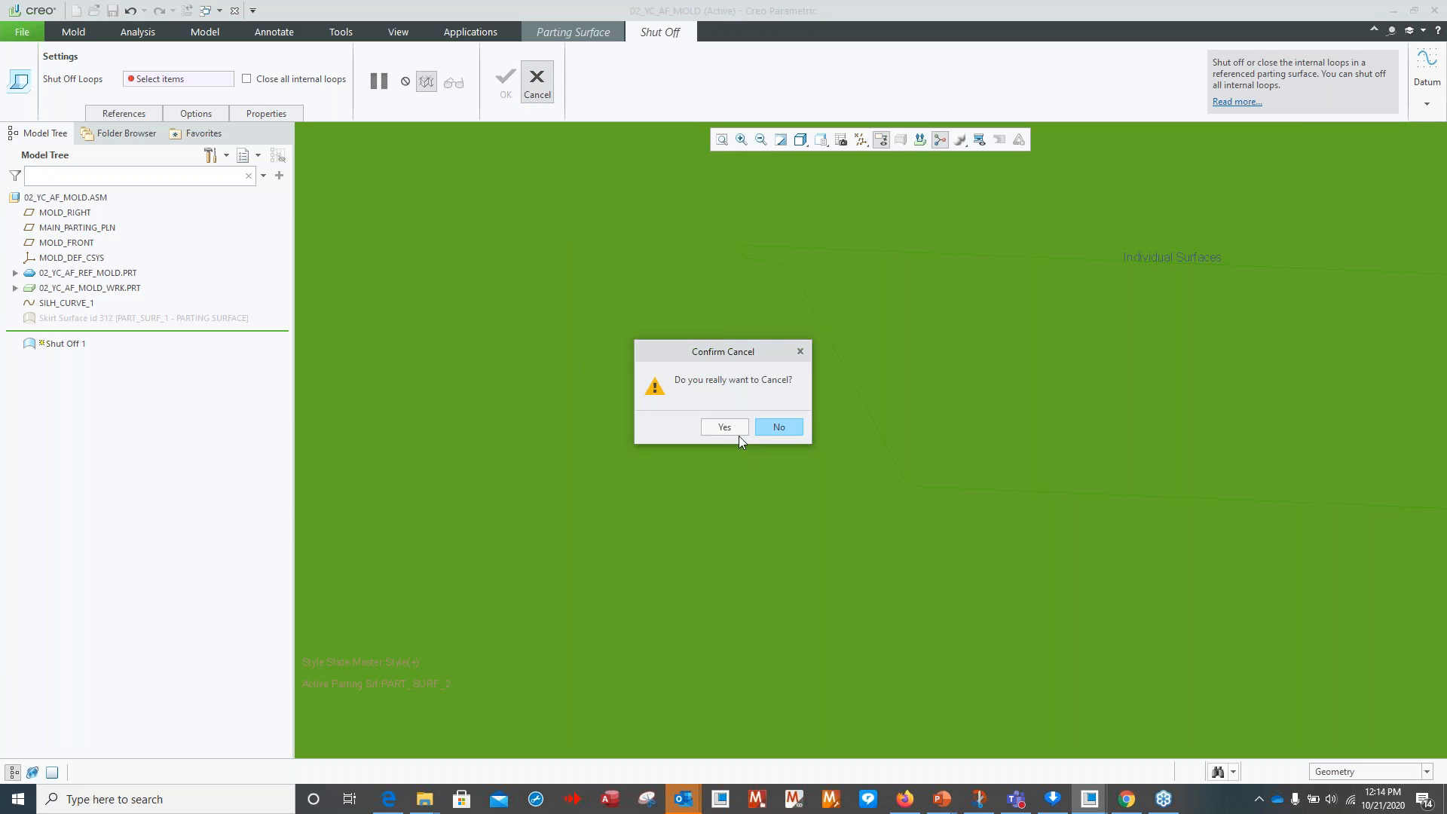
pyautogui.click(736, 431)
# Hide the workpiece so that only the reference model's surfaces are available for selection.
pyautogui.click(102, 319)
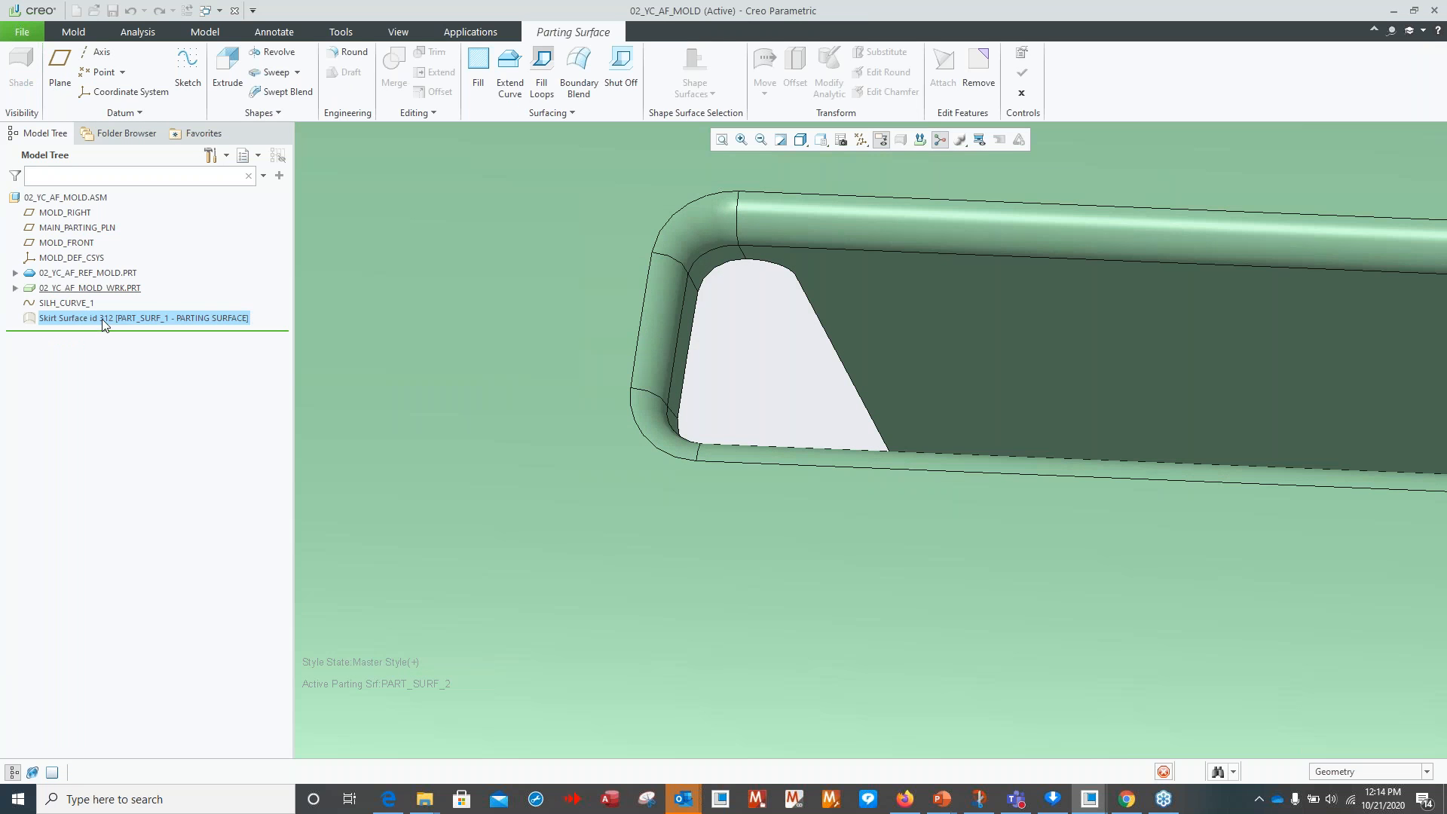
pyautogui.click(100, 288)
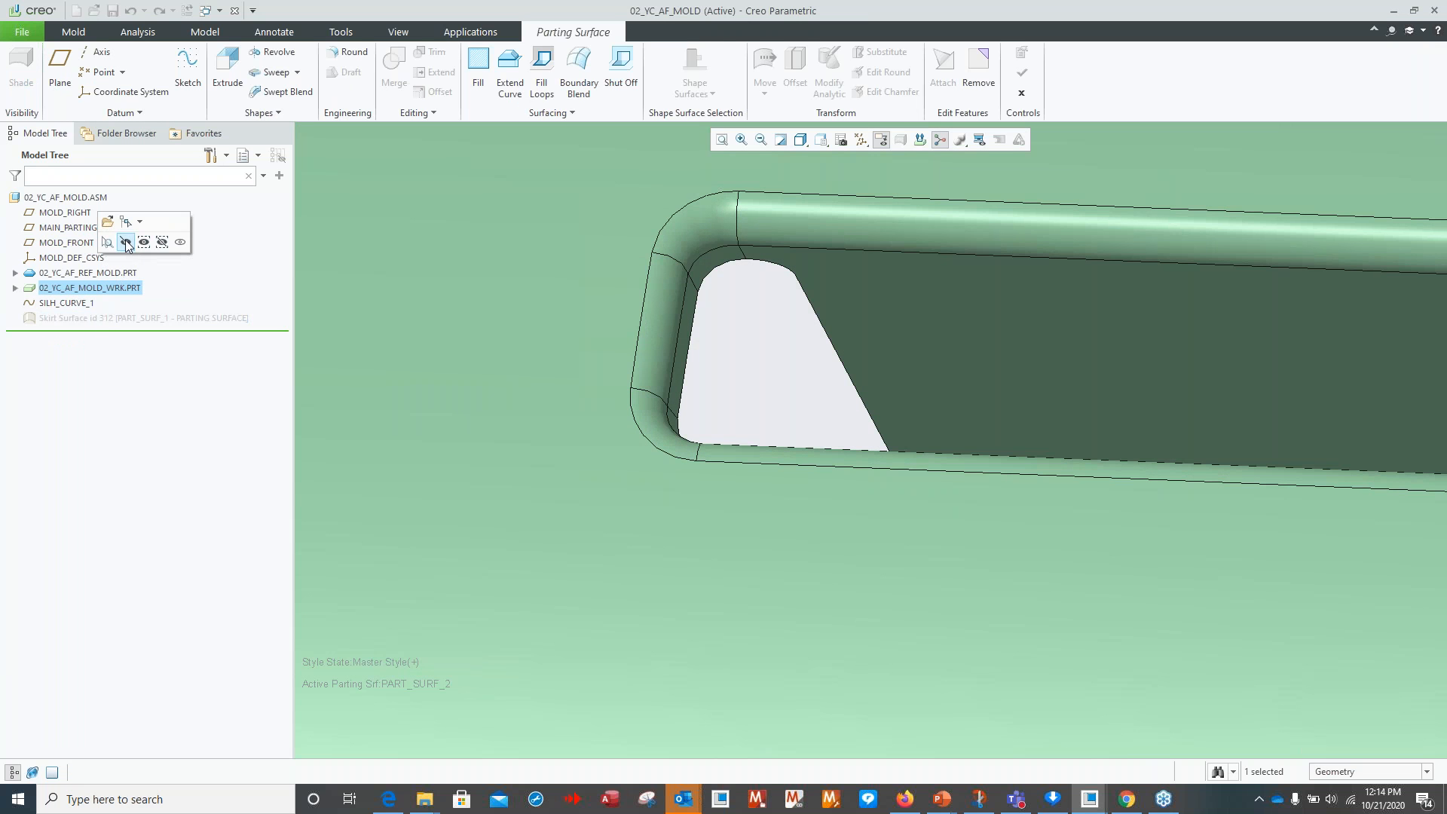
pyautogui.click(126, 244)
# Start a Shut Off feature and select the inner wall surfaces of a rectangular slot in the bottle body as reference surfaces.
pyautogui.click(621, 72)
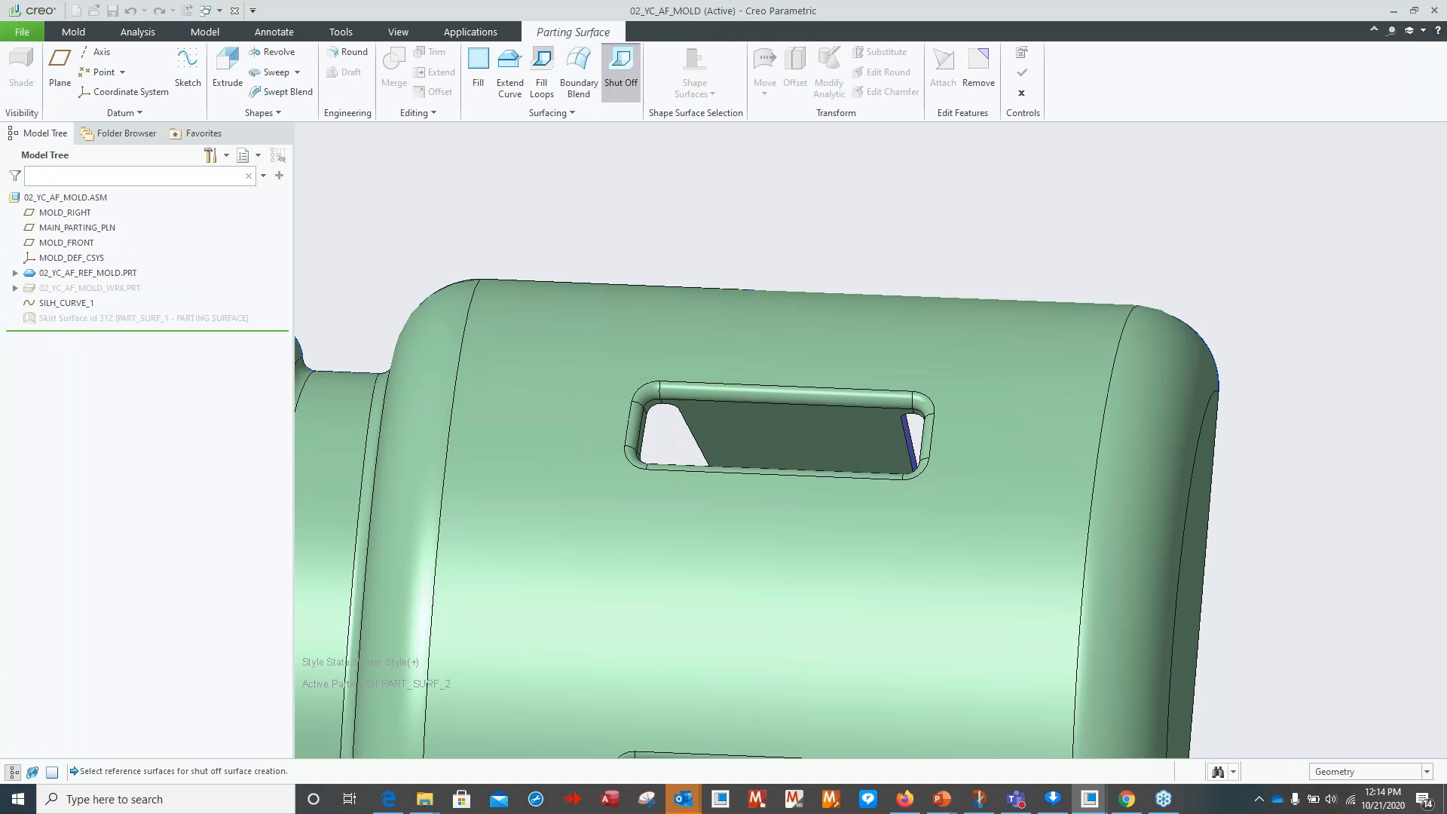
pyautogui.scroll(4, 673, 413)
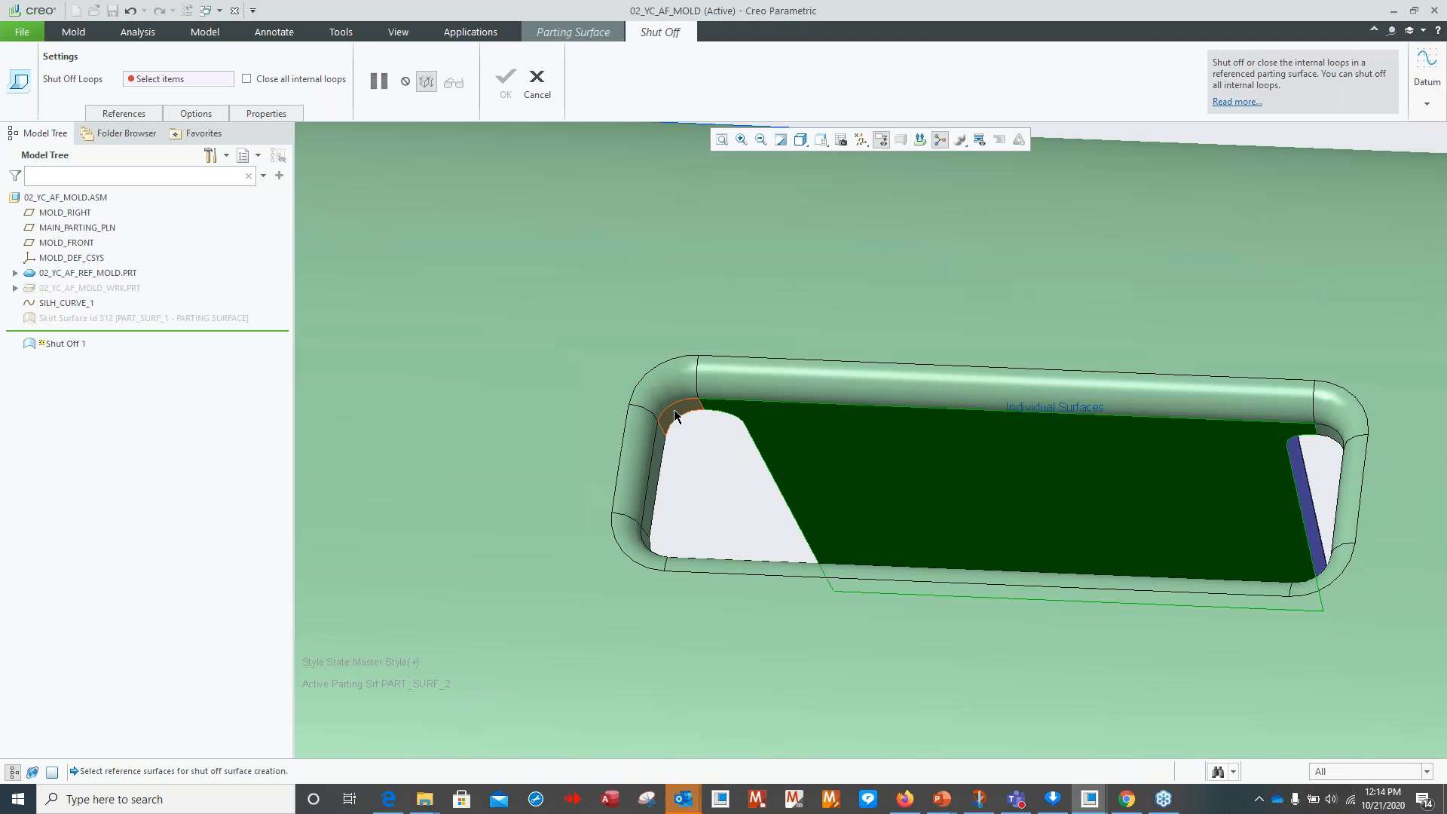
pyautogui.moveTo(676, 492); pyautogui.dragTo(643, 533, button='middle')
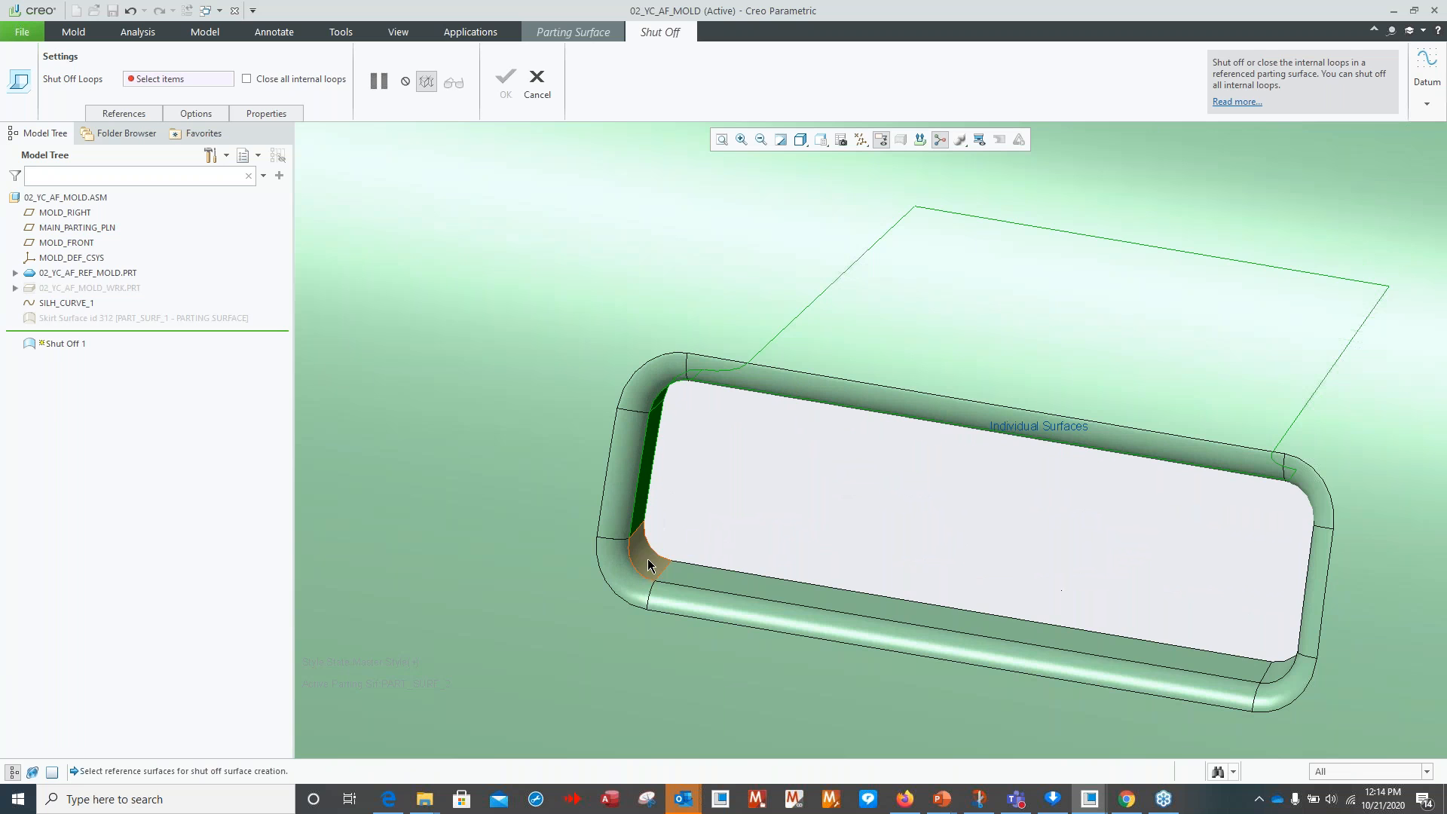
pyautogui.keyDown('shift'); pyautogui.moveTo(894, 533); pyautogui.dragTo(867, 584, button='middle'); pyautogui.keyUp('shift')
pyautogui.keyDown('ctrl'); pyautogui.click(1048, 598); pyautogui.keyUp('ctrl')
pyautogui.keyDown('ctrl'); pyautogui.click(1067, 501); pyautogui.keyUp('ctrl')
pyautogui.keyDown('ctrl'); pyautogui.click(1076, 439); pyautogui.keyUp('ctrl')
pyautogui.moveTo(993, 493); pyautogui.dragTo(934, 488, button='middle')
pyautogui.scroll(-3, 933, 486)
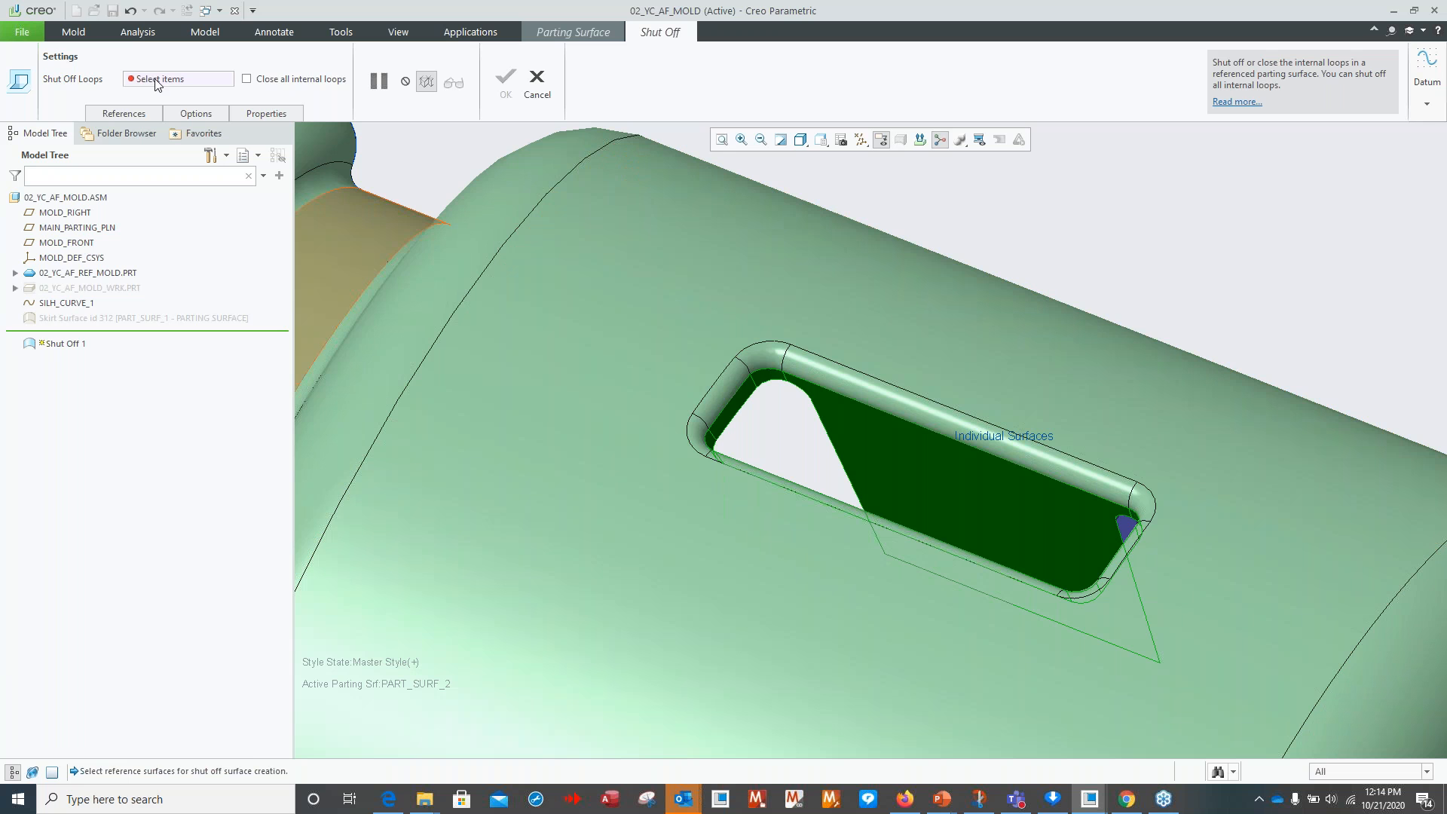
# Try to define the included shut-off loop with a one-by-one chain of edges along the slot's inner rim.
pyautogui.click(160, 79)
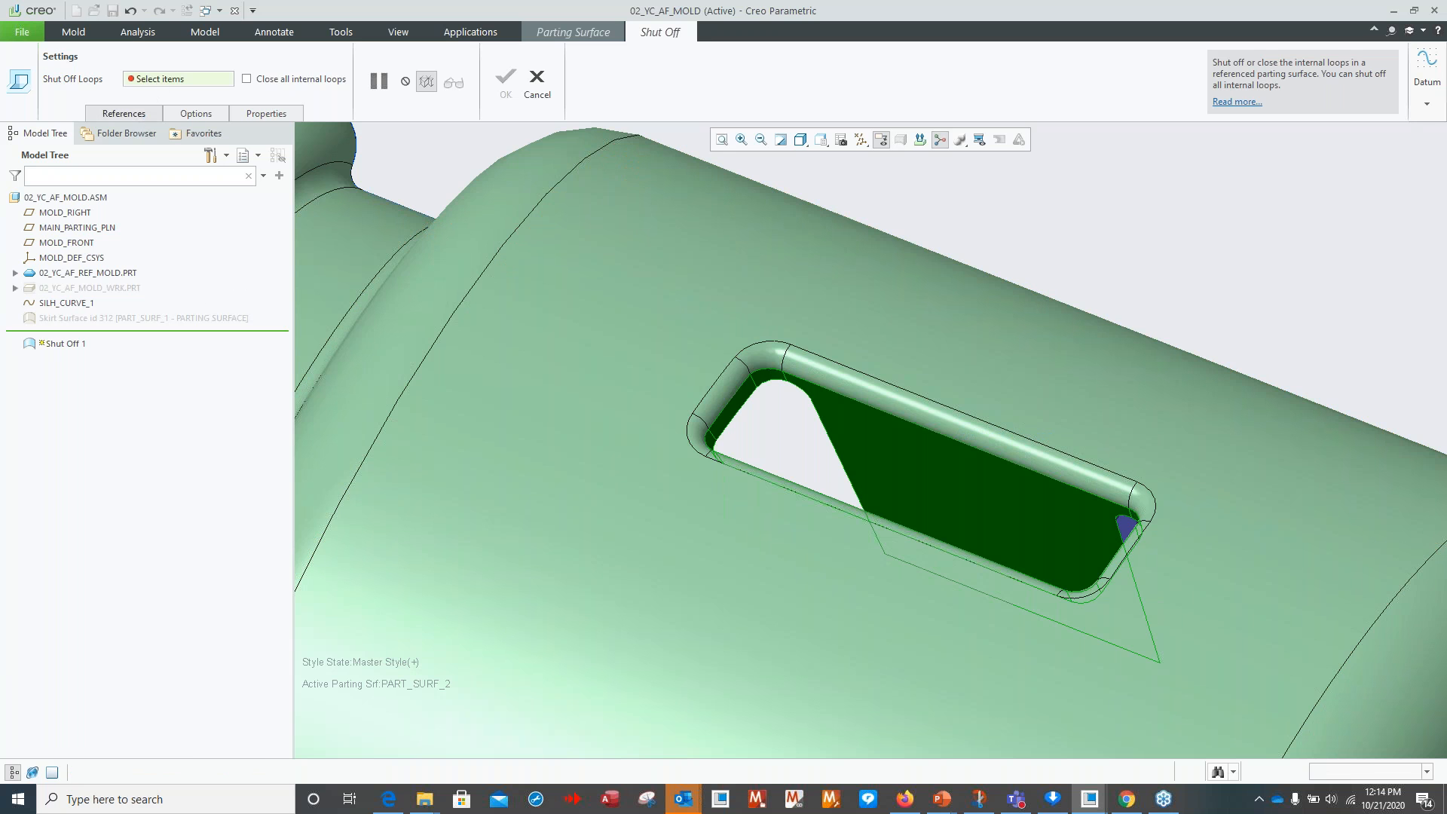
pyautogui.click(136, 113)
pyautogui.click(150, 237)
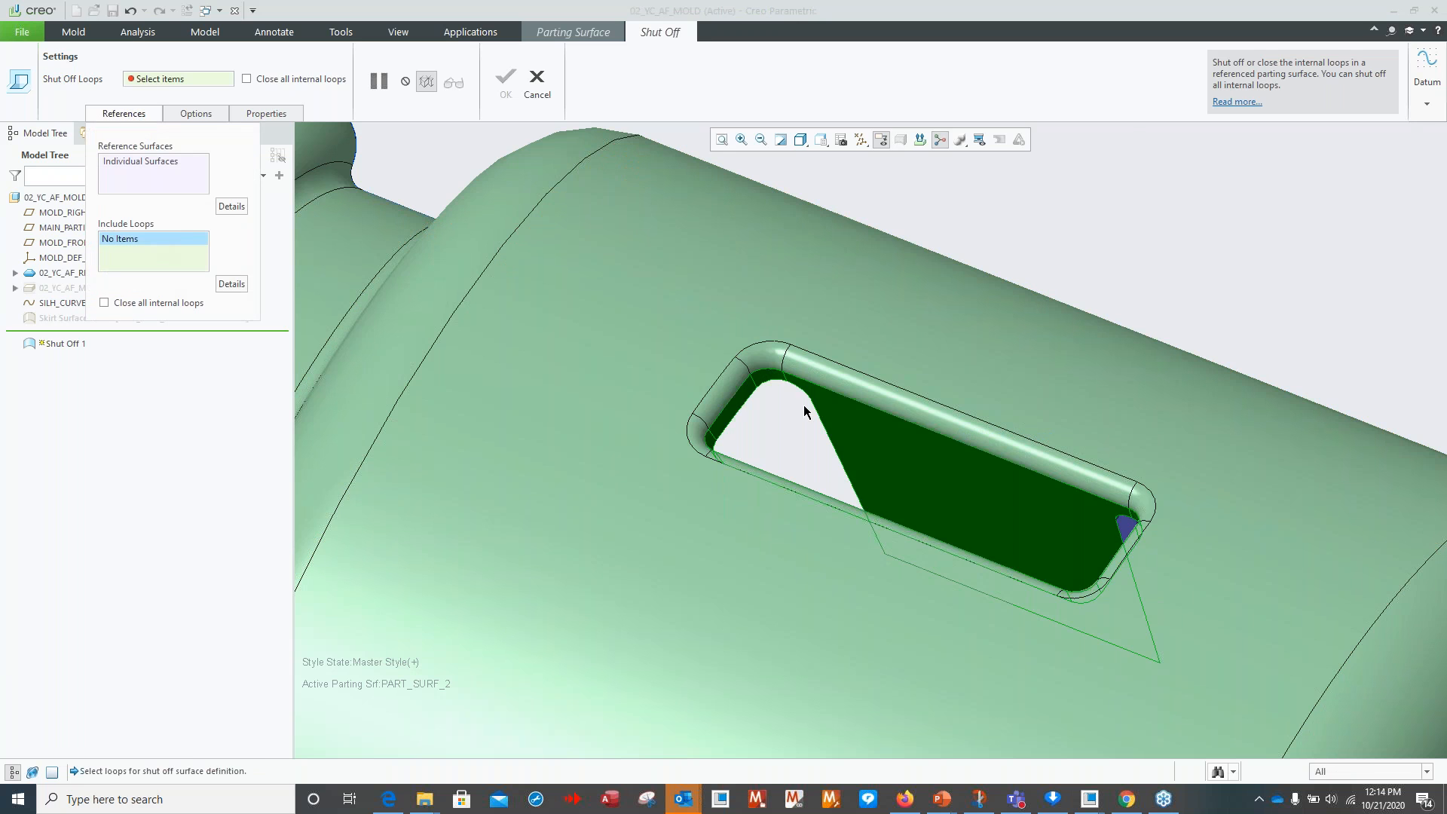
pyautogui.scroll(3, 801, 377)
pyautogui.click(783, 371)
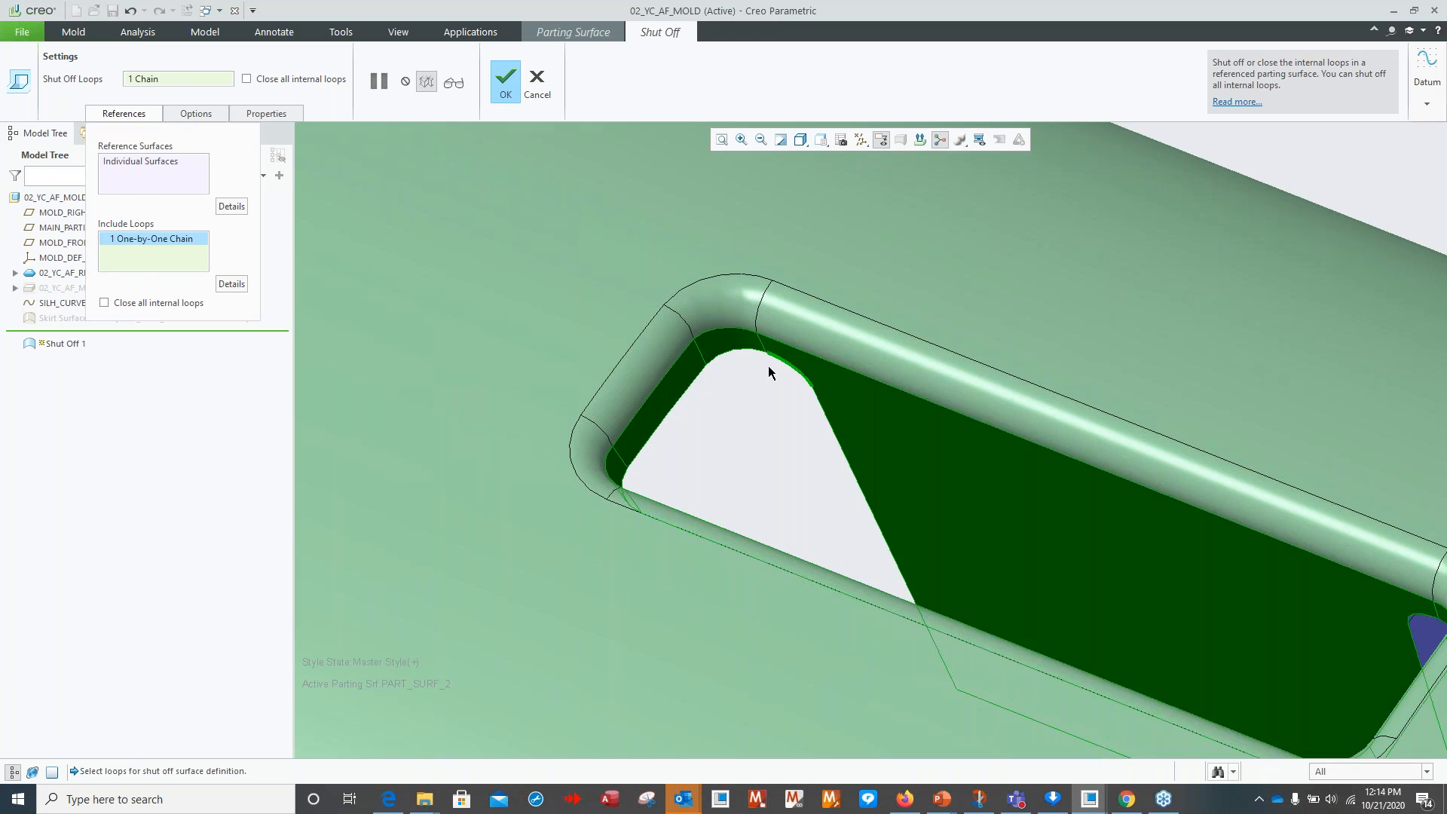
pyautogui.scroll(5, 762, 327)
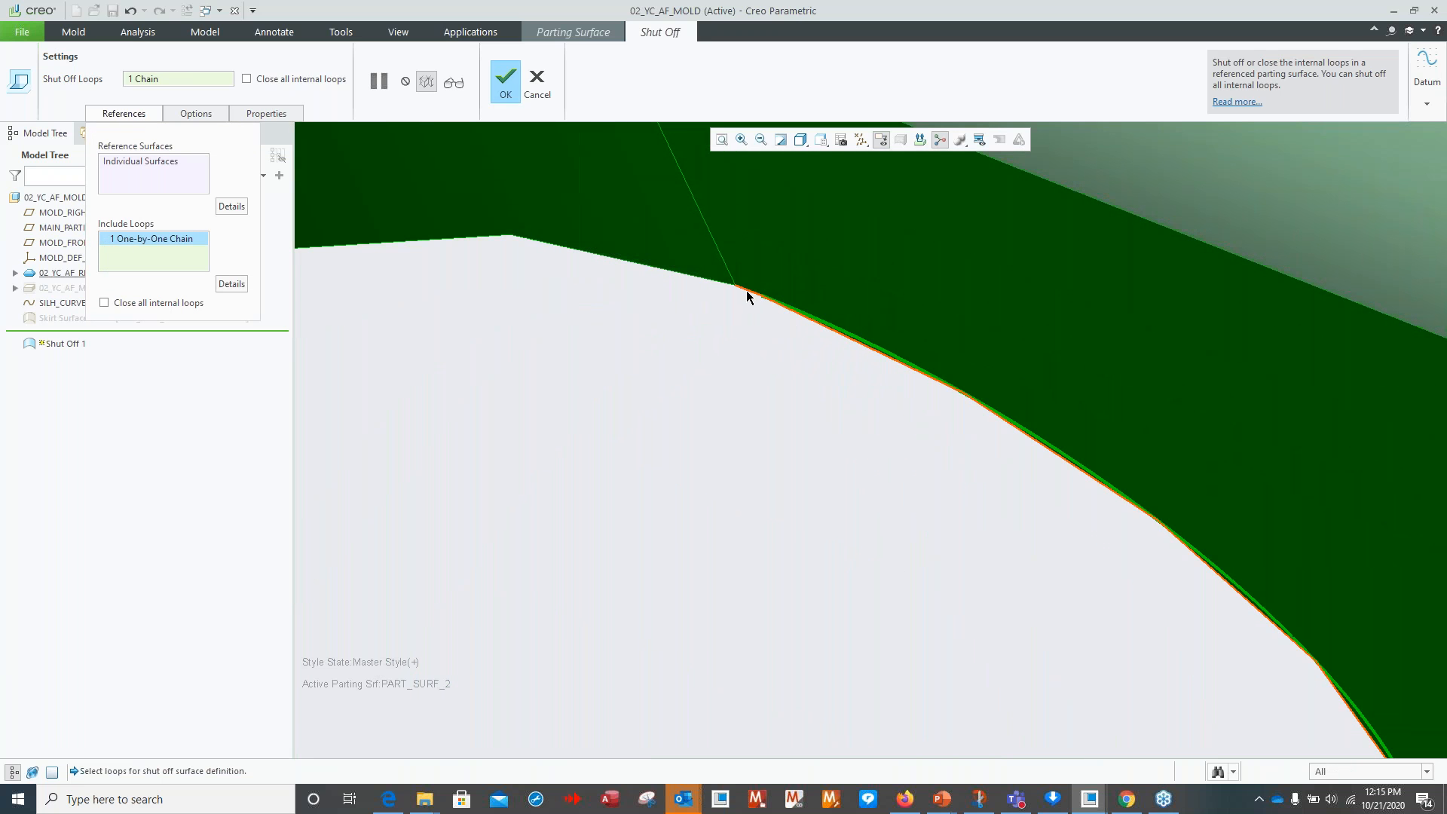
pyautogui.scroll(-5, 671, 297)
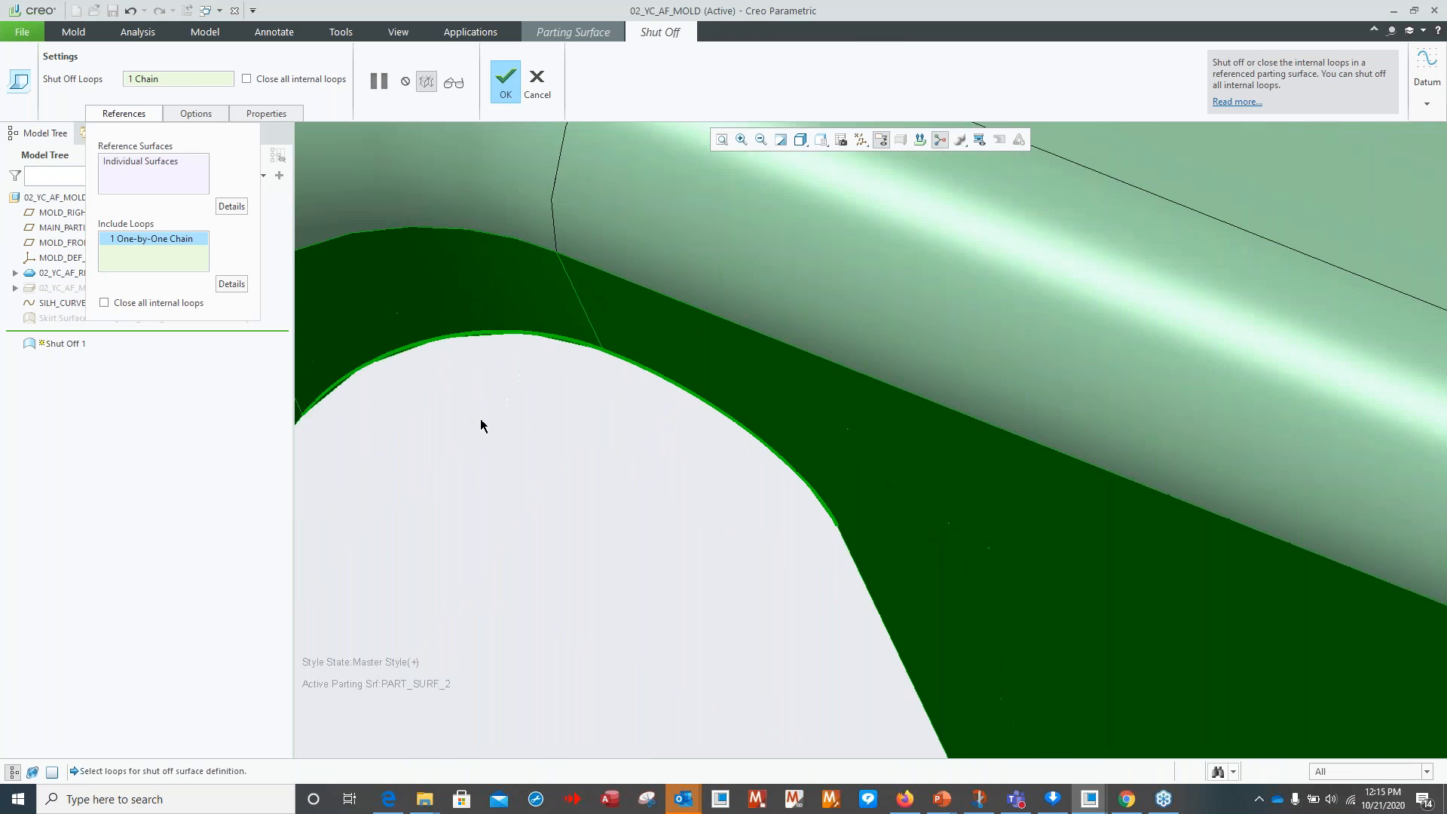
pyautogui.scroll(-2, 336, 451)
pyautogui.scroll(-2, 431, 511)
pyautogui.keyDown('shift'); pyautogui.moveTo(437, 535); pyautogui.dragTo(891, 532, button='middle'); pyautogui.keyUp('shift')
# Try to complete the shut off with this chain, back out of the troubleshooting and resume editing the feature.
pyautogui.middleClick(891, 532)
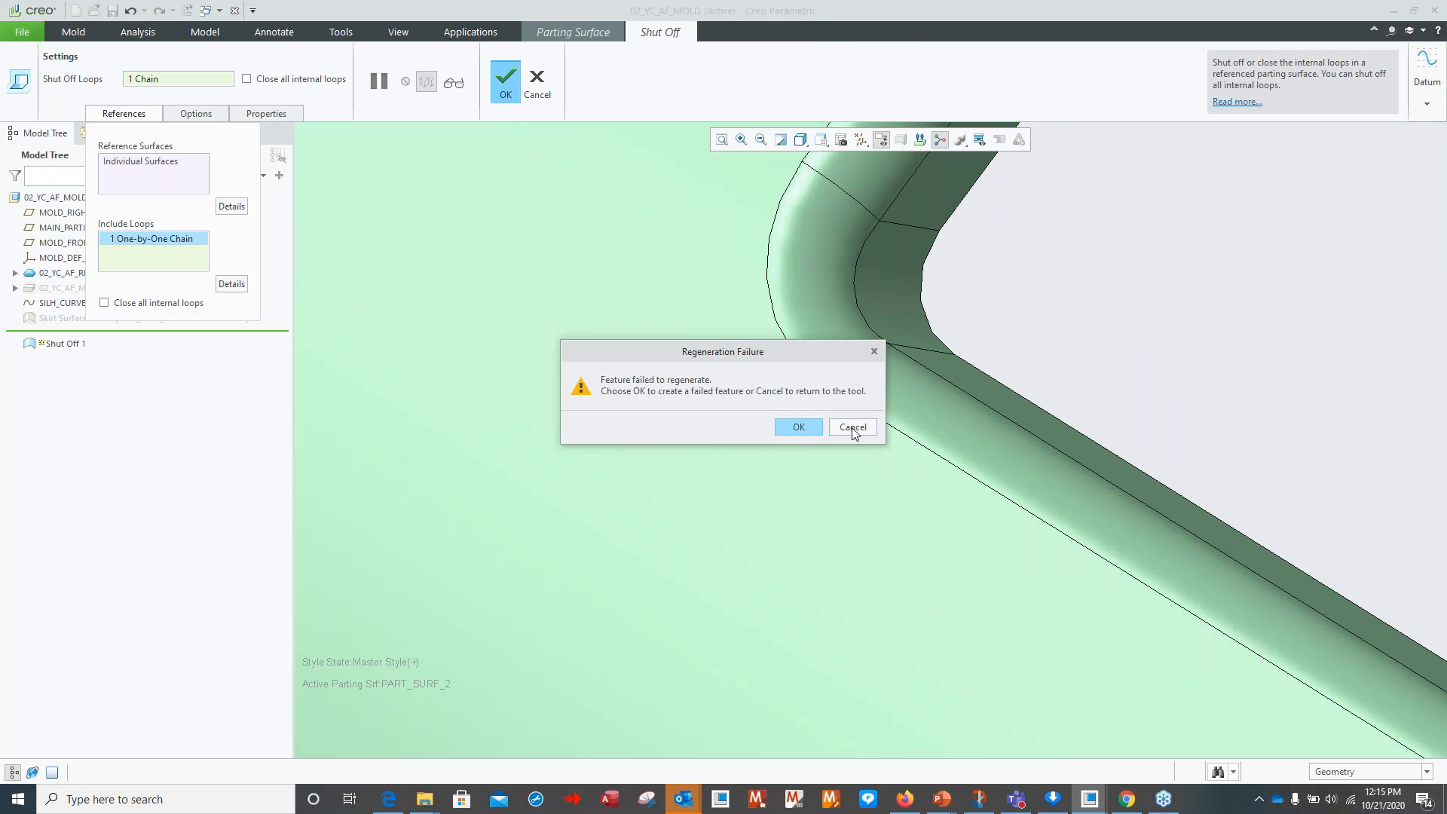
pyautogui.click(852, 428)
pyautogui.click(1350, 422)
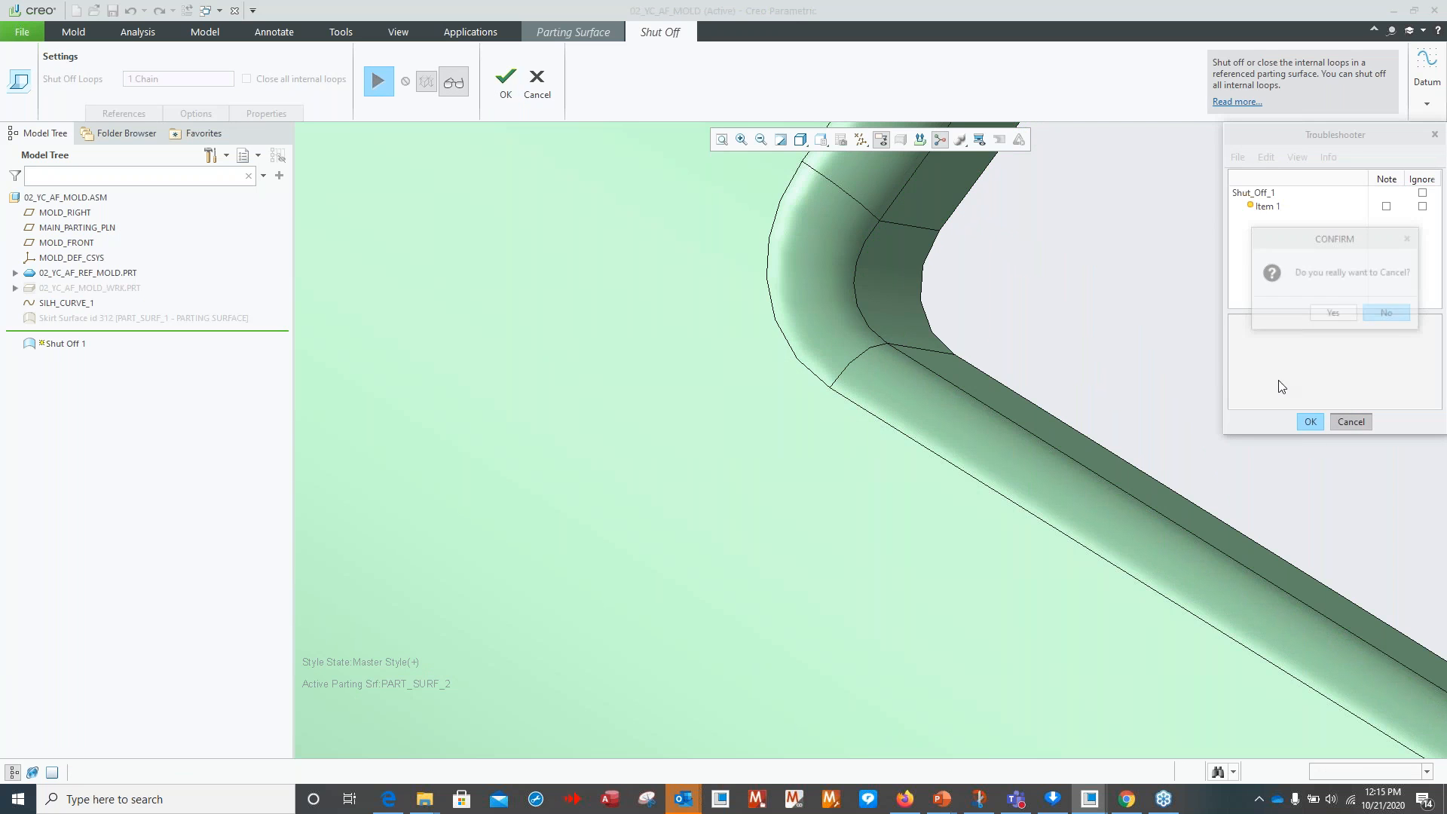
pyautogui.click(1330, 313)
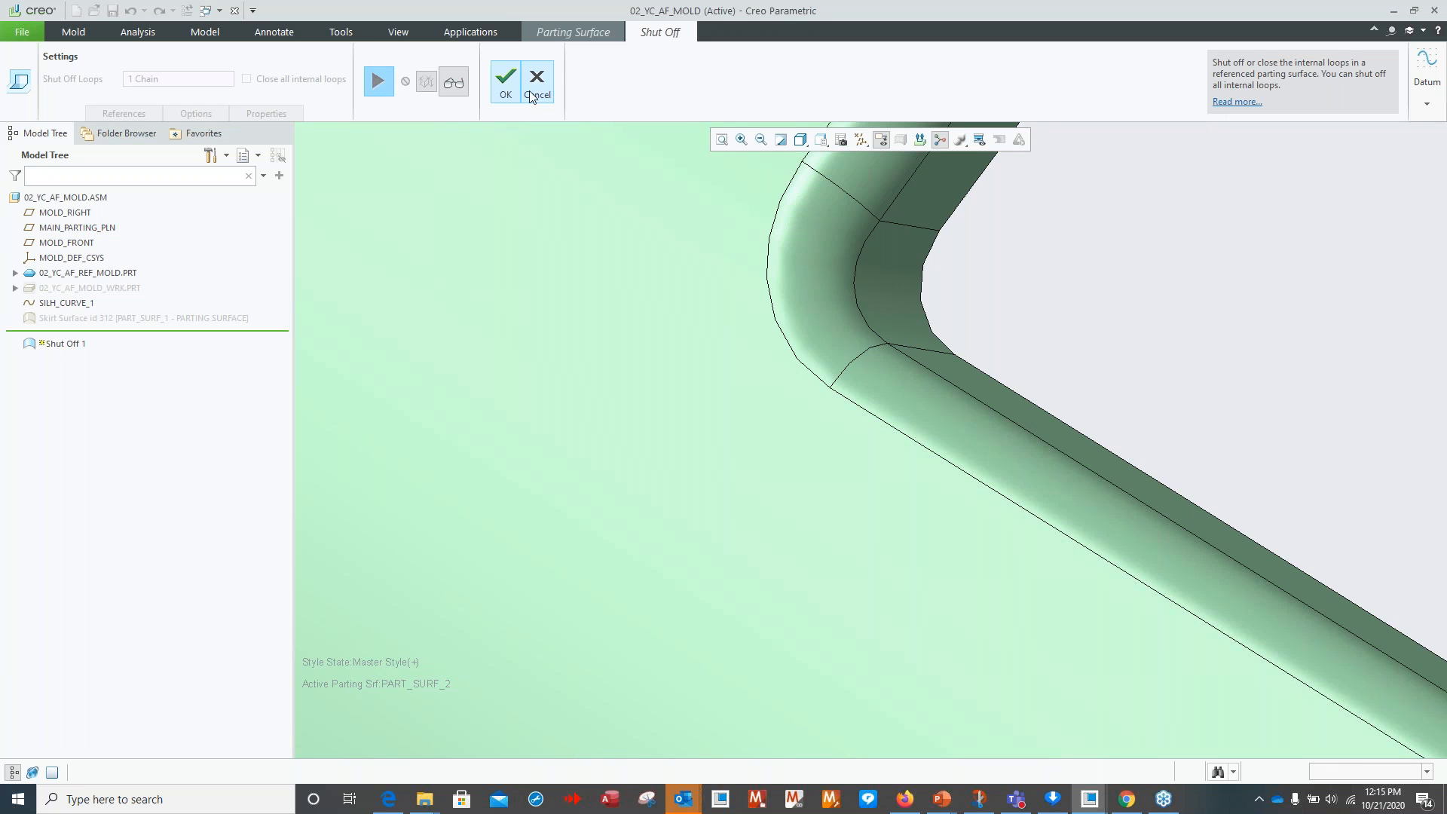
pyautogui.click(378, 81)
# Open the chain details of the included loops and remove the existing one-by-one chain.
pyautogui.click(123, 113)
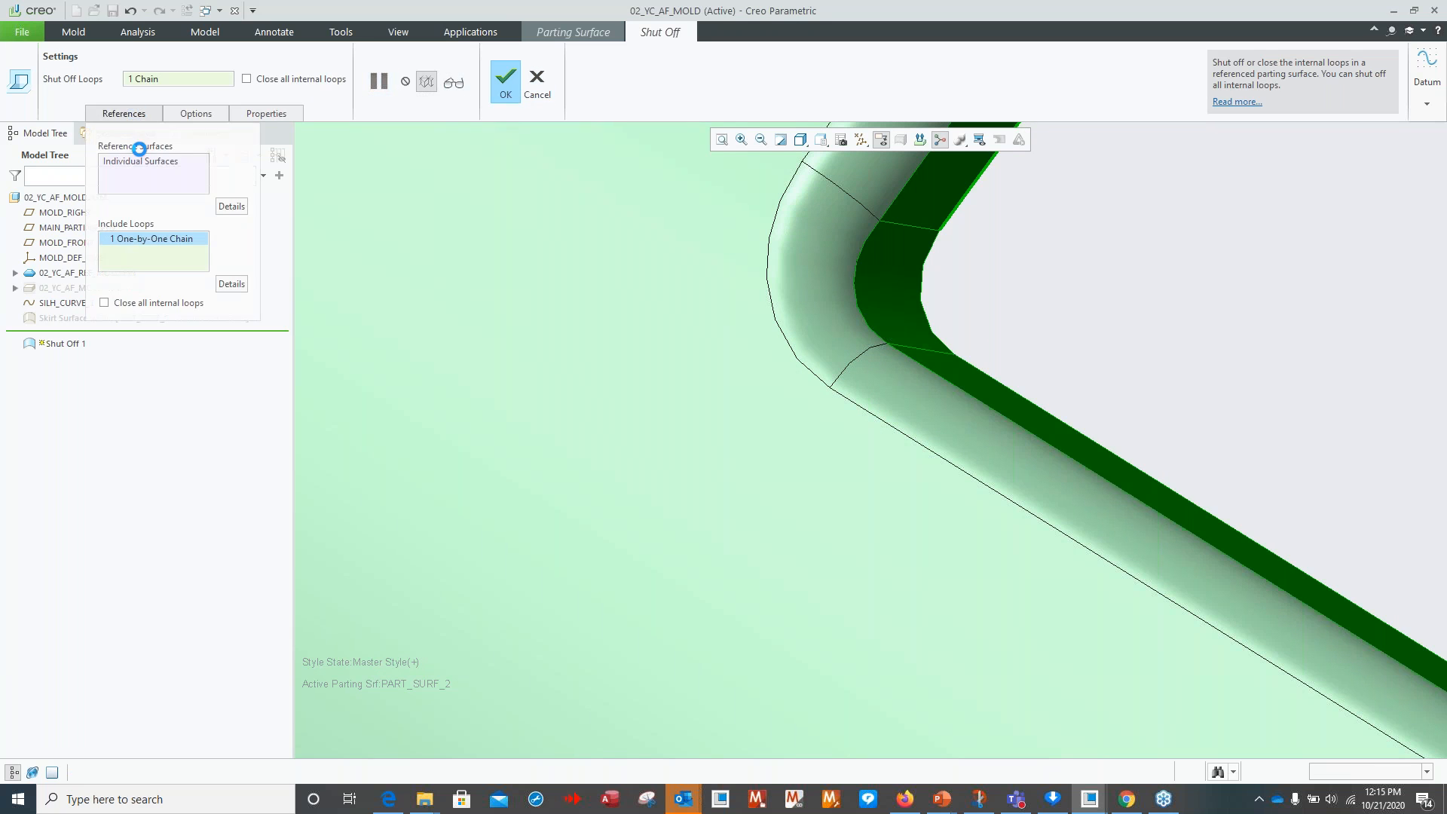
pyautogui.click(231, 283)
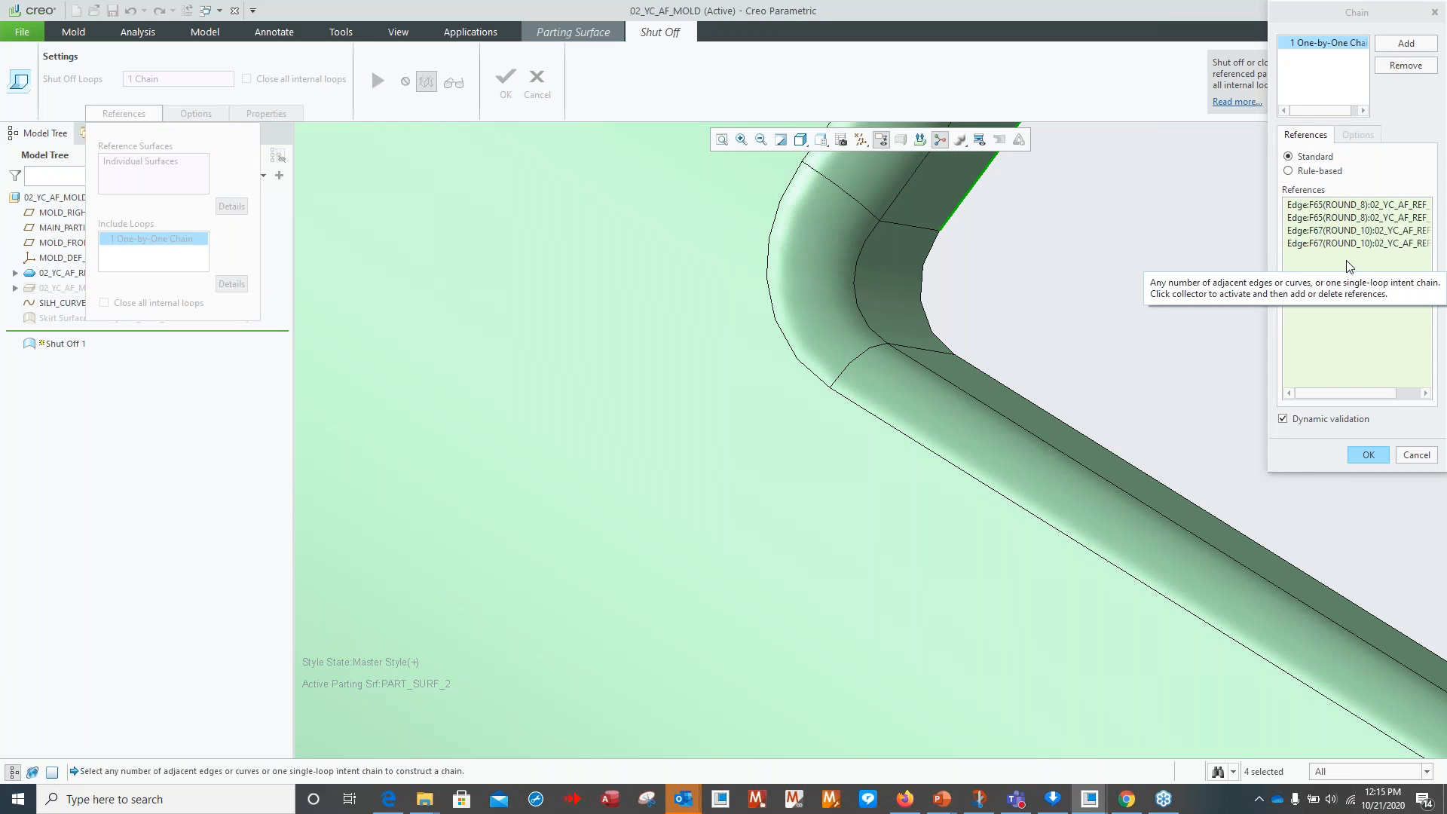
pyautogui.rightClick(1394, 230)
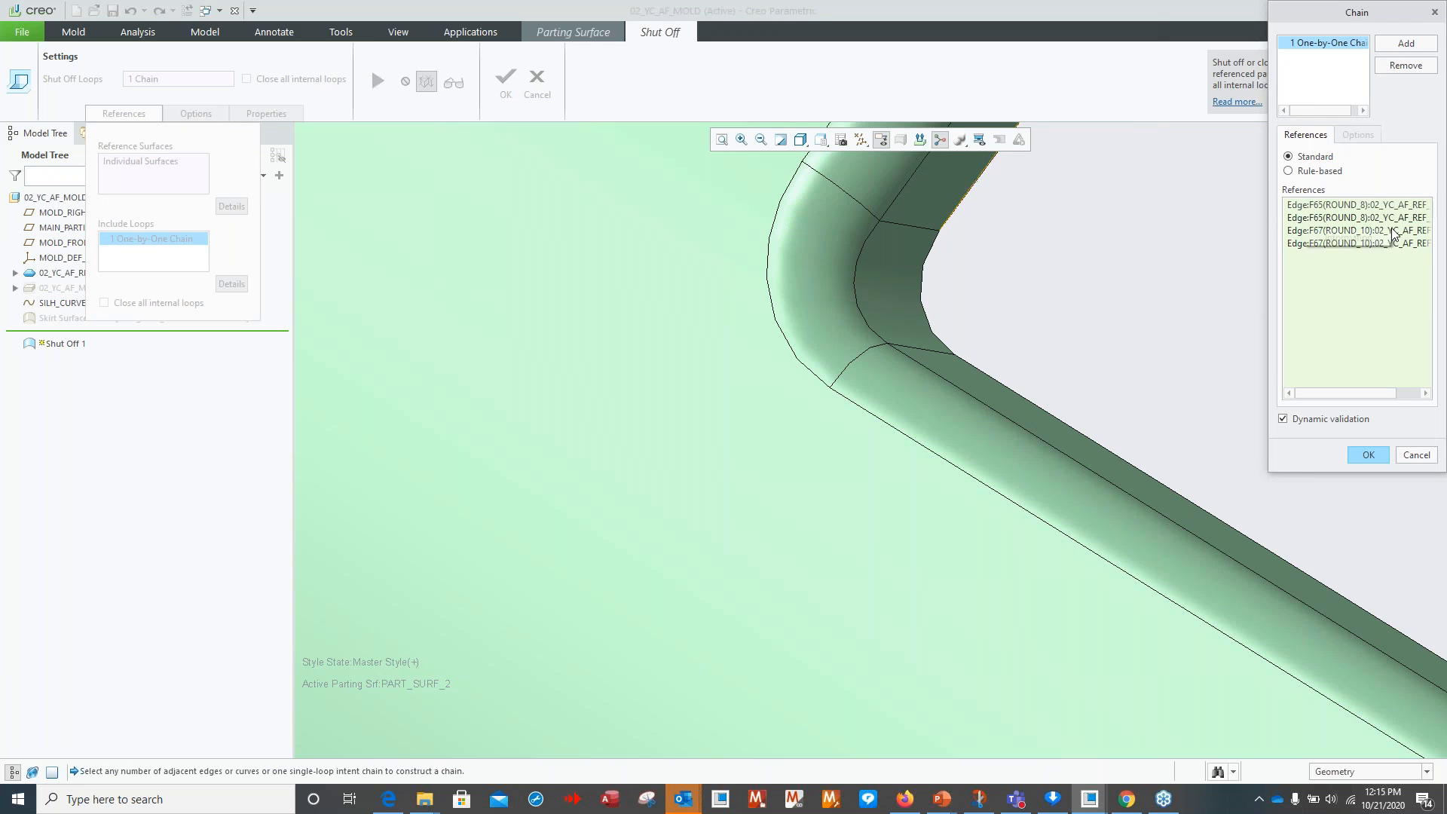
pyautogui.click(1411, 66)
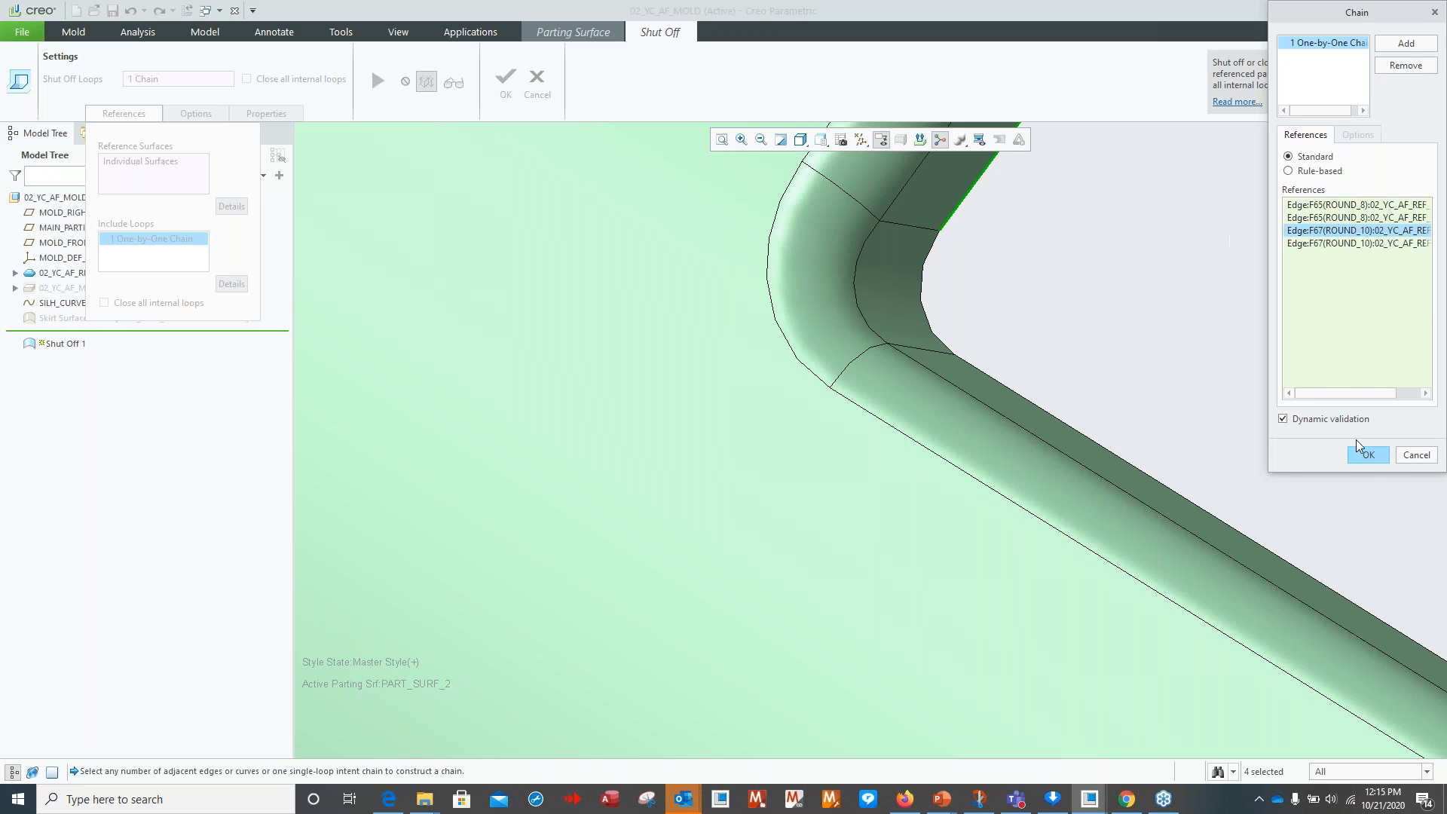
pyautogui.click(1407, 66)
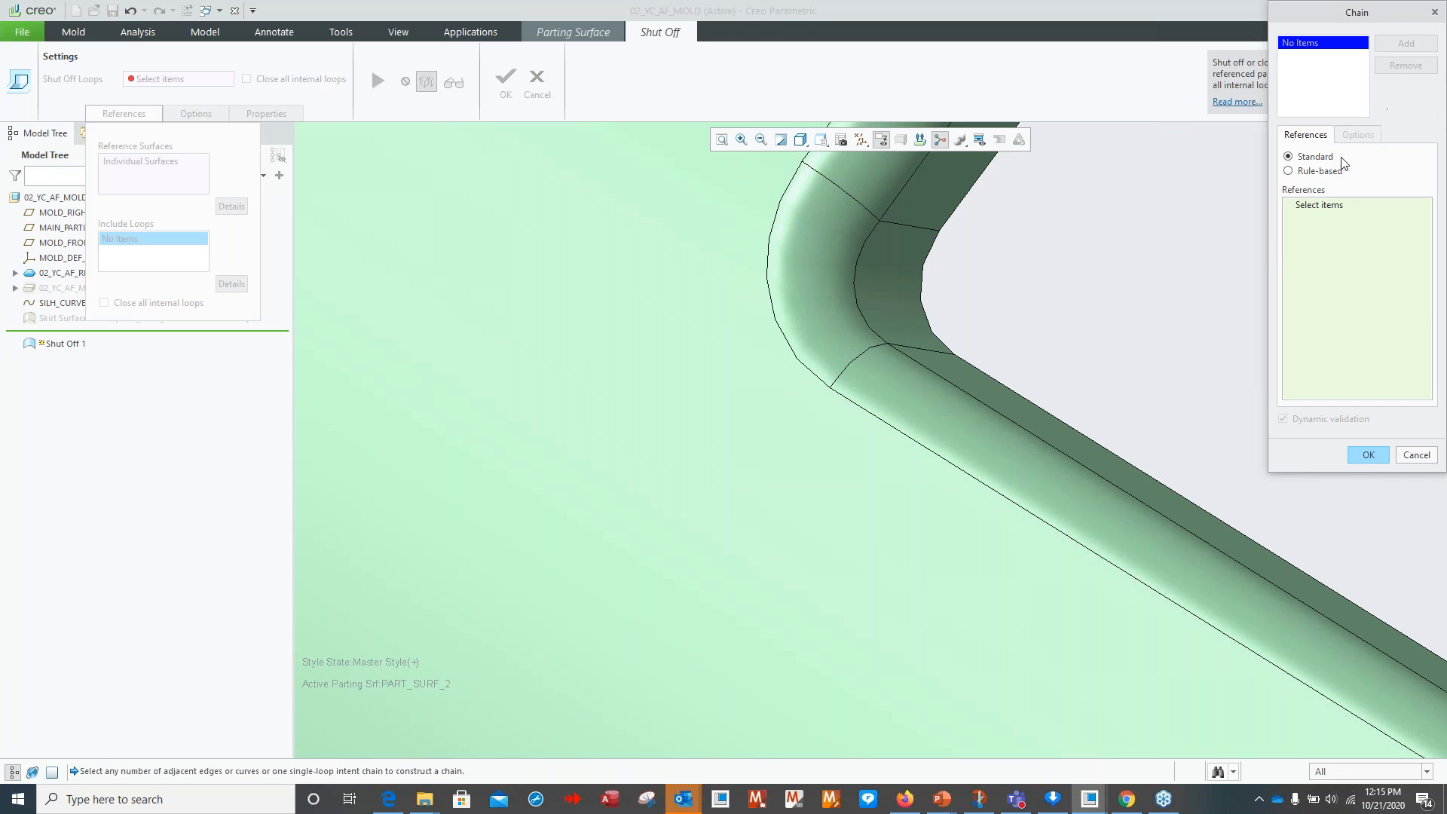
pyautogui.click(964, 205)
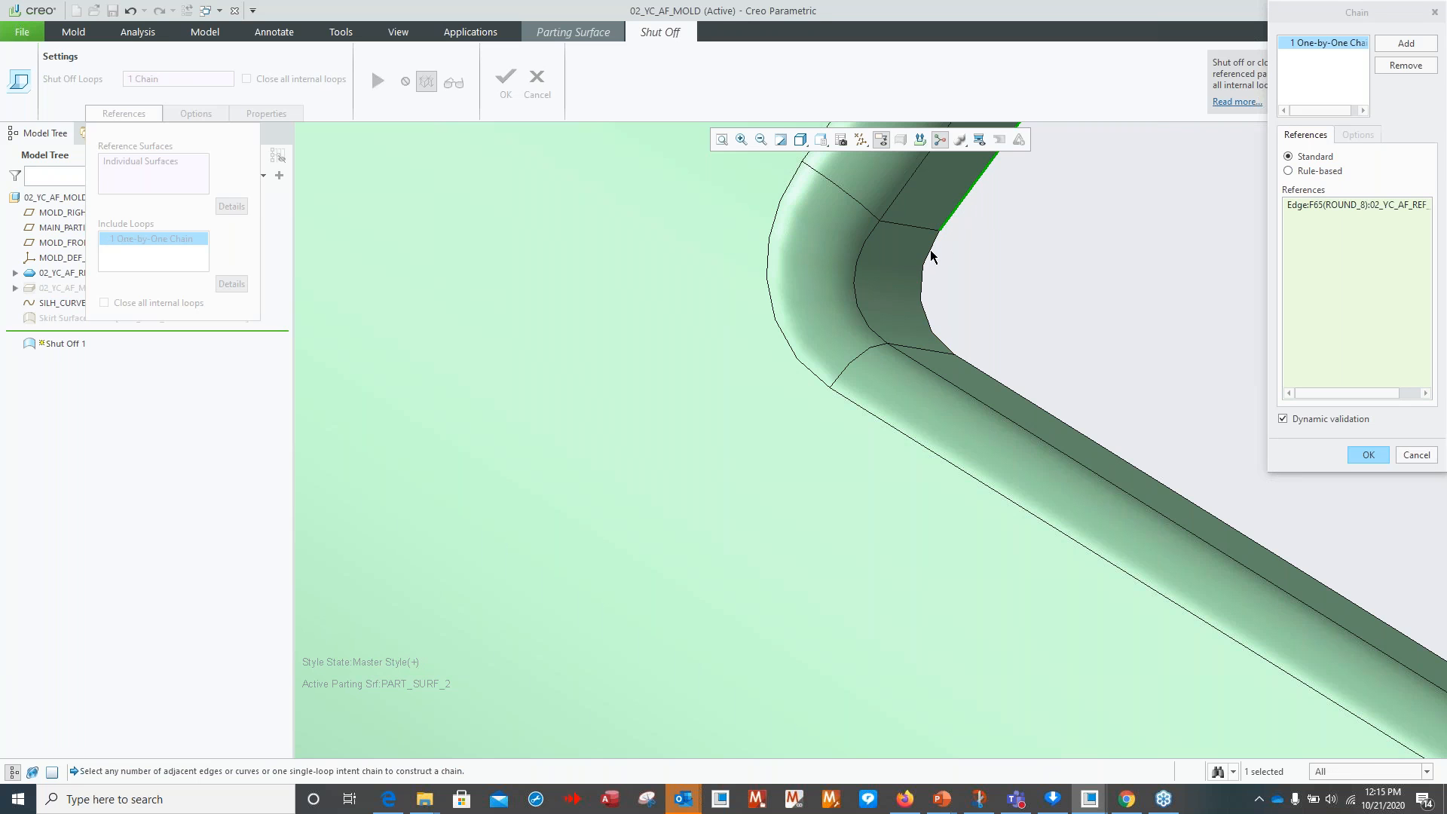
pyautogui.click(922, 309)
pyautogui.click(980, 373)
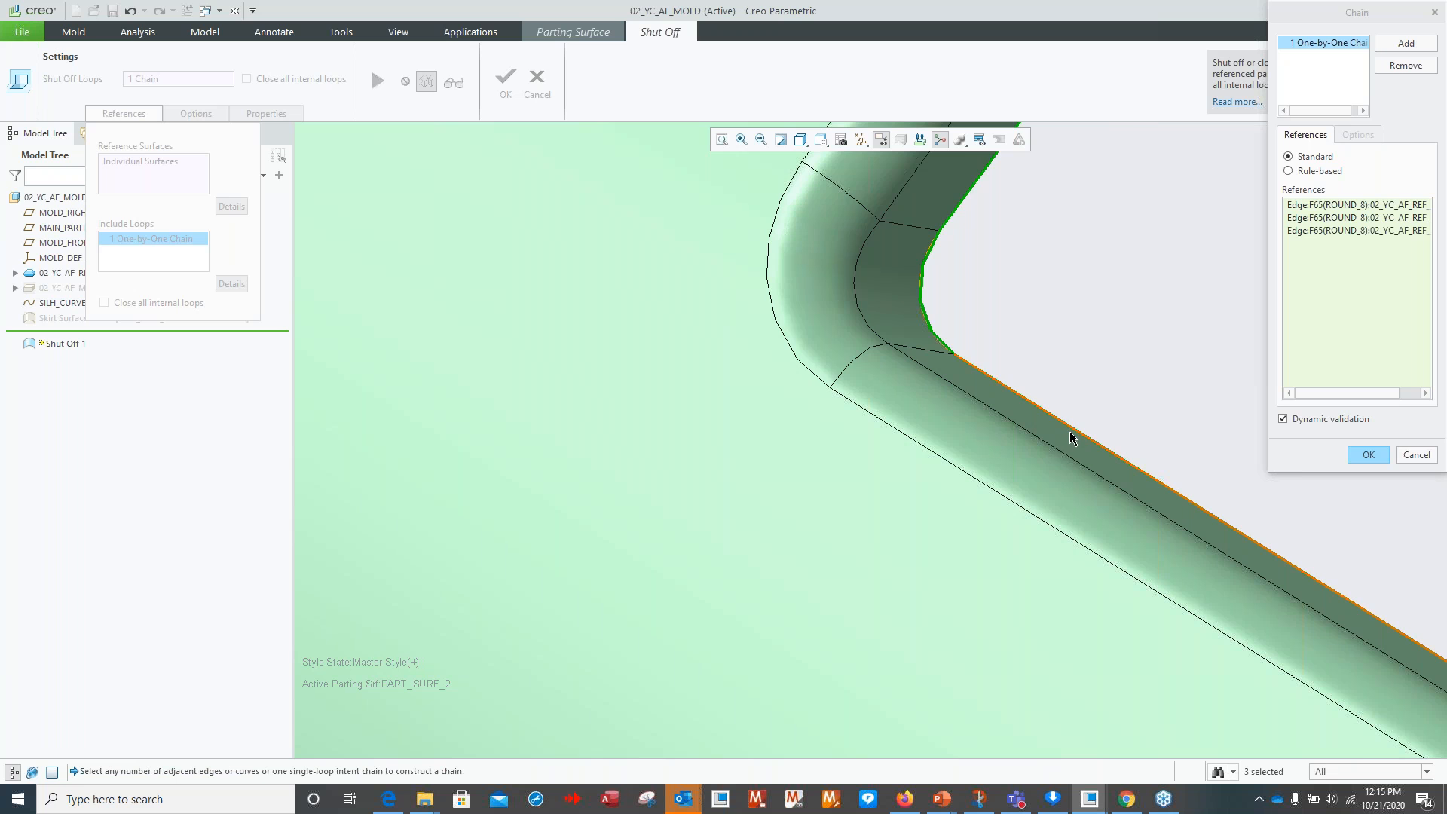
pyautogui.scroll(-2, 1074, 432)
pyautogui.moveTo(1124, 355)
pyautogui.keyDown('shift'); pyautogui.mouseDown(button='middle')
pyautogui.moveTo(759, 310)
pyautogui.moveTo(851, 444)
pyautogui.mouseUp(button='middle'); pyautogui.keyUp('shift')
pyautogui.keyDown('shift'); pyautogui.moveTo(910, 496); pyautogui.dragTo(744, 139, button='middle'); pyautogui.keyUp('shift')
pyautogui.keyDown('ctrl'); pyautogui.click(1127, 604); pyautogui.keyUp('ctrl')
pyautogui.moveTo(1114, 556); pyautogui.dragTo(1231, 579, button='middle')
pyautogui.keyDown('shift'); pyautogui.moveTo(1231, 579); pyautogui.dragTo(1031, 525, button='middle'); pyautogui.keyUp('shift')
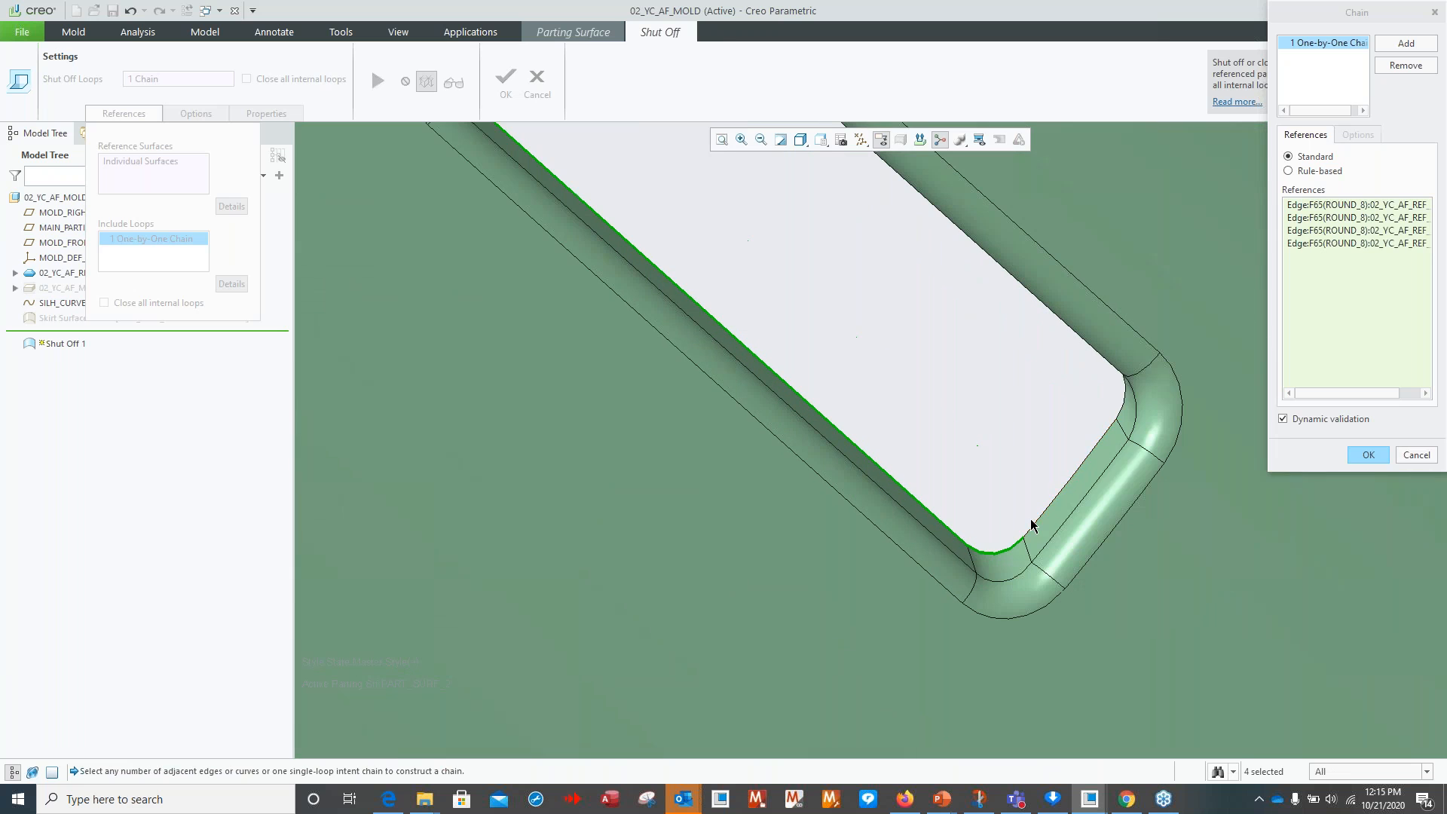
pyautogui.keyDown('ctrl'); pyautogui.click(1044, 517); pyautogui.keyUp('ctrl')
pyautogui.keyDown('ctrl'); pyautogui.click(1128, 407); pyautogui.keyUp('ctrl')
pyautogui.moveTo(1046, 432); pyautogui.dragTo(1096, 404, button='middle')
pyautogui.scroll(-5, 1104, 399)
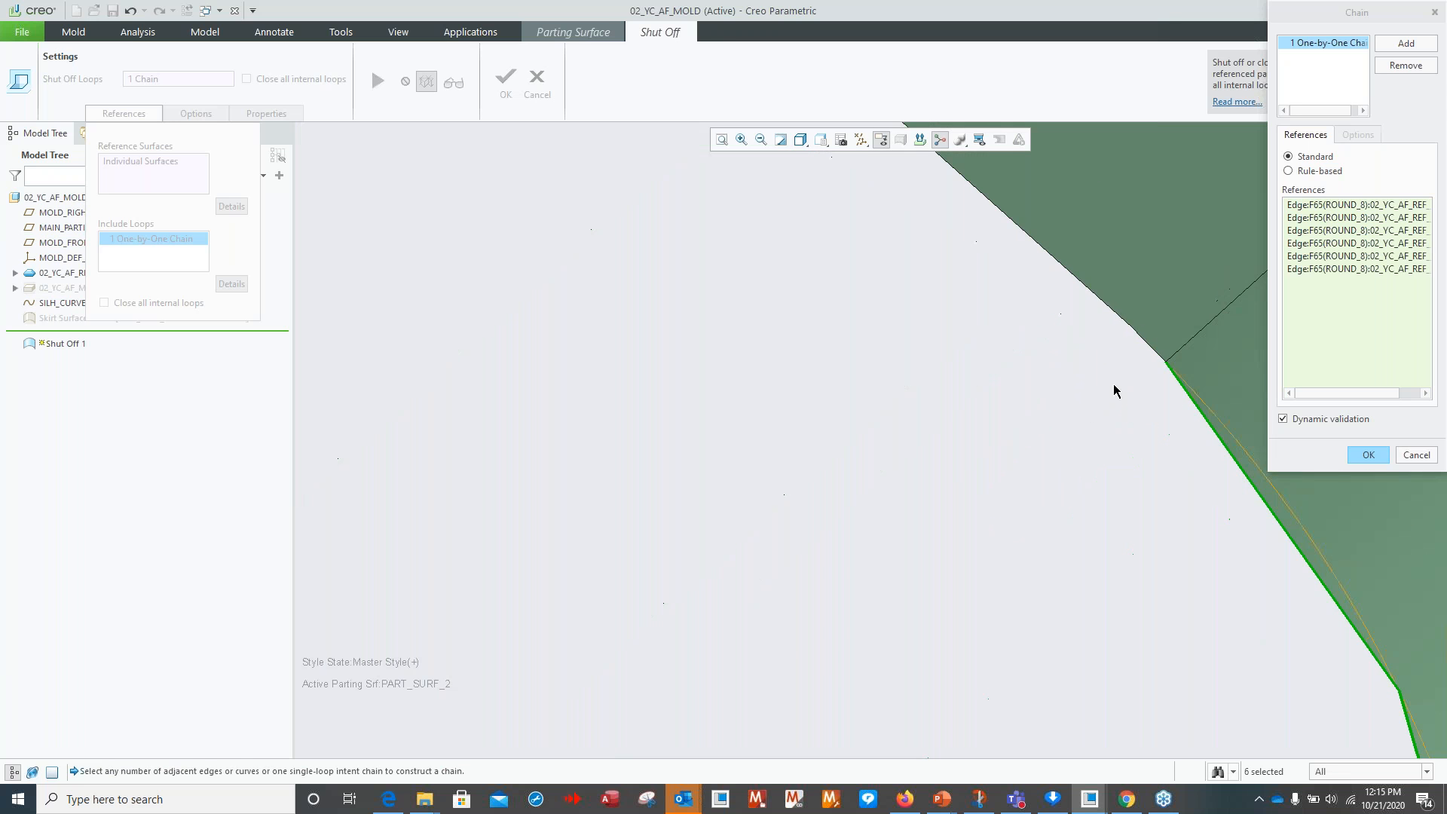
pyautogui.keyDown('ctrl'); pyautogui.click(1154, 353); pyautogui.keyUp('ctrl')
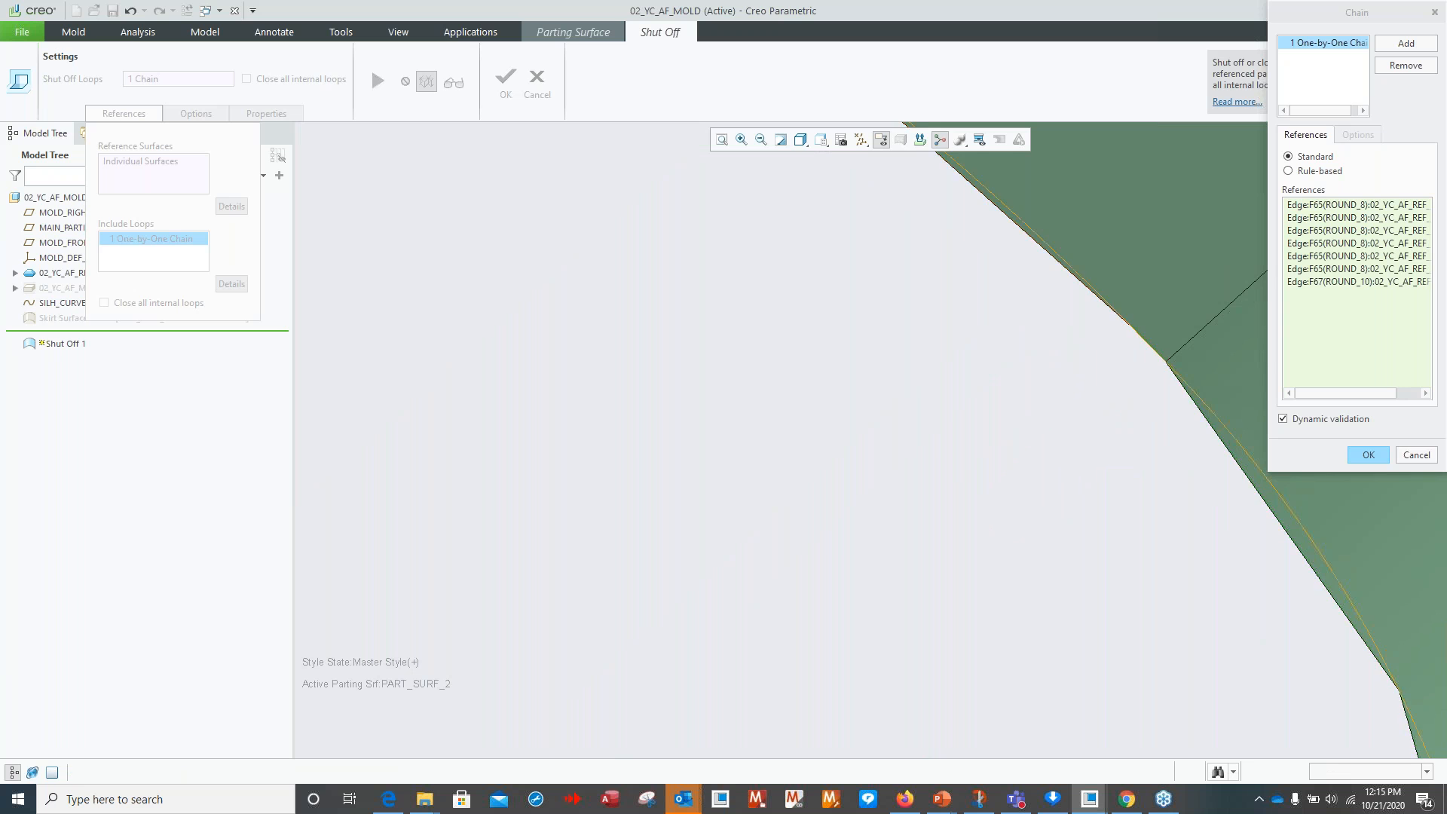
pyautogui.keyDown('ctrl'); pyautogui.click(1114, 314); pyautogui.keyUp('ctrl')
pyautogui.scroll(3, 862, 332)
pyautogui.keyDown('ctrl'); pyautogui.click(810, 304); pyautogui.keyUp('ctrl')
pyautogui.moveTo(775, 426); pyautogui.dragTo(882, 486, button='middle')
pyautogui.scroll(-4, 940, 359)
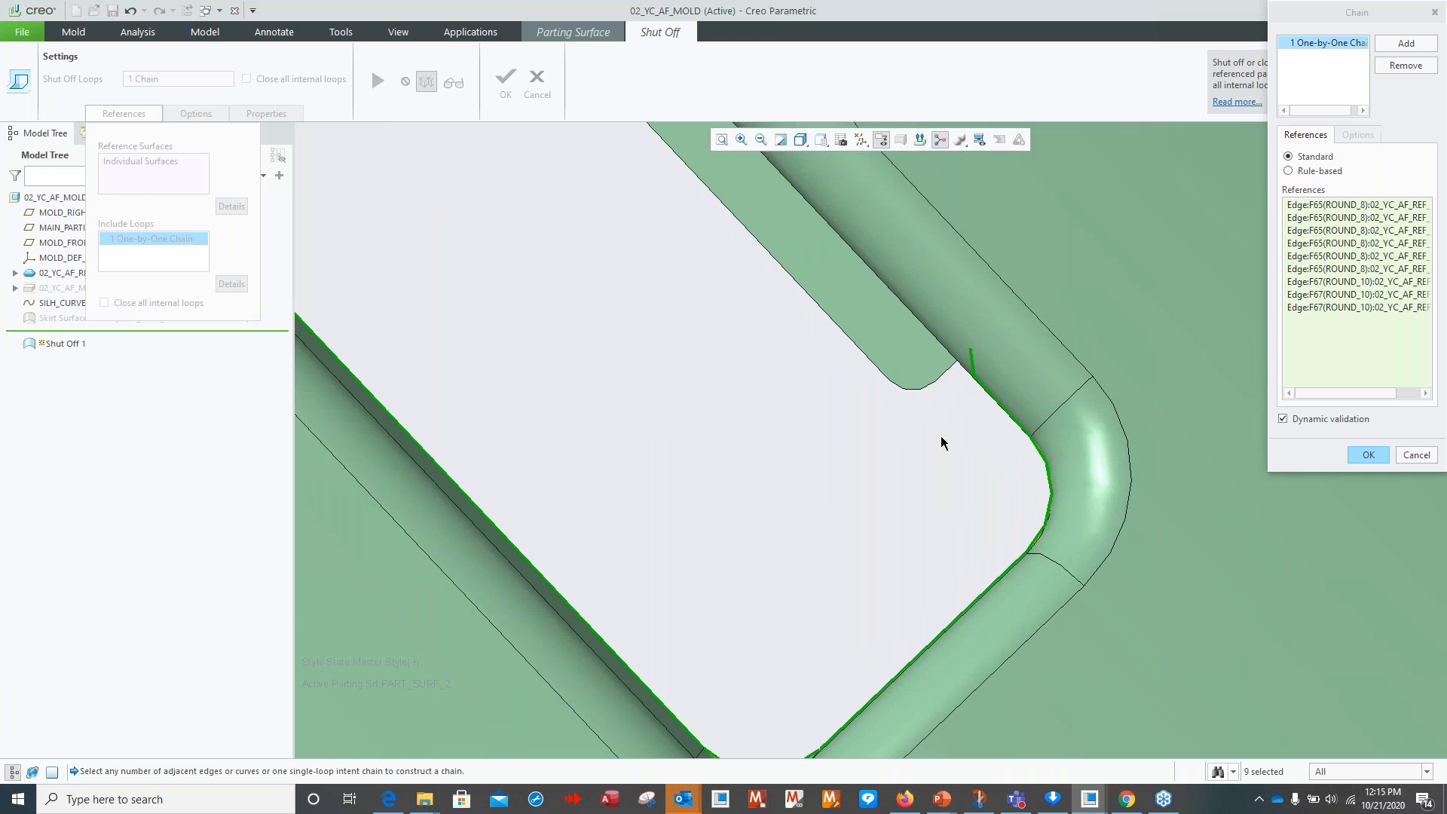
pyautogui.moveTo(944, 439); pyautogui.dragTo(951, 420, button='middle')
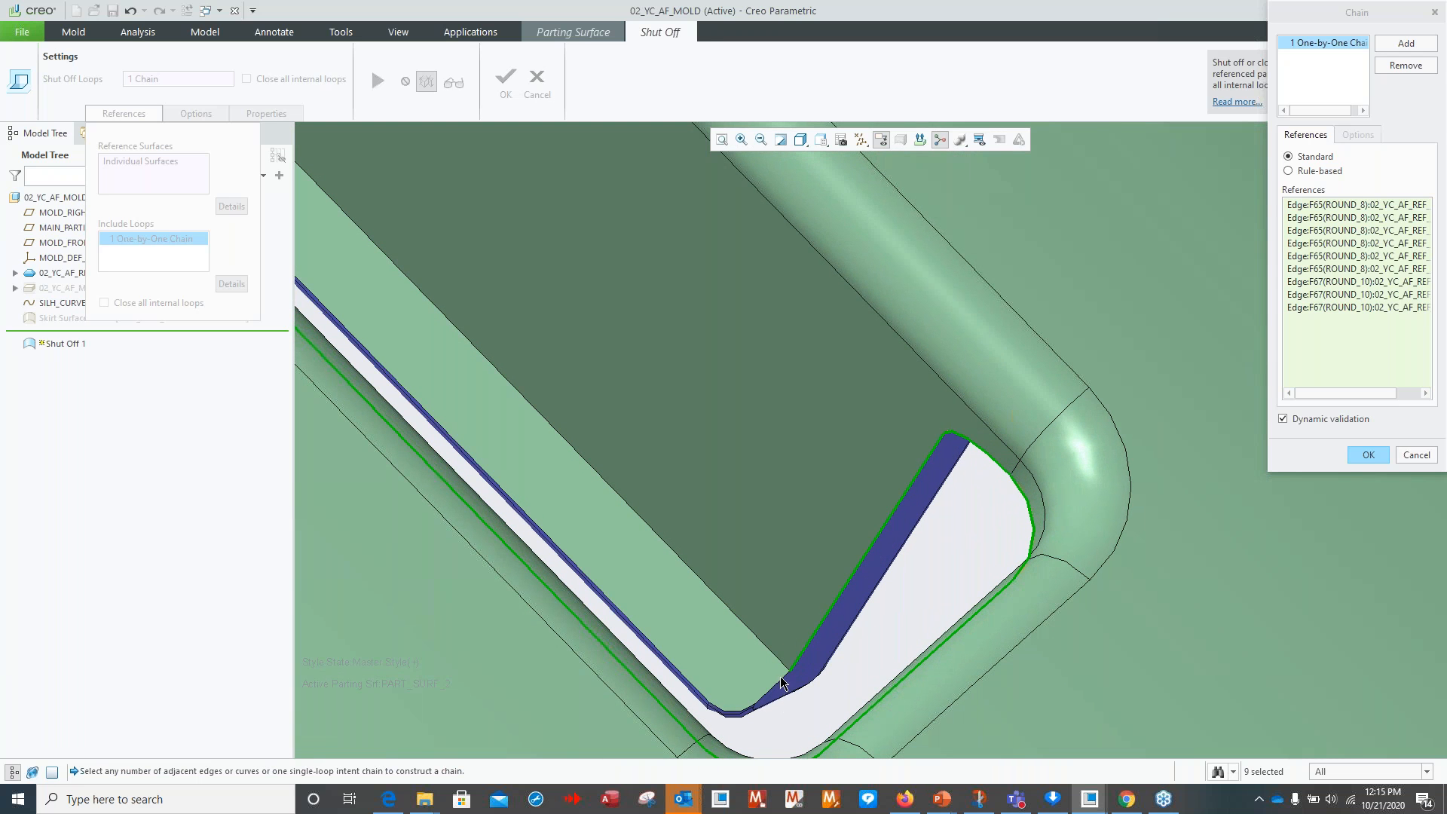
pyautogui.scroll(-5, 838, 657)
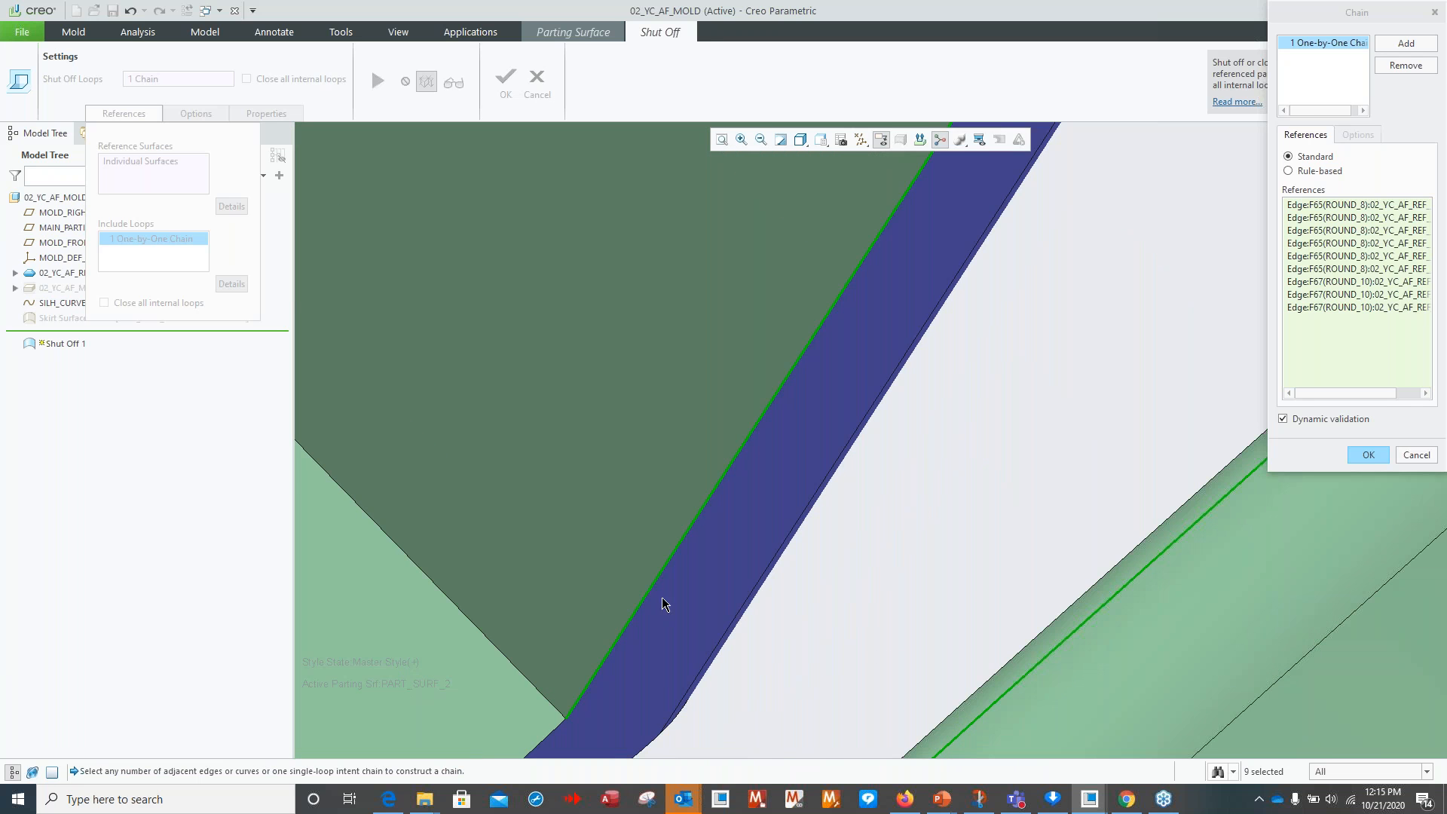
pyautogui.keyDown('ctrl'); pyautogui.click(602, 672); pyautogui.keyUp('ctrl')
pyautogui.keyDown('ctrl'); pyautogui.click(599, 671); pyautogui.keyUp('ctrl')
pyautogui.click(1414, 455)
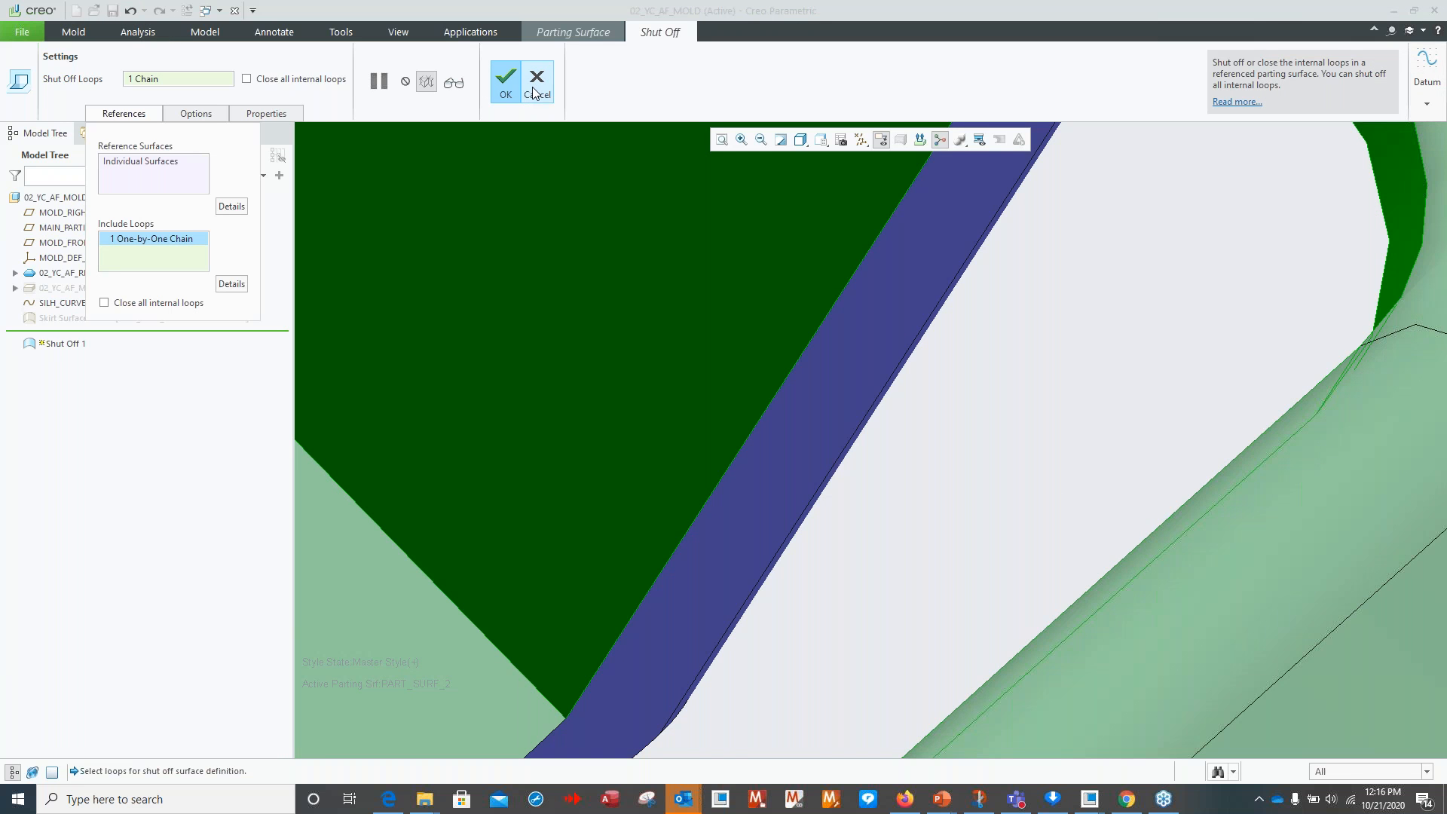
# Add the missing inner wall surface of the slot to the shut off's individual reference surfaces.
pyautogui.click(233, 209)
pyautogui.scroll(4, 827, 467)
pyautogui.moveTo(944, 494); pyautogui.dragTo(894, 498, button='middle')
pyautogui.scroll(4, 930, 507)
pyautogui.click(1017, 456)
pyautogui.click(1368, 410)
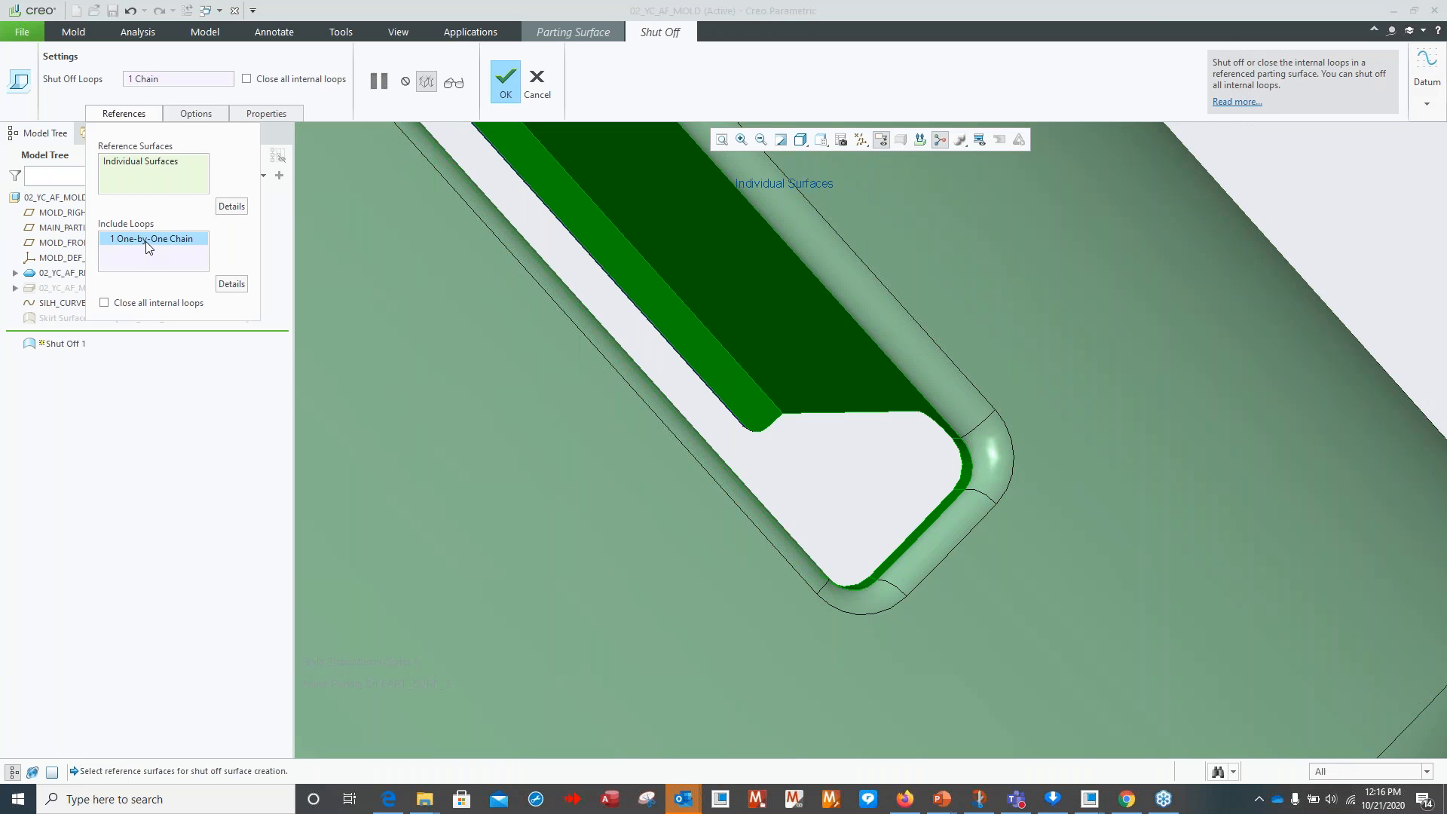
# Reopen the chain details of the included loop and add the edges of the slot's first corner and adjoining long side.
pyautogui.click(231, 284)
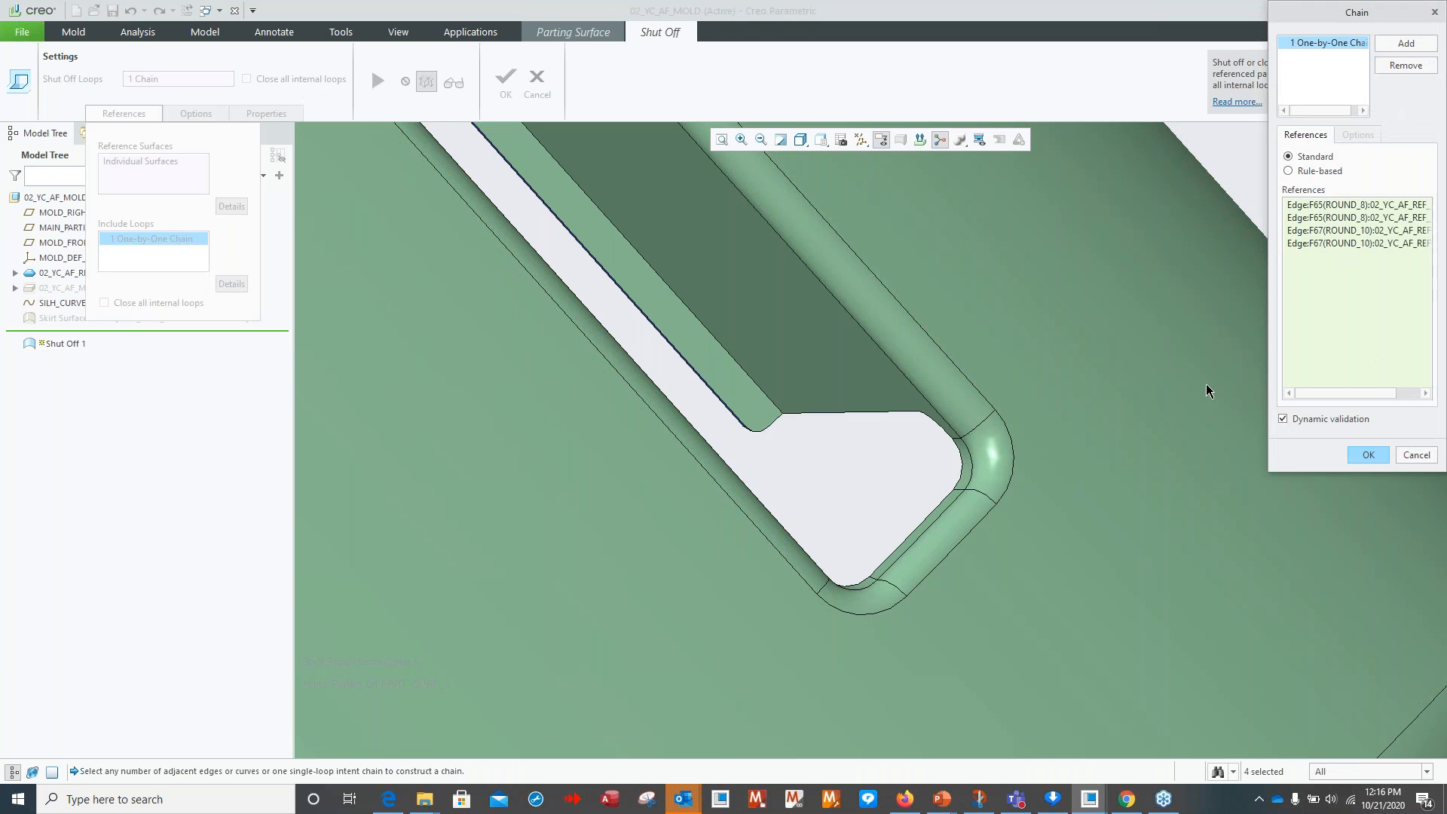
pyautogui.scroll(4, 924, 455)
pyautogui.moveTo(908, 452); pyautogui.dragTo(889, 420, button='middle')
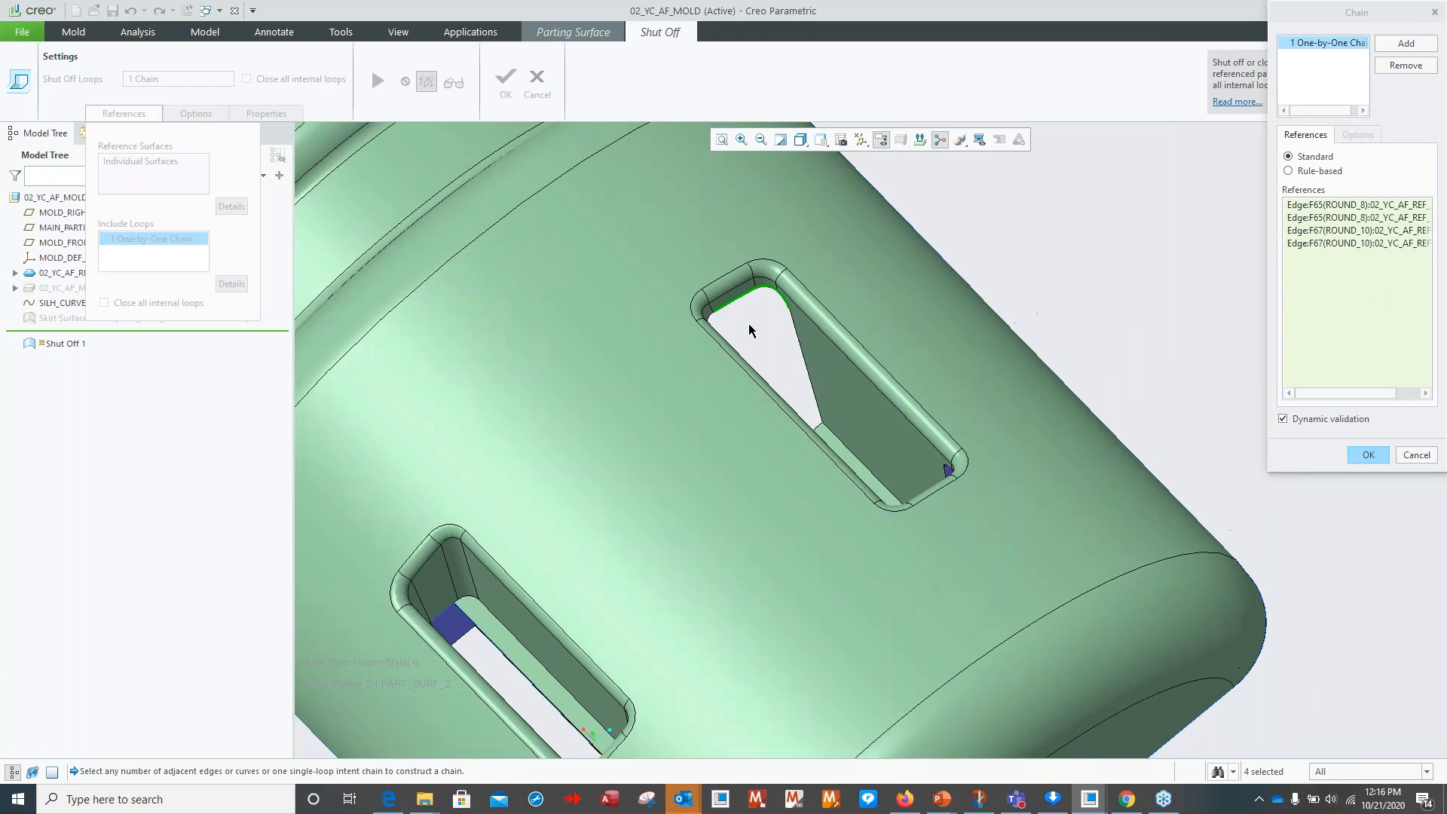
pyautogui.scroll(-5, 731, 279)
pyautogui.click(617, 294)
pyautogui.moveTo(630, 296); pyautogui.dragTo(659, 354, button='middle')
pyautogui.click(656, 355)
# Extend the chain with the rim edges around the slot's opposite end: rounded corner, short side, and second corner.
pyautogui.moveTo(802, 528)
pyautogui.mouseDown(button='middle')
pyautogui.moveTo(830, 494)
pyautogui.moveTo(766, 435)
pyautogui.moveTo(957, 692)
pyautogui.mouseUp(button='middle')
pyautogui.click(1003, 719)
pyautogui.click(1093, 685)
pyautogui.keyDown('shift'); pyautogui.moveTo(1093, 685); pyautogui.dragTo(1027, 543, button='middle'); pyautogui.keyUp('shift')
pyautogui.click(1020, 540)
pyautogui.scroll(5, 1092, 483)
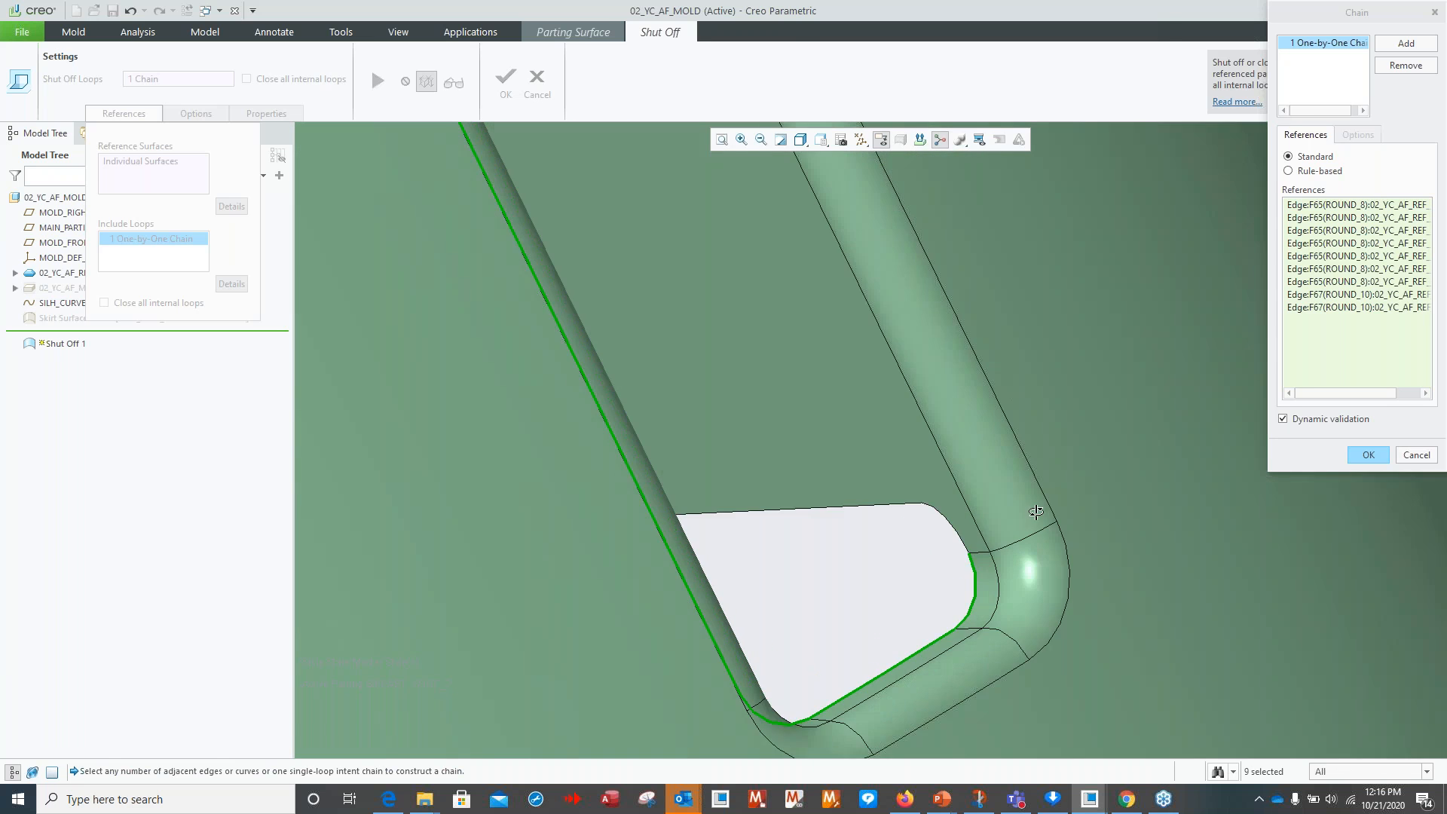
pyautogui.click(1151, 400)
pyautogui.click(972, 212)
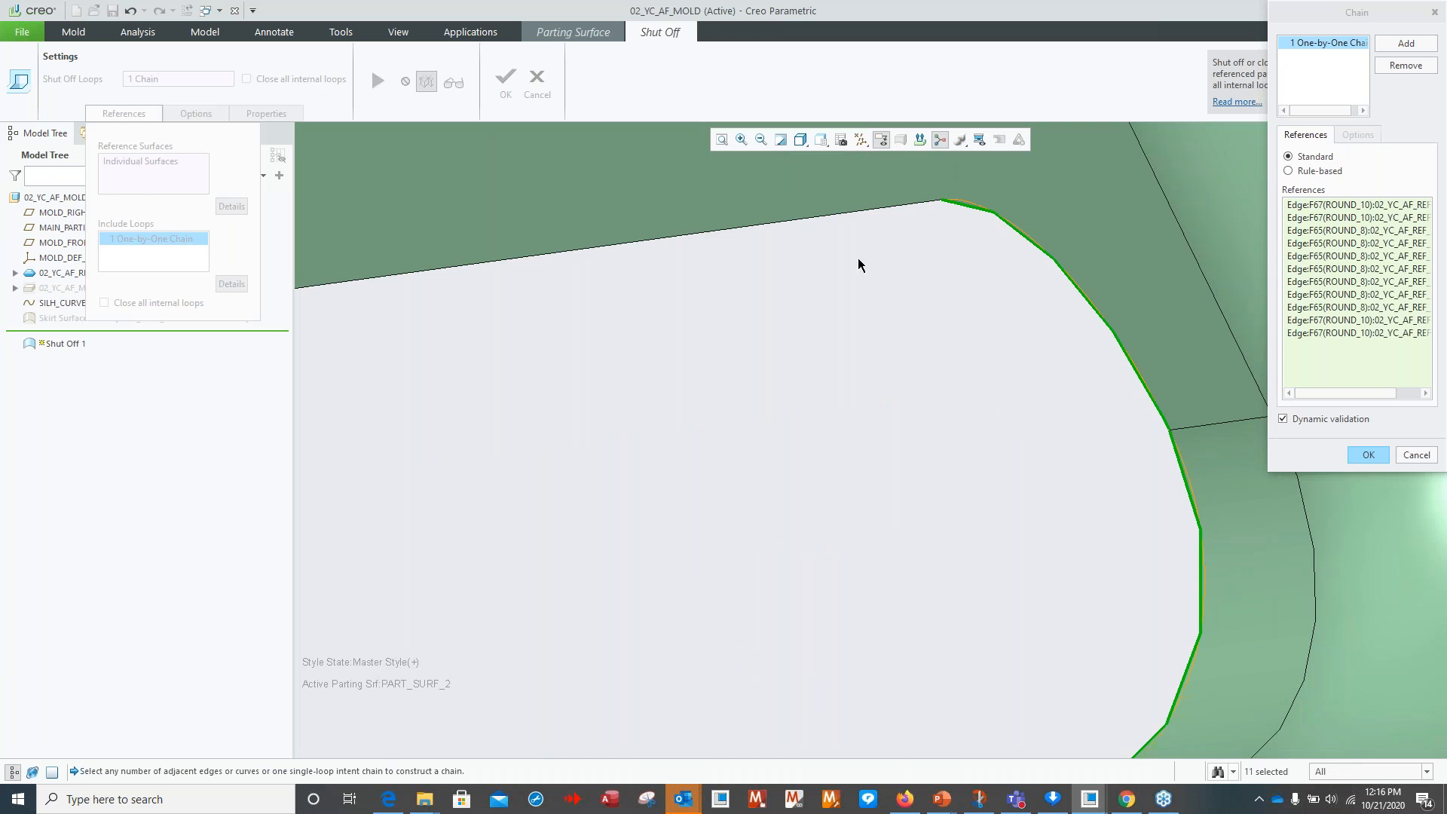
# Add the wall's straight edge and the adjoining ROUND_19 edges on the slot's inner side to the chain.
pyautogui.click(847, 219)
pyautogui.scroll(-3, 713, 427)
pyautogui.scroll(-3, 713, 427)
pyautogui.keyDown('shift'); pyautogui.moveTo(599, 482); pyautogui.dragTo(939, 503, button='middle'); pyautogui.keyUp('shift')
pyautogui.click(940, 508)
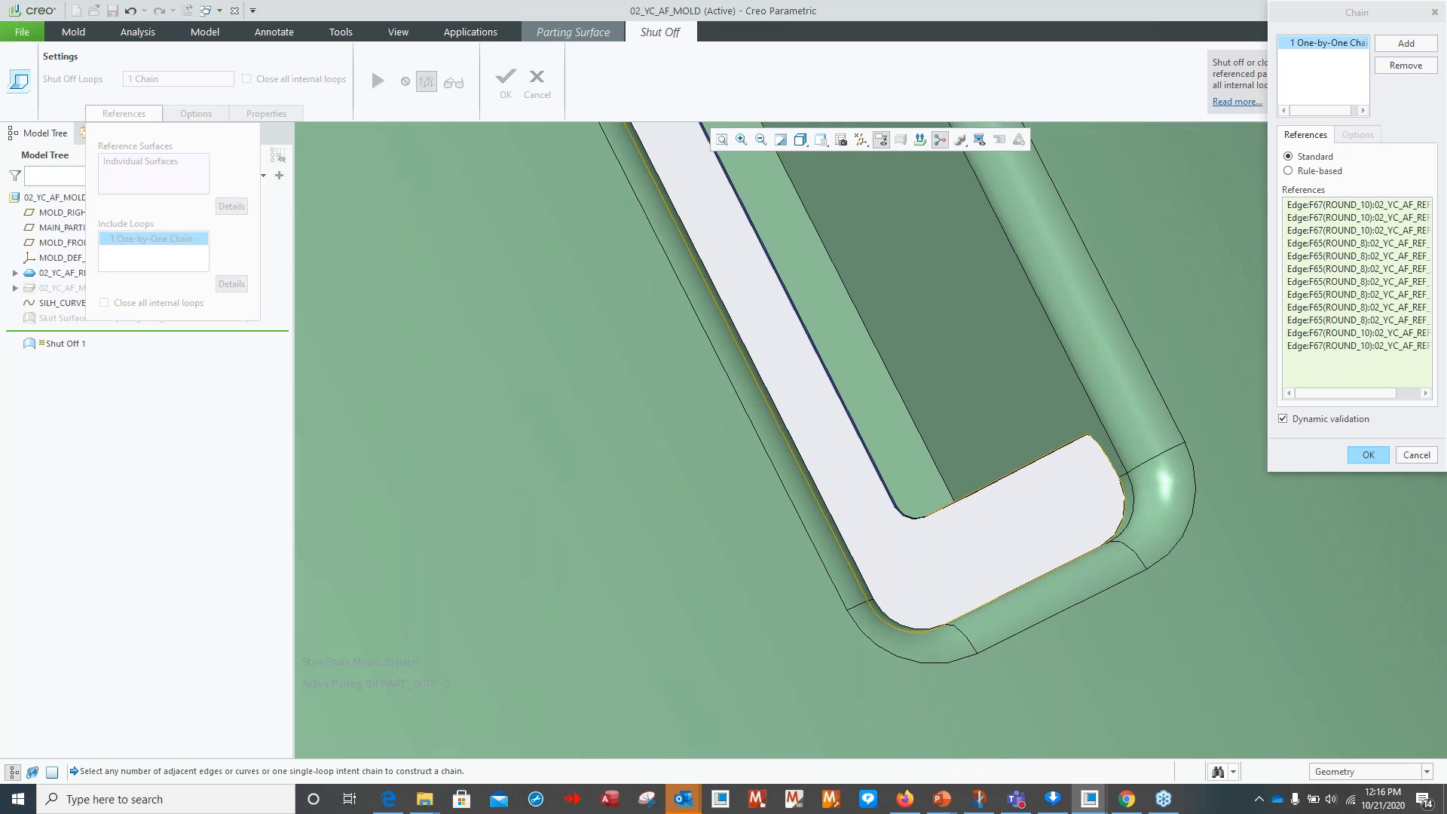
pyautogui.click(905, 517)
pyautogui.click(891, 498)
# Close the loop with the remaining inner edges at the slot's far end and accept the chain.
pyautogui.keyDown('shift'); pyautogui.moveTo(872, 432); pyautogui.dragTo(920, 526, button='middle'); pyautogui.keyUp('shift')
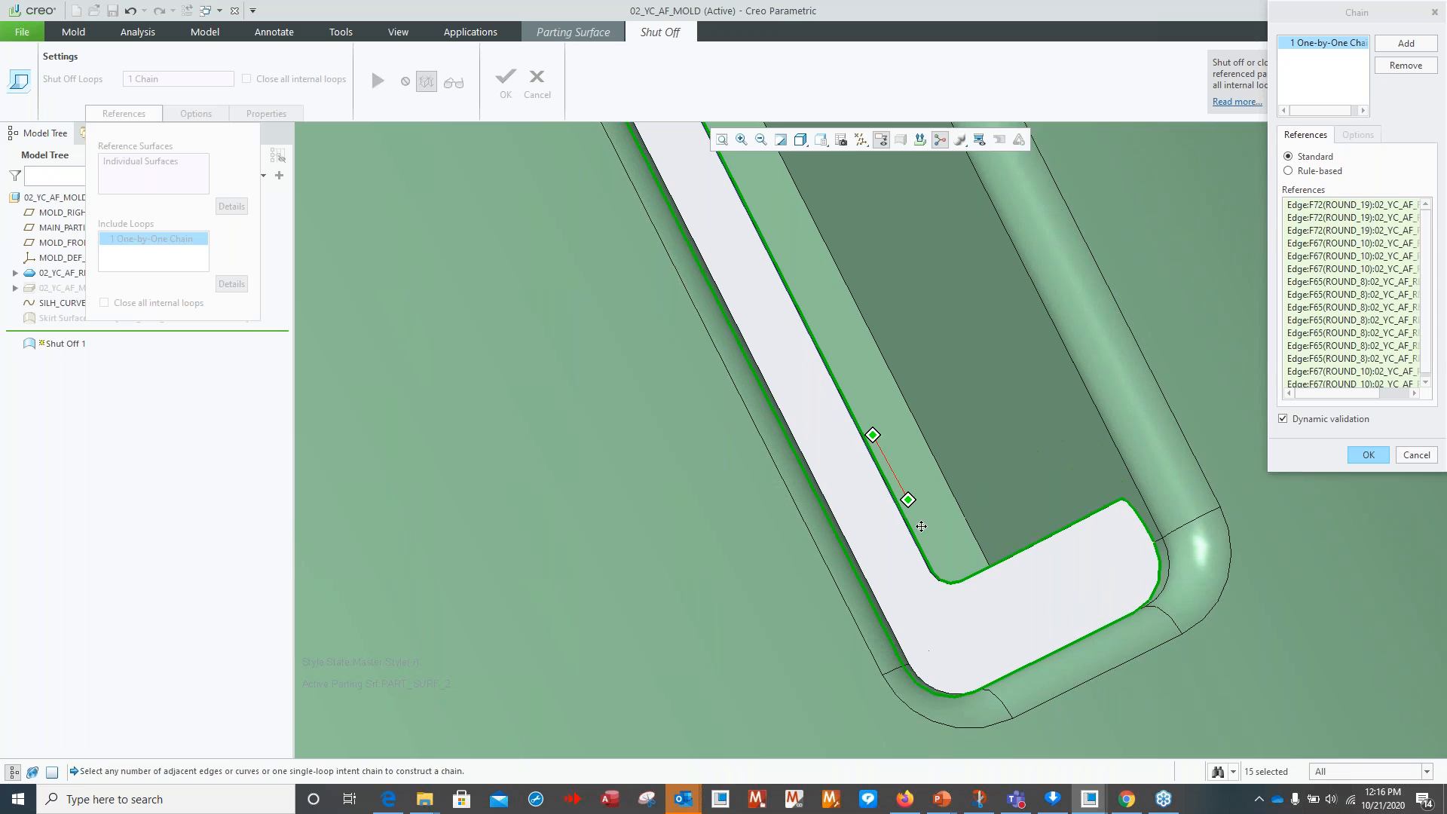
pyautogui.keyDown('shift'); pyautogui.moveTo(834, 352); pyautogui.dragTo(924, 578, button='middle'); pyautogui.keyUp('shift')
pyautogui.keyDown('shift'); pyautogui.moveTo(894, 400); pyautogui.dragTo(939, 591, button='middle'); pyautogui.keyUp('shift')
pyautogui.click(805, 428)
pyautogui.click(860, 385)
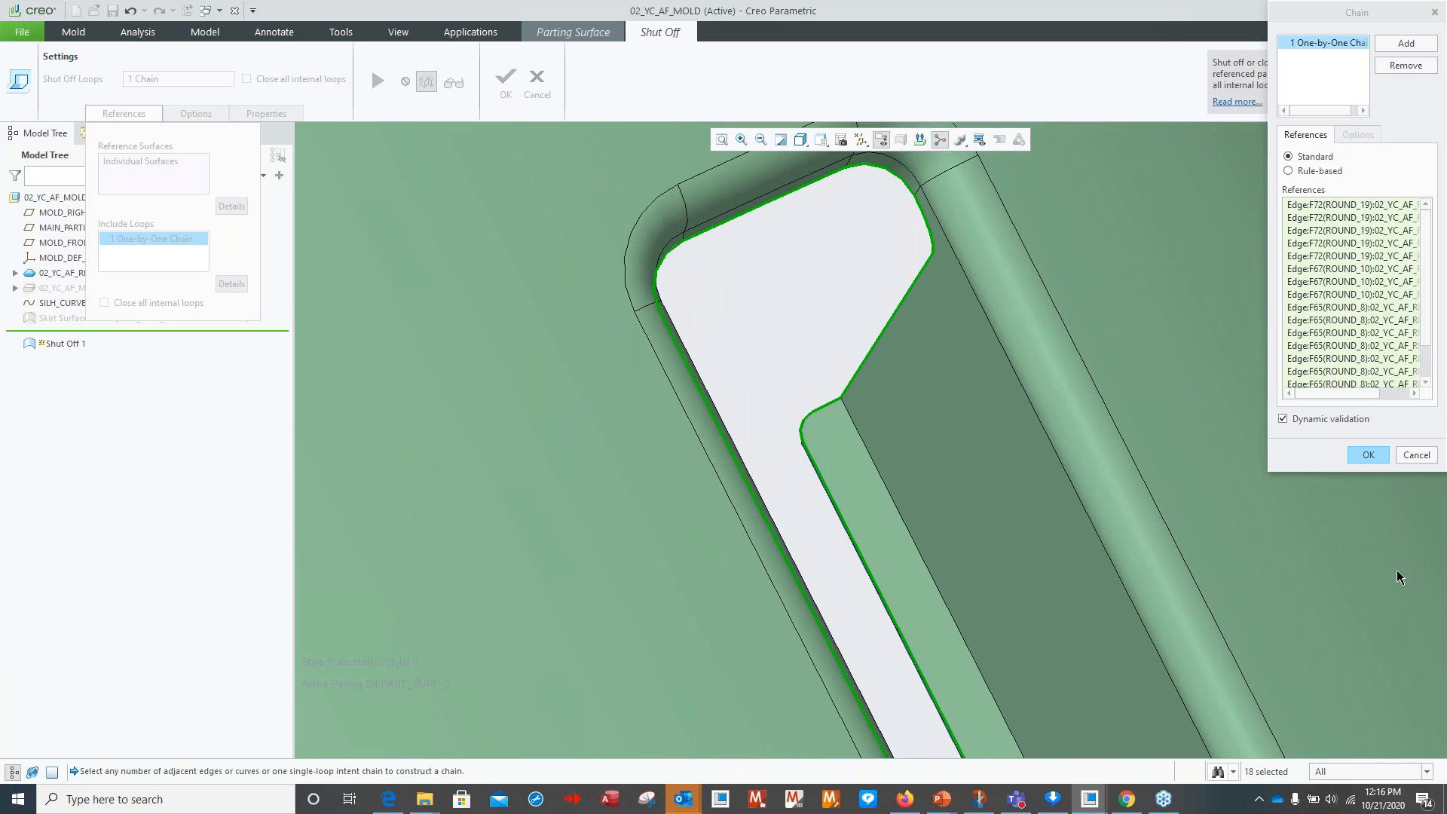
pyautogui.click(1366, 455)
# Check the shut off preview from inside the bottle body and complete the Shut Off feature.
pyautogui.scroll(-5, 942, 460)
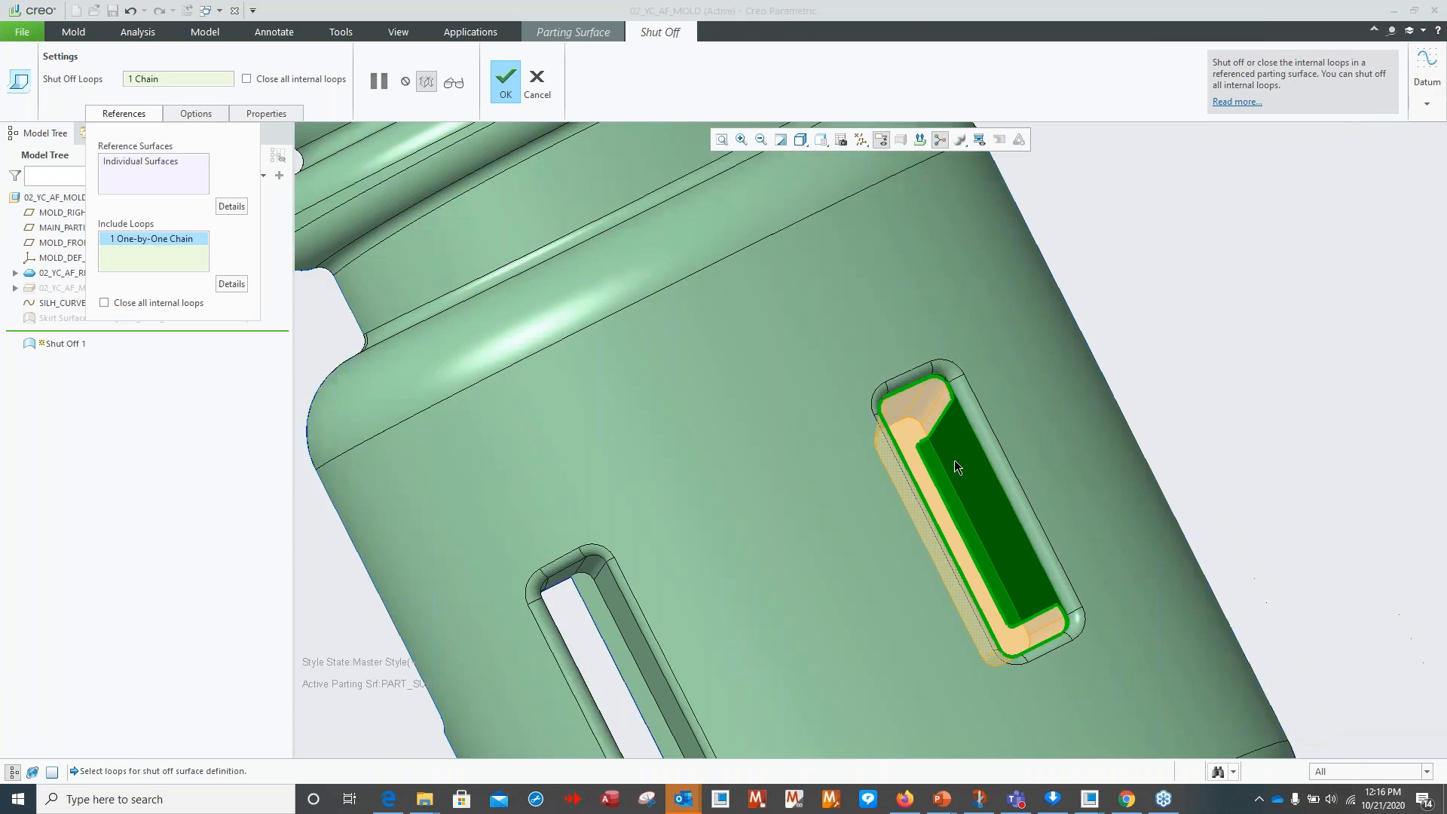
pyautogui.moveTo(918, 465); pyautogui.dragTo(482, 175, button='middle')
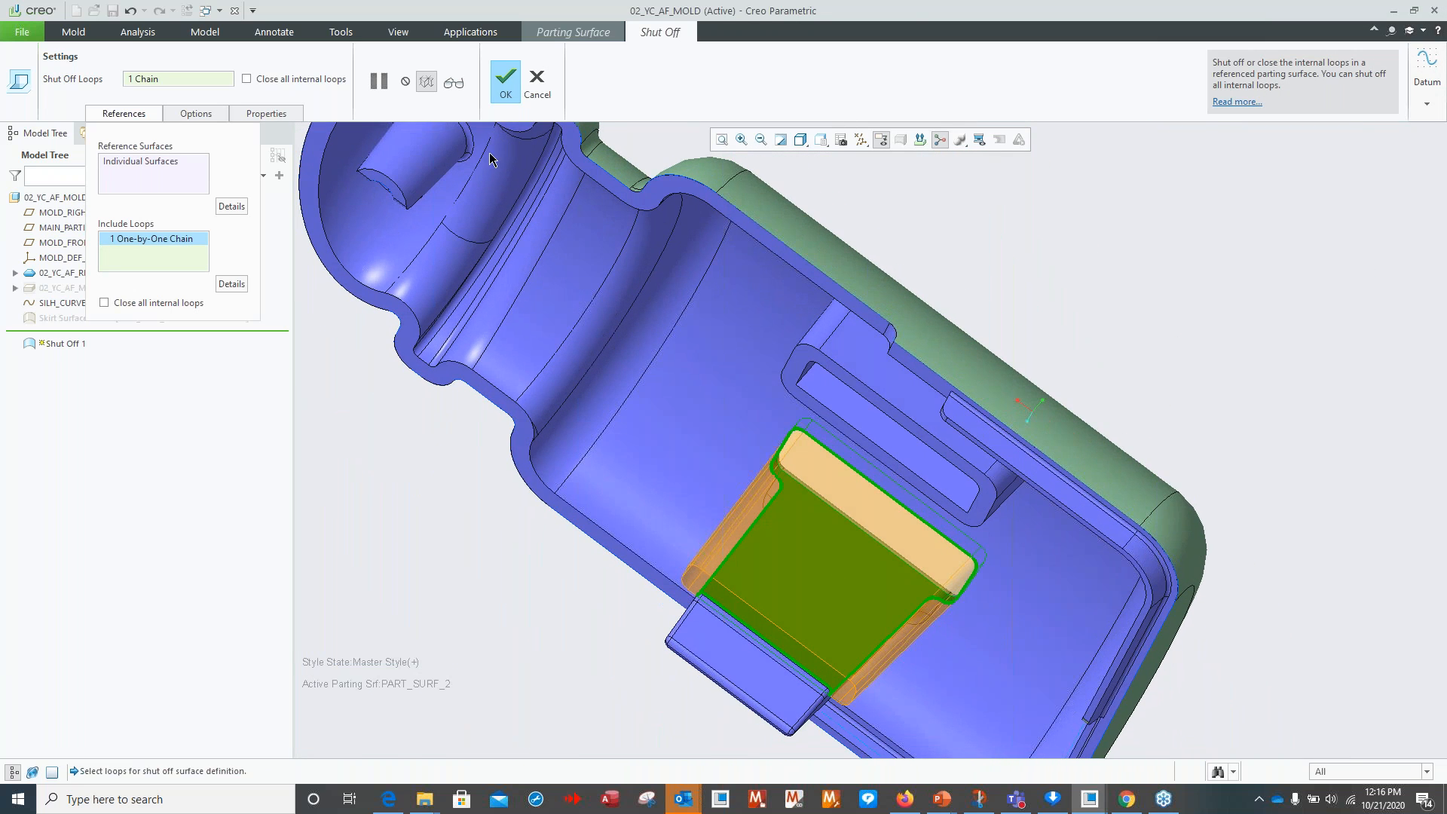
pyautogui.click(505, 93)
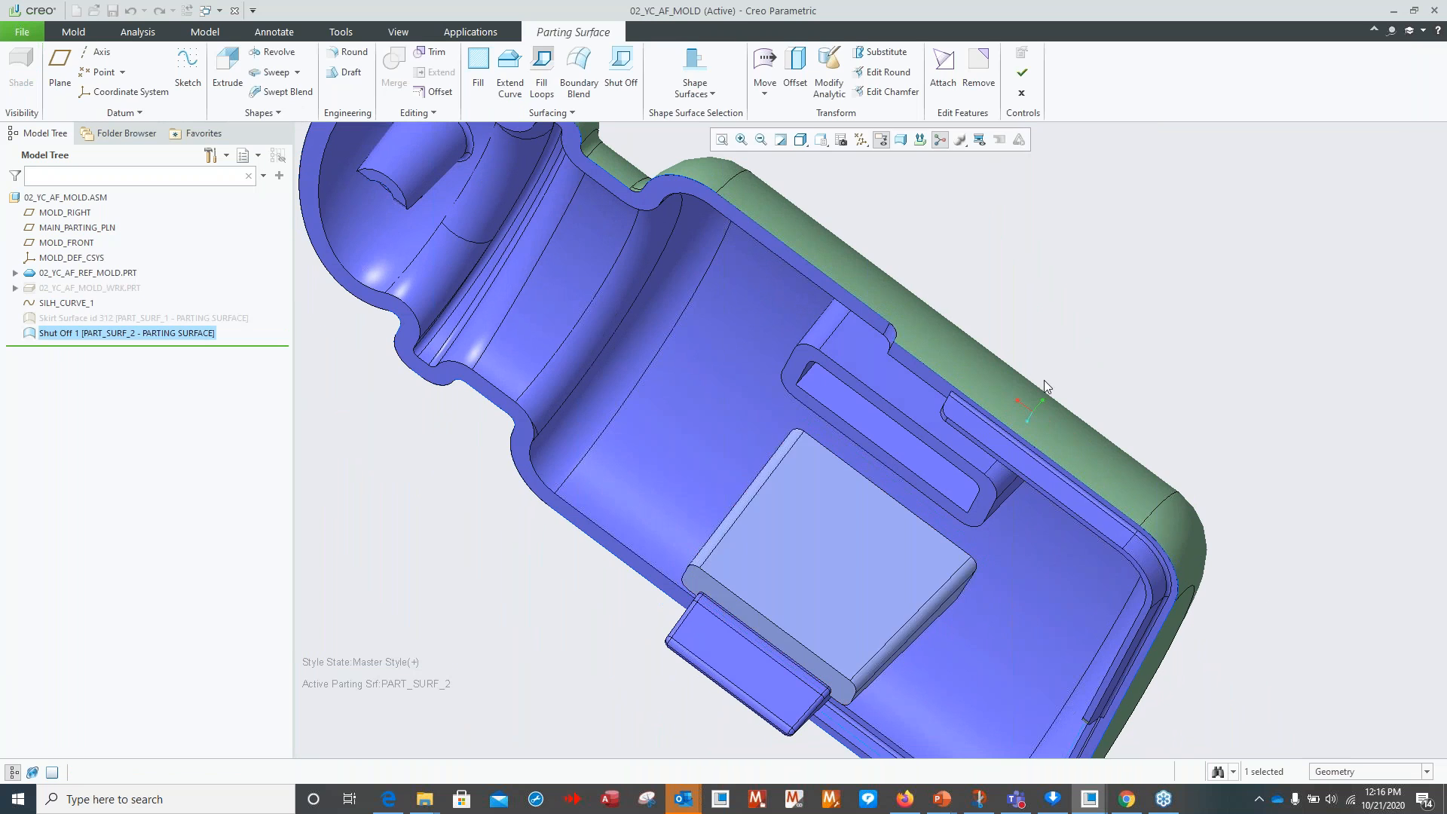
# Show the hidden skirt parting surface and the 02_YC_AF_MOLD_WRK.PRT workpiece, and finish the parting surface.
pyautogui.scroll(-4, 1043, 380)
pyautogui.click(165, 316)
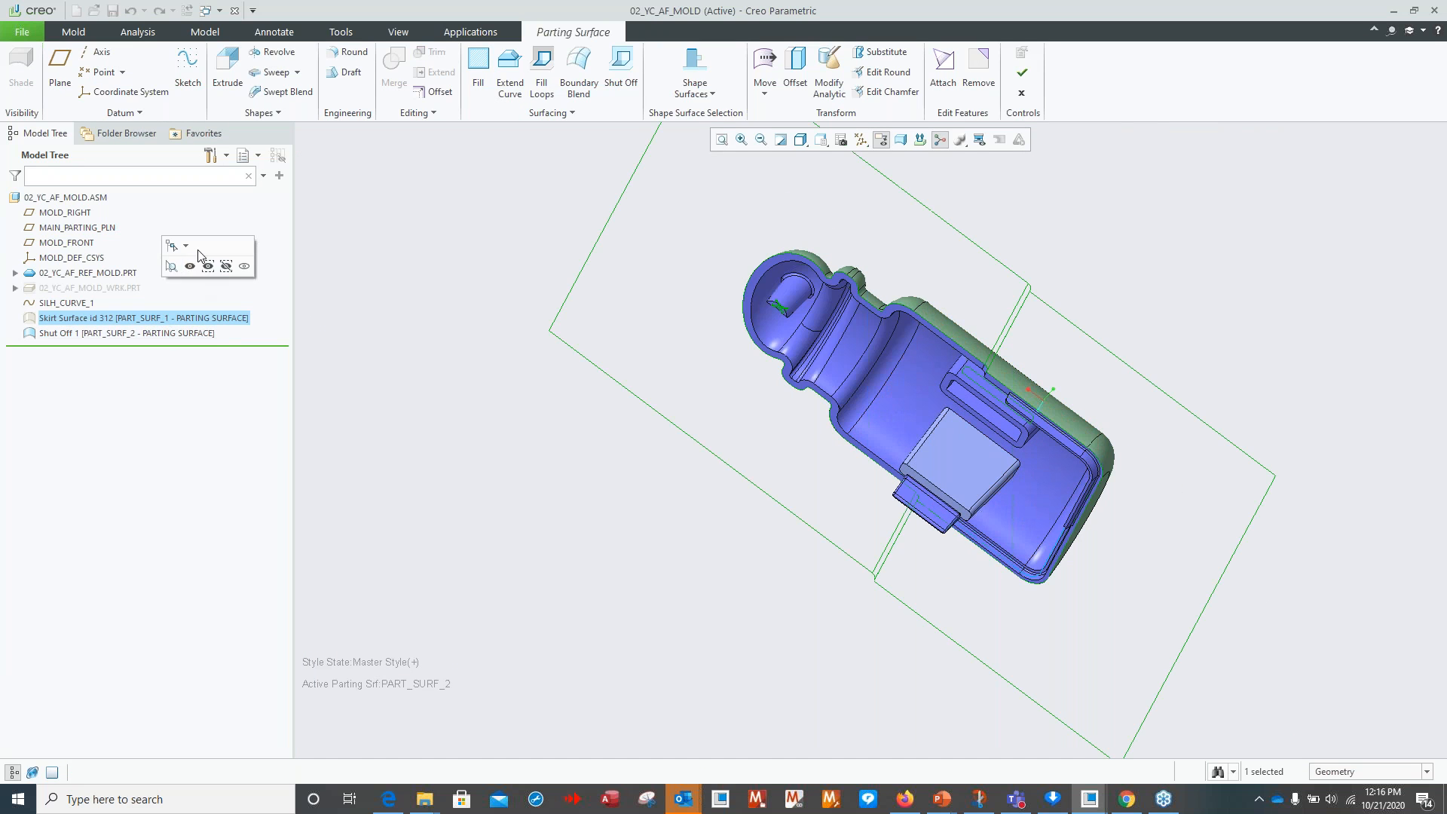
pyautogui.click(178, 260)
pyautogui.click(115, 287)
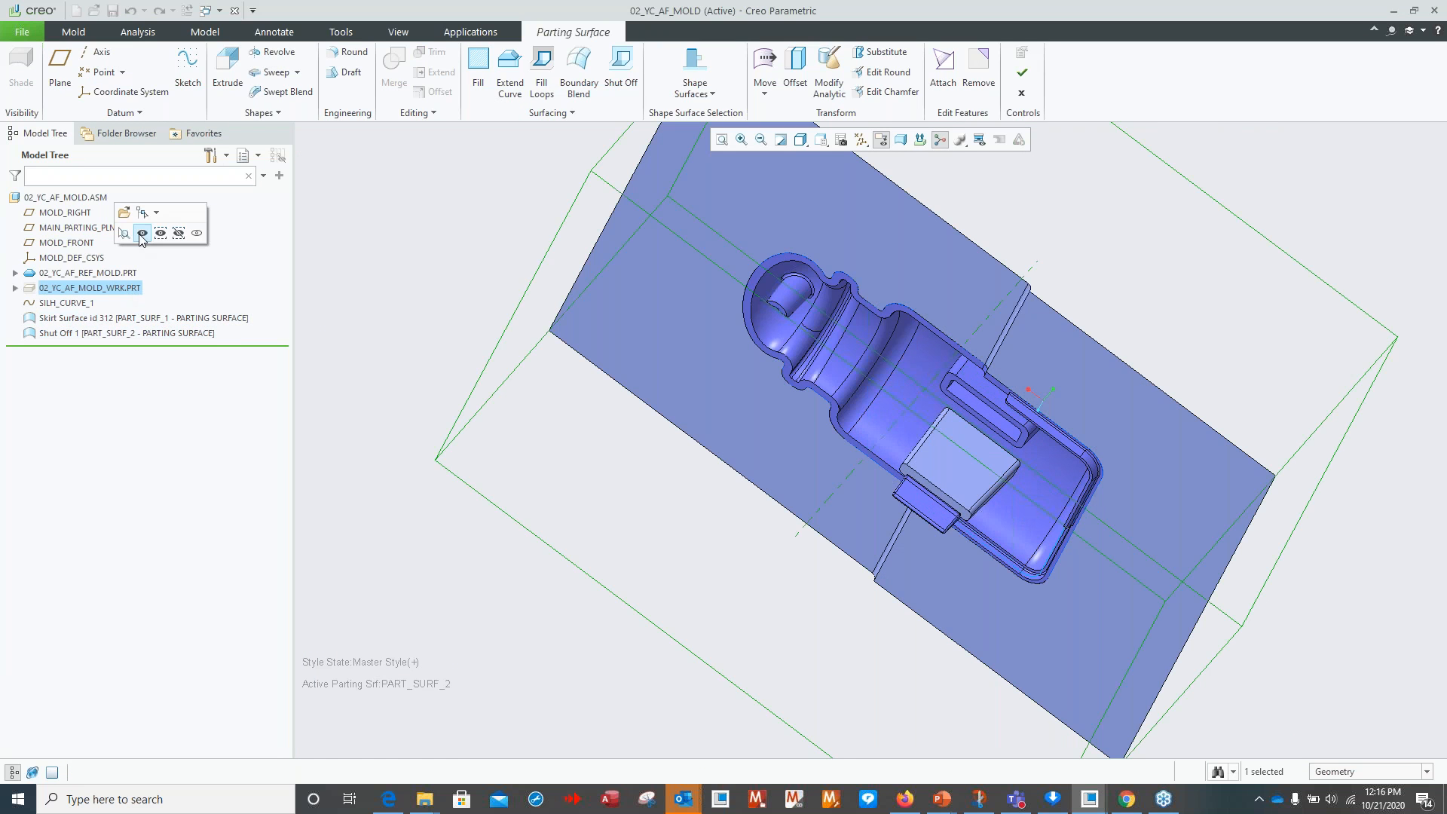
pyautogui.moveTo(377, 249)
pyautogui.mouseDown(button='middle')
pyautogui.moveTo(420, 430)
pyautogui.moveTo(586, 382)
pyautogui.moveTo(585, 465)
pyautogui.moveTo(529, 437)
pyautogui.mouseUp(button='middle')
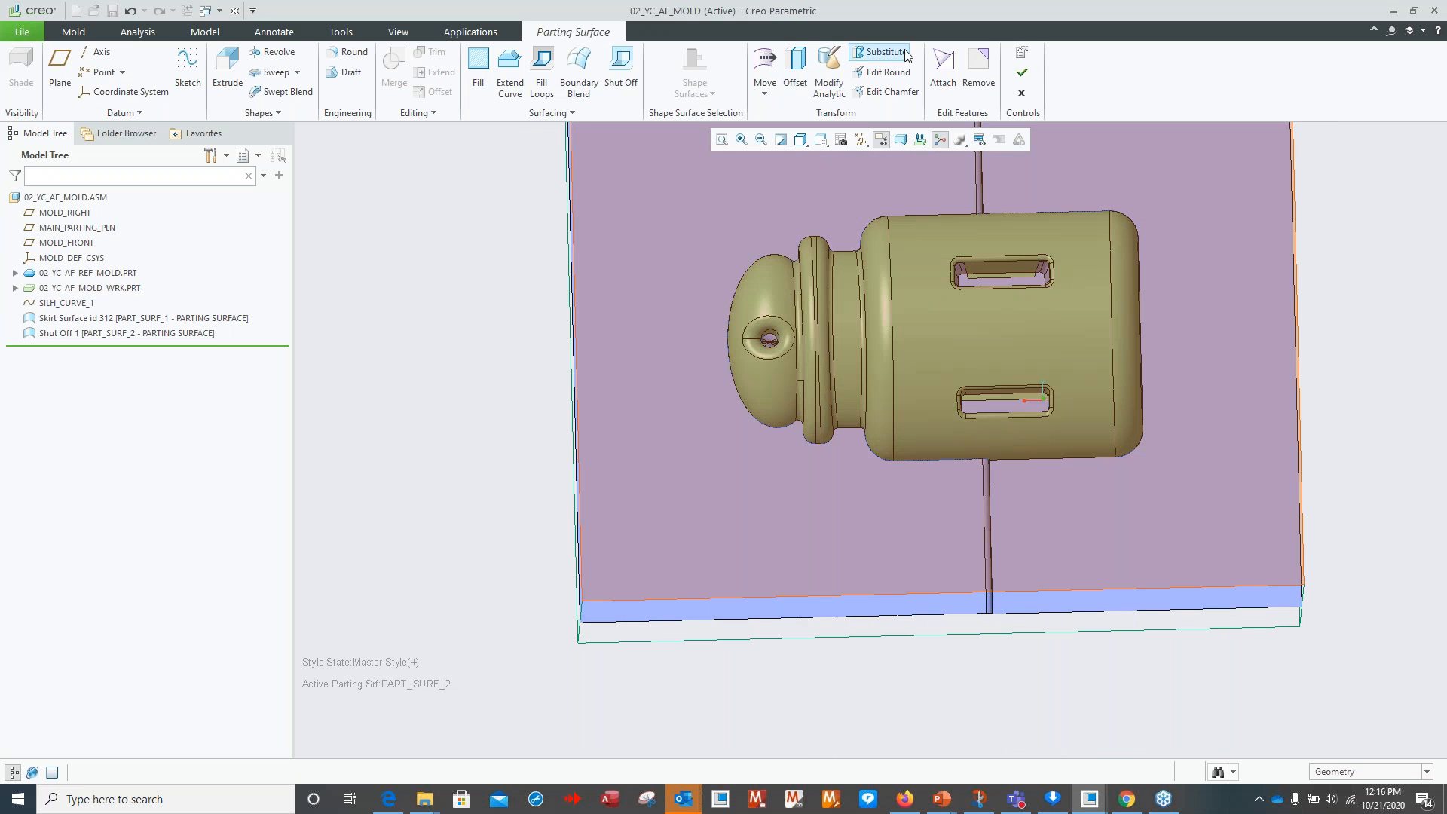
pyautogui.click(1023, 73)
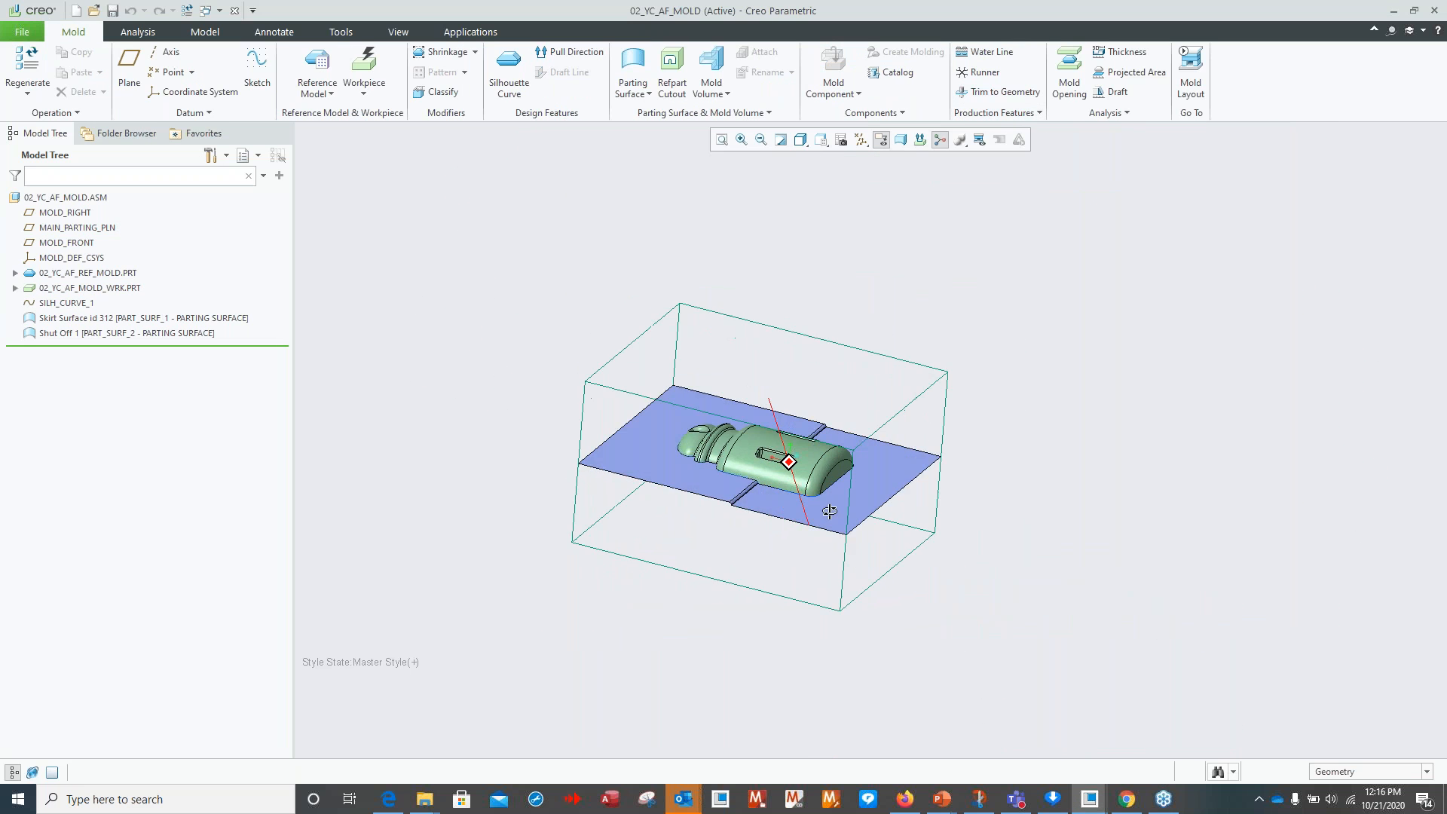
# Set the display style of the 02_YC_AF_MOLD_WRK.PRT workpiece to transparent shading.
pyautogui.click(95, 290)
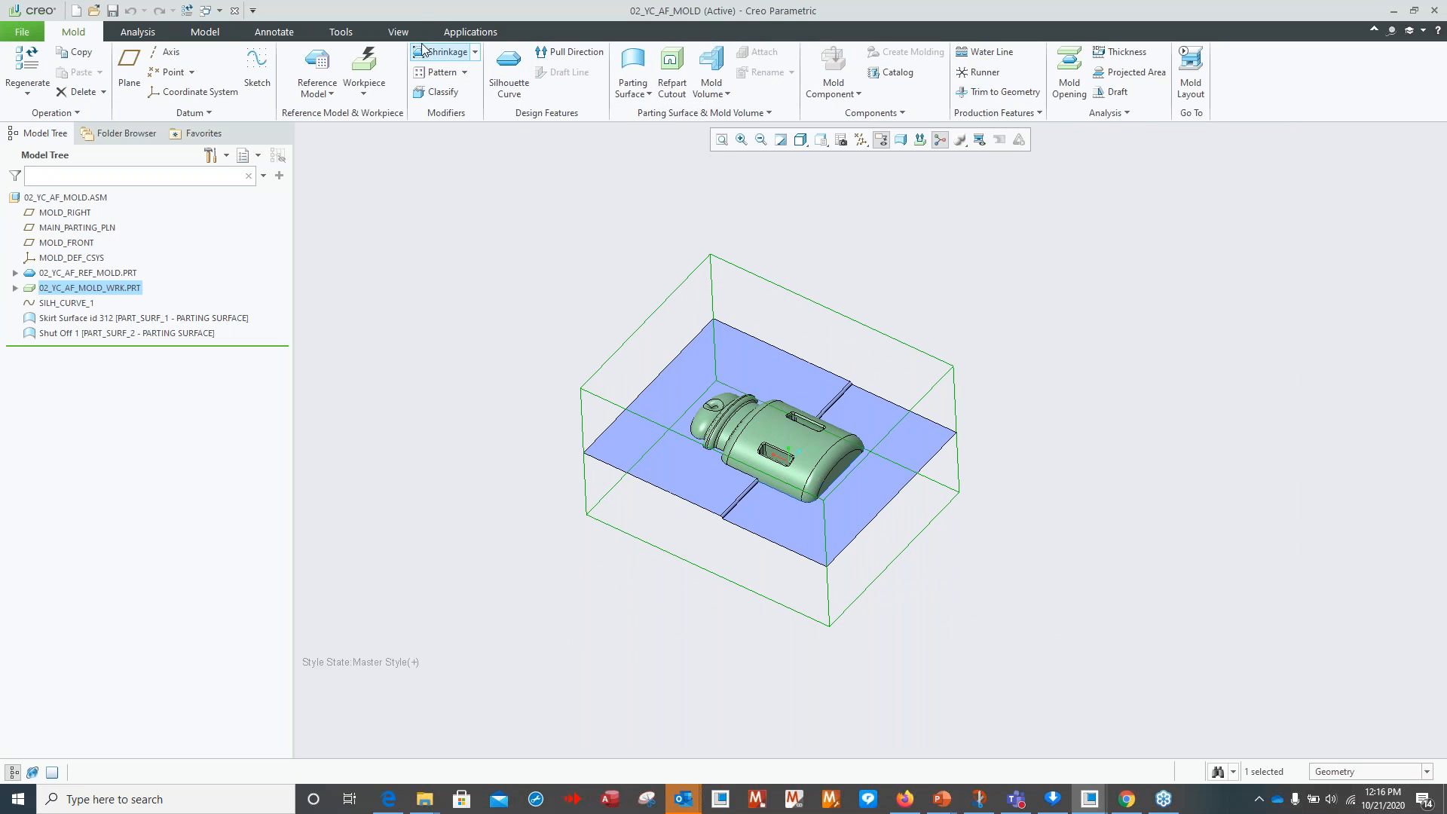
pyautogui.click(399, 32)
pyautogui.click(785, 114)
pyautogui.moveTo(751, 140)
pyautogui.click(942, 163)
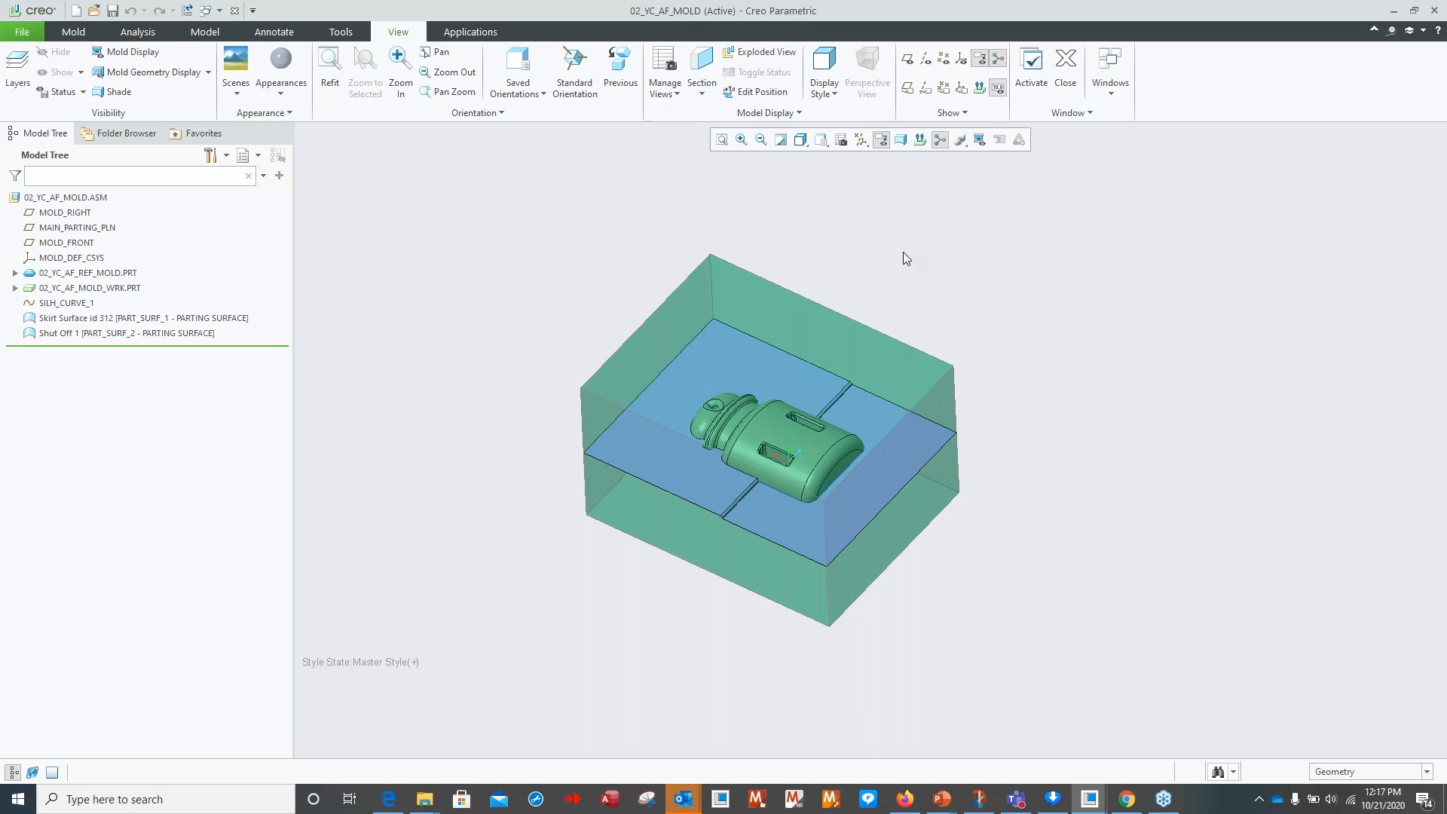
pyautogui.scroll(1, 866, 300)
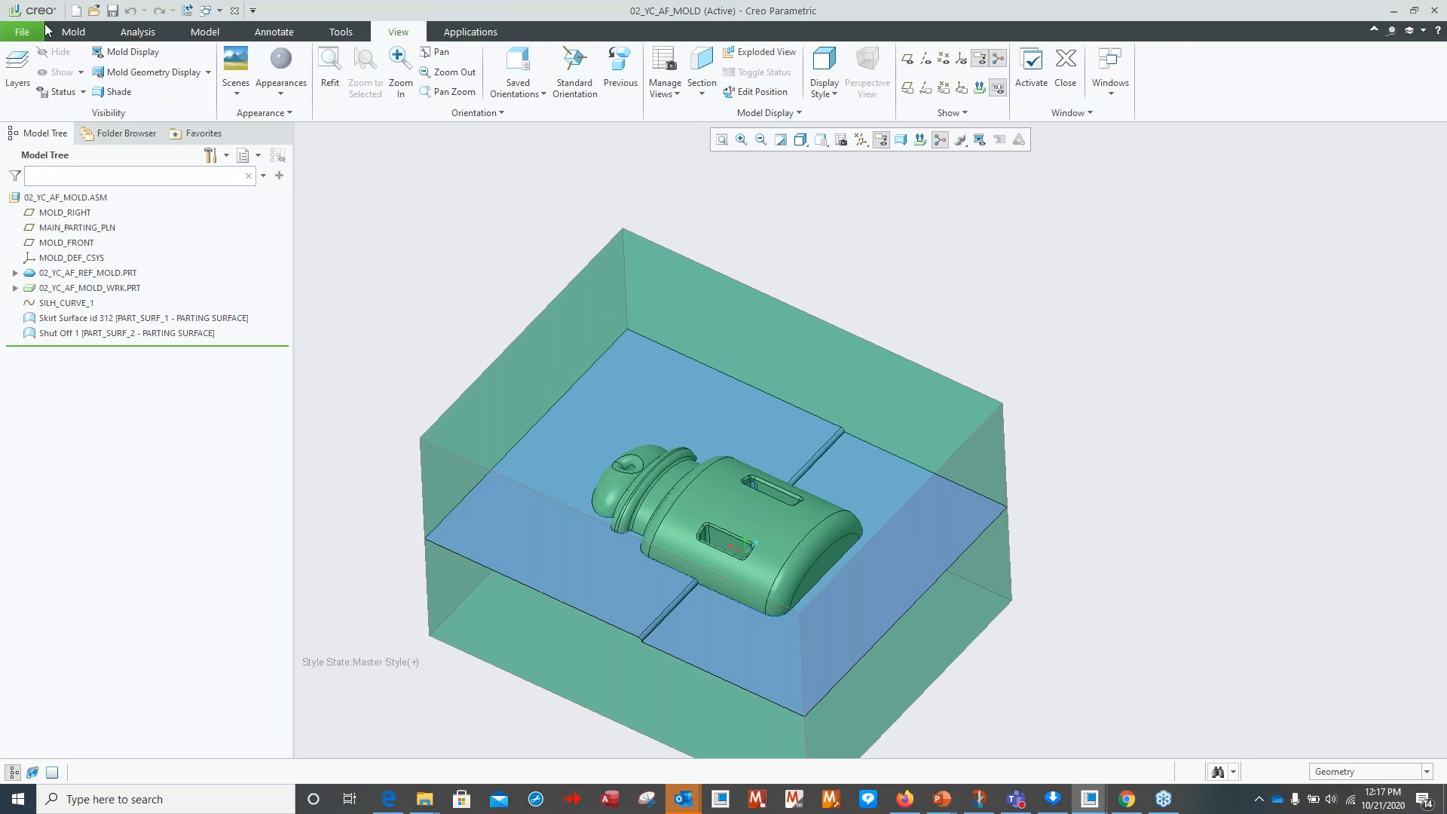
# Create a Refpart Cutout that subtracts the reference part from the workpiece.
pyautogui.click(70, 33)
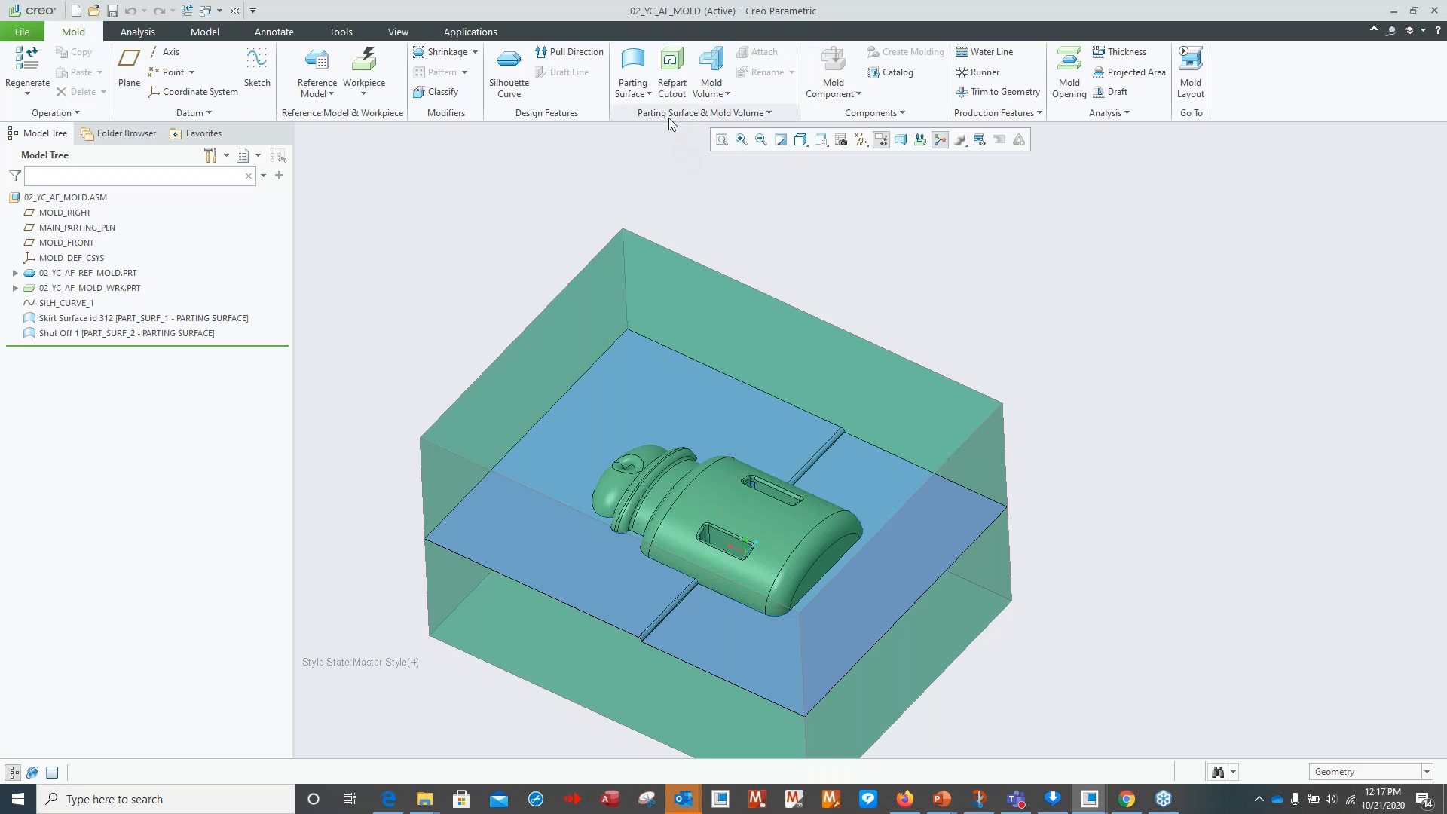
pyautogui.click(672, 84)
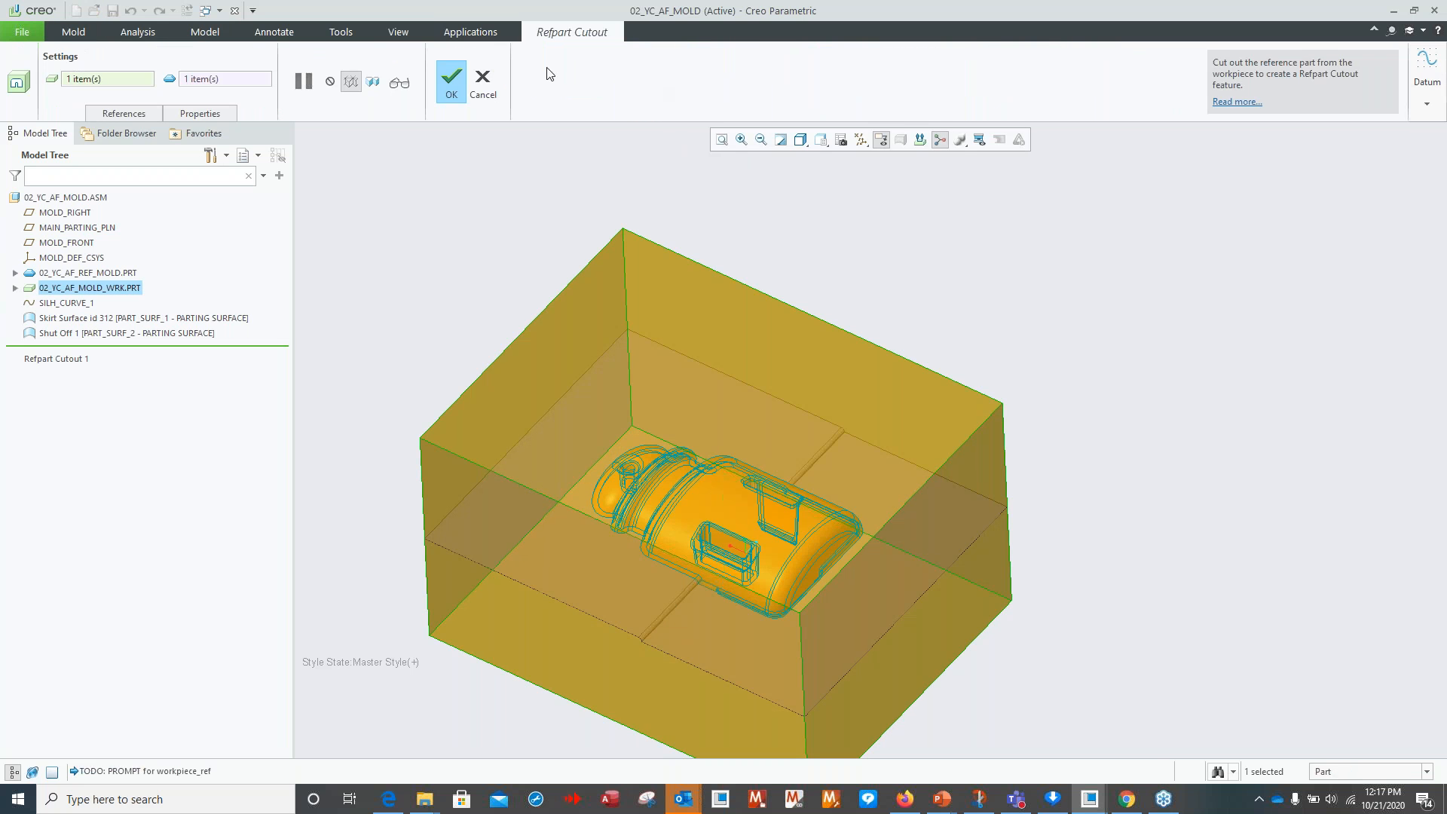
pyautogui.click(446, 83)
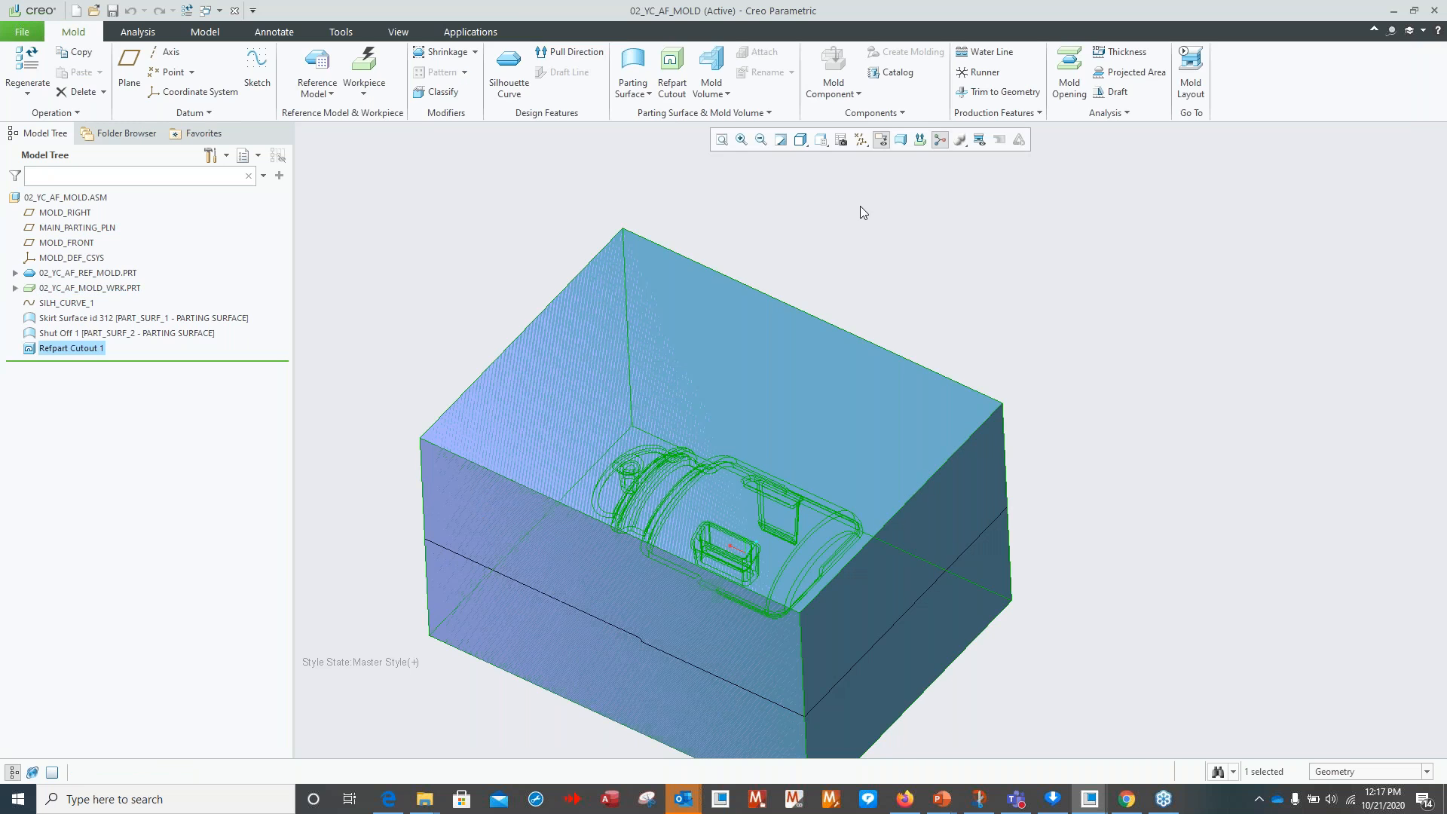
# Create a Volume Split of the refpart cutout volume using both the skirt and shut off parting surfaces.
pyautogui.moveTo(821, 326); pyautogui.dragTo(976, 298, button='middle')
pyautogui.click(711, 92)
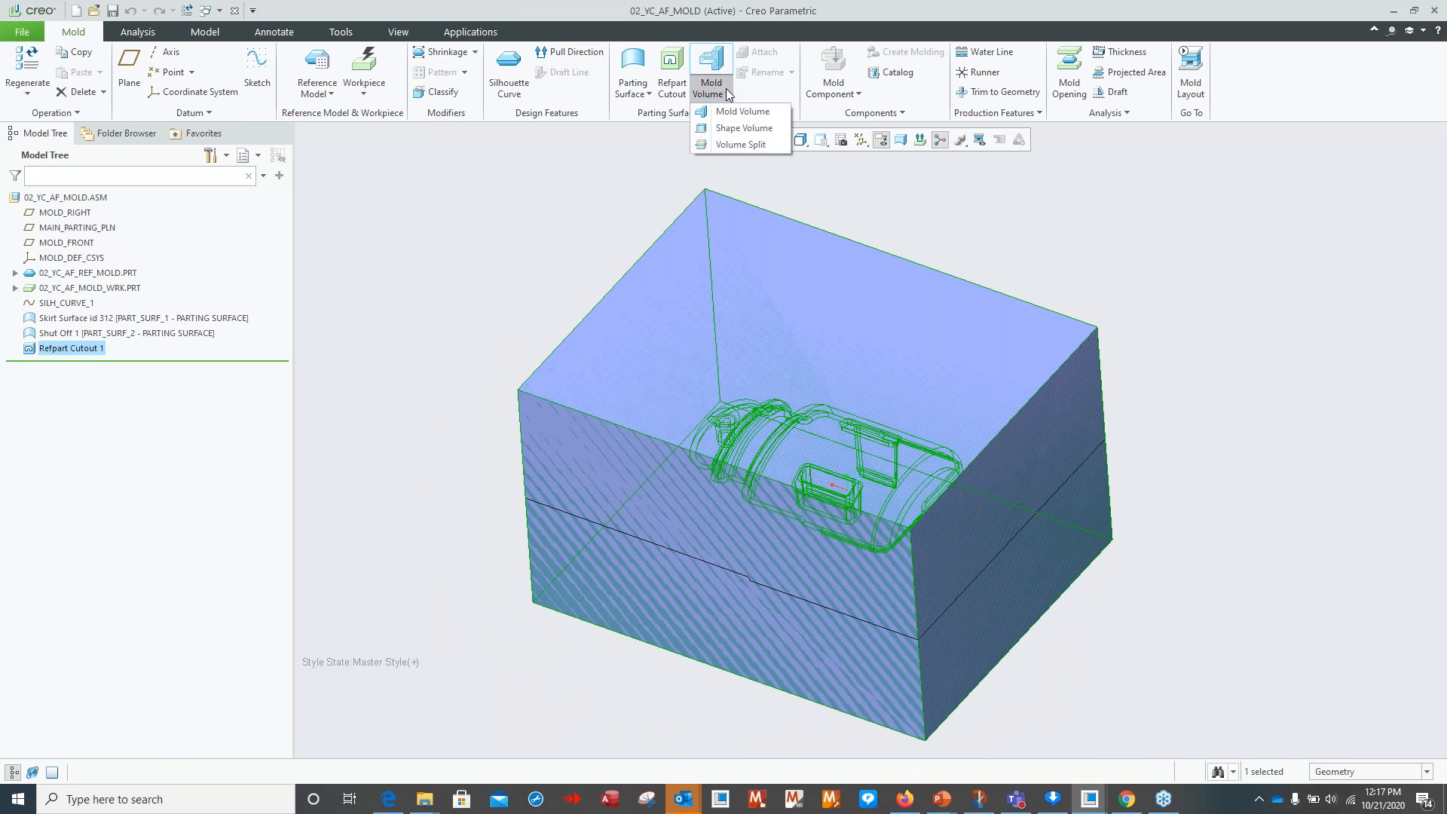
pyautogui.click(735, 143)
pyautogui.click(800, 324)
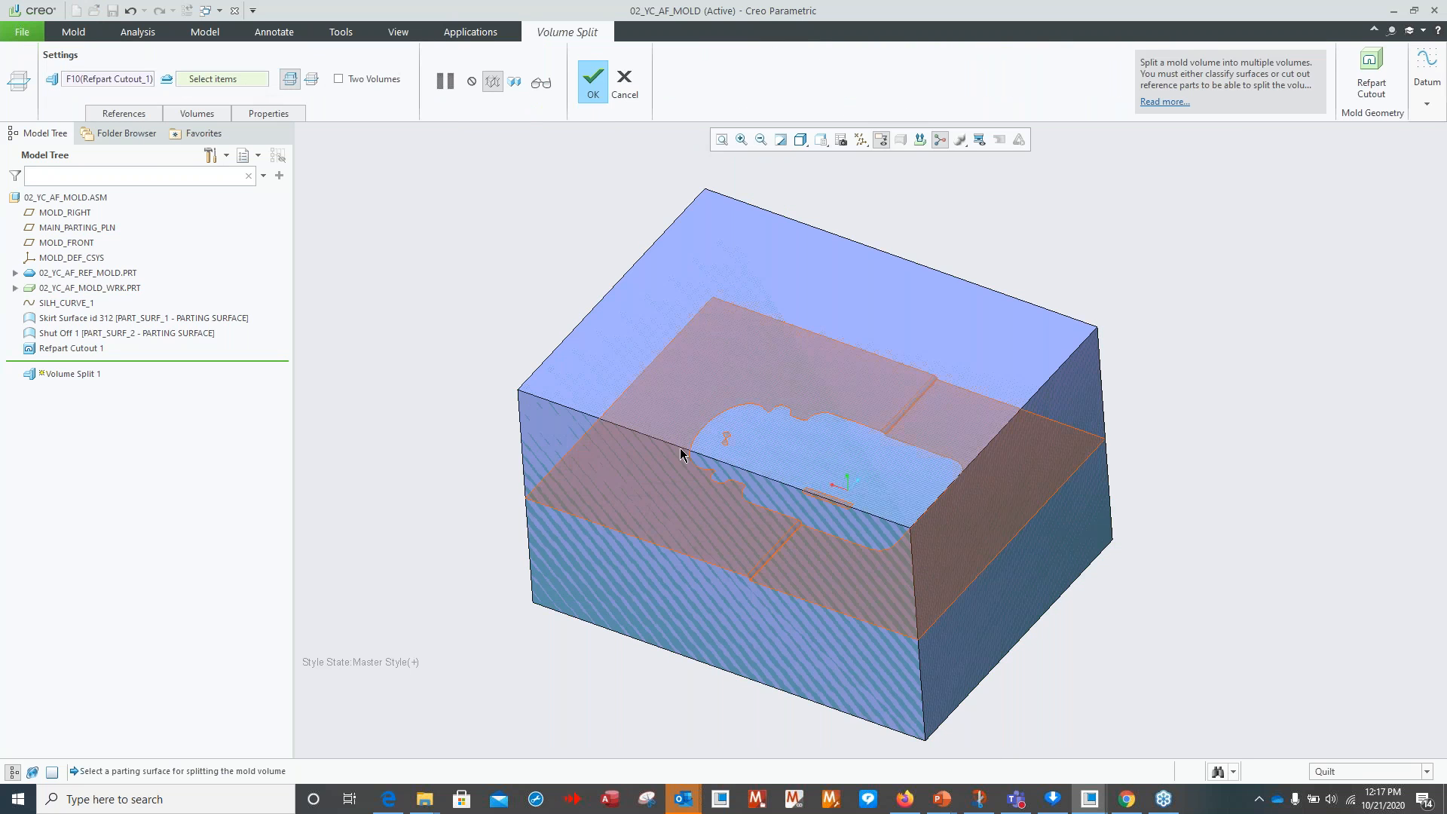
pyautogui.click(801, 569)
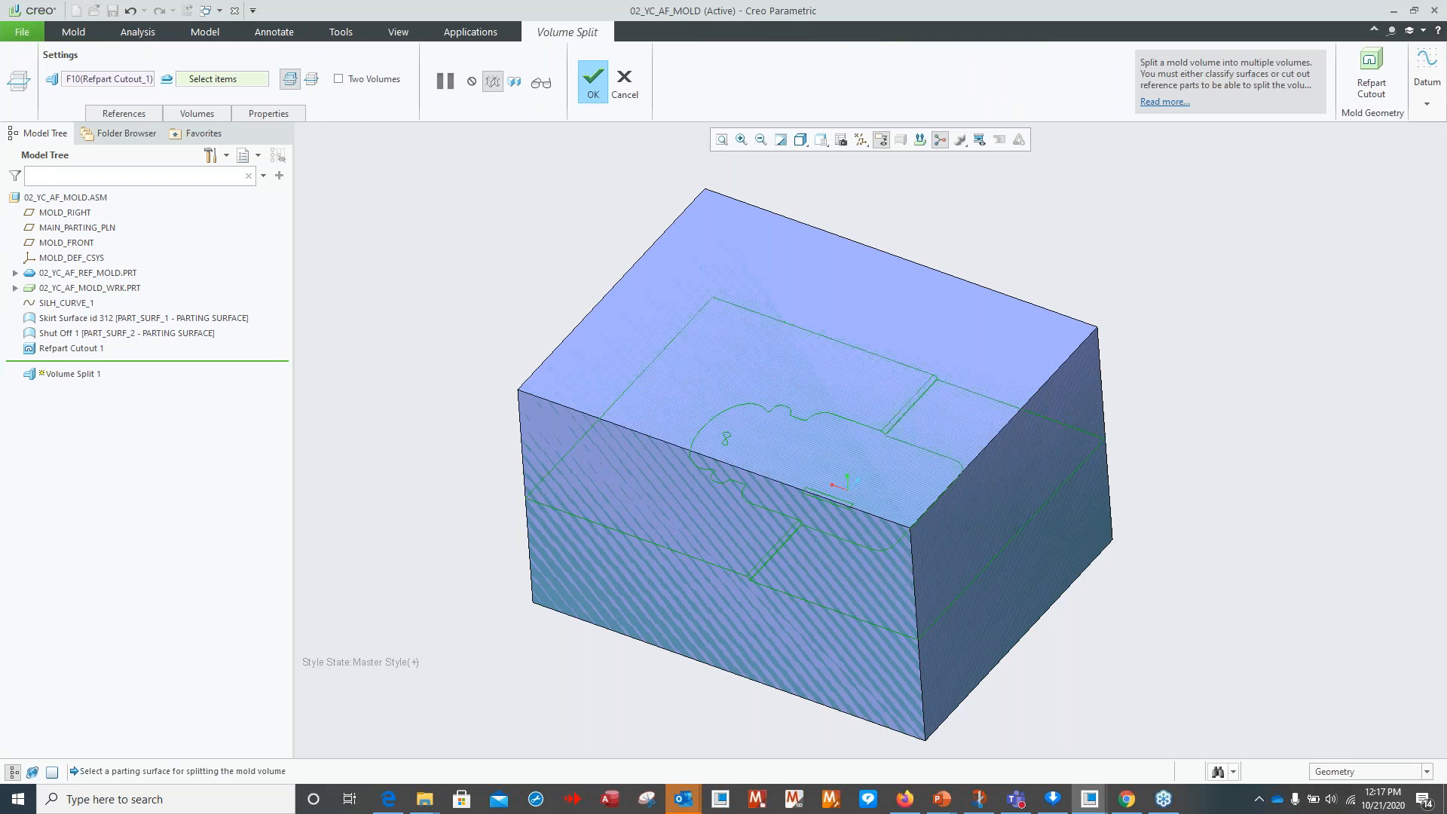
pyautogui.keyDown('ctrl'); pyautogui.click(883, 466); pyautogui.keyUp('ctrl')
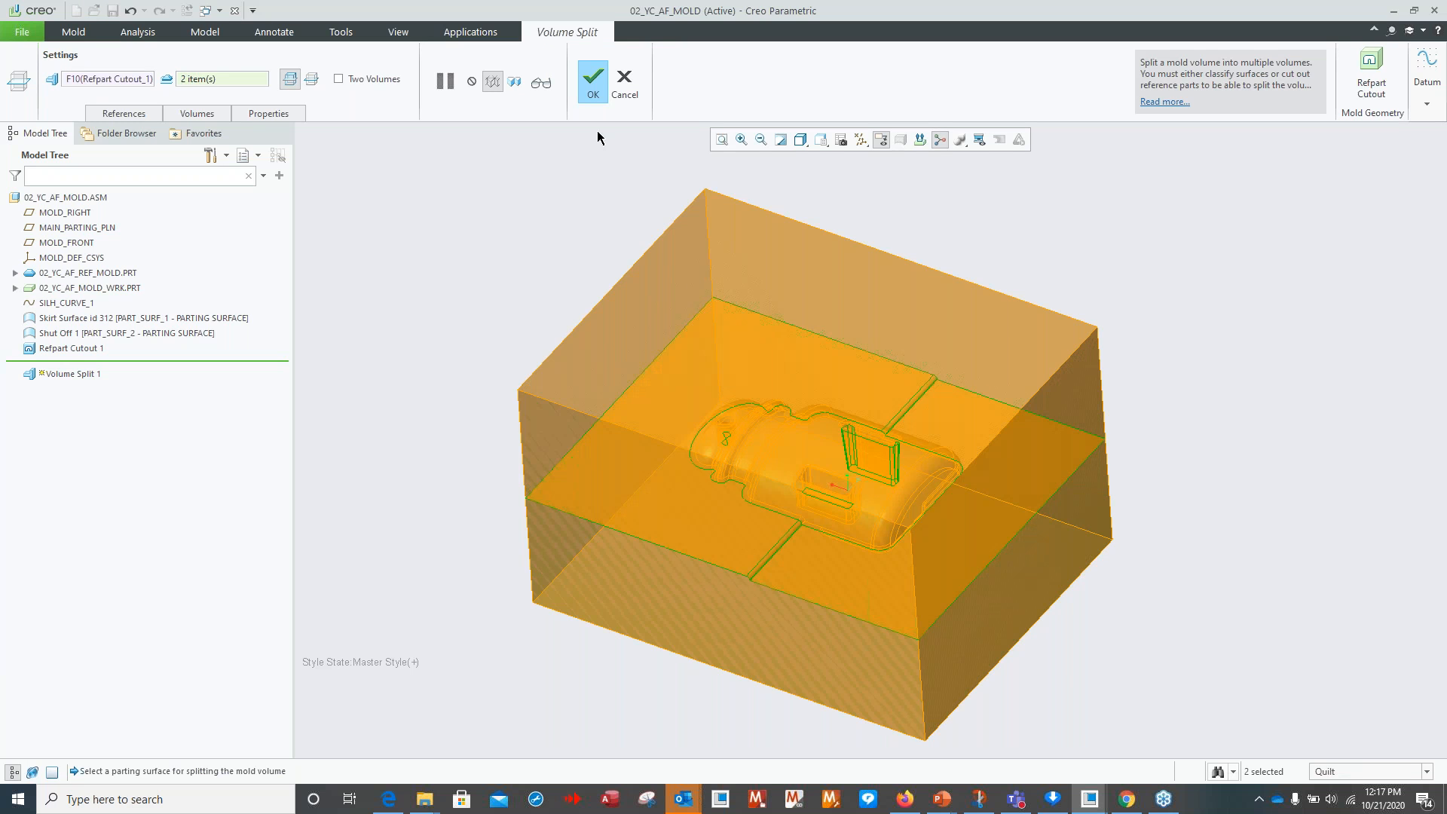
pyautogui.click(593, 78)
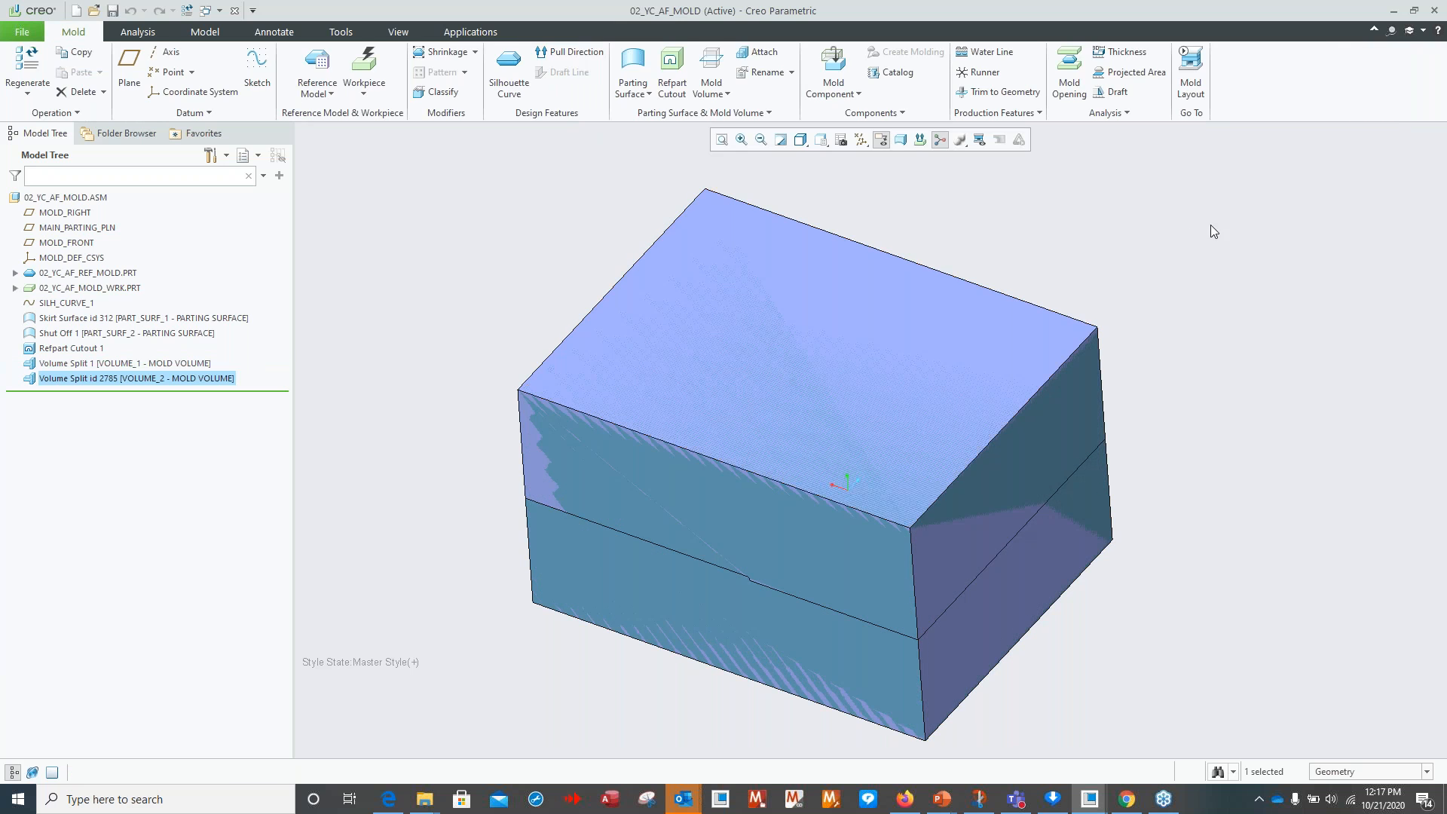
# Create cavity insert mold components from both mold volumes, VOLUME_1 and VOLUME_2.
pyautogui.click(860, 93)
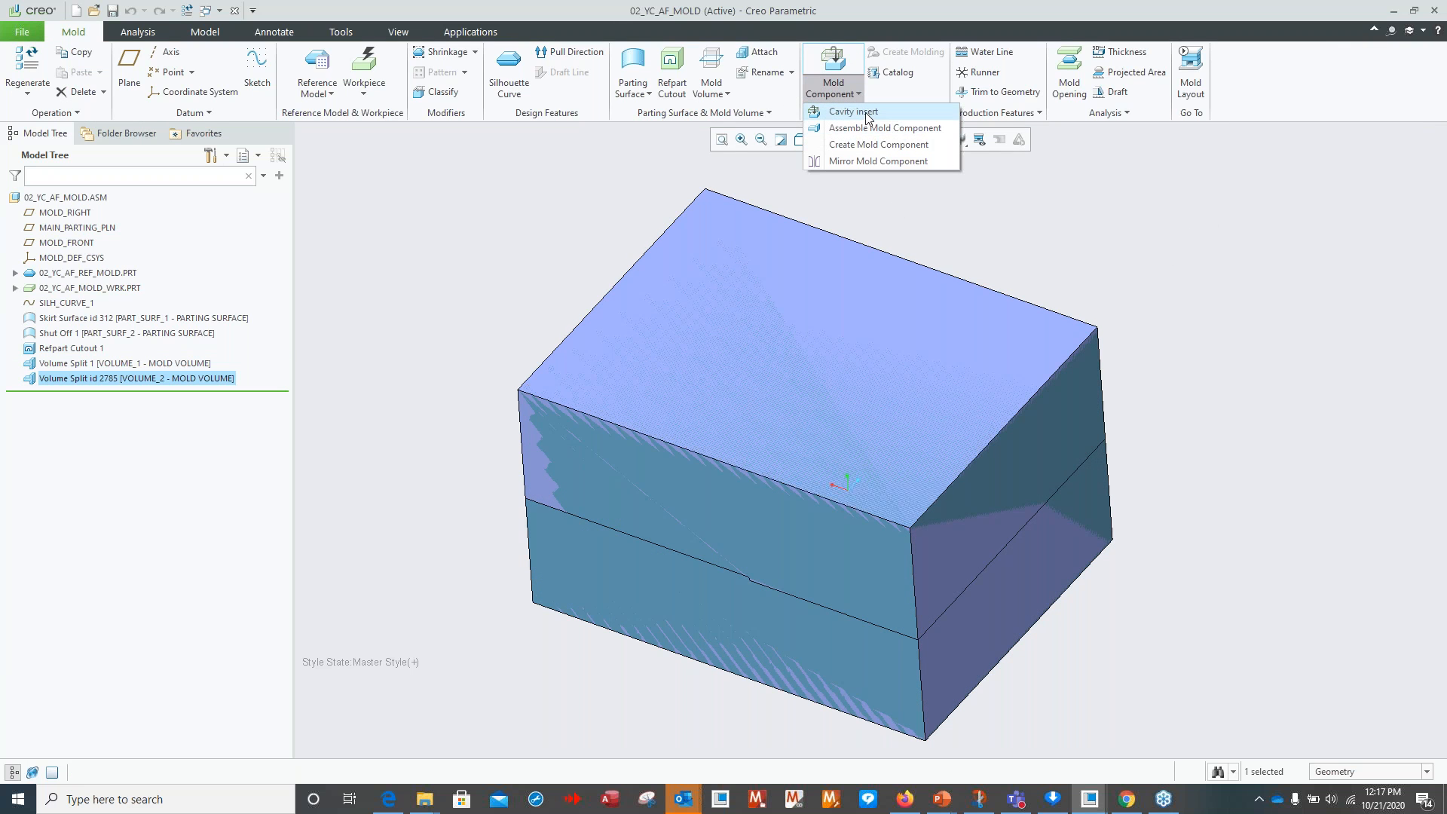
pyautogui.click(866, 113)
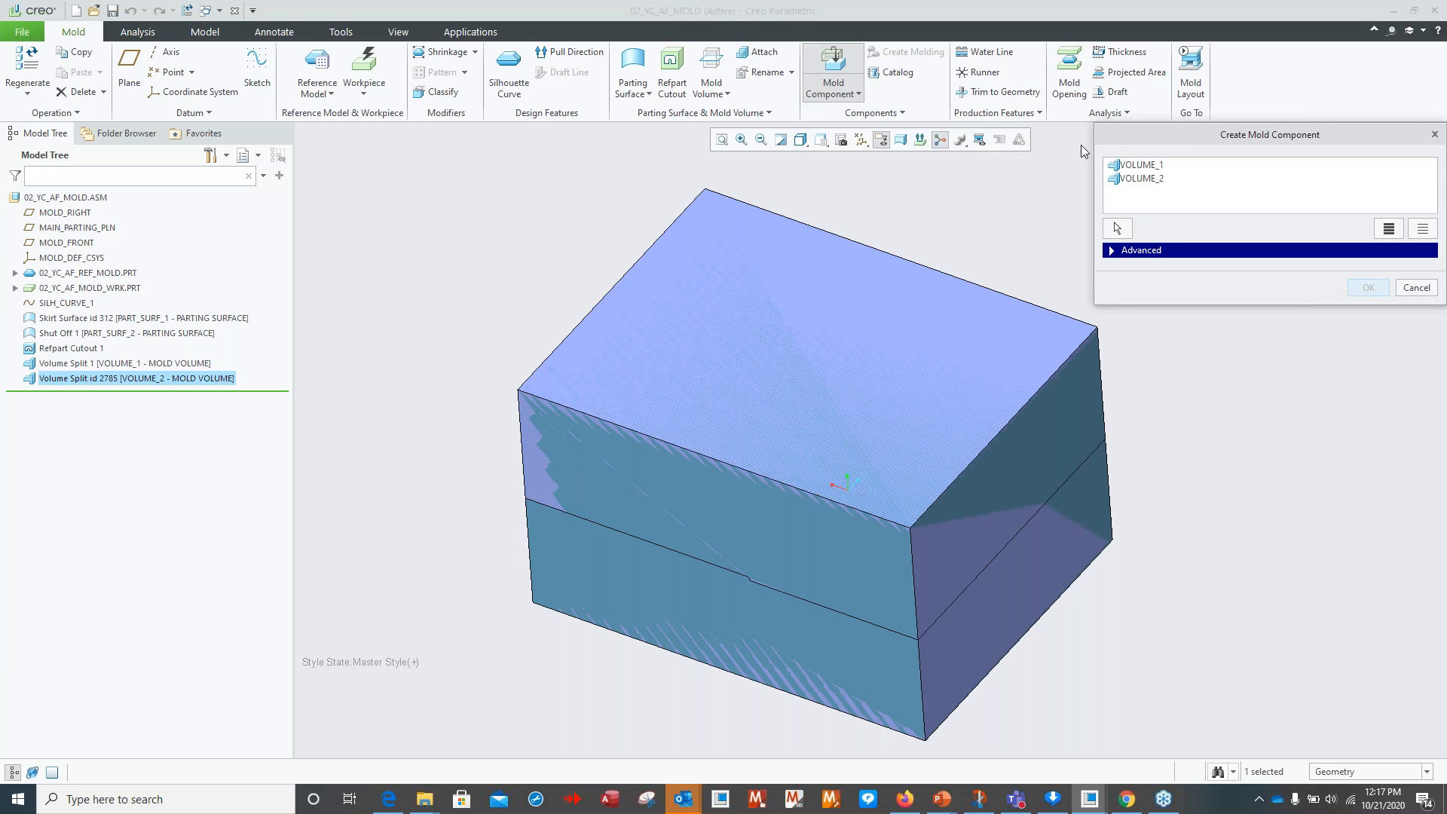
pyautogui.click(1135, 170)
pyautogui.keyDown('ctrl'); pyautogui.click(1141, 181); pyautogui.keyUp('ctrl')
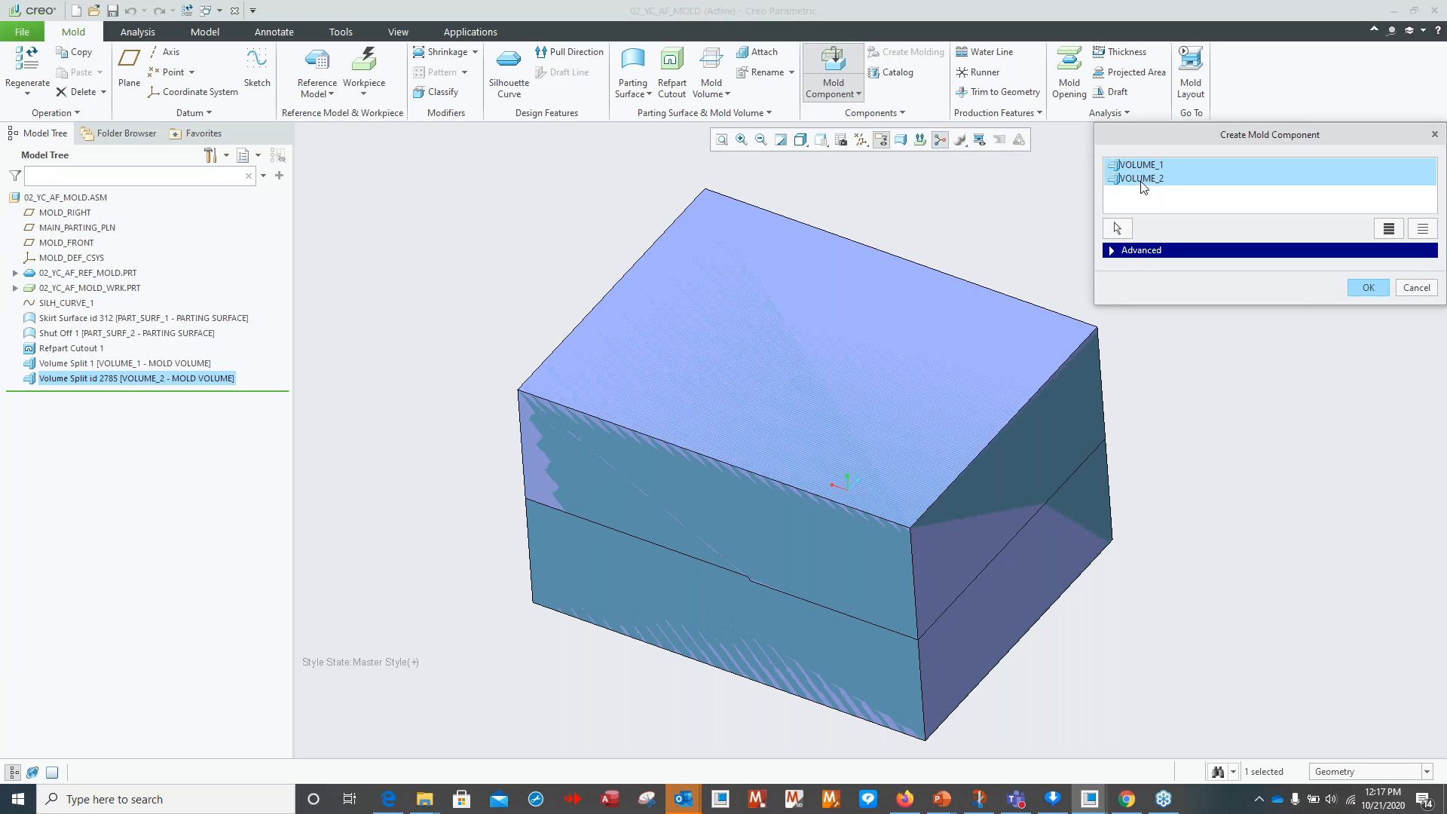
pyautogui.click(1367, 290)
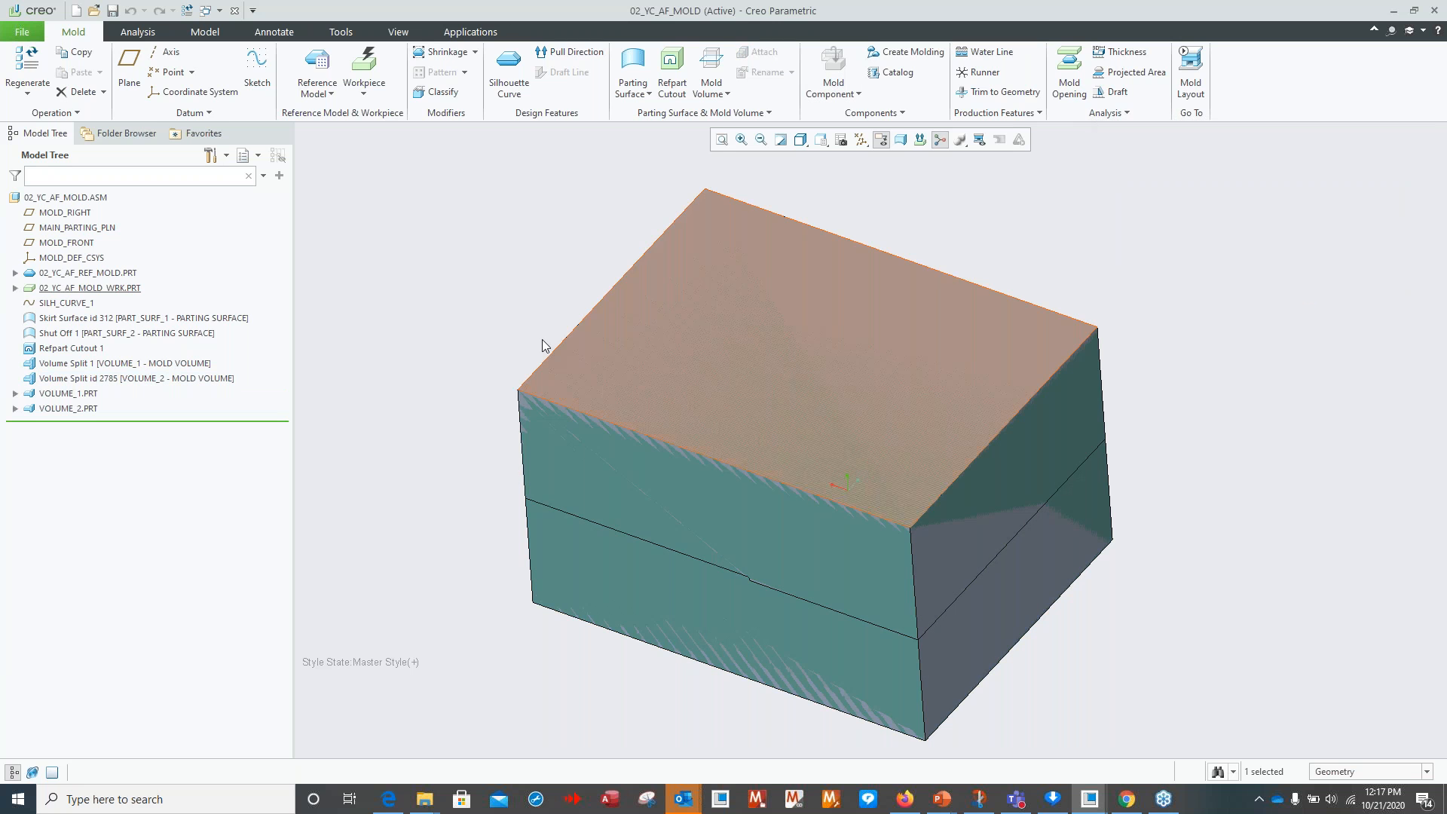
# Hide the workpiece, silhouette curve, both parting surfaces and refpart cutout, selecting the range through the second volume split.
pyautogui.click(83, 382)
pyautogui.keyDown('shift'); pyautogui.click(89, 288); pyautogui.keyUp('shift')
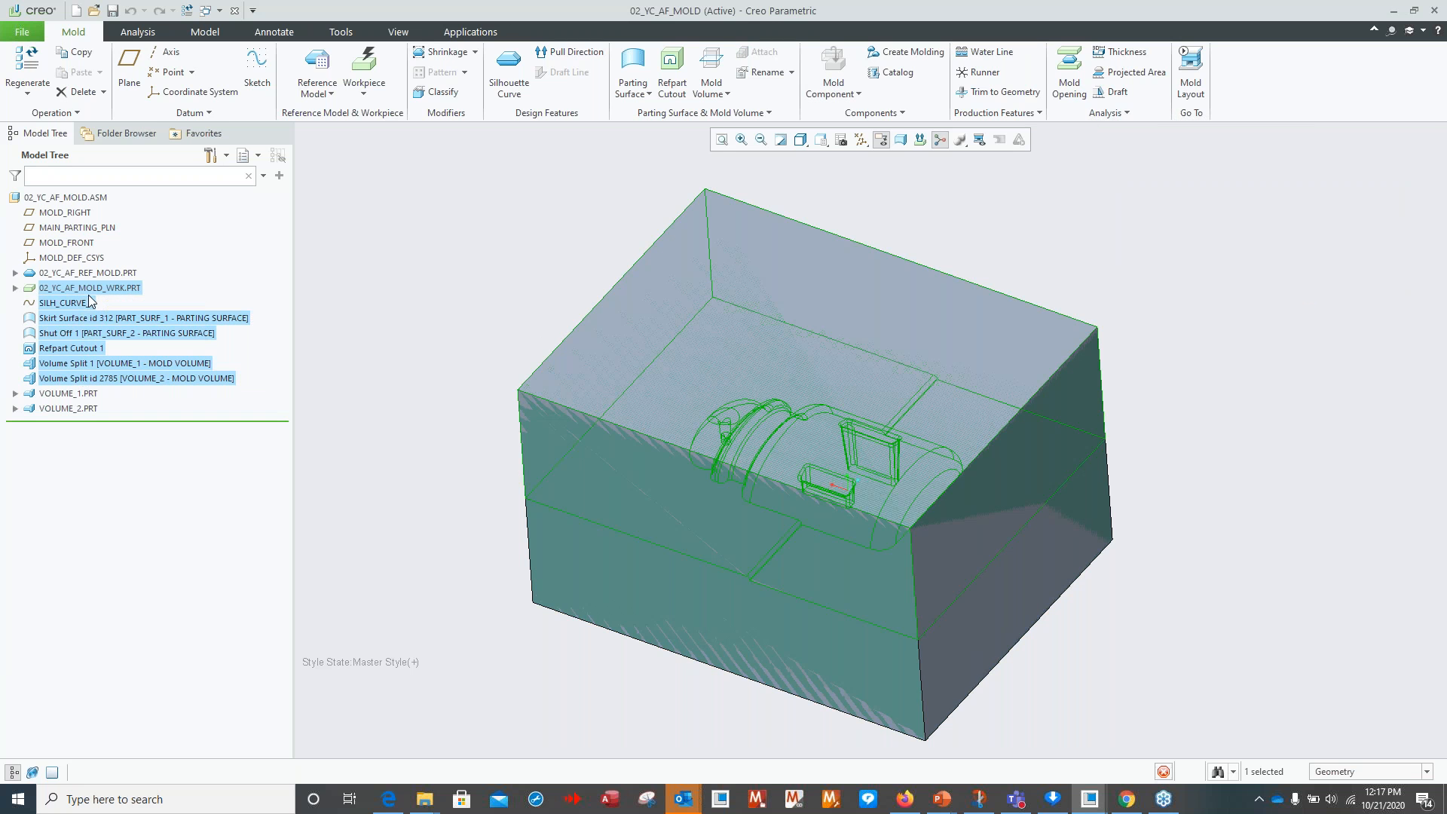
pyautogui.click(111, 250)
pyautogui.moveTo(579, 371); pyautogui.dragTo(671, 417, button='middle')
pyautogui.keyDown('shift'); pyautogui.moveTo(672, 417); pyautogui.dragTo(534, 499, button='middle'); pyautogui.keyUp('shift')
pyautogui.scroll(2, 533, 503)
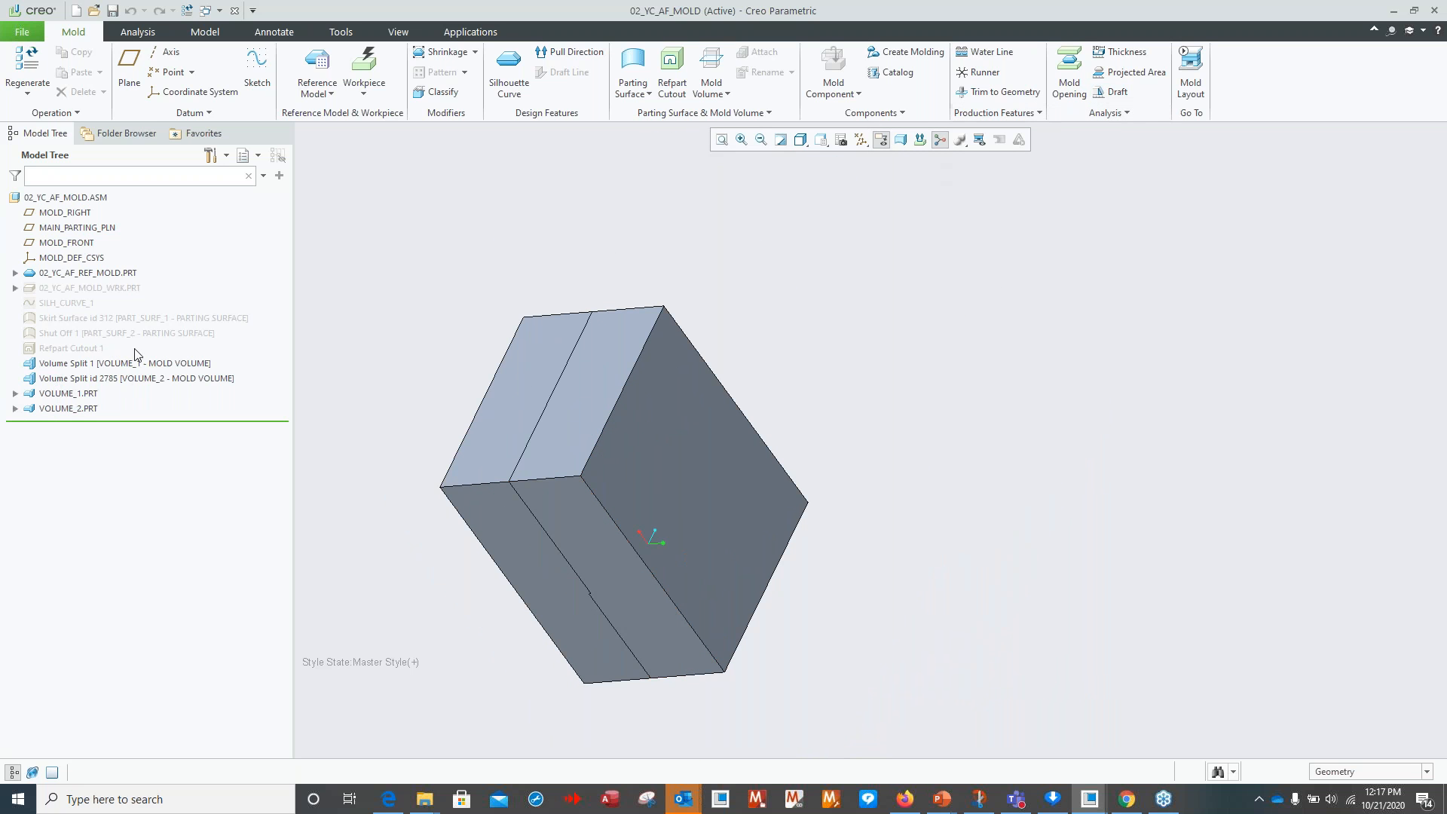
# Open VOLUME_1.PRT in its own window, inspect its molding faces, and return to the mold assembly.
pyautogui.click(54, 394)
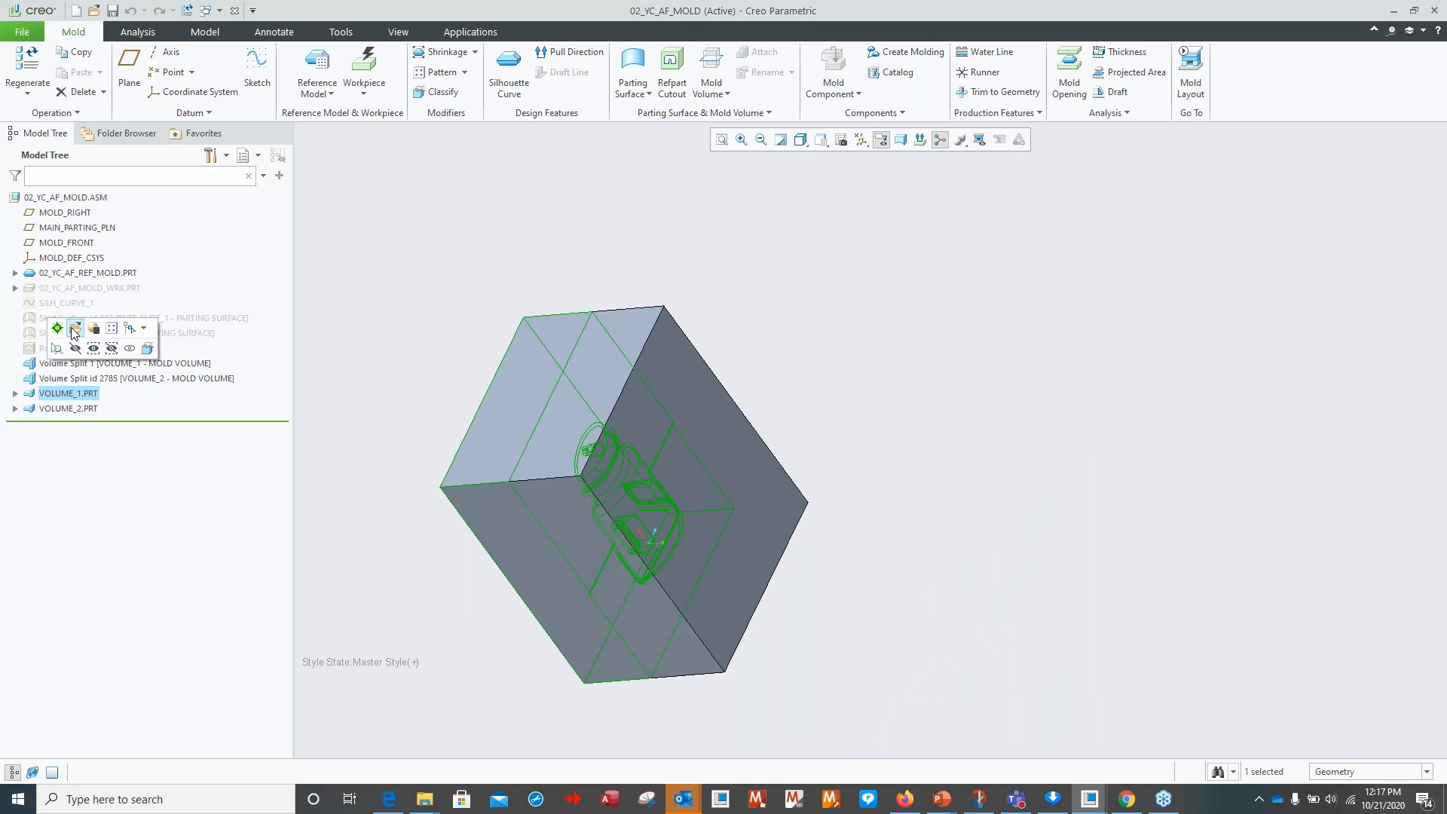
pyautogui.click(79, 332)
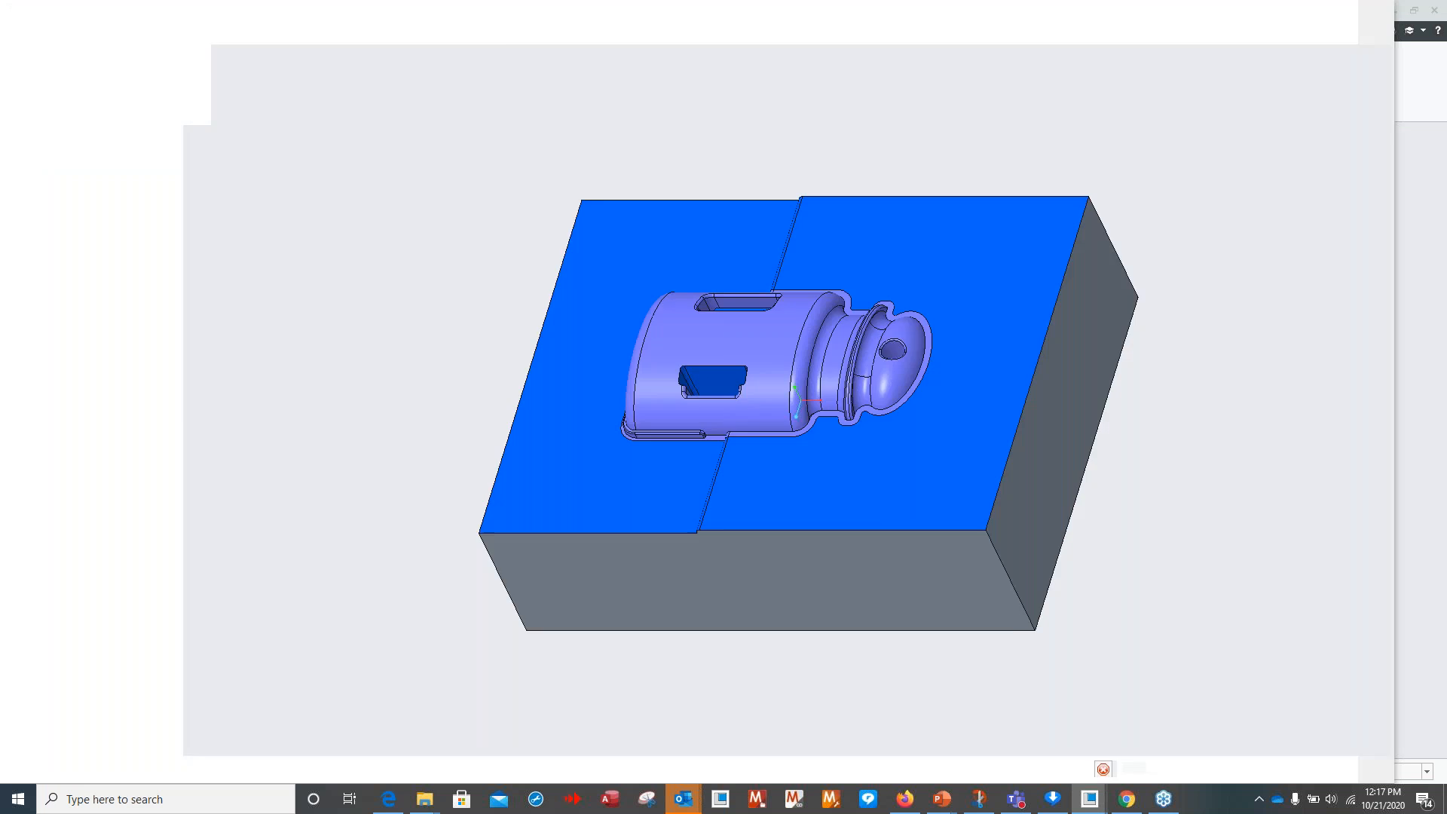
pyautogui.moveTo(791, 429); pyautogui.dragTo(576, 442, button='middle')
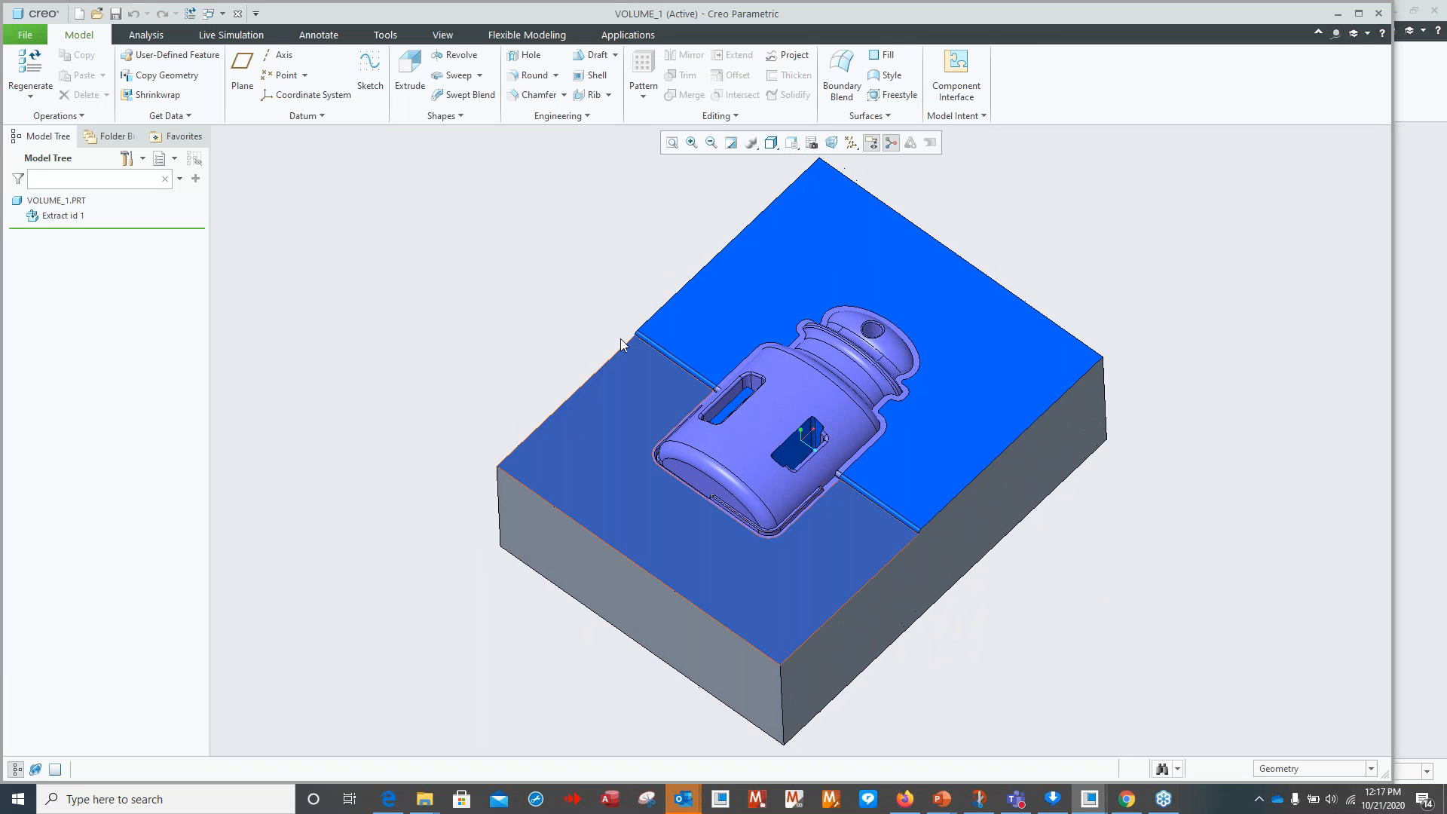
pyautogui.click(446, 36)
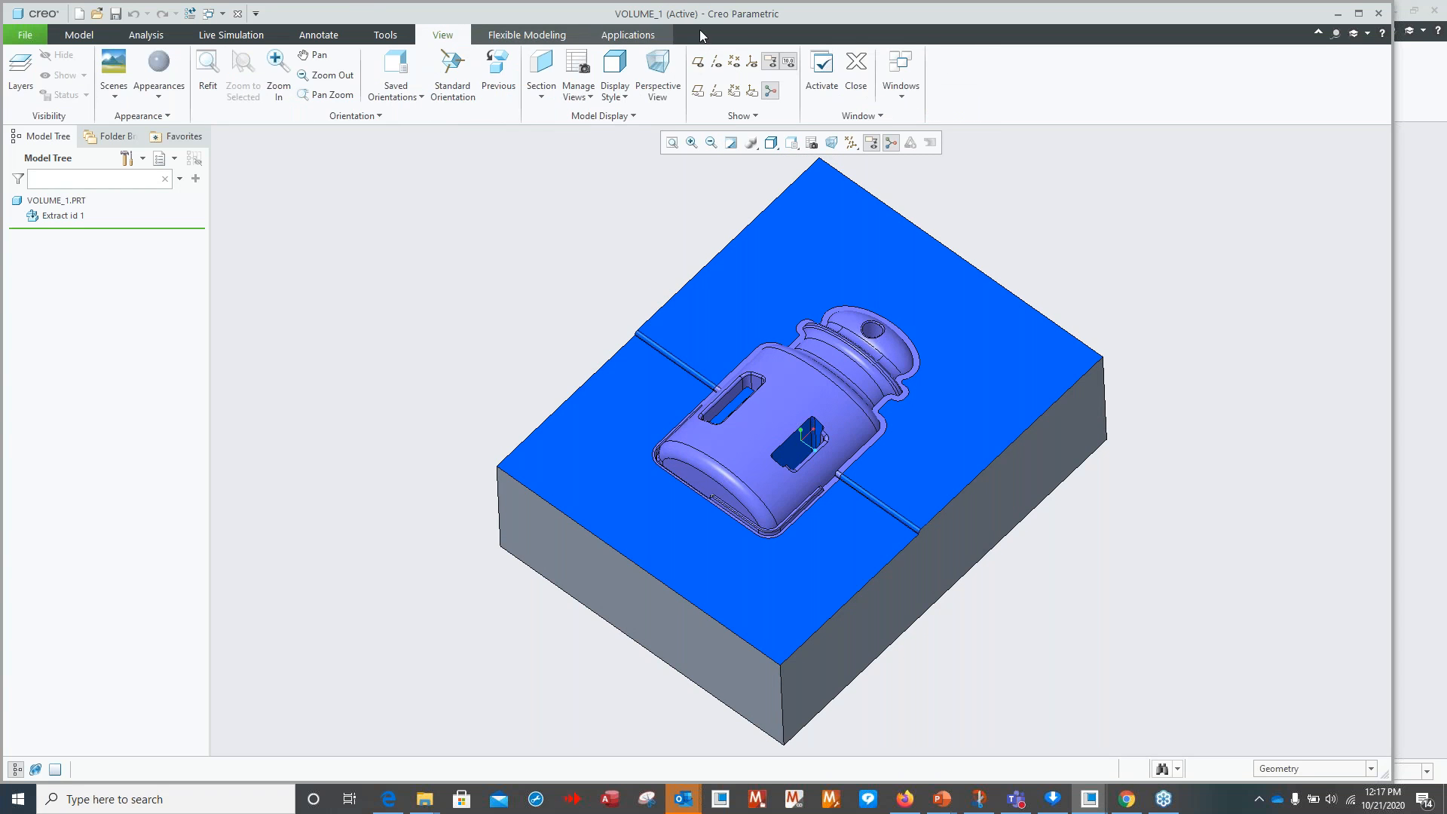
pyautogui.click(915, 106)
pyautogui.click(951, 114)
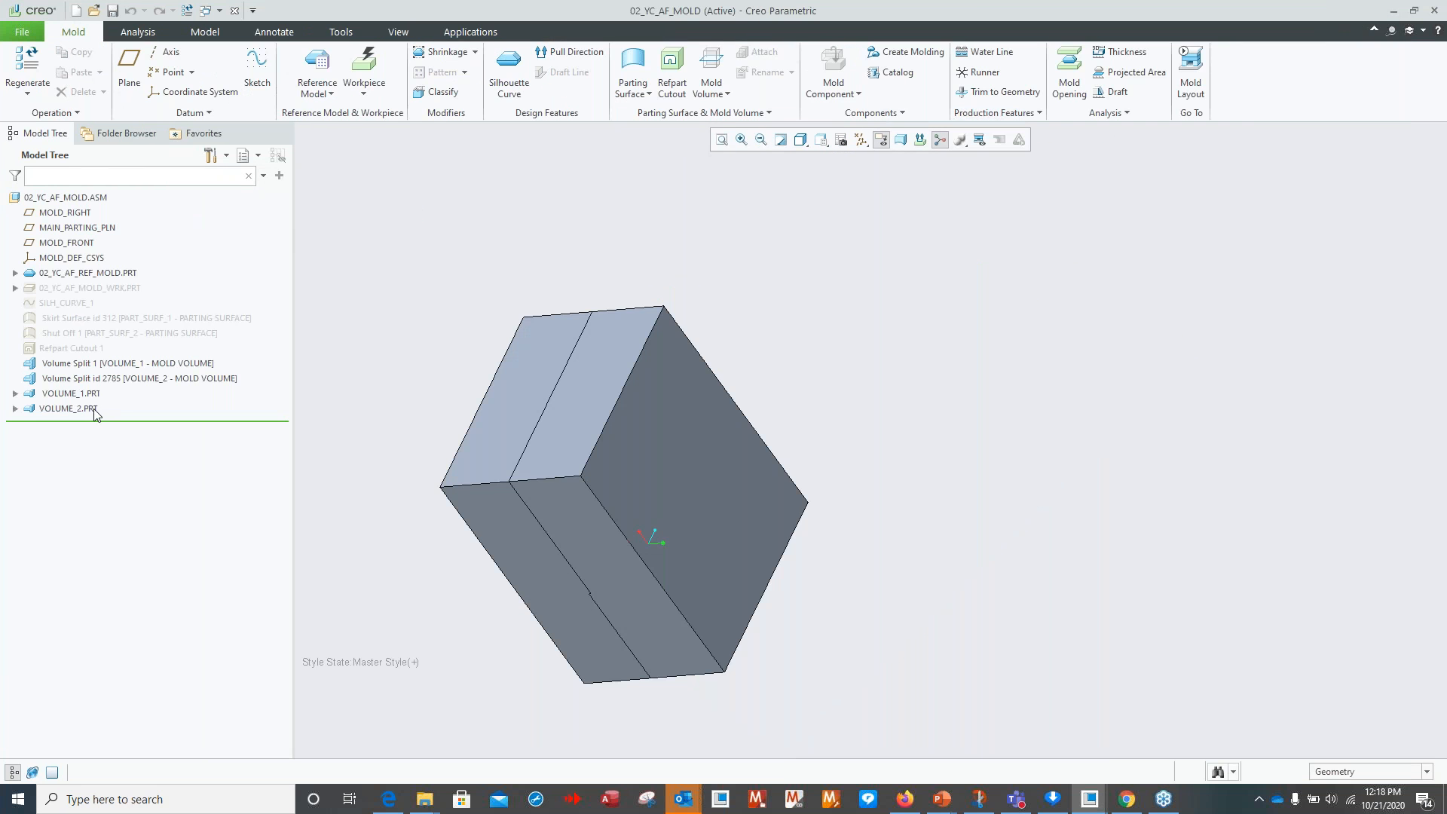
# Open VOLUME_2.PRT in its own window and examine its cavity, slot shut offs and the small post near the neck.
pyautogui.click(81, 410)
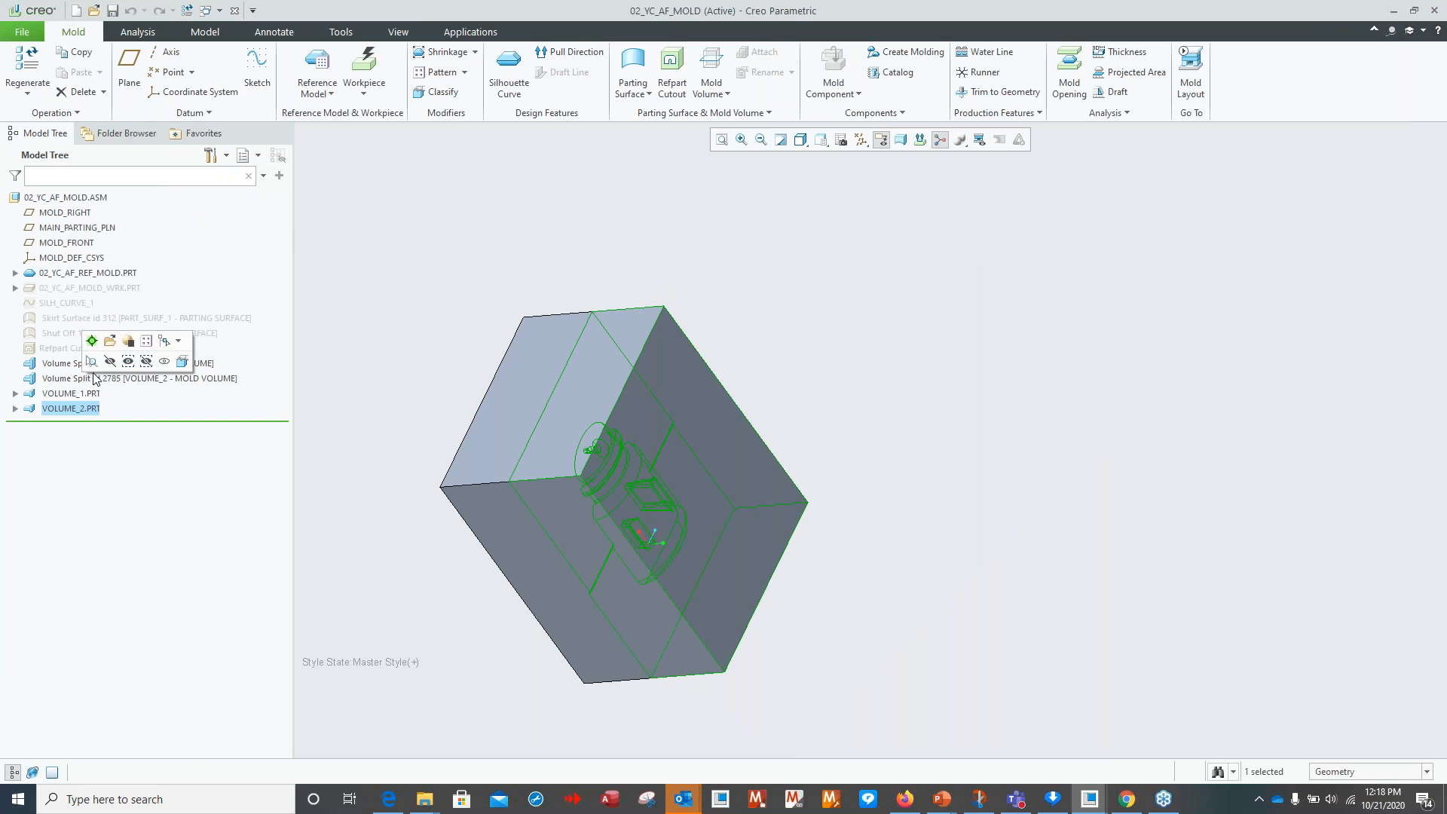
pyautogui.click(110, 341)
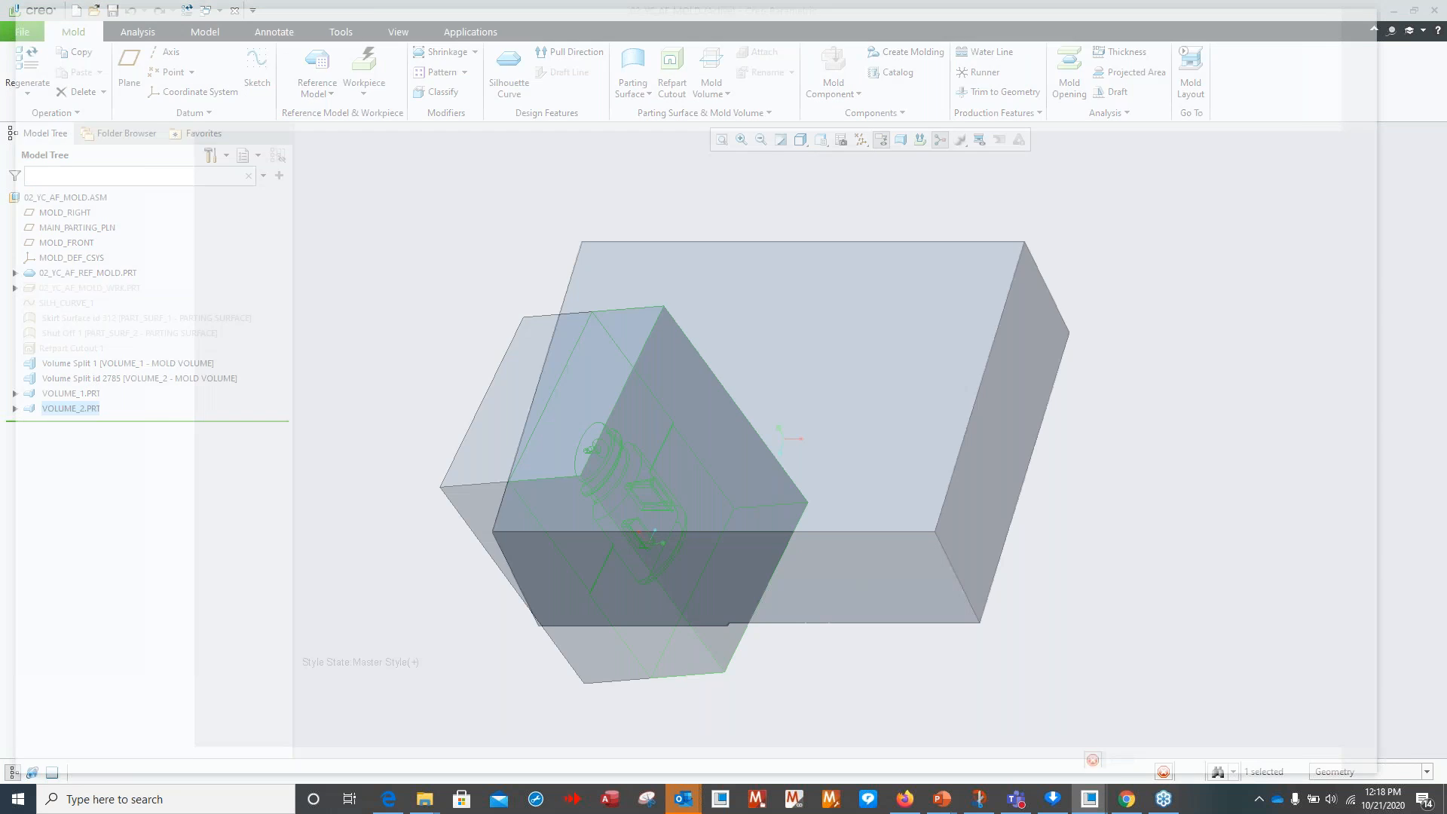
pyautogui.moveTo(866, 404); pyautogui.dragTo(883, 366, button='middle')
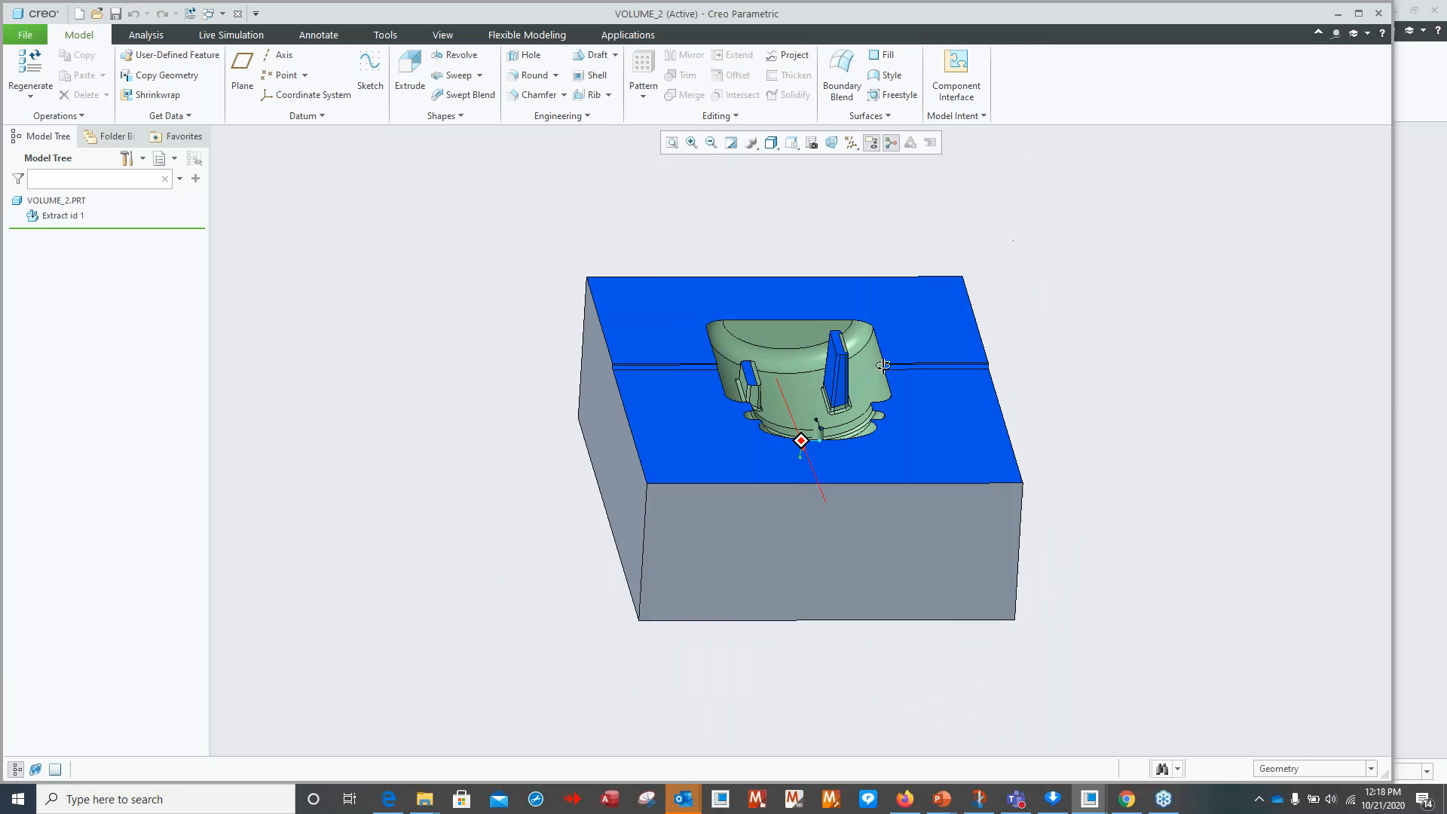
pyautogui.scroll(-5, 841, 366)
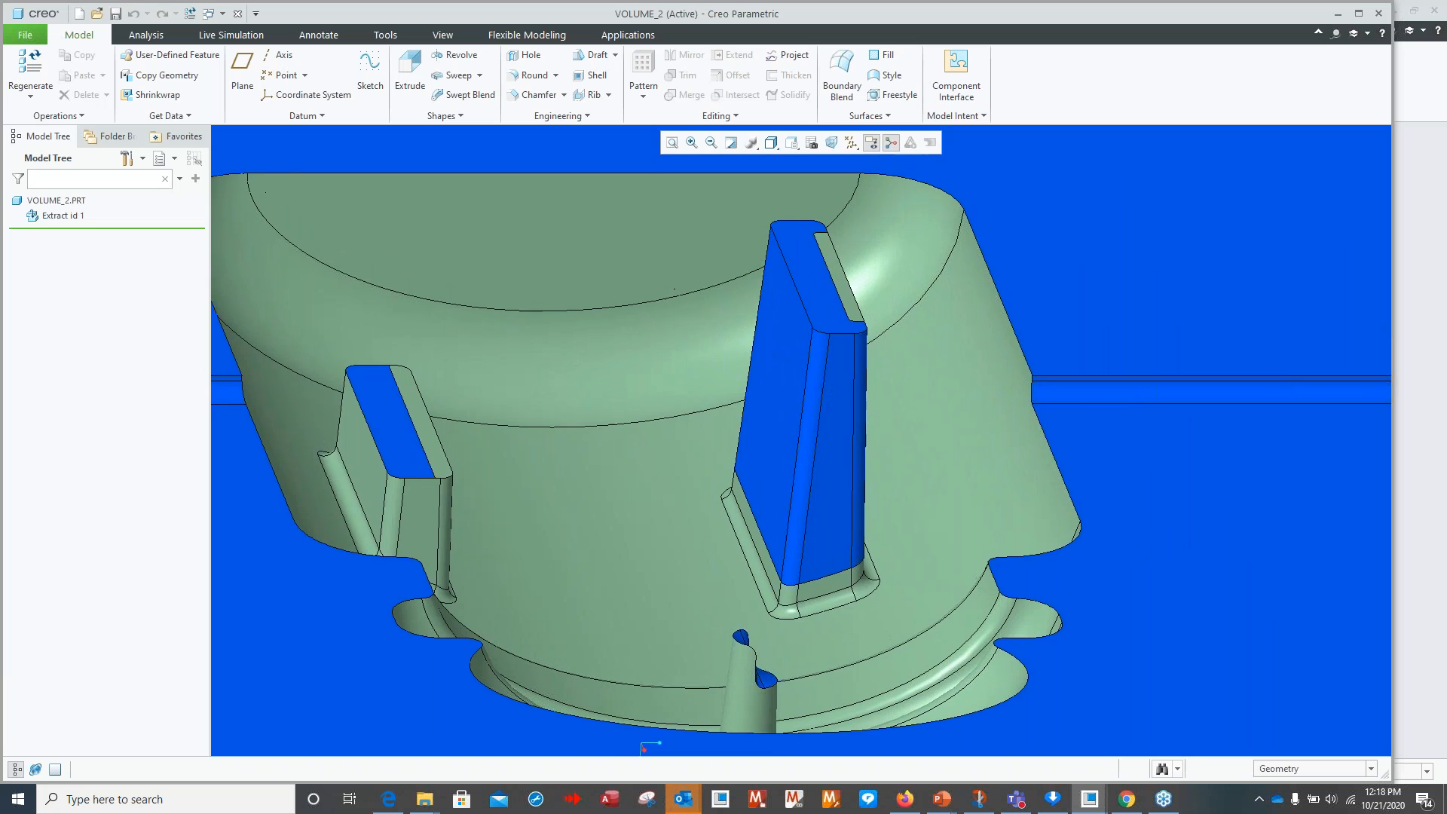
pyautogui.scroll(8, 813, 485)
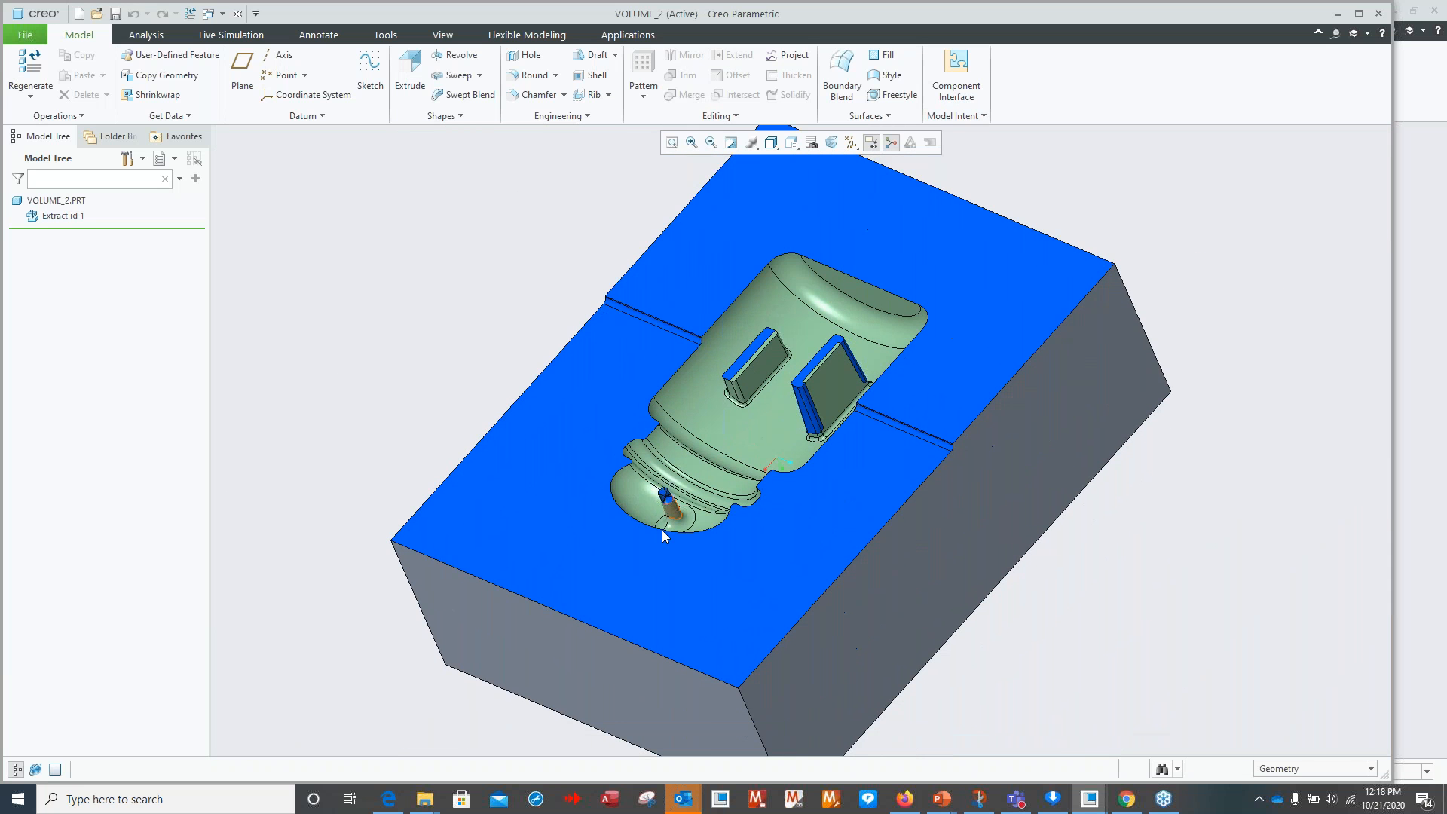
pyautogui.scroll(-4, 725, 531)
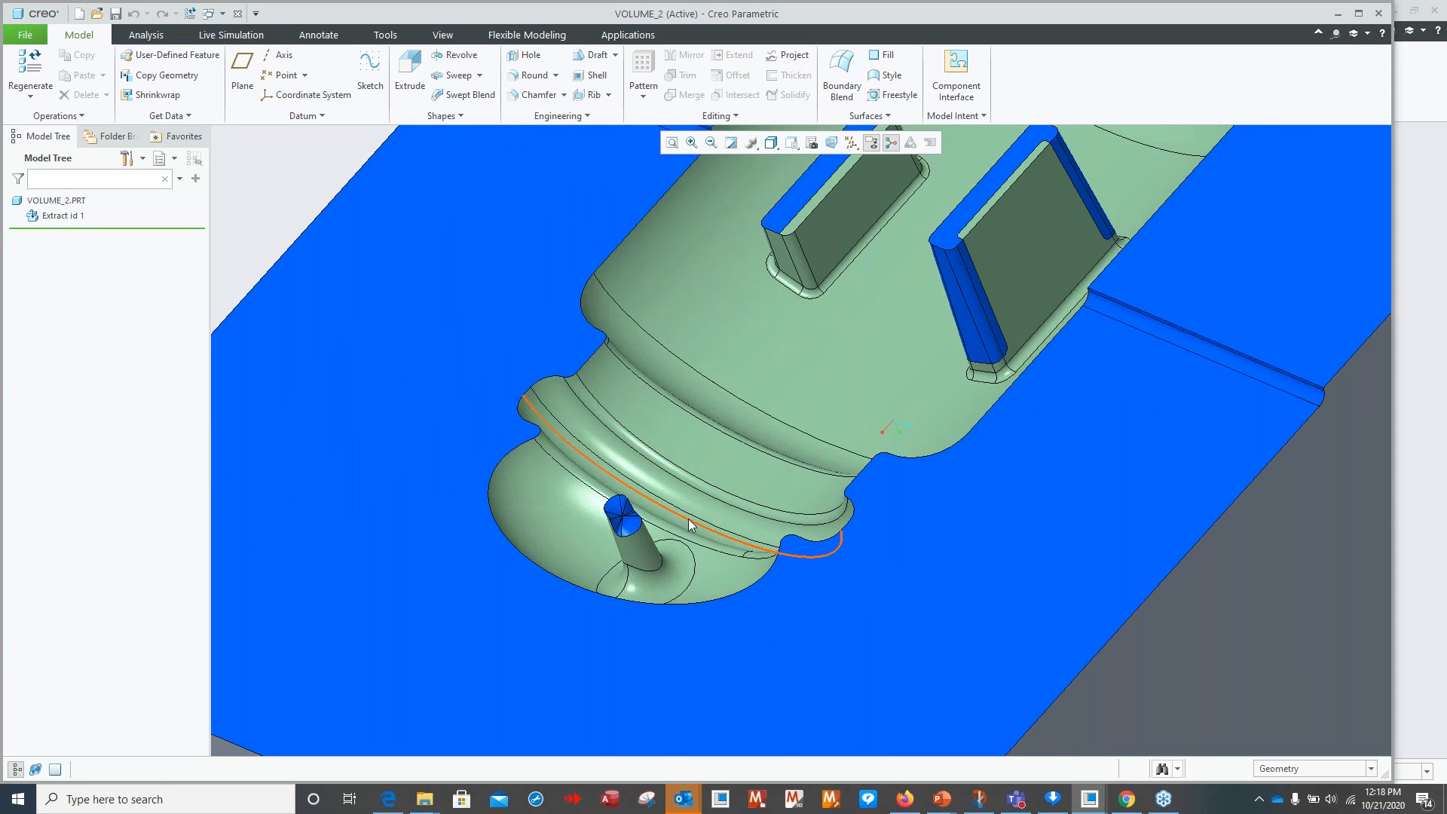
pyautogui.scroll(3, 837, 509)
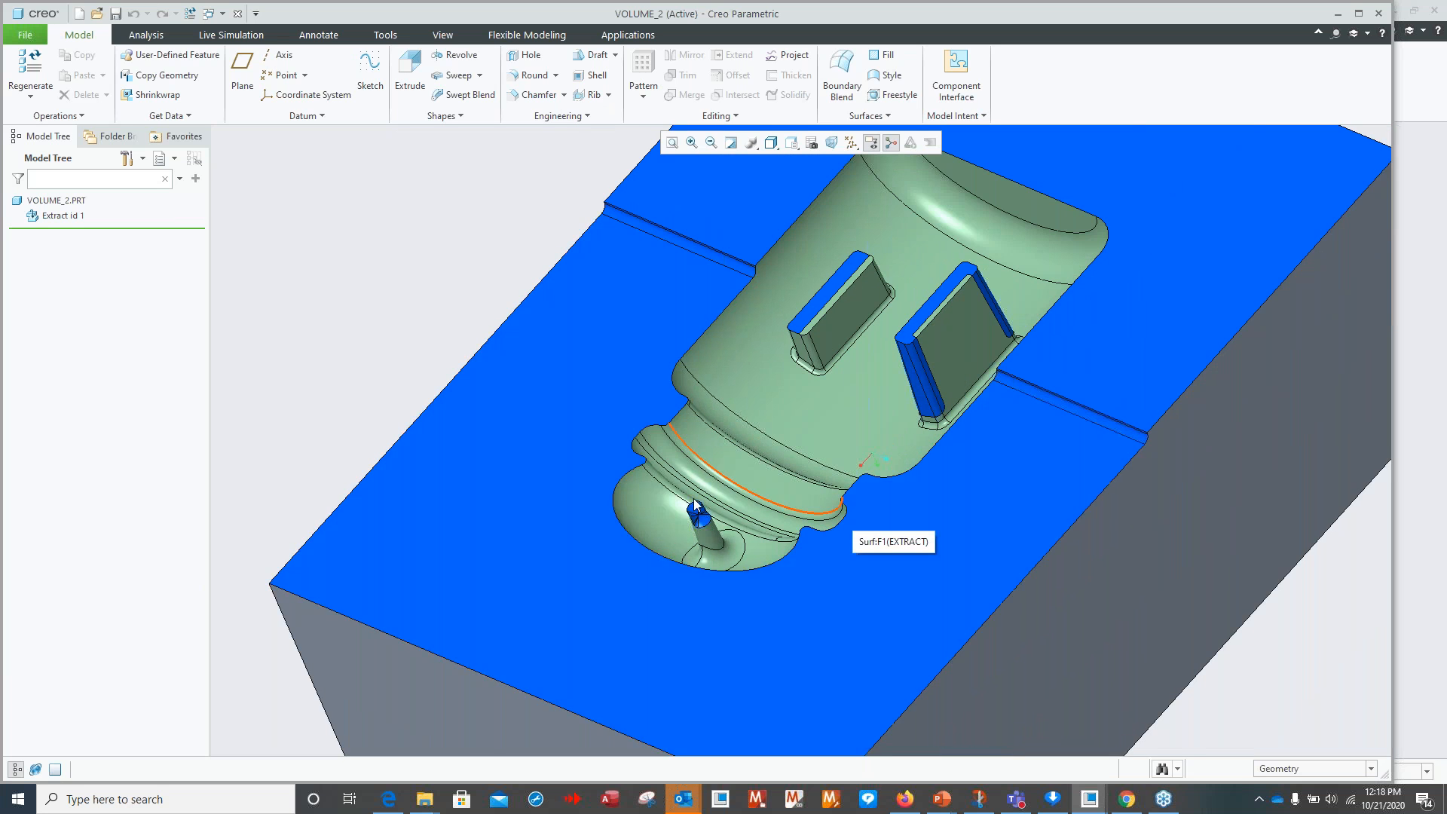
pyautogui.scroll(4, 630, 452)
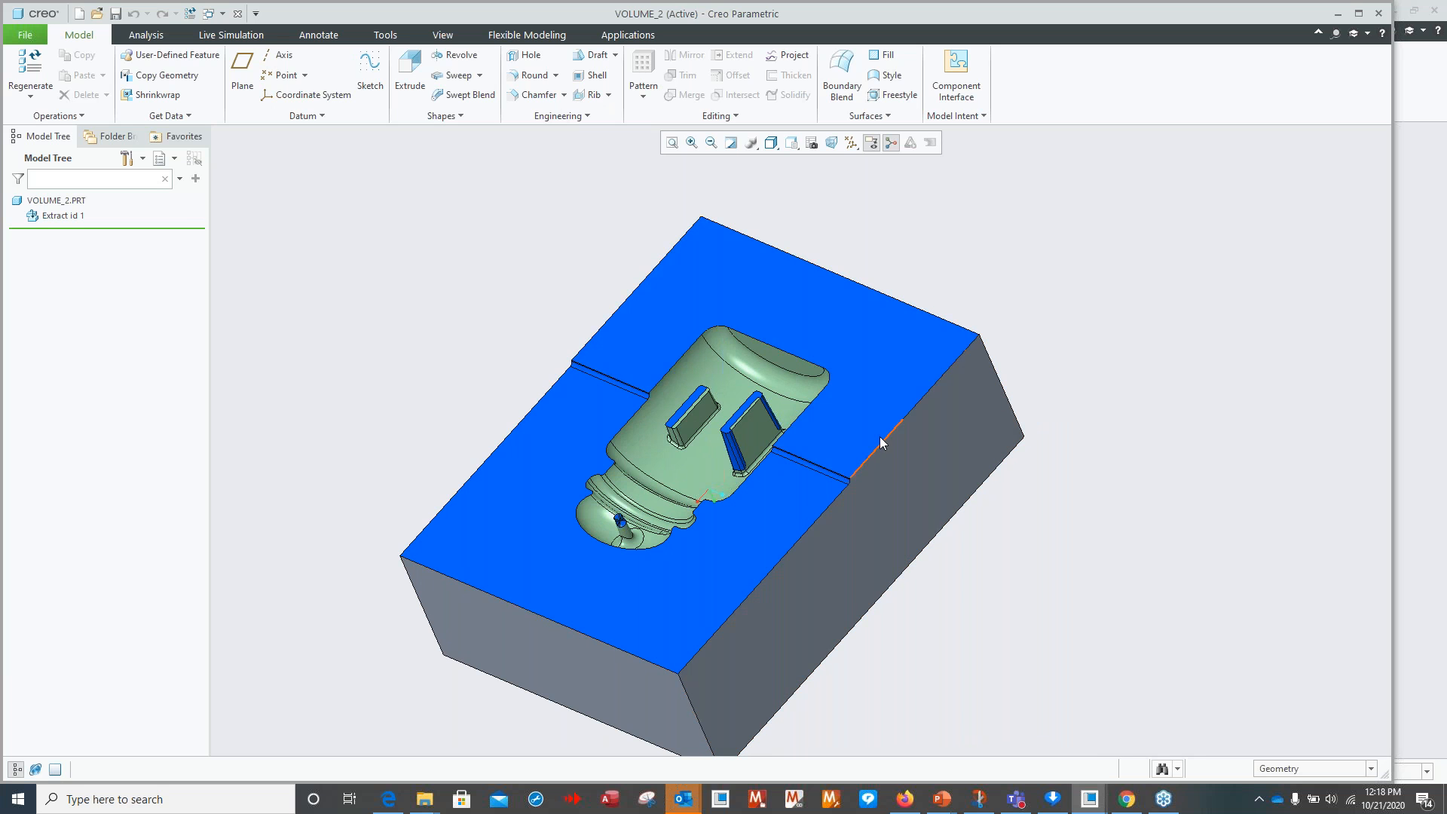
pyautogui.moveTo(914, 400)
pyautogui.mouseDown(button='middle')
pyautogui.moveTo(926, 419)
pyautogui.moveTo(882, 436)
pyautogui.mouseUp(button='middle')
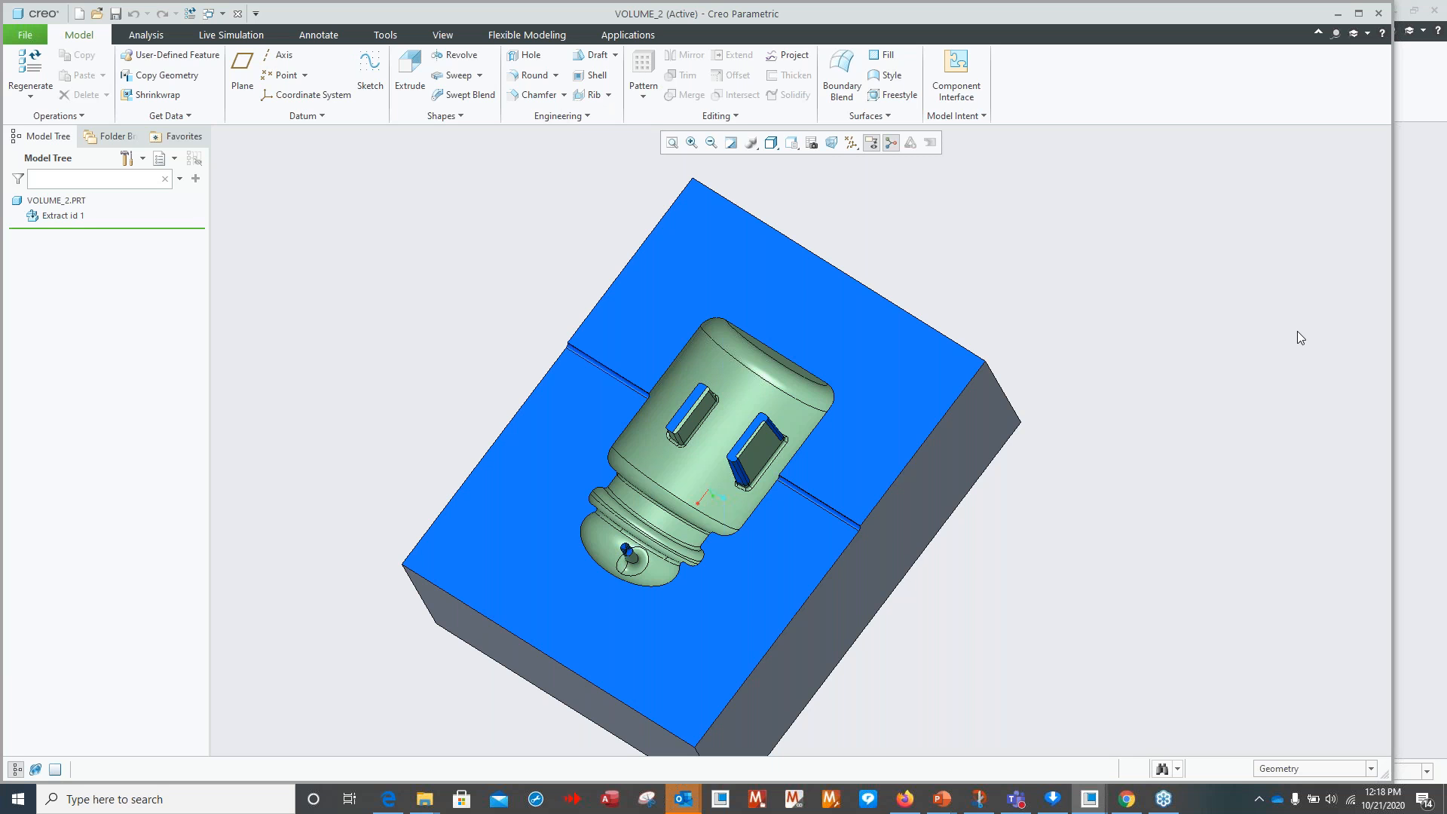
pyautogui.keyDown('shift'); pyautogui.moveTo(1149, 688); pyautogui.dragTo(1182, 616, button='middle'); pyautogui.keyUp('shift')
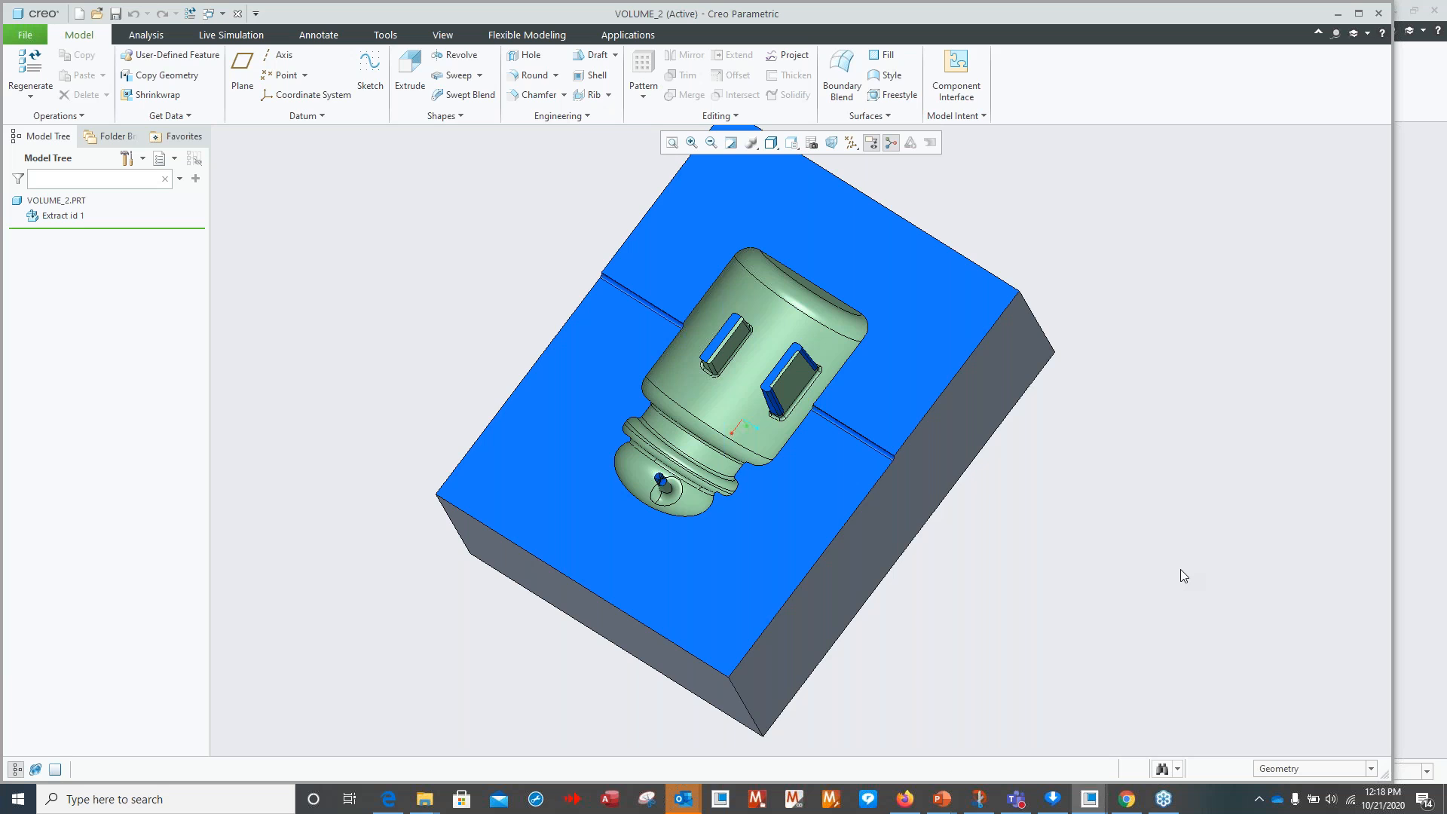
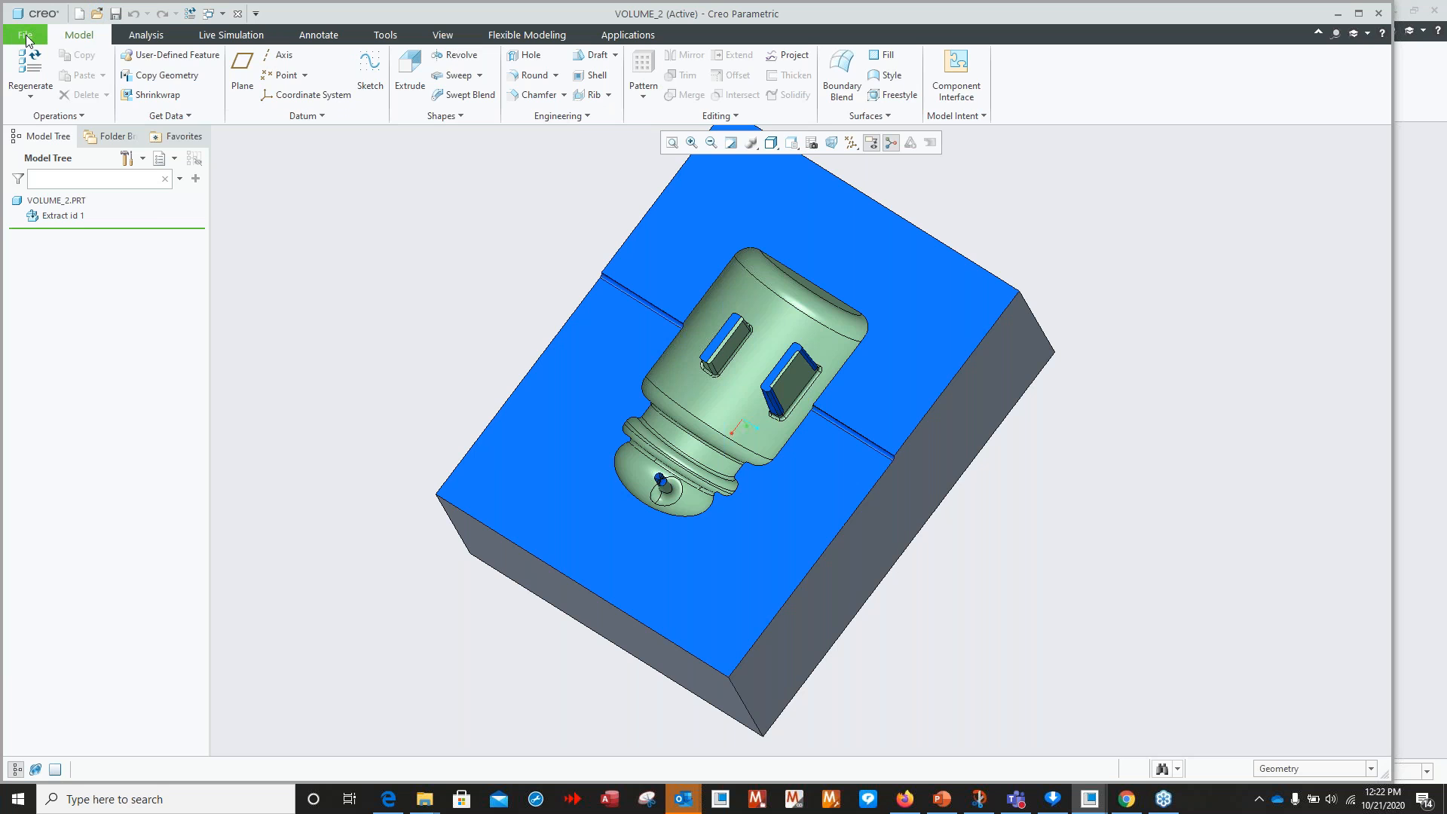
# Save VOLUME_2.PRT and close the opened mold component windows.
pyautogui.click(26, 38)
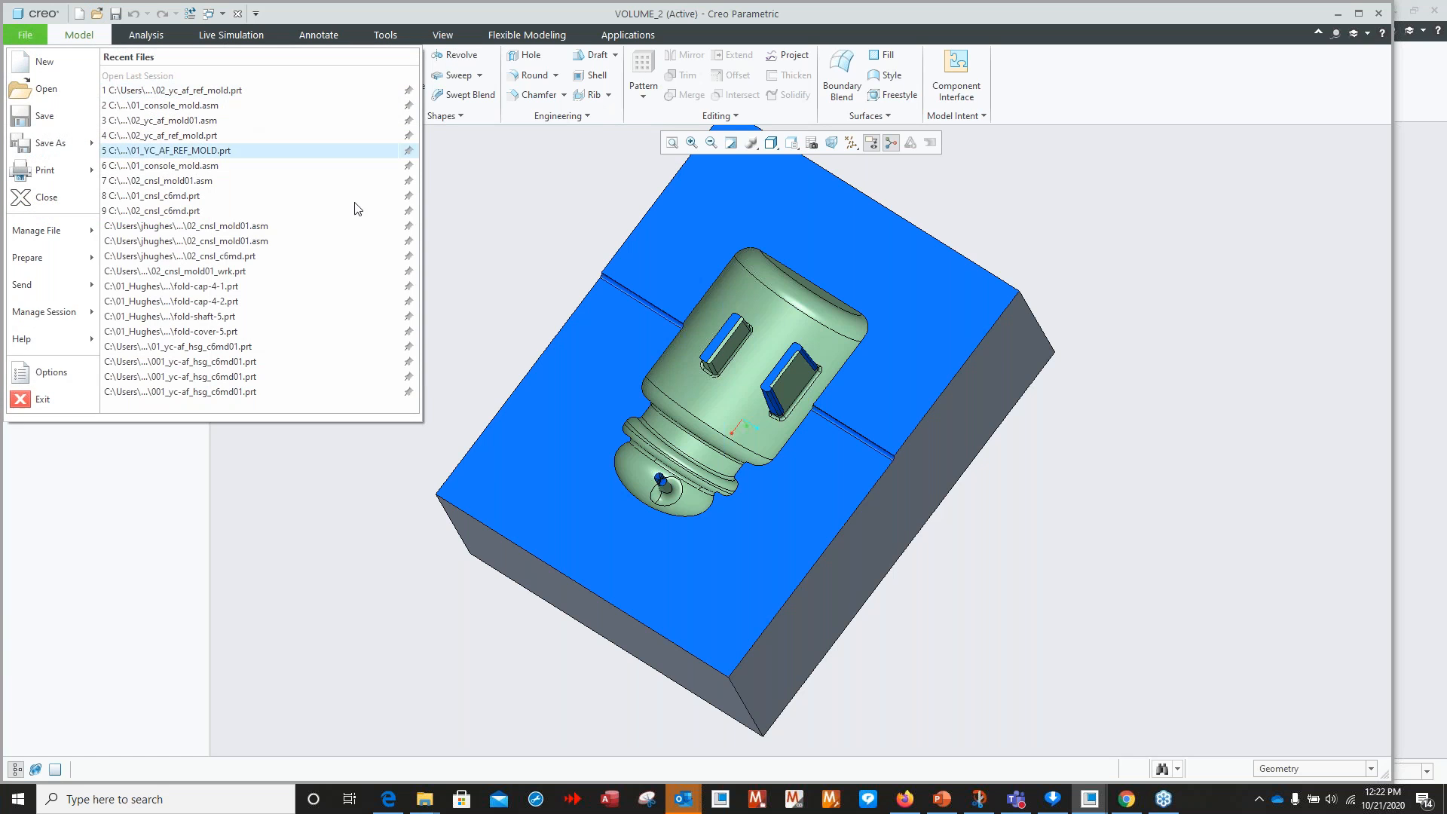
pyautogui.click(534, 219)
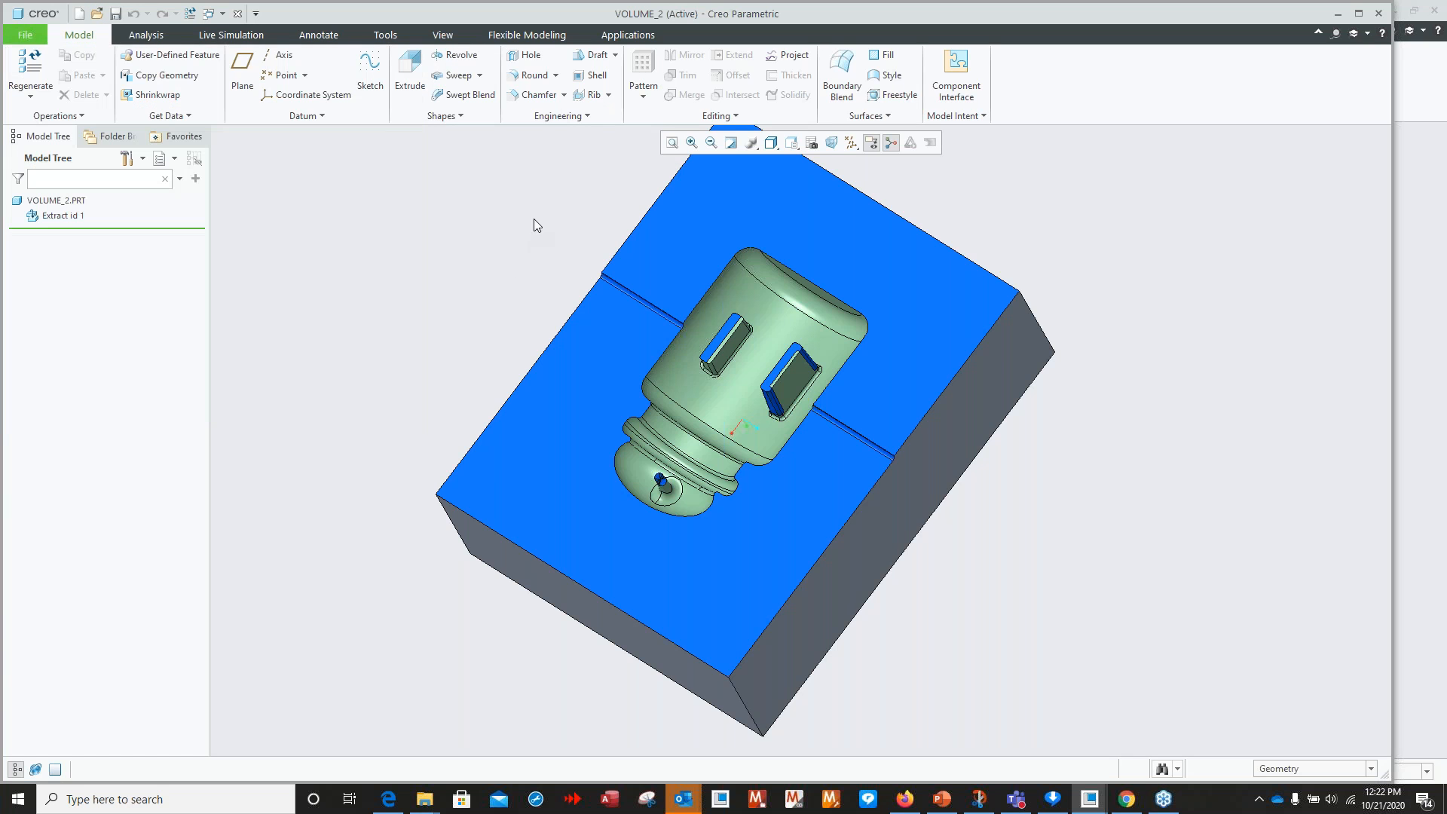
pyautogui.click(116, 14)
pyautogui.click(238, 14)
pyautogui.click(238, 13)
# Save the 02_YC_AF_MOLD assembly and close it.
pyautogui.click(113, 12)
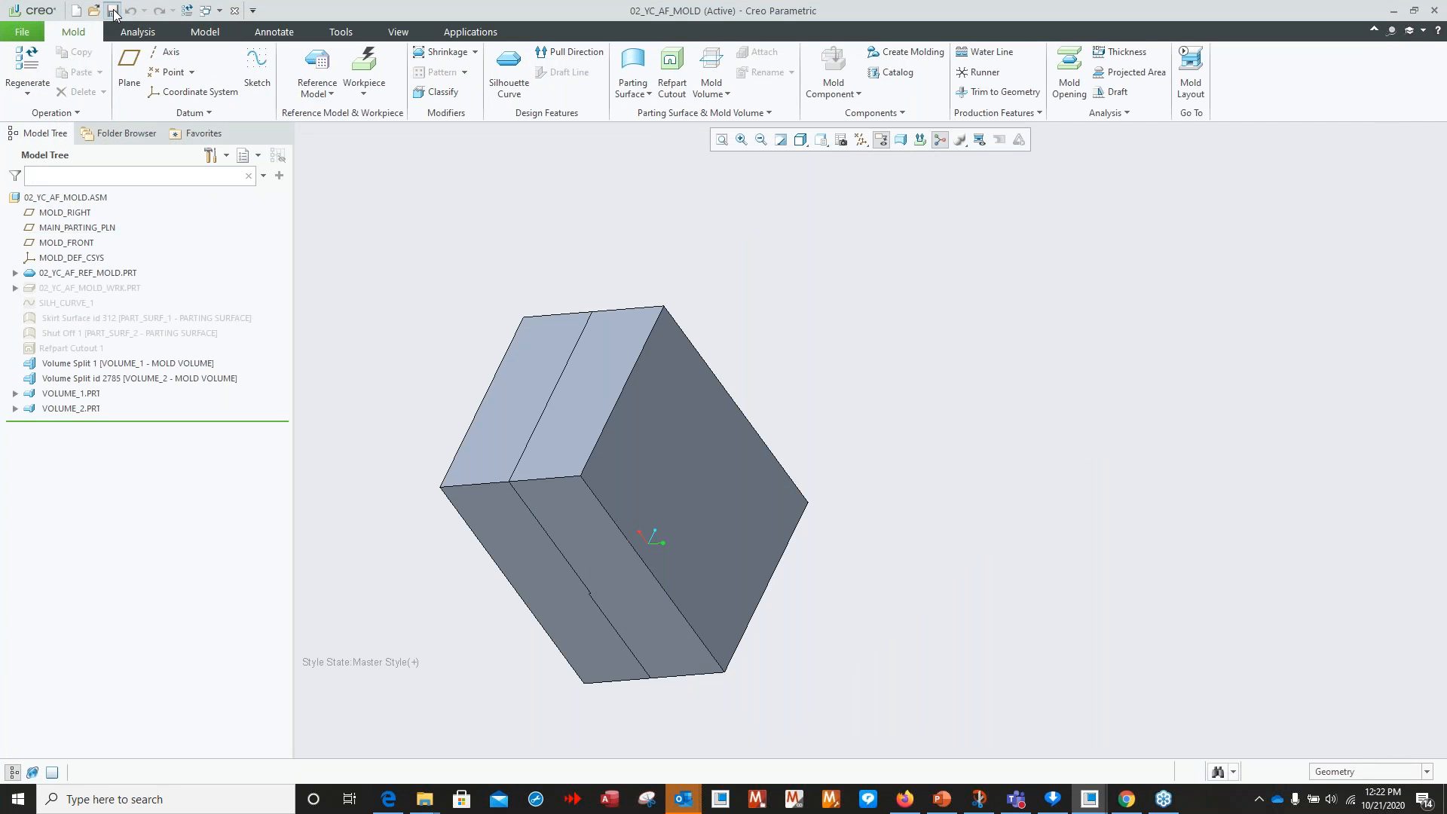
pyautogui.press('Return')
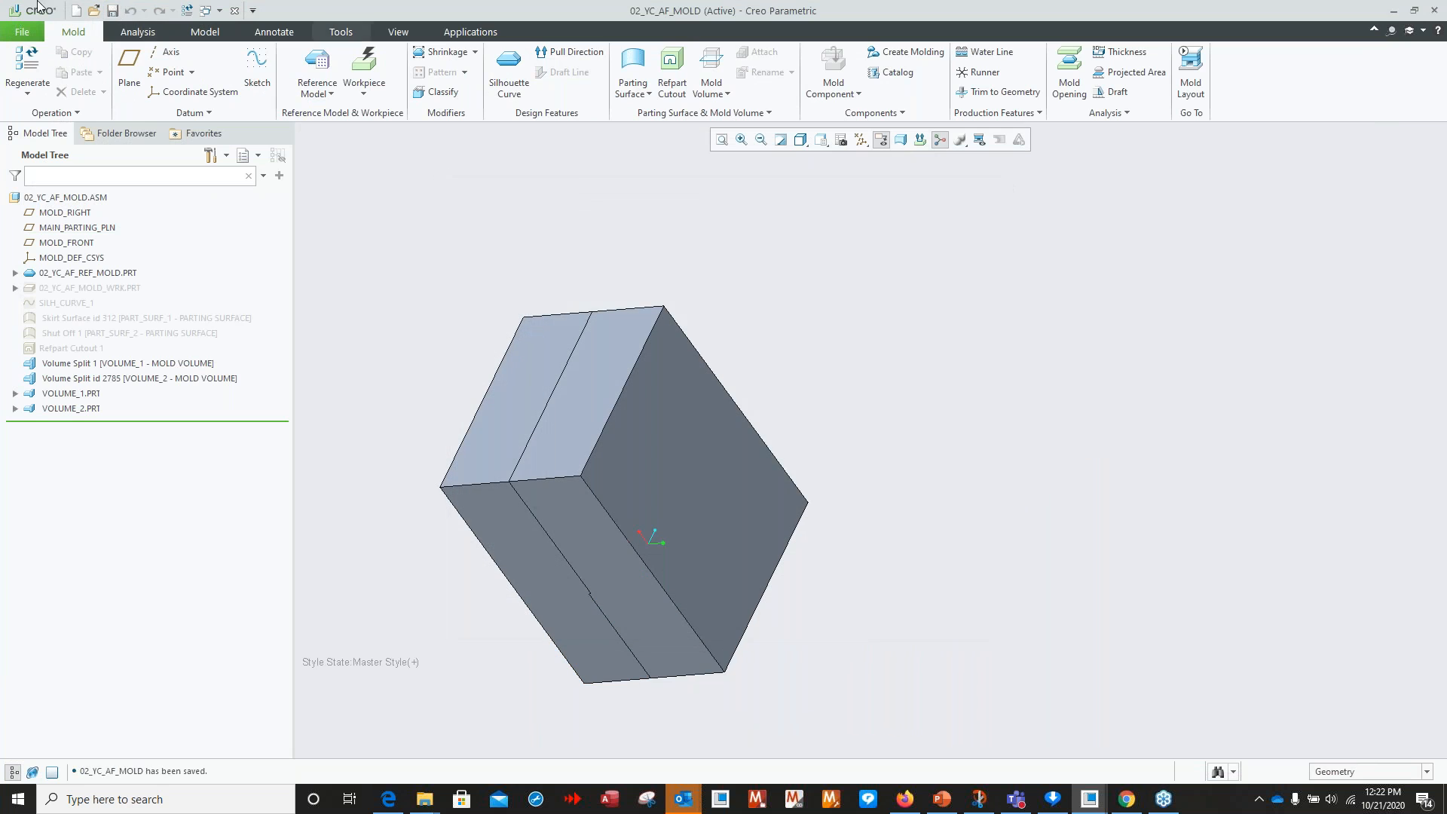
pyautogui.click(234, 10)
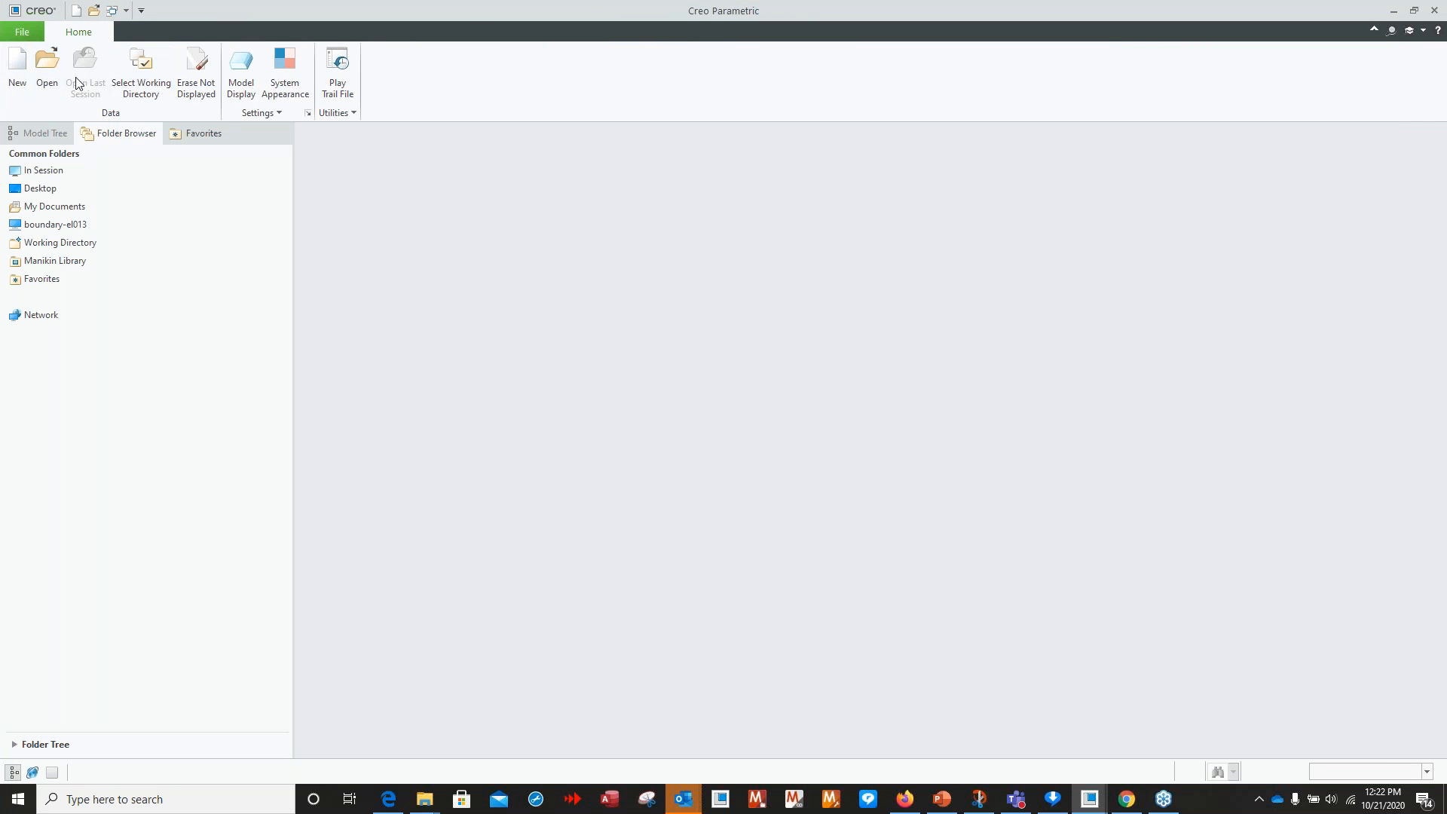
# Create a new Manufacturing file of sub-type Mold cavity named Shrink, using the default template.
pyautogui.click(24, 89)
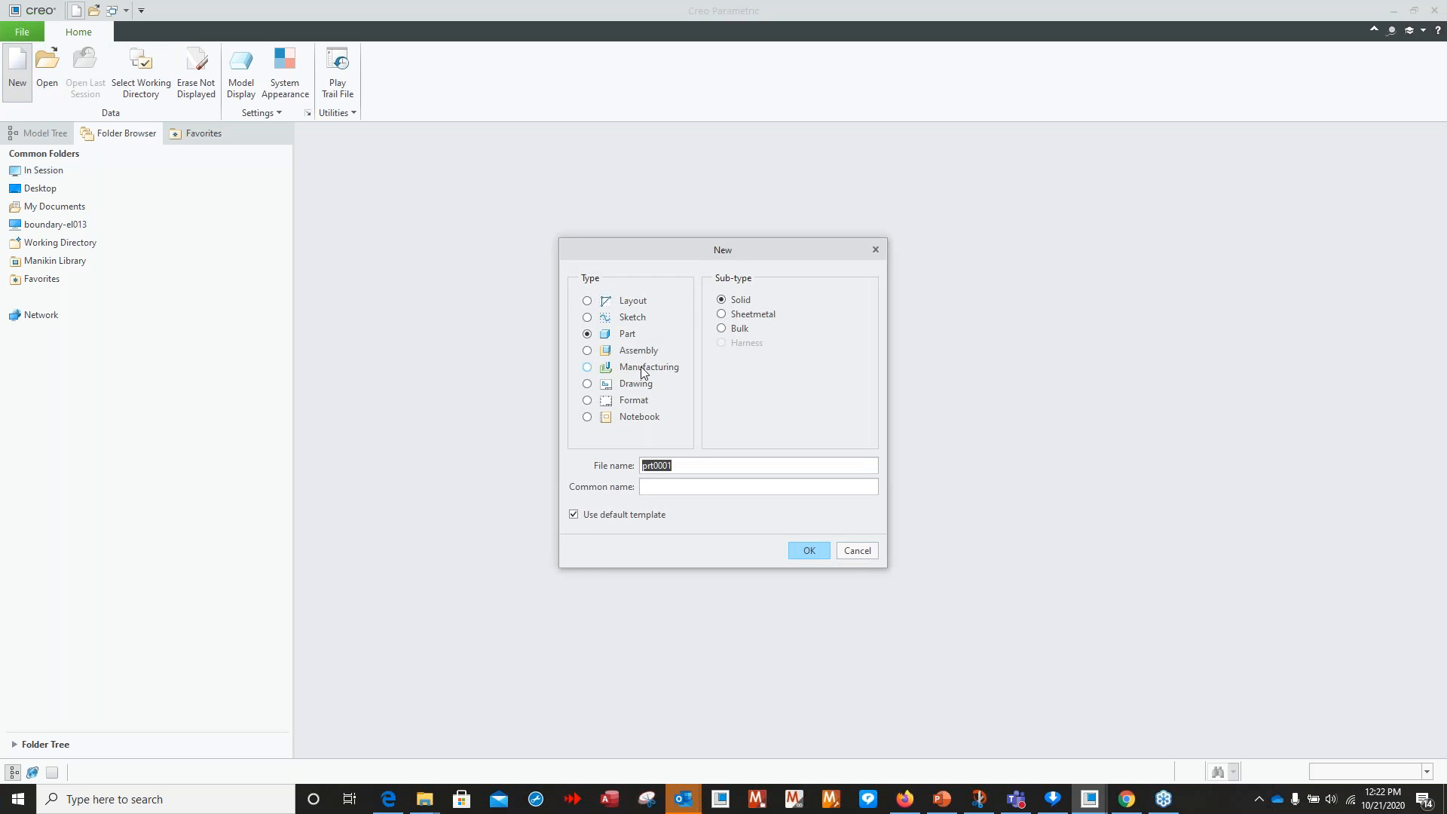
pyautogui.click(587, 368)
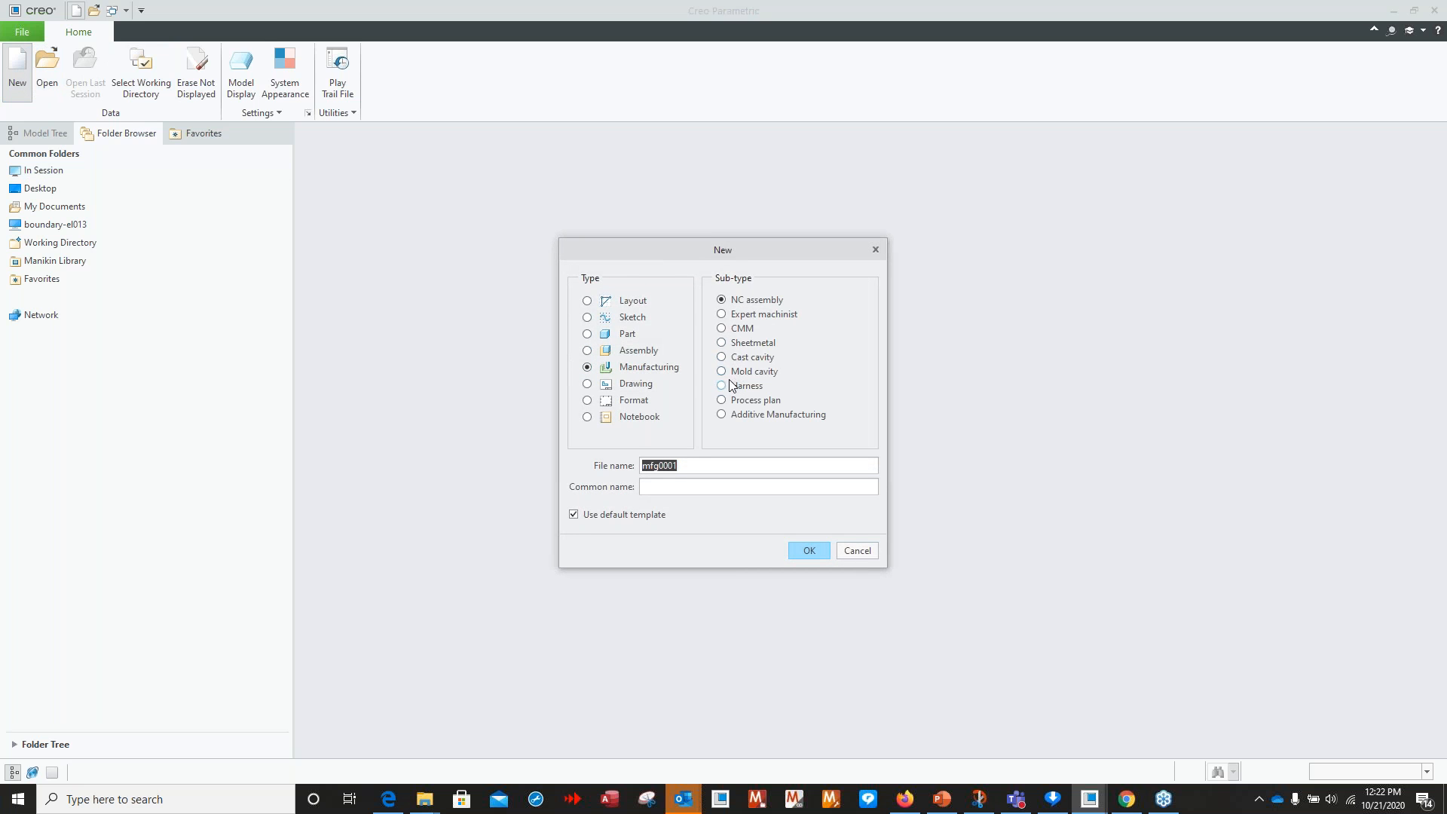
pyautogui.click(722, 357)
pyautogui.click(722, 371)
pyautogui.write('Shrink')
pyautogui.press('Return')
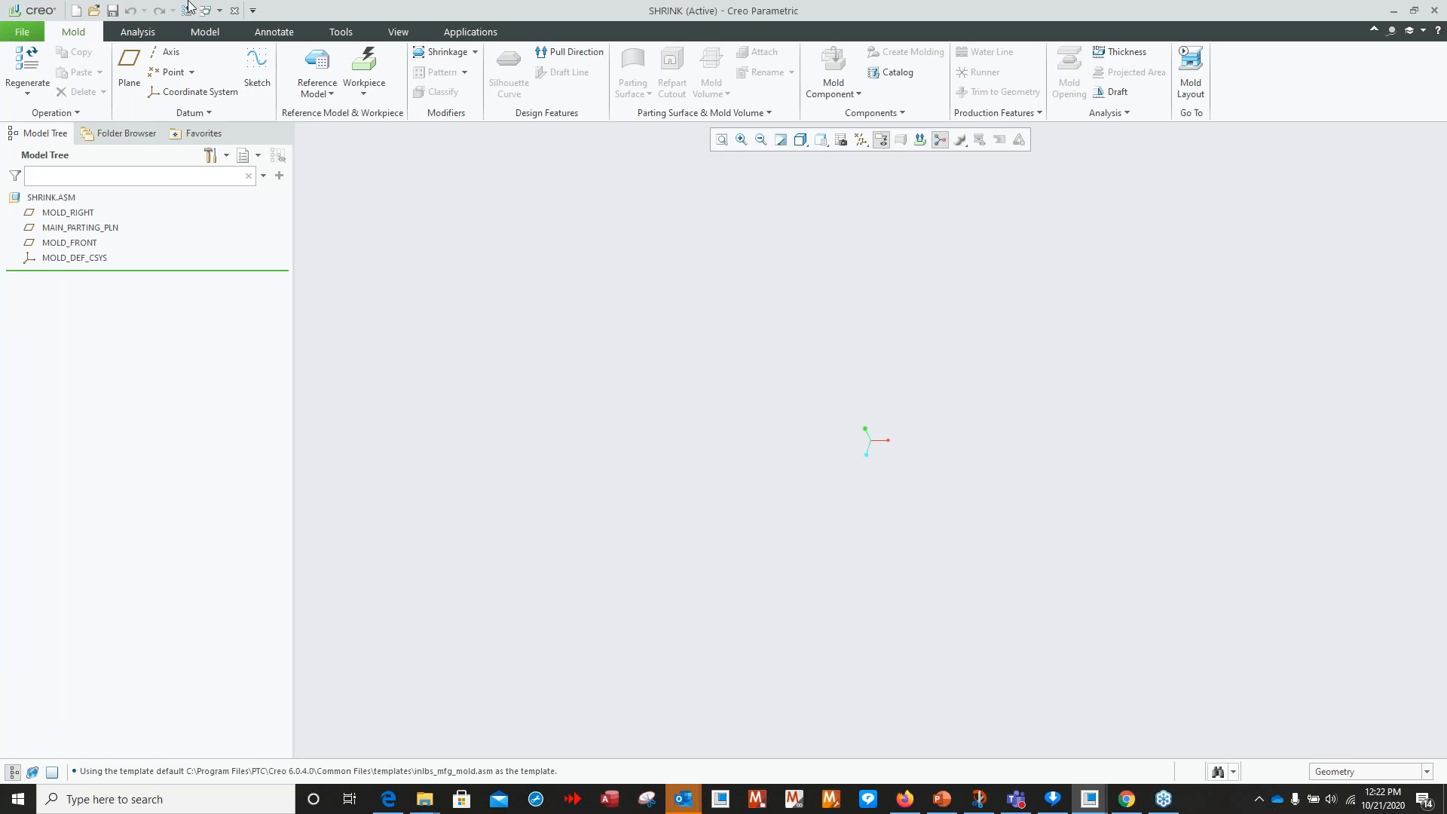
# Add the configuration option enable_absolute_accuracy with the value yes and apply the options.
pyautogui.click(29, 35)
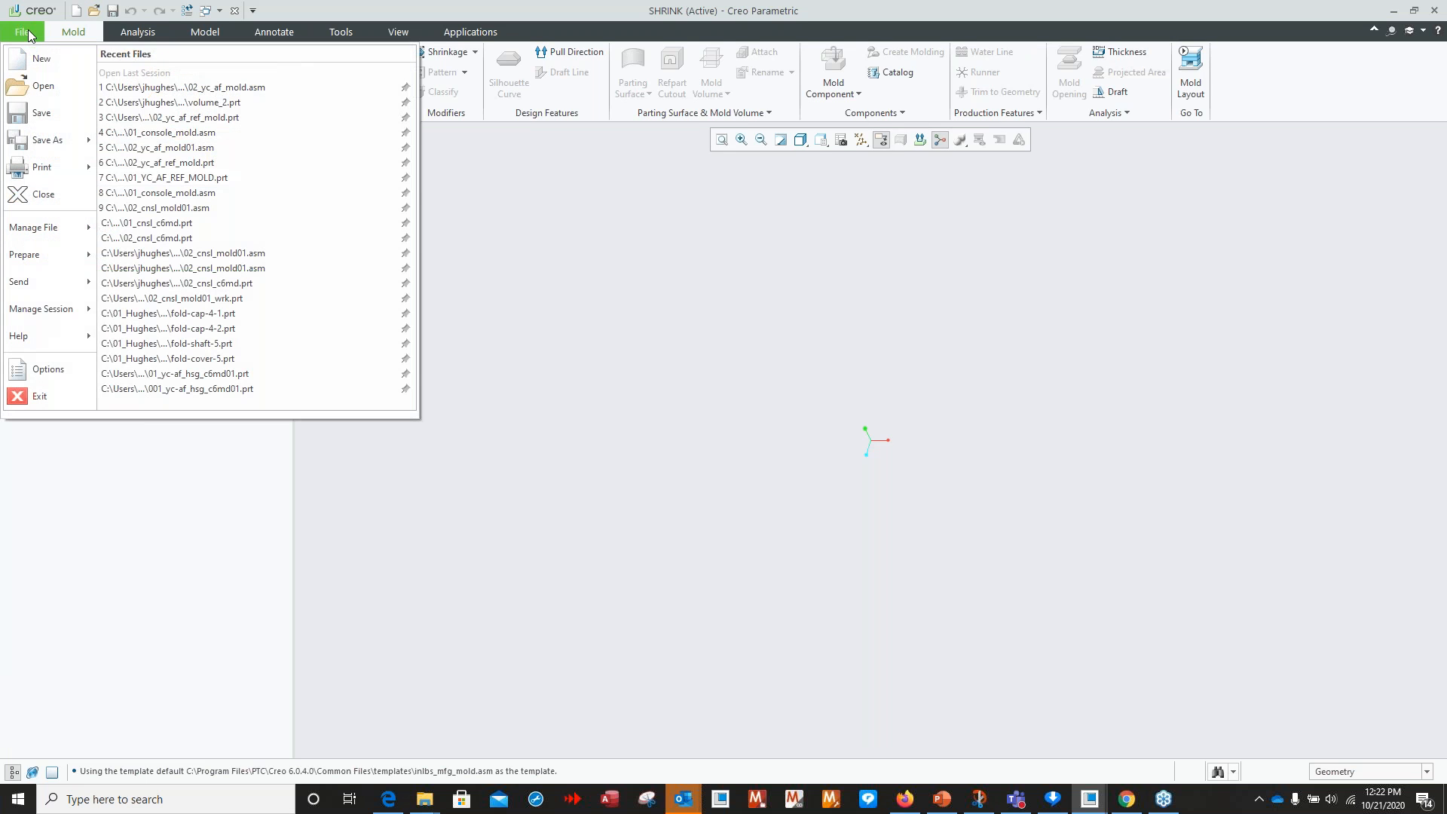
pyautogui.click(48, 370)
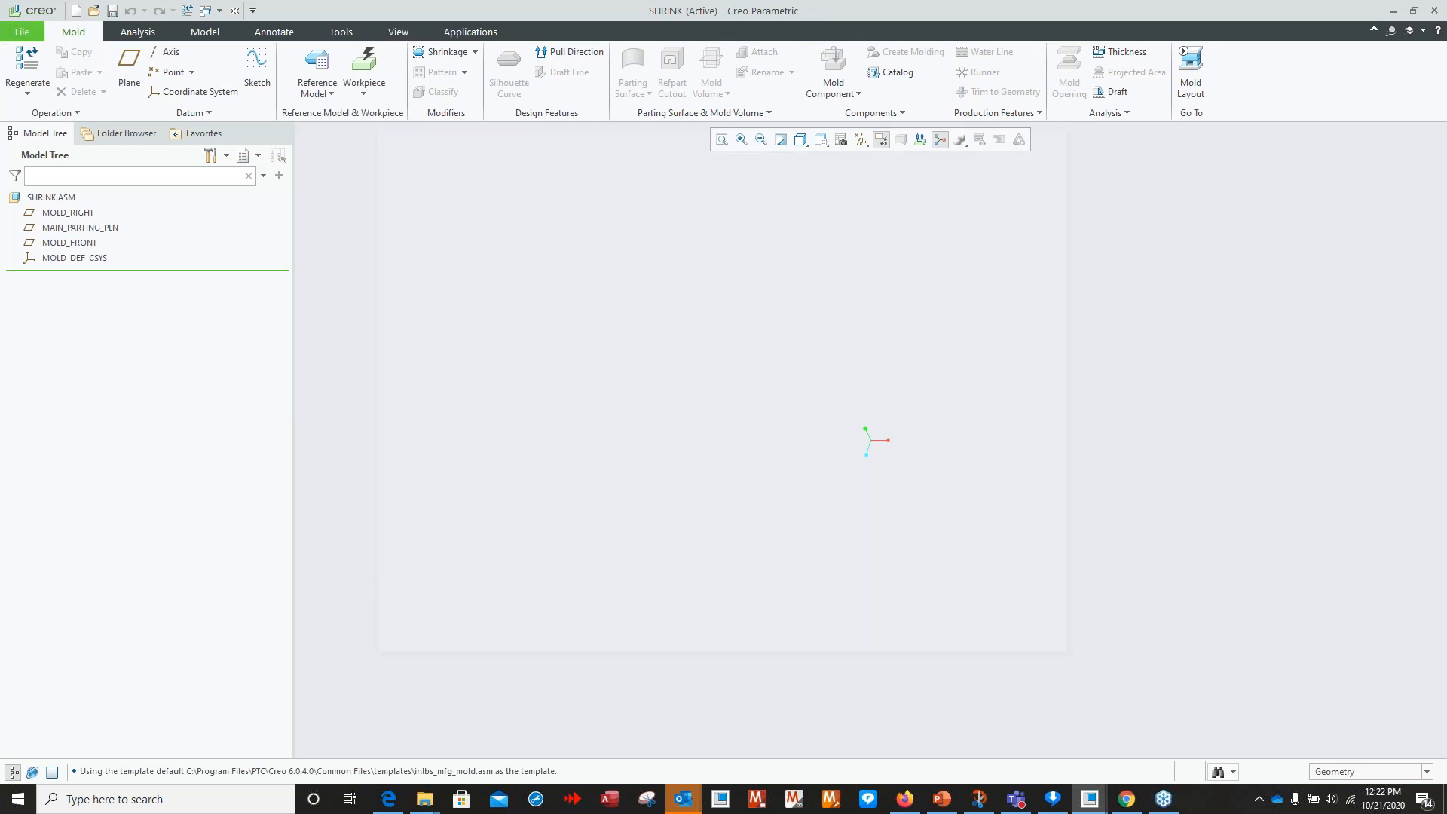
pyautogui.click(407, 476)
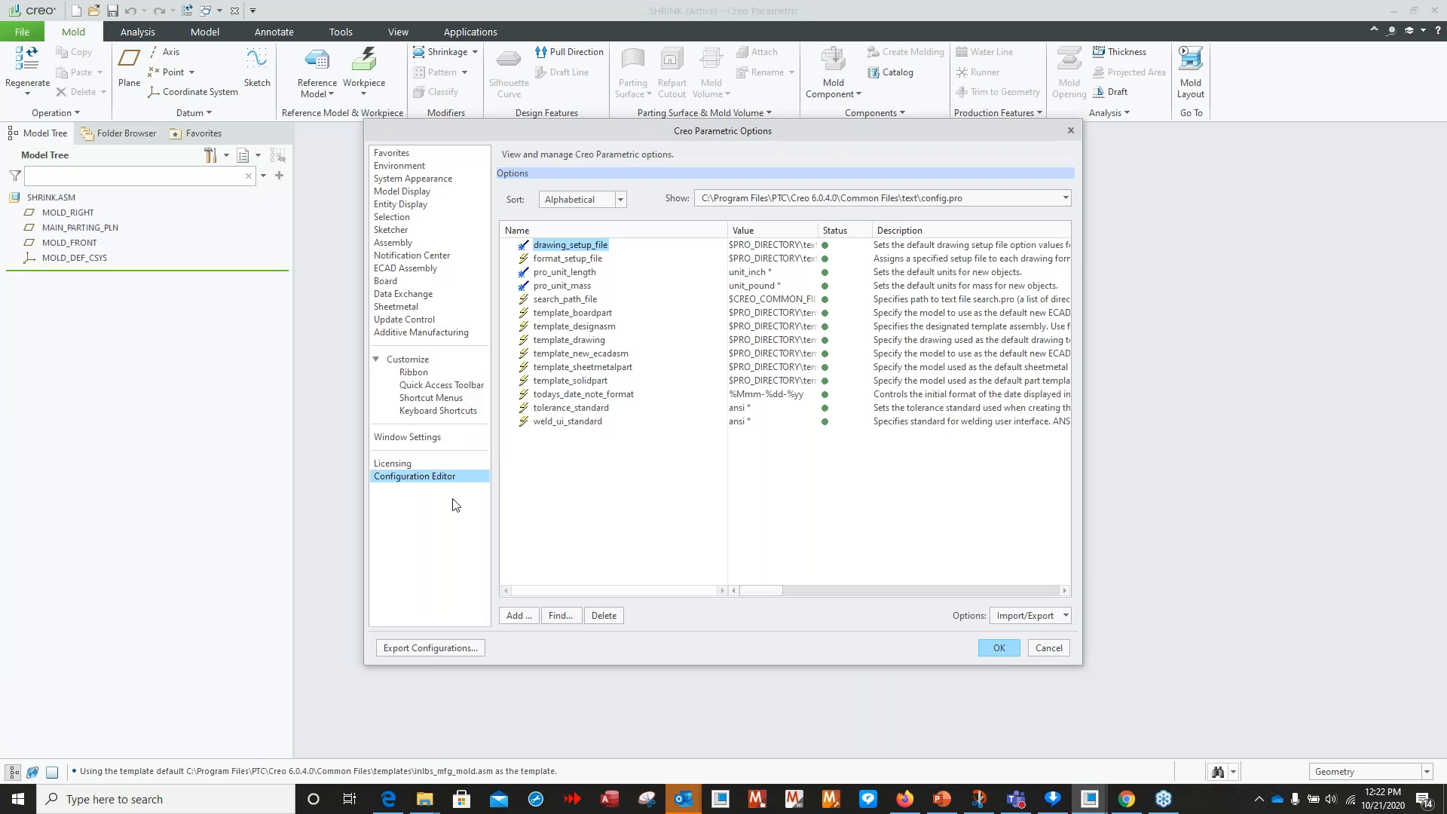
pyautogui.click(514, 615)
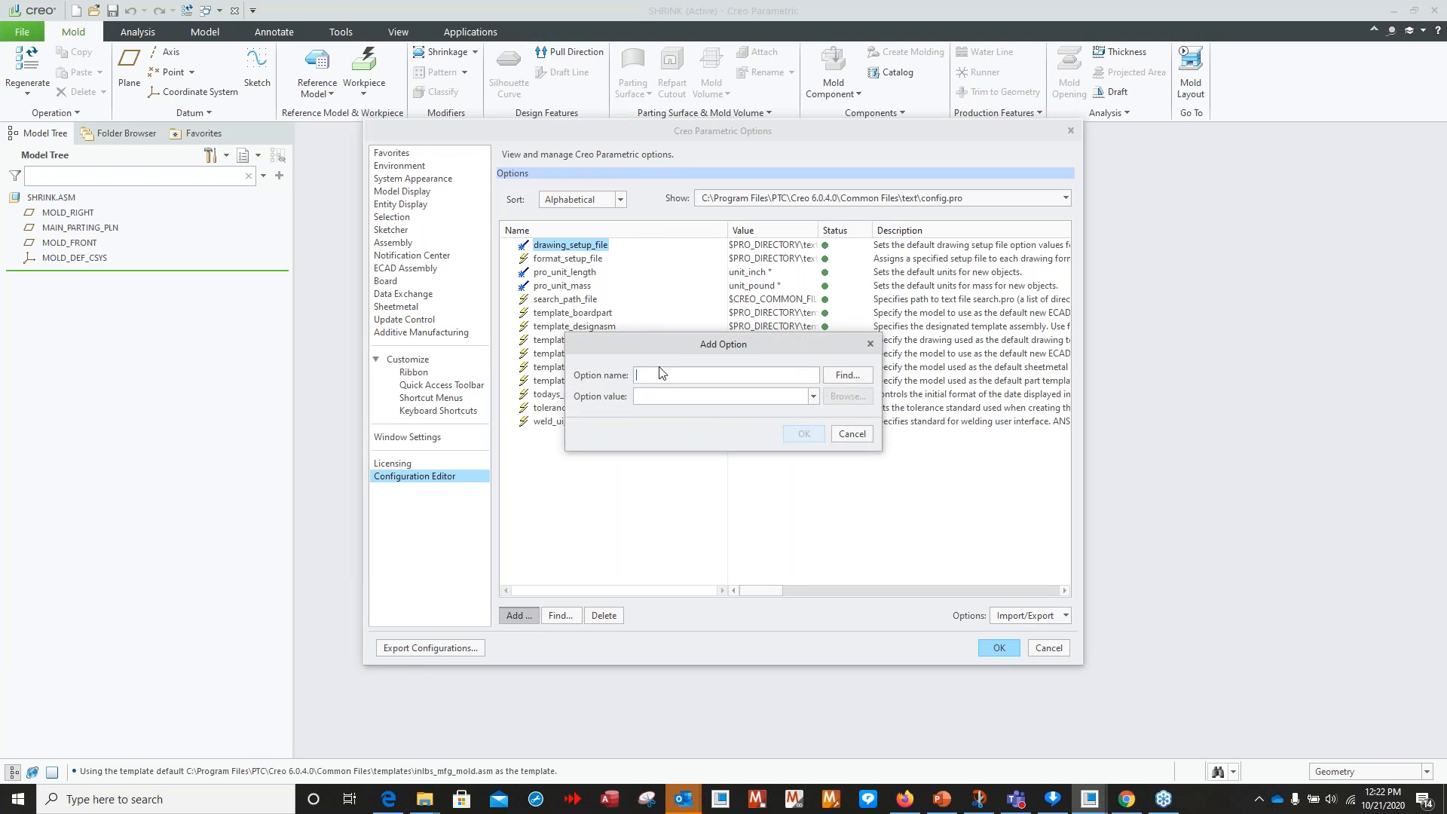
pyautogui.write('en')
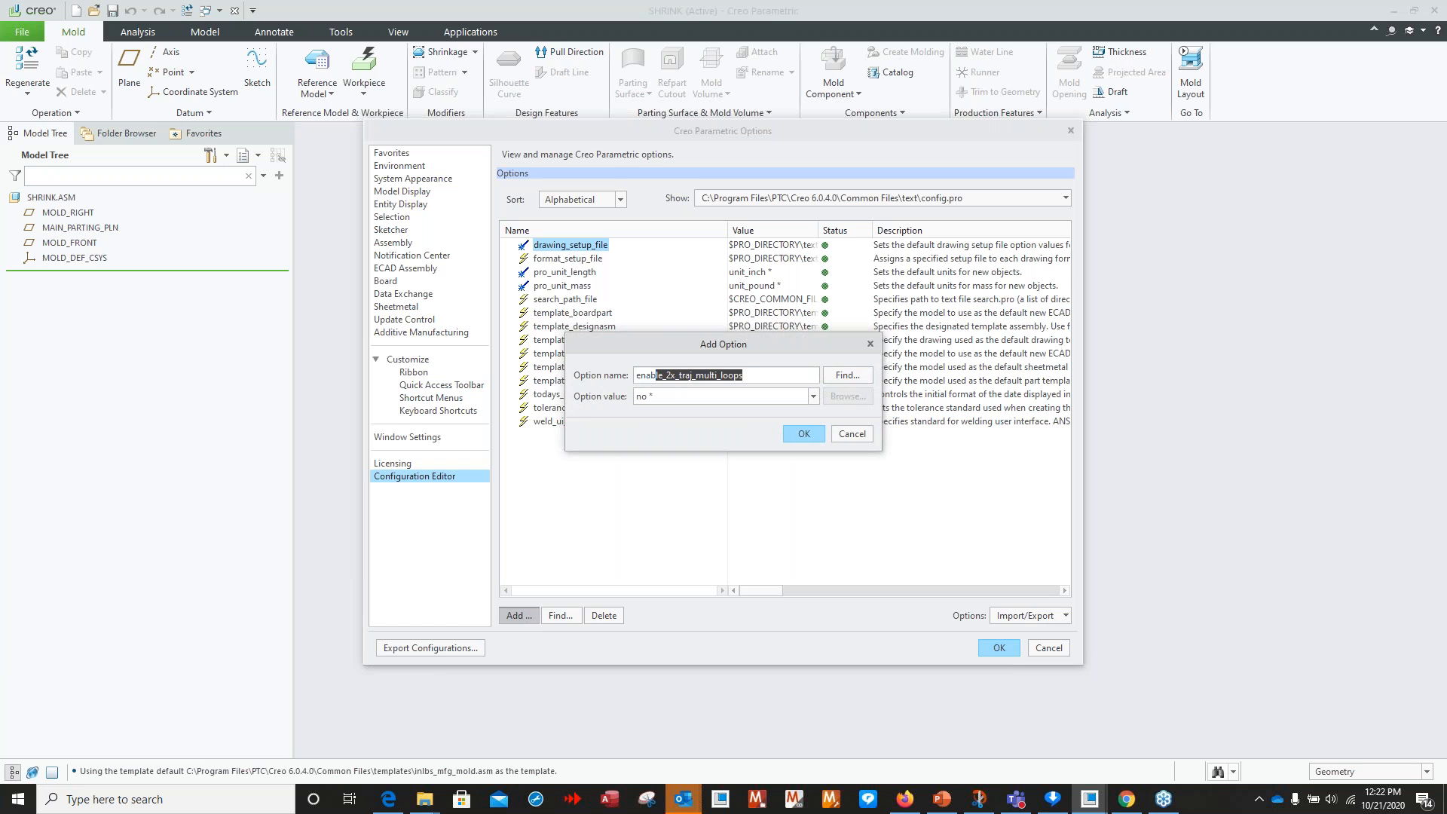
pyautogui.write('able_a')
pyautogui.click(812, 397)
pyautogui.click(650, 423)
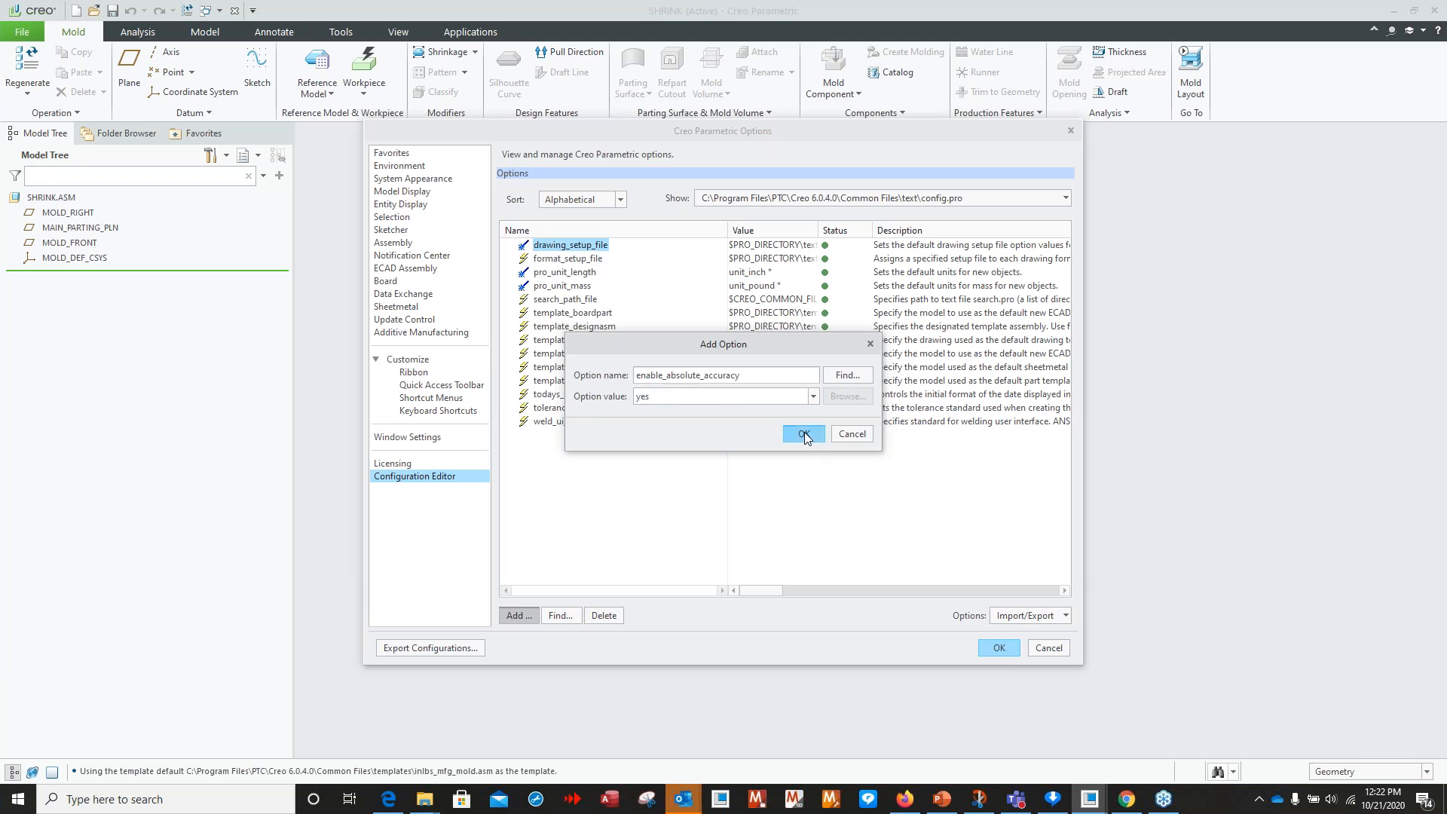
pyautogui.click(804, 434)
pyautogui.press('Return')
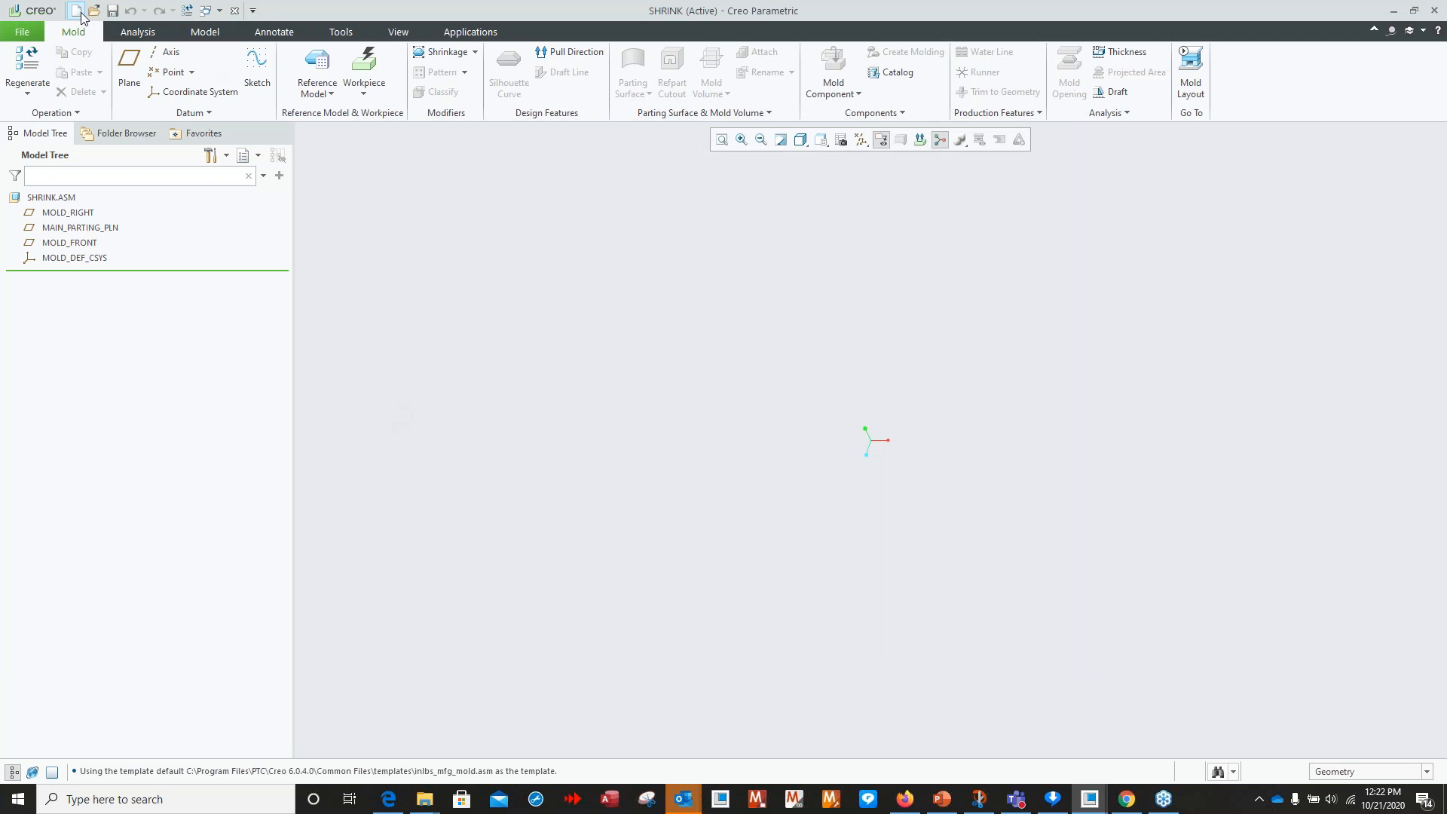
# Locate a reference model from 02_yc_af_ref_mold.prt, using the Same model reference type.
pyautogui.click(320, 92)
pyautogui.click(353, 113)
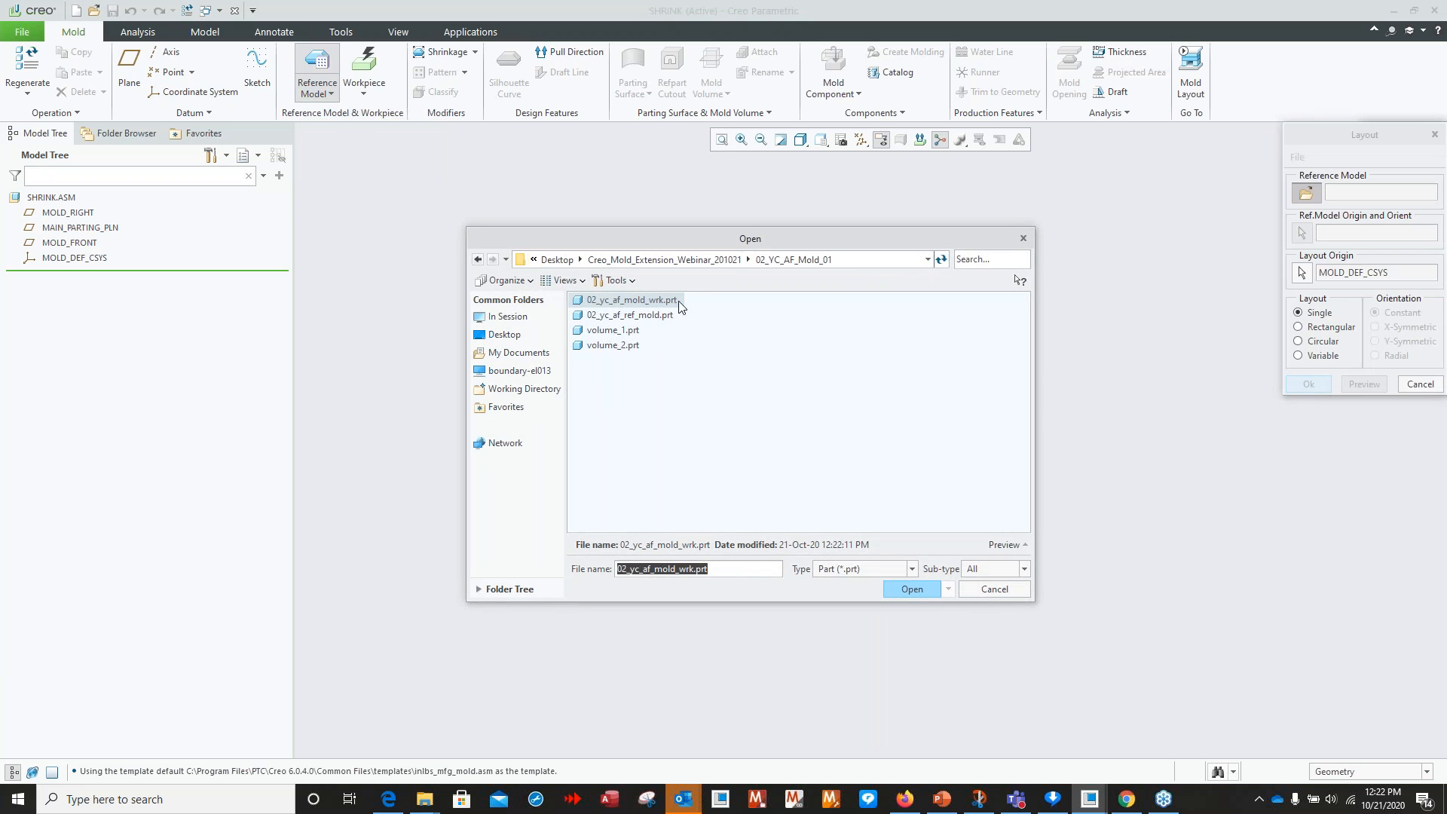
pyautogui.click(646, 313)
pyautogui.click(906, 589)
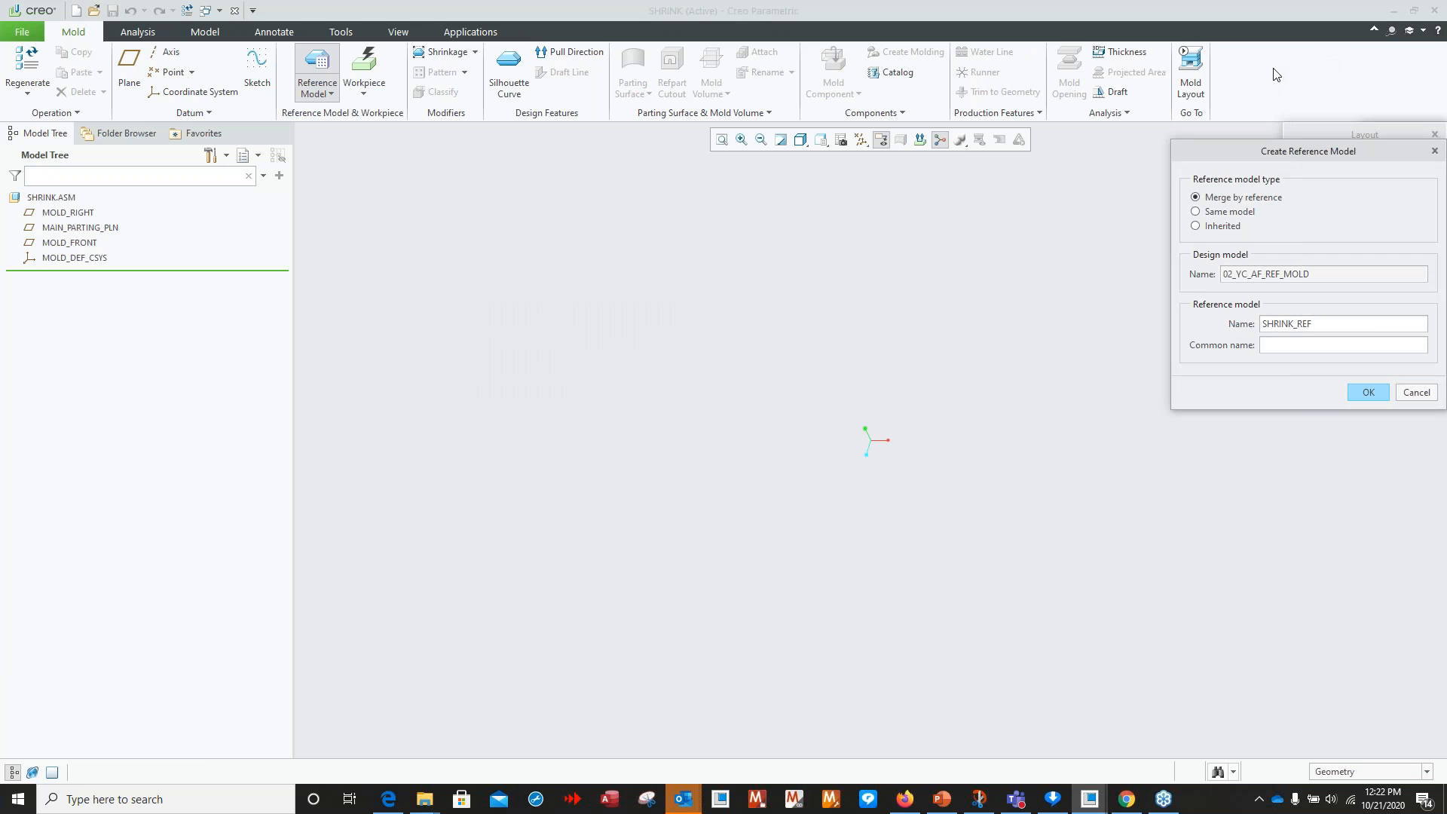
pyautogui.click(1195, 211)
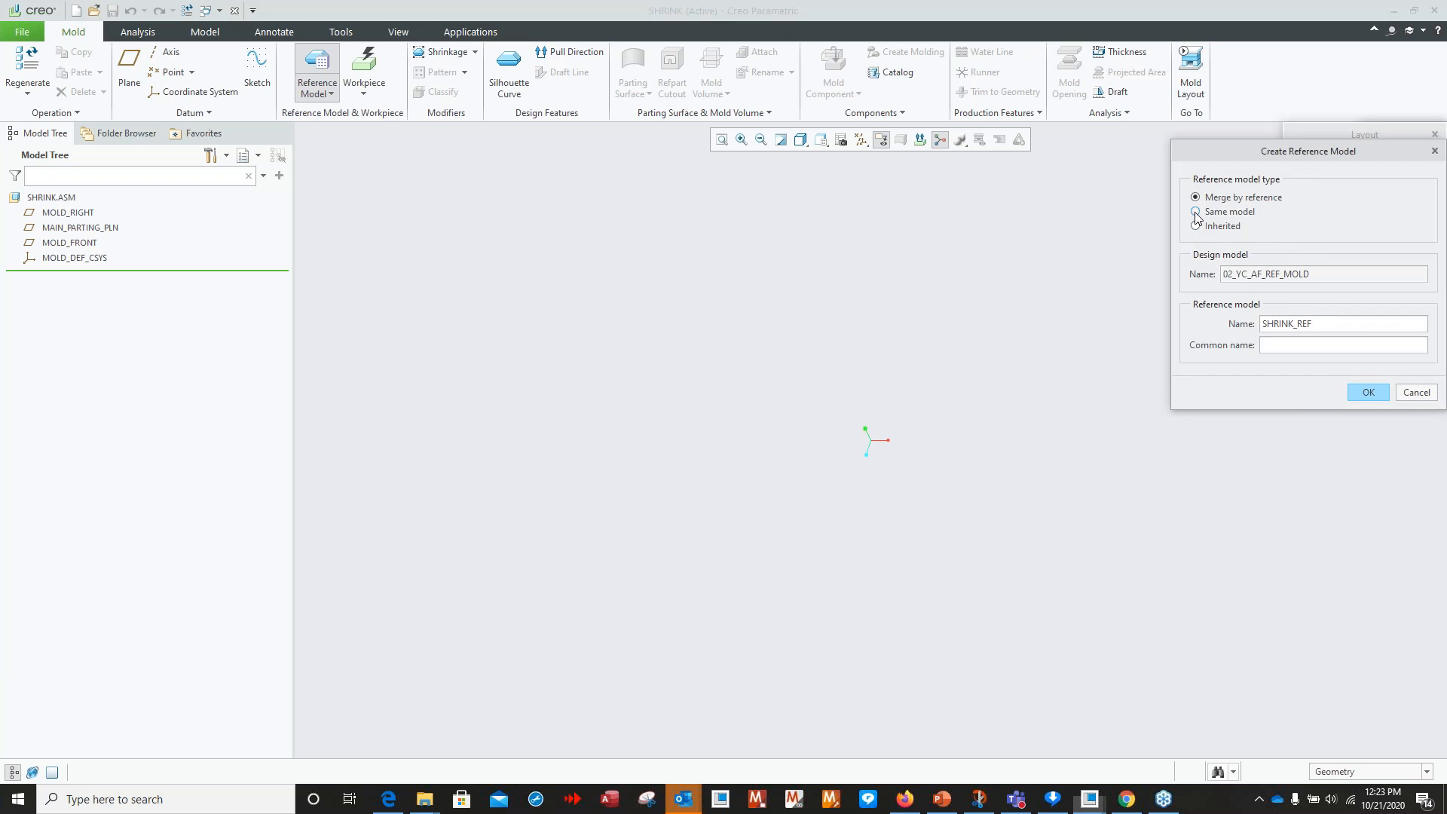
pyautogui.click(1367, 396)
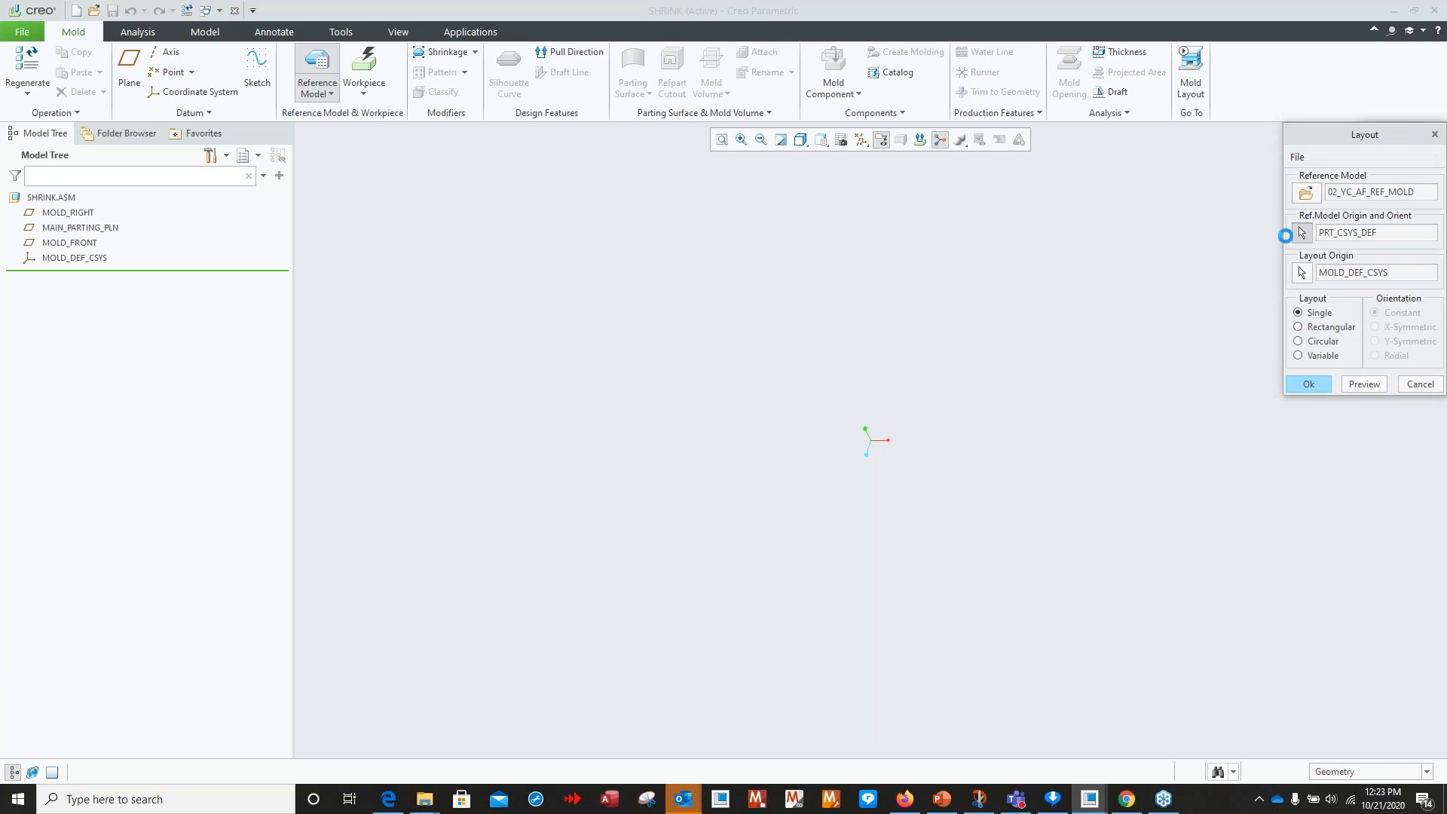
# Orient the reference model by its CS0_MOLD coordinate system, place it in a single-cavity layout and accept the absolute accuracy value.
pyautogui.moveTo(188, 332); pyautogui.dragTo(176, 677)
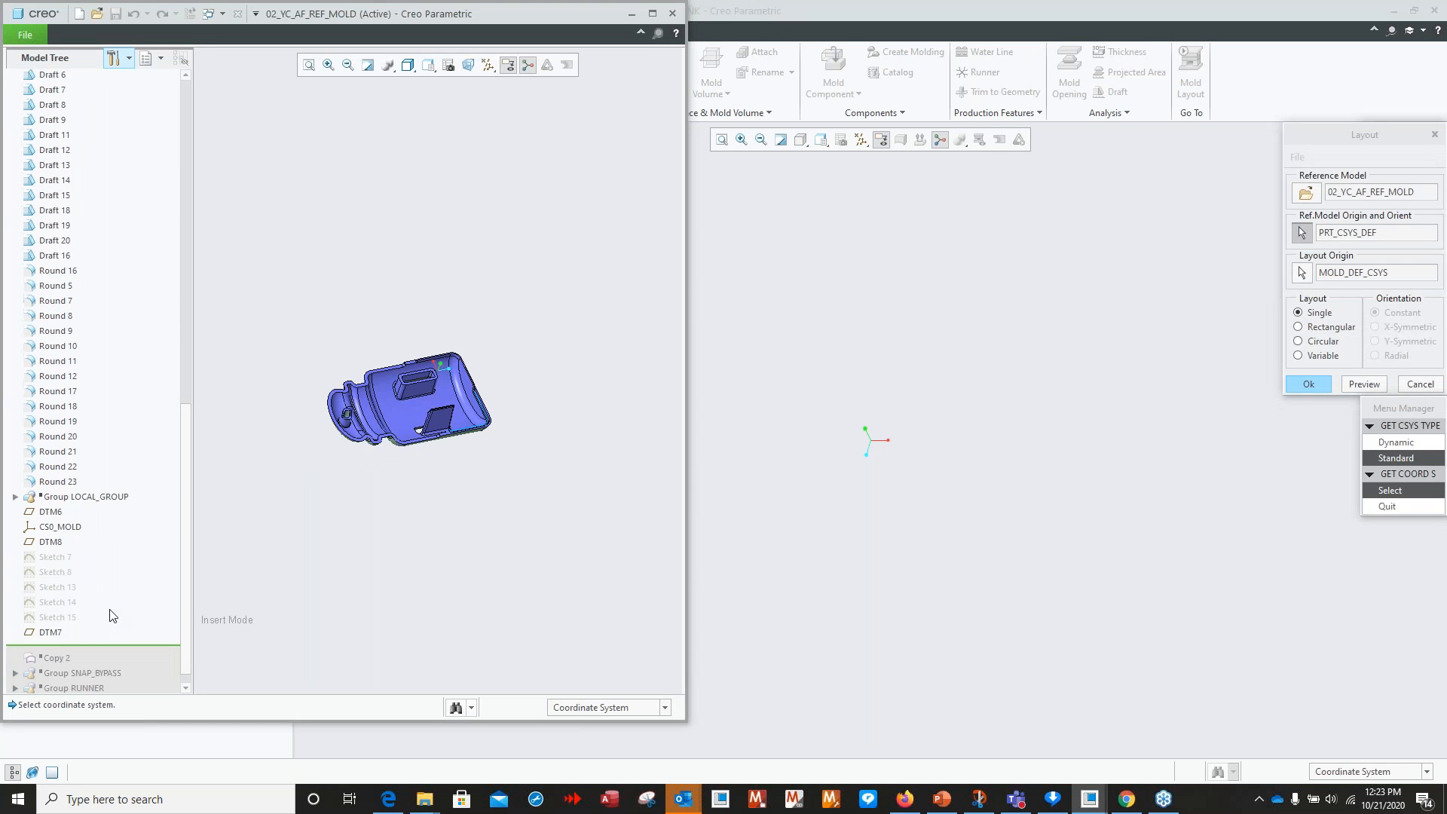
pyautogui.click(55, 526)
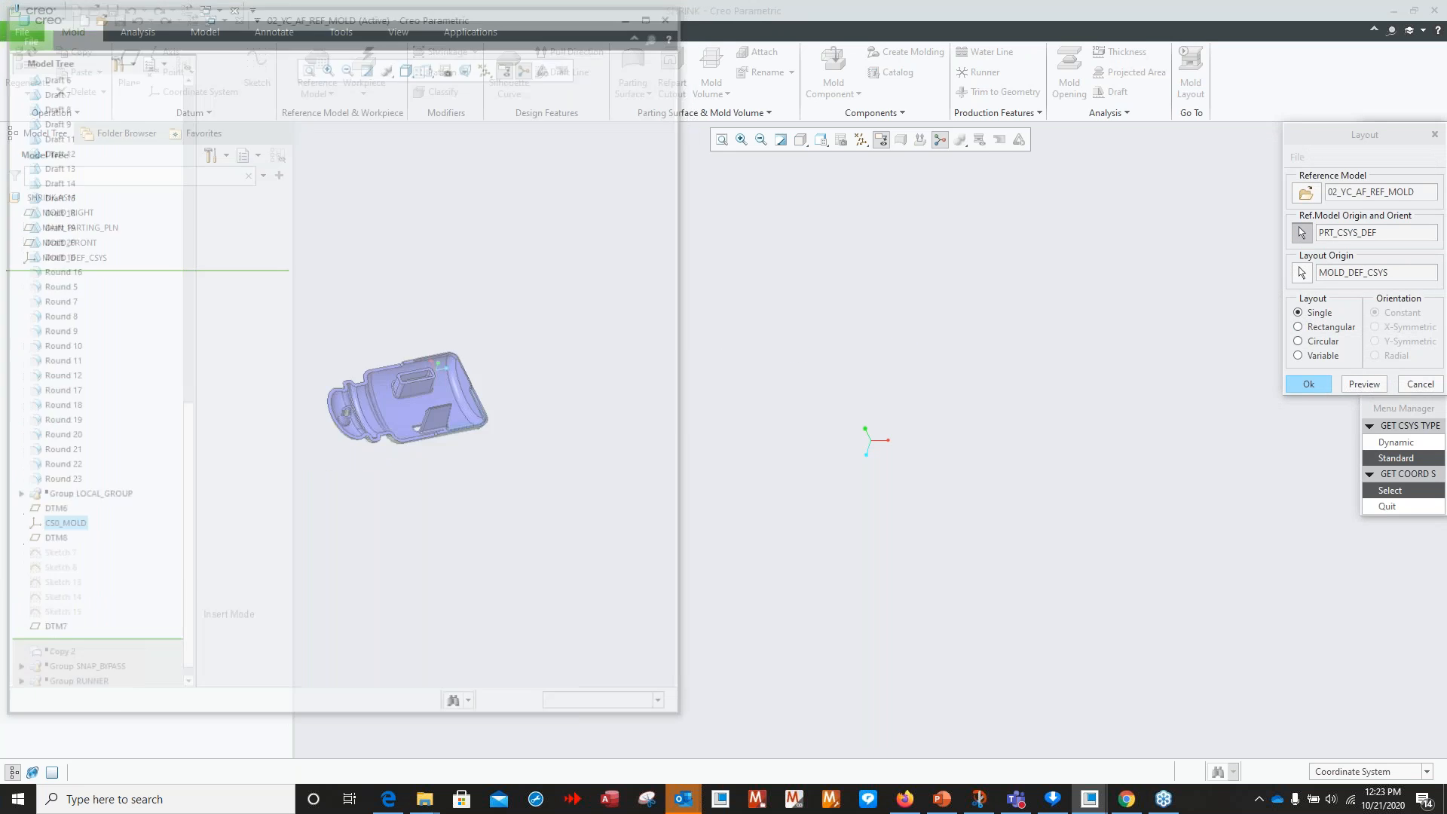
pyautogui.click(1308, 385)
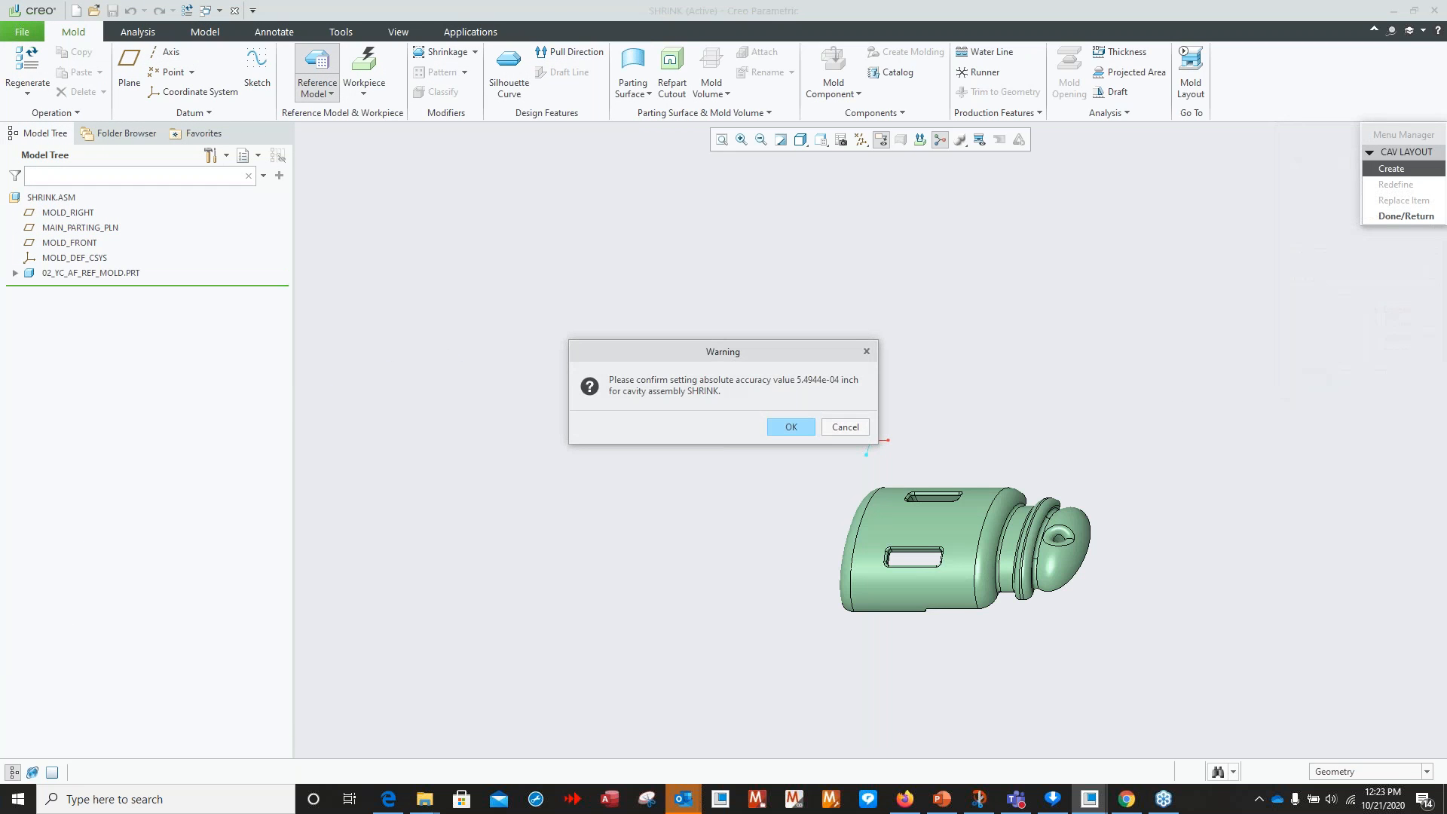
pyautogui.click(790, 426)
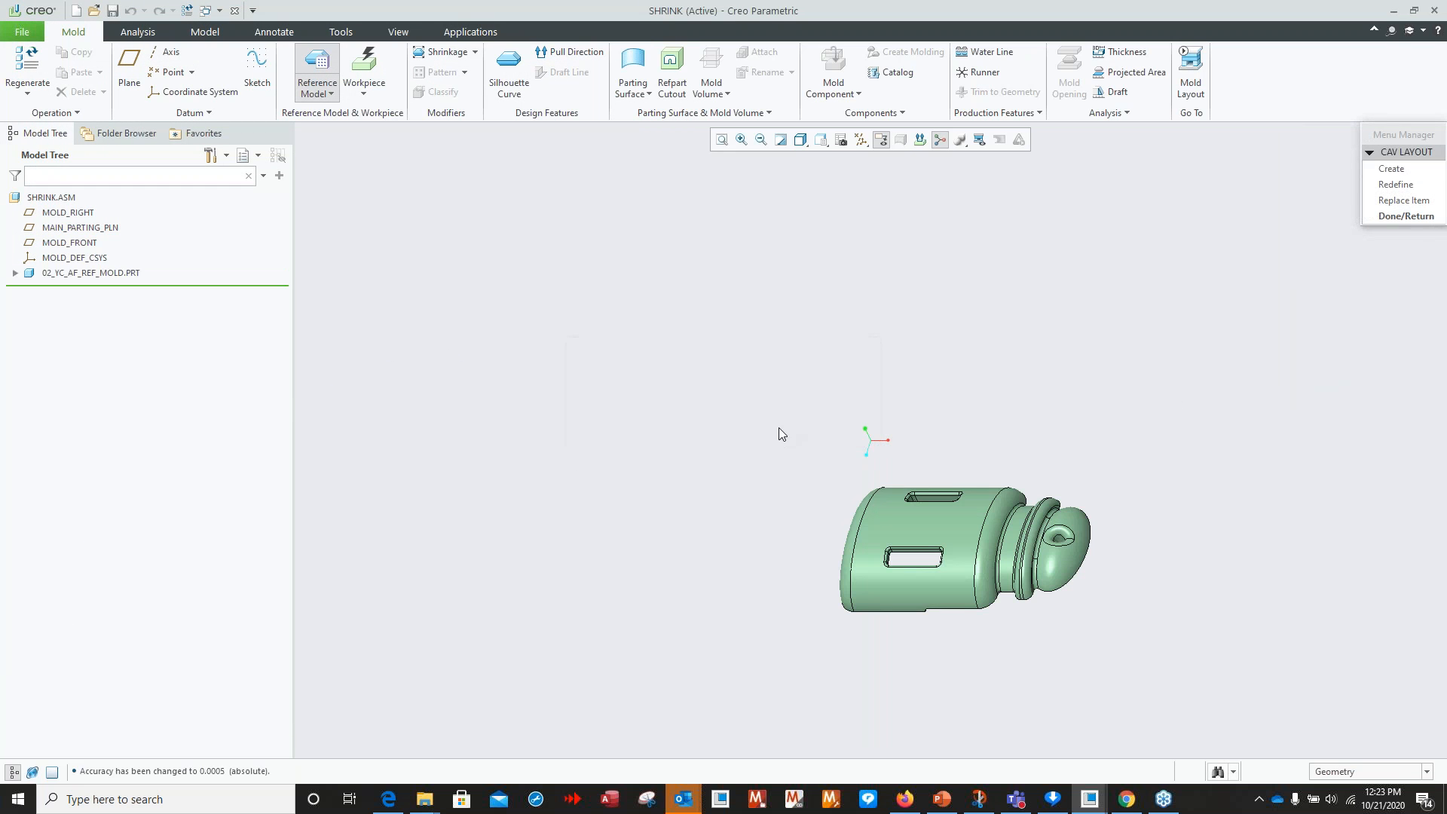
# Display only the datum planes with their name tags and finish the cavity layout.
pyautogui.click(394, 32)
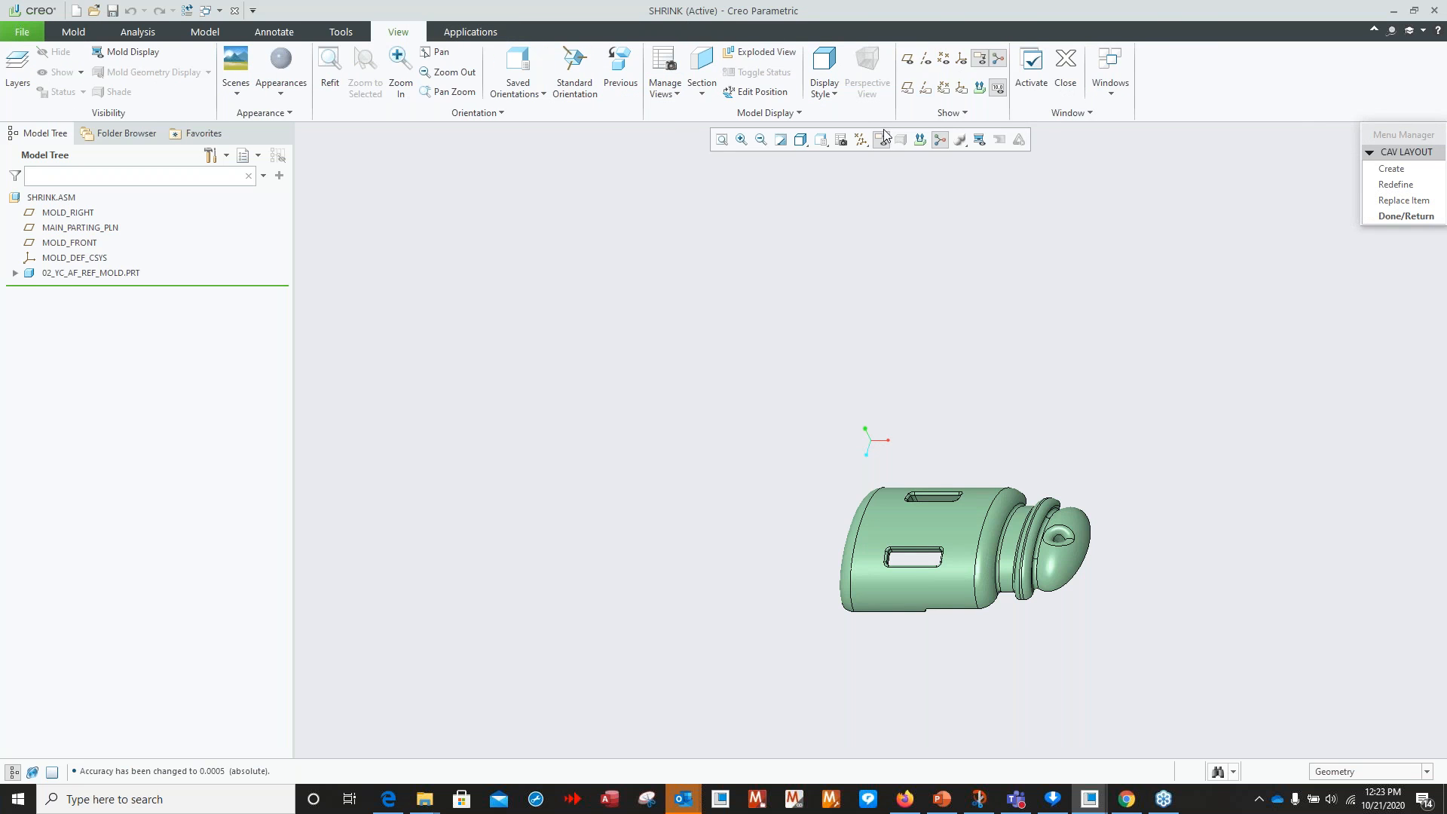
pyautogui.click(861, 139)
pyautogui.click(861, 160)
pyautogui.click(861, 161)
pyautogui.click(861, 225)
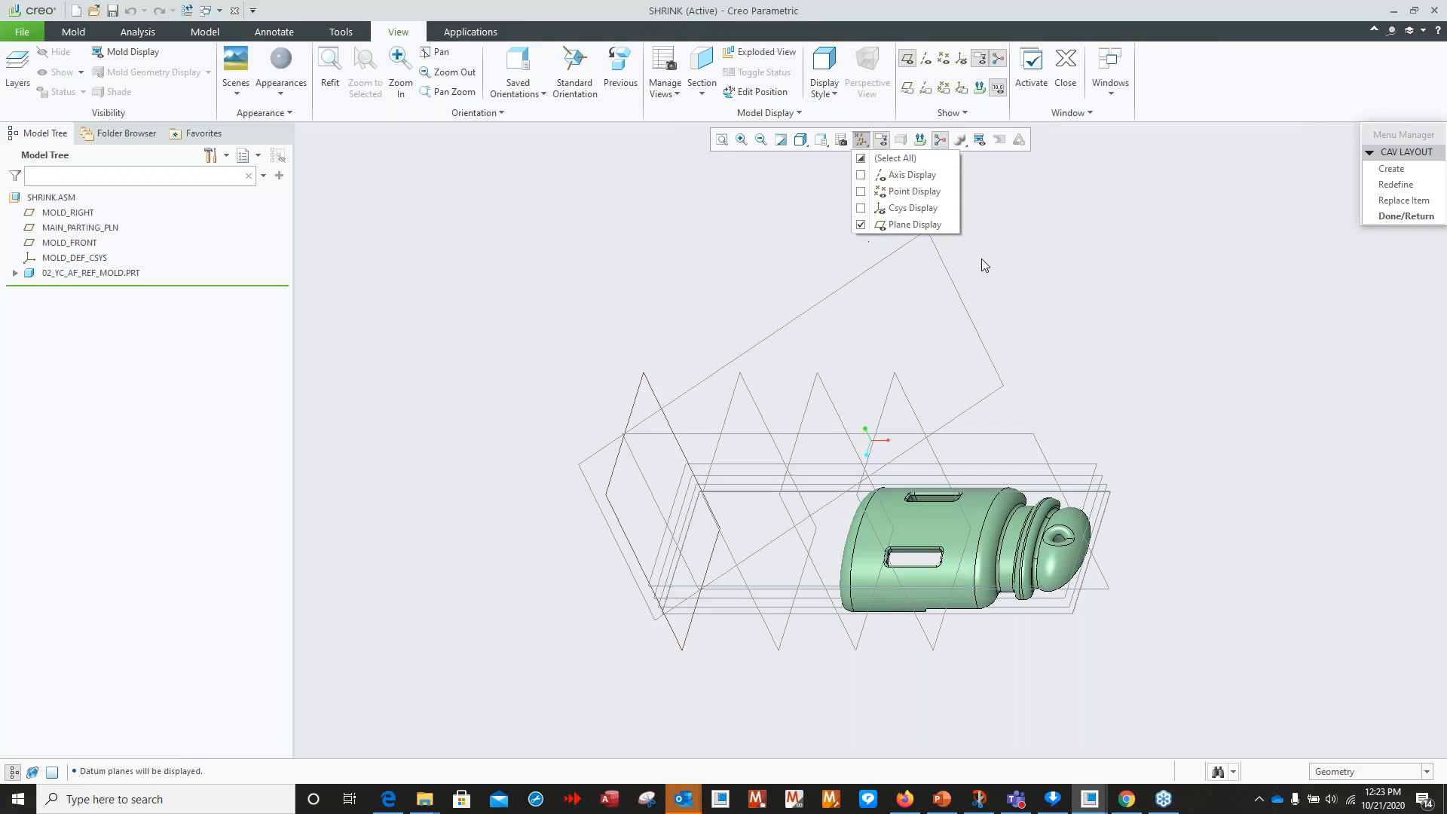
pyautogui.click(908, 90)
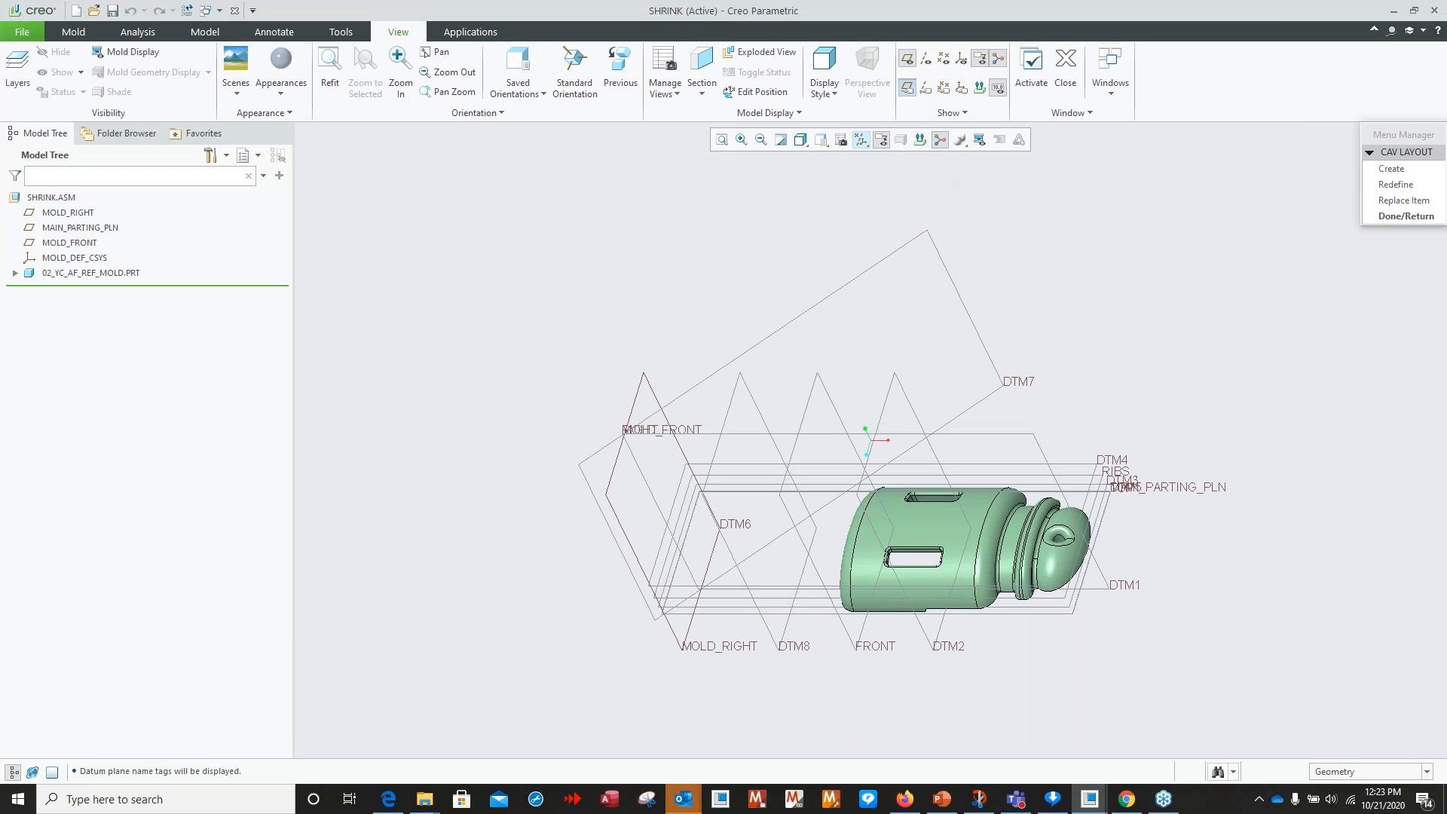
pyautogui.keyDown('shift'); pyautogui.moveTo(954, 317); pyautogui.dragTo(908, 255, button='middle'); pyautogui.keyUp('shift')
pyautogui.click(1407, 220)
pyautogui.click(75, 33)
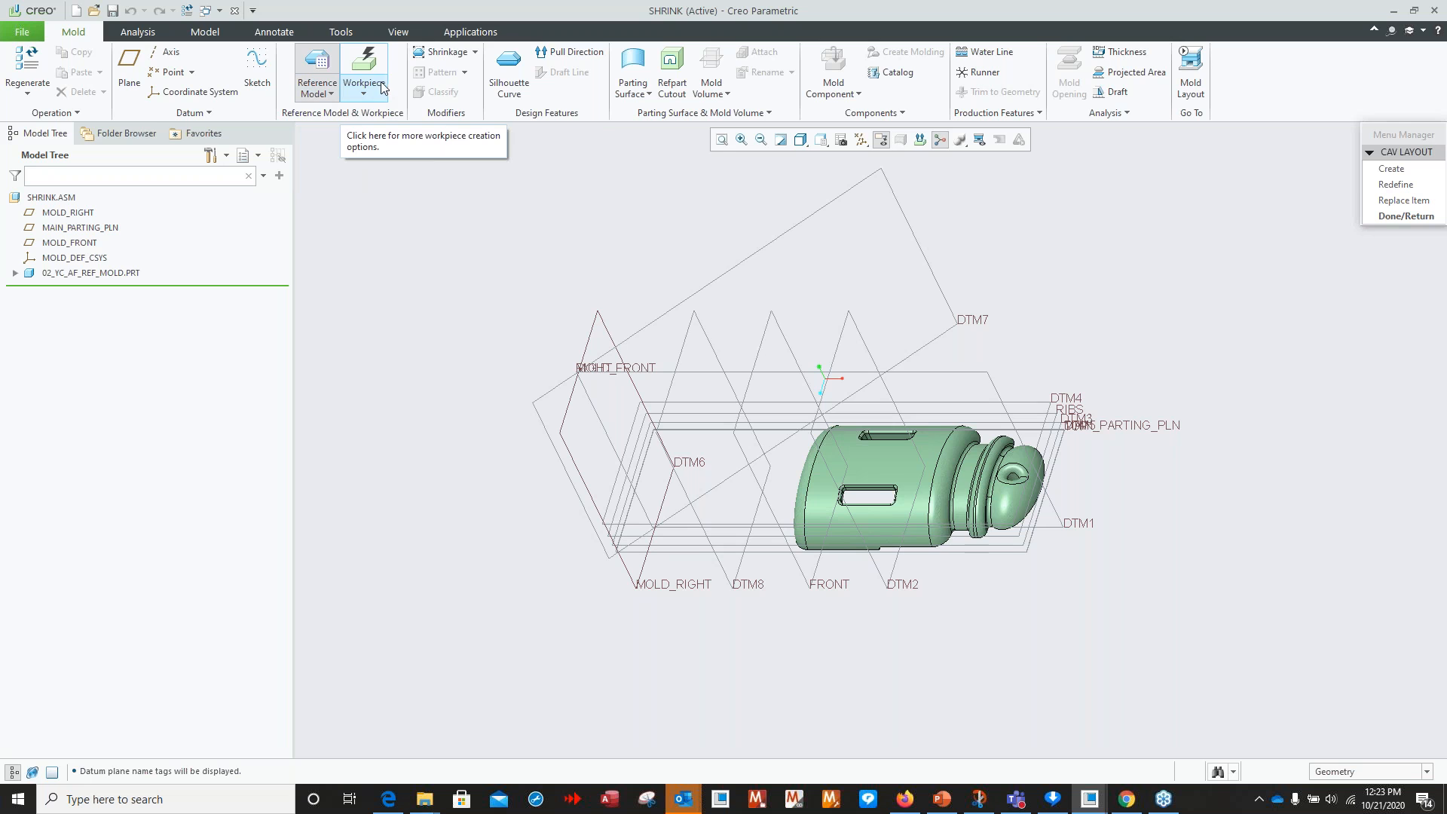
# Start a Shrink by scale feature on the reference model with a shrink ratio of 0.005 and display the coordinate systems.
pyautogui.click(475, 53)
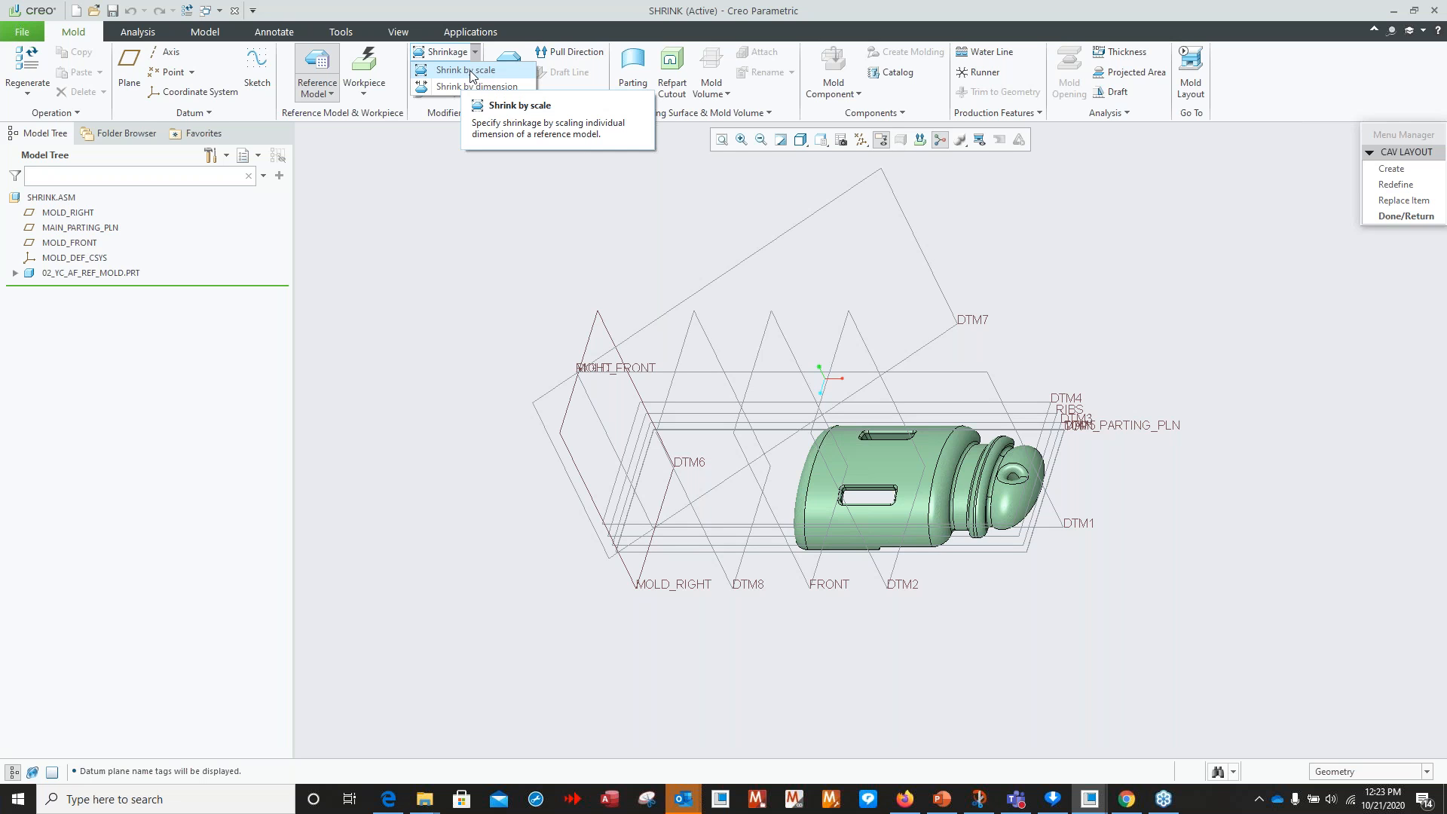
pyautogui.click(467, 70)
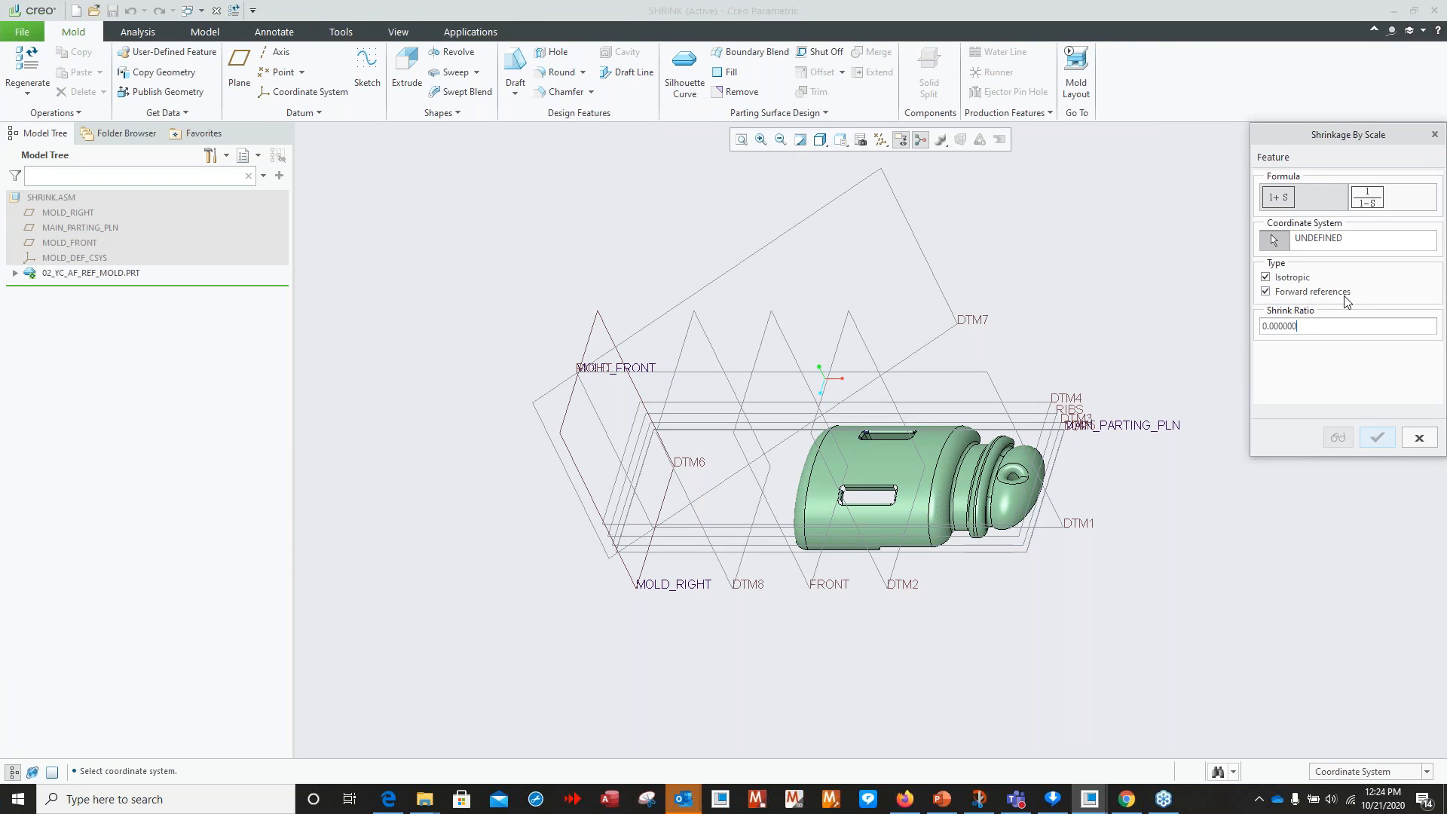
pyautogui.doubleClick(1308, 325)
pyautogui.write('0.005')
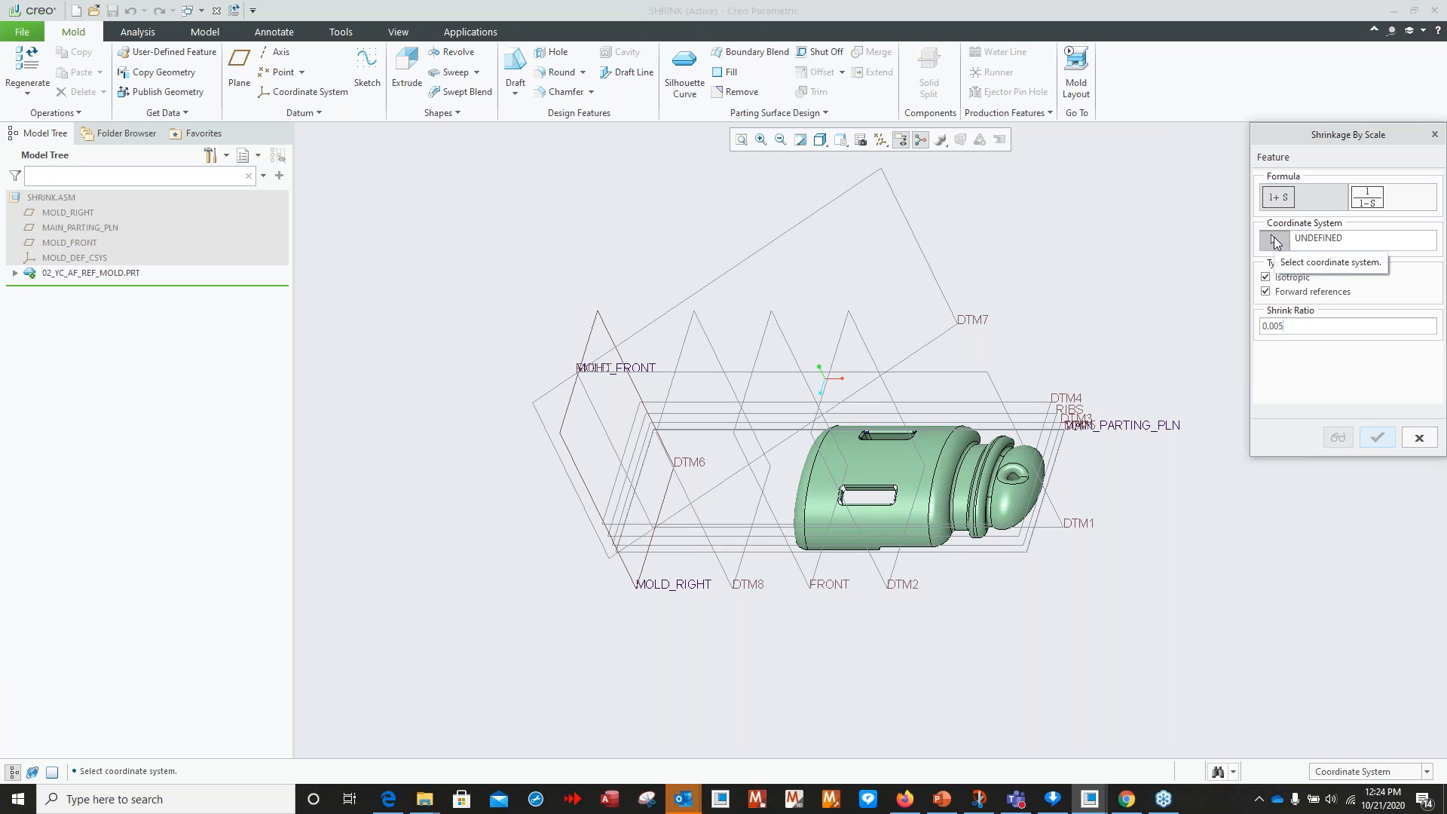
pyautogui.click(879, 140)
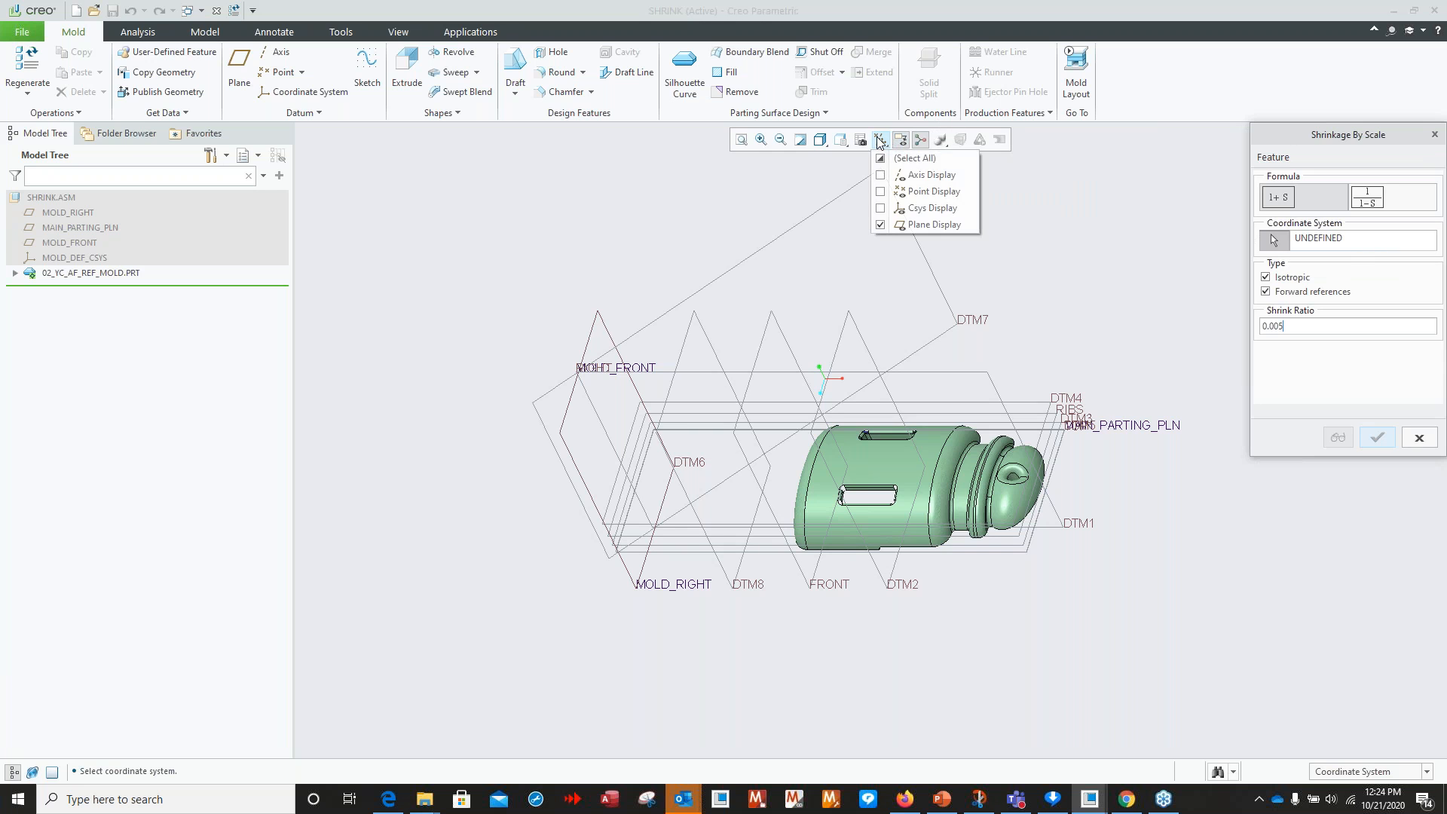
pyautogui.click(880, 208)
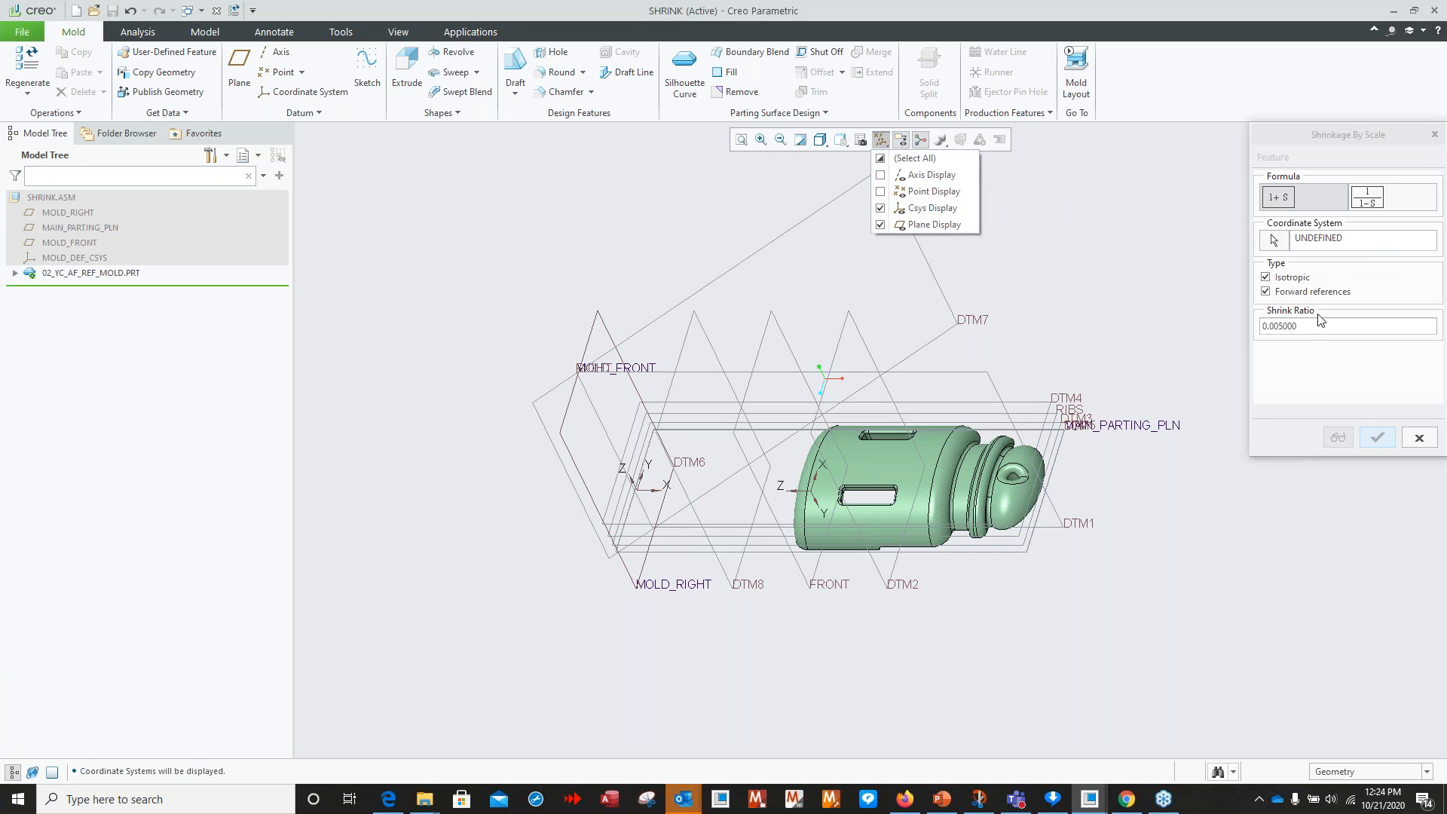
pyautogui.click(1275, 240)
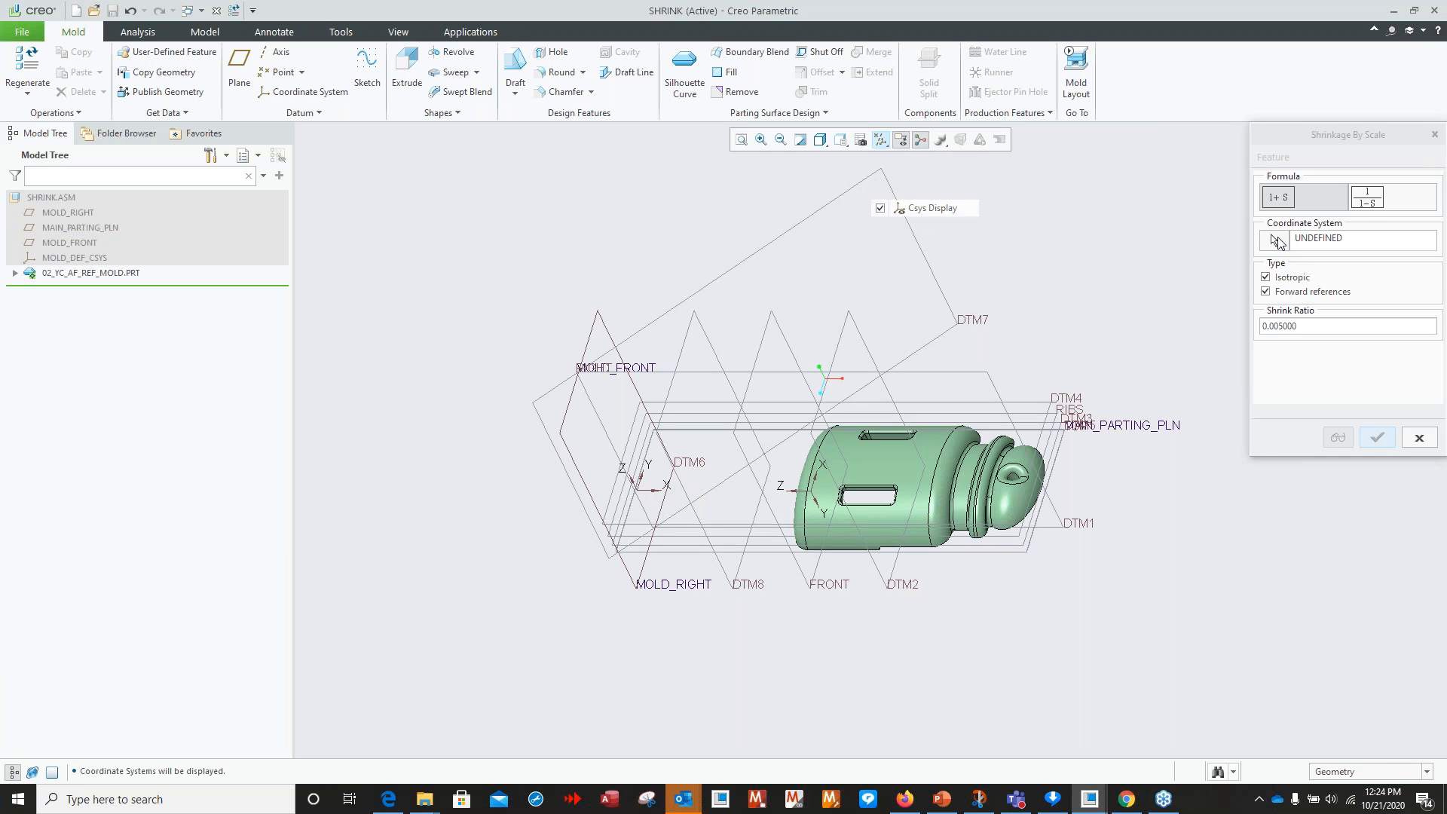
# Set the isotropic shrink ratio to 0.1, use CS0_MOLD of the reference model as coordinate system, then preview and apply the shrinkage.
pyautogui.click(1303, 326)
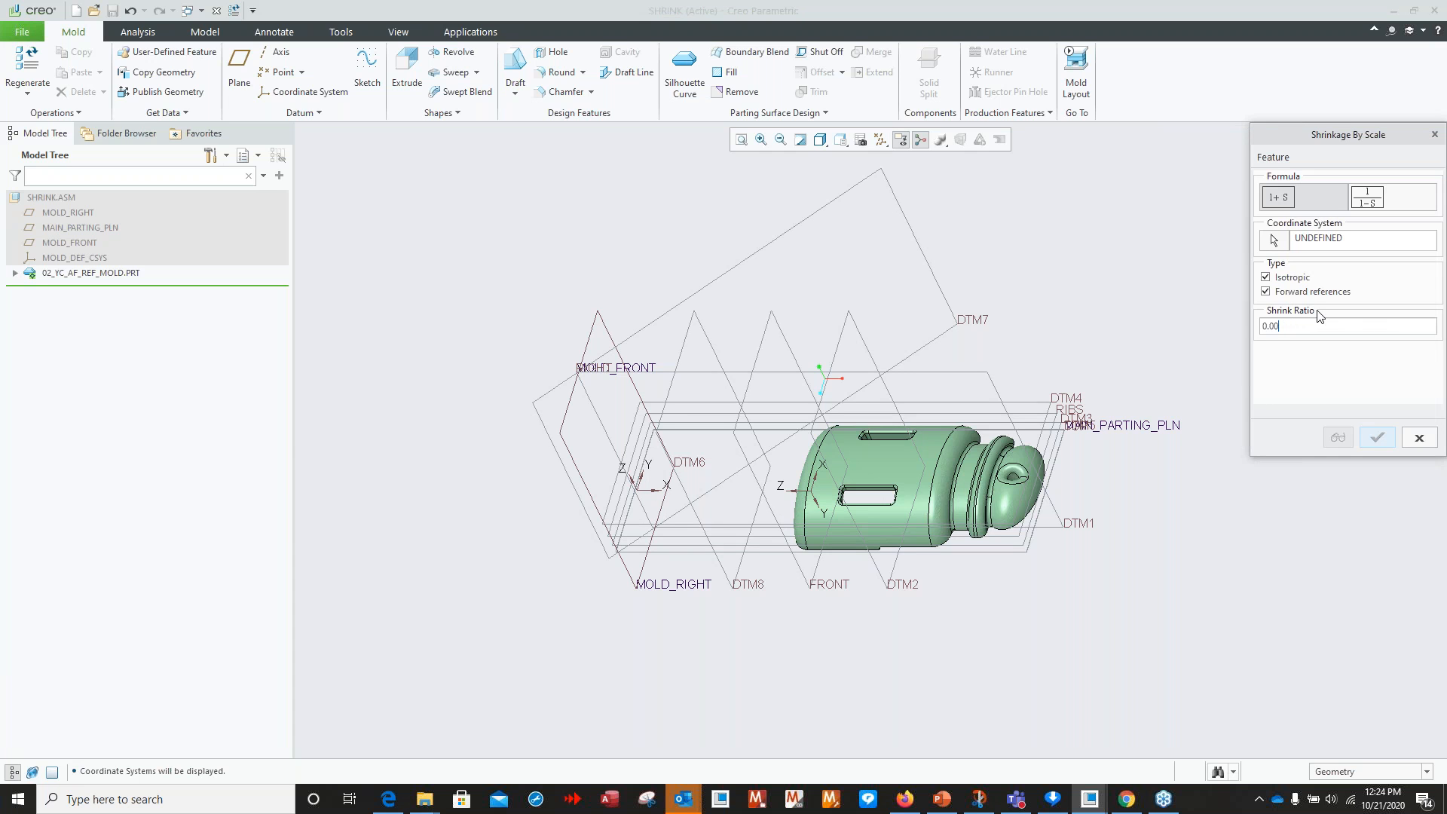
pyautogui.write('1')
pyautogui.click(1273, 240)
pyautogui.scroll(4, 825, 495)
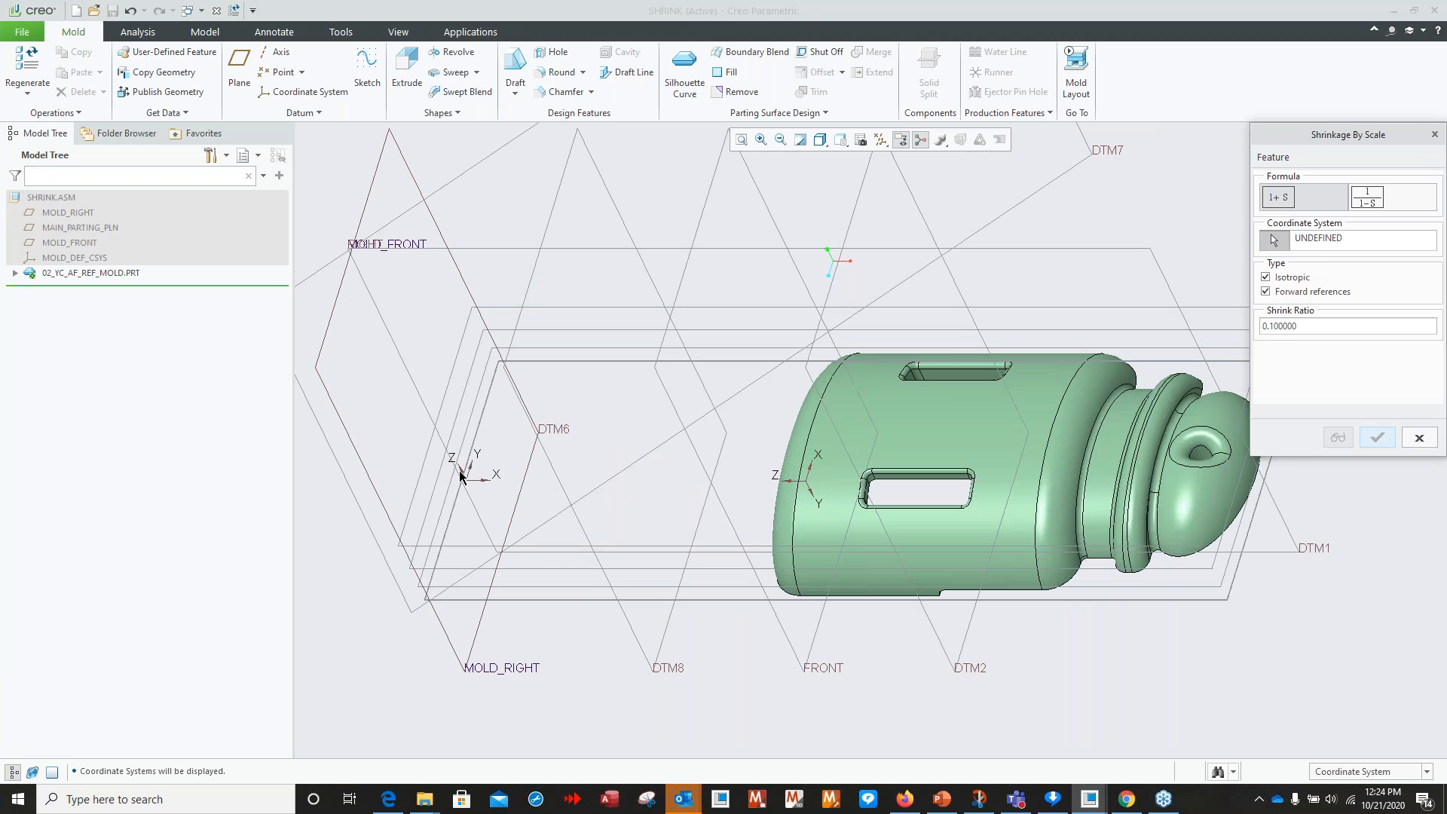
pyautogui.click(15, 273)
pyautogui.moveTo(281, 388); pyautogui.dragTo(216, 697)
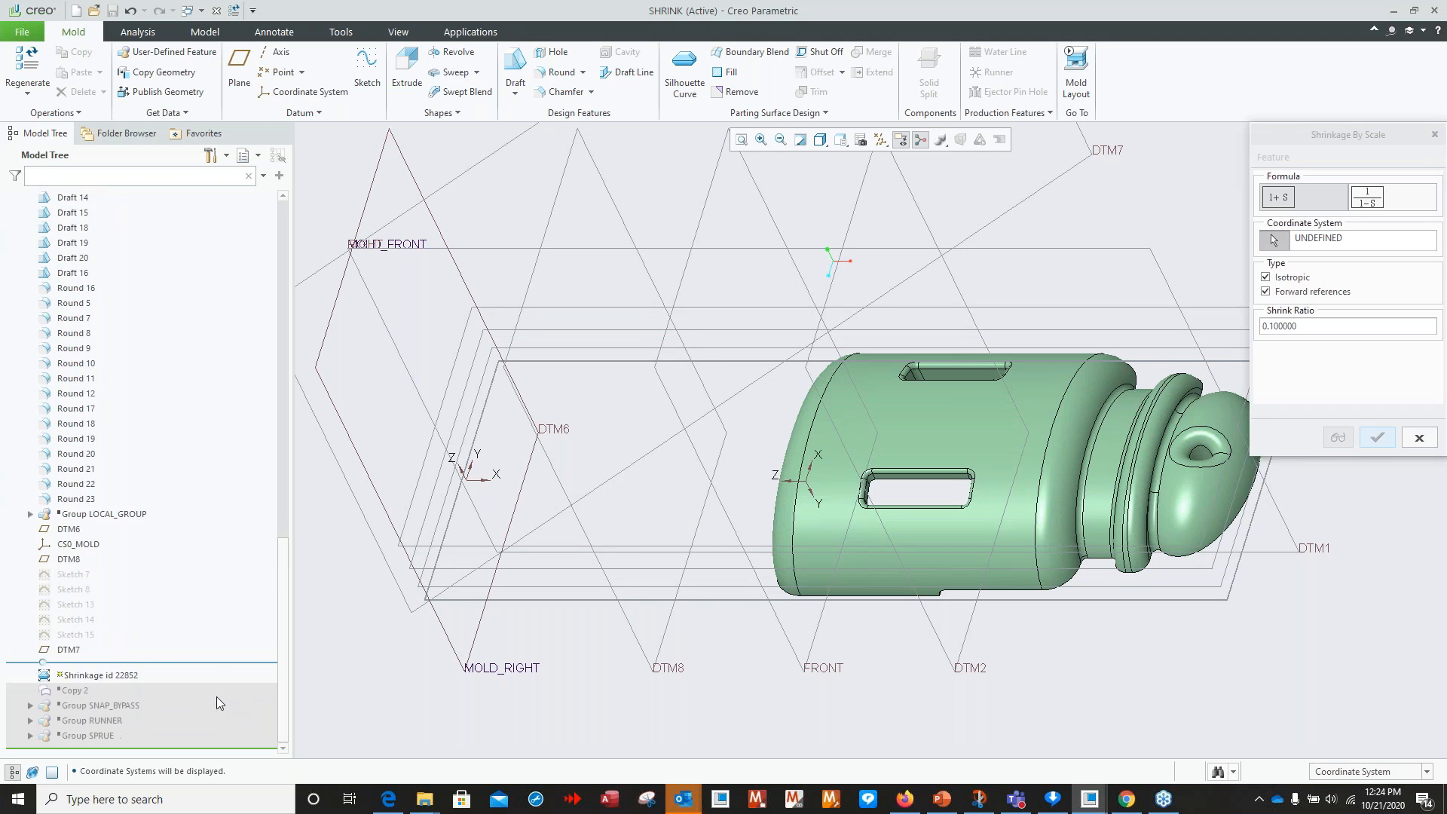
pyautogui.click(75, 545)
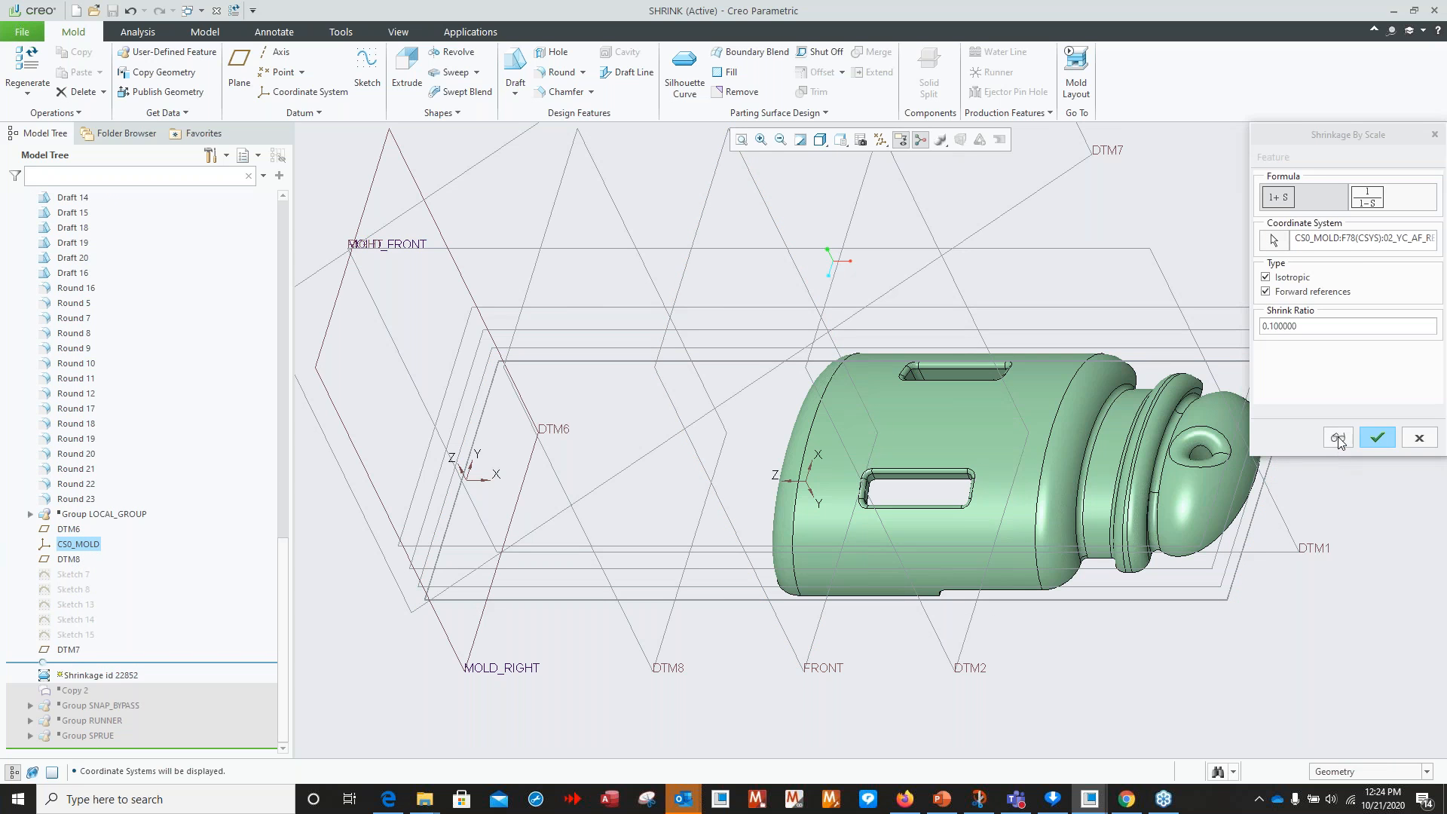
pyautogui.click(1336, 436)
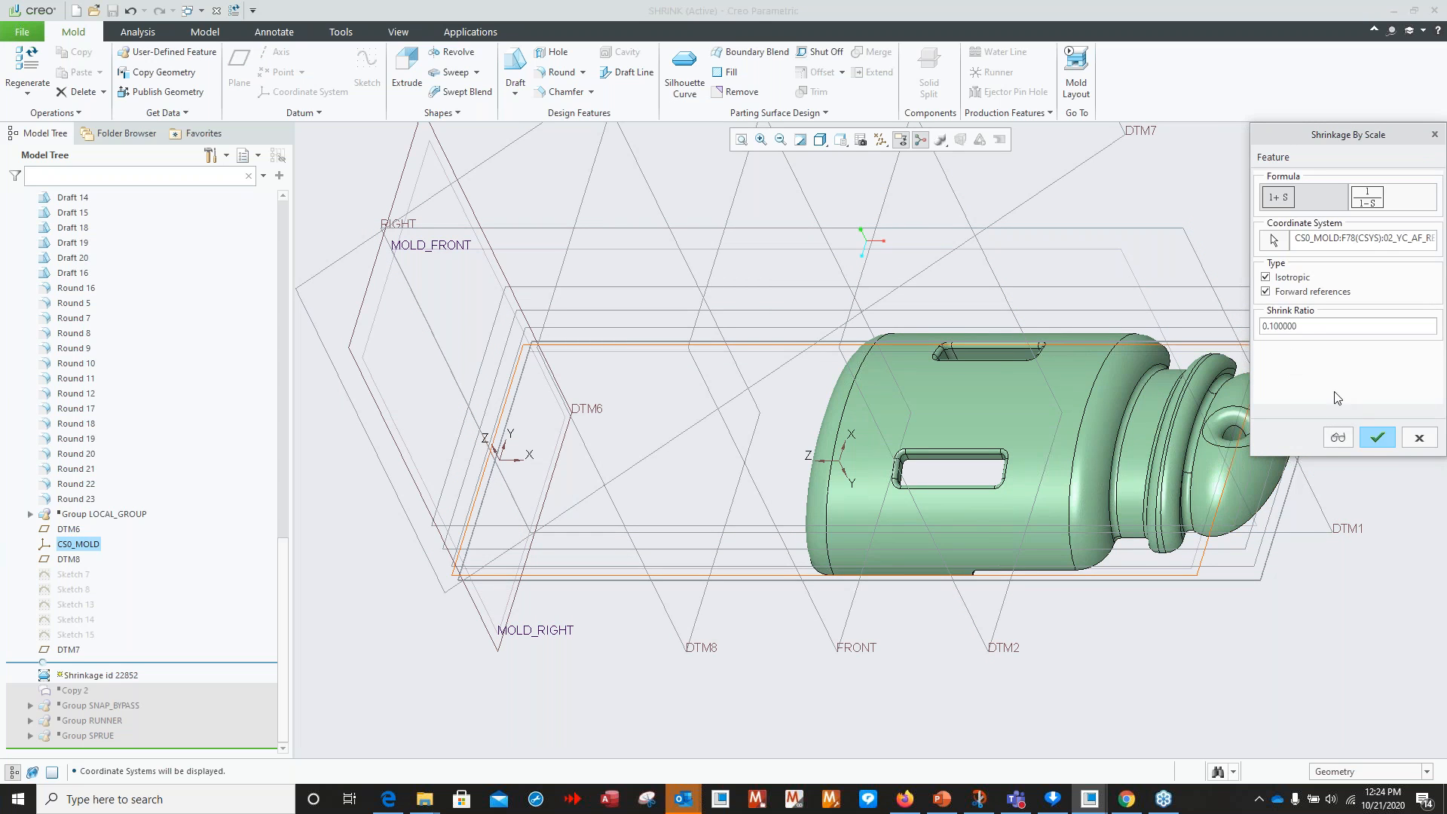
pyautogui.click(1374, 440)
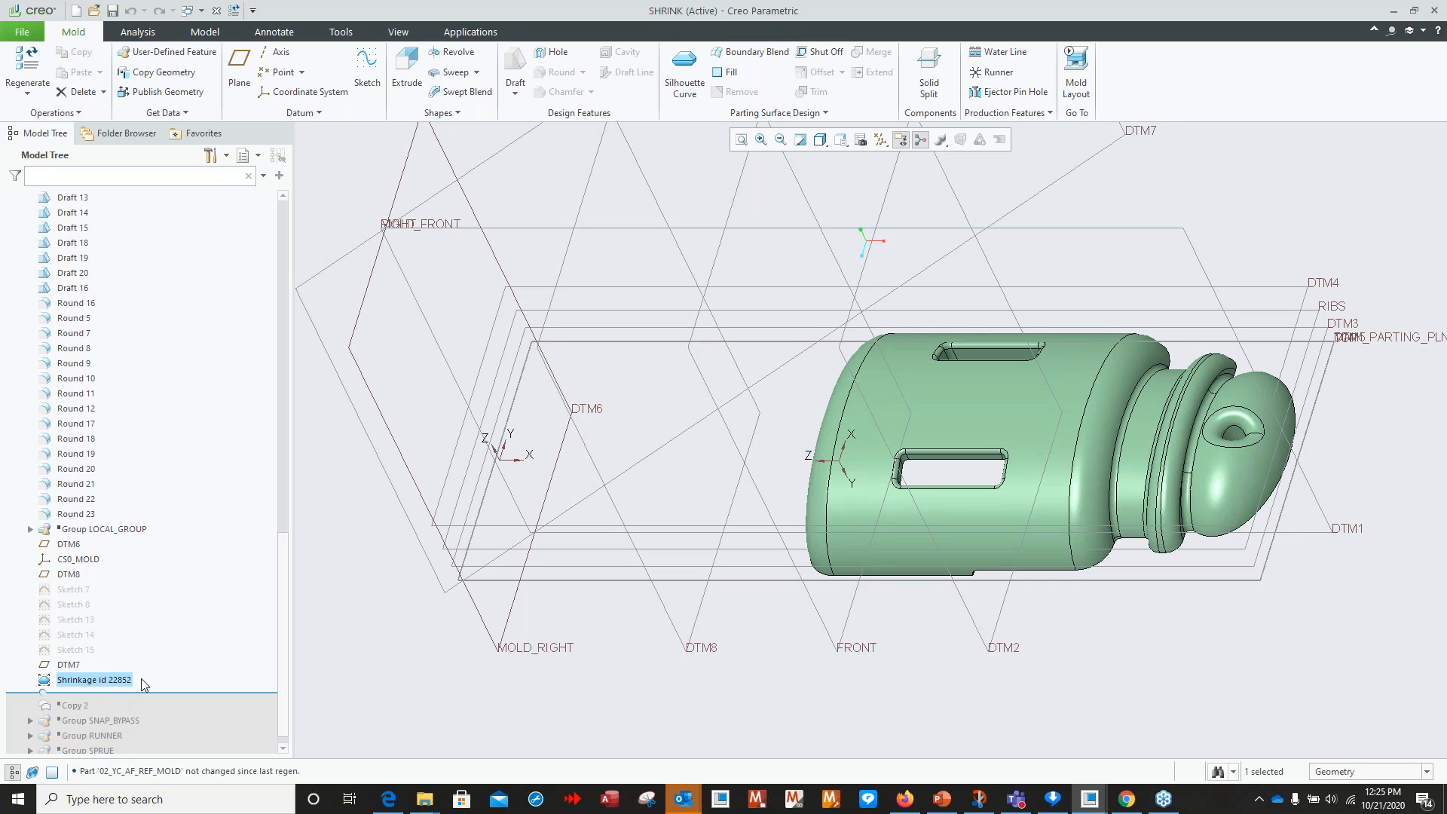
# Move the insertion point above and below the shrinkage feature to compare the part sizes, leaving it above the feature.
pyautogui.moveTo(151, 690); pyautogui.dragTo(149, 677)
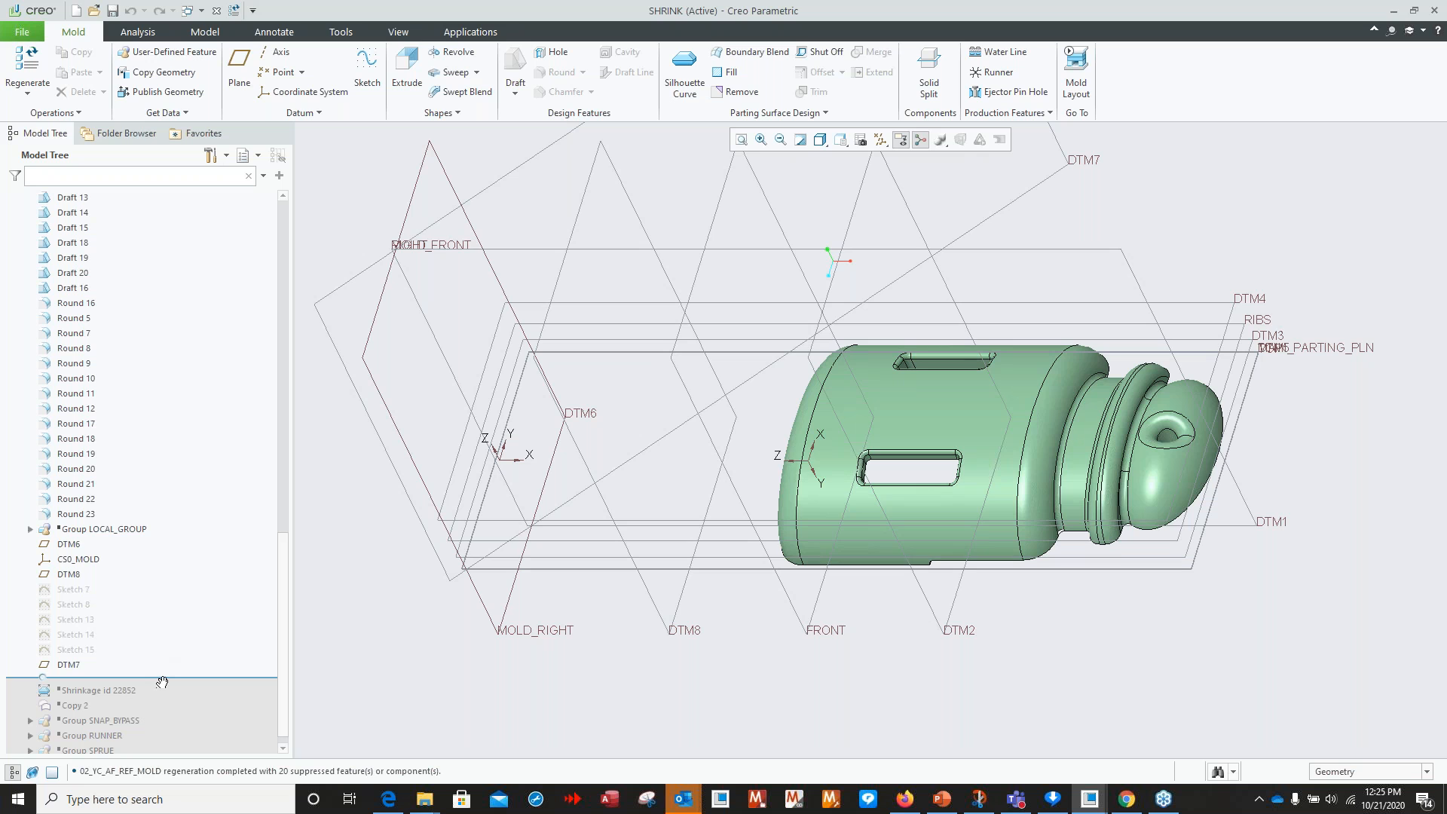
pyautogui.moveTo(152, 677); pyautogui.dragTo(153, 694)
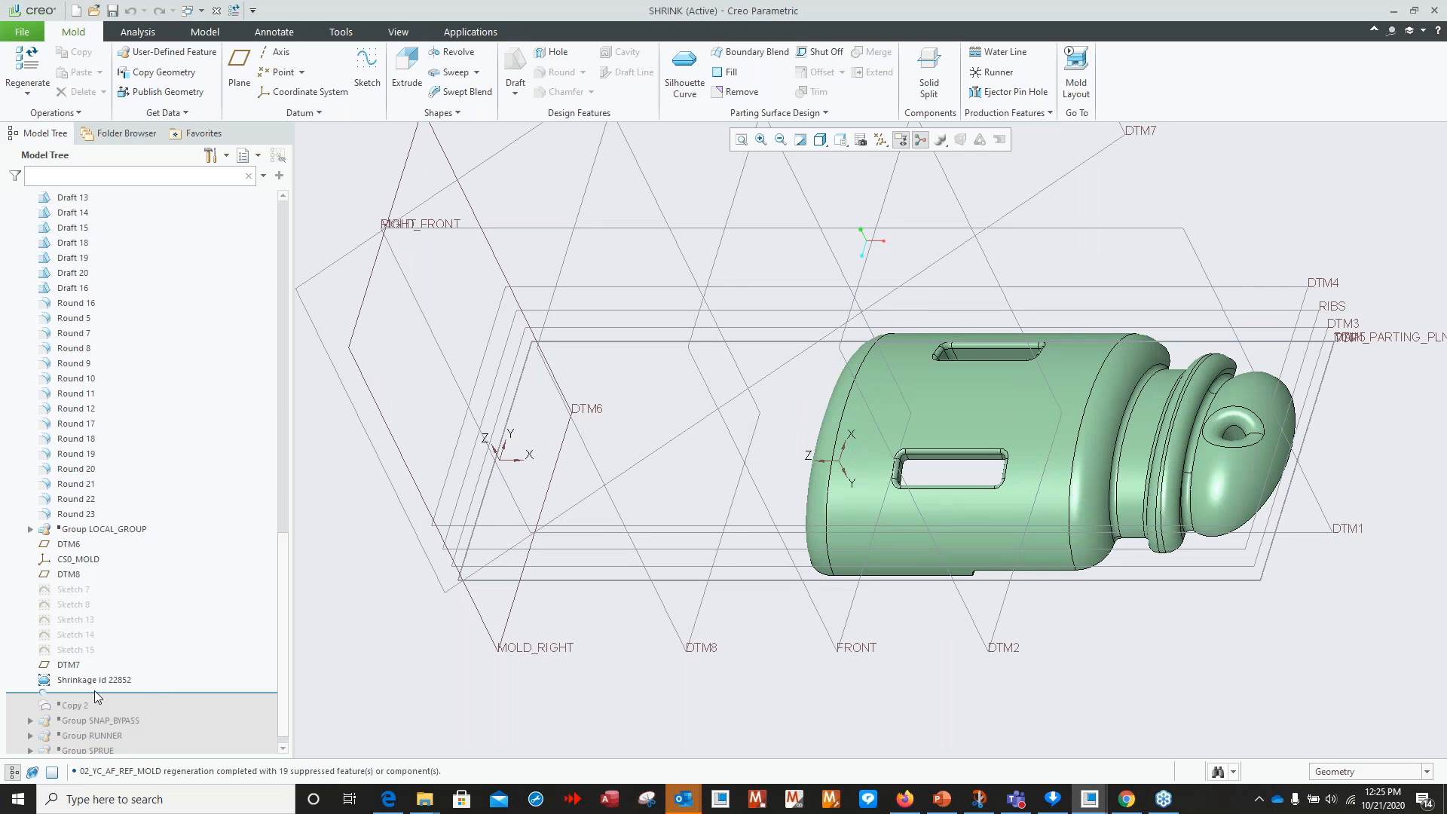
pyautogui.moveTo(168, 697); pyautogui.dragTo(175, 672)
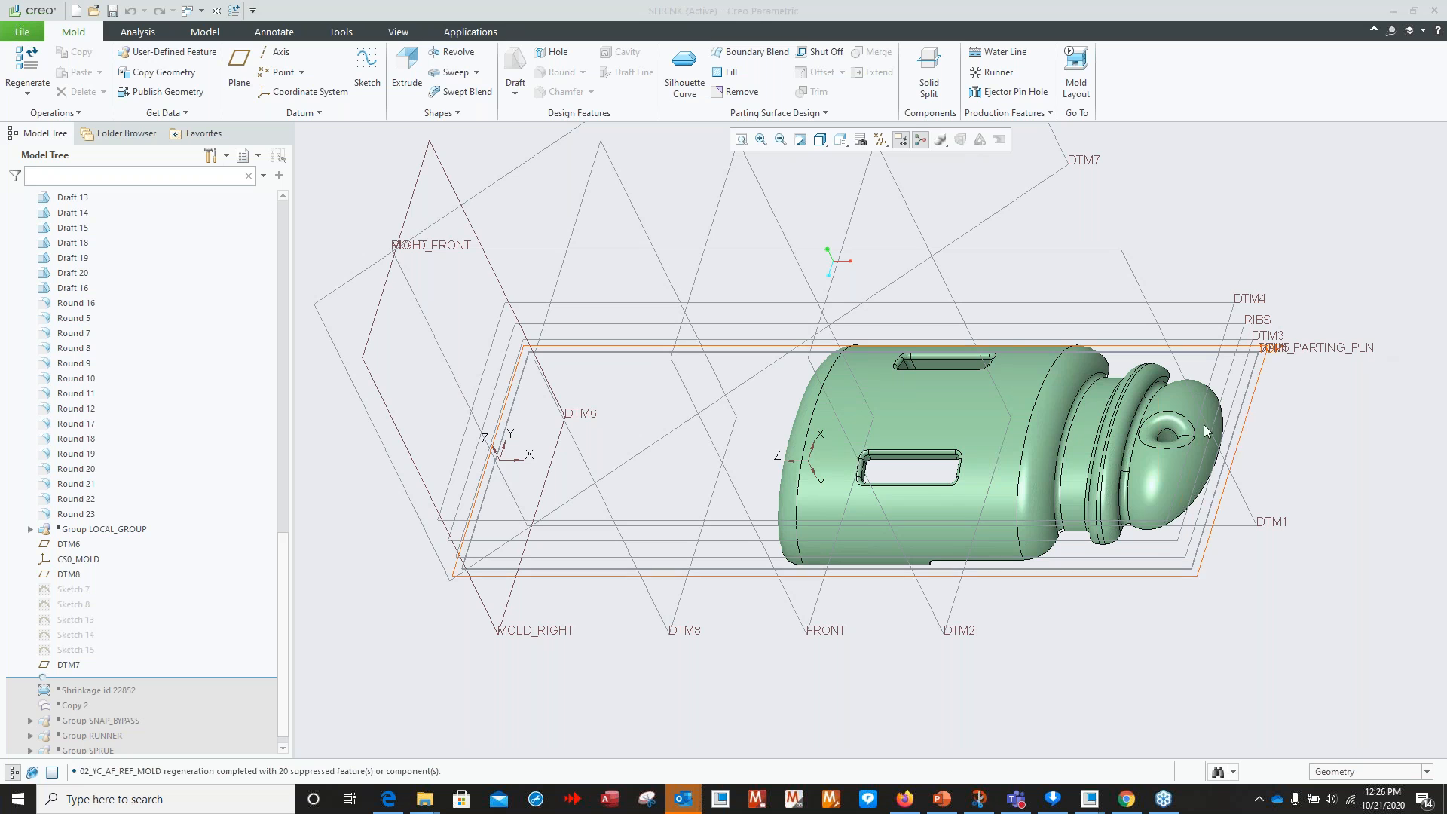
# Create a mold layout assembly named asm0001 with the default template, then minimize its window.
pyautogui.click(1078, 78)
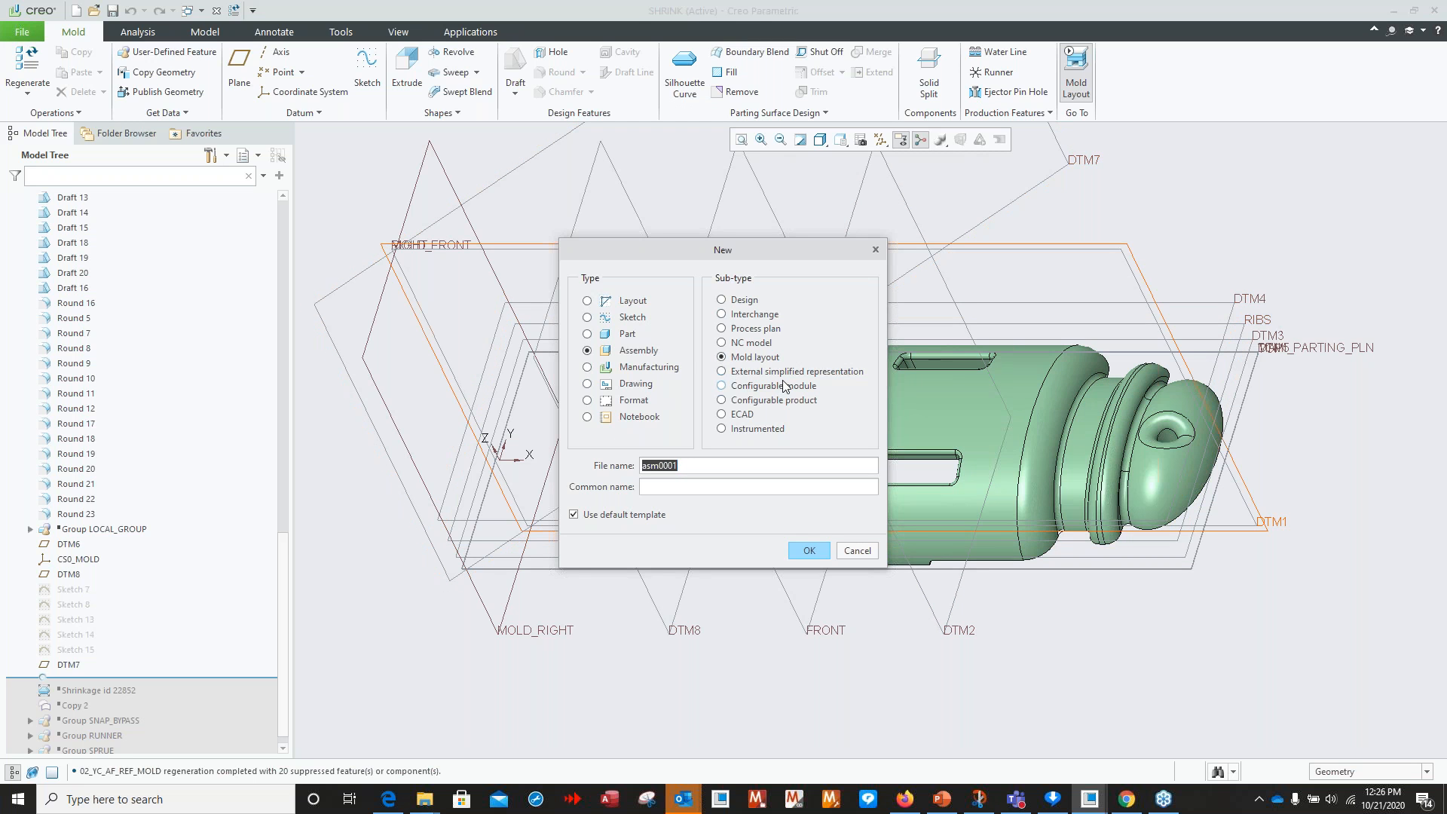
pyautogui.click(812, 552)
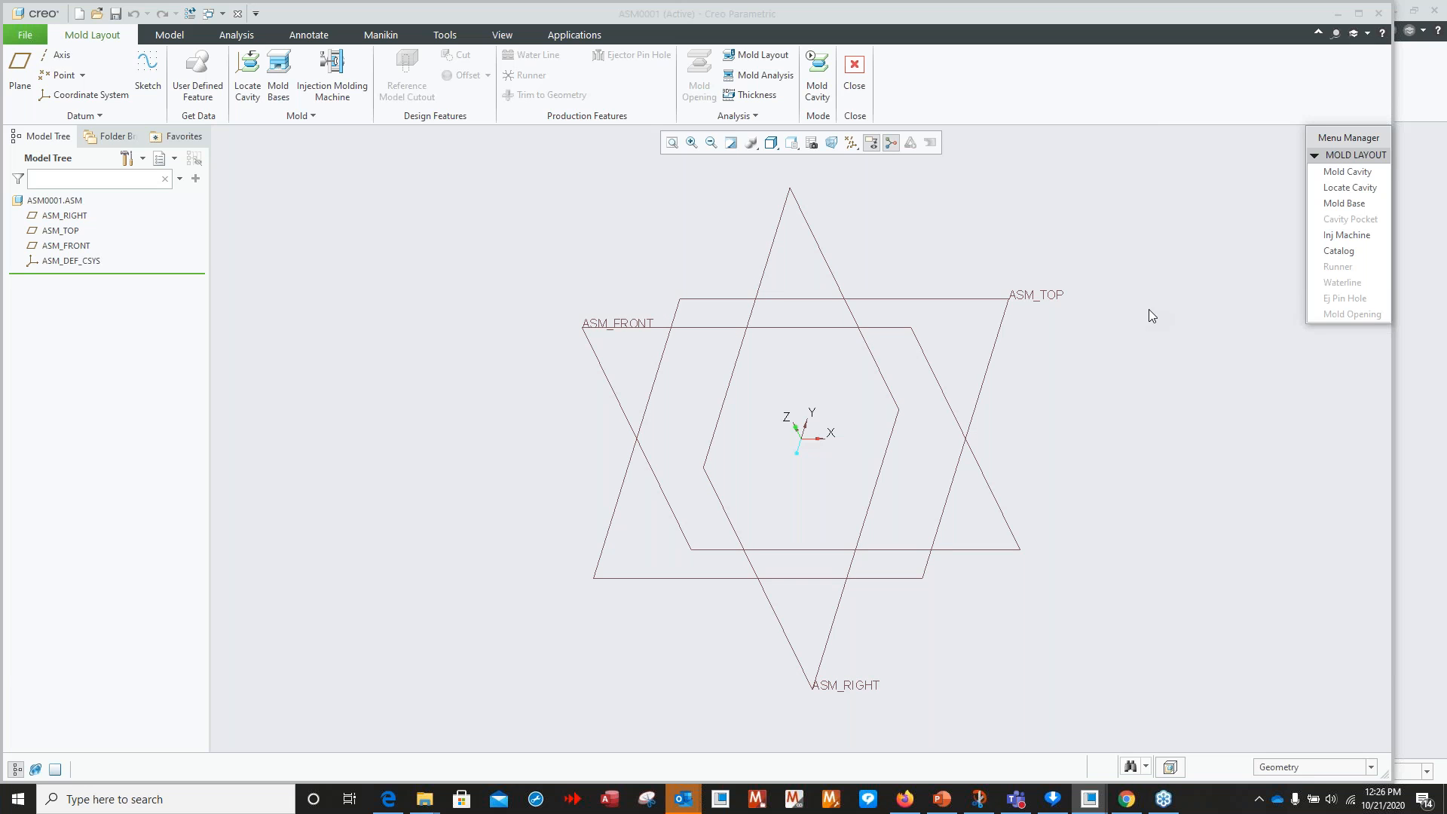
pyautogui.click(1334, 12)
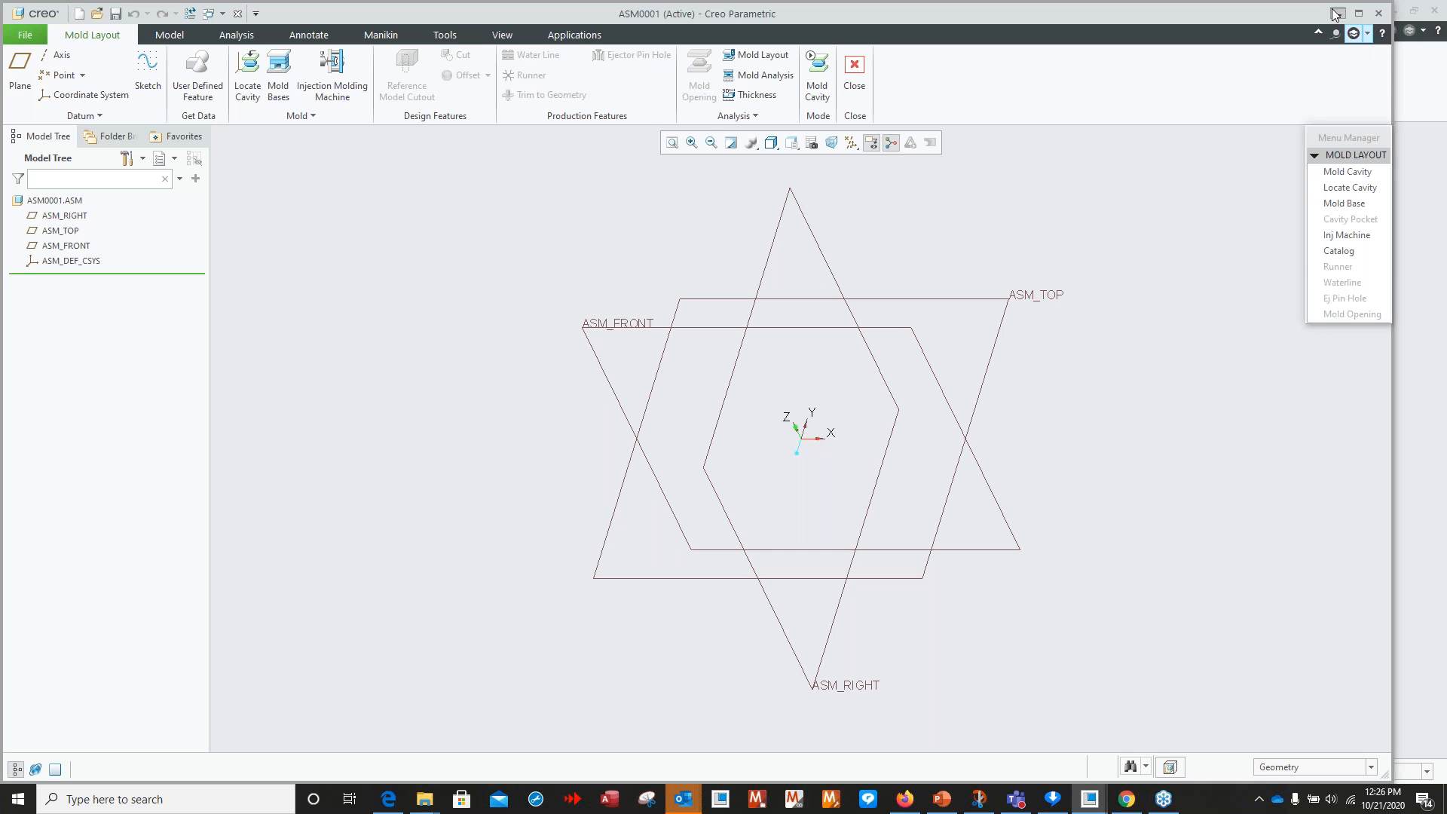
# Minimize the mold model, switch to the PowerPoint presentation and start the slide show from the Q&A slide.
pyautogui.click(1393, 9)
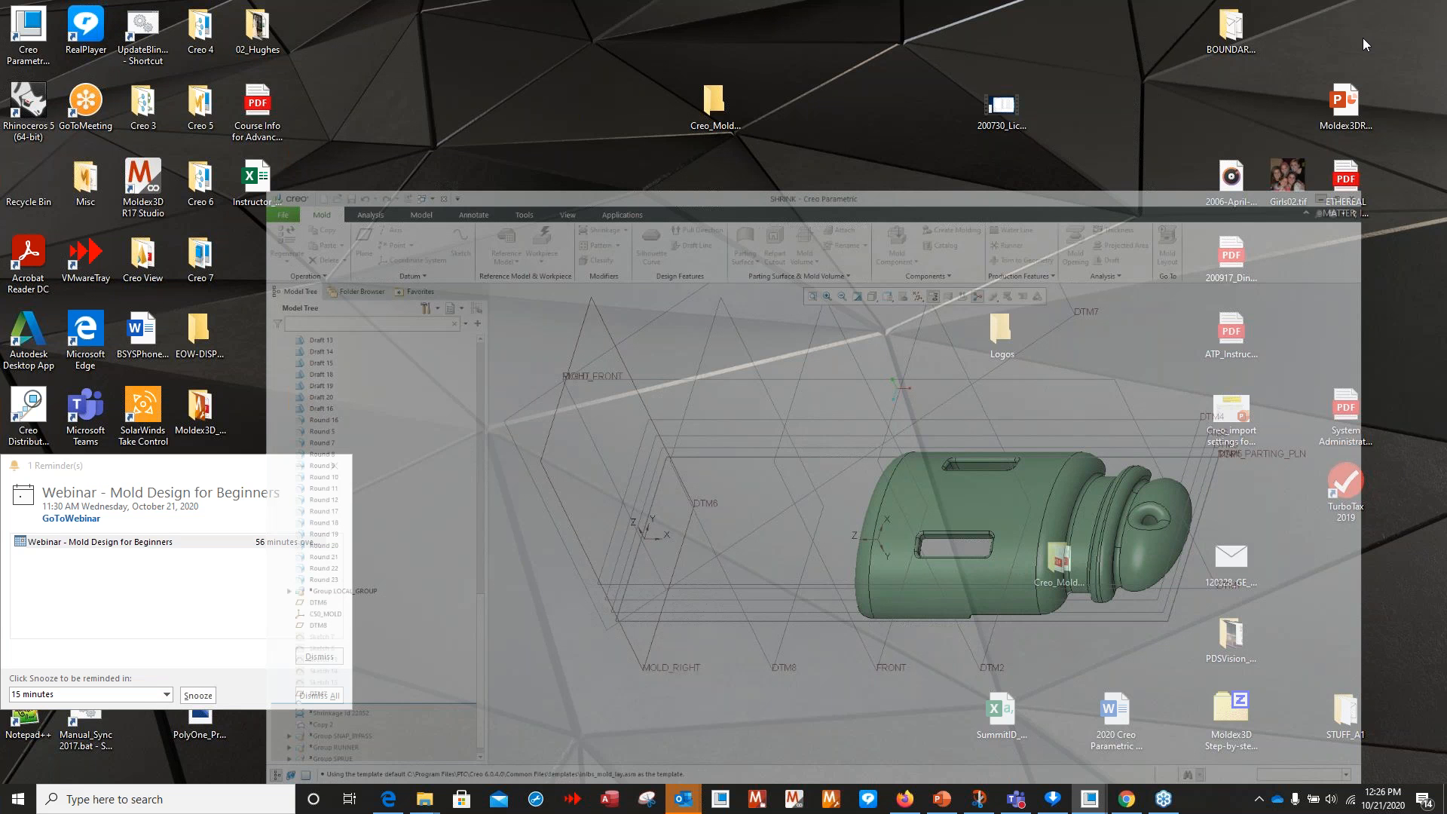
pyautogui.click(939, 800)
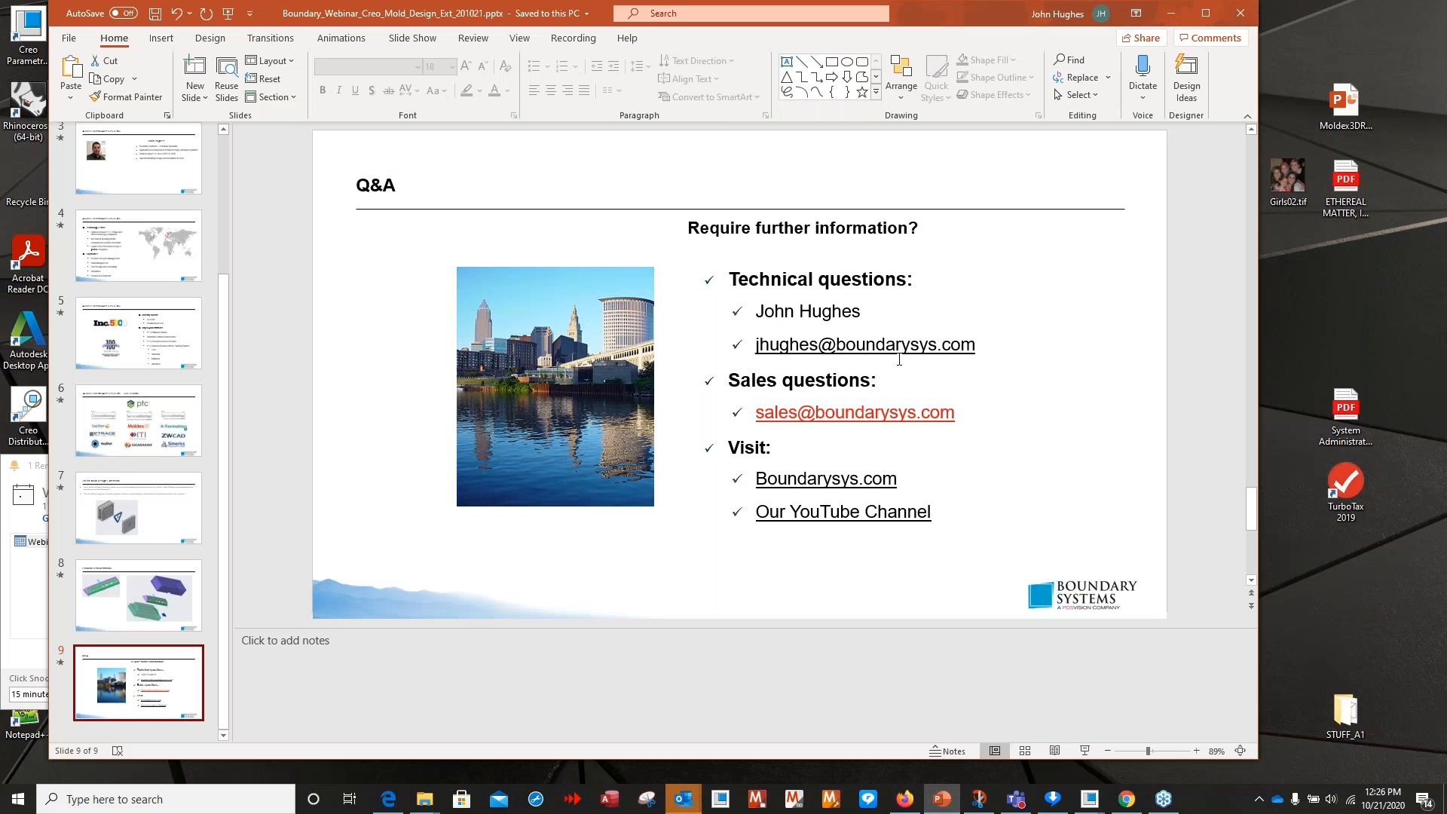
pyautogui.click(1085, 750)
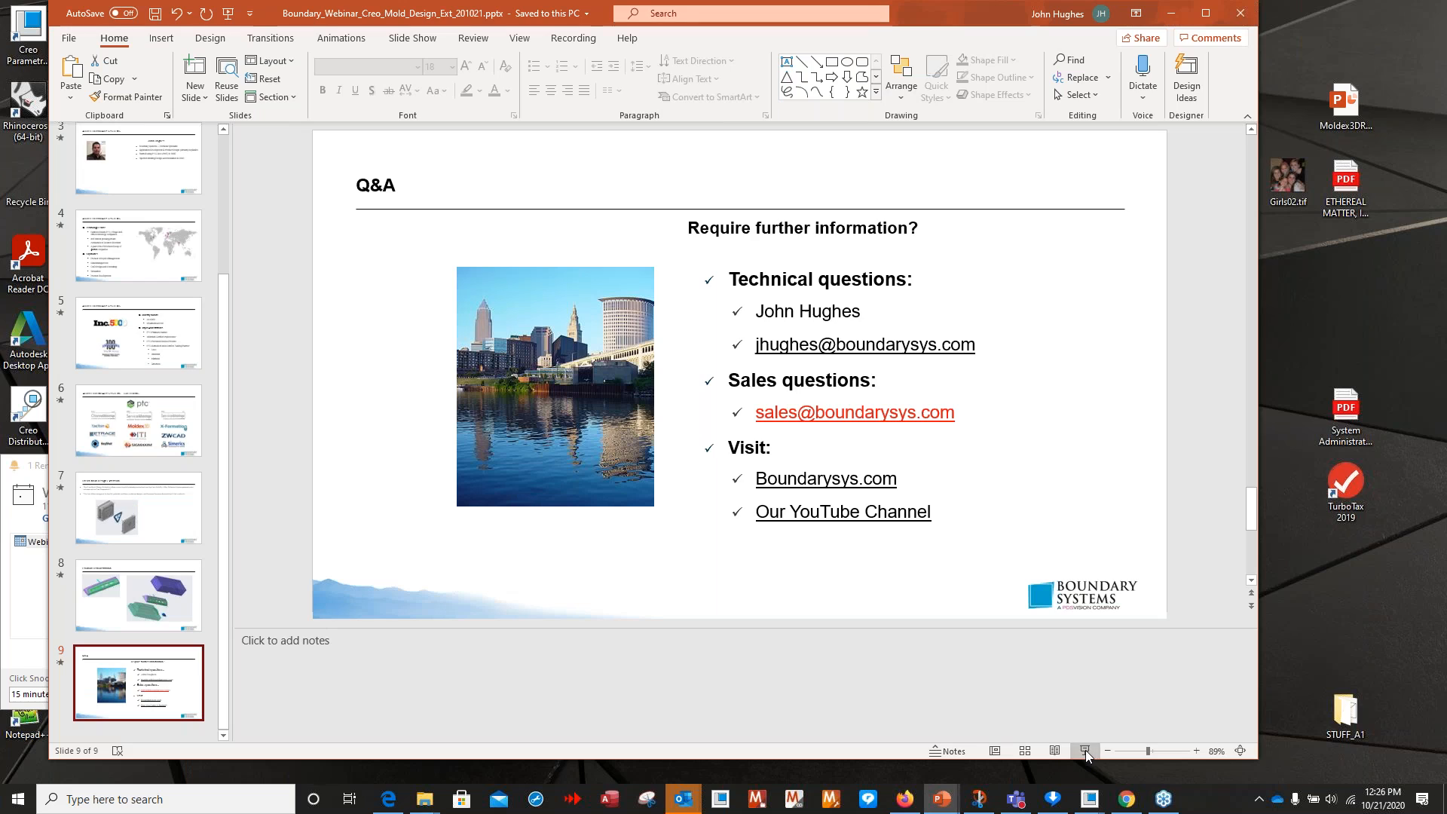